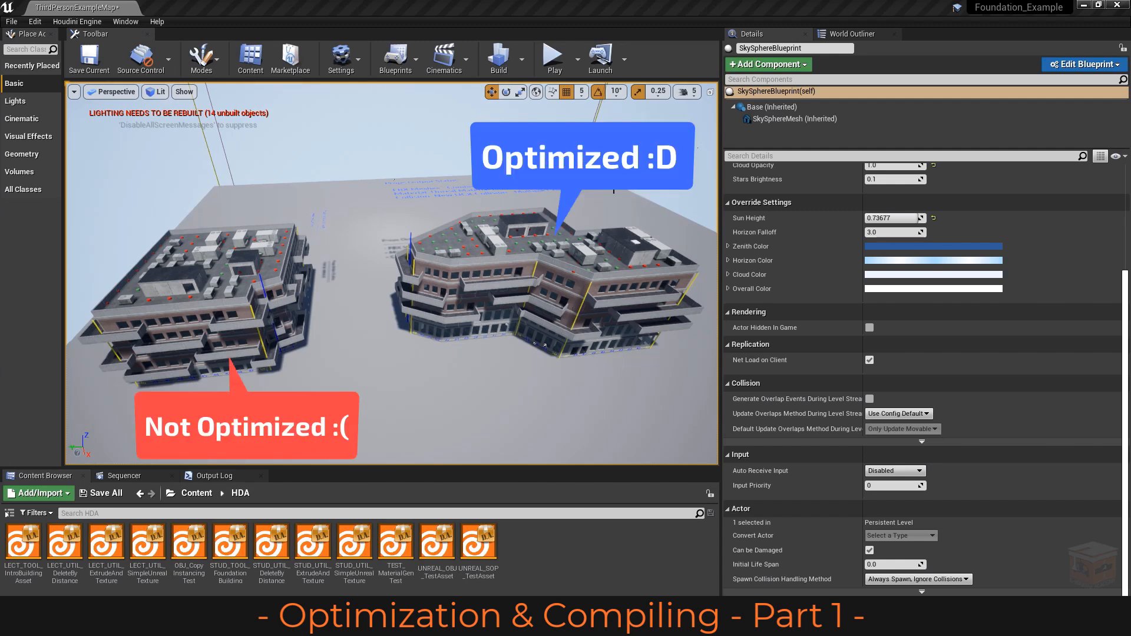
Step: Select the optimized building on its footprint curve and move its left front corner point slightly outward
left_click(516, 259)
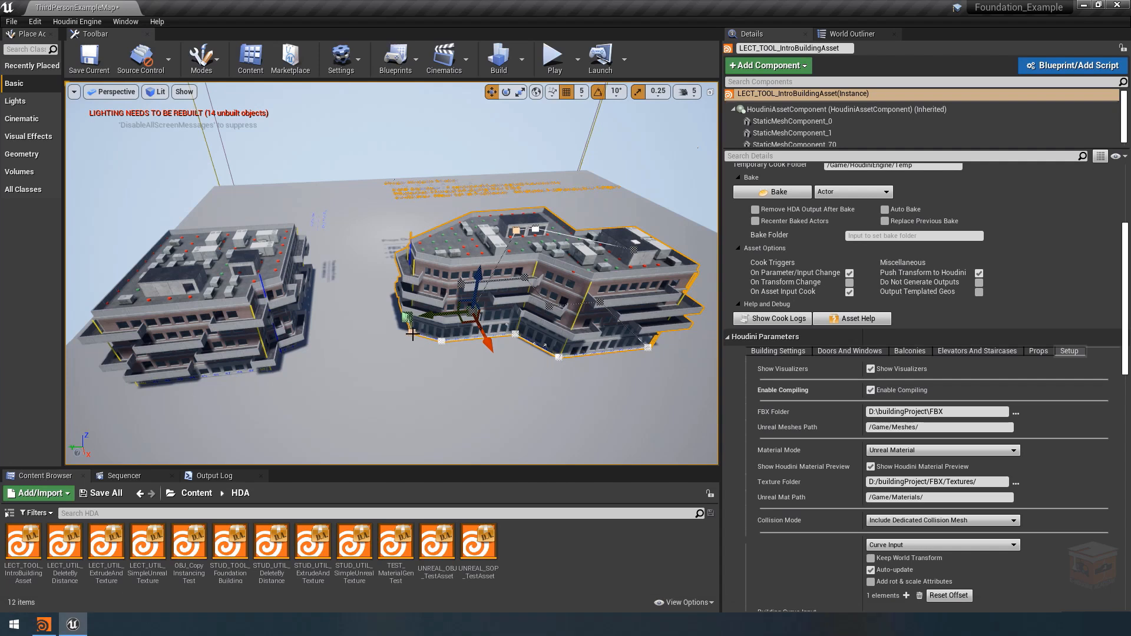
left_click(406, 317)
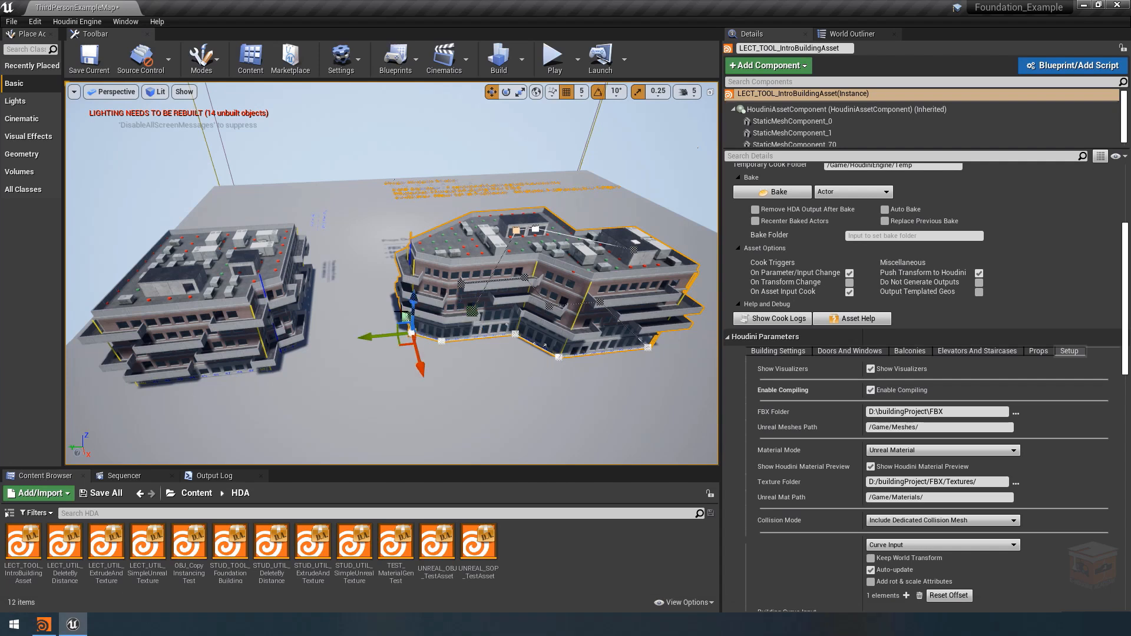
left_click_drag(364, 329, 363, 329)
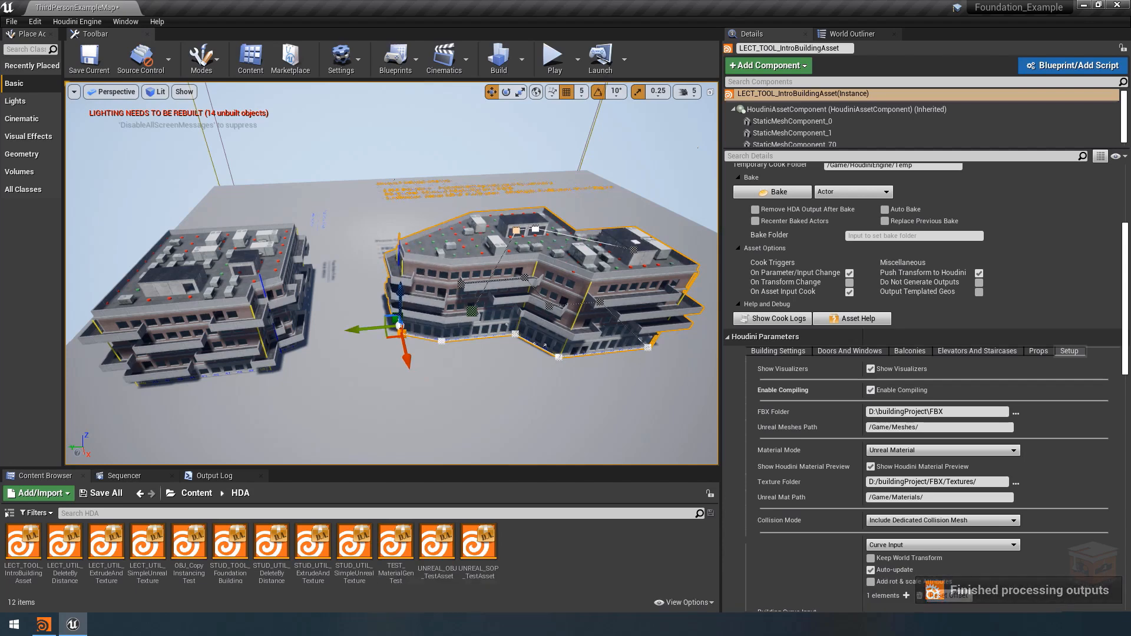
Step: Select the unoptimized building and shift the footprint curve point nearest the optimized building slightly outward
left_click(270, 282)
left_click(297, 347)
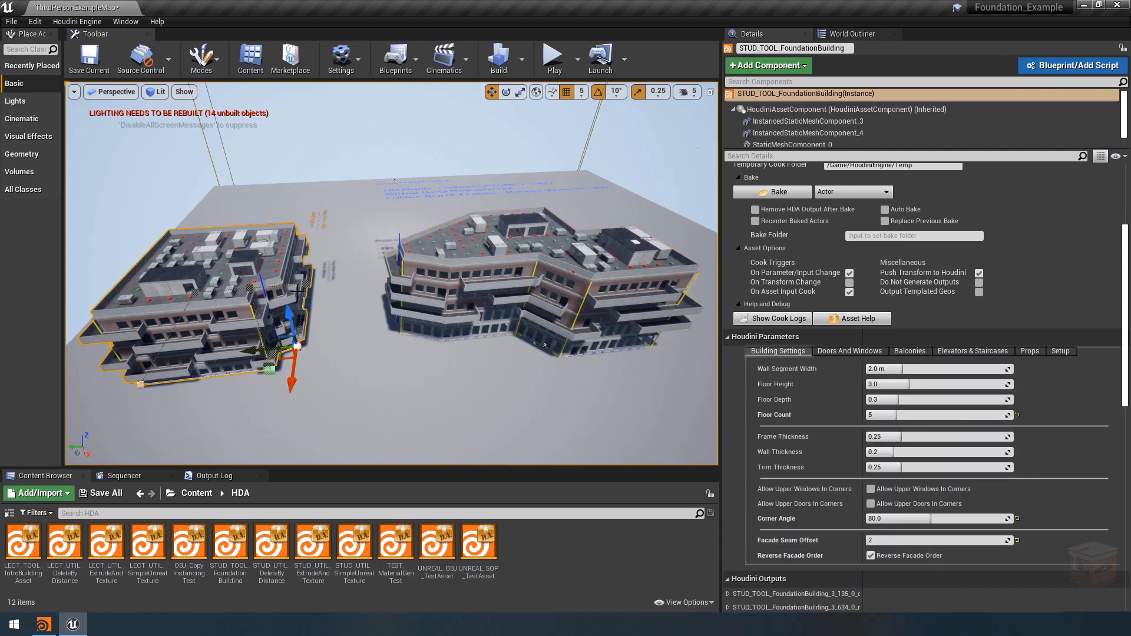
left_click(307, 284, "ctrl")
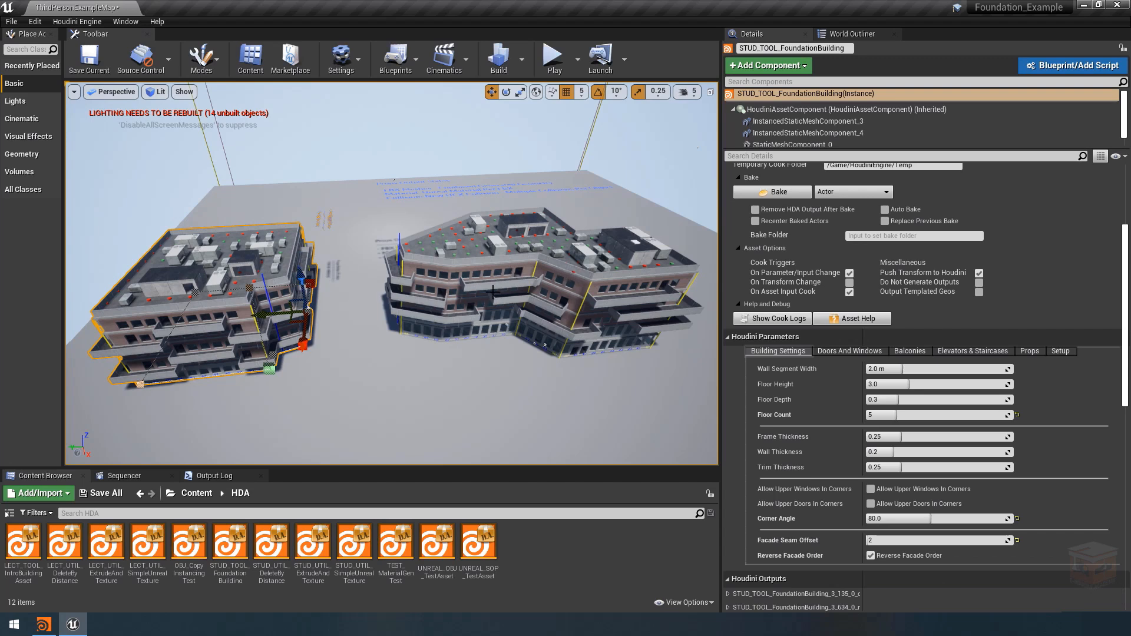
Step: Set the unoptimized STUD_TOOL_FoundationBuilding's Floor Count to 15
right_click_drag(454, 286, 447, 280)
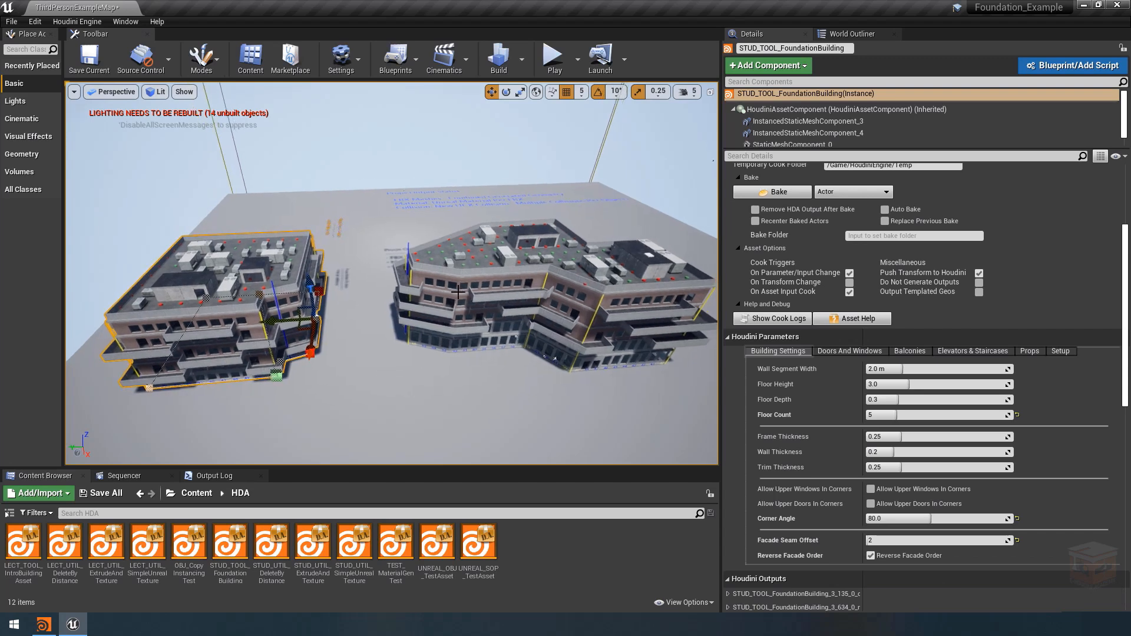
key("s")
right_click_drag(528, 292, 531, 300)
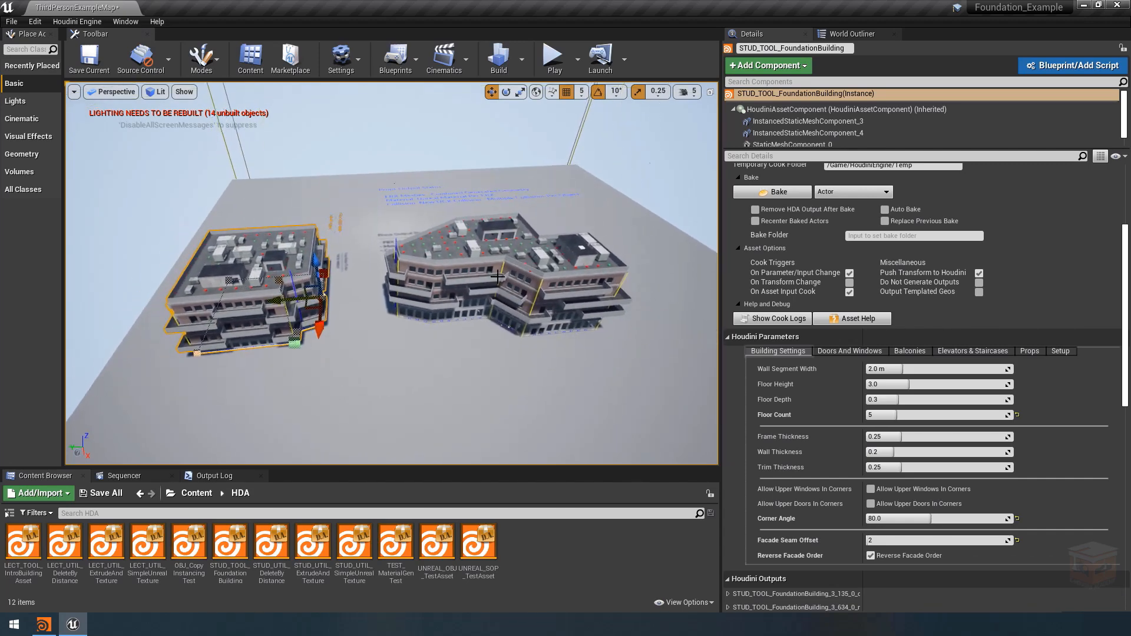
left_click(884, 415)
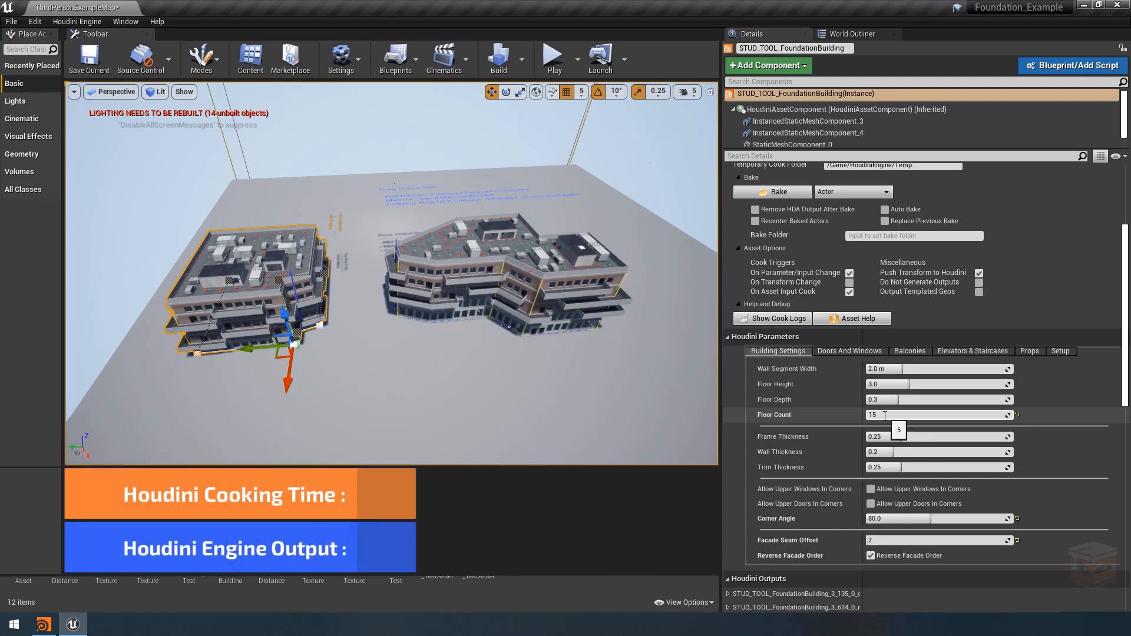
type("15")
key("Return")
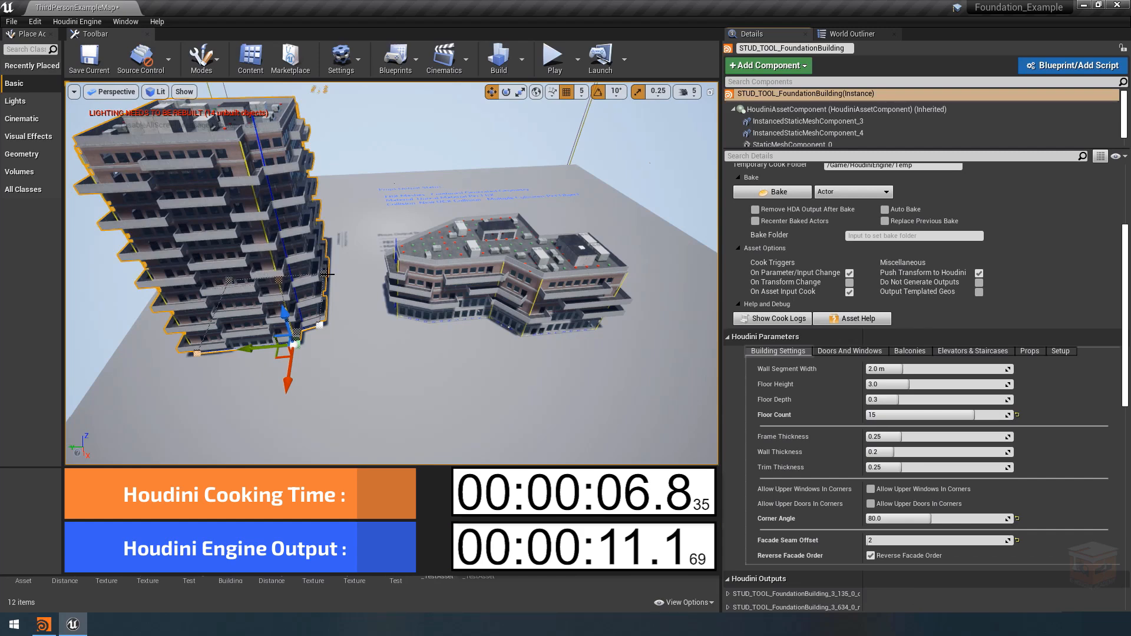
Step: Select the optimized LECT_TOOL_IntroBuildingAsset building and set its Floor Count to 15
key("f")
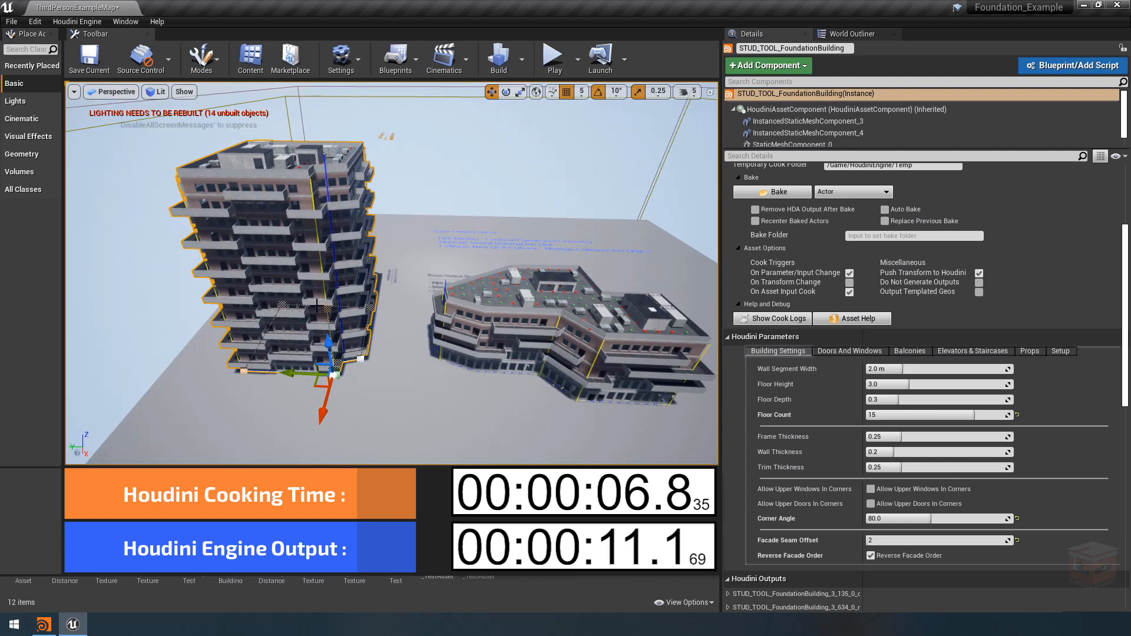
right_click_drag(308, 298, 335, 301)
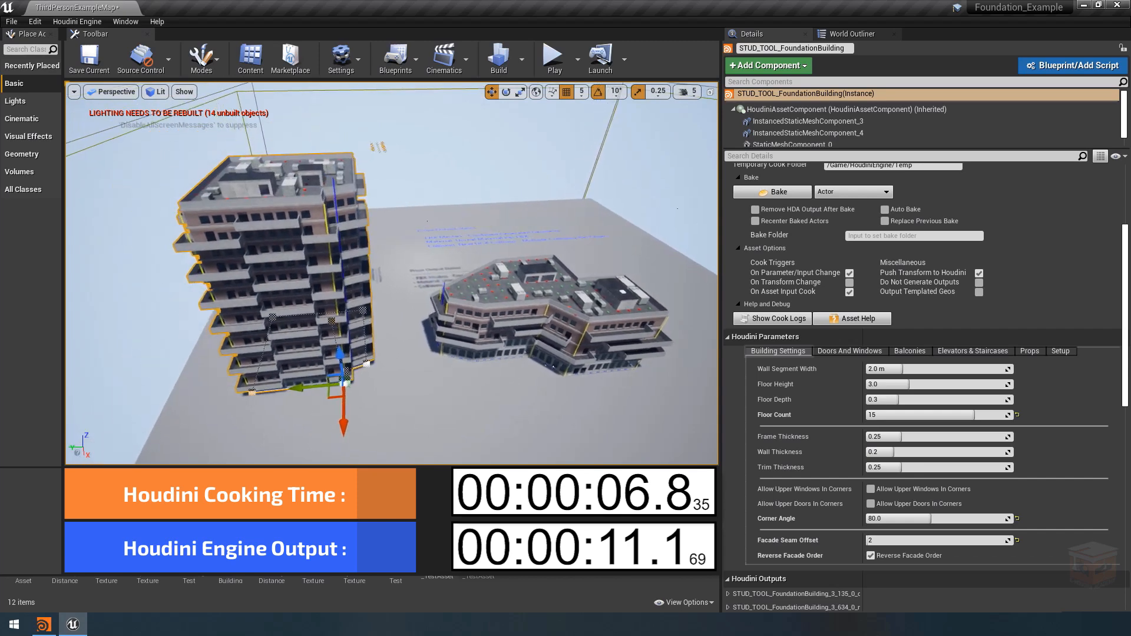
key("f")
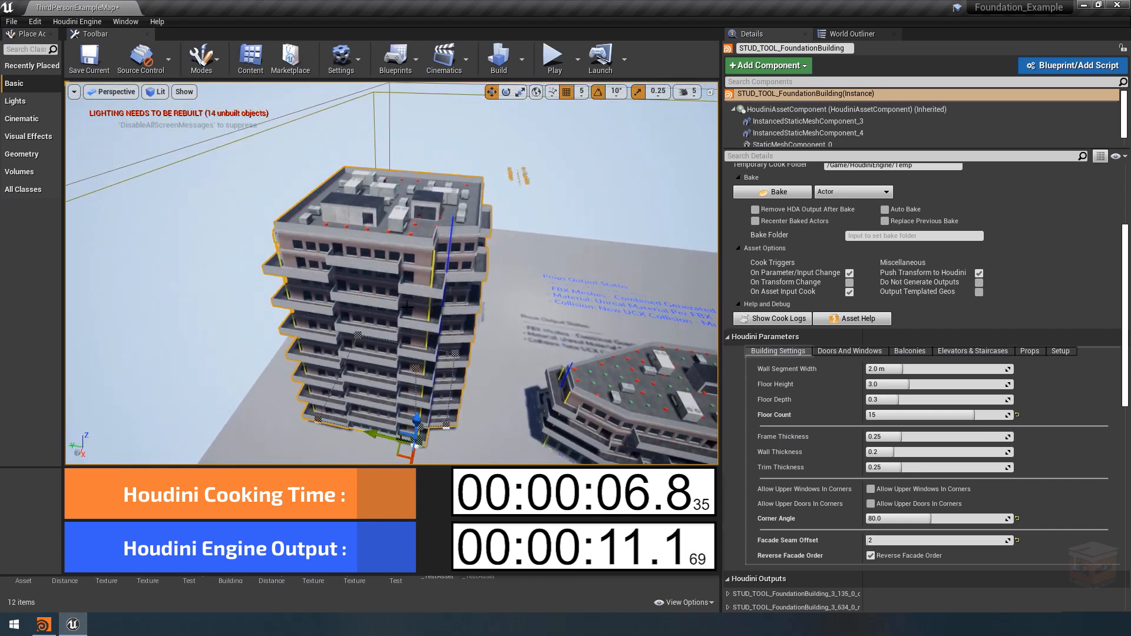
right_click_drag(414, 306, 457, 308)
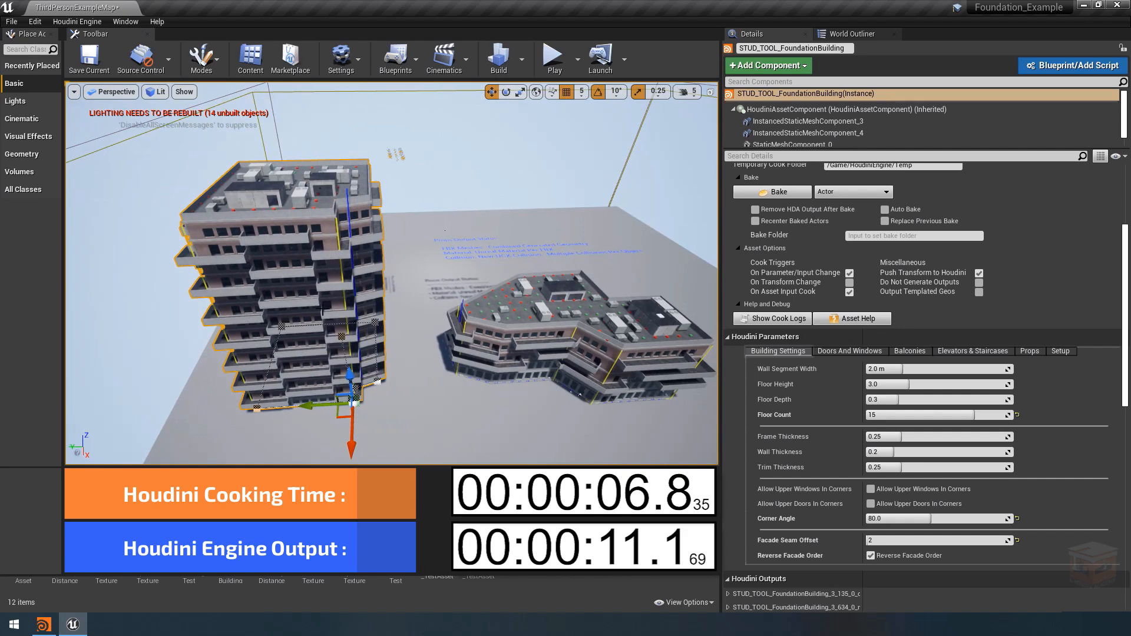
left_click(517, 322)
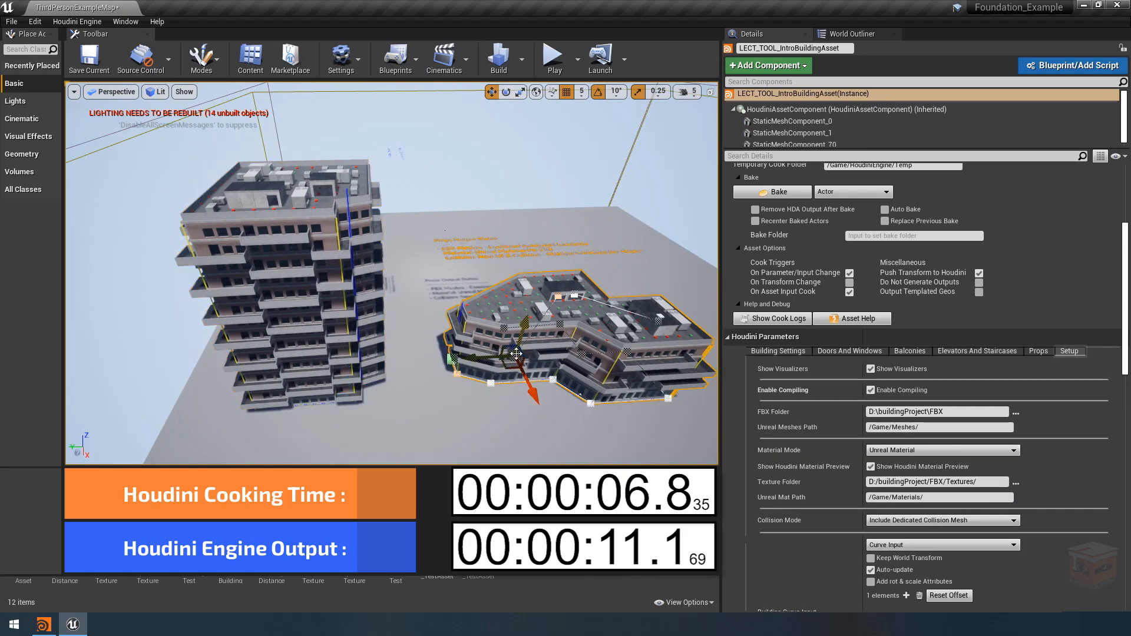
right_click_drag(516, 321, 701, 347)
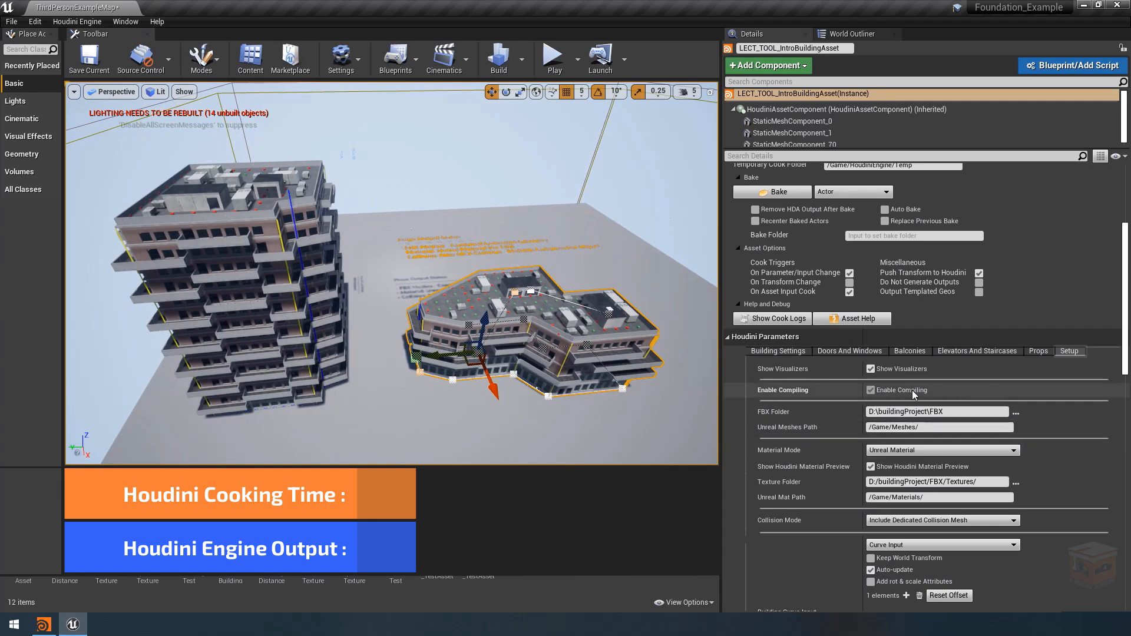
left_click(785, 352)
left_click(887, 415)
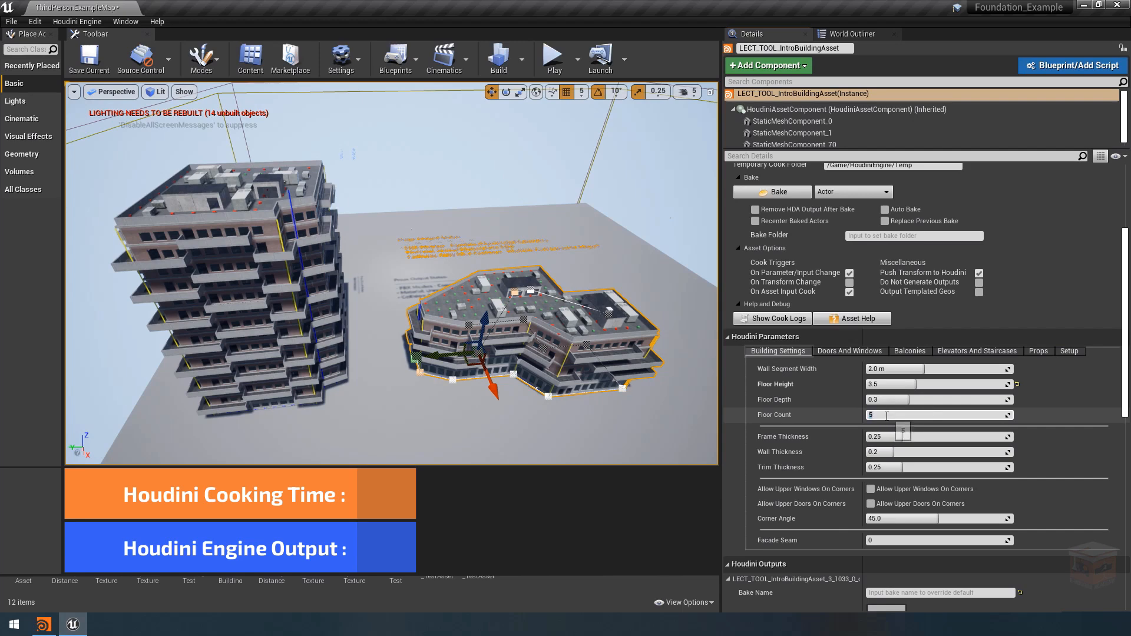
type("15")
key("Return")
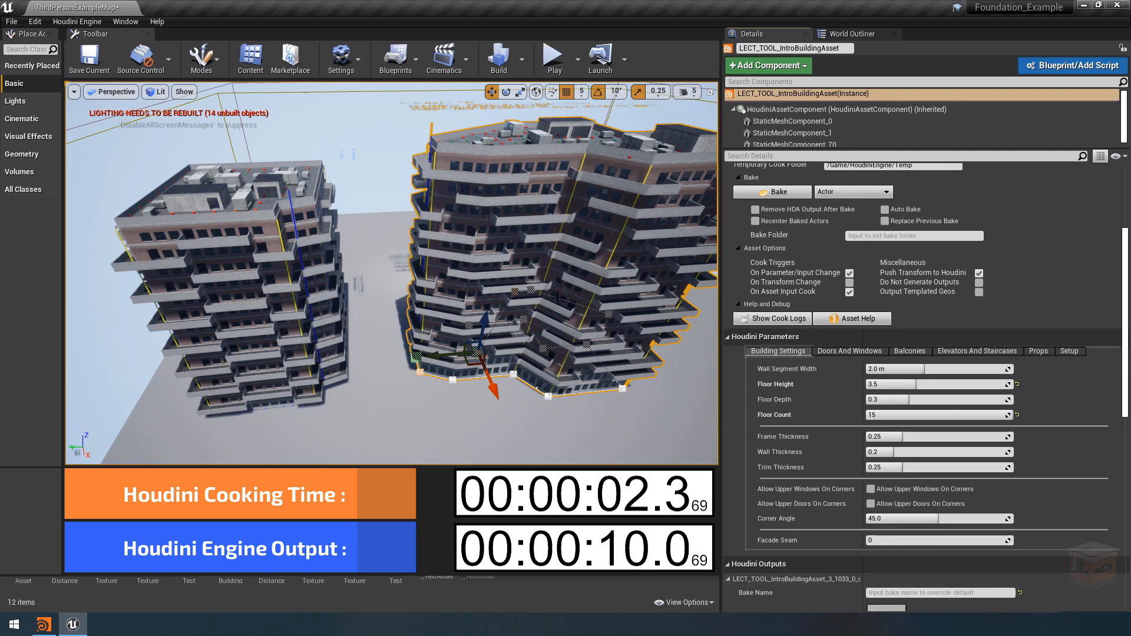
Step: Deselect the building, then switch to Houdini with the building asset scene and maximize its window
key("s")
mouse_move(557, 298)
right_mouse_down()
mouse_move(575, 299)
mouse_move(569, 283)
right_mouse_up()
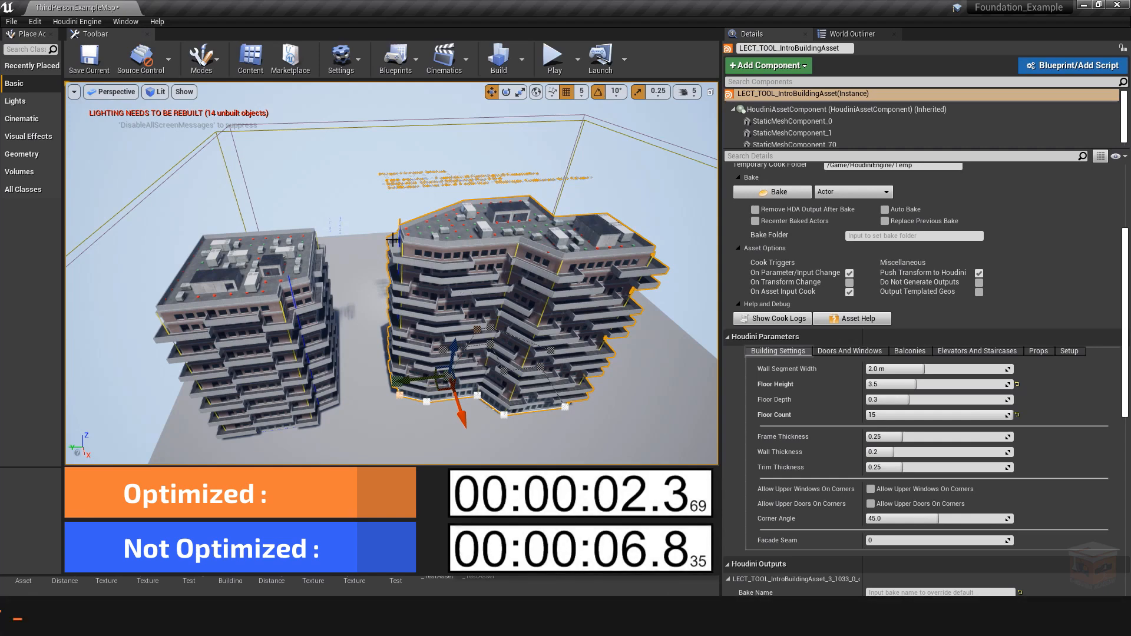
left_click(323, 170)
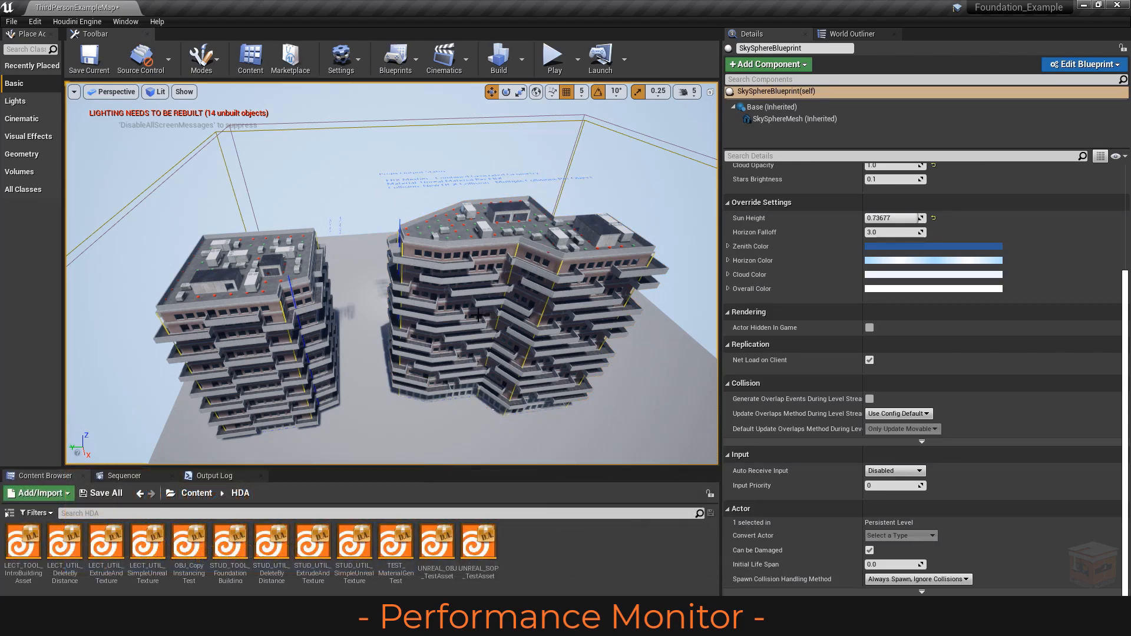
left_click_drag(0, 147, 675, 83)
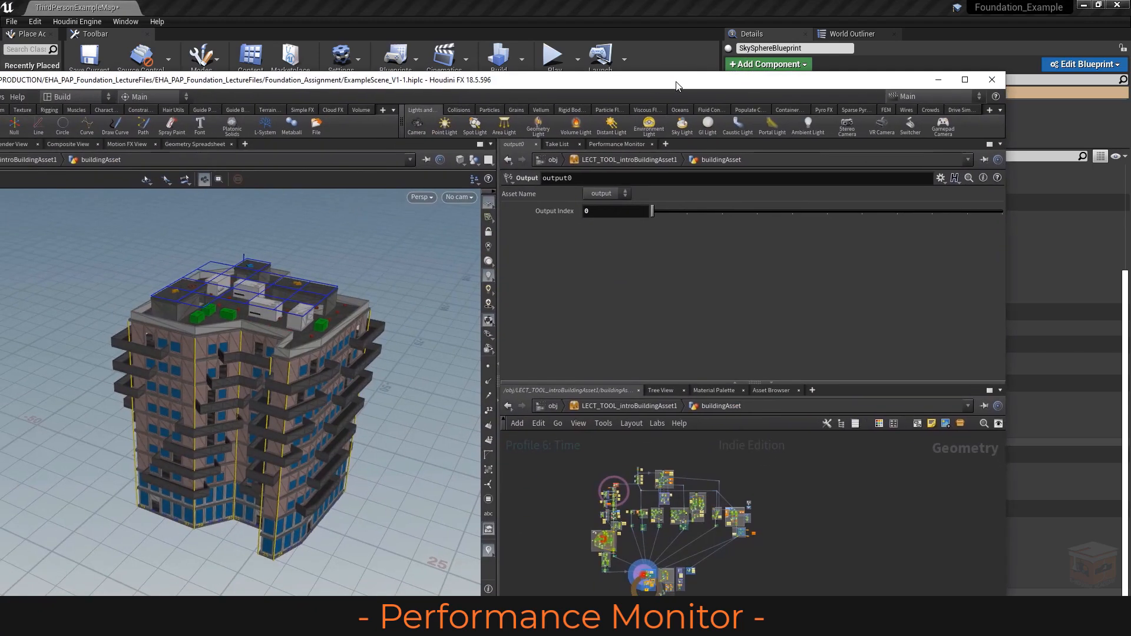
double_click(675, 83)
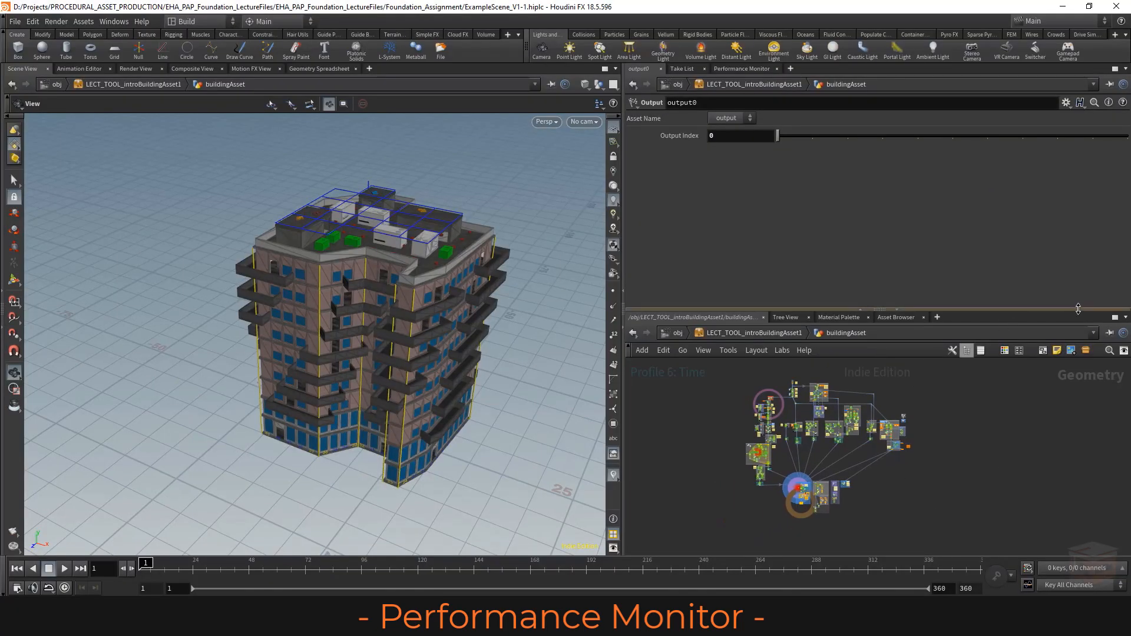
Step: Examine the building asset's node network at full size, comparing the profiling highlights around the Upper Windows and glass texture nodes
left_click(1114, 318)
scroll(454, 327, "up", 8)
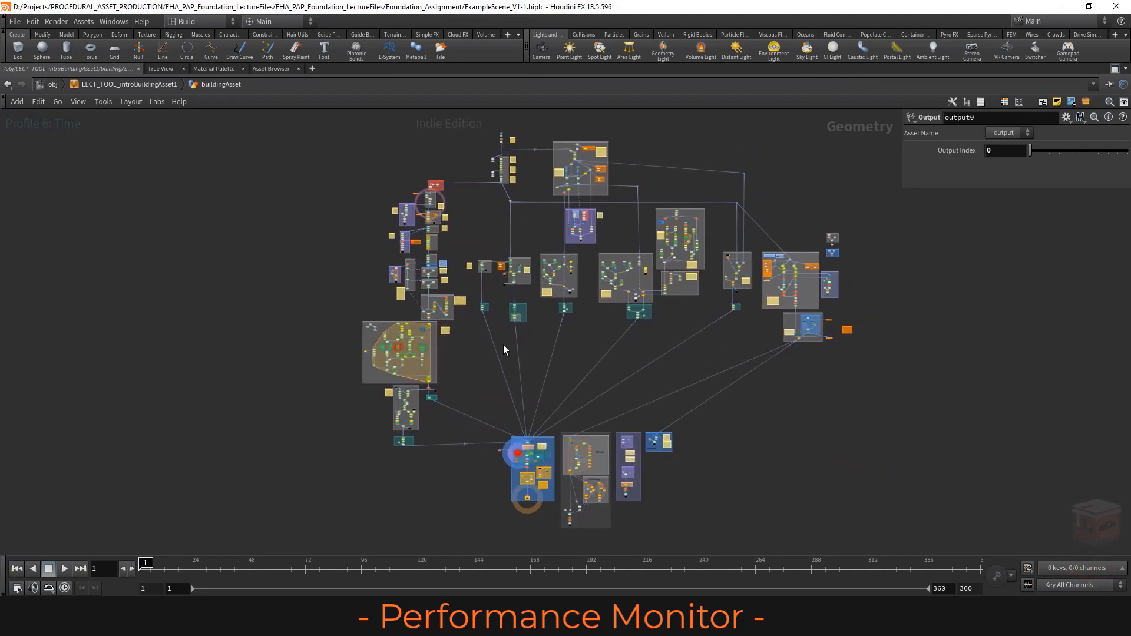
scroll(393, 351, "up", 10)
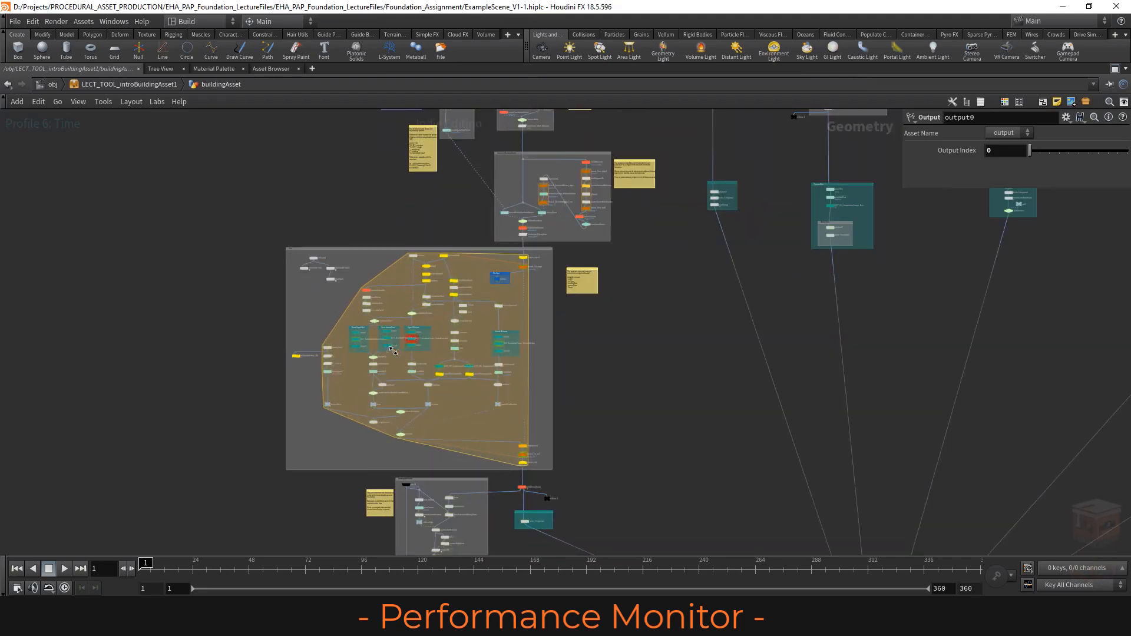
scroll(393, 351, "up", 5)
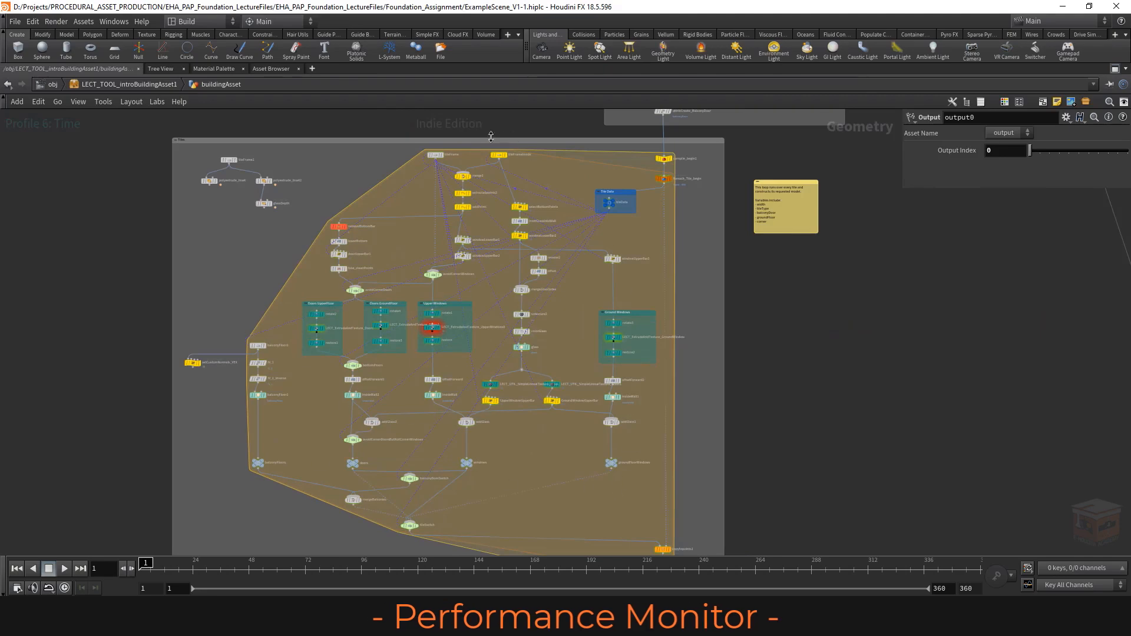
scroll(500, 387, "up", 6)
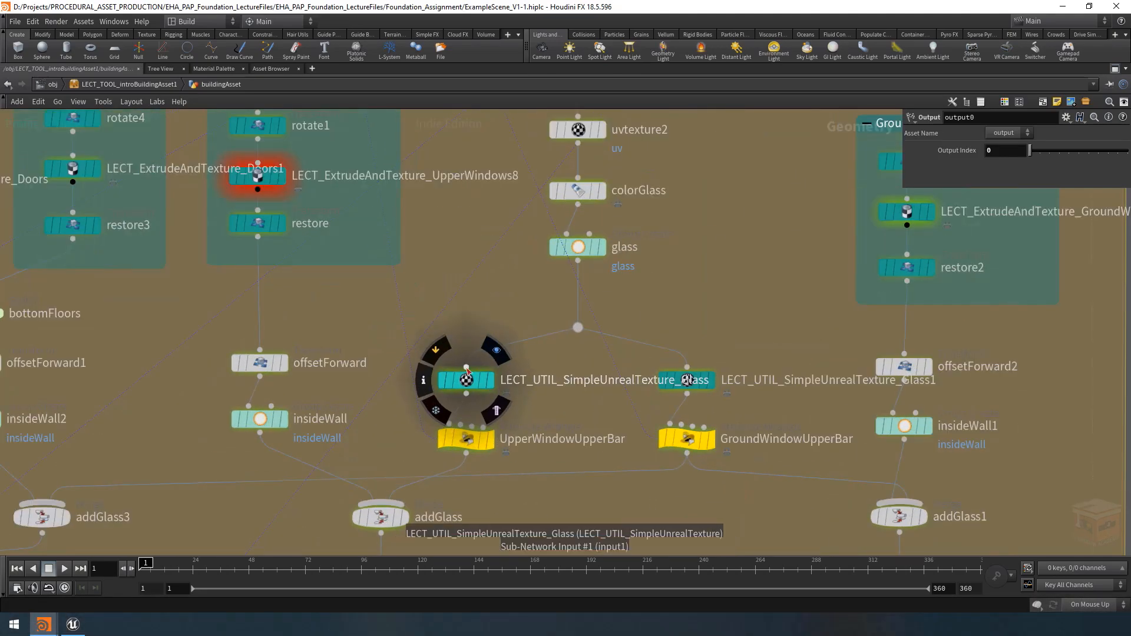
middle_click_drag(440, 294, 571, 381)
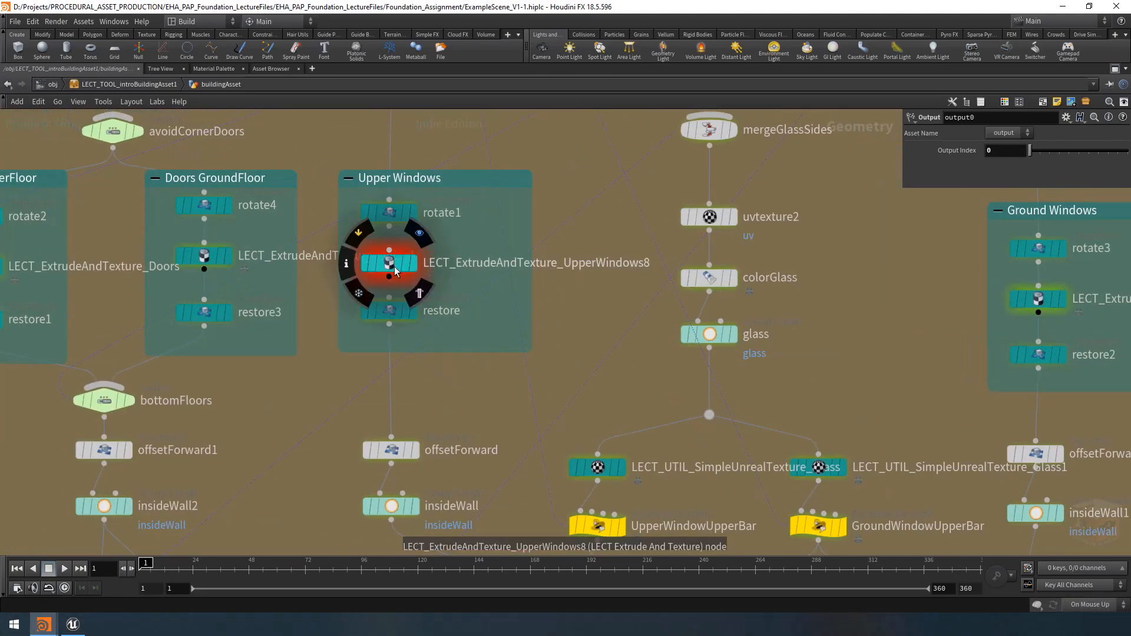
scroll(394, 271, "down", 10)
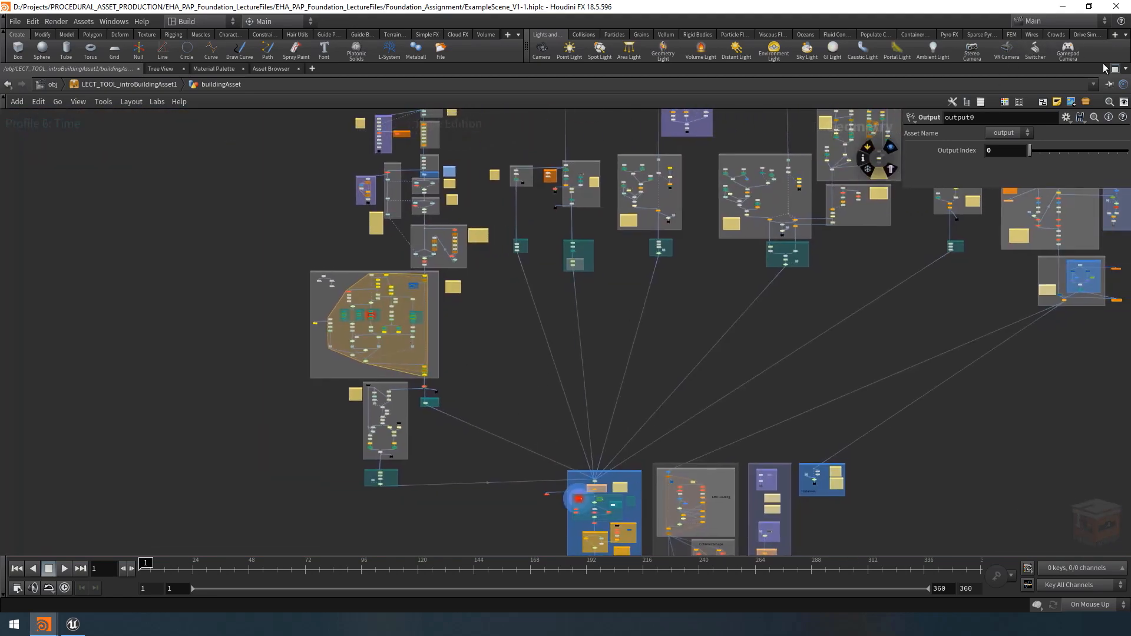
left_click(1115, 68)
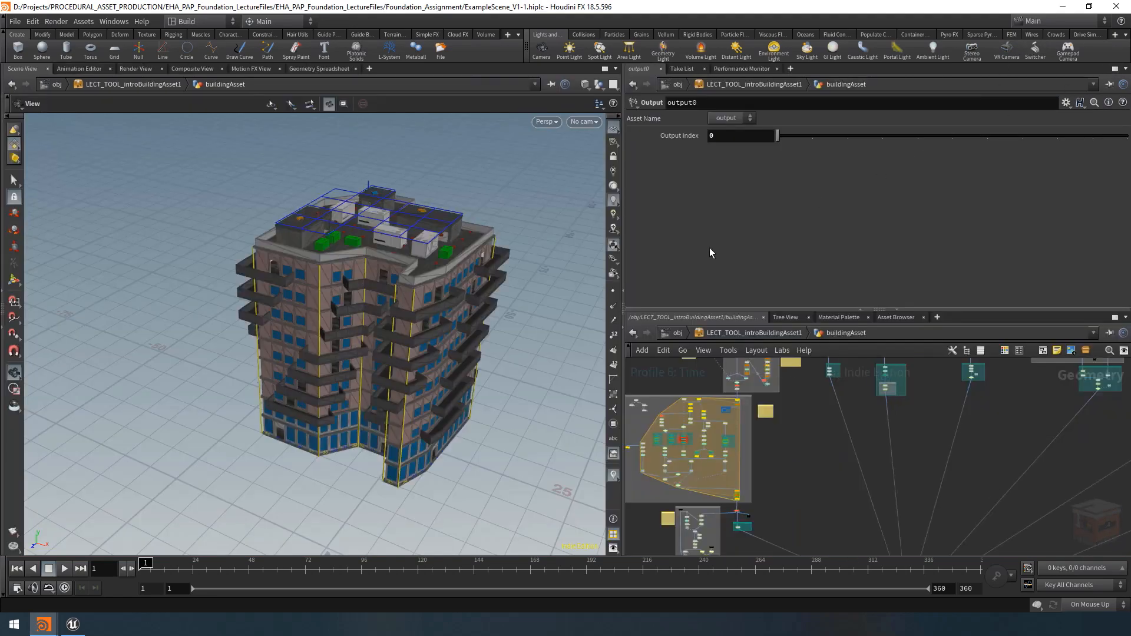
Step: Open the Performance Monitor pane and check where it is offered among the new pane tab types
left_click(740, 69)
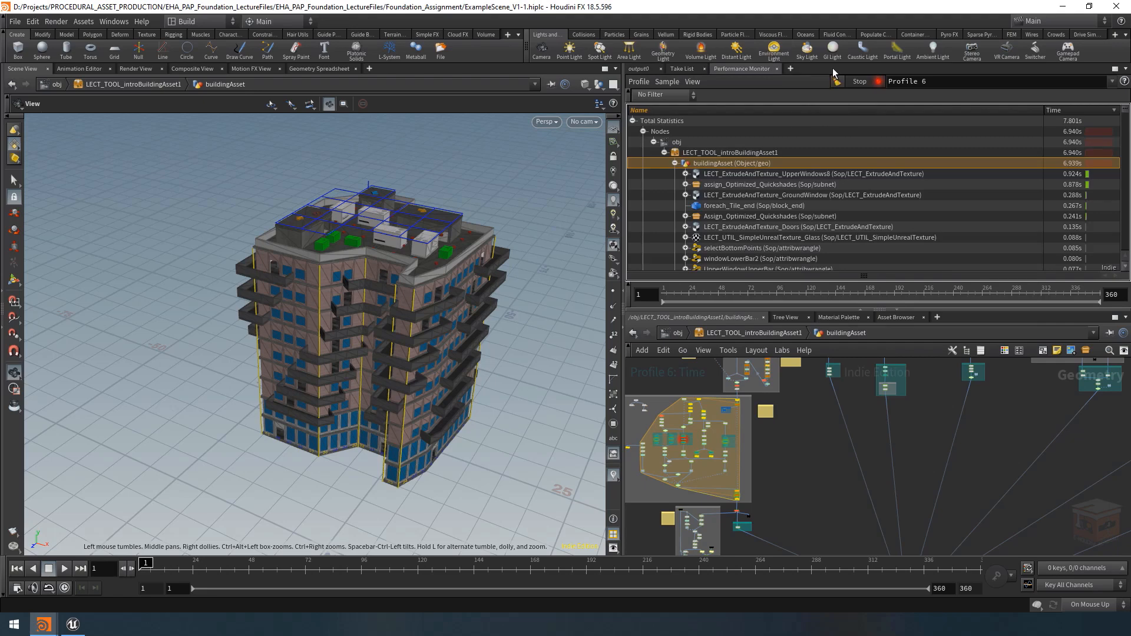
left_click(791, 69)
mouse_move(814, 93)
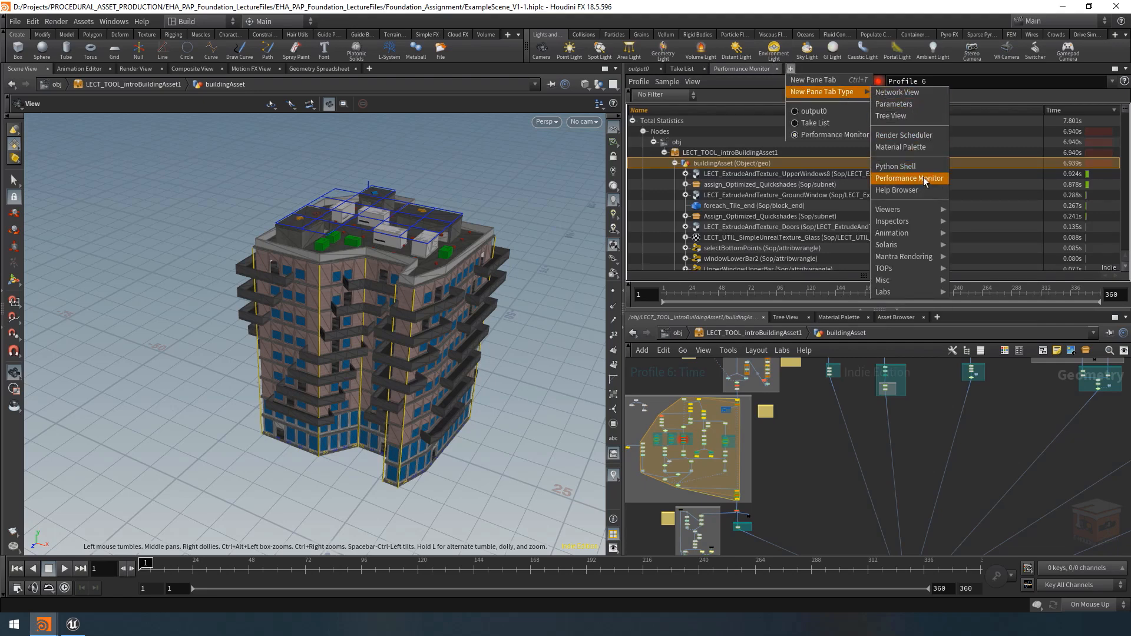
left_click(834, 69)
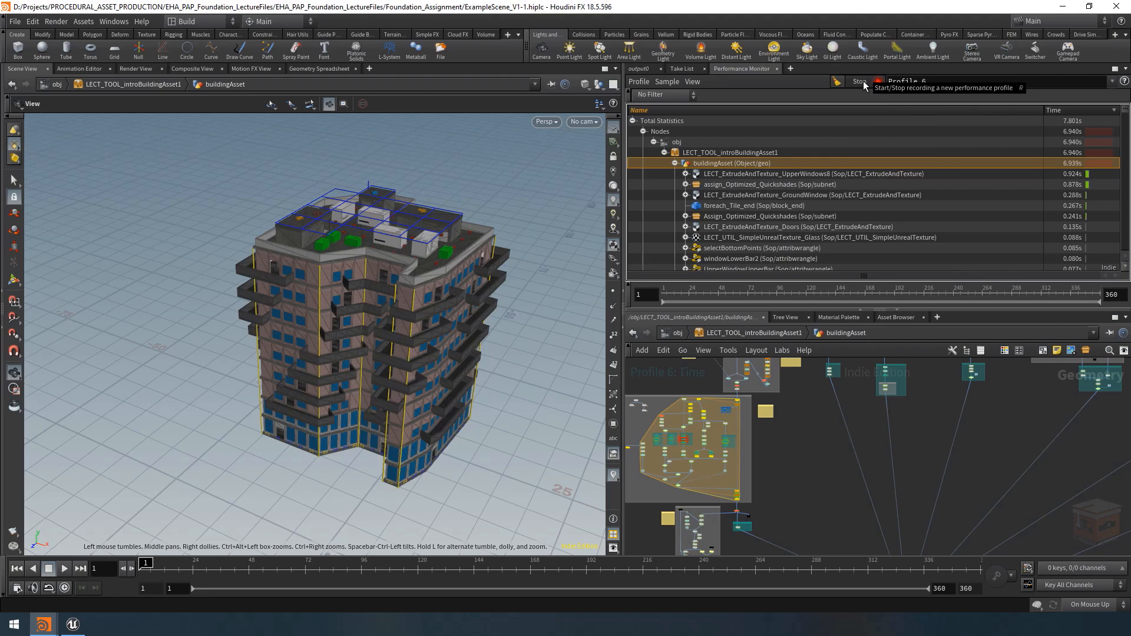
Step: Enable Memory Stats in the Performance Monitor's sampling options and clear the recorded statistics of Profile 6
scroll(840, 445, "down", 5)
middle_click_drag(1013, 453, 989, 471)
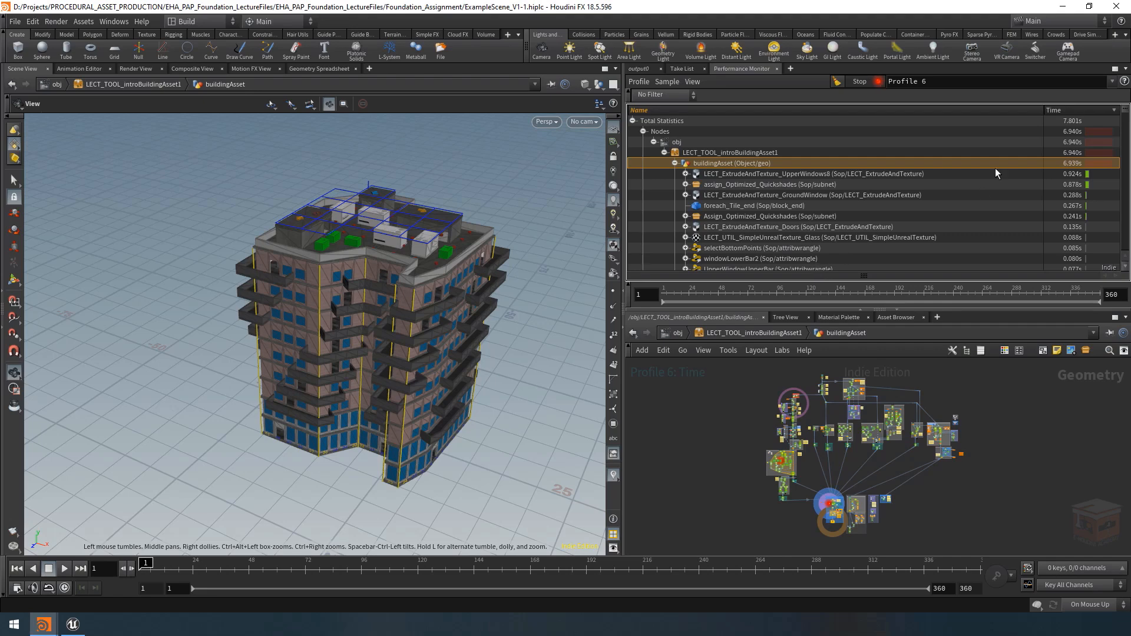
left_click(669, 82)
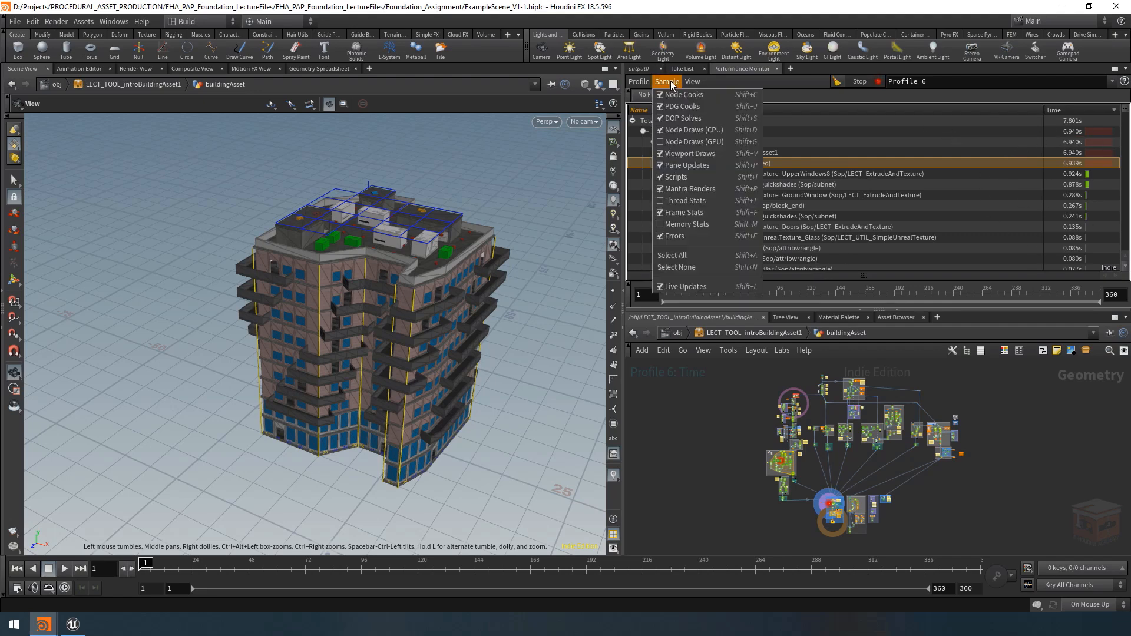
left_click(687, 226)
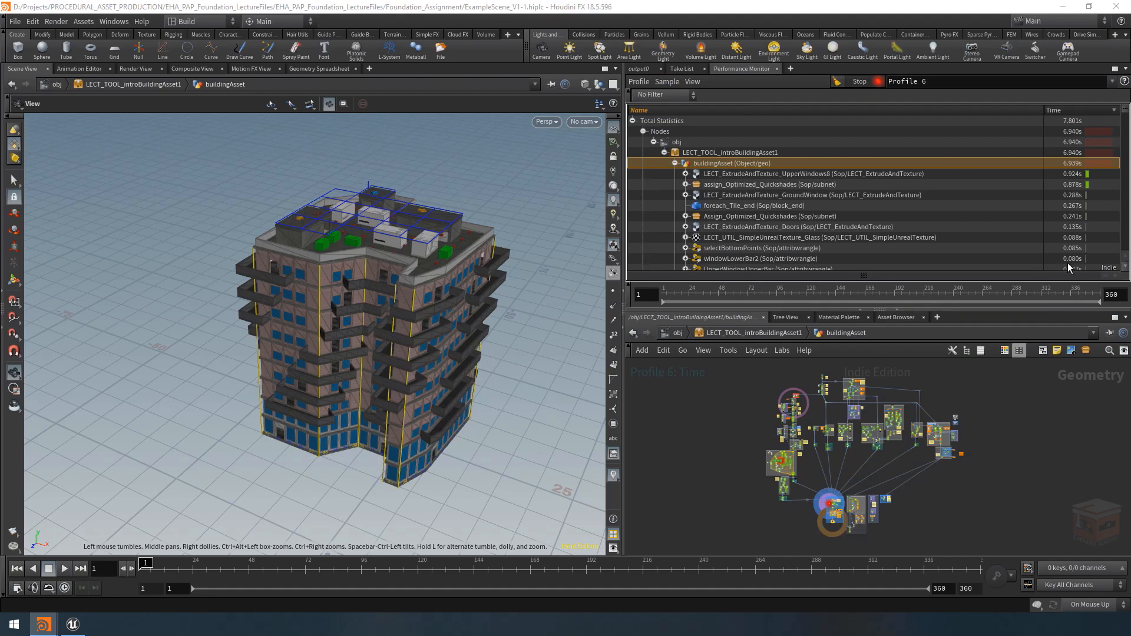
left_click(836, 82)
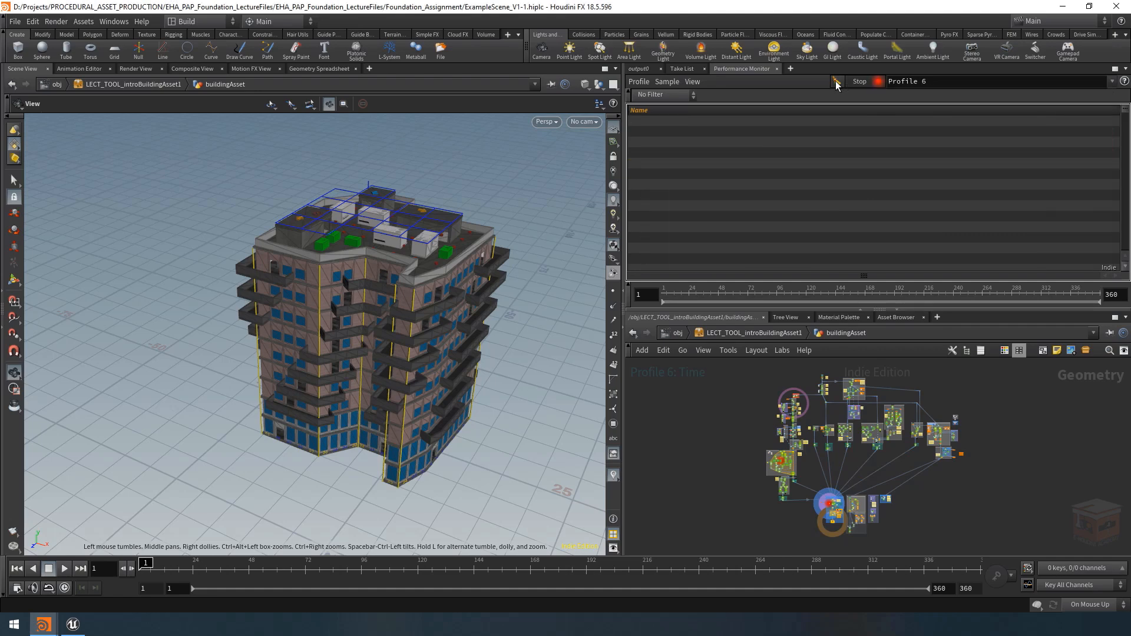
Step: Stop recording Profile 6 and look over the whole buildingAsset network without any recorded highlights
left_click(866, 81)
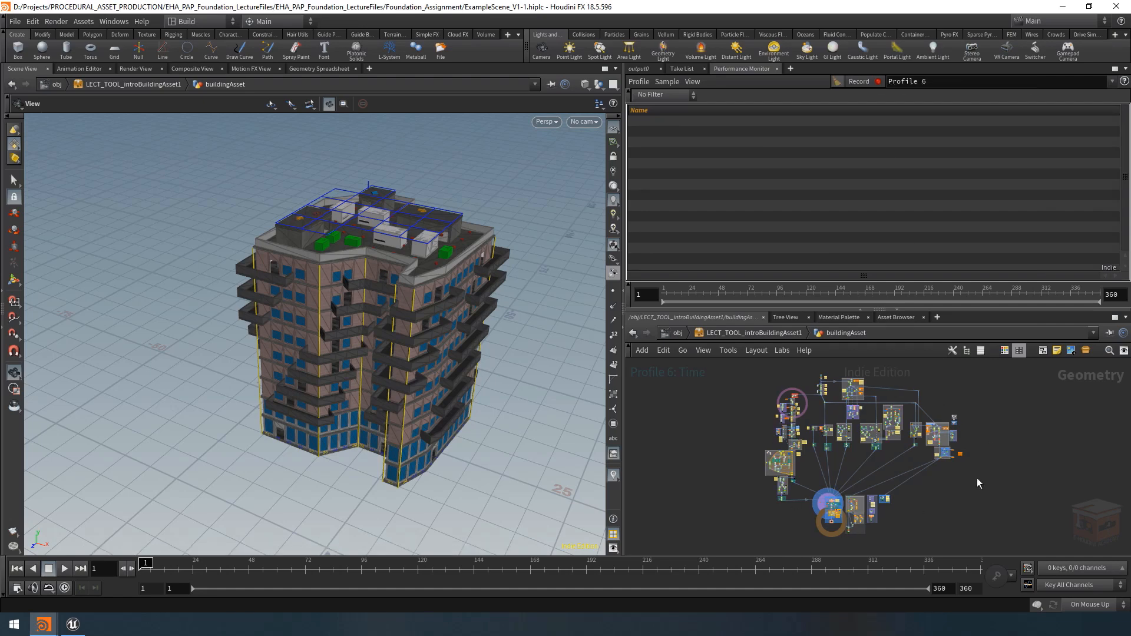
key("ctrl+b")
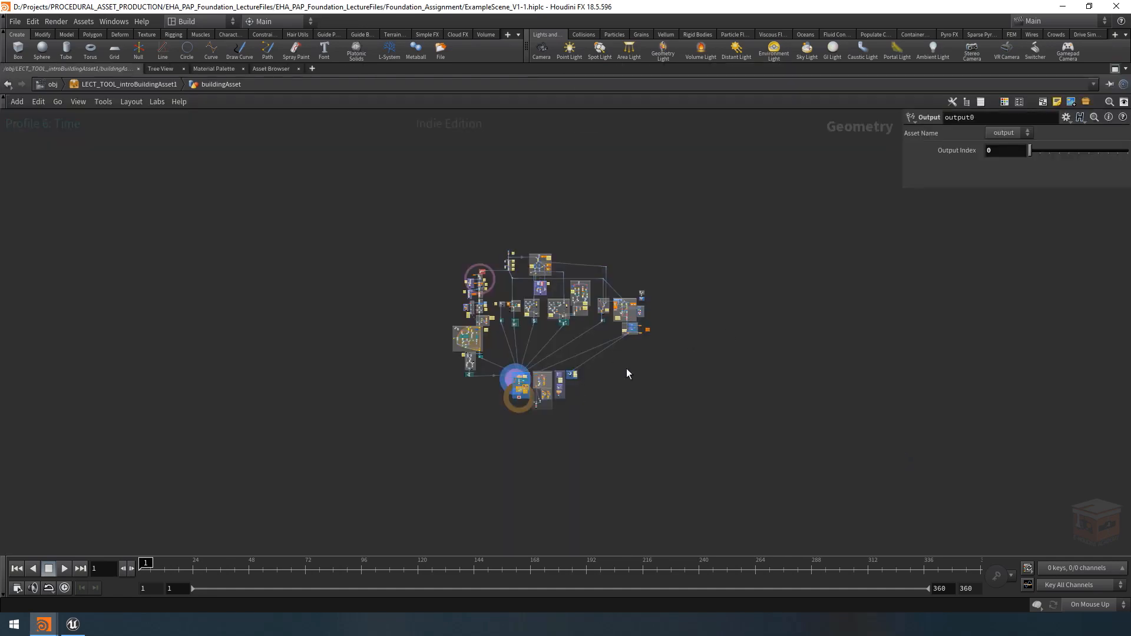
key("h")
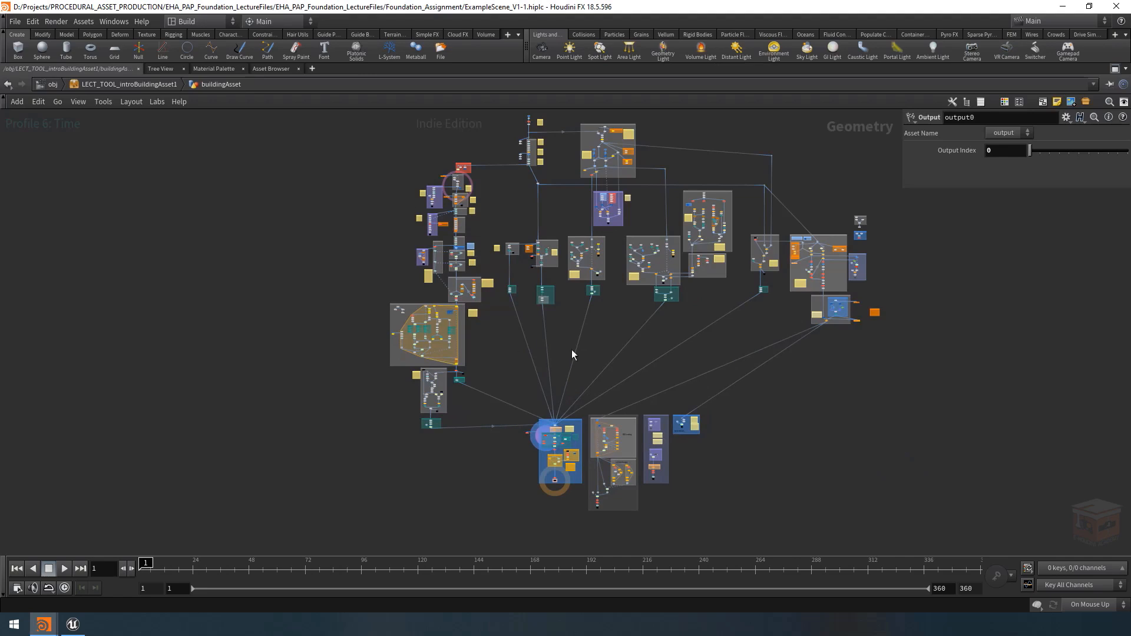
left_click(1114, 69)
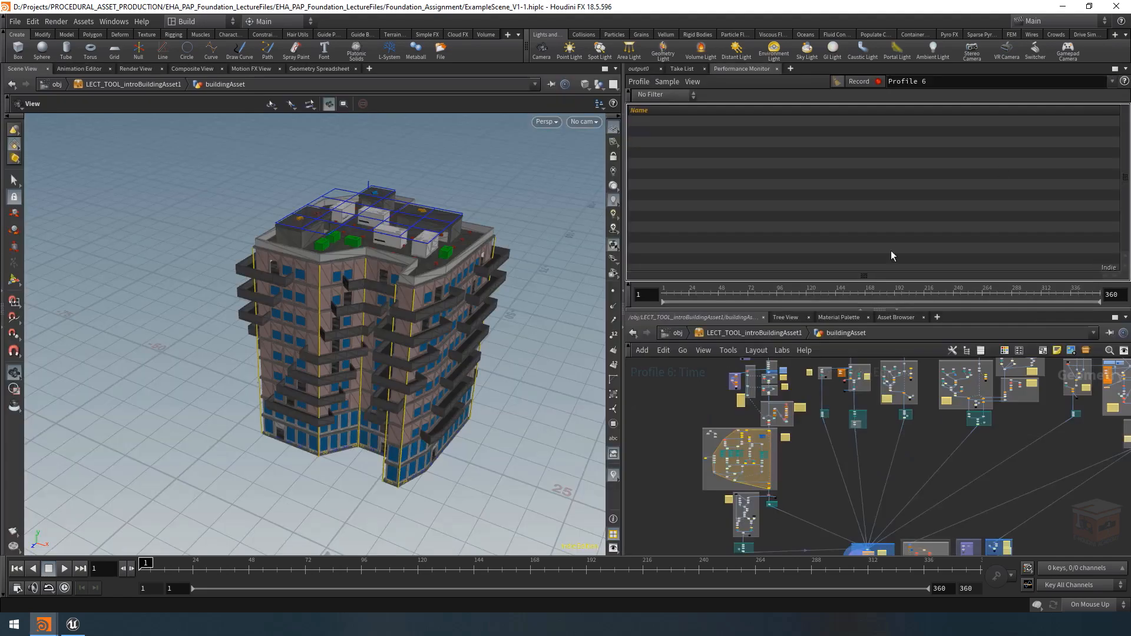
middle_click_drag(461, 344, 412, 340)
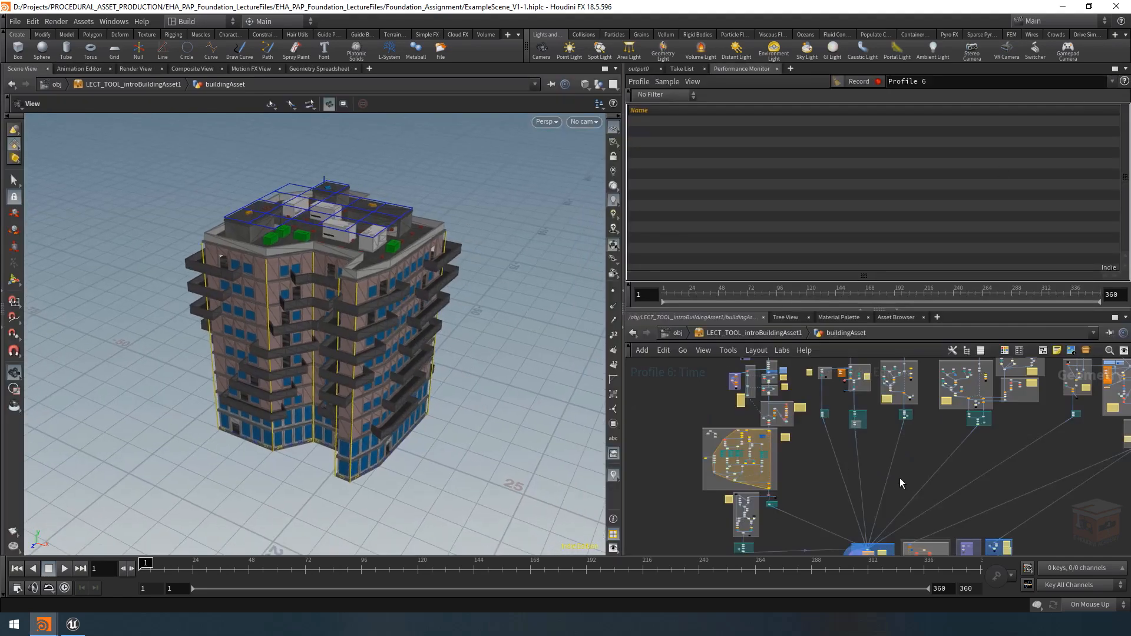
scroll(899, 478, "down", 5)
middle_click_drag(977, 492, 965, 487)
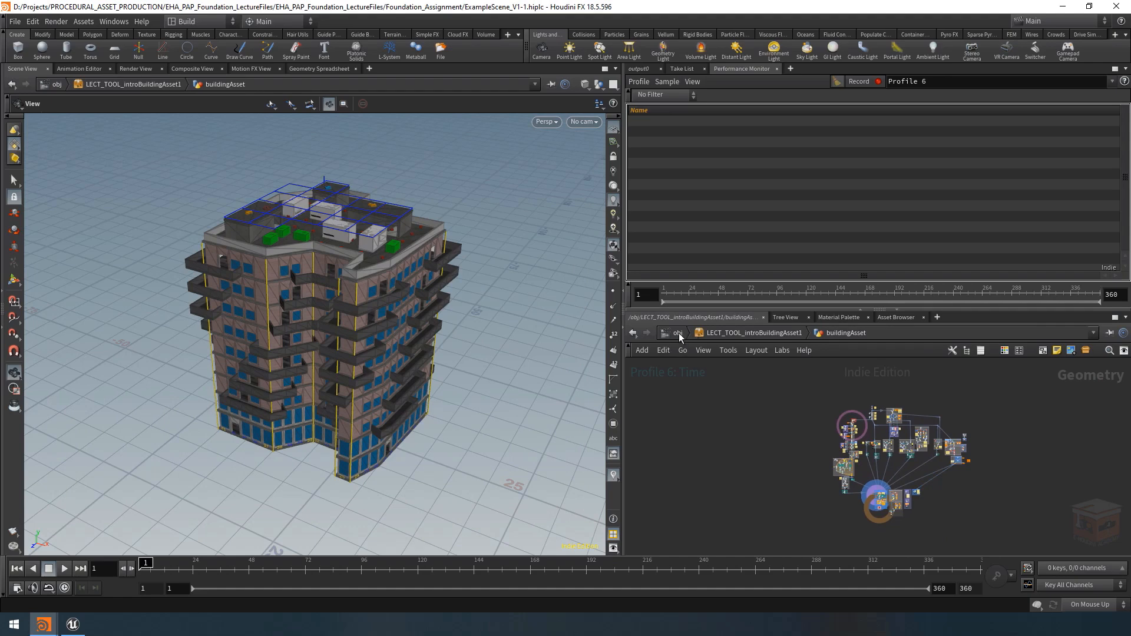
Step: Return to the object level and record a new profile while matching LECT_TOOL_introBuildingAsset1 to its current definition
left_click(678, 334)
scroll(916, 450, "up", 2)
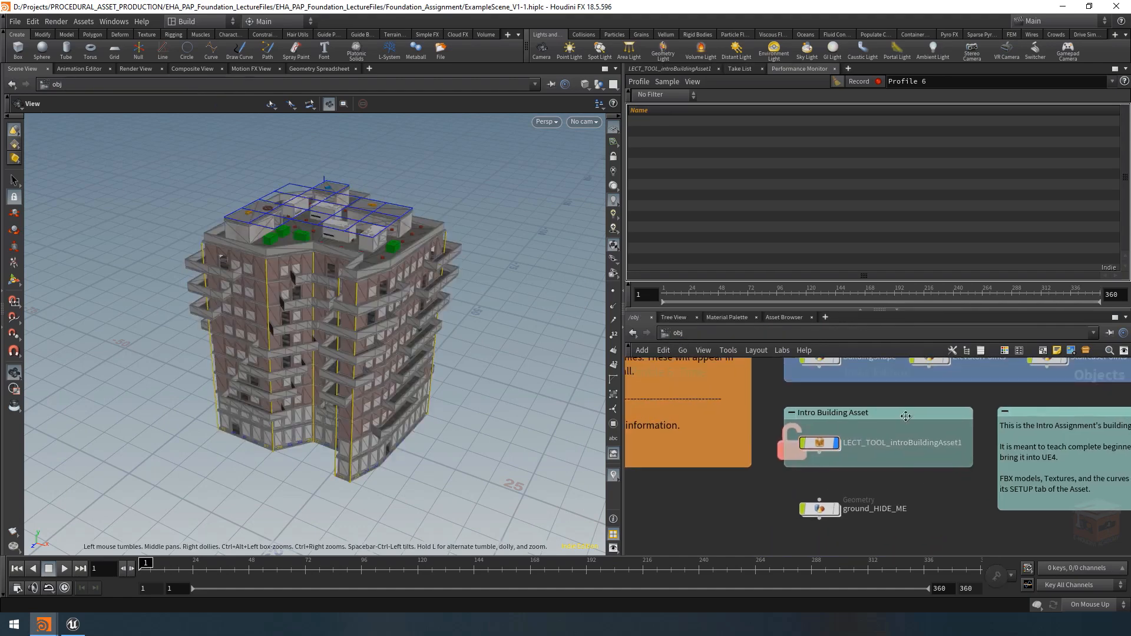
scroll(835, 426, "down", 3)
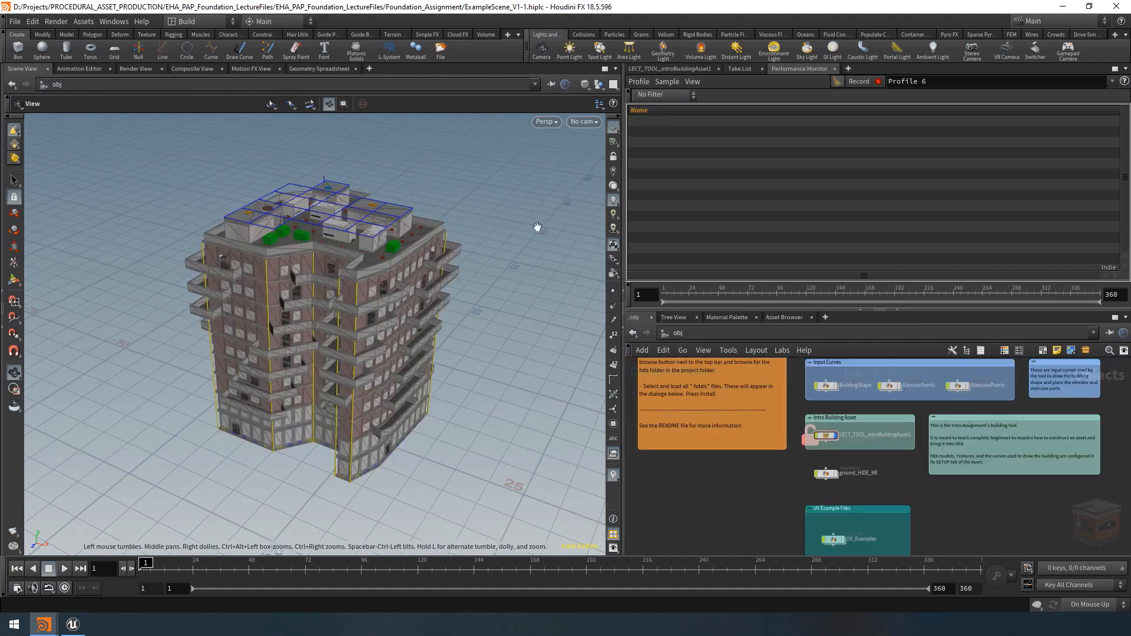
scroll(851, 455, "up", 3)
left_click(824, 436)
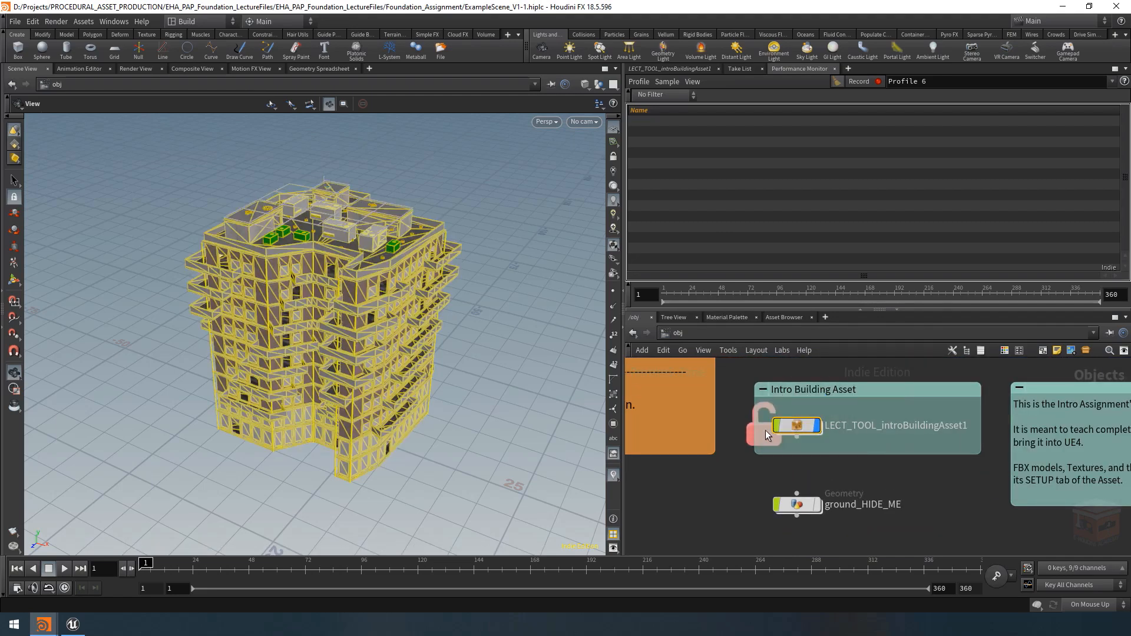
left_click(859, 81)
mouse_move(797, 427)
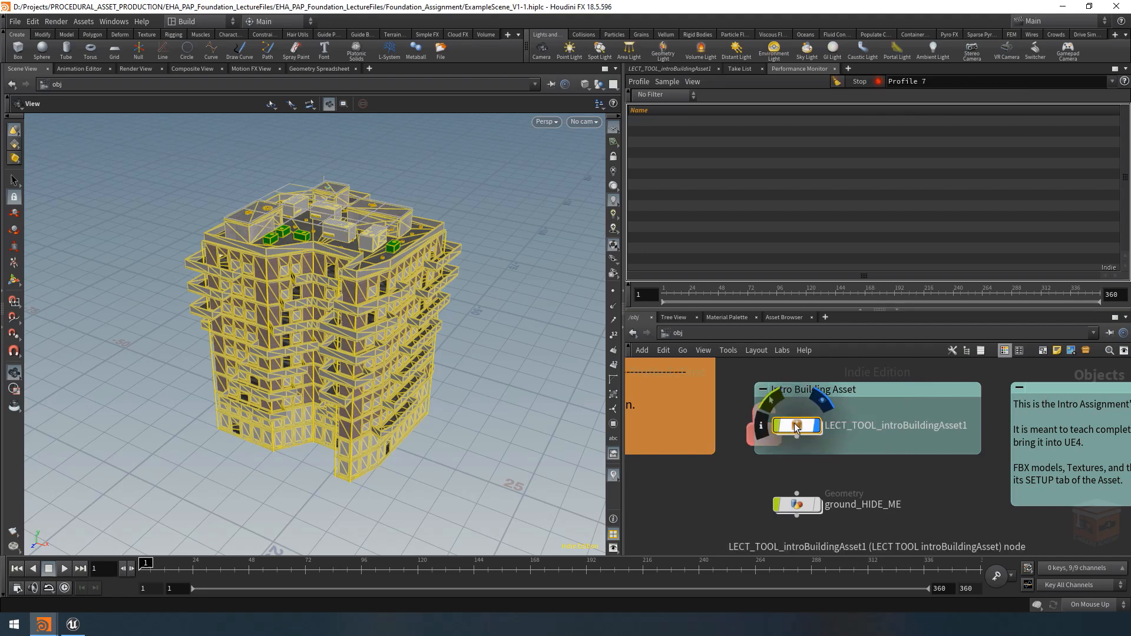
right_click(797, 427)
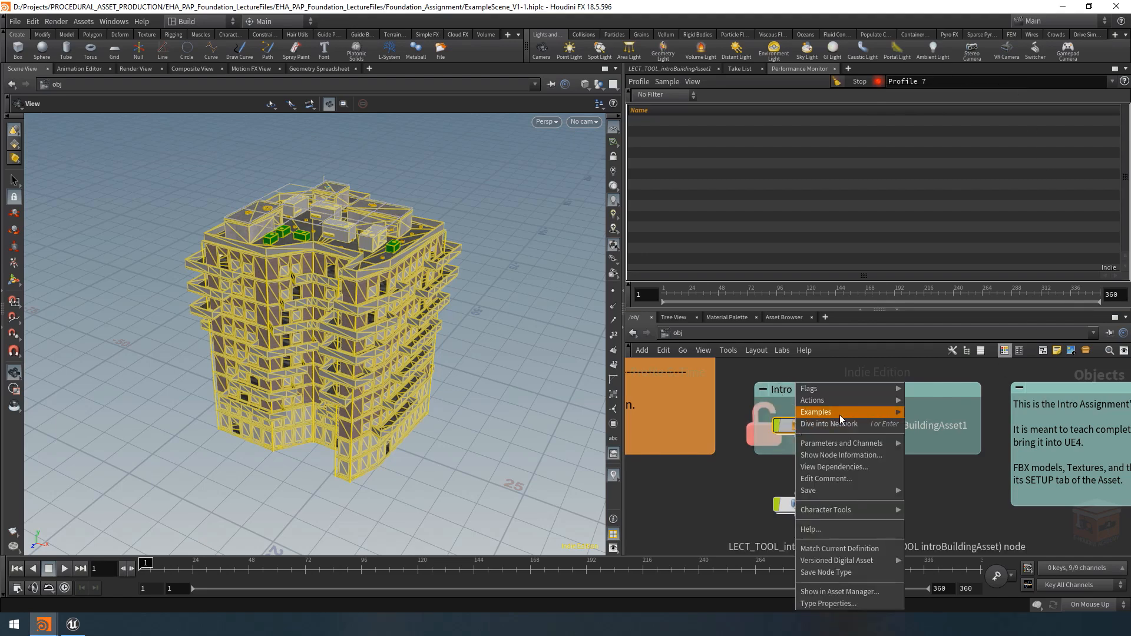
left_click(858, 549)
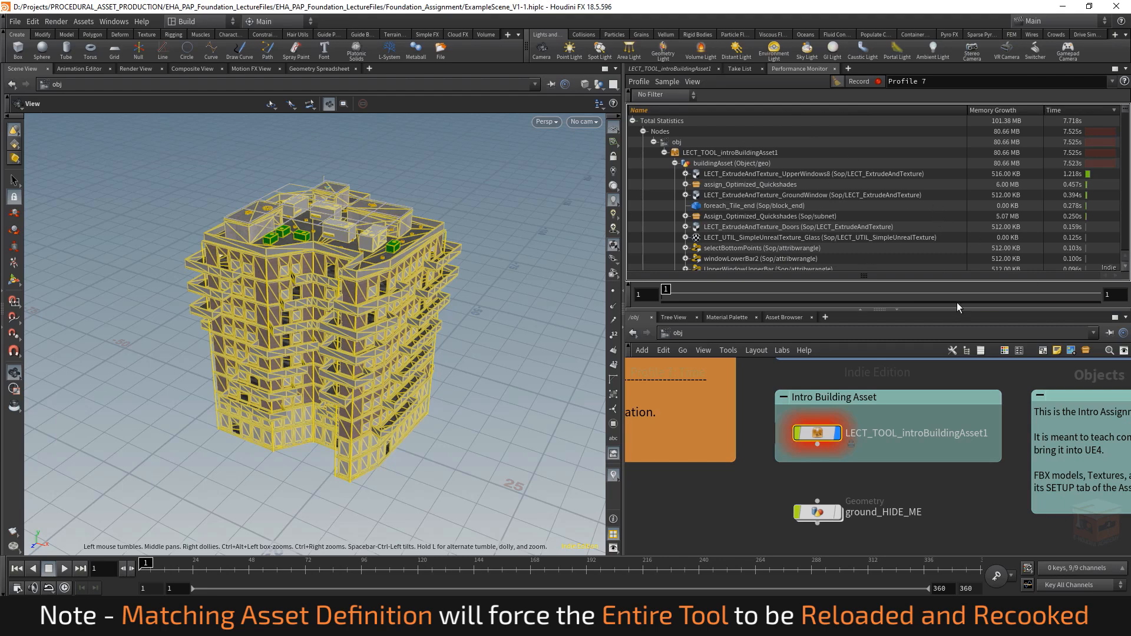
Step: Enlarge the Performance Monitor to read the recorded node times and memory growth, and check its sampling options
left_click_drag(957, 302, 956, 457)
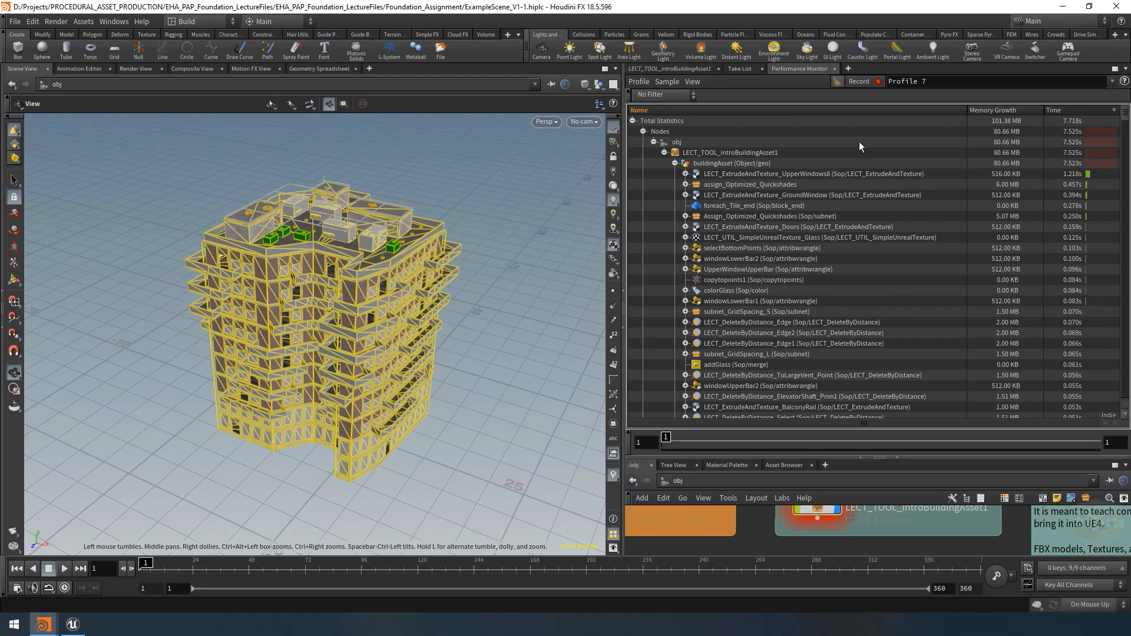
left_click(666, 82)
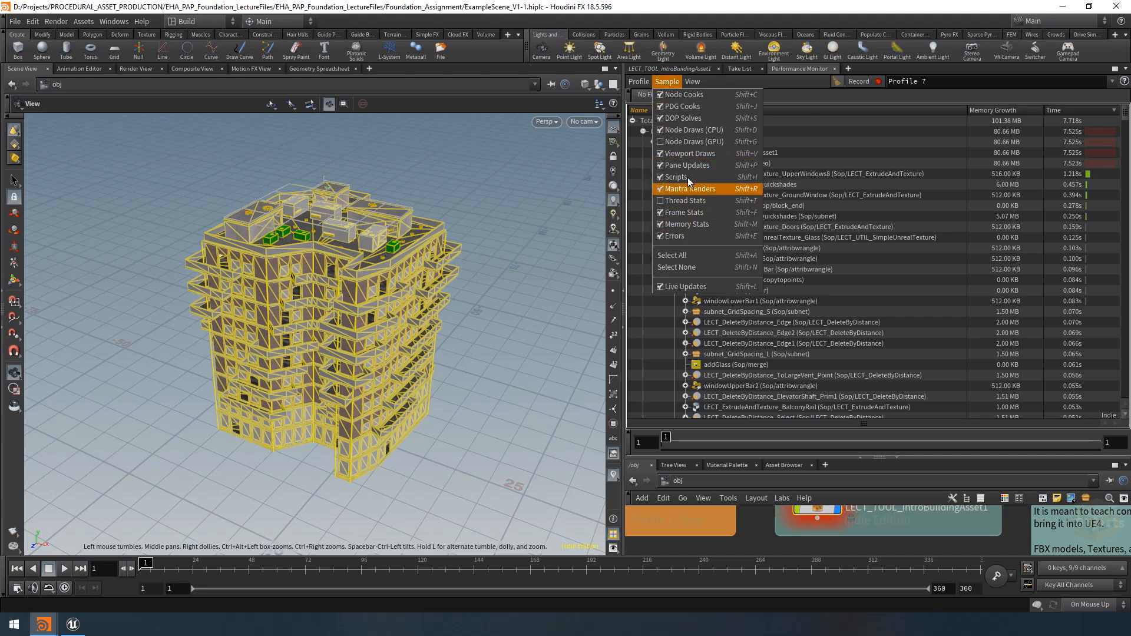
left_click(661, 83)
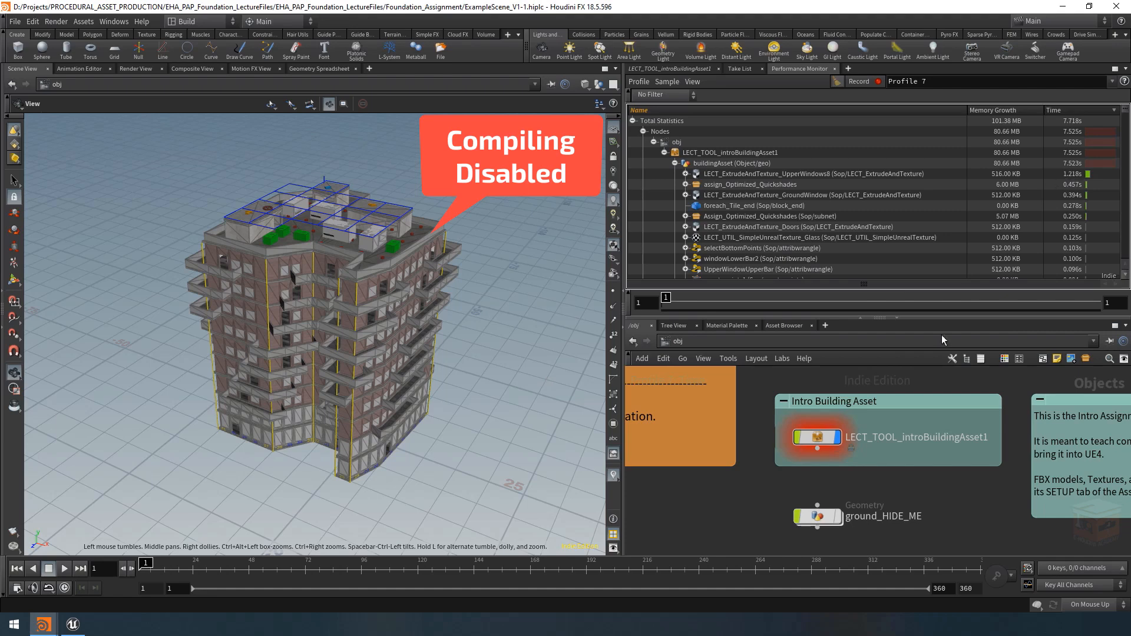
Step: Give the network editor more room, allow editing of LECT_TOOL_introBuildingAsset1's contents and open its buildingAsset network
mouse_move(828, 443)
left_click_drag(963, 320, 962, 240)
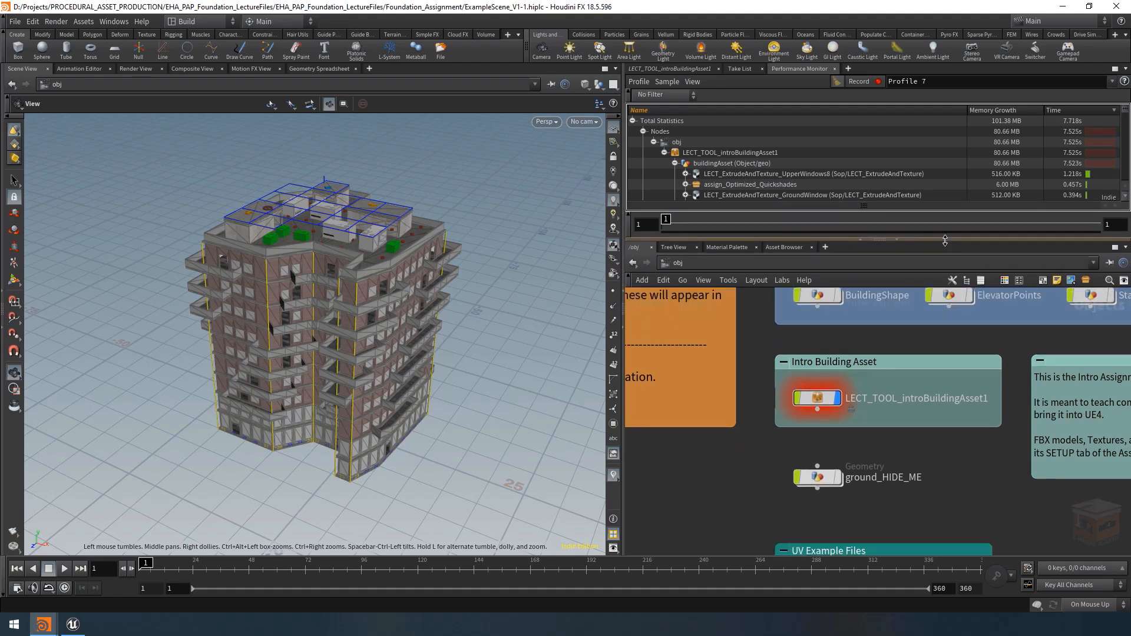
right_click(820, 396)
left_click(853, 564)
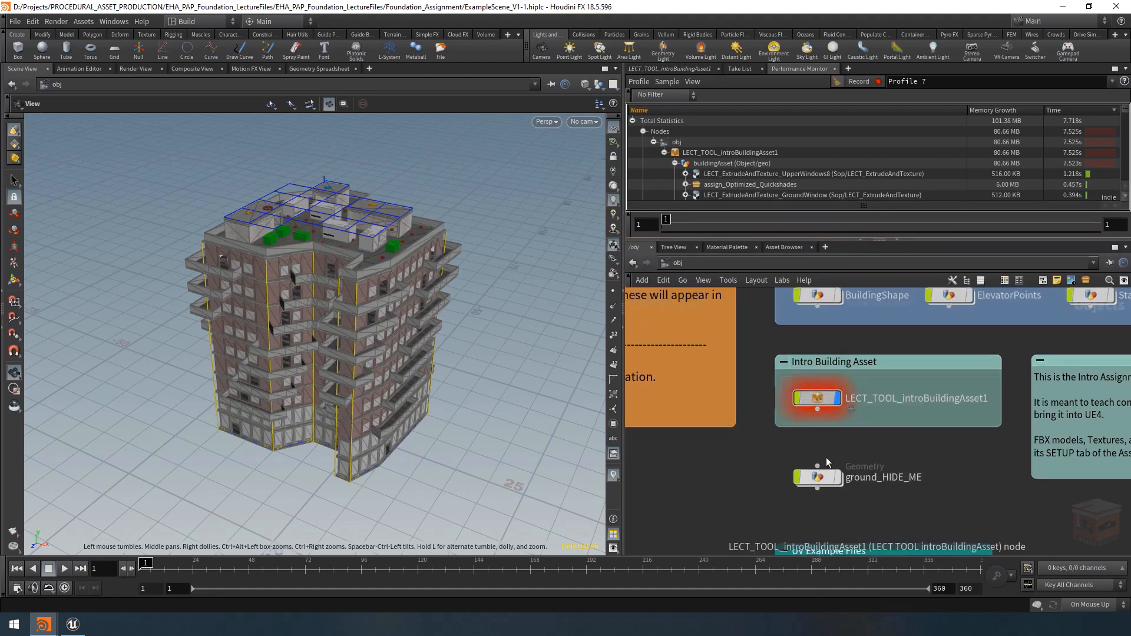
double_click(815, 400)
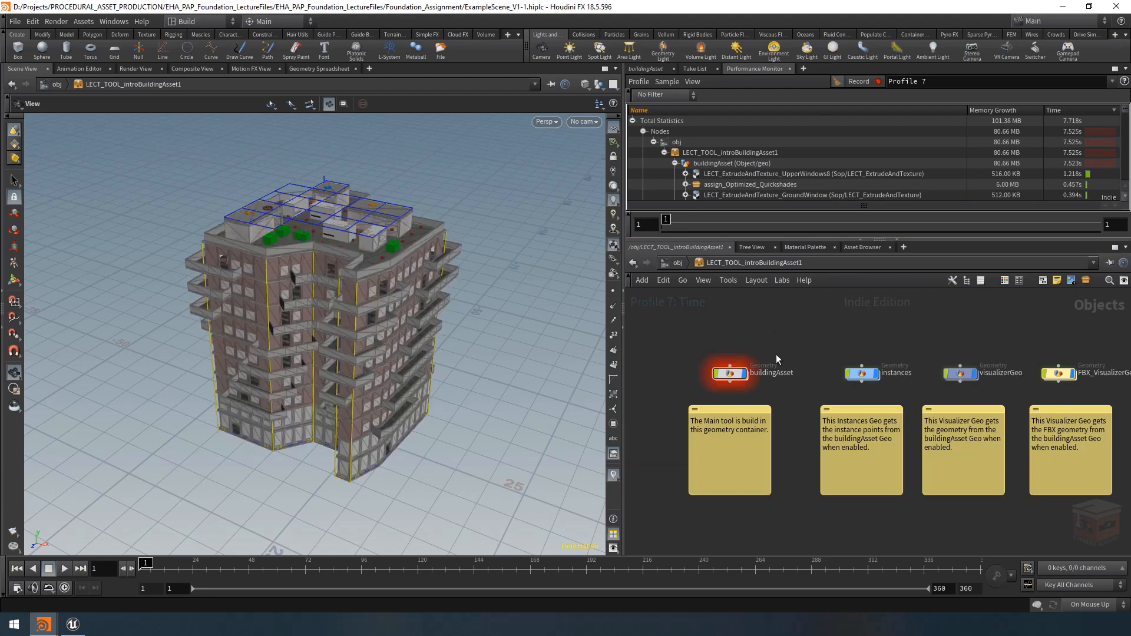
double_click(729, 374)
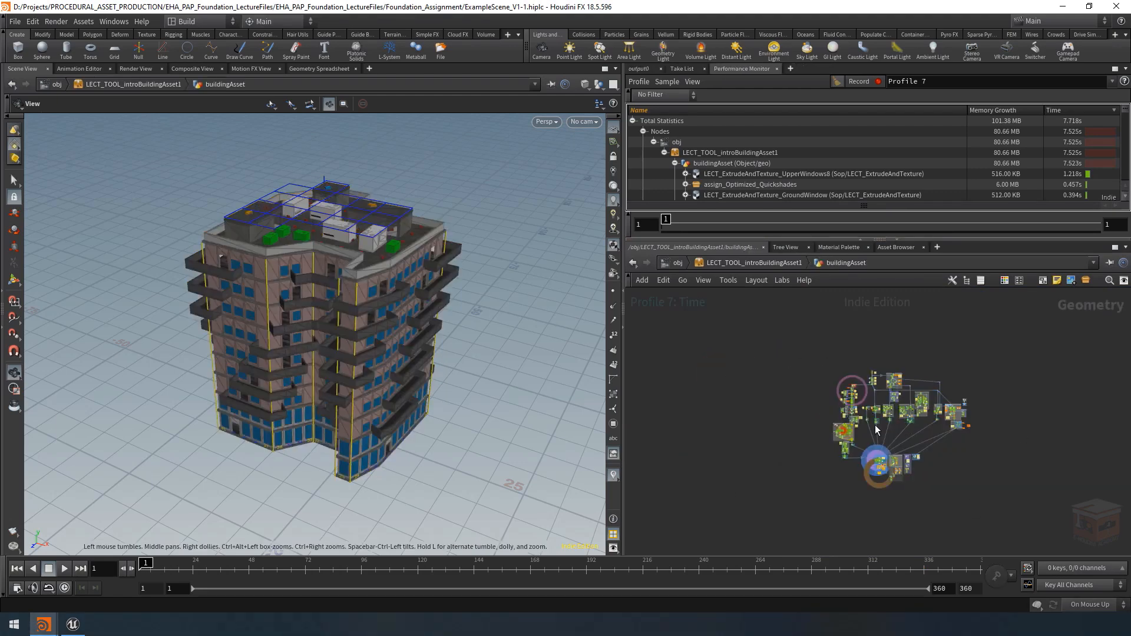
Step: Examine the profiling highlights across the buildingAsset network, comparing LECT_ExtrudeAndTexture_UpperWindows8 with the surrounding door, bar and glass nodes
scroll(901, 421, "up", 5)
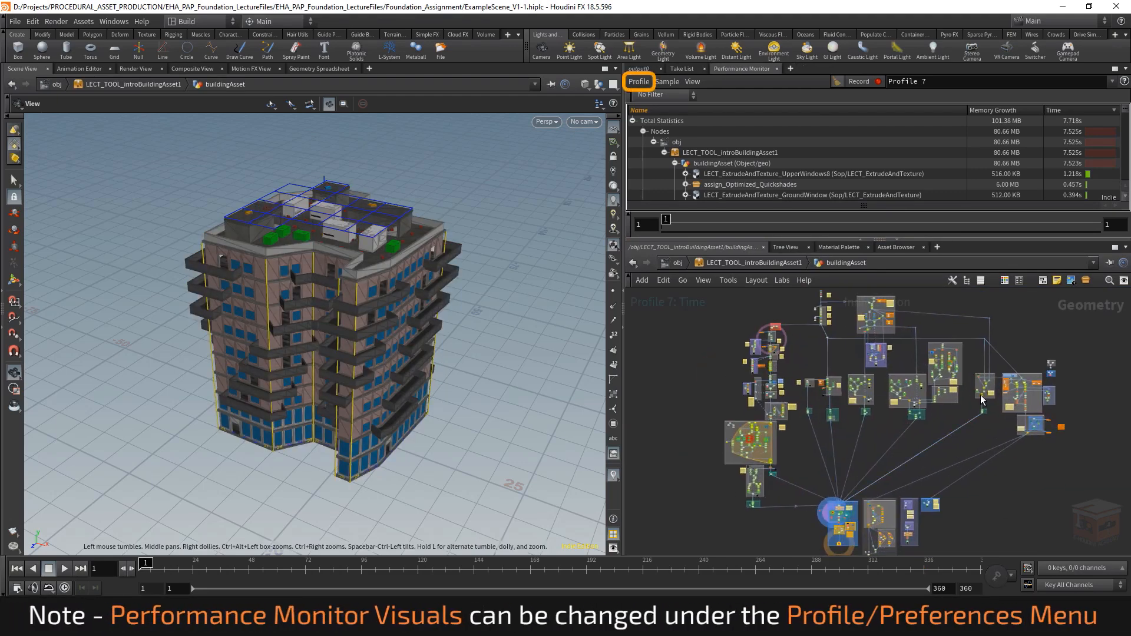
middle_click_drag(1009, 483, 1013, 477)
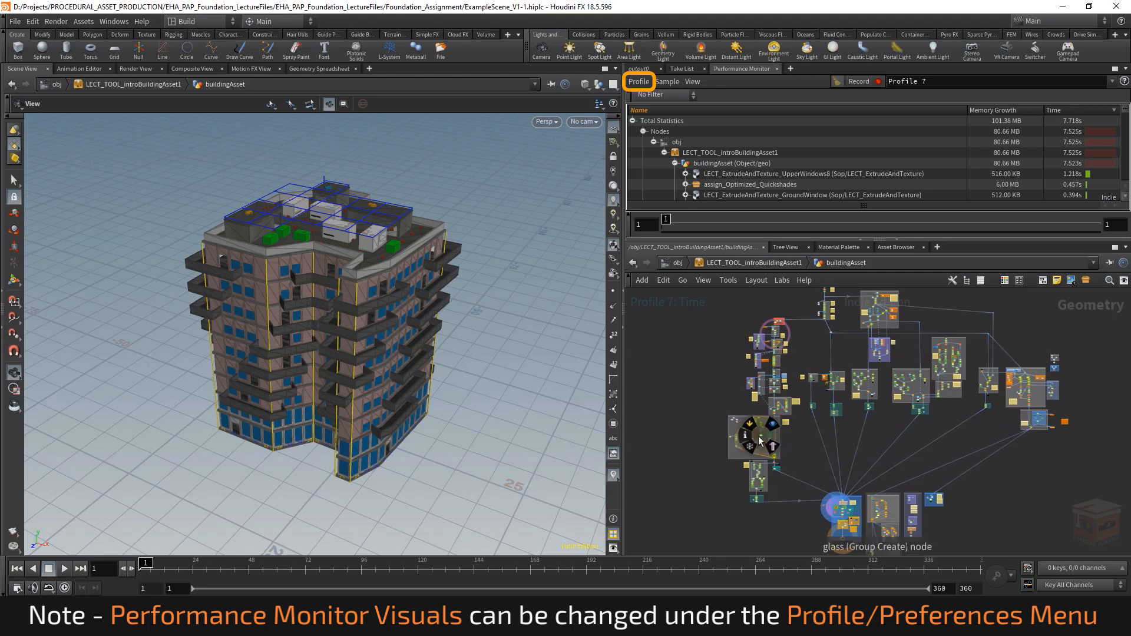
scroll(760, 435, "up", 10)
scroll(760, 436, "up", 4)
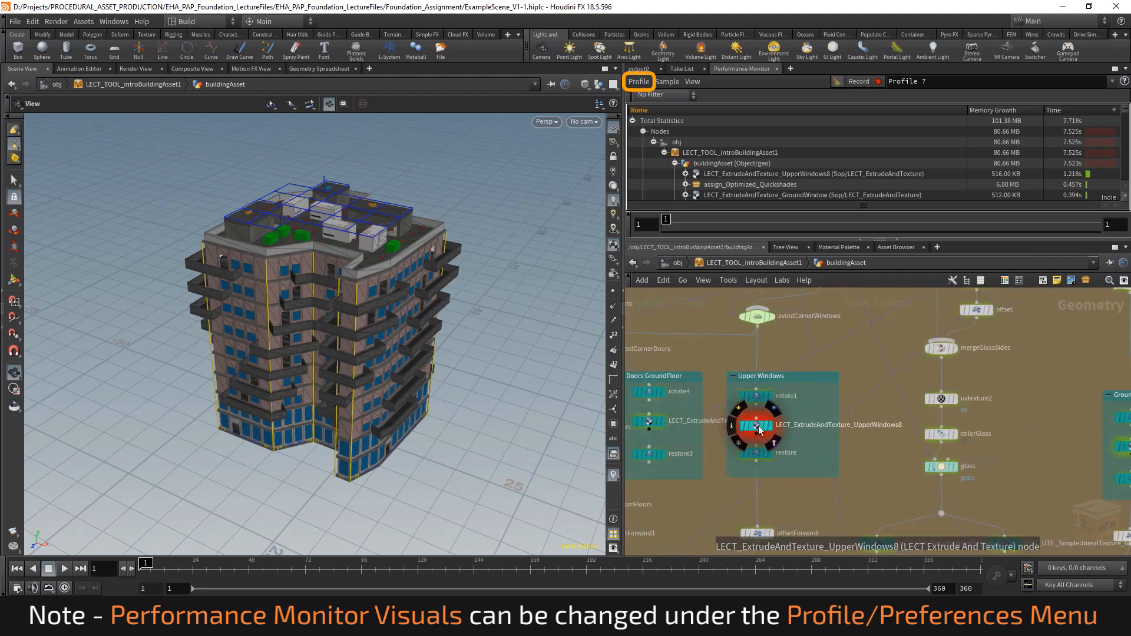
scroll(759, 429, "down", 10)
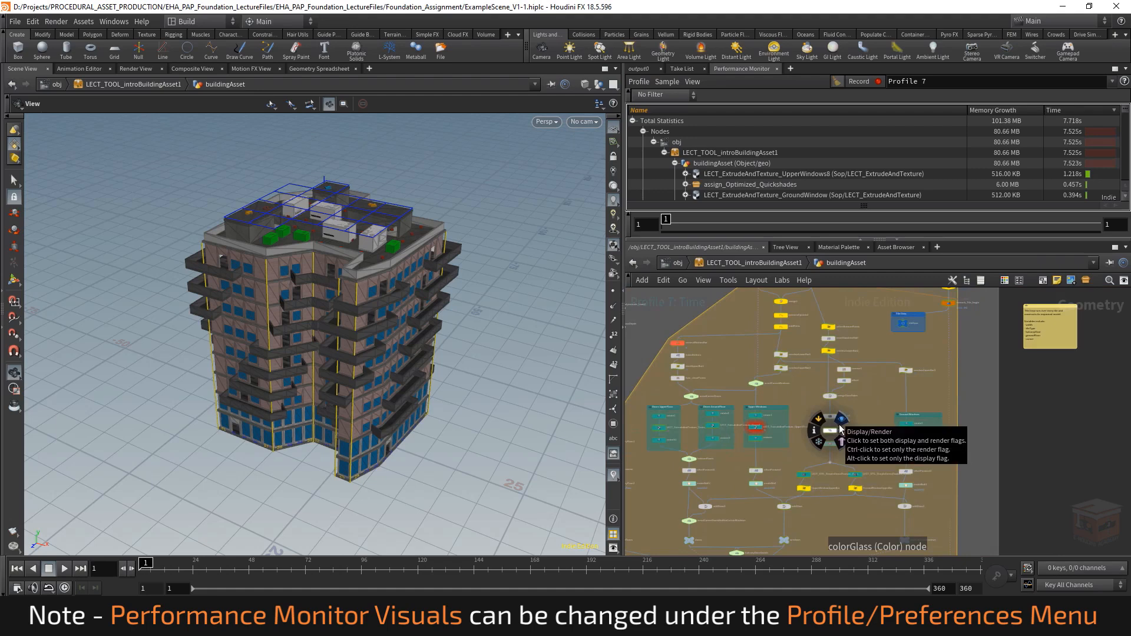
scroll(821, 394, "up", 6)
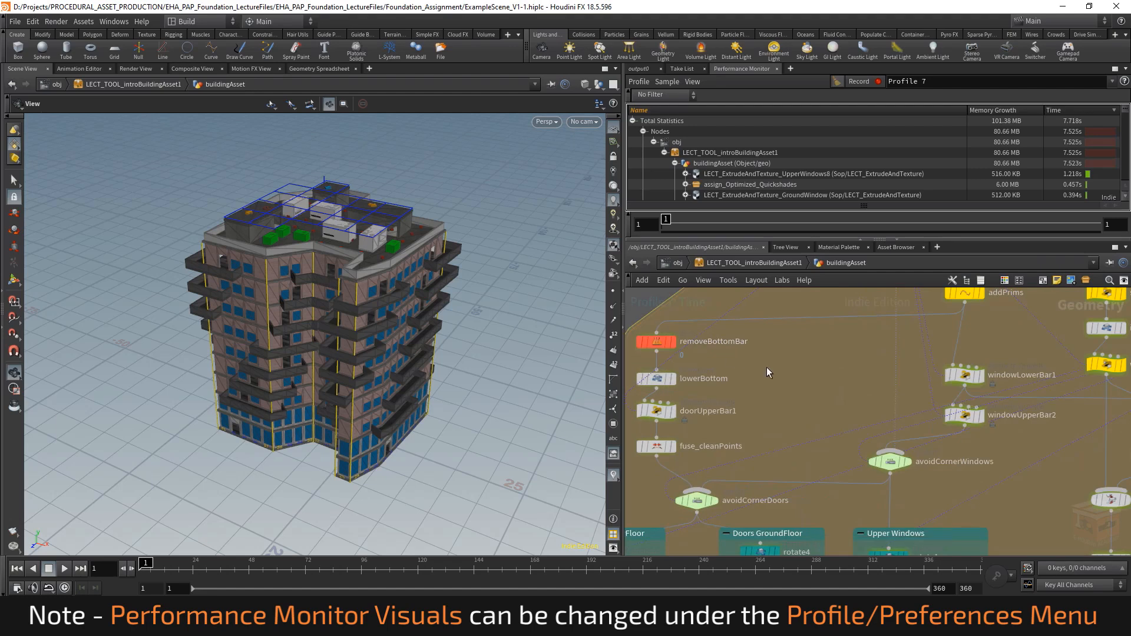
scroll(768, 365, "down", 4)
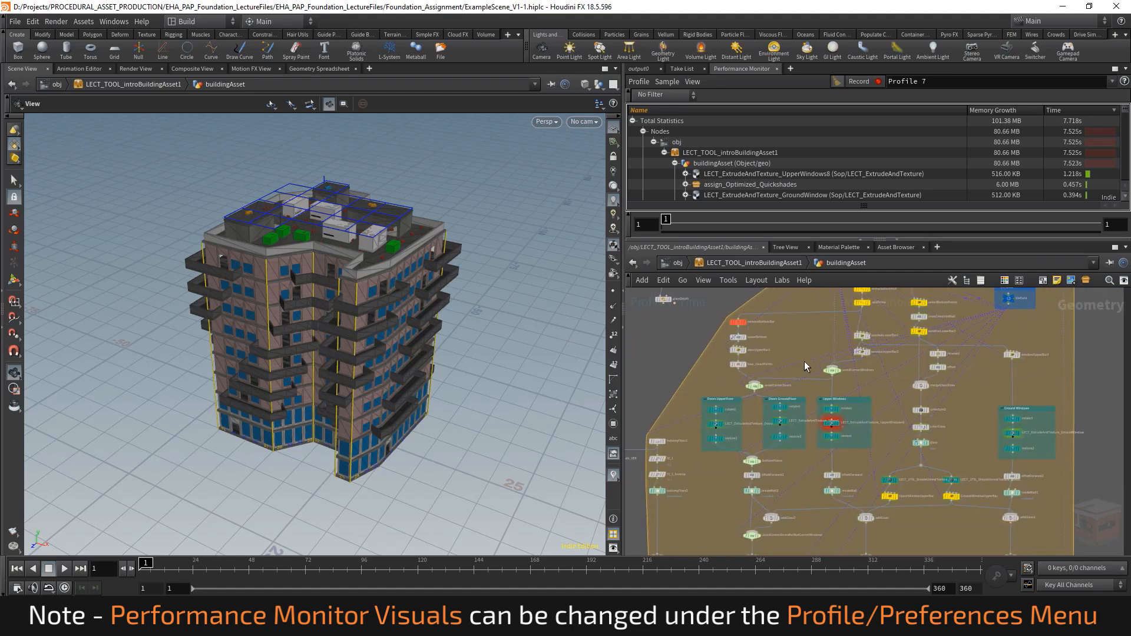
scroll(804, 361, "up", 5)
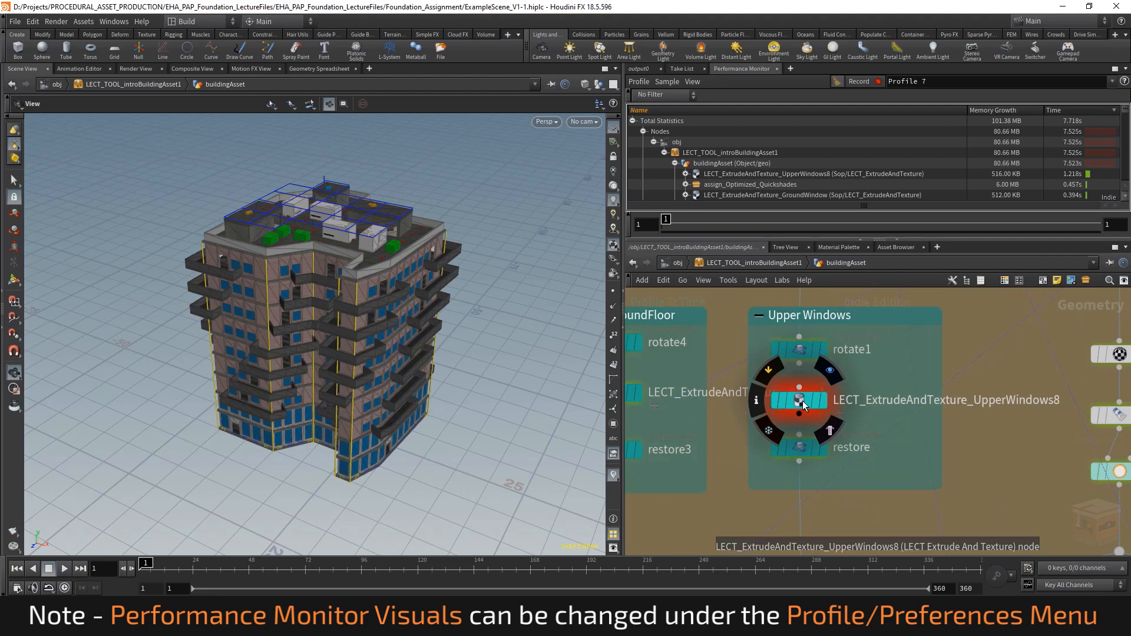
scroll(804, 405, "down", 8)
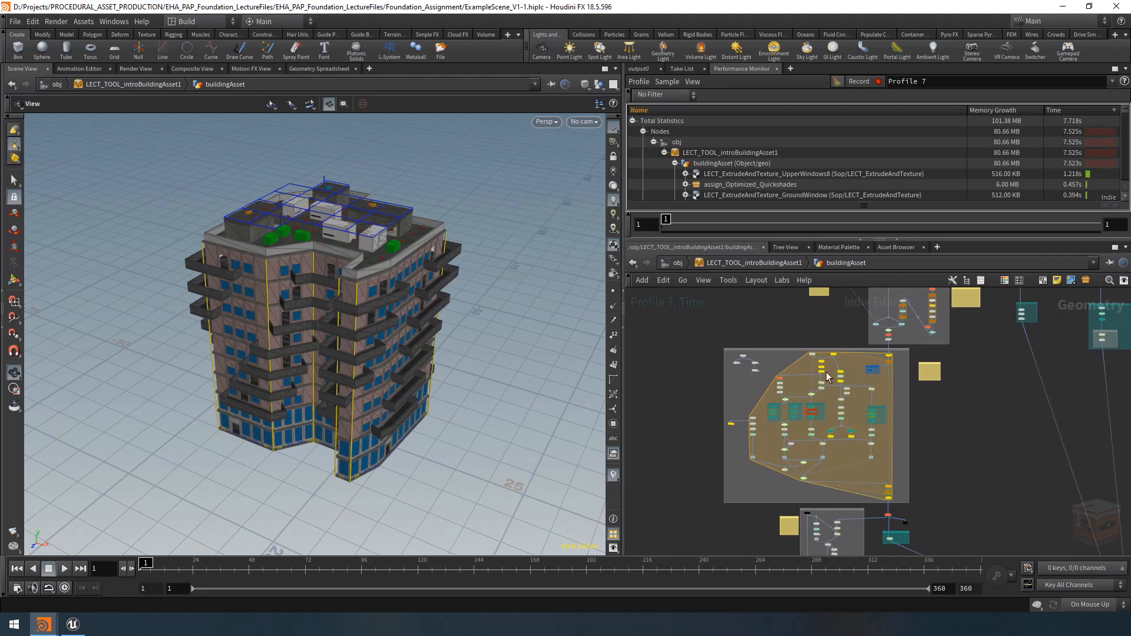
scroll(813, 434, "up", 8)
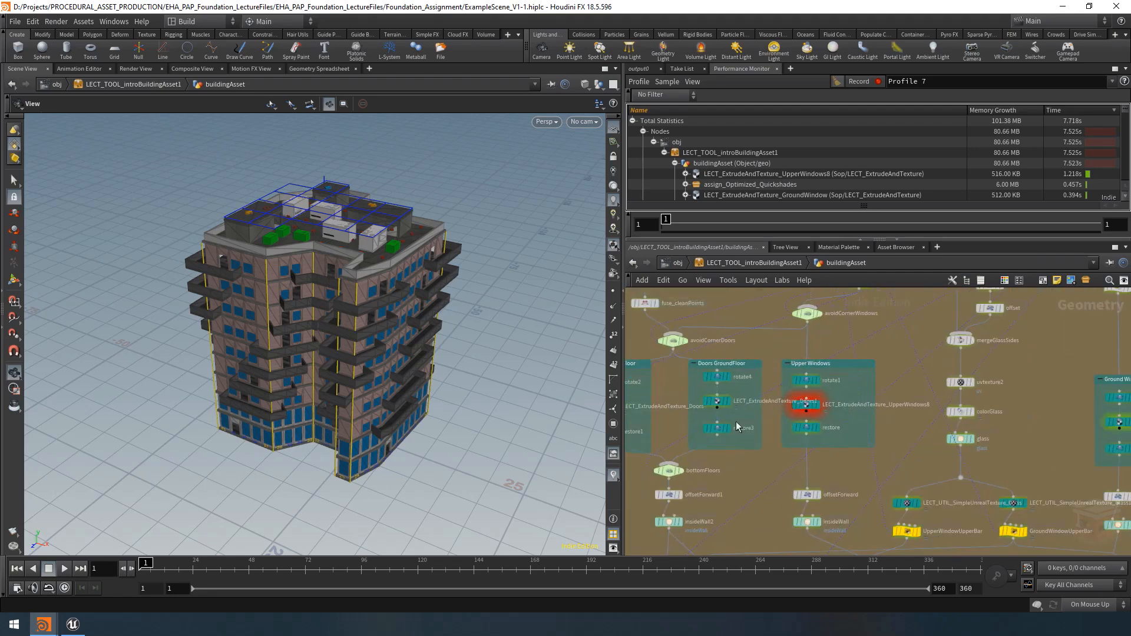
Step: Inspect the building's windows from another side, then select LECT_ExtrudeAndTexture_UpperWindows8 and expand its recorded statistics to its internal nodes
left_click_drag(280, 313, 421, 308)
middle_click_drag(268, 350, 319, 363)
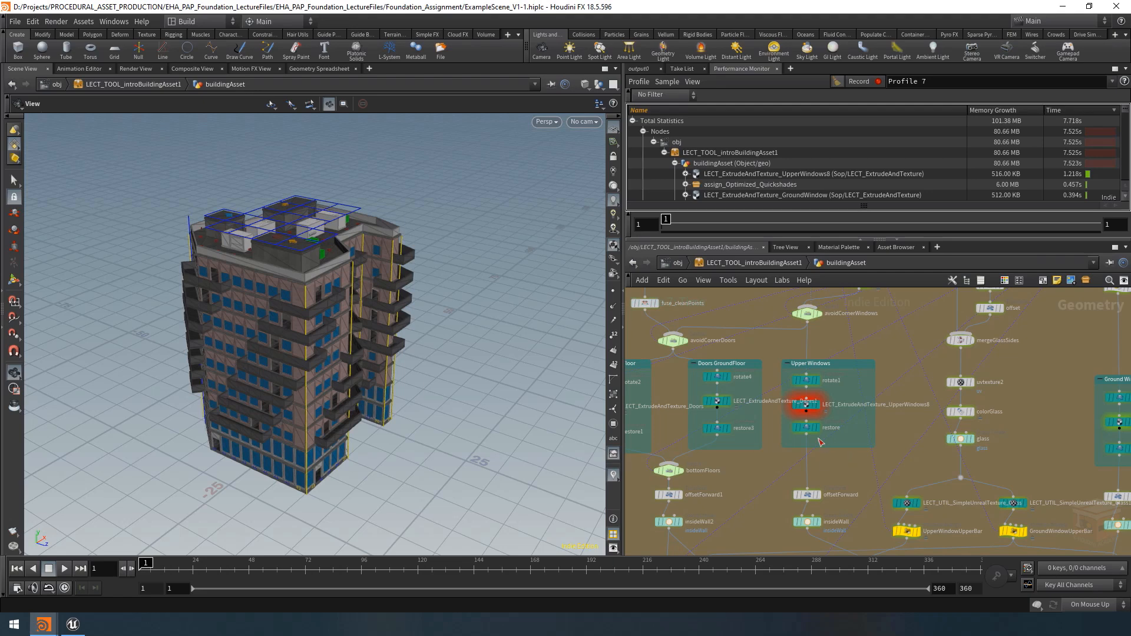
mouse_move(799, 411)
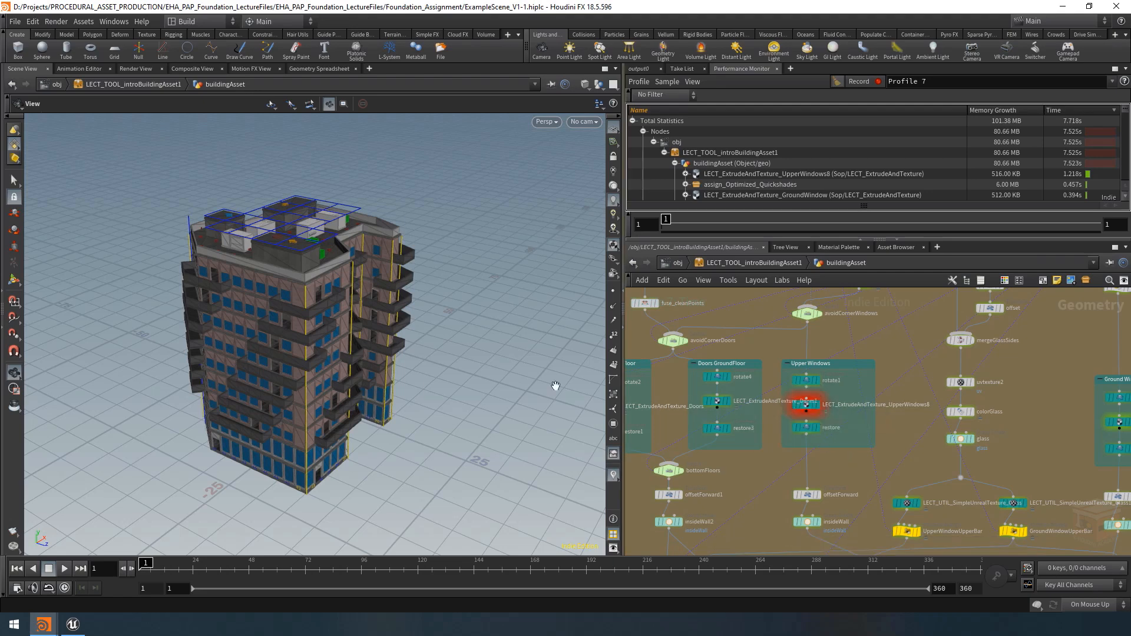
scroll(296, 336, "up", 3)
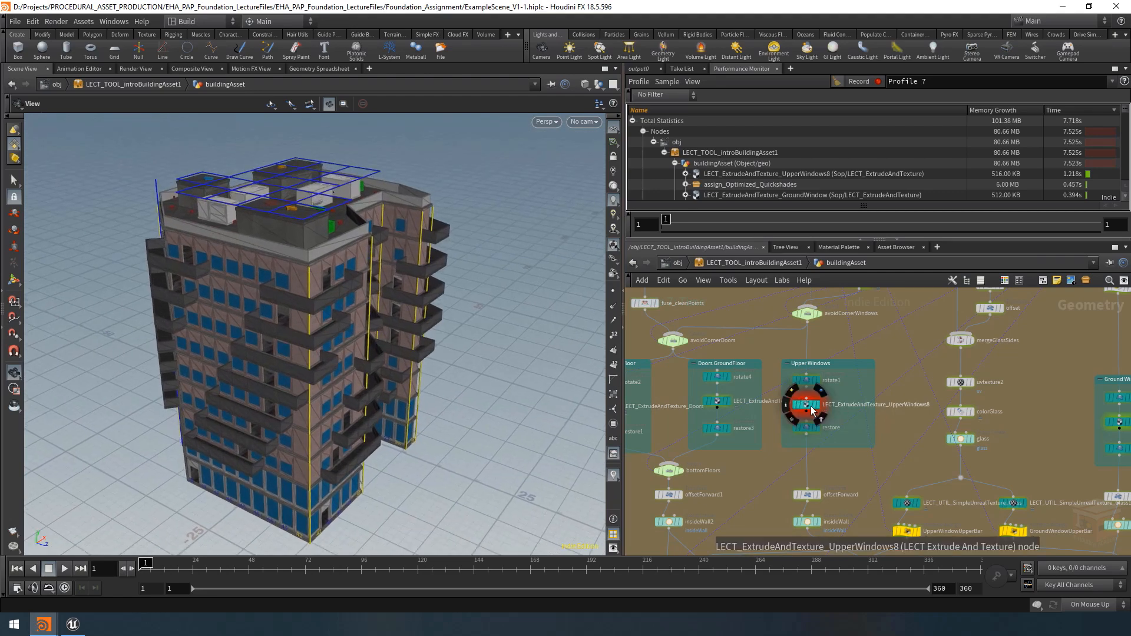
scroll(812, 412, "down", 10)
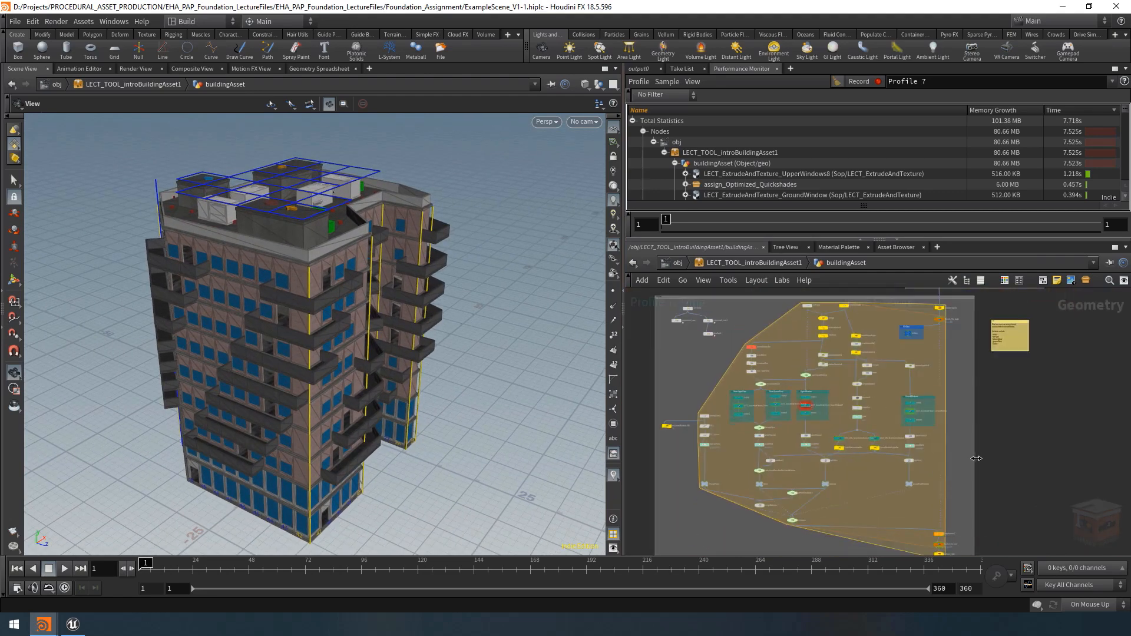
middle_click_drag(975, 458, 969, 447)
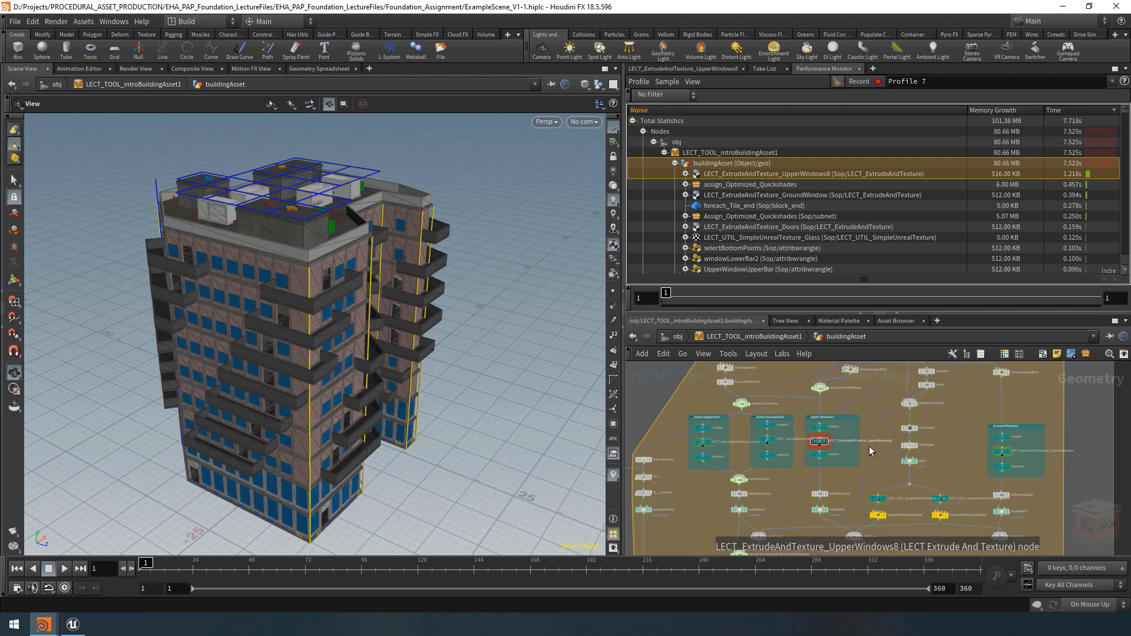
scroll(813, 439, "up", 3)
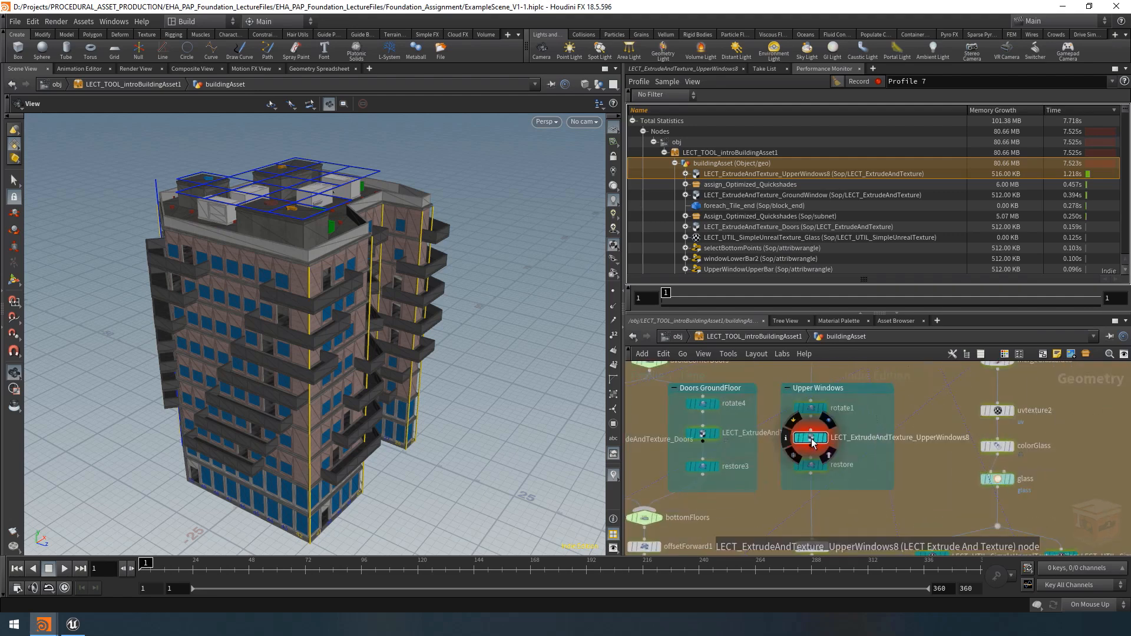
left_click(685, 174)
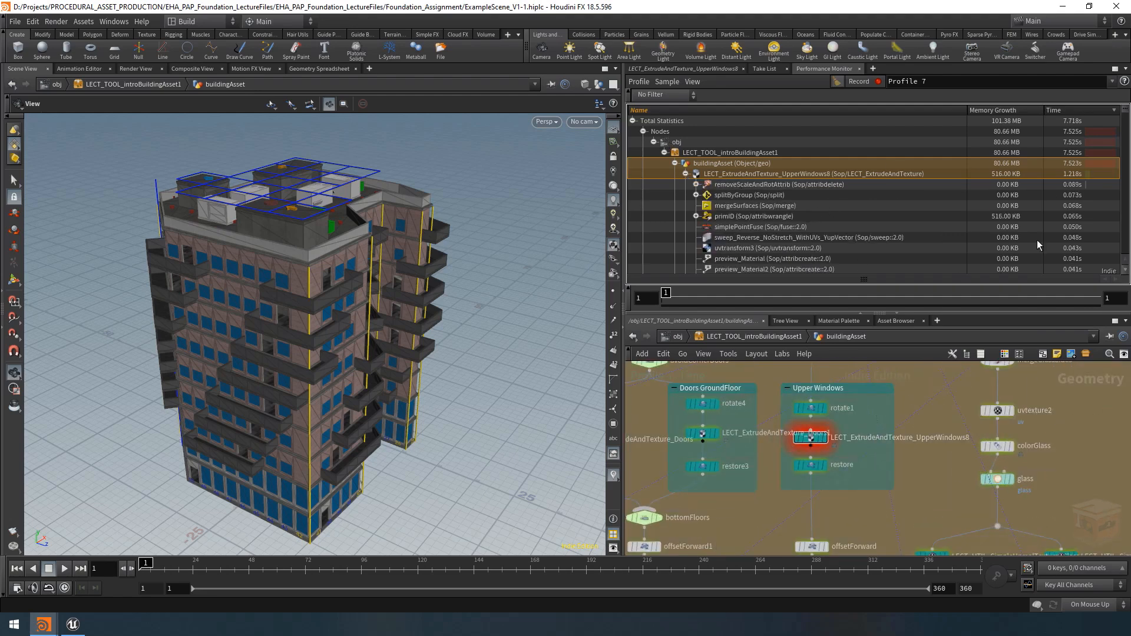
Step: Open LECT_ExtrudeAndTexture_UpperWindows8's network and examine the profiling highlights on removeScaleAndRotAttrib, splitByGroup and mergeSurfaces
double_click(811, 437)
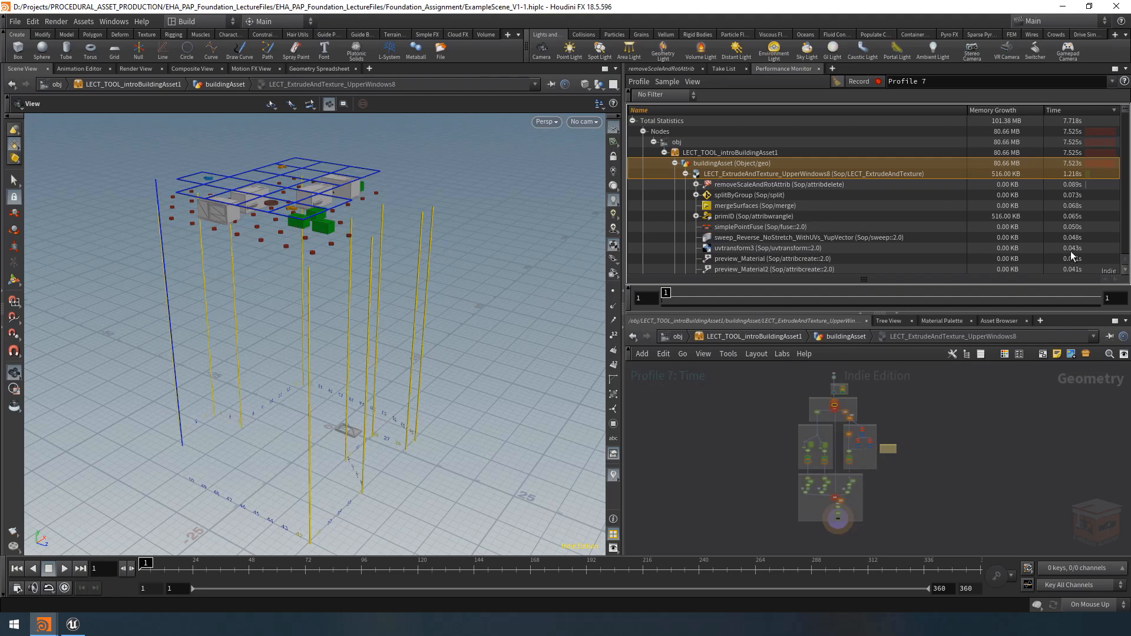
scroll(835, 432, "up", 6)
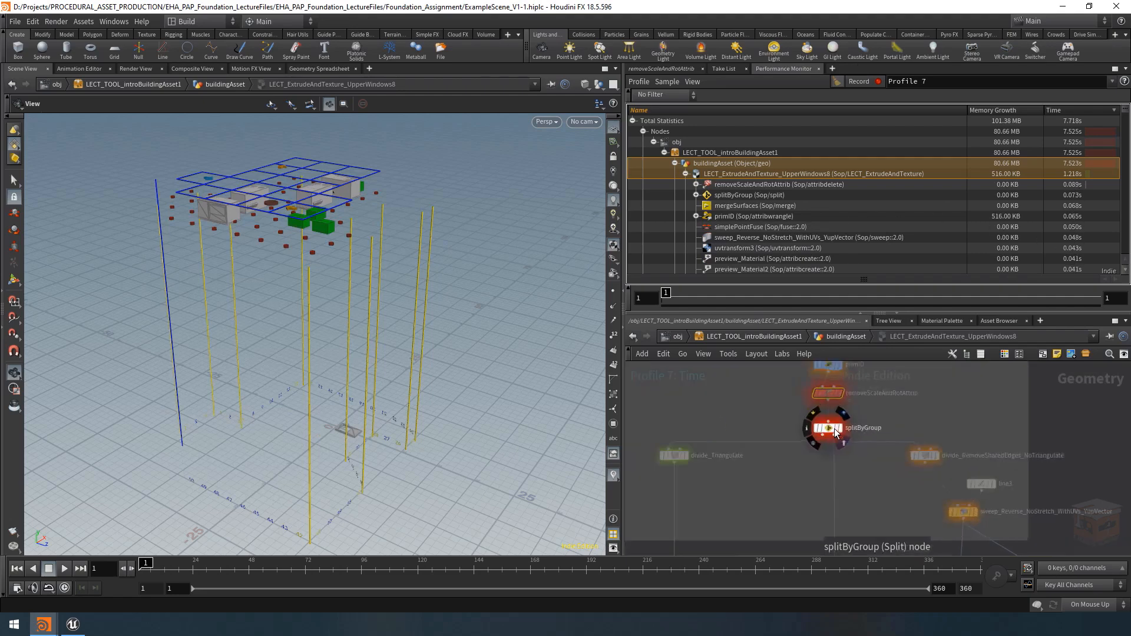
scroll(830, 431, "up", 2)
middle_click_drag(826, 432, 813, 465)
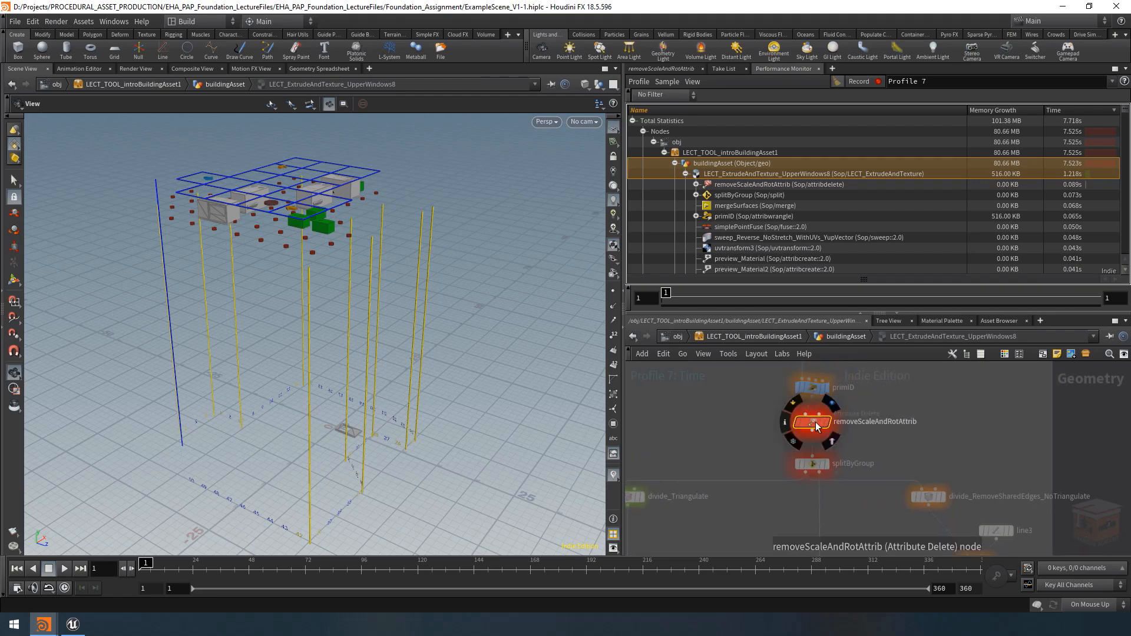
scroll(878, 430, "down", 10)
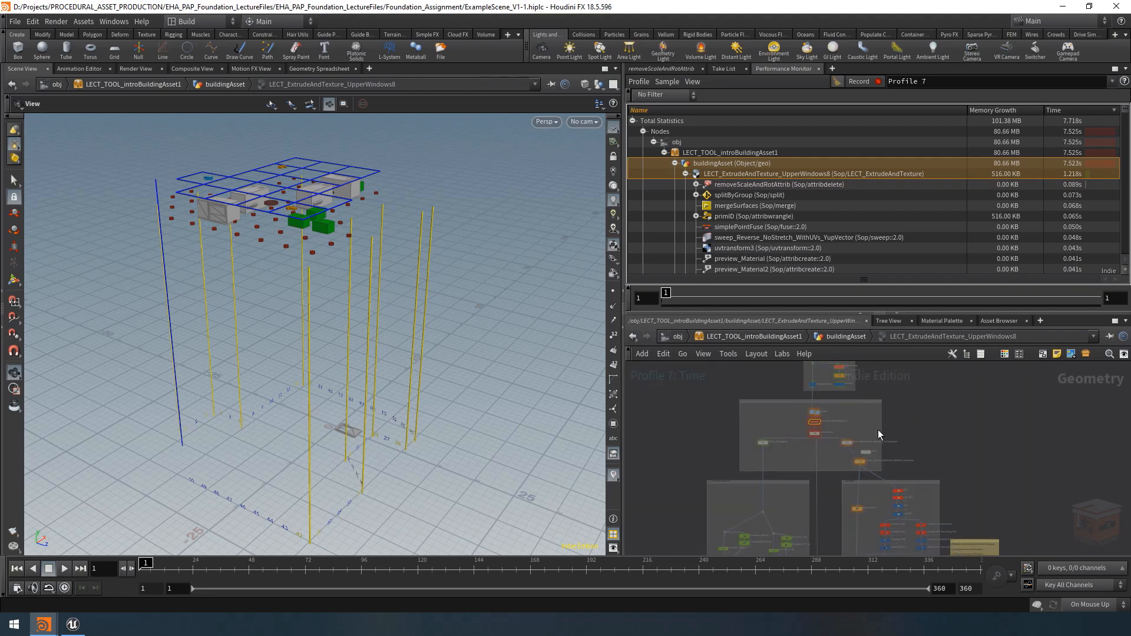
scroll(807, 487, "up", 5)
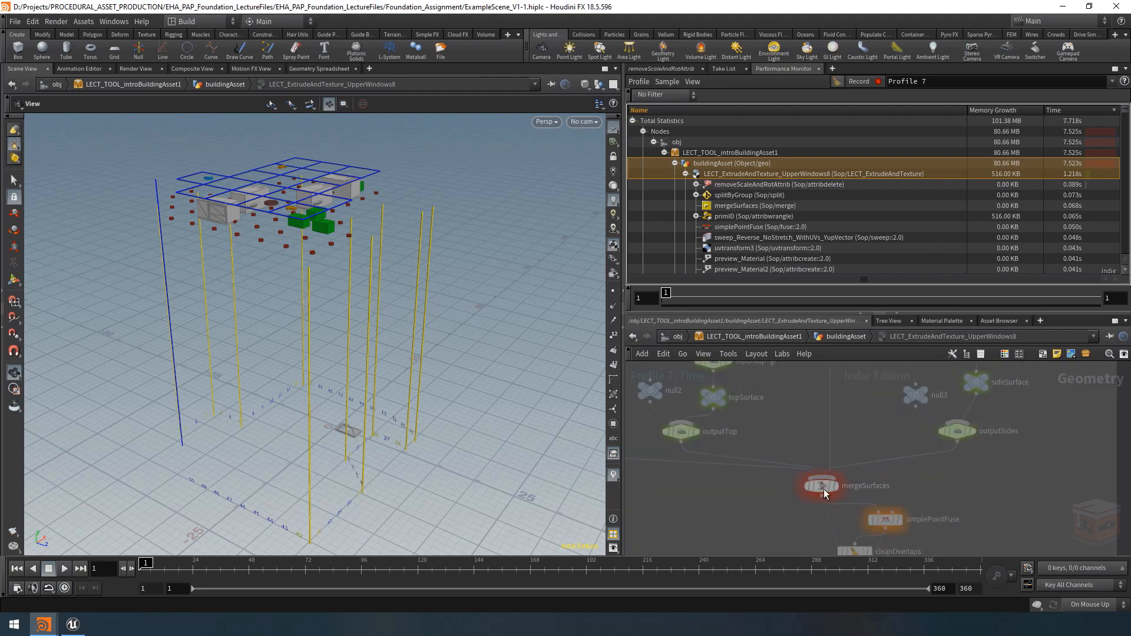
scroll(824, 489, "down", 8)
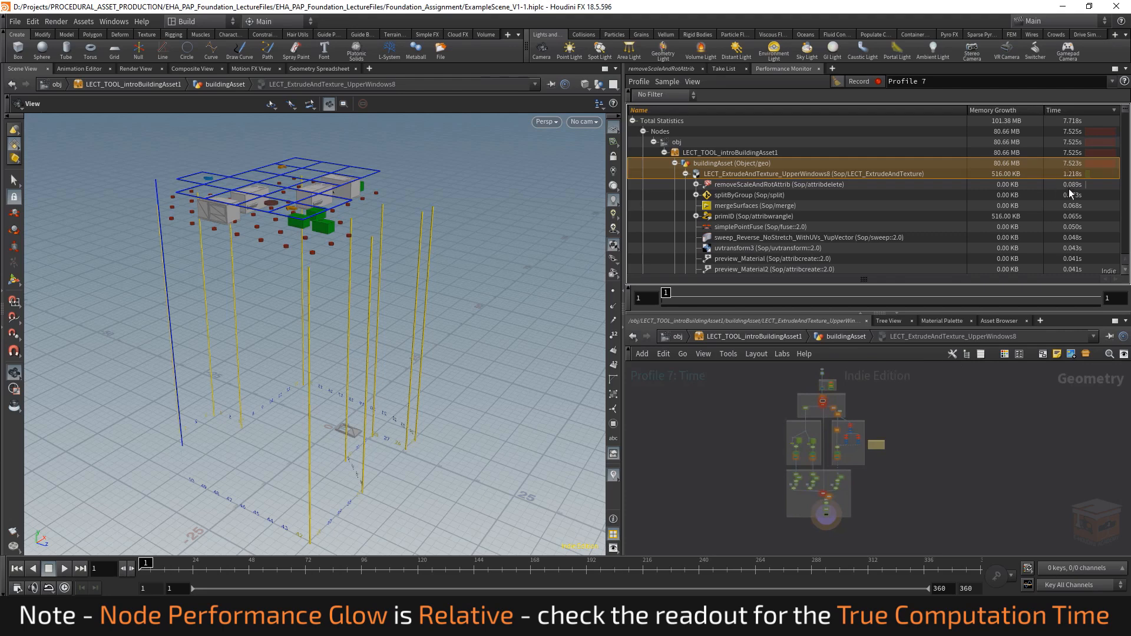
Step: Return to the buildingAsset network and collapse LECT_ExtrudeAndTexture_UpperWindows8's recorded statistics to compare its sibling nodes
left_click(846, 337)
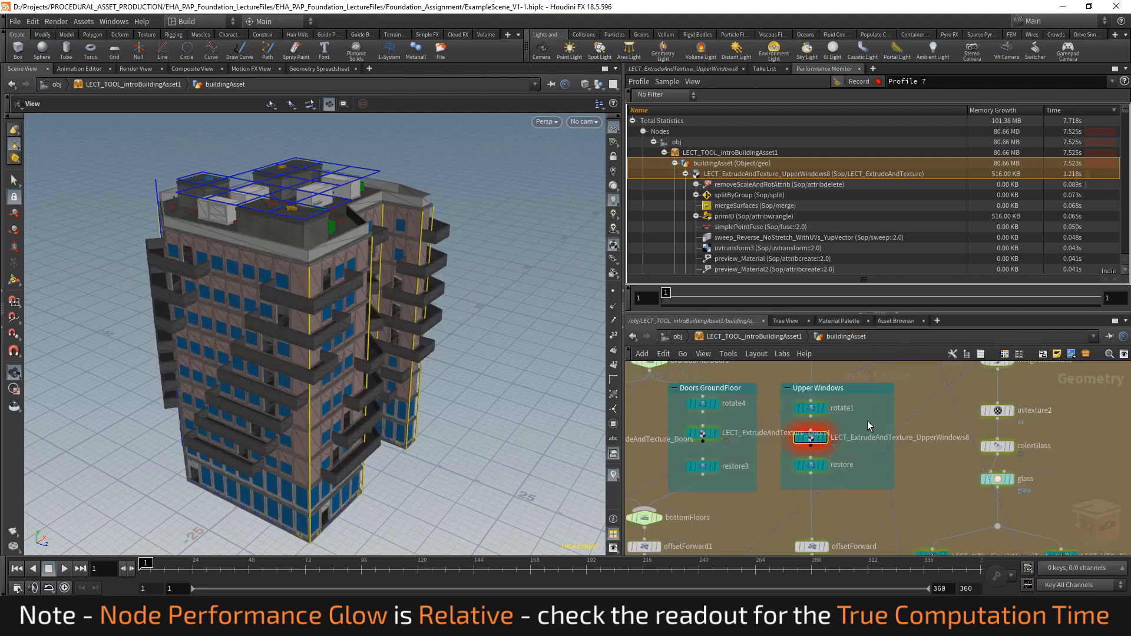
left_click(828, 439)
left_click_drag(829, 439, 811, 436)
right_click(809, 436)
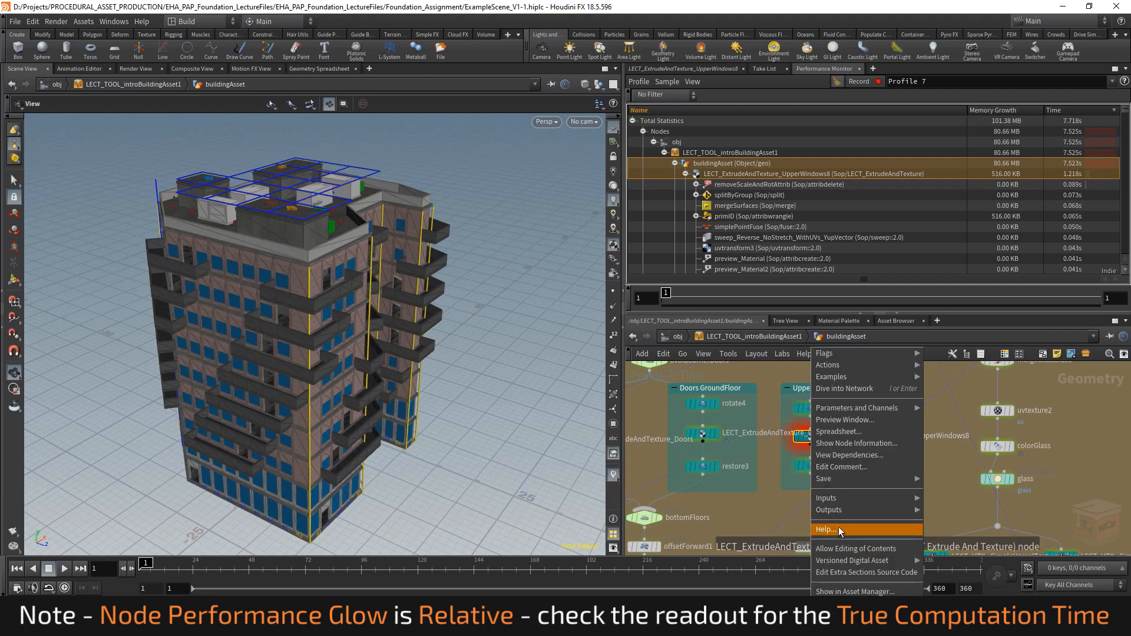
left_click(775, 481)
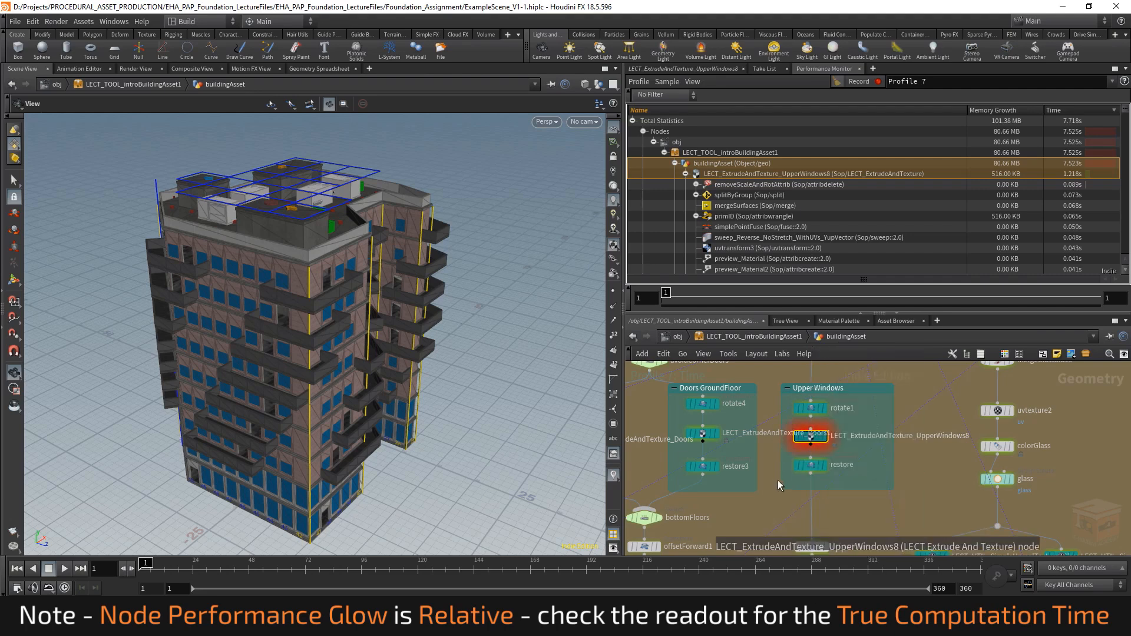
left_click(686, 173)
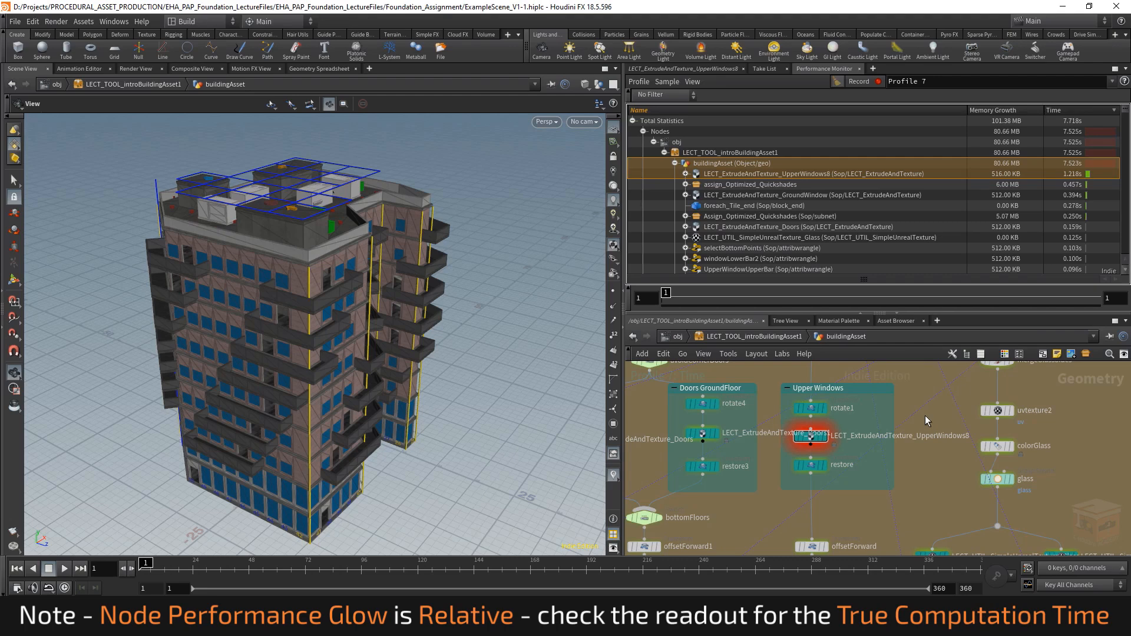
Step: Find the compile_end1 node at the end of the tile loop and show its parameters
scroll(926, 415, "down", 10)
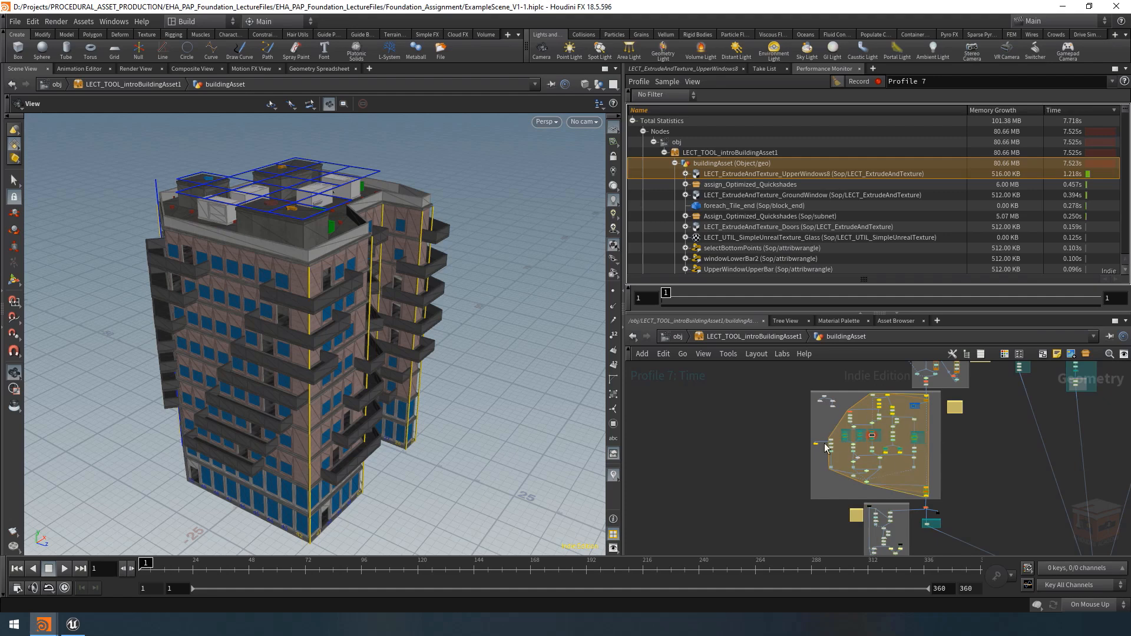
scroll(937, 497, "up", 6)
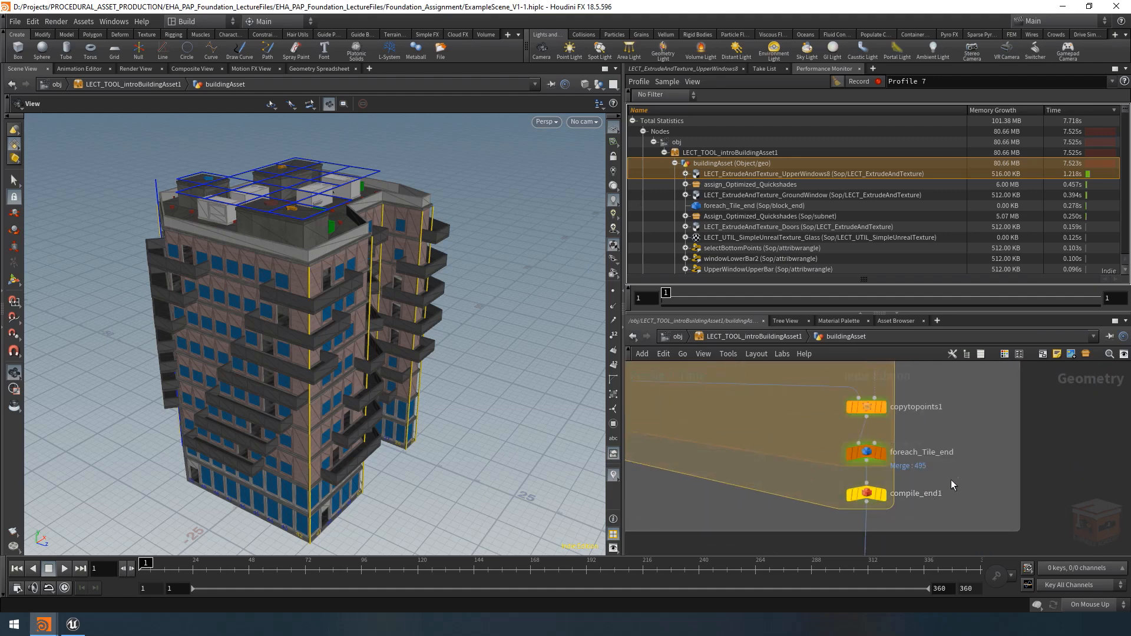
left_click(877, 499)
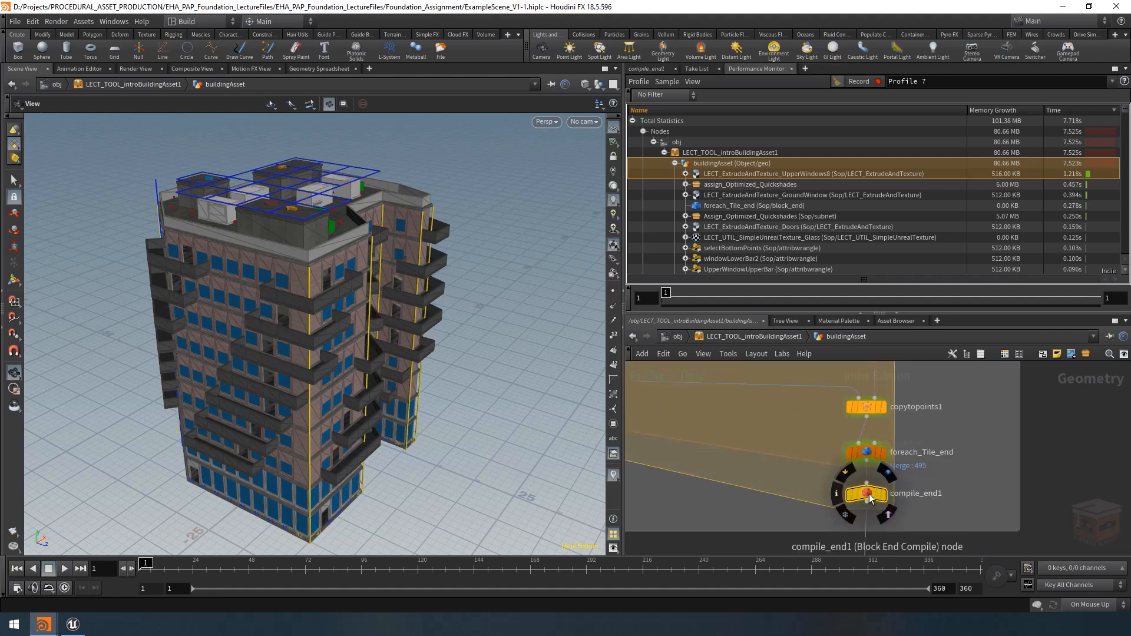
left_click(660, 70)
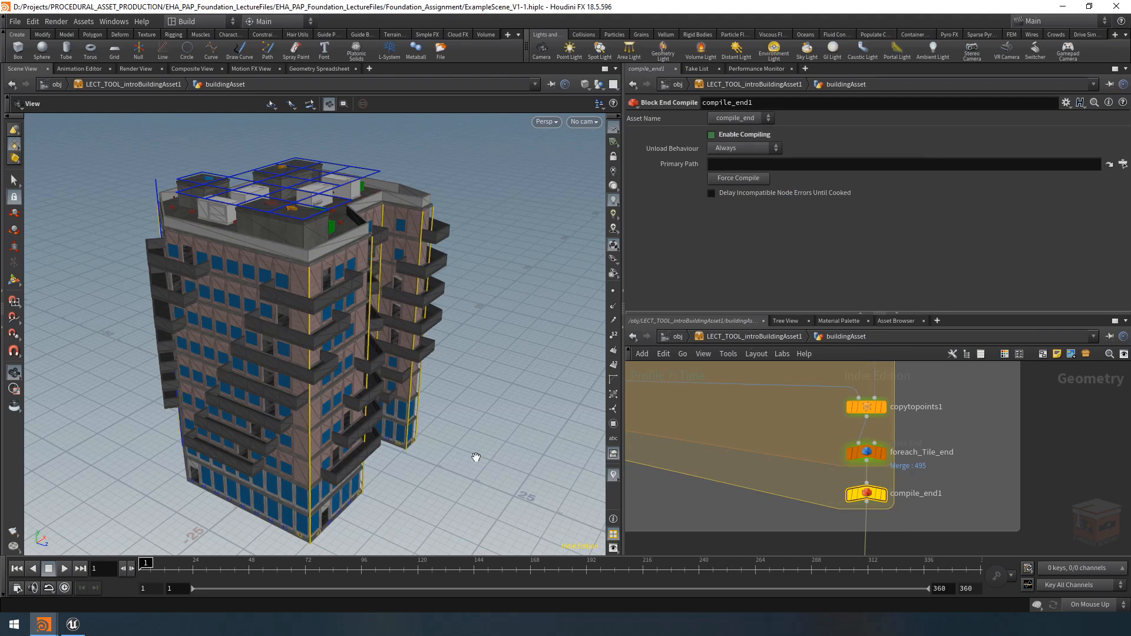
Step: Return to the object level to check LECT_TOOL_introBuildingAsset1's Enable Compiling option, and view the whole building deselected
left_click(766, 337)
left_click(675, 336)
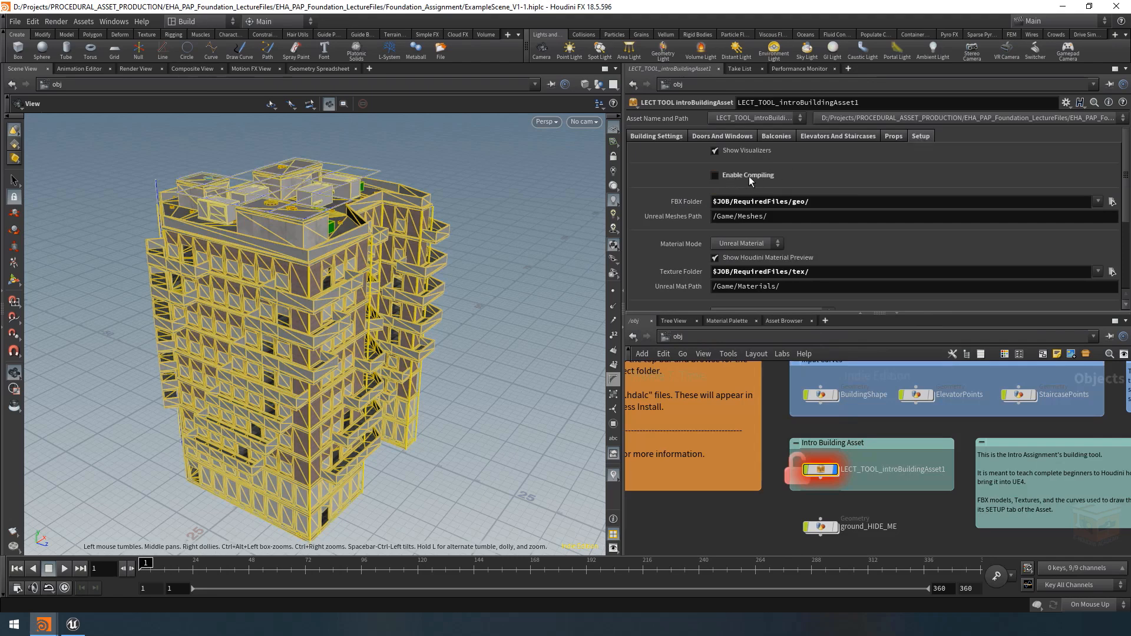
left_click(749, 448)
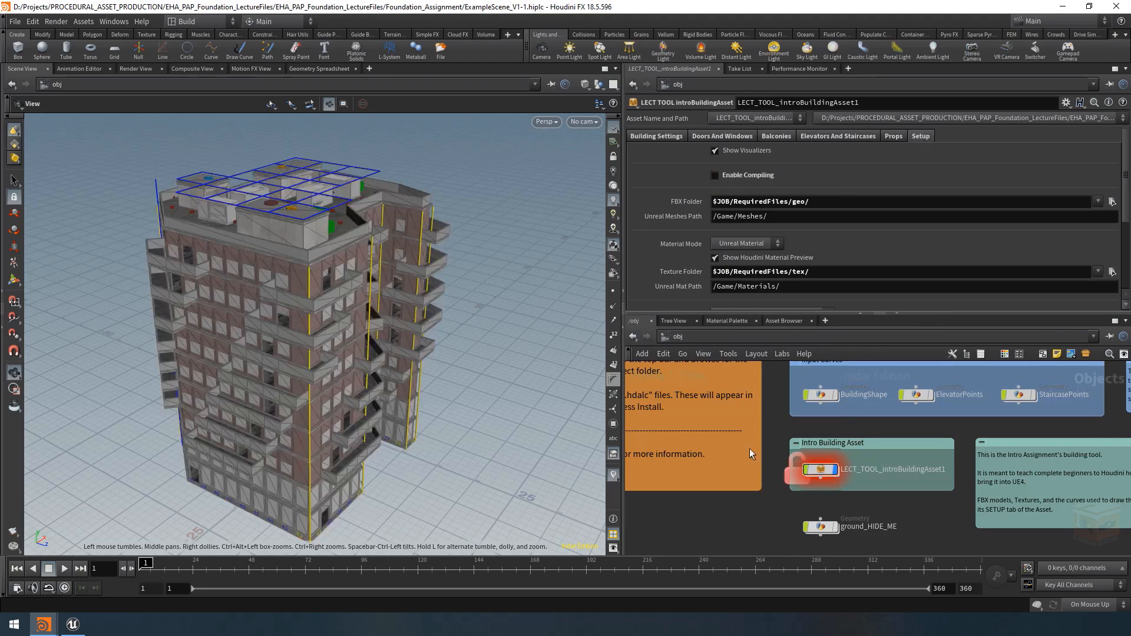
right_click_drag(334, 318, 266, 318)
middle_click_drag(318, 312, 336, 314)
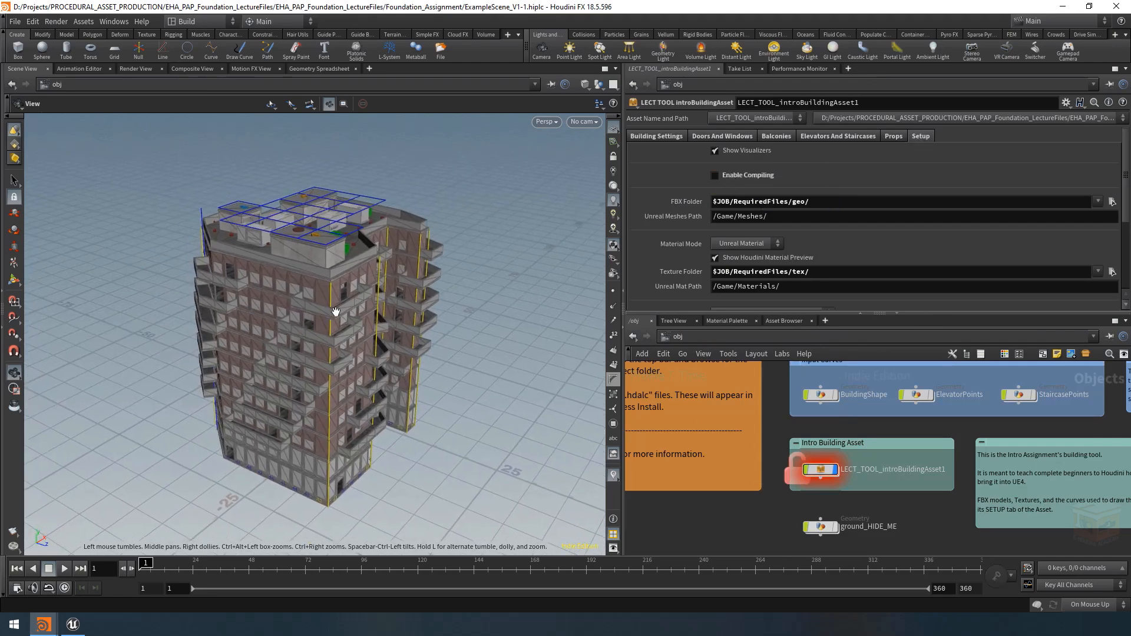
left_click_drag(335, 312, 335, 316)
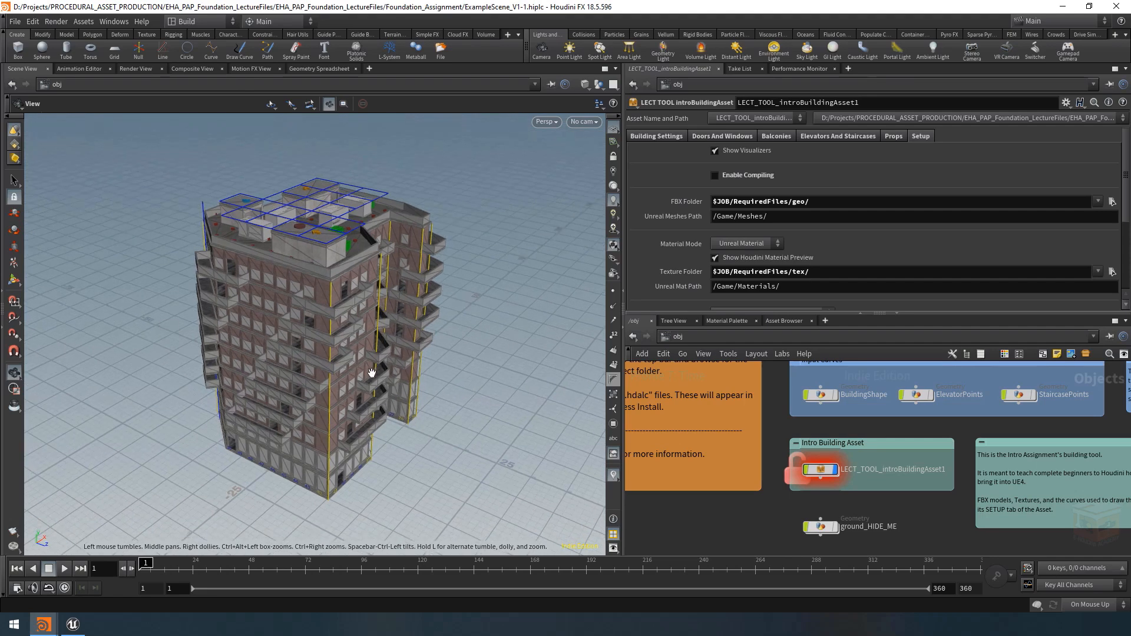
Step: Reopen the asset's buildingAsset network and maximize the network editor around the compiled tile loop
double_click(821, 469)
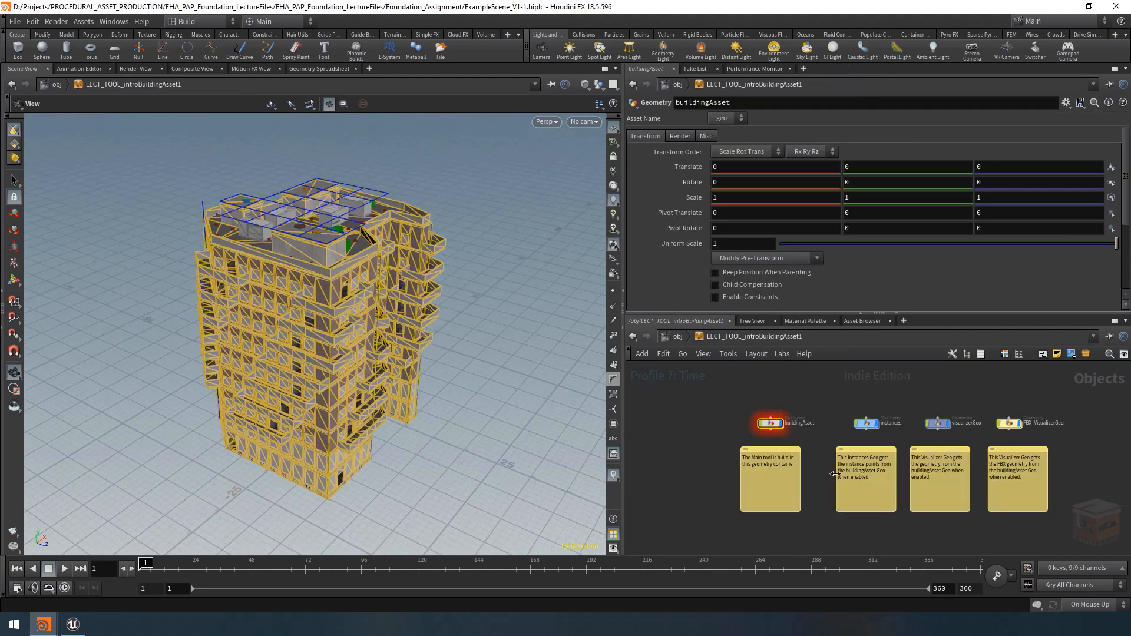
double_click(772, 424)
scroll(758, 436, "down", 3)
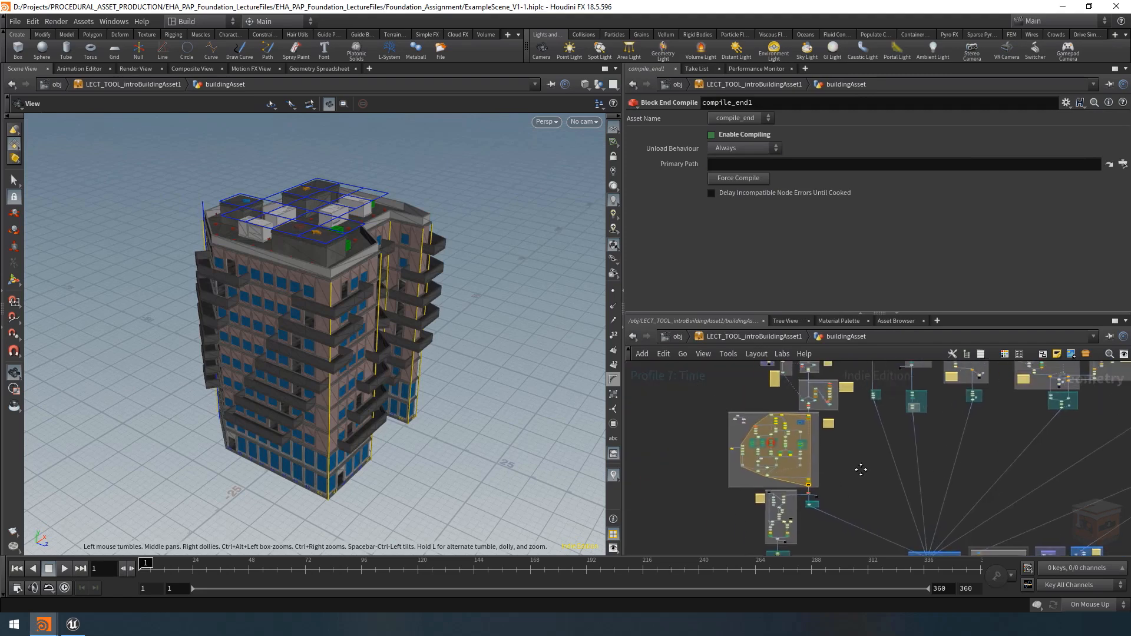
scroll(795, 451, "up", 3)
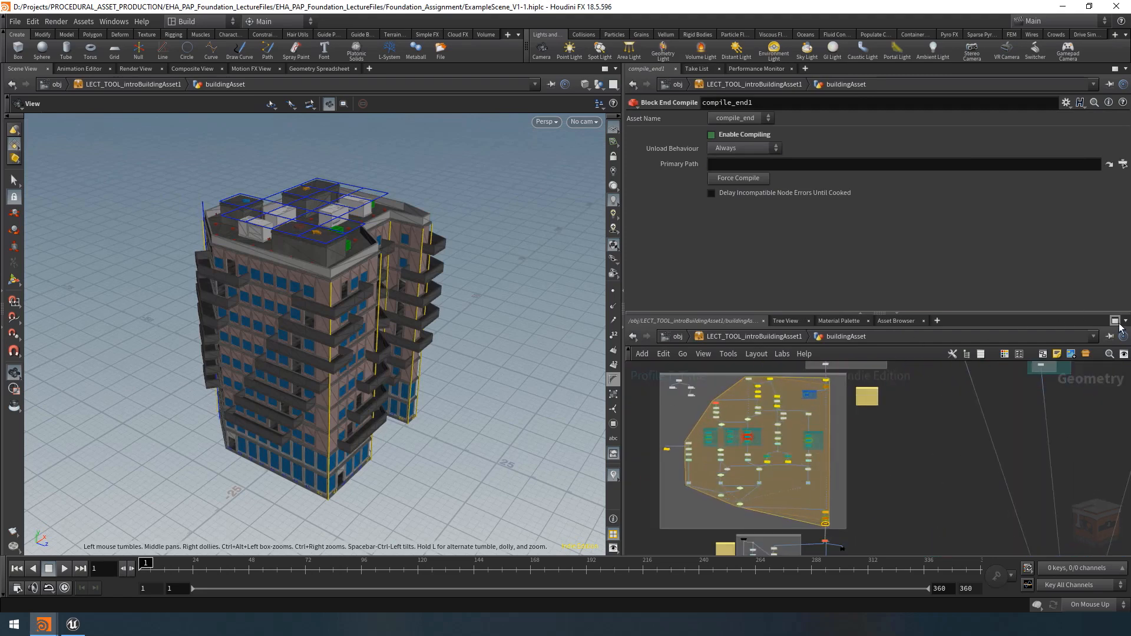
left_click(1115, 321)
scroll(377, 298, "up", 3)
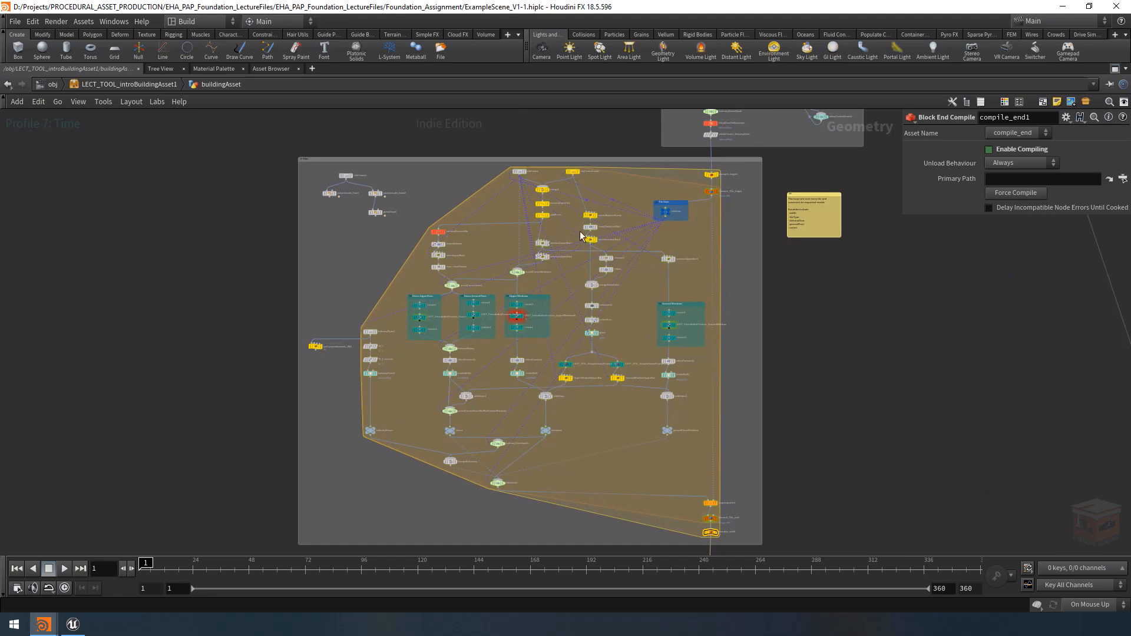
Step: Inspect the foreach_Tile_end and foreach_Tile_begin settings, select all nodes in the compiled loop to show its extent, and clear the selection
left_click(710, 518)
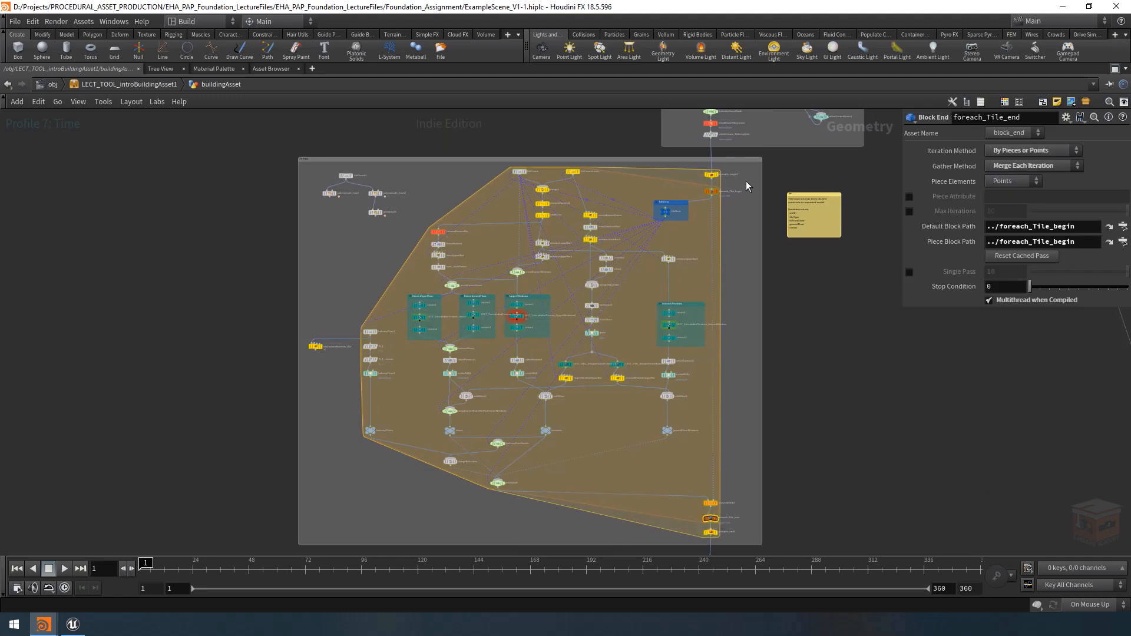
left_click_drag(745, 181, 328, 519)
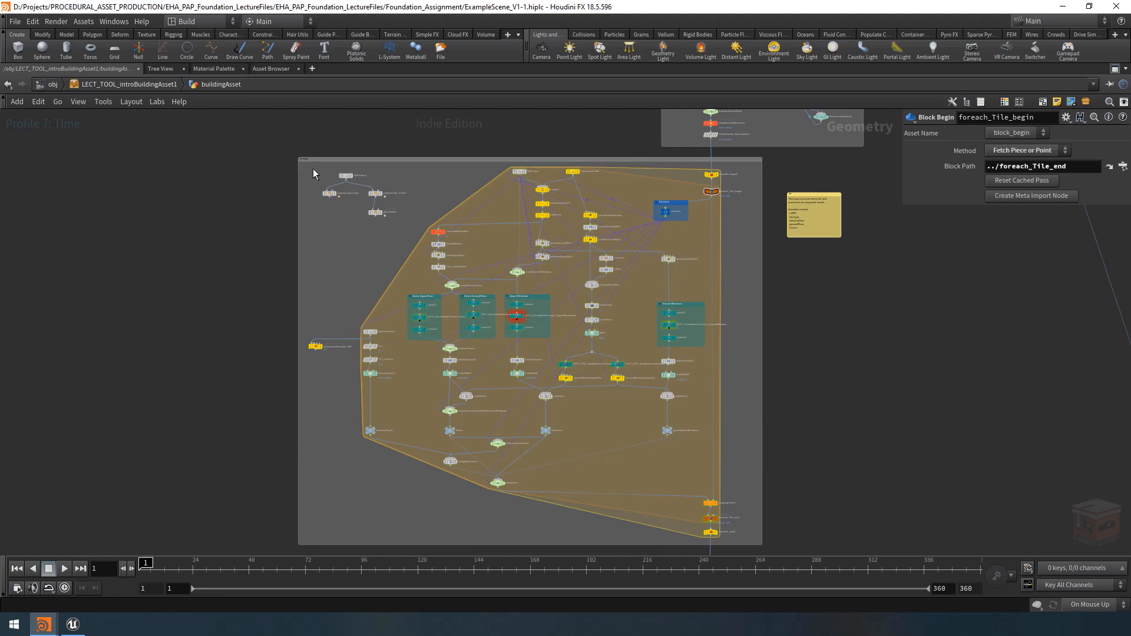
left_click_drag(312, 169, 689, 522)
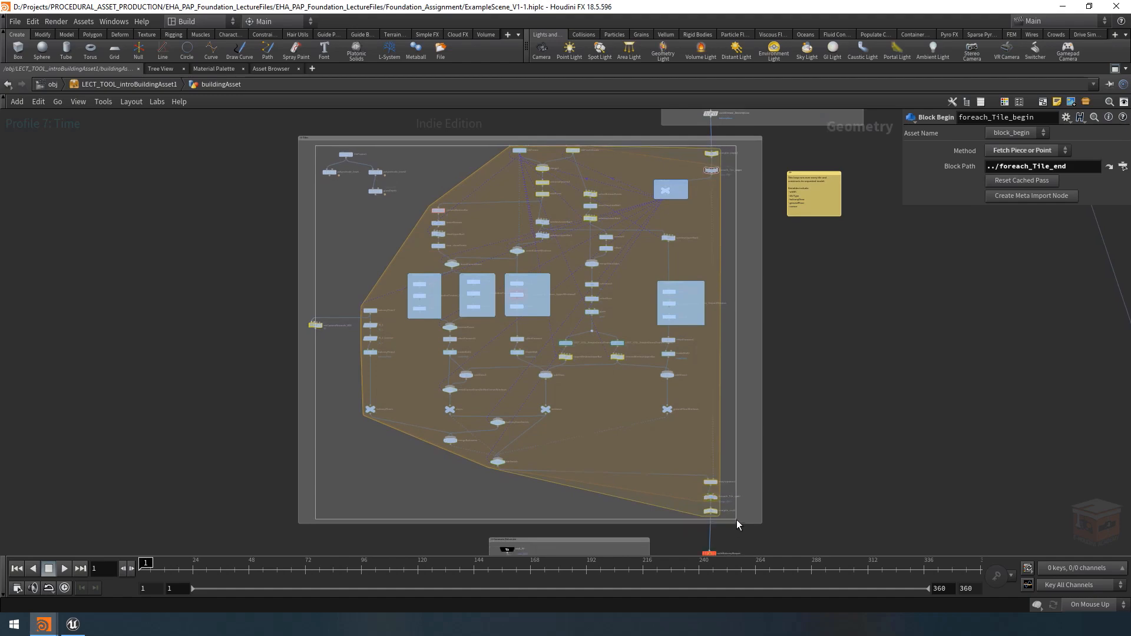
scroll(737, 520, "up", 5)
scroll(677, 495, "down", 1)
scroll(653, 488, "down", 6)
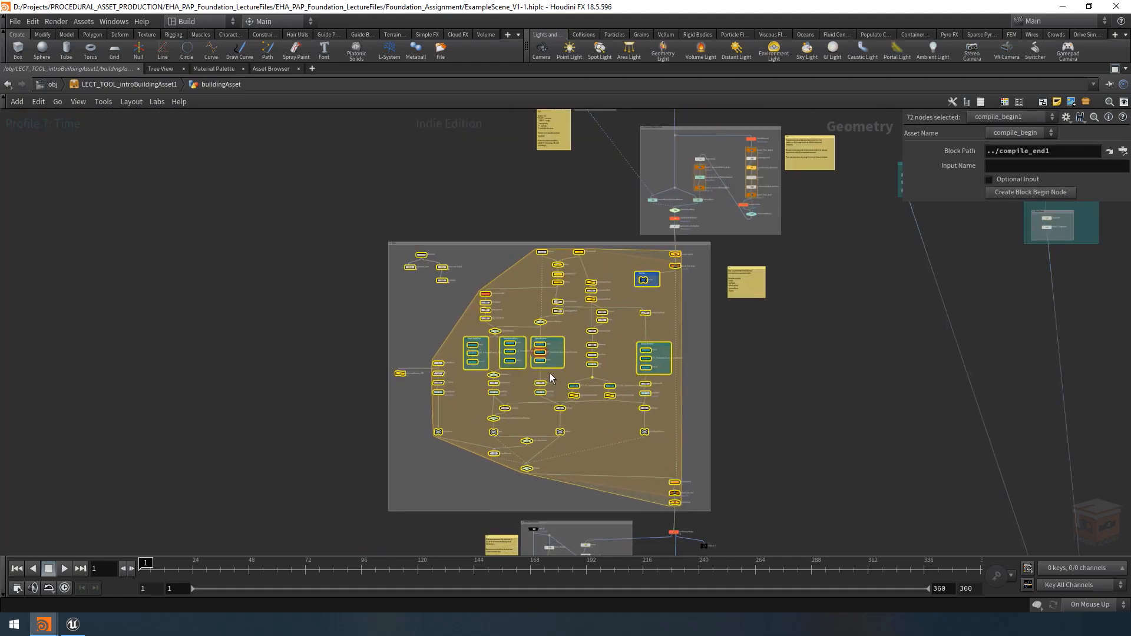
left_click(765, 403)
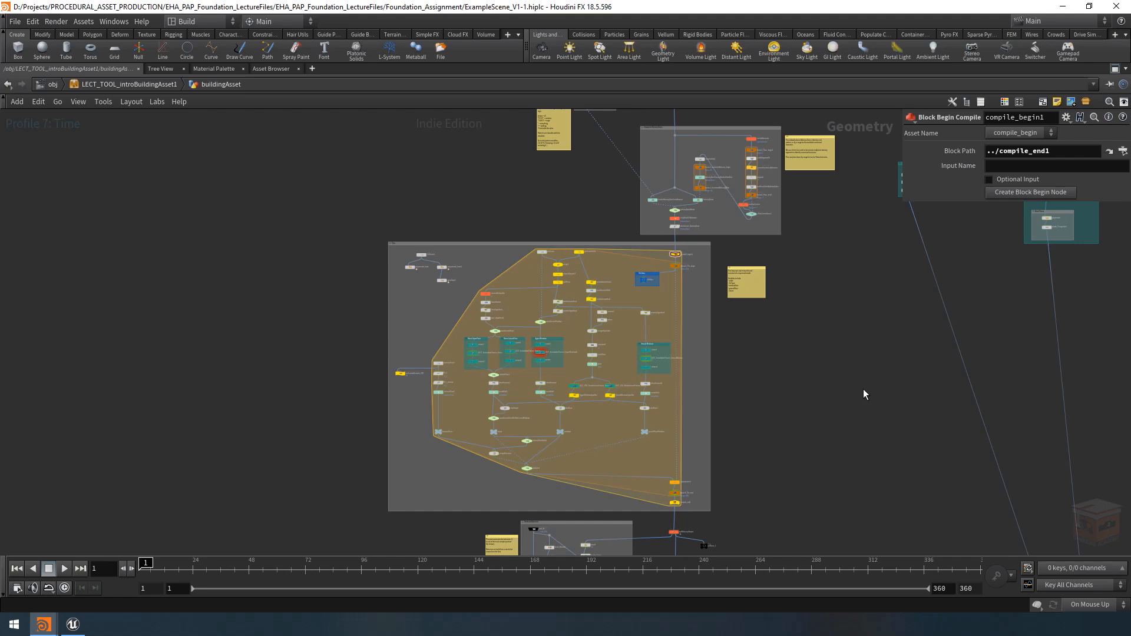
Step: Show foreach_Tile_end's Multithread when Compiled option within the surrounding network, and restore the normal pane layout
scroll(692, 501, "up", 1)
scroll(693, 501, "up", 3)
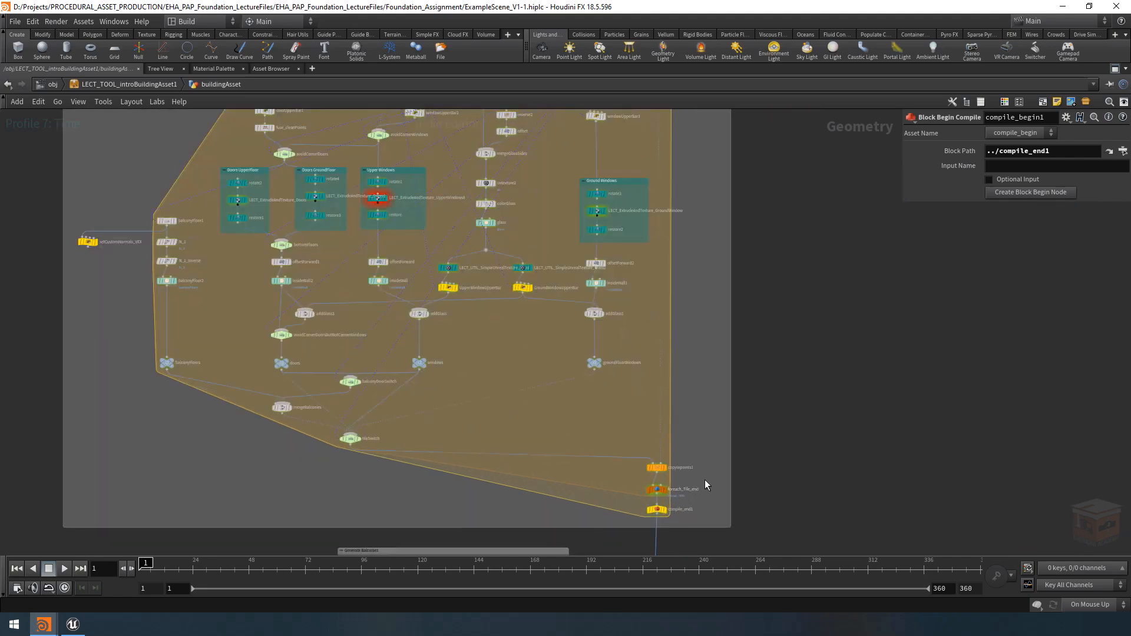
left_click(655, 491)
scroll(774, 470, "down", 4)
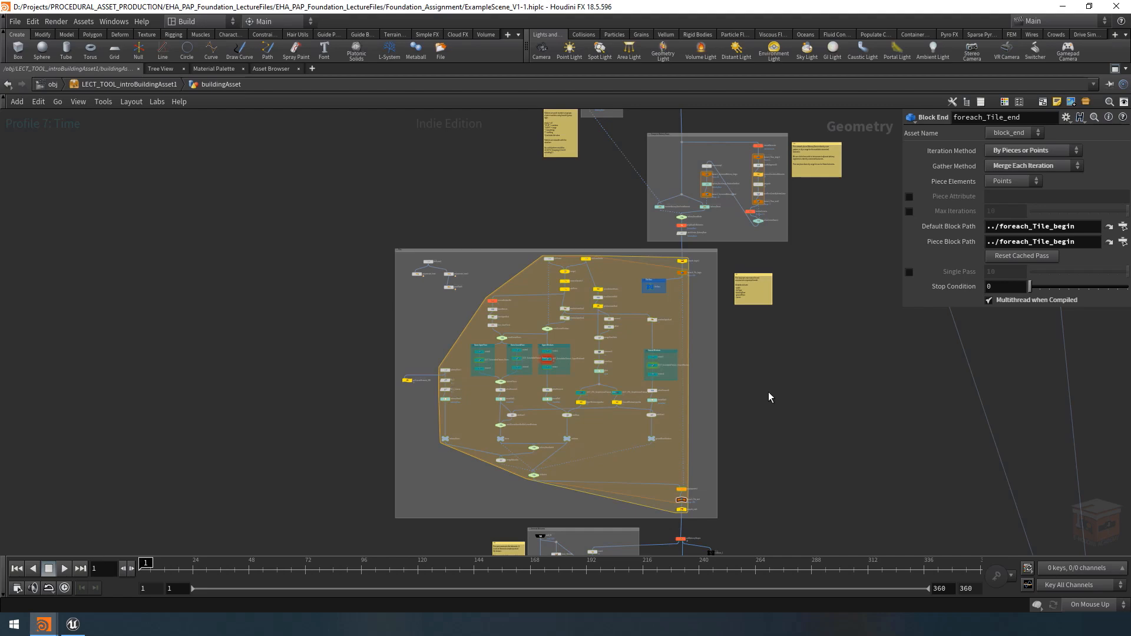
scroll(777, 400, "down", 5)
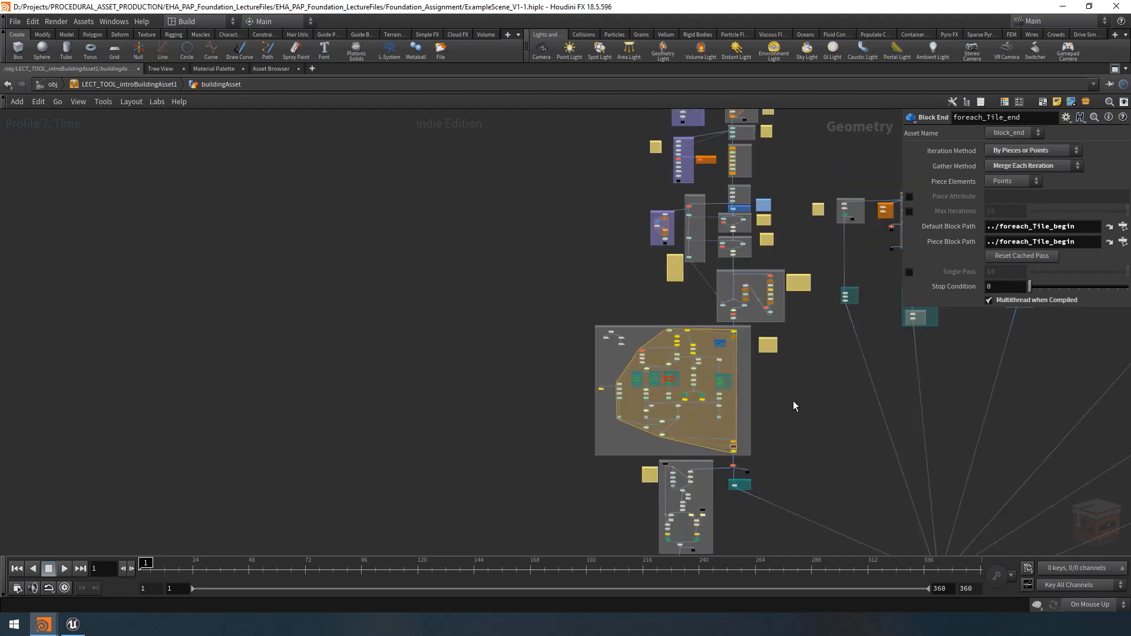
left_click(1113, 69)
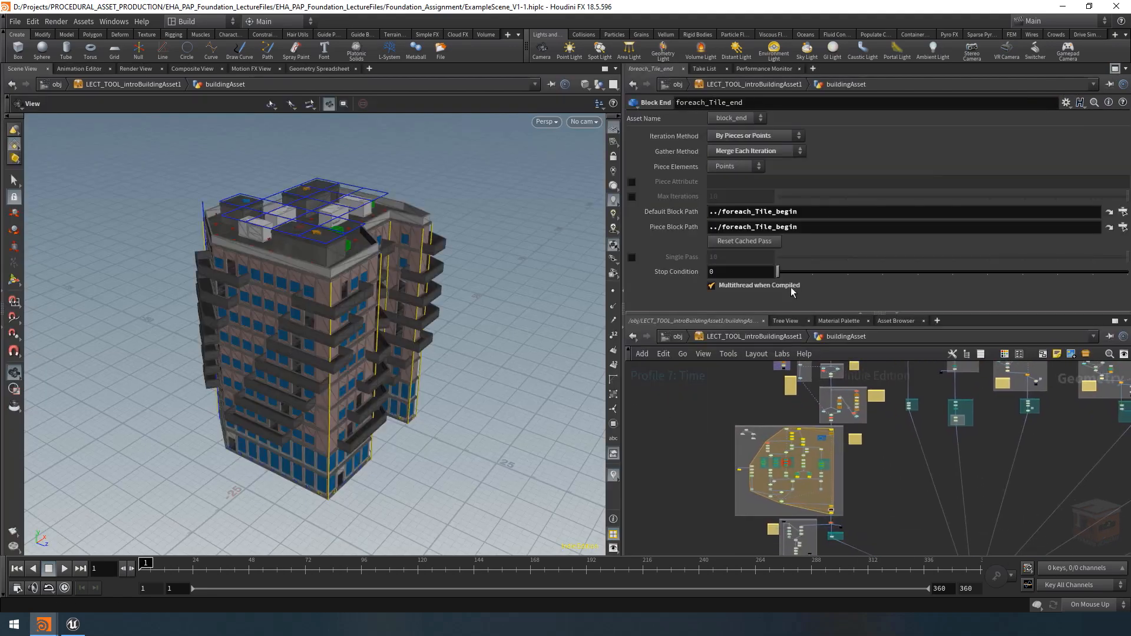
Step: Select the output0 node at the end of the buildingAsset network and return to the object level
scroll(864, 469, "down", 3)
middle_click_drag(879, 484, 843, 398)
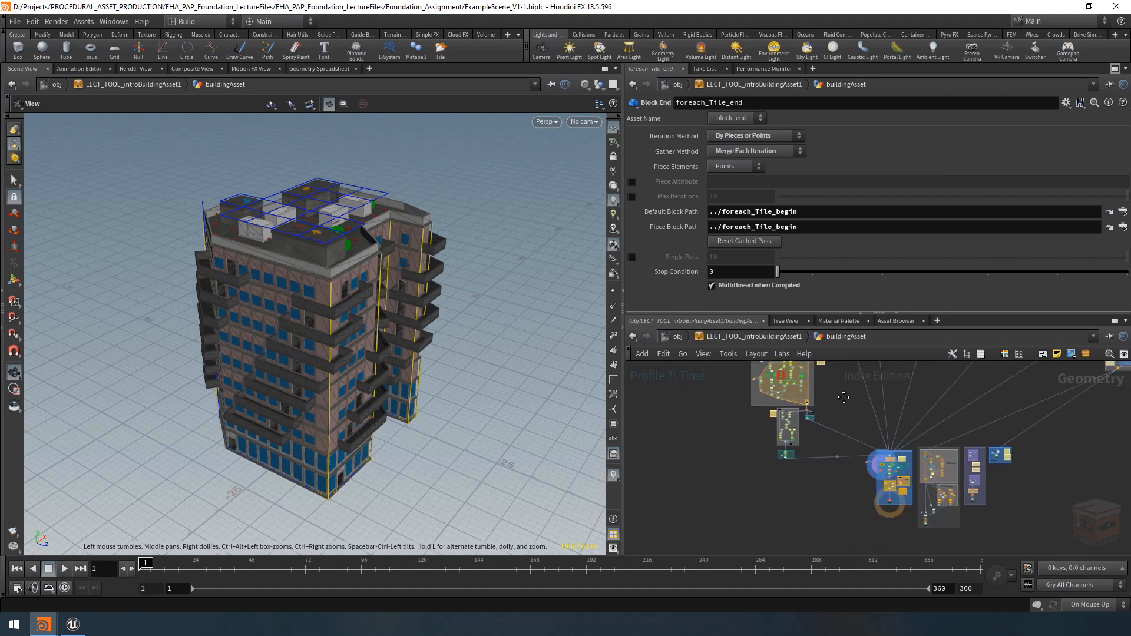
scroll(872, 521, "up", 10)
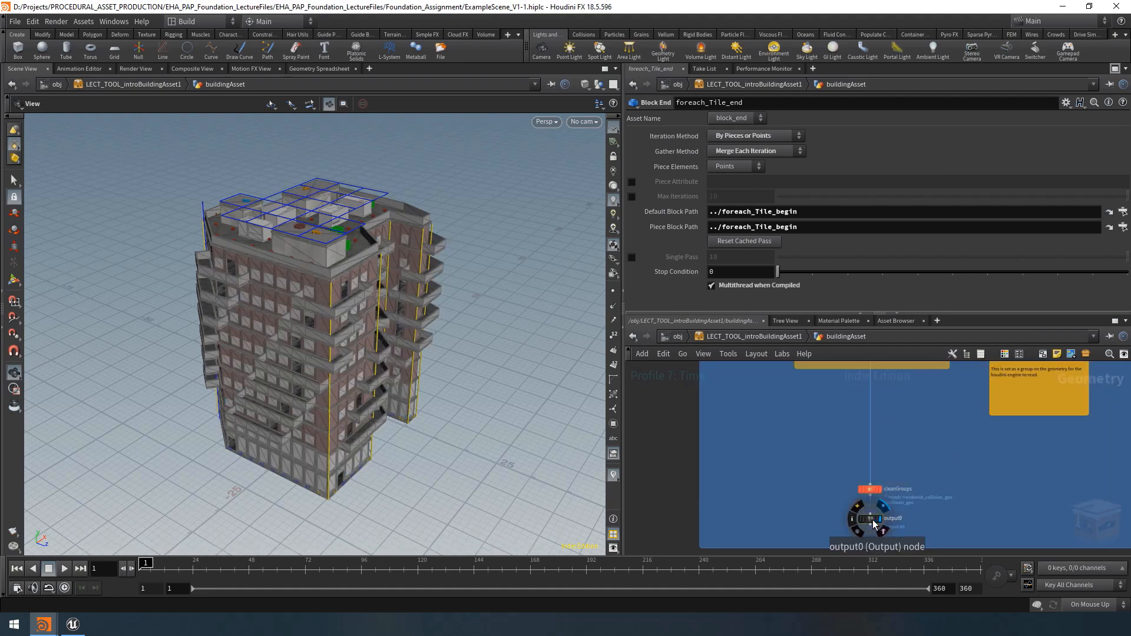
left_click(874, 523)
scroll(946, 475, "down", 8)
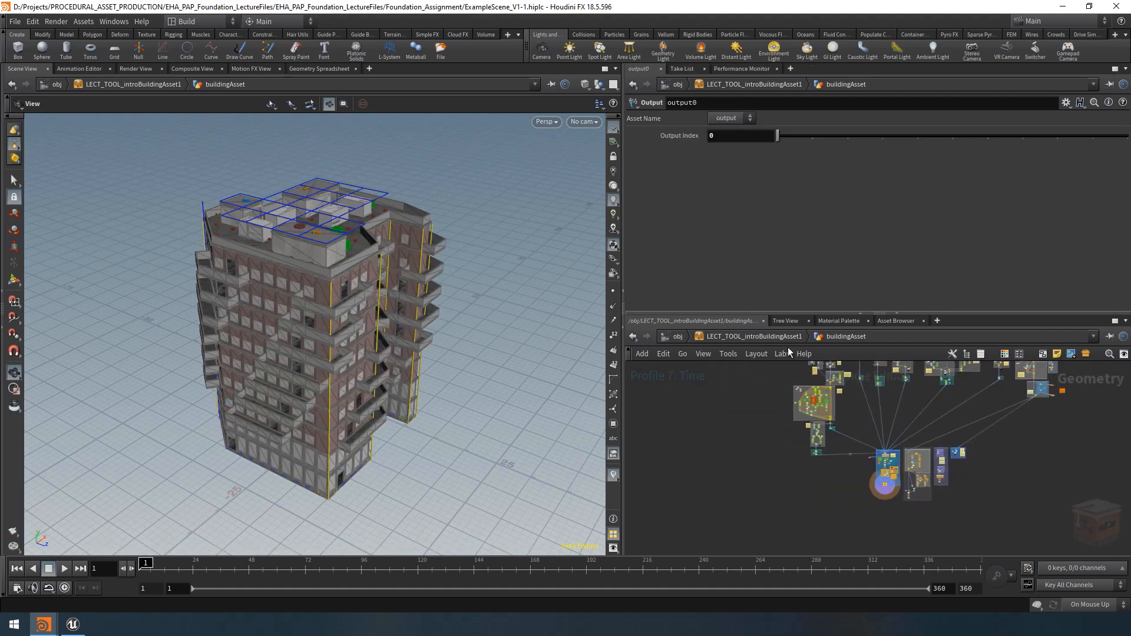
left_click(678, 336)
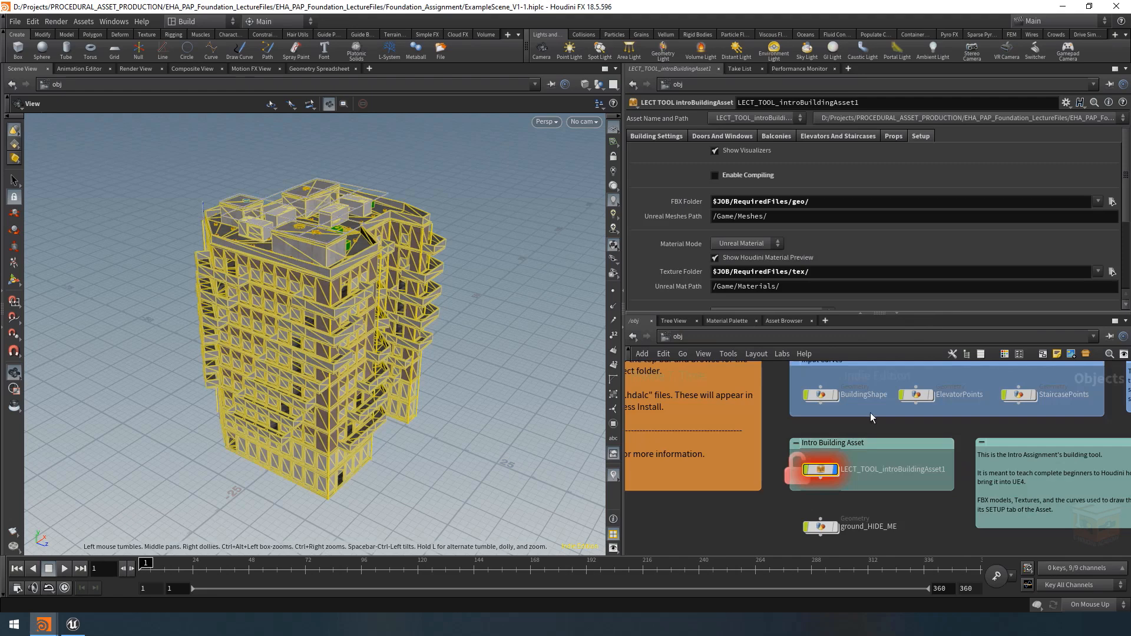
Step: Turn on Enable Compiling in LECT_TOOL_introBuildingAsset1's setup settings and clear the node selection
left_click(820, 470)
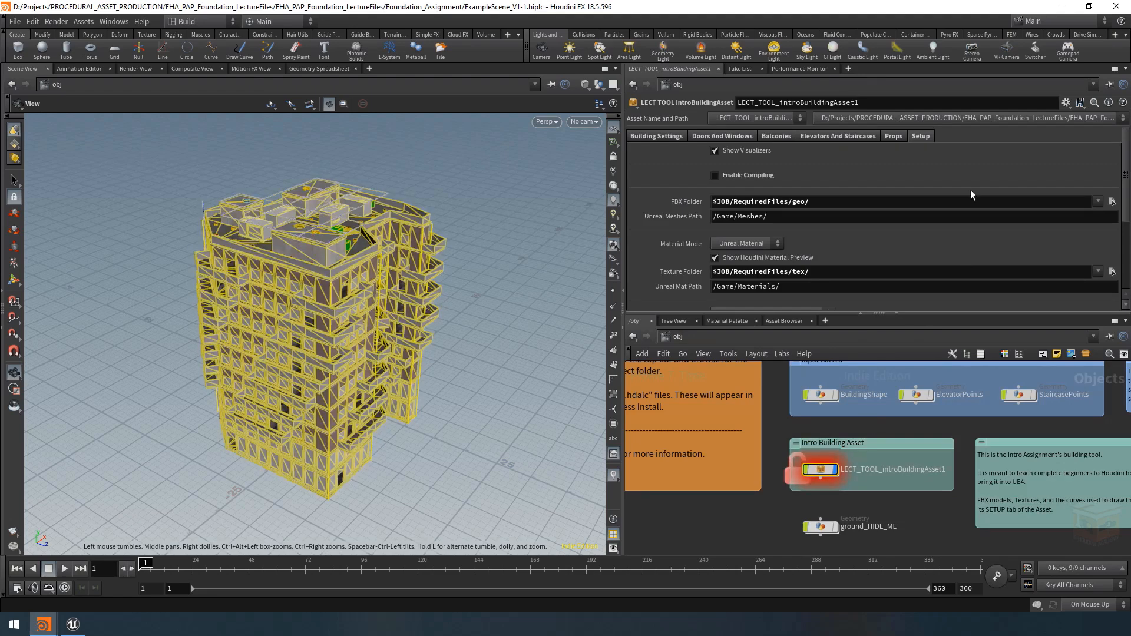
left_click(730, 176)
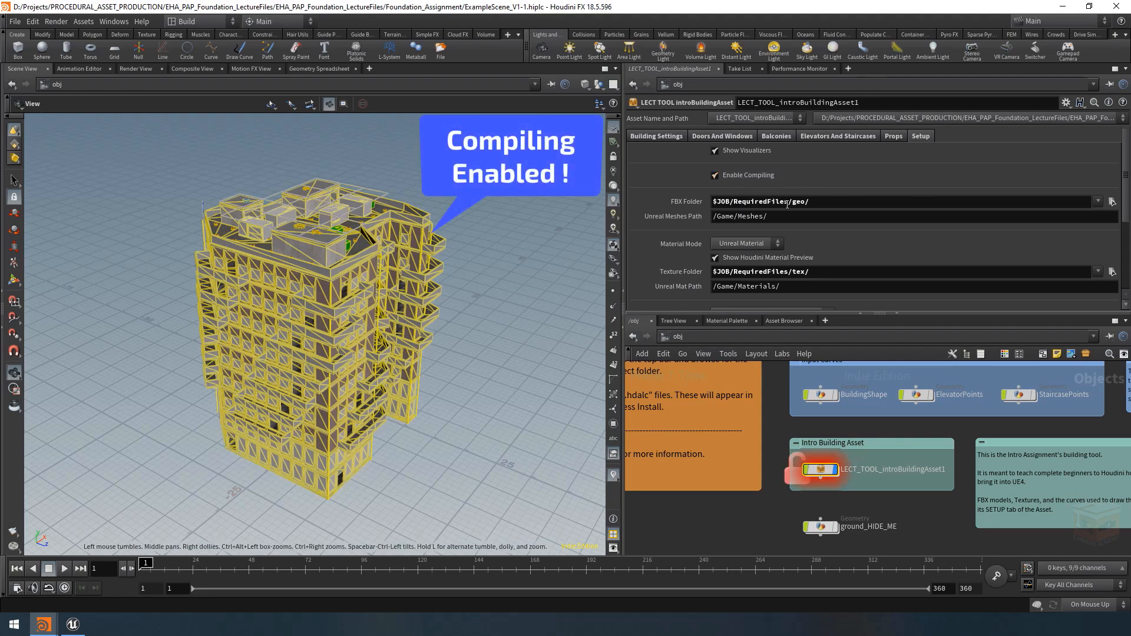
middle_click_drag(759, 515, 768, 520)
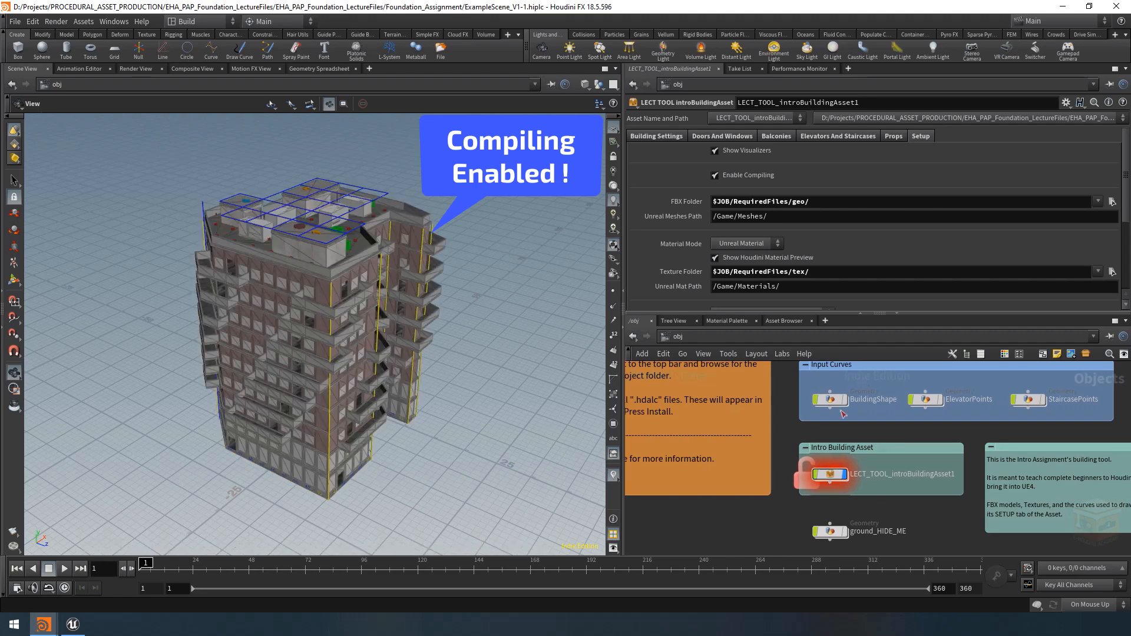
Step: Record a performance profile while matching LECT_TOOL_introBuildingAsset1 to its current definition with compiling enabled, and stop the recording
left_click(804, 70)
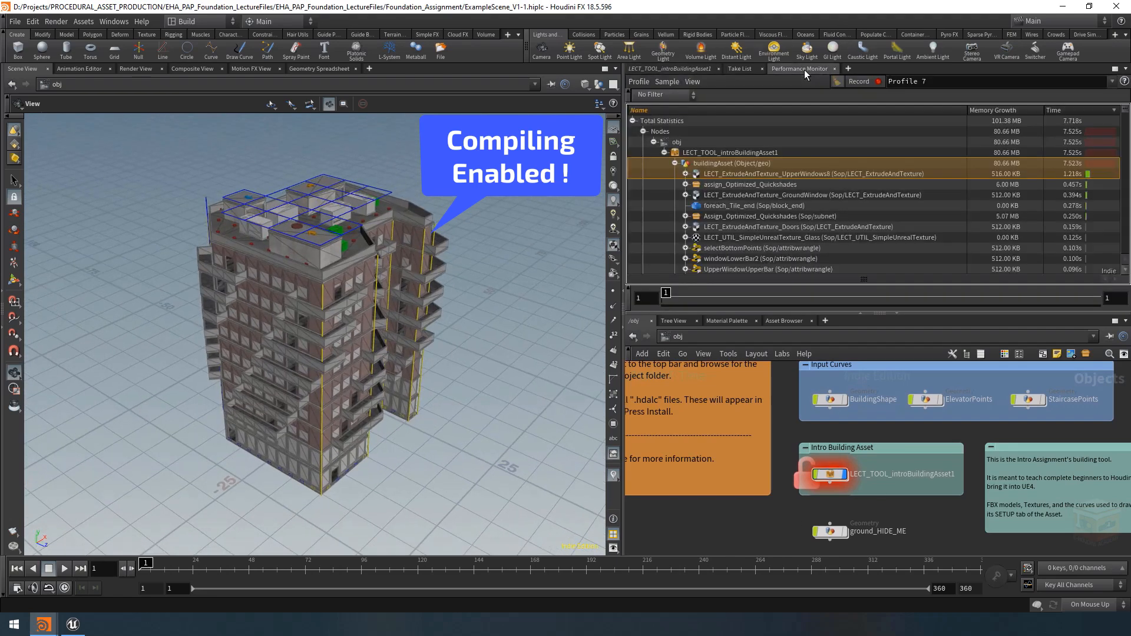
left_click(859, 82)
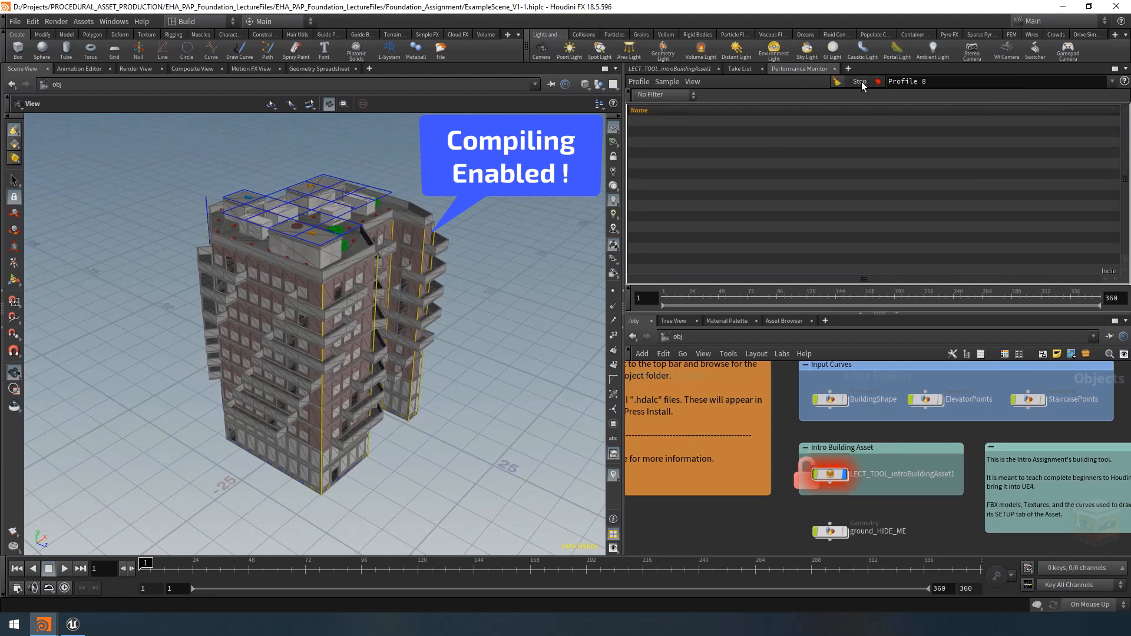
left_click(829, 476)
right_click(829, 478)
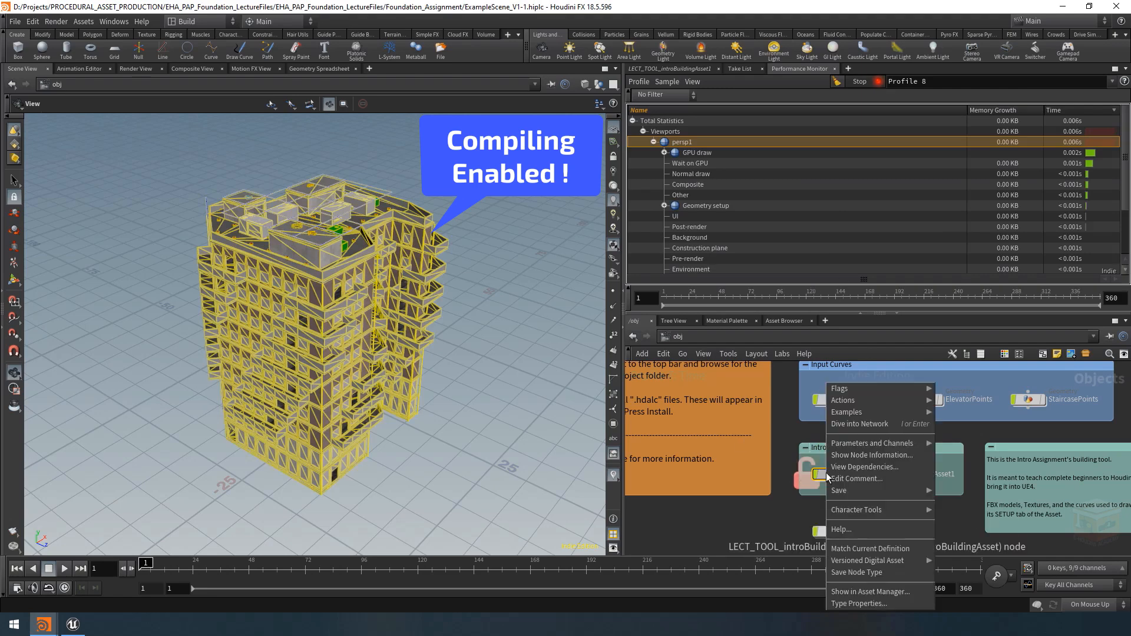
left_click(909, 549)
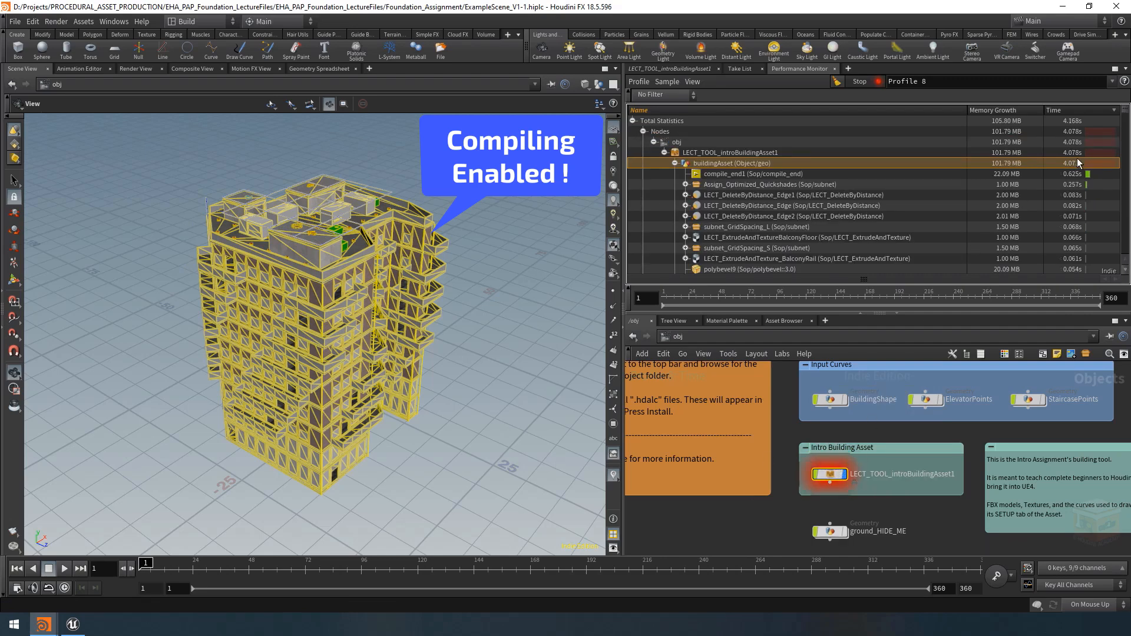
left_click(860, 81)
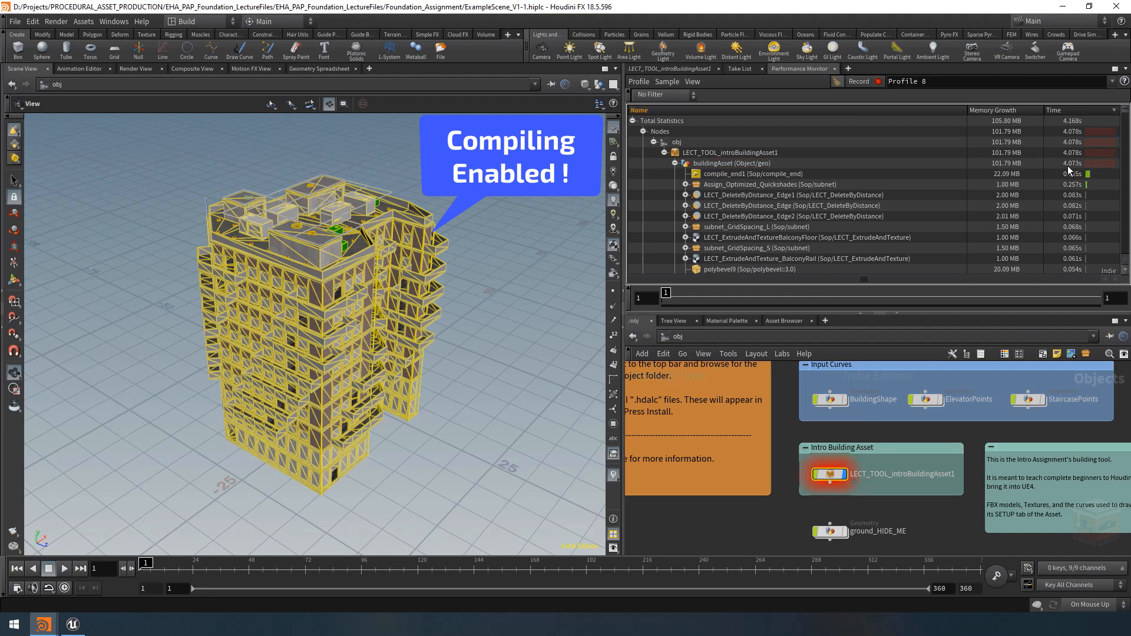
Step: Start a new performance recording and profile the building asset's recook with Enable Compiling turned off
left_click(859, 81)
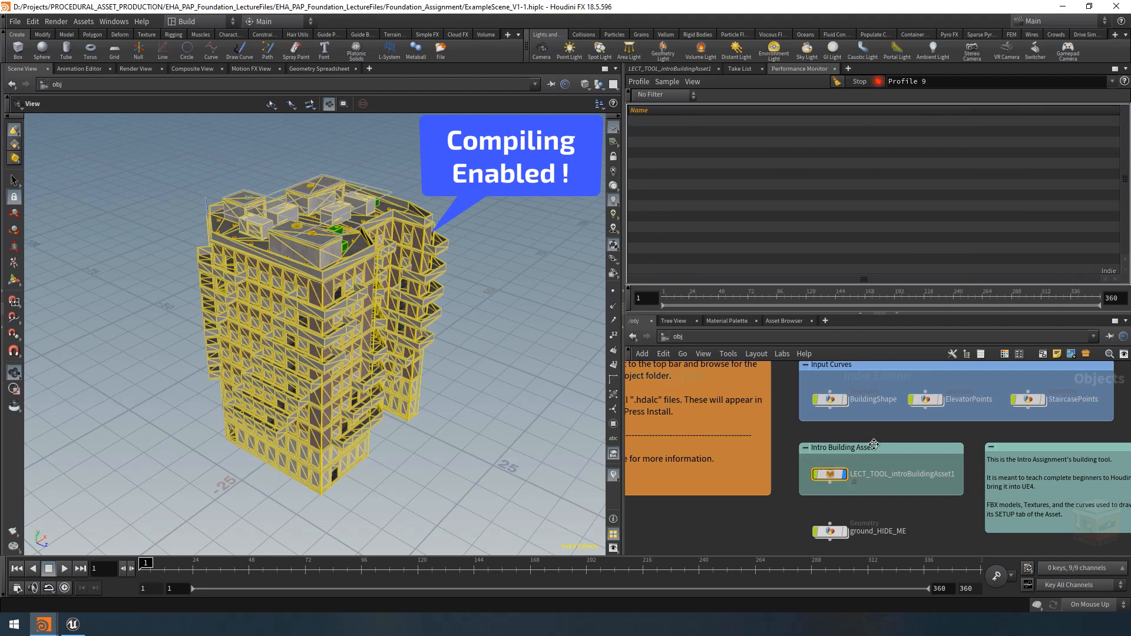
left_click(668, 69)
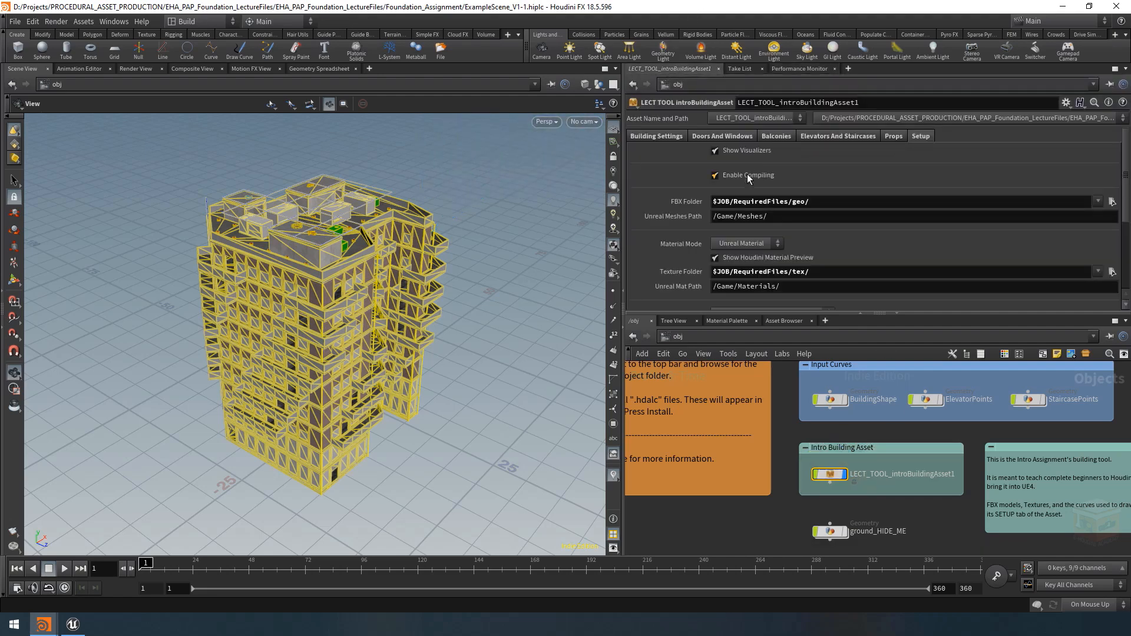
left_click(800, 69)
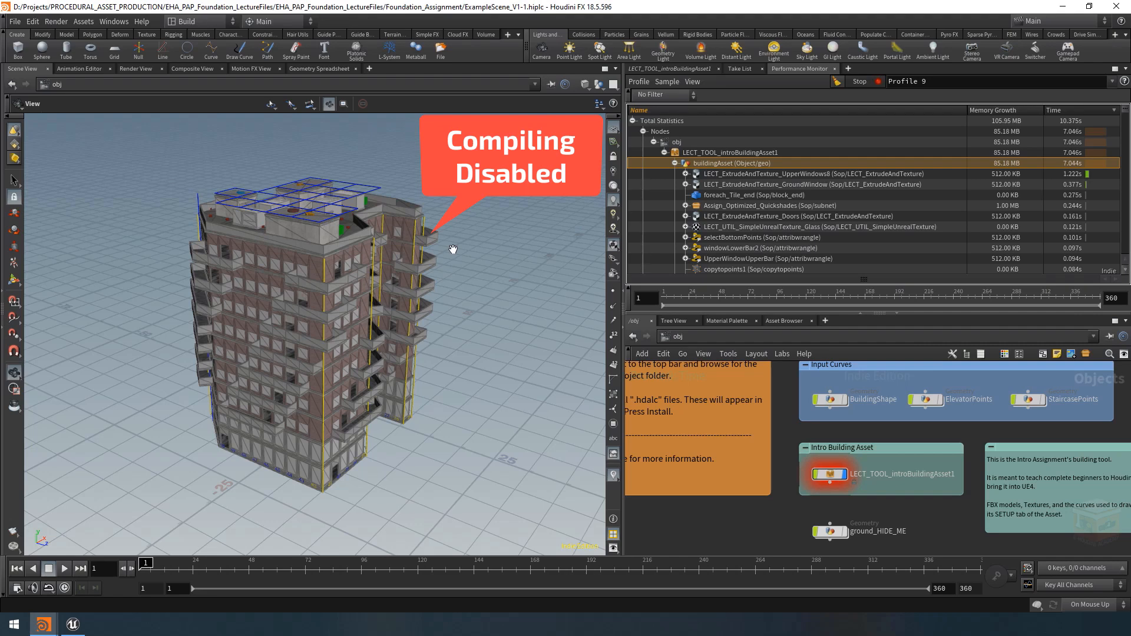
mouse_move(839, 478)
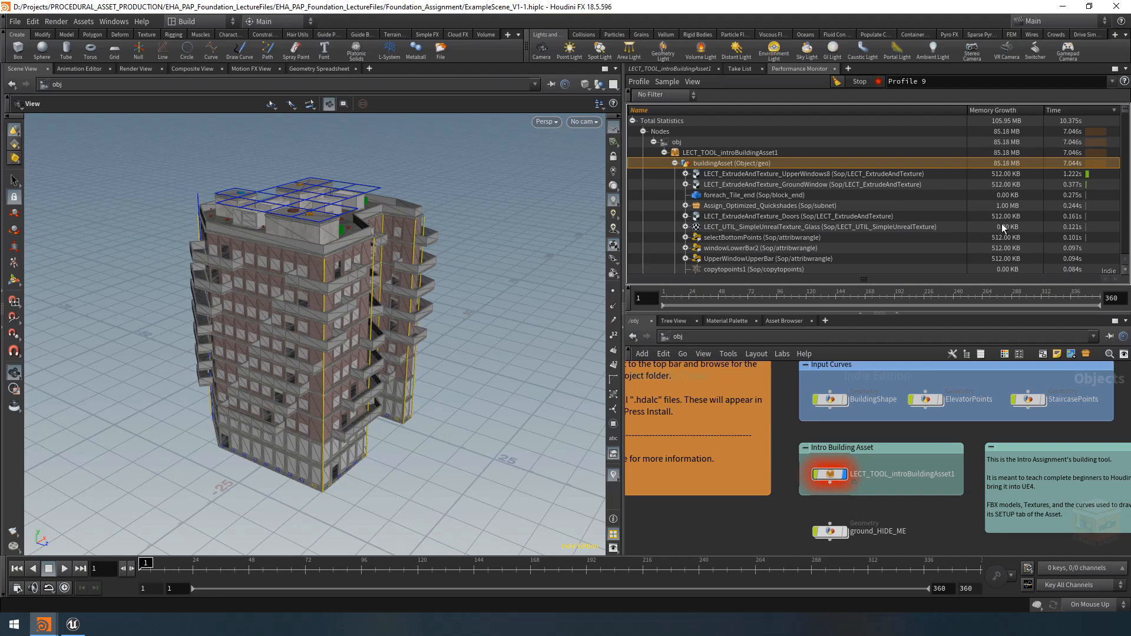
Step: Allow editing of the building asset's contents, turn Enable Compiling back on, and return to the performance results
right_click(830, 475)
left_click(867, 561)
left_click(662, 69)
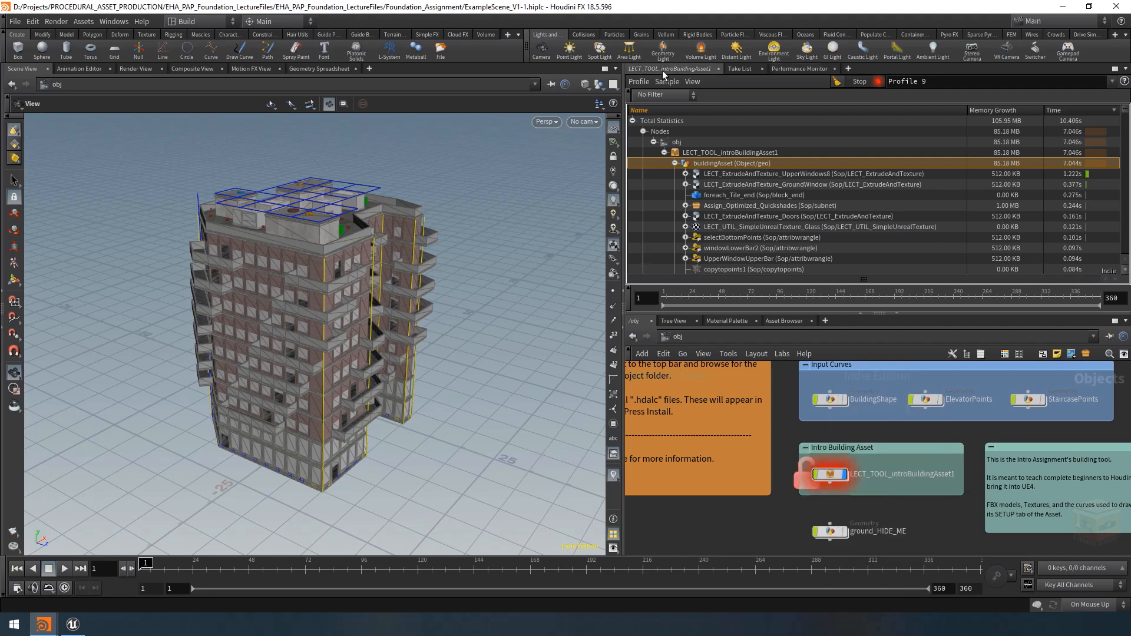
left_click(799, 69)
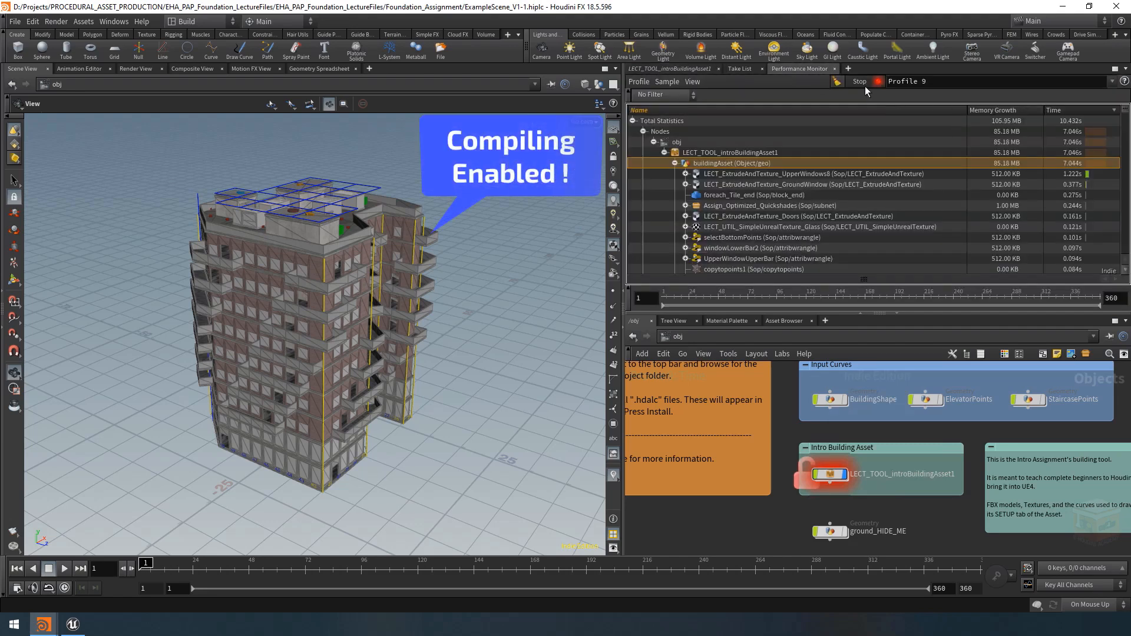
Step: Start a fresh performance recording, match the building asset to its current definition, and select the compile_end1 entry in the results
left_click(863, 82)
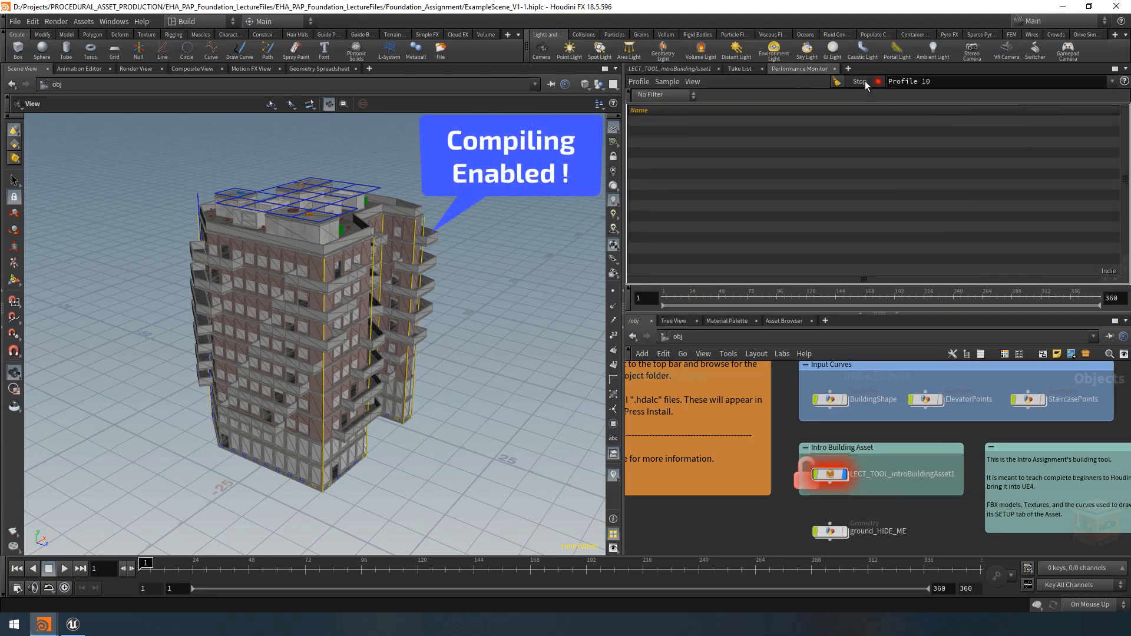
right_click(830, 474)
left_click(876, 549)
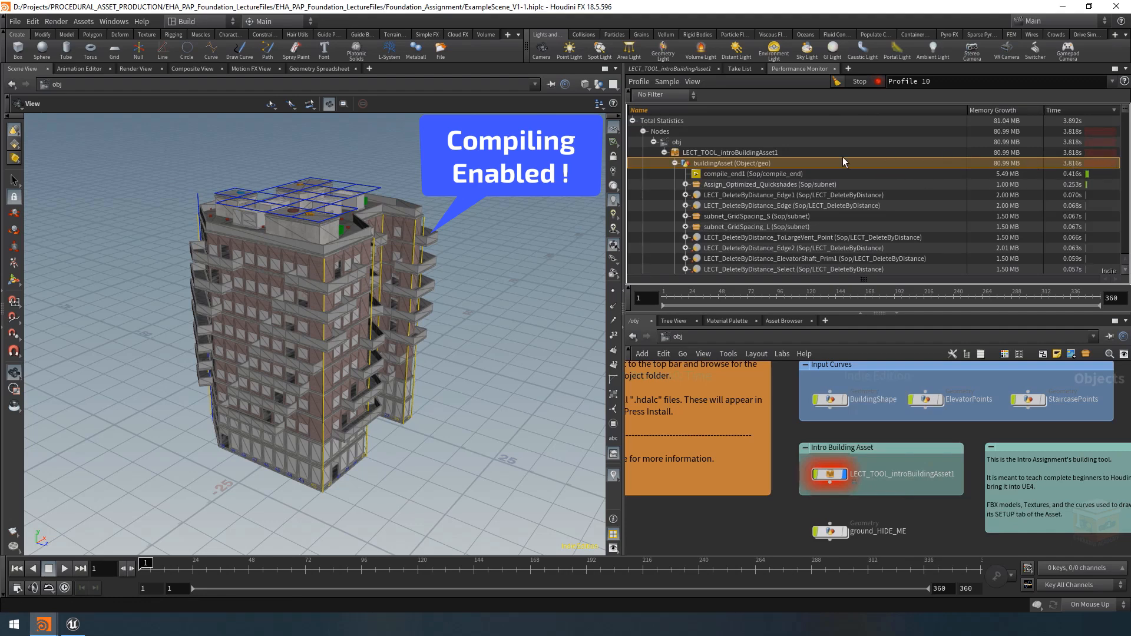
left_click(738, 173)
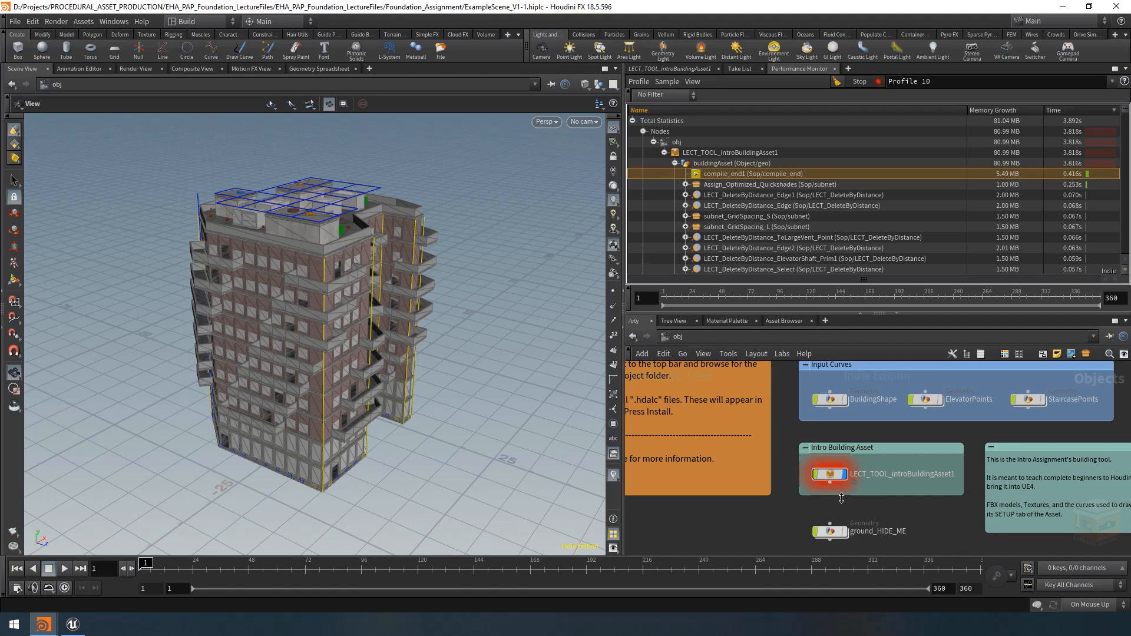
Step: Allow editing of the building asset's contents, stop the recording, and open its buildingAsset network
right_click(832, 475)
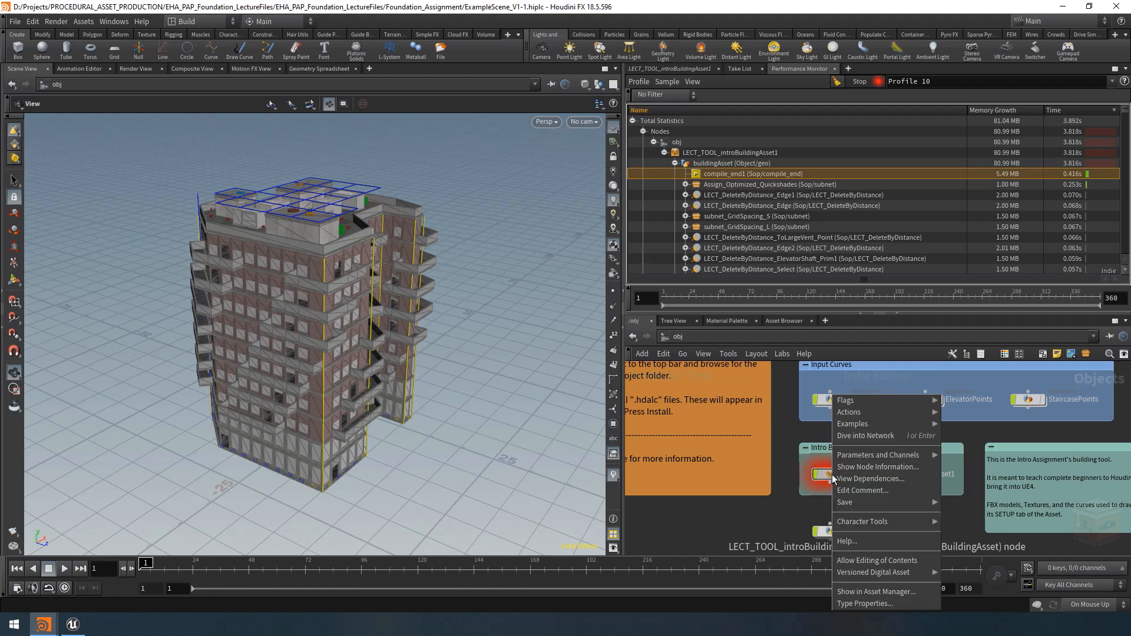
left_click(881, 561)
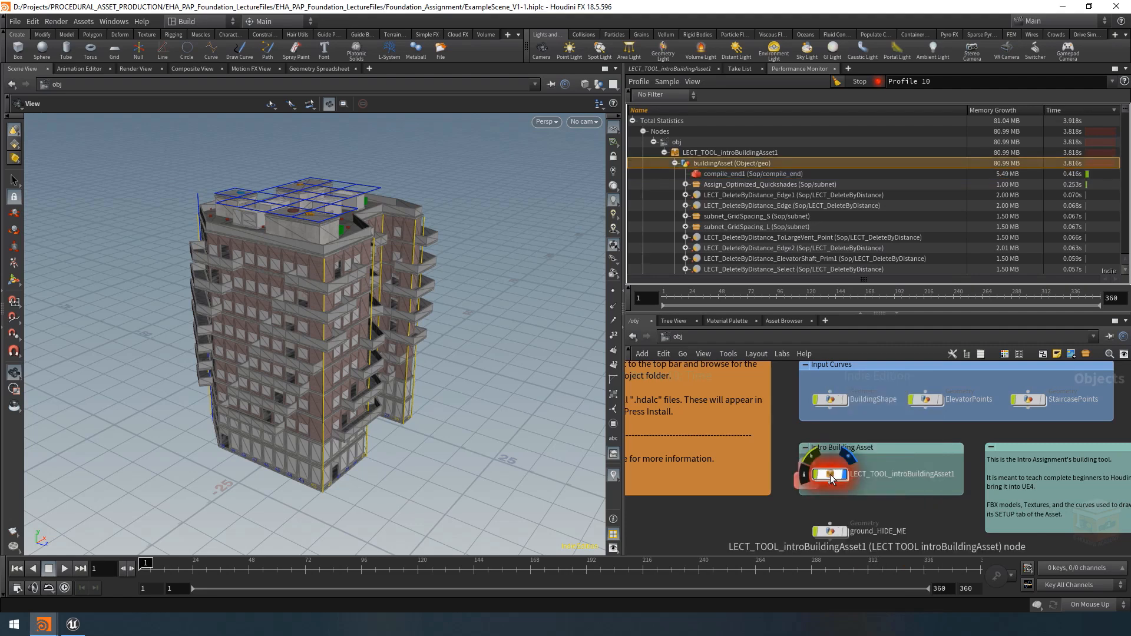
double_click(828, 469)
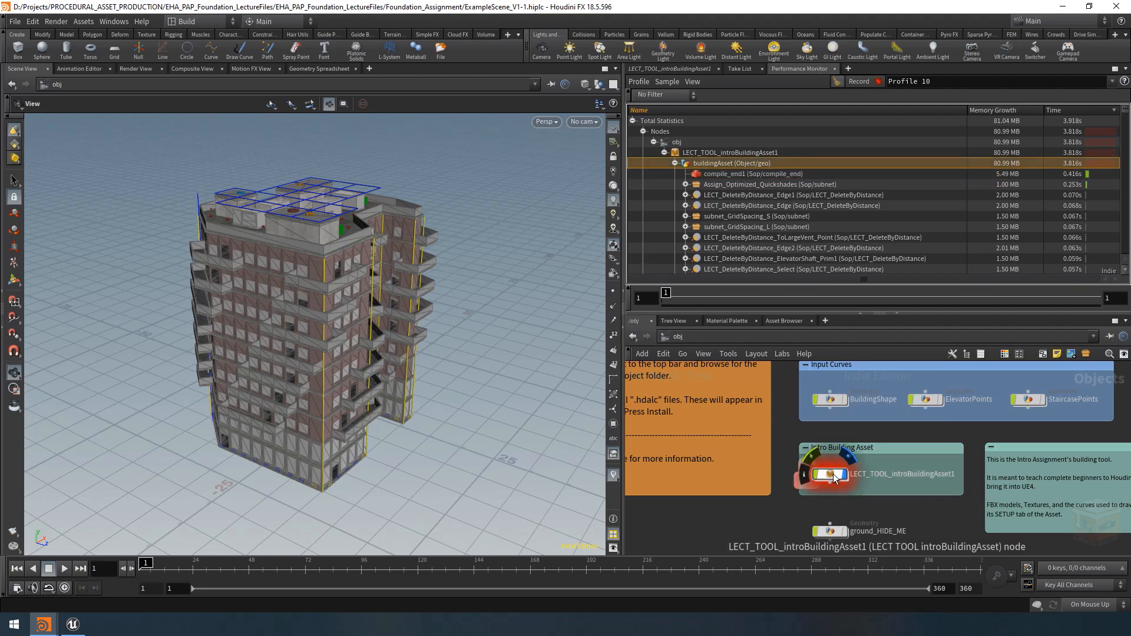
double_click(833, 474)
double_click(770, 424)
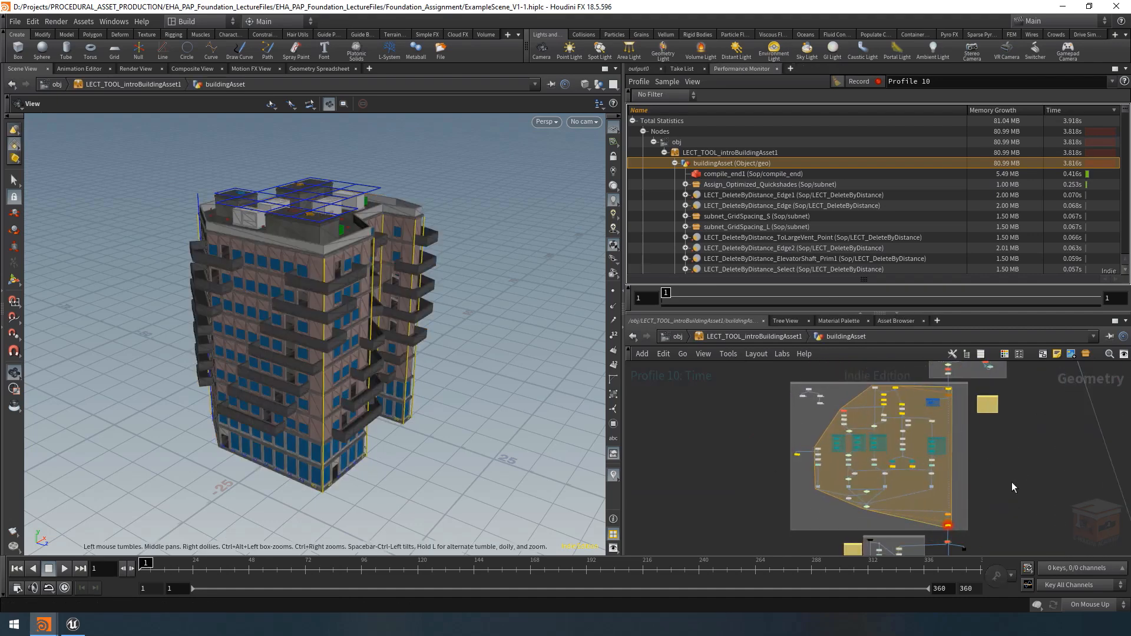
Step: Examine the extent of the compiled tile block and the compile_end1 node that closes it
middle_click_drag(1011, 482, 960, 463)
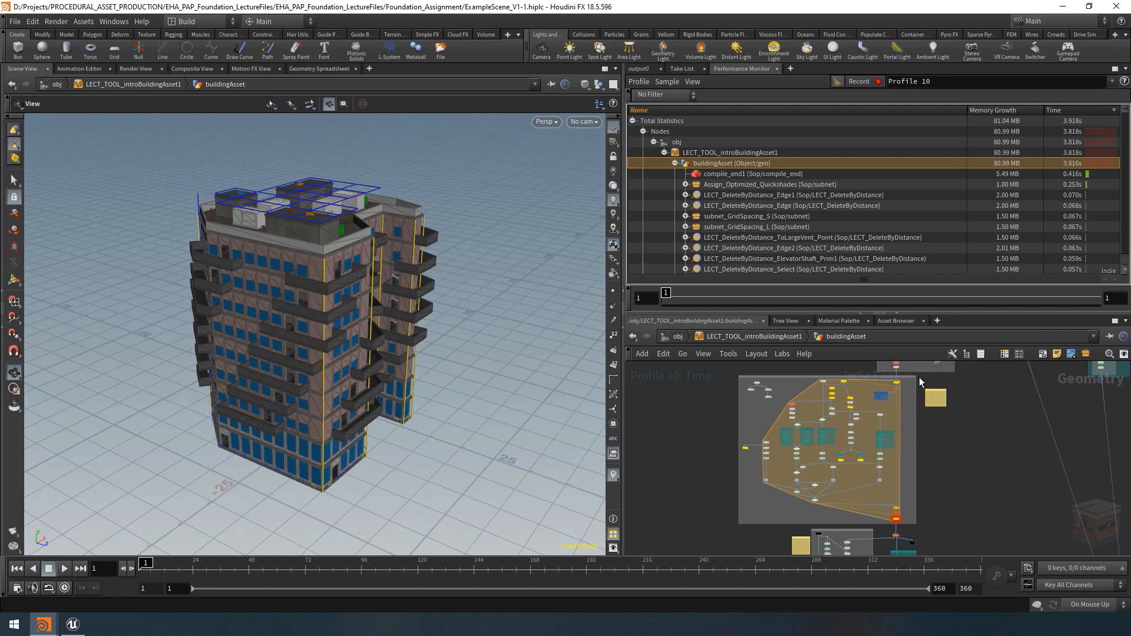
left_click_drag(922, 377, 726, 519)
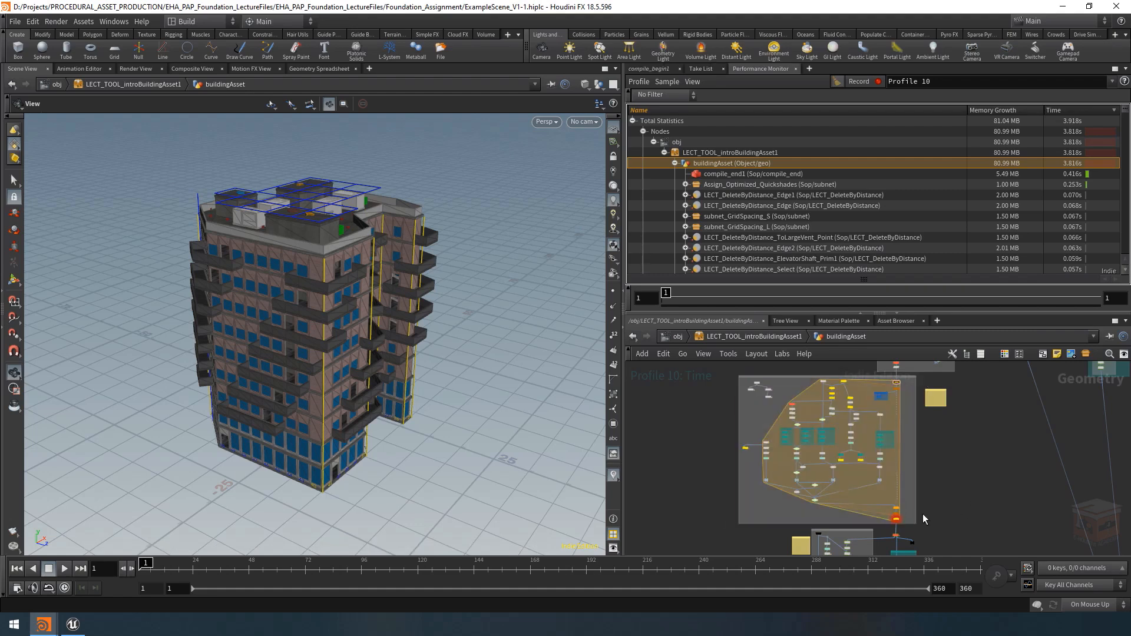
scroll(901, 521, "up", 6)
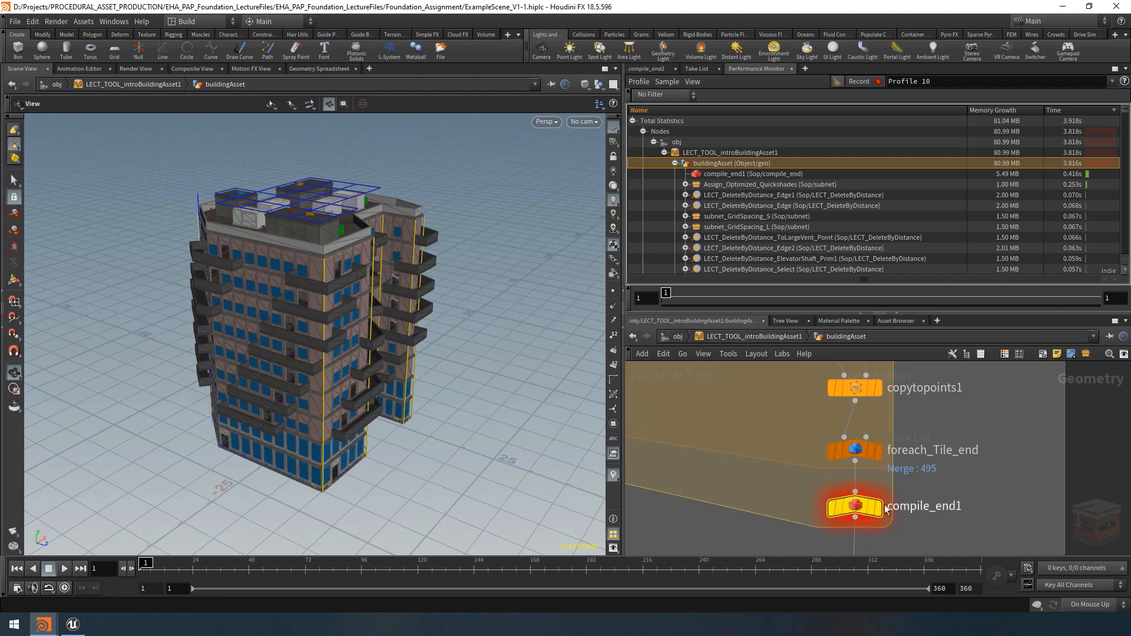
mouse_move(863, 507)
scroll(863, 506, "down", 6)
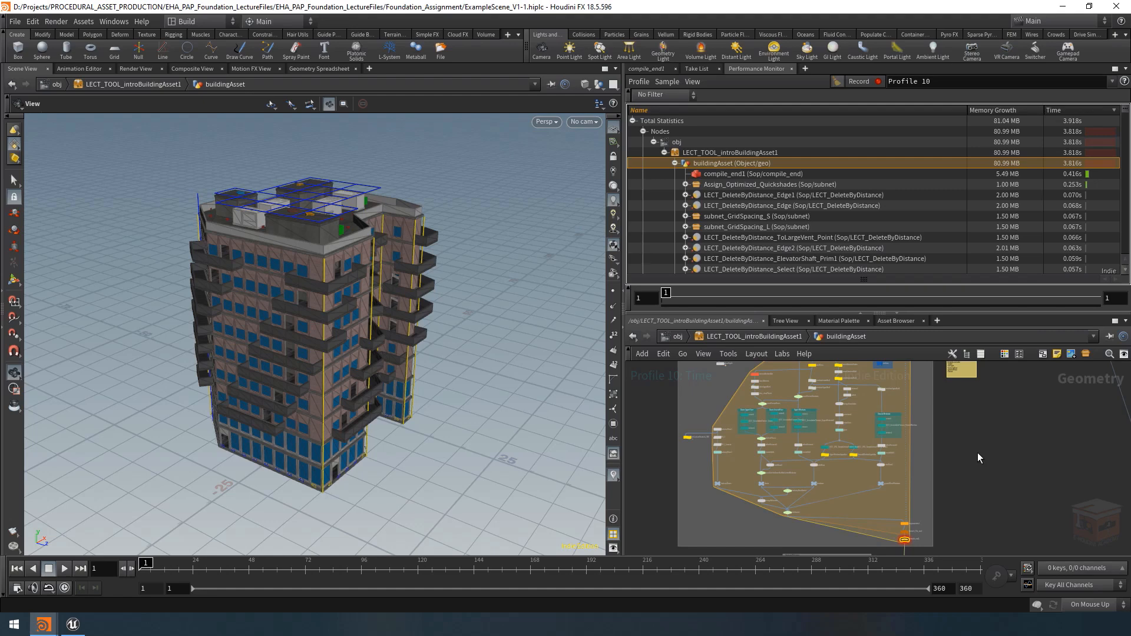
scroll(977, 454, "down", 4)
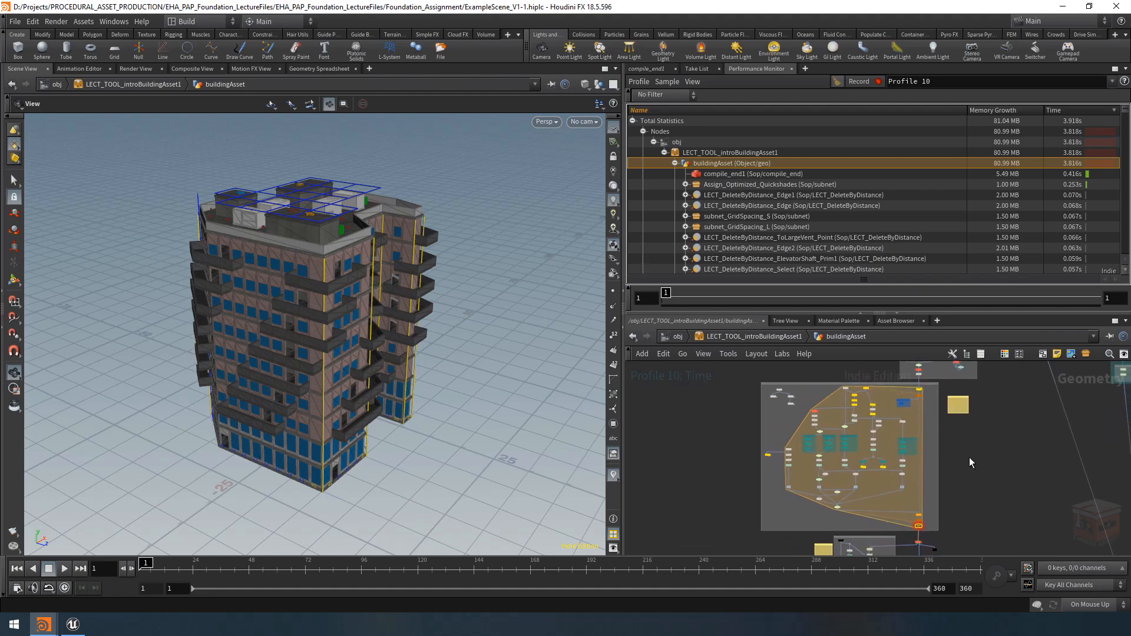
mouse_move(906, 446)
Step: Enlarge the network editor and insert the glassDepth PolyExtrude node into the compiled block, on the connection feeding removeBottomBar
left_click_drag(973, 317, 973, 229)
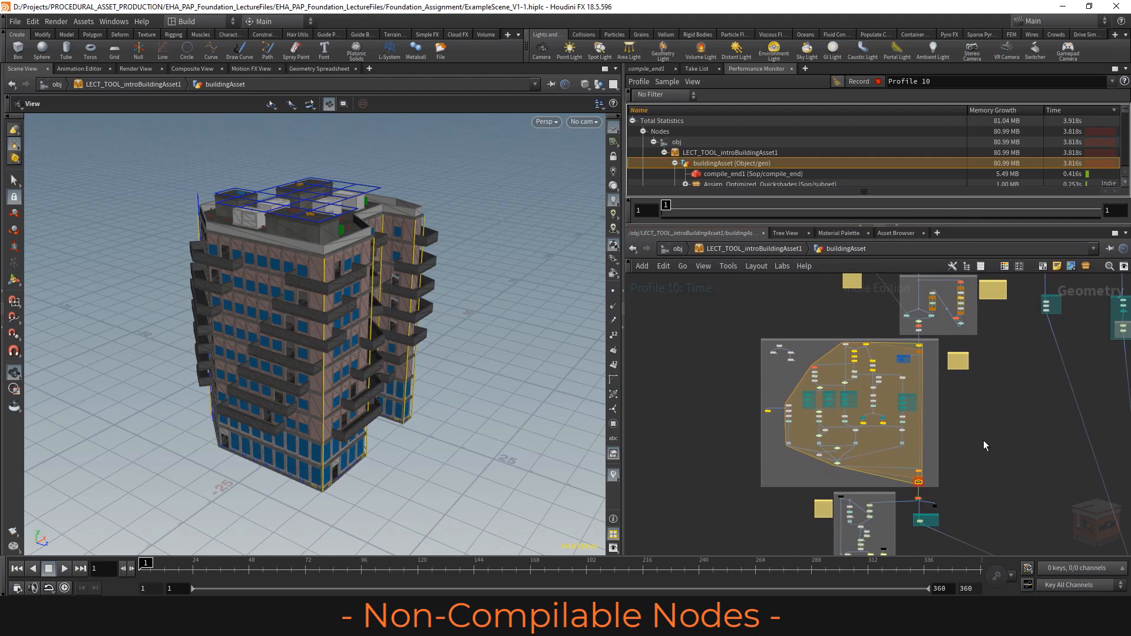
scroll(977, 441, "up", 2)
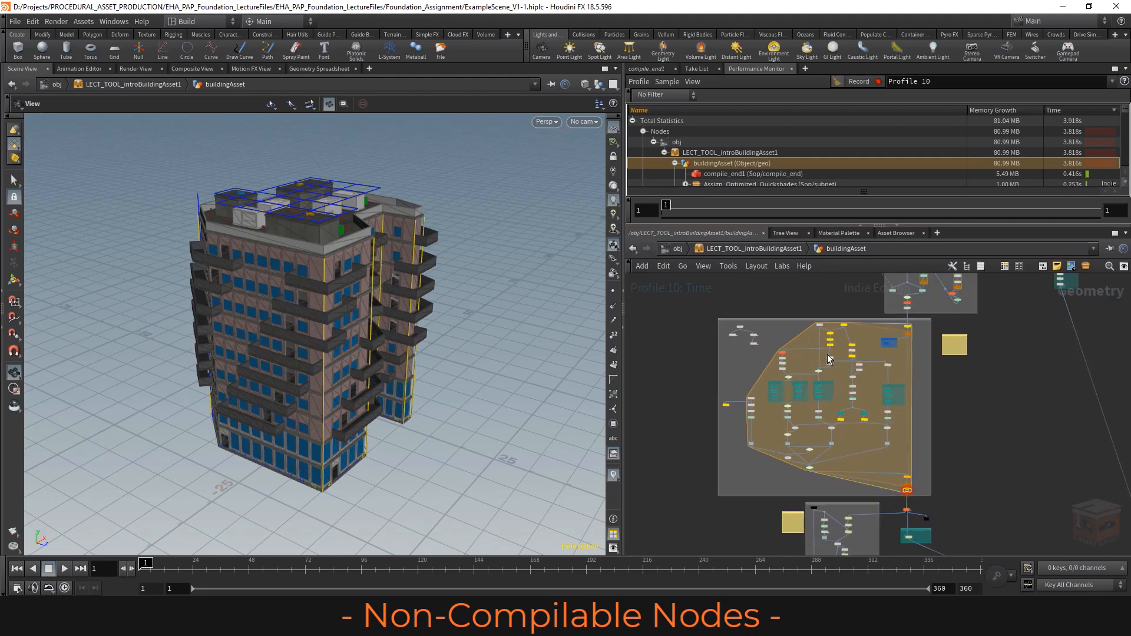
scroll(755, 342, "up", 5)
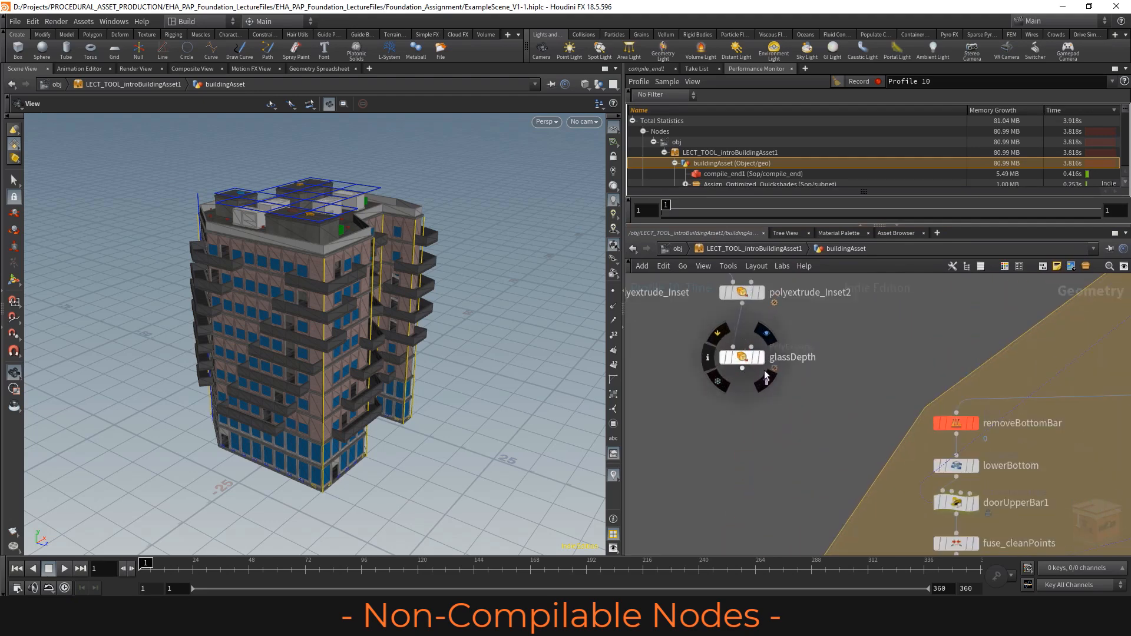
left_click_drag(746, 357, 805, 366)
scroll(806, 371, "down", 4)
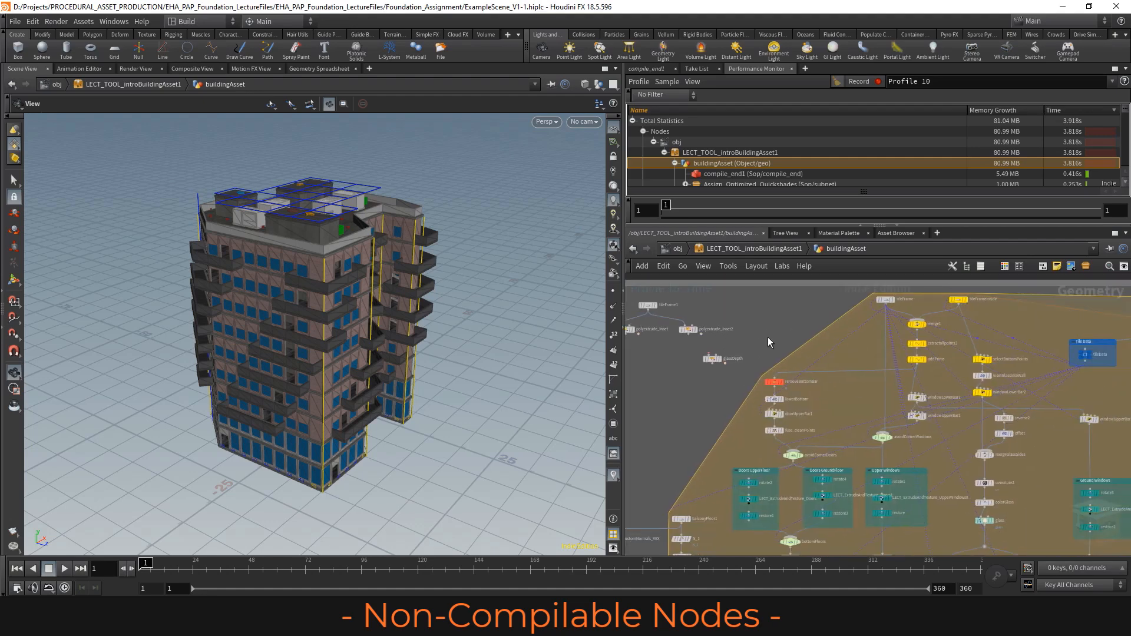
left_click_drag(718, 364, 848, 354)
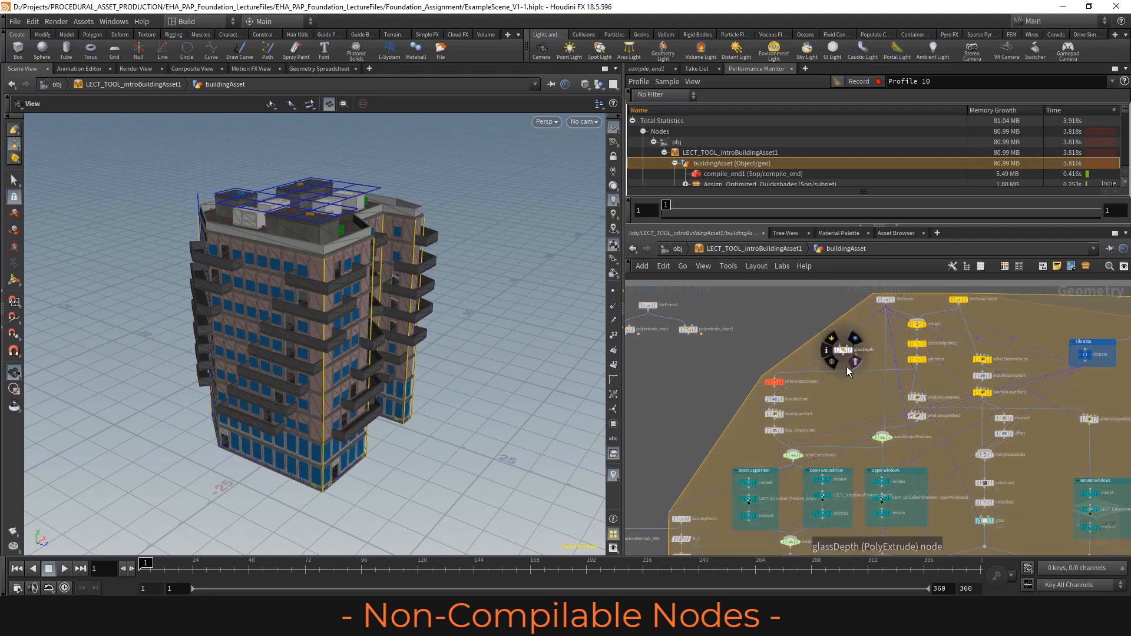
scroll(847, 366, "up", 2)
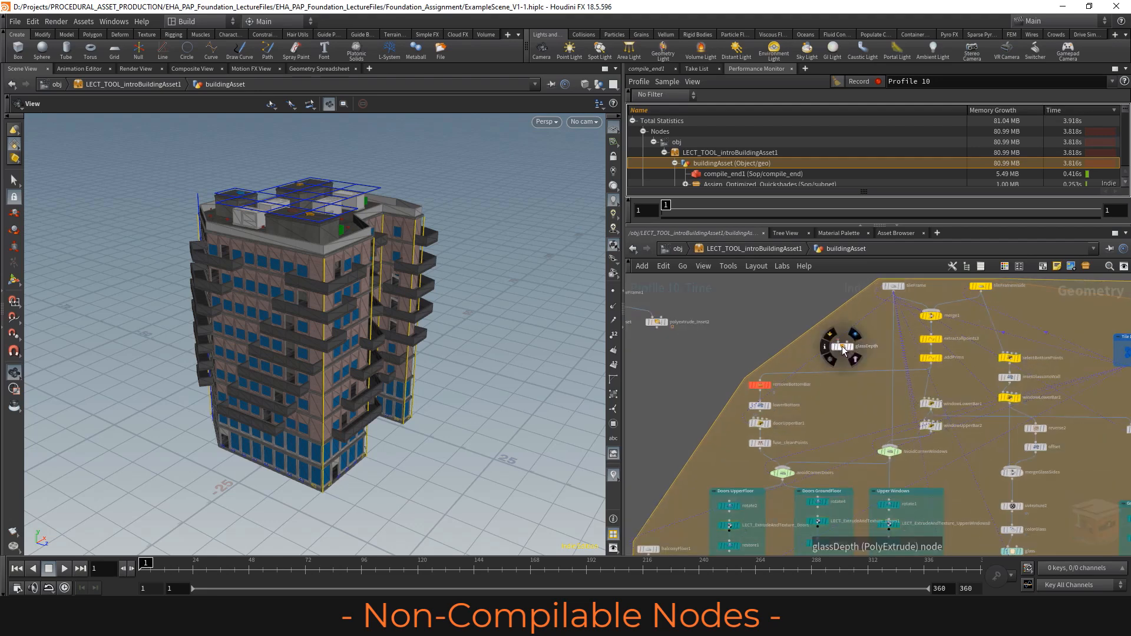
left_click_drag(853, 371, 842, 346)
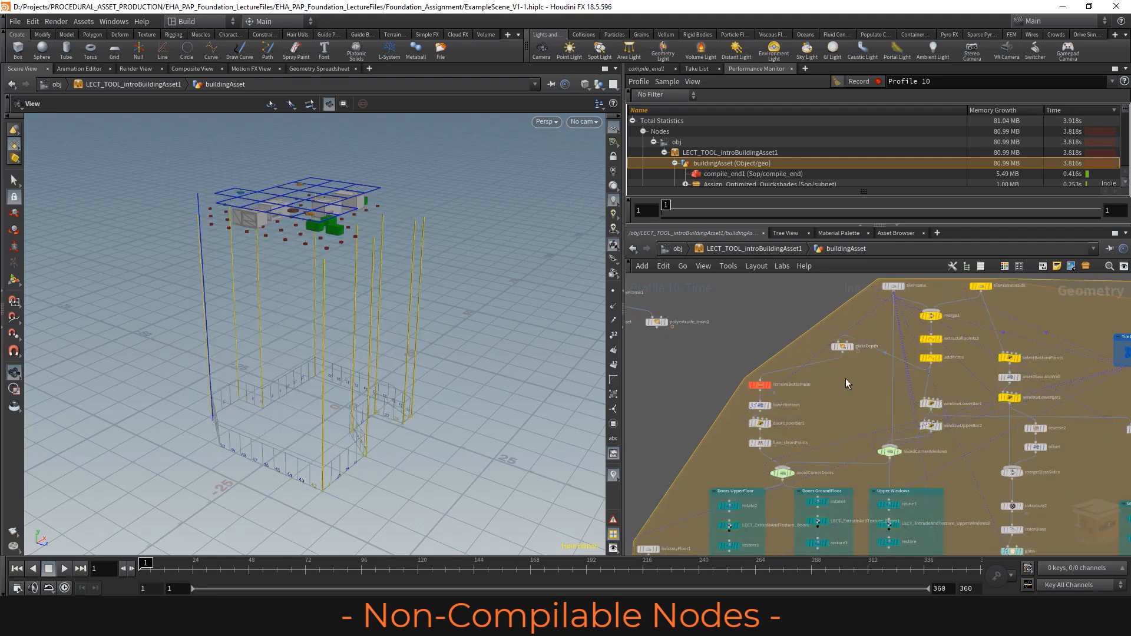
Step: Open the node information of compile_end1, read its error messages, and close the information window
scroll(854, 390, "down", 6)
middle_click_drag(853, 391, 709, 301)
scroll(825, 432, "up", 6)
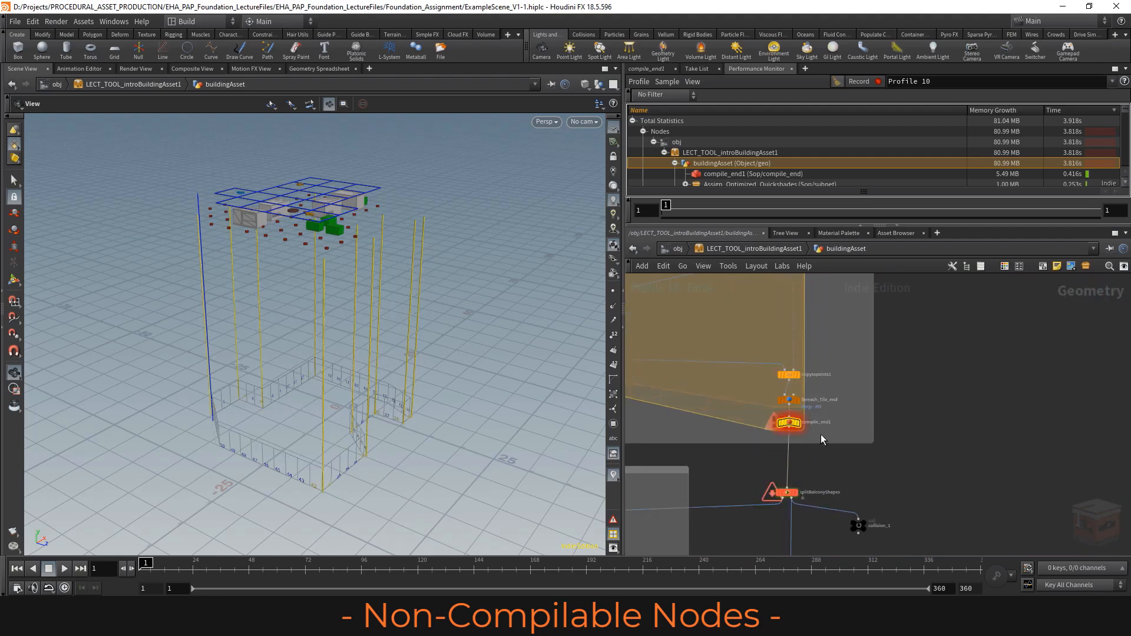
scroll(778, 415, "up", 2)
mouse_move(779, 416)
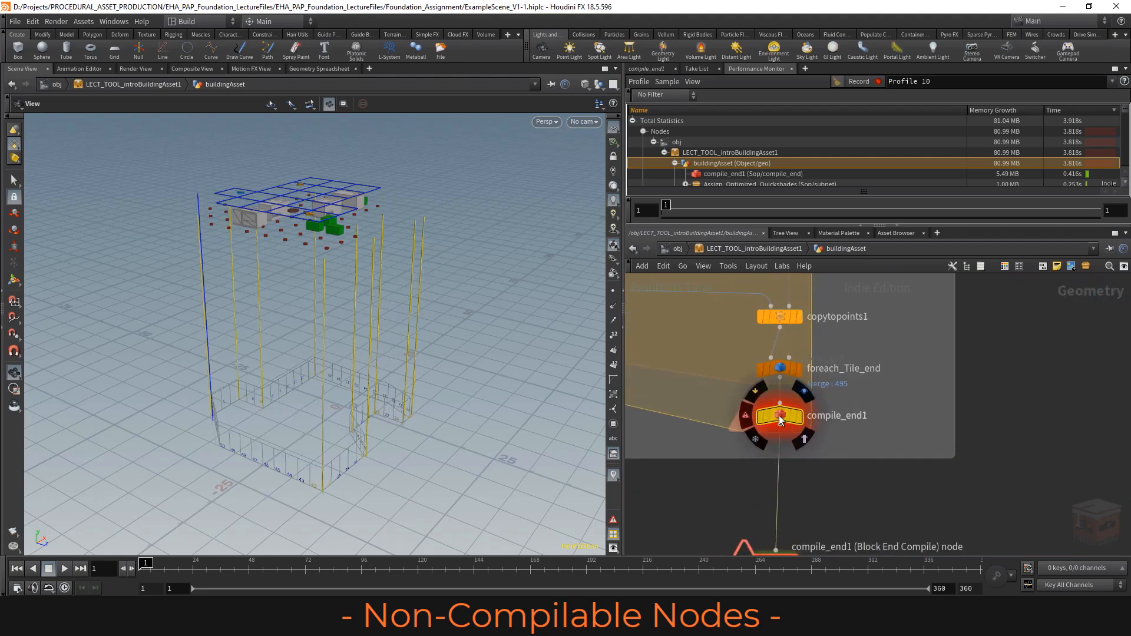
left_click(745, 419)
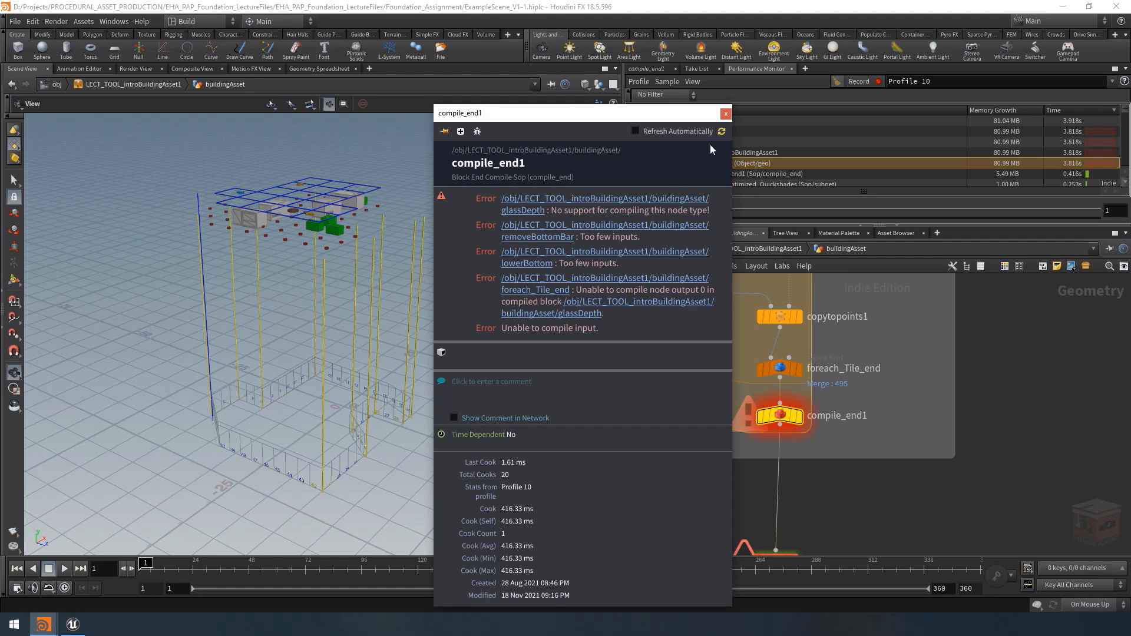
left_click(725, 114)
Step: Select the glassDepth PolyExtrude node in the compiled block and examine its non-compilable badge up close
scroll(878, 411, "down", 5)
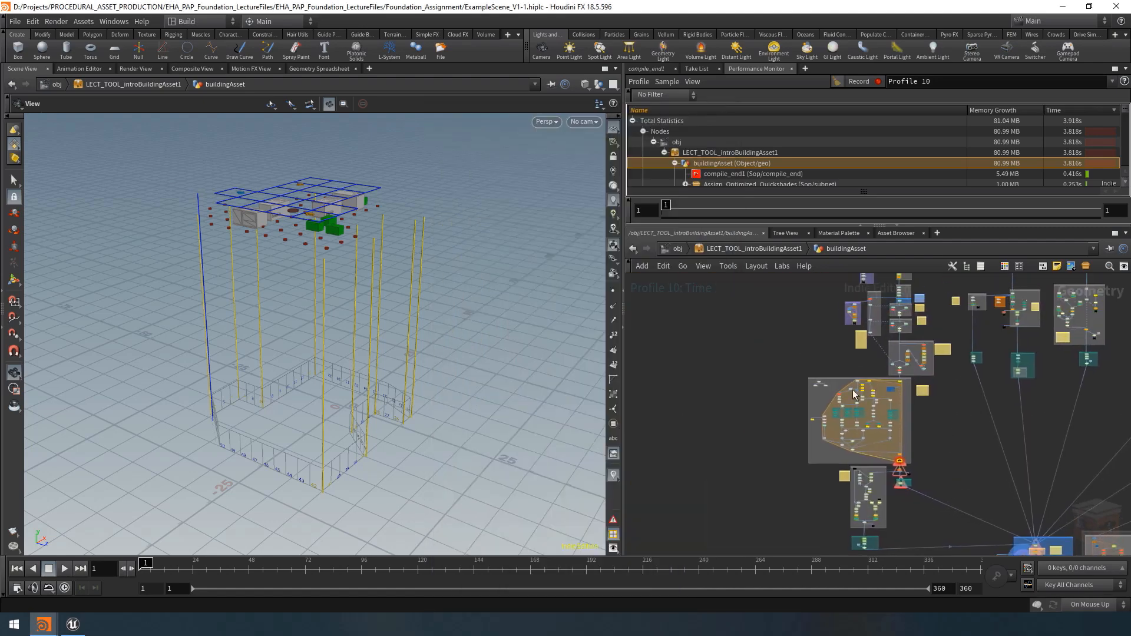
scroll(853, 390, "up", 6)
left_click(900, 405)
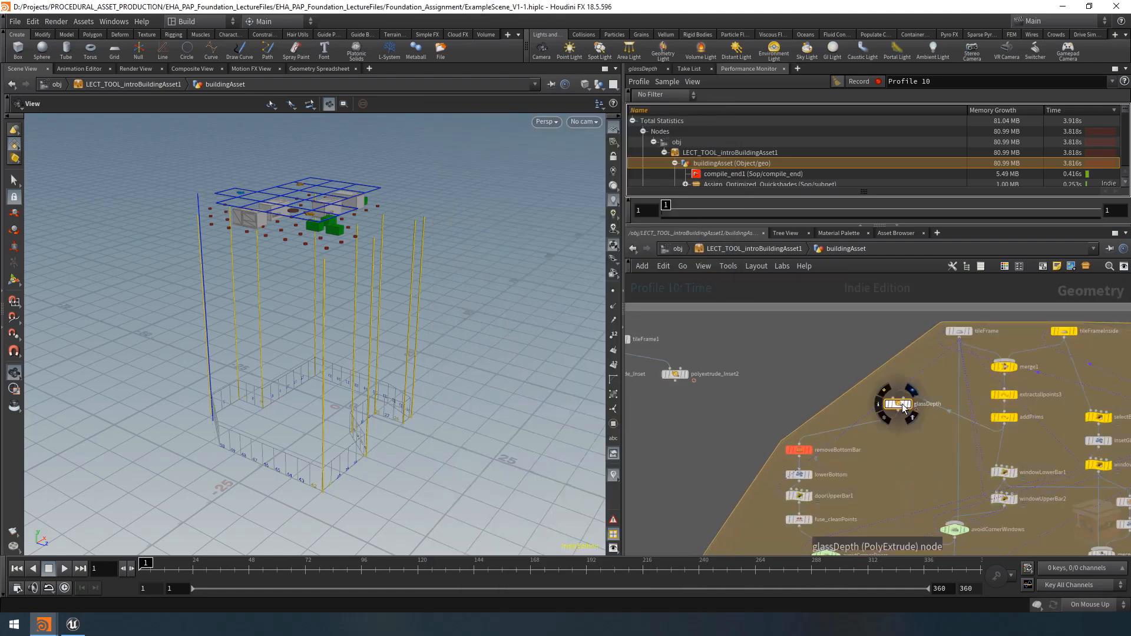
scroll(923, 414, "up", 5)
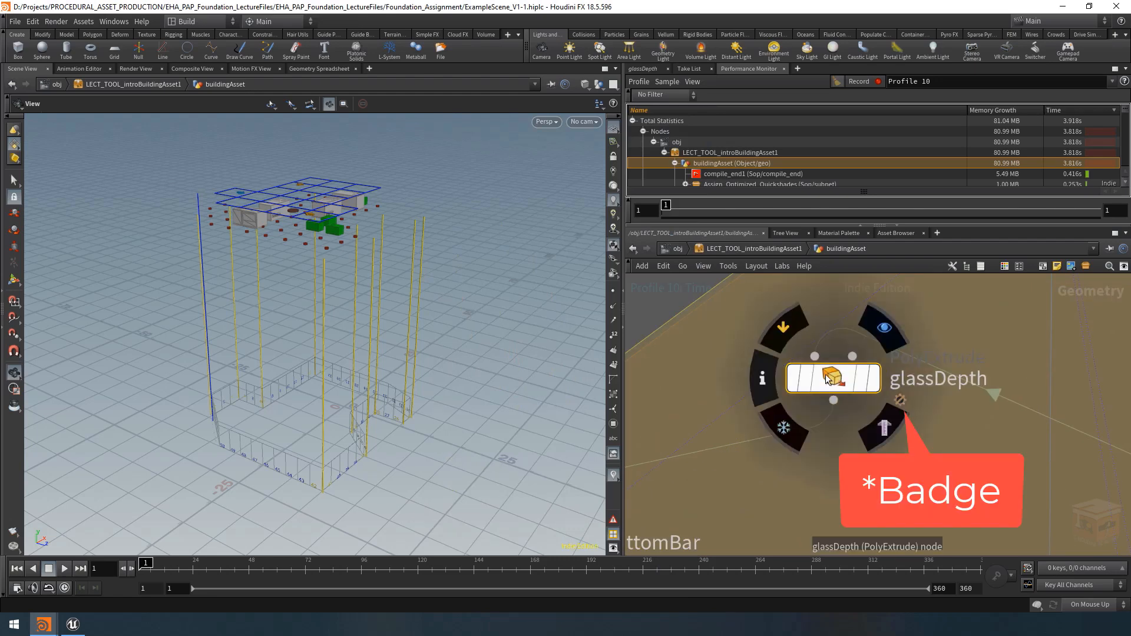
left_click_drag(839, 384, 729, 366)
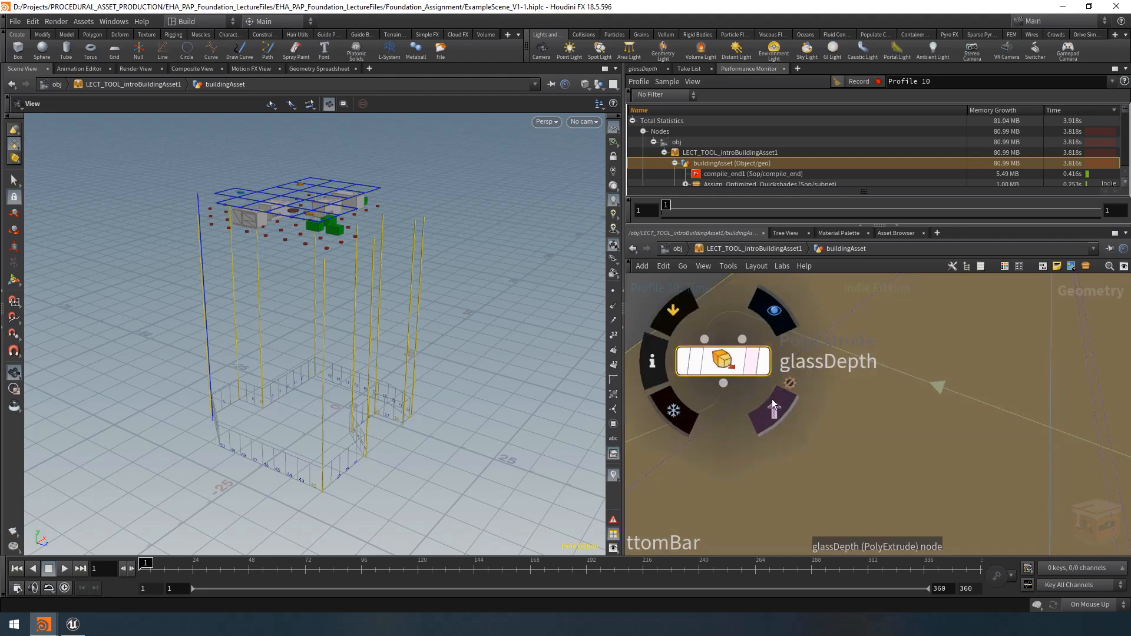
Step: Add an Attribute Transfer node below glassDepth and check its badge
mouse_move(732, 369)
key("Tab")
type("attribw")
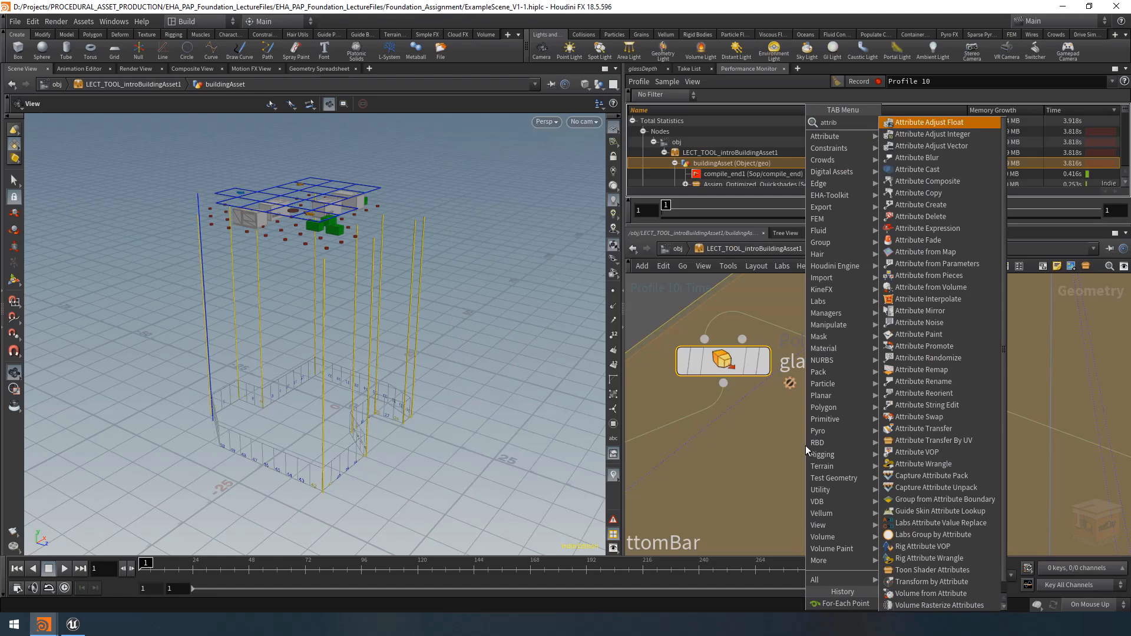
key("Return")
left_click(804, 445)
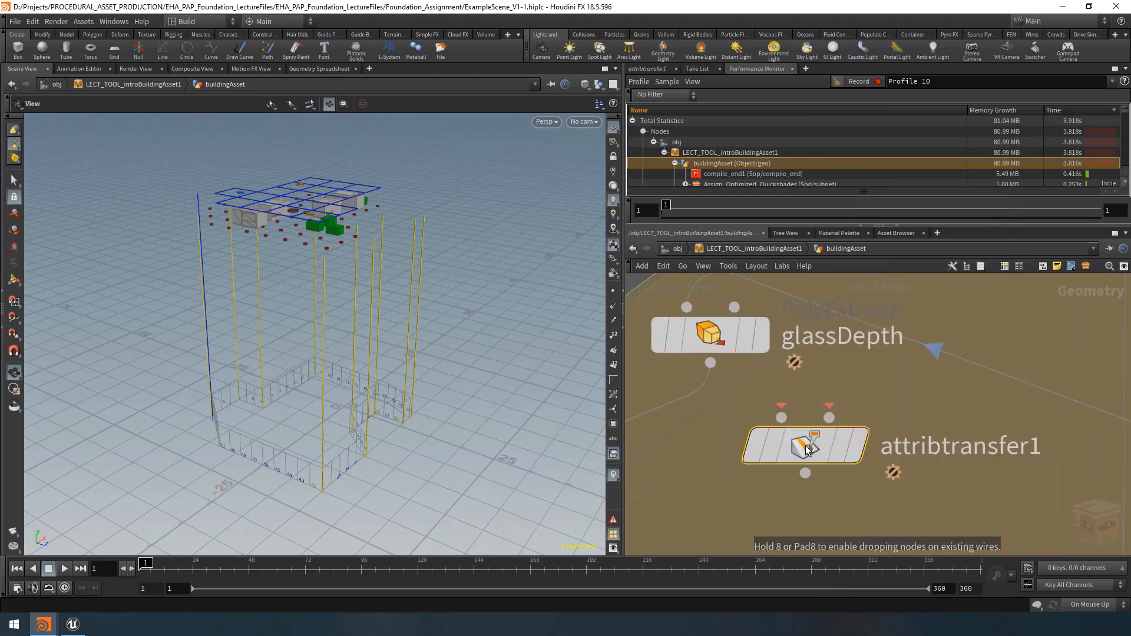
mouse_move(904, 469)
Step: Add a Find Shortest Path node below the Attribute Transfer node
scroll(901, 476, "down", 3)
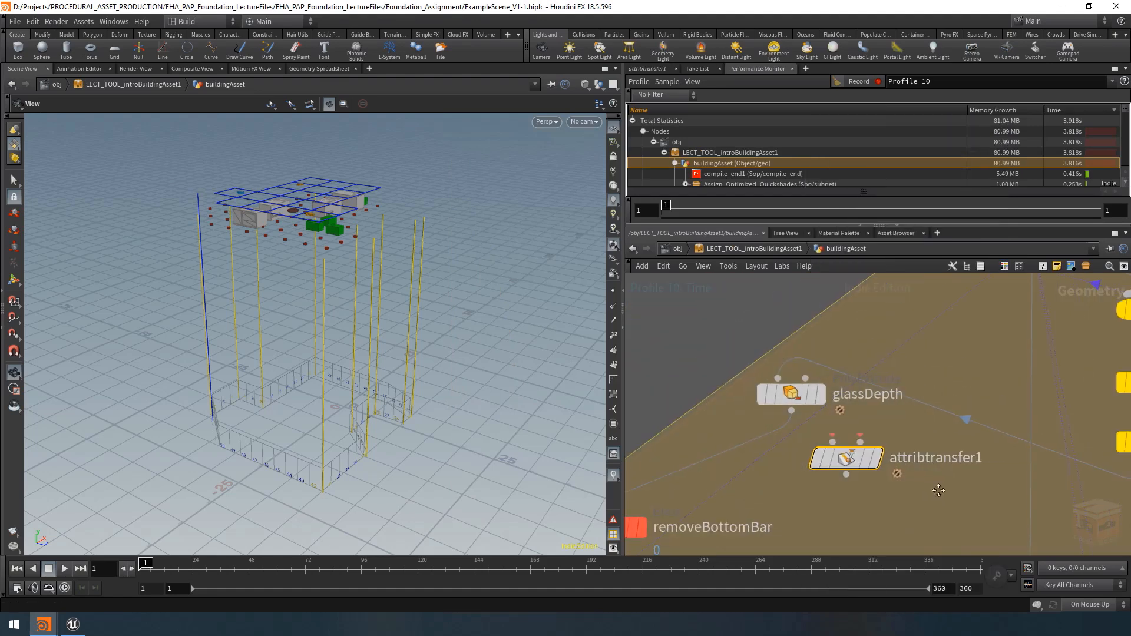
middle_click_drag(938, 489, 947, 463)
scroll(900, 497, "up", 1)
key("Tab")
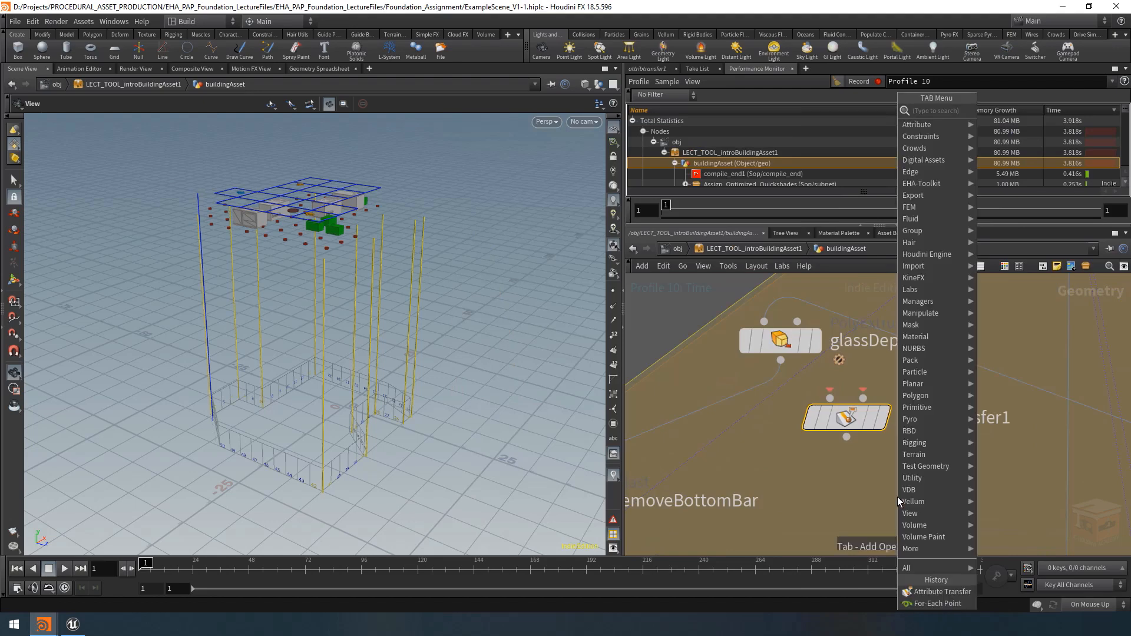
type("findh")
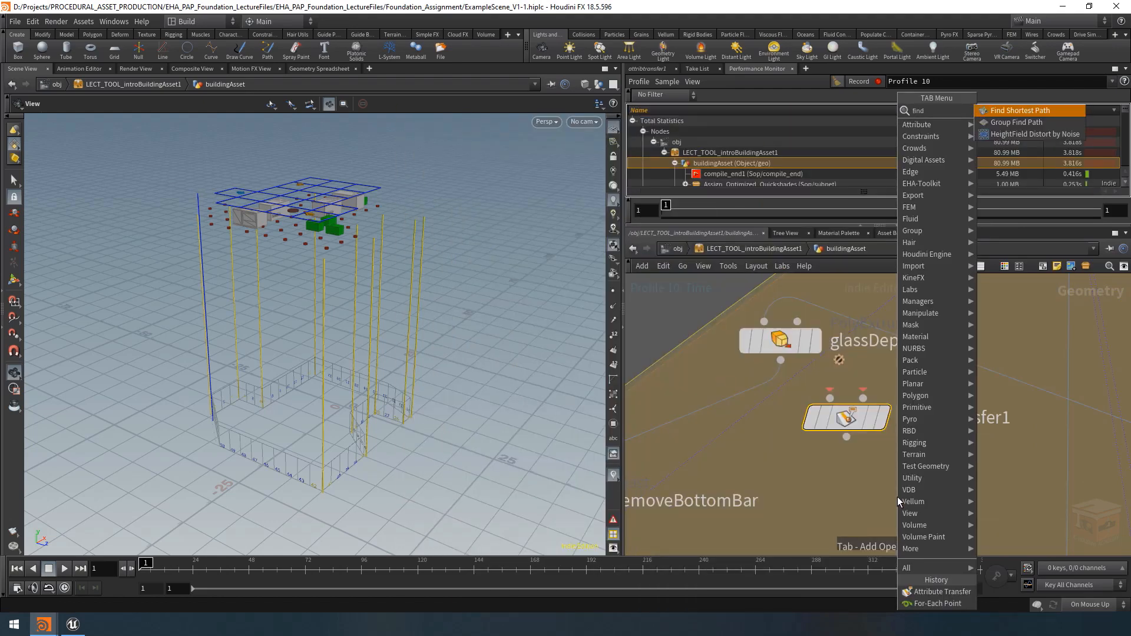
key("Return")
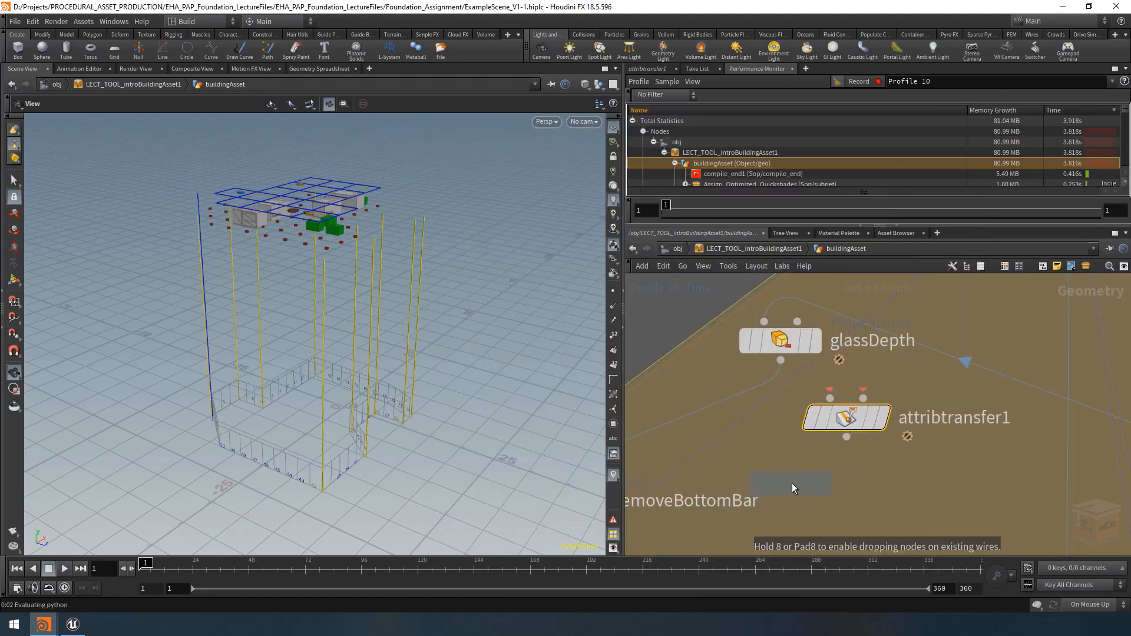
left_click(790, 483)
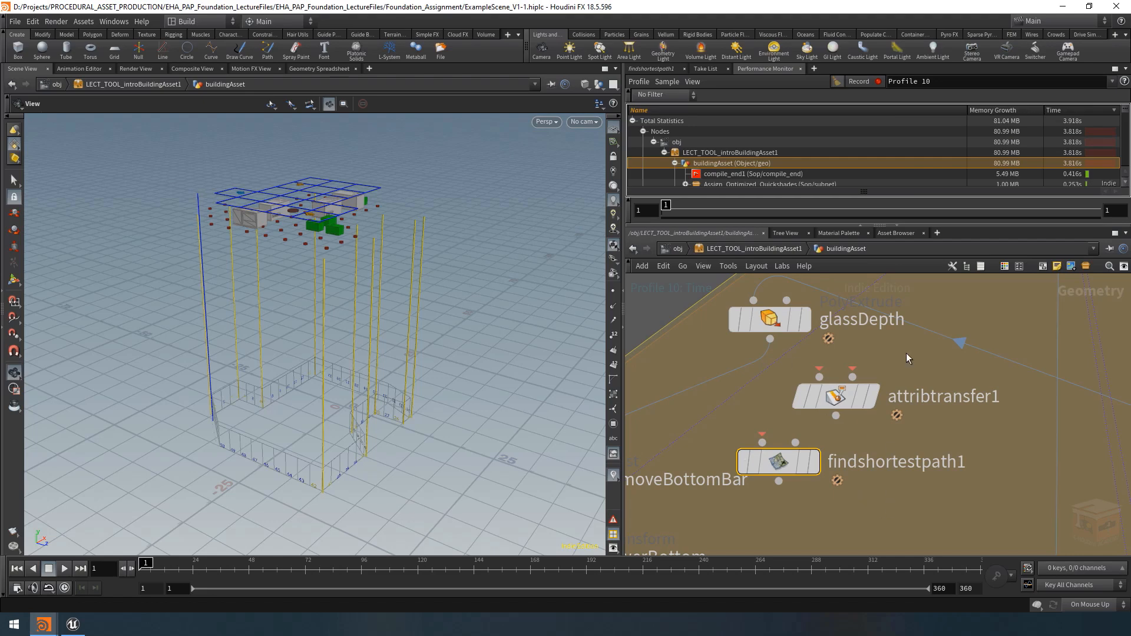
Step: Delete the glassDepth, attribtransfer1 and findshortestpath1 nodes from the compiled block
scroll(834, 384, "down", 3)
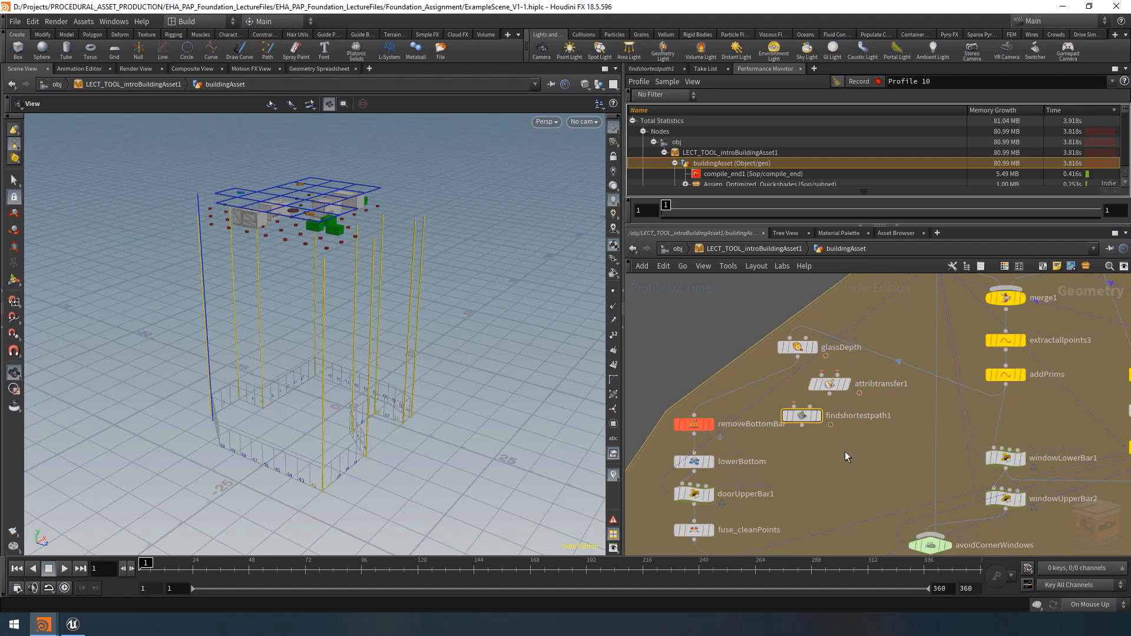
left_click_drag(845, 456, 764, 316)
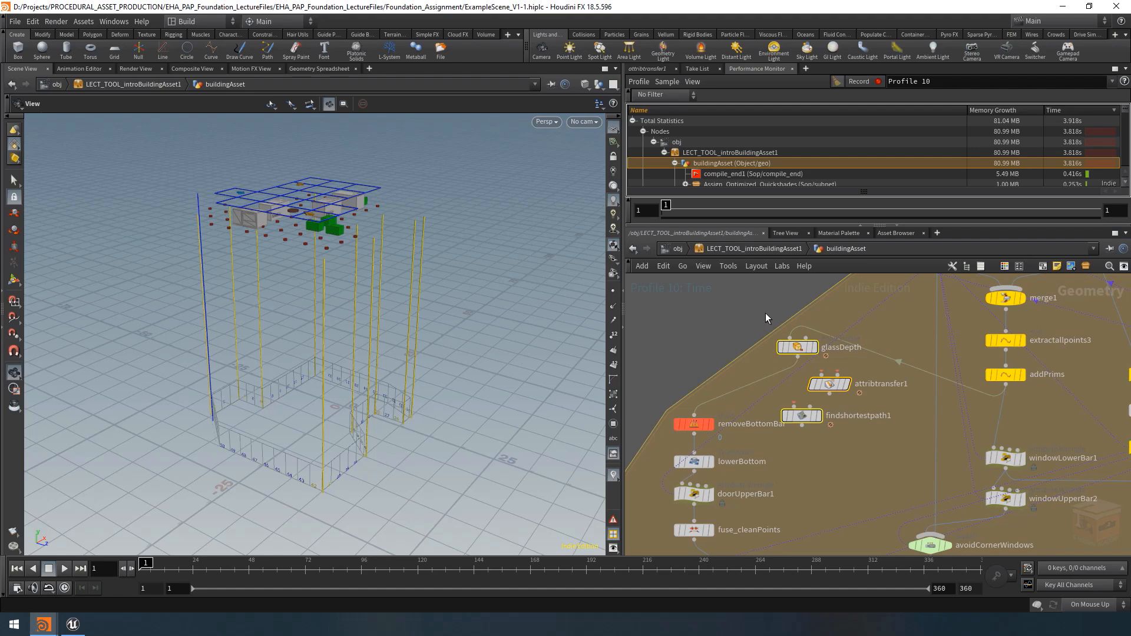
key("Delete")
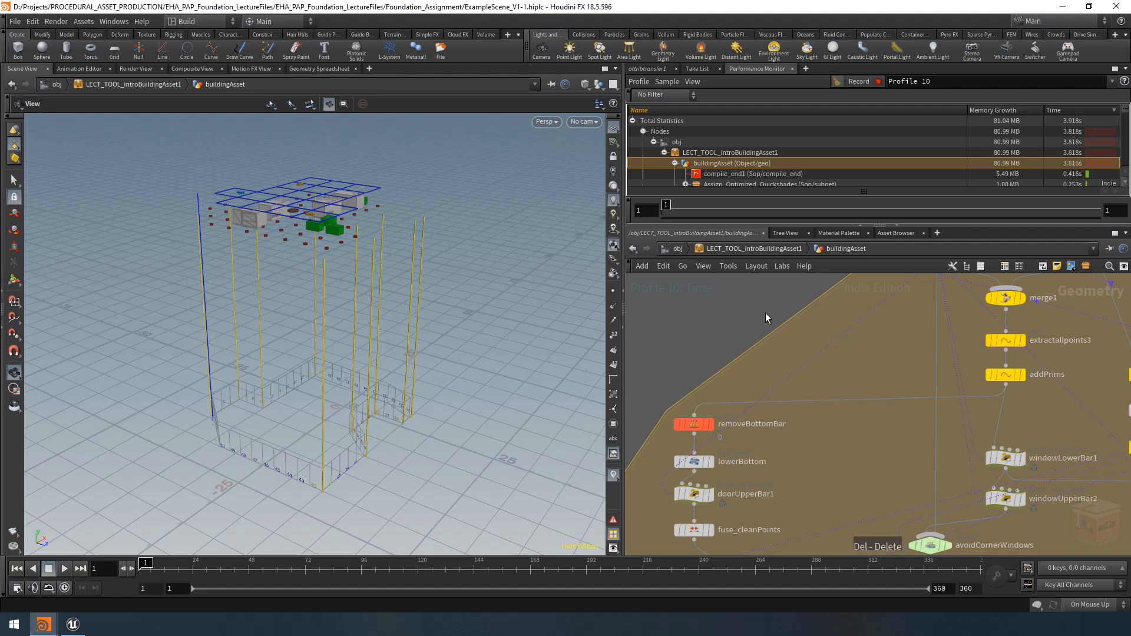
key("h")
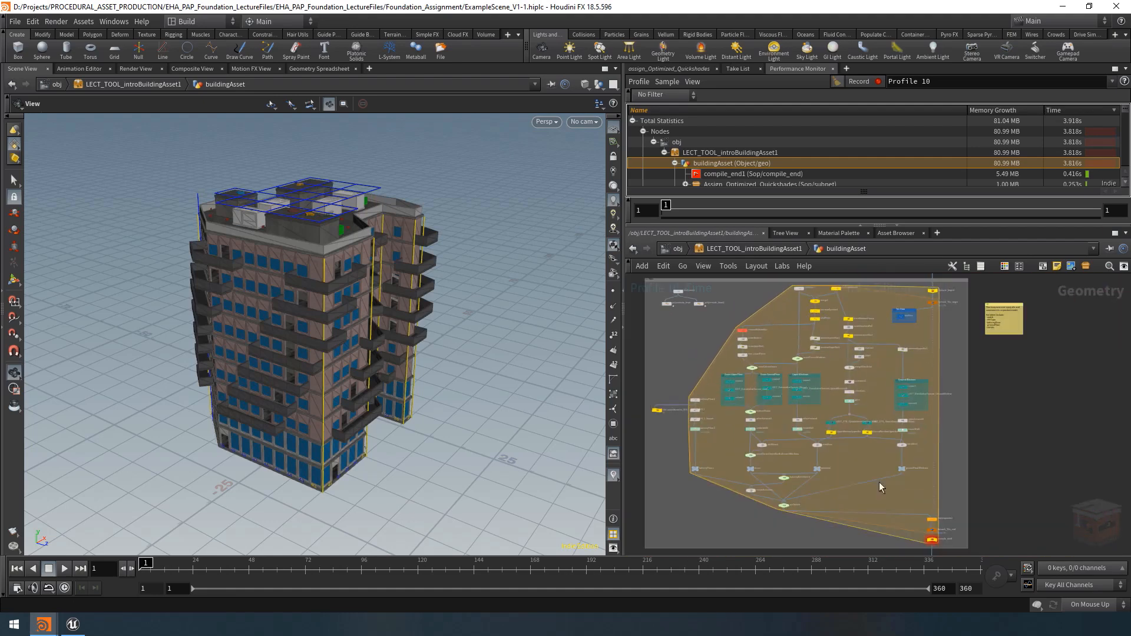
Step: Add a Material node beside removeBottomBar in the compiled block and check its badge
scroll(766, 322, "up", 5)
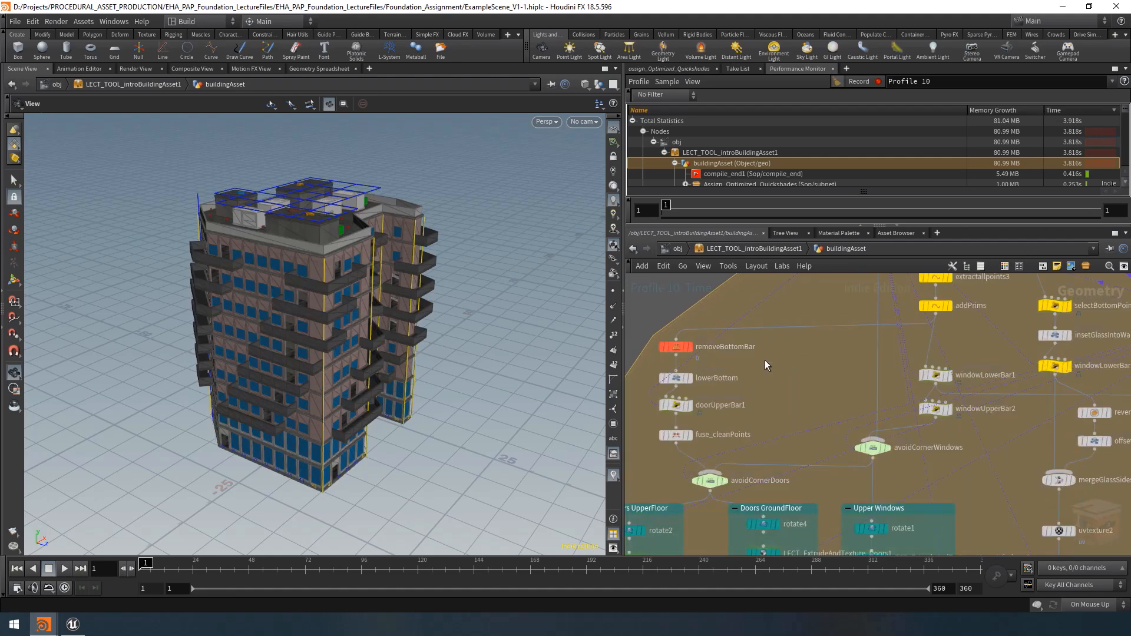
key("Tab")
type("material")
key("Return")
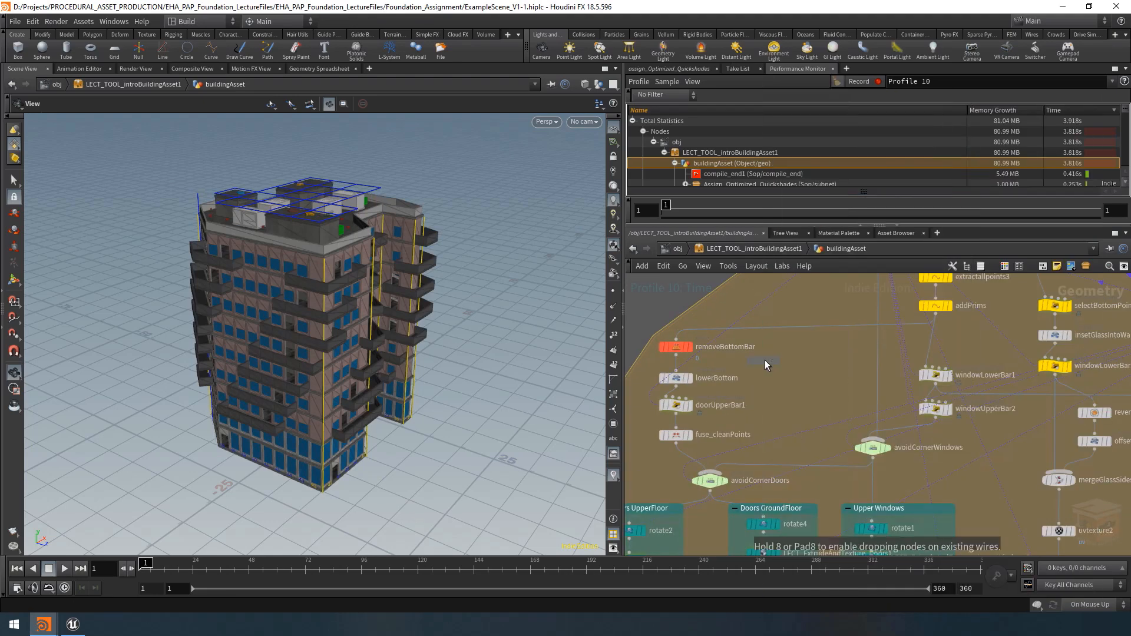
left_click(782, 365)
scroll(784, 366, "up", 3)
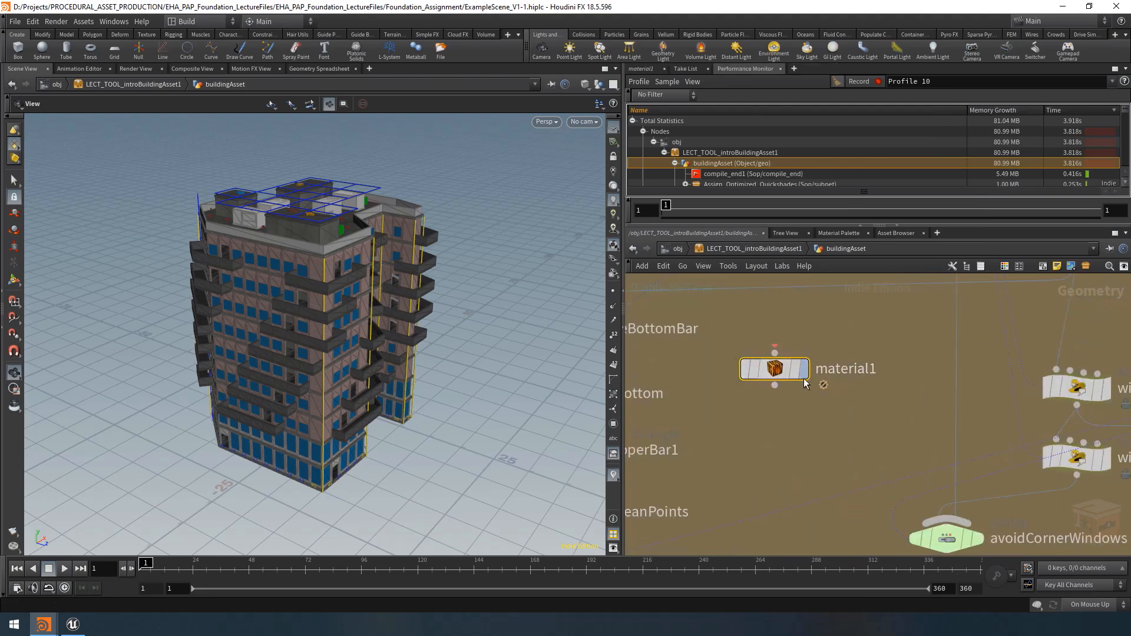
mouse_move(784, 375)
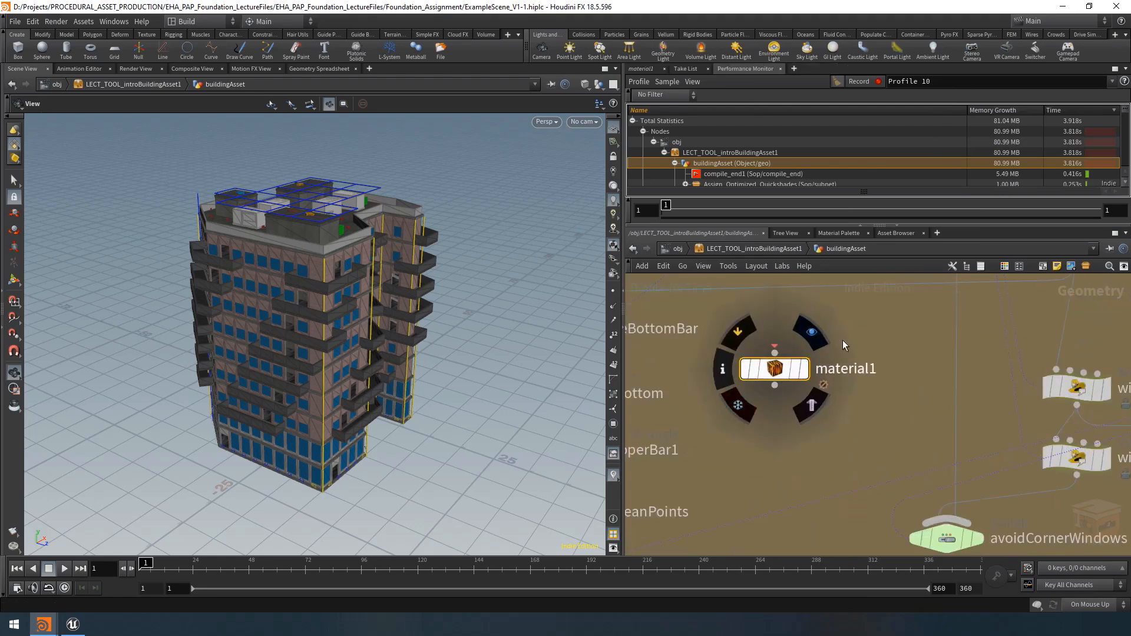
Step: Add a UV Quick Shade node below the Material node, and delete both test nodes
key("Tab")
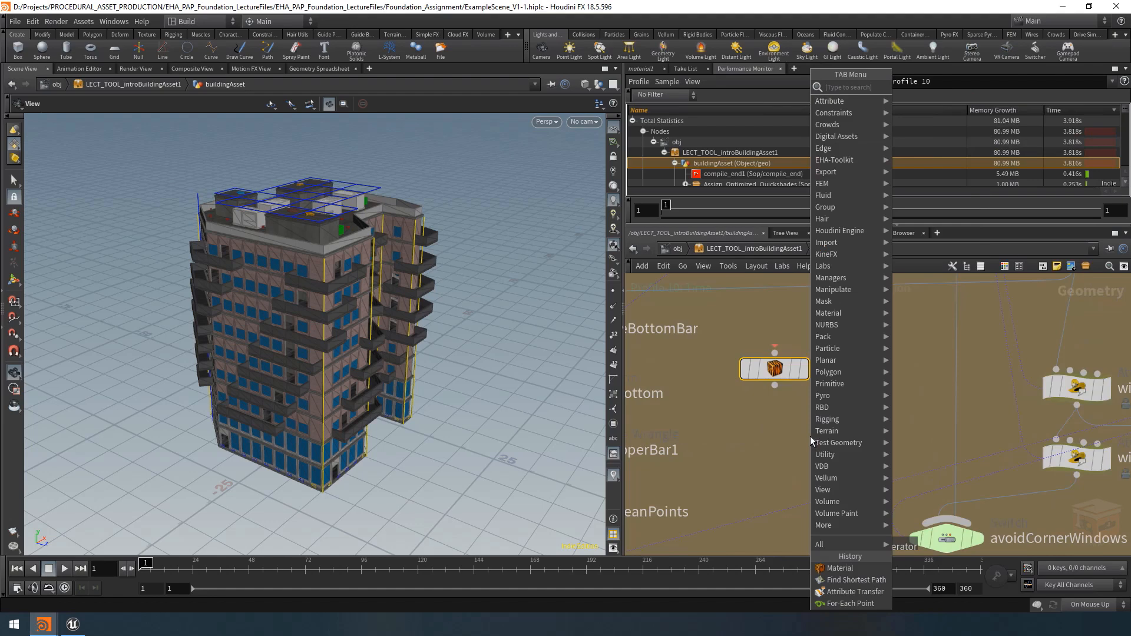
type("quick")
key("Down")
key("Down")
key("Return")
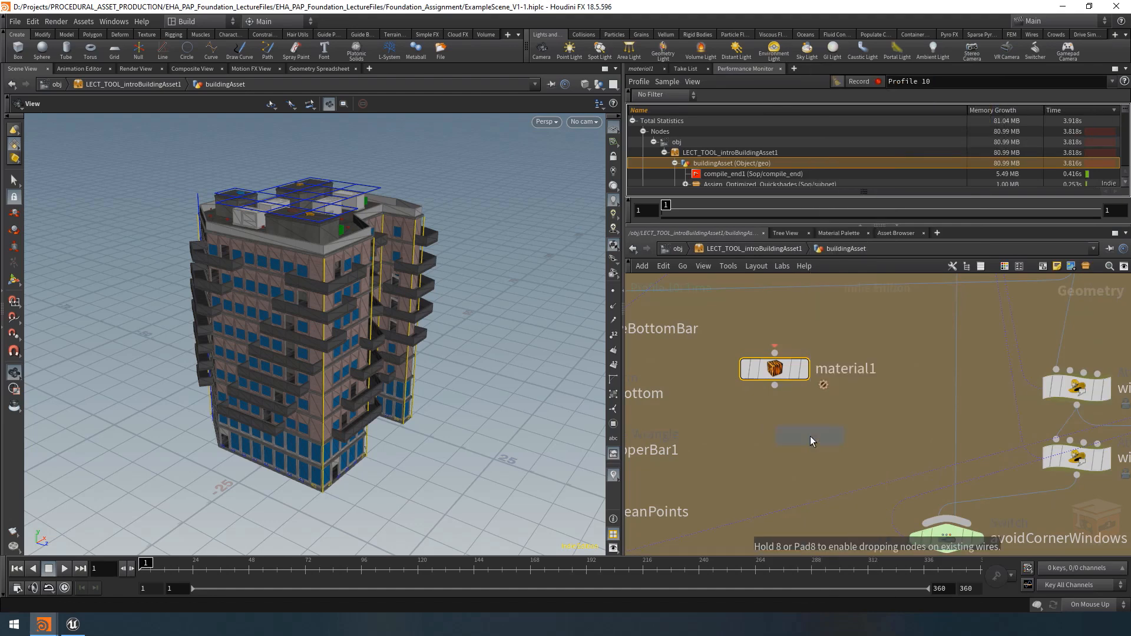
left_click(811, 440)
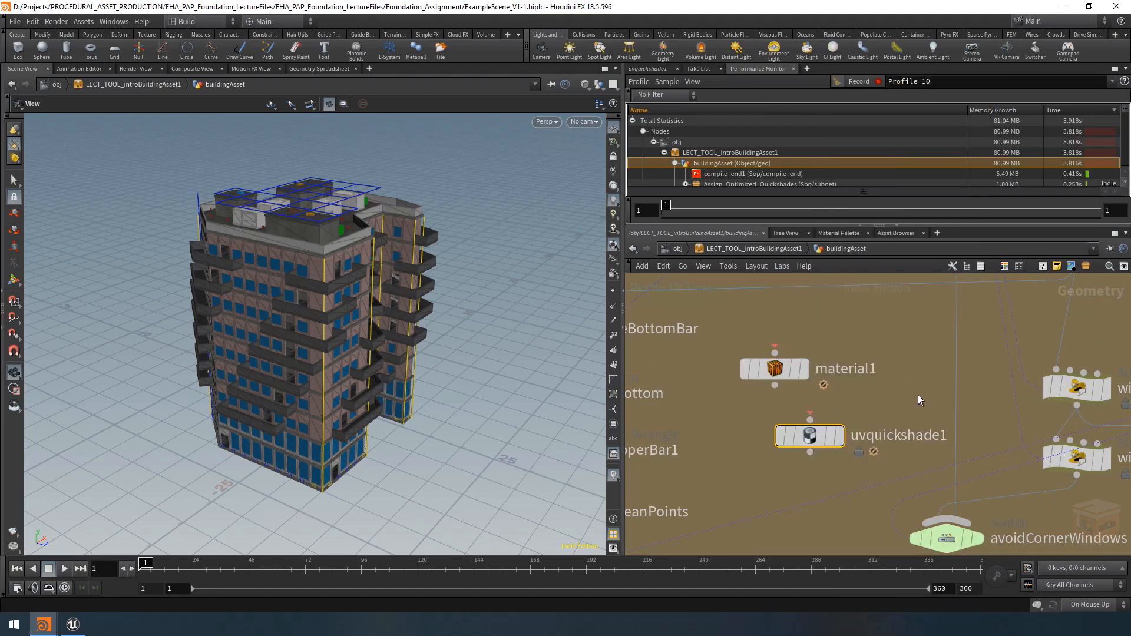
left_click_drag(889, 332, 748, 446)
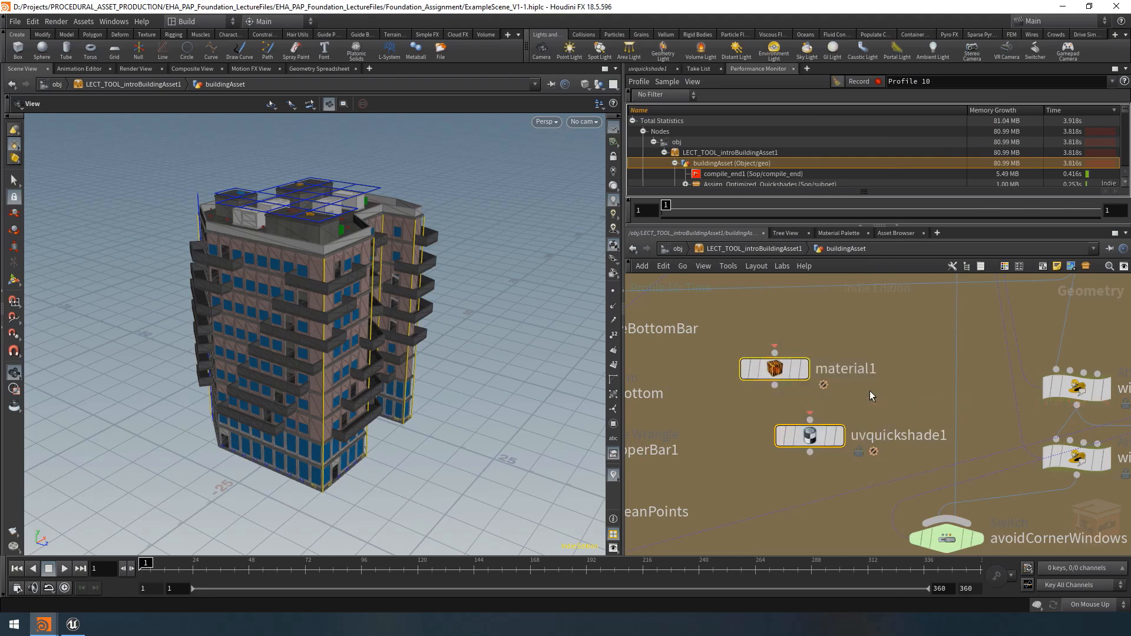
key("Delete")
Step: Examine the LECT_ExtrudeAndTexture_UpperWindows8 and LECT_UTIL_SimpleUnrealTexture_Glass nodes and their place in the compiled block
scroll(870, 396, "down", 8)
middle_click_drag(850, 394, 837, 325)
scroll(872, 398, "up", 6)
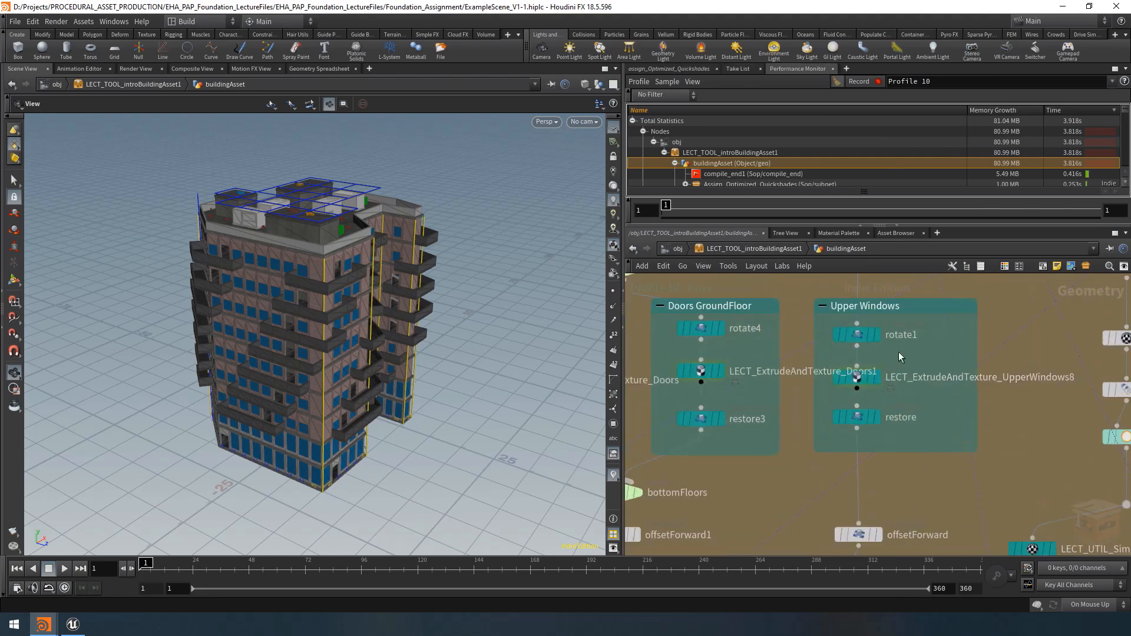
left_click(860, 379)
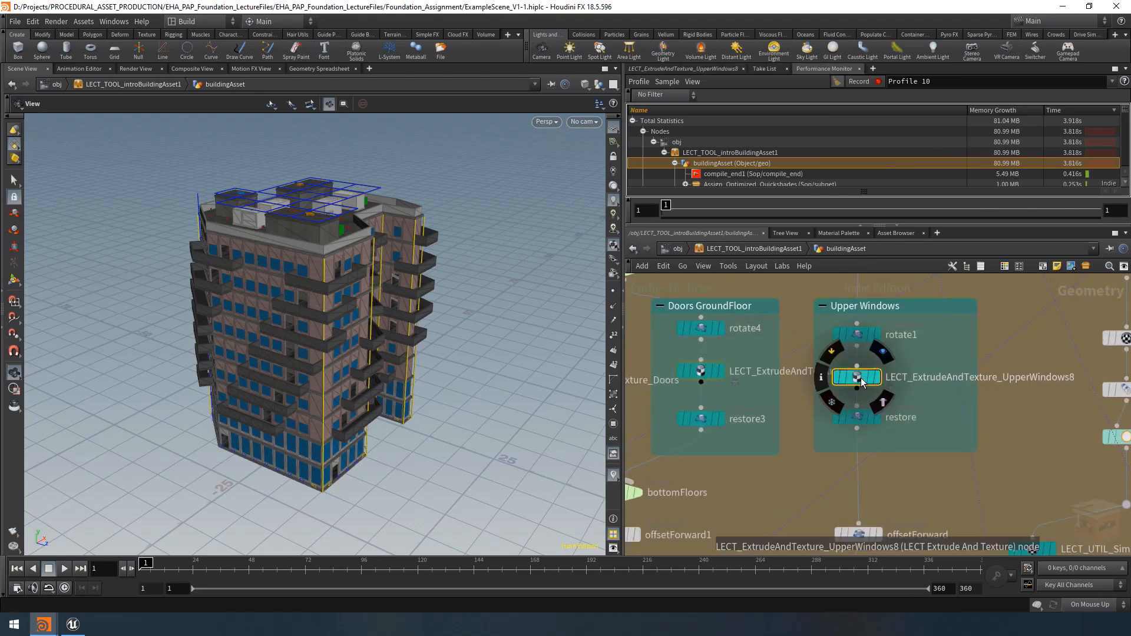
scroll(918, 415, "down", 3)
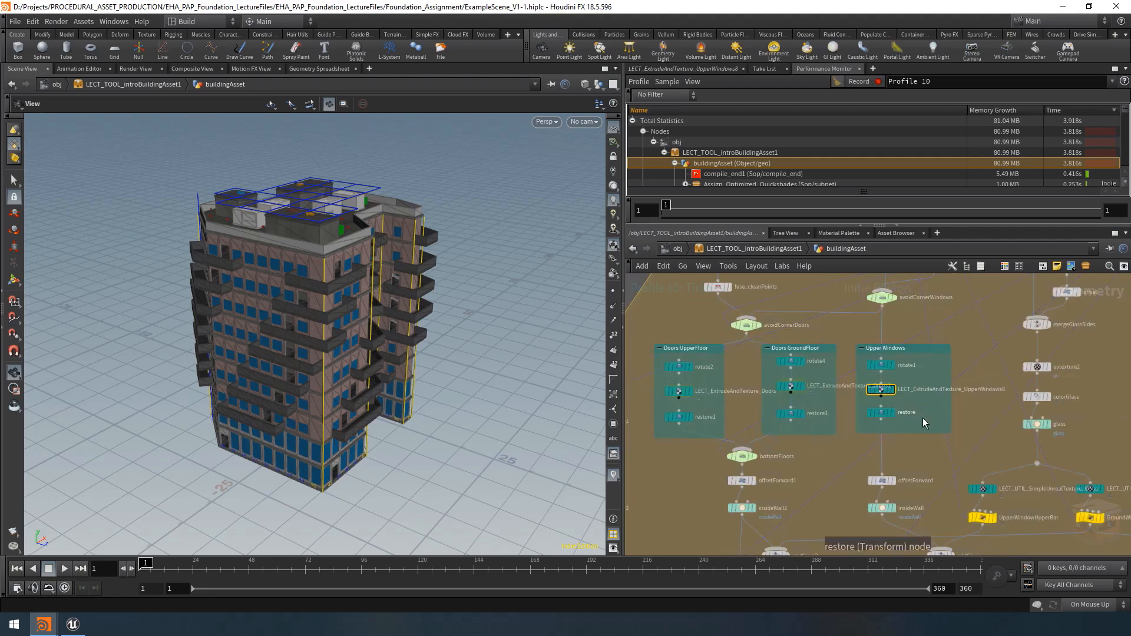
middle_click_drag(923, 423, 701, 342)
scroll(766, 407, "up", 4)
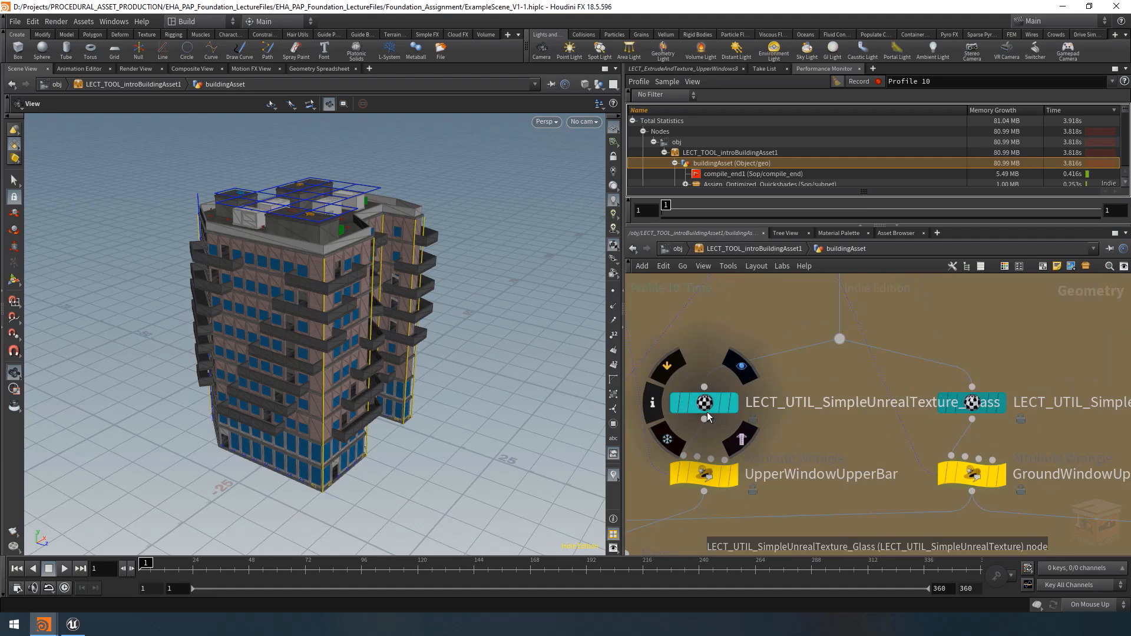
left_click_drag(786, 318, 669, 418)
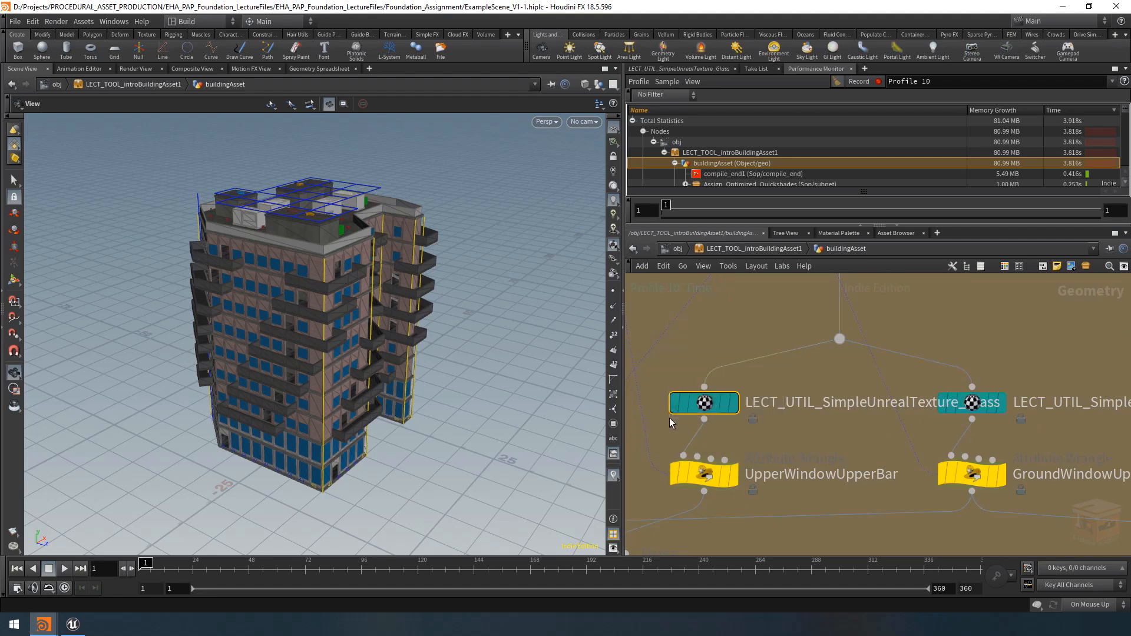
scroll(752, 403, "down", 10)
middle_click_drag(908, 425, 946, 436)
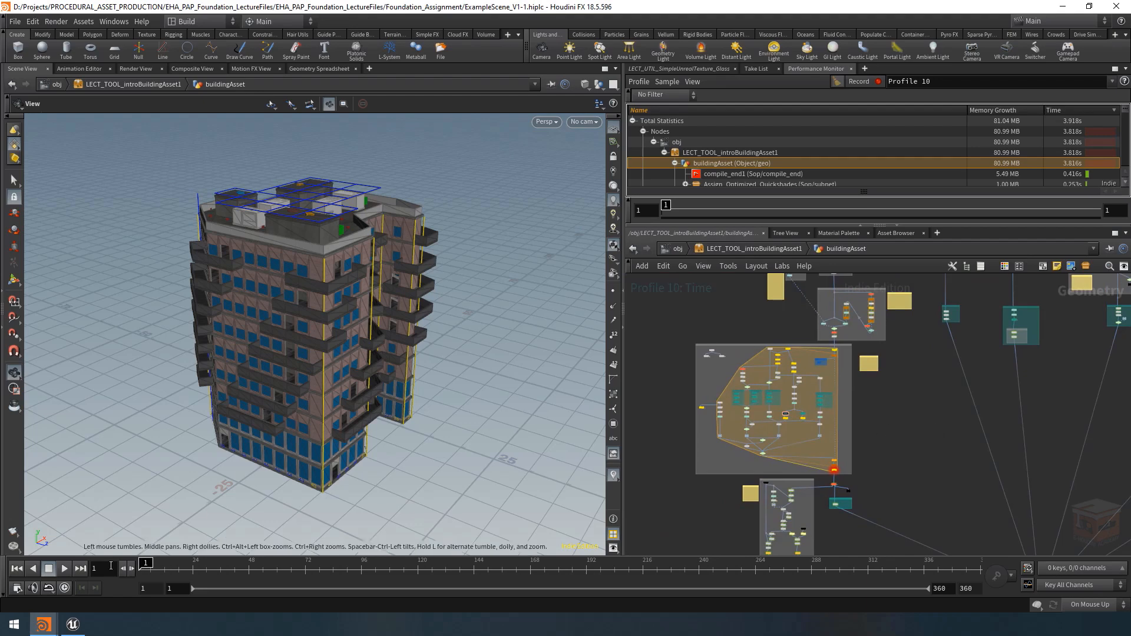
Step: Switch to the Houdini window with Foundation_Scene_Vid29 and examine the tile for-each block in its buildingAsset network
mouse_move(43, 625)
left_click(175, 580)
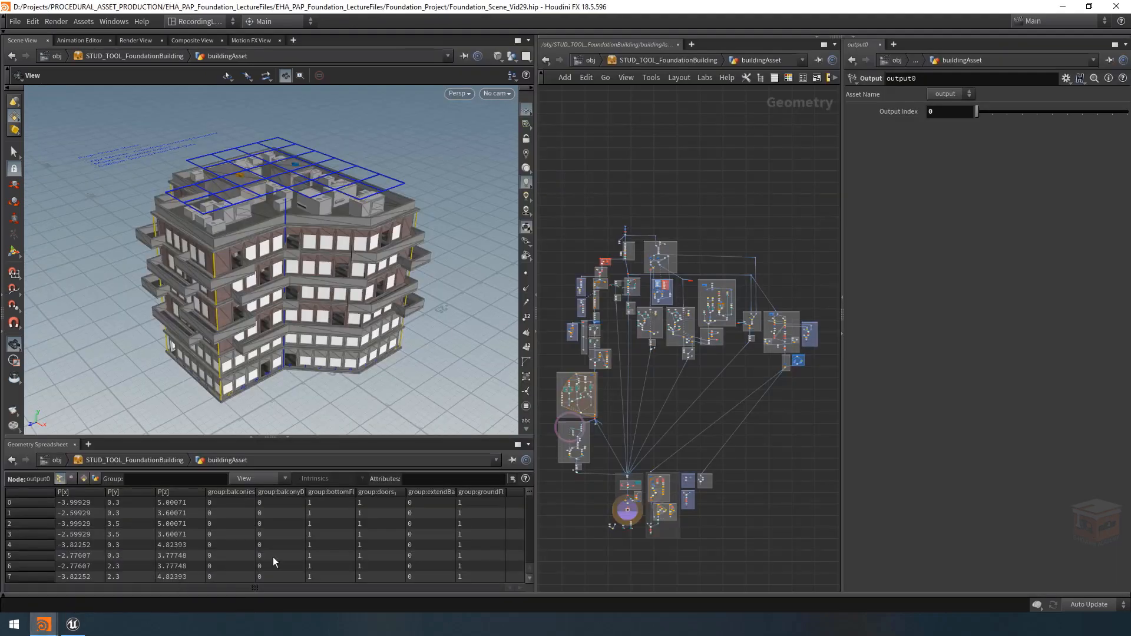
scroll(601, 386, "up", 5)
middle_click_drag(595, 398, 725, 387)
scroll(726, 387, "up", 2)
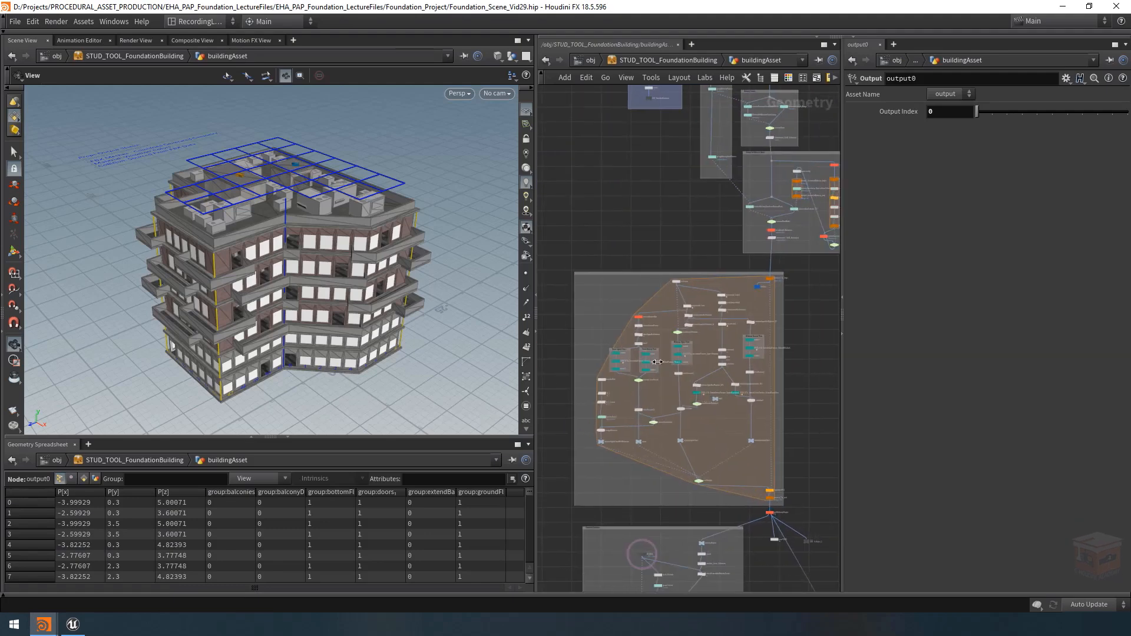
scroll(643, 434, "down", 5)
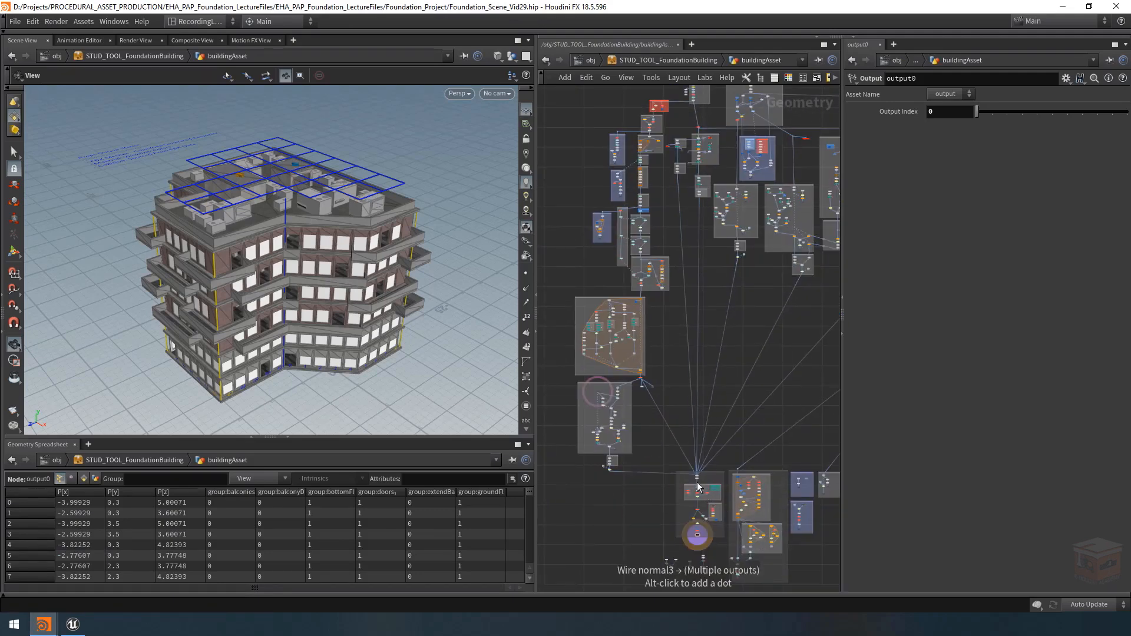
Step: Examine how the tile for-each block connects to the rest of the buildingAsset network
scroll(602, 314, "up", 5)
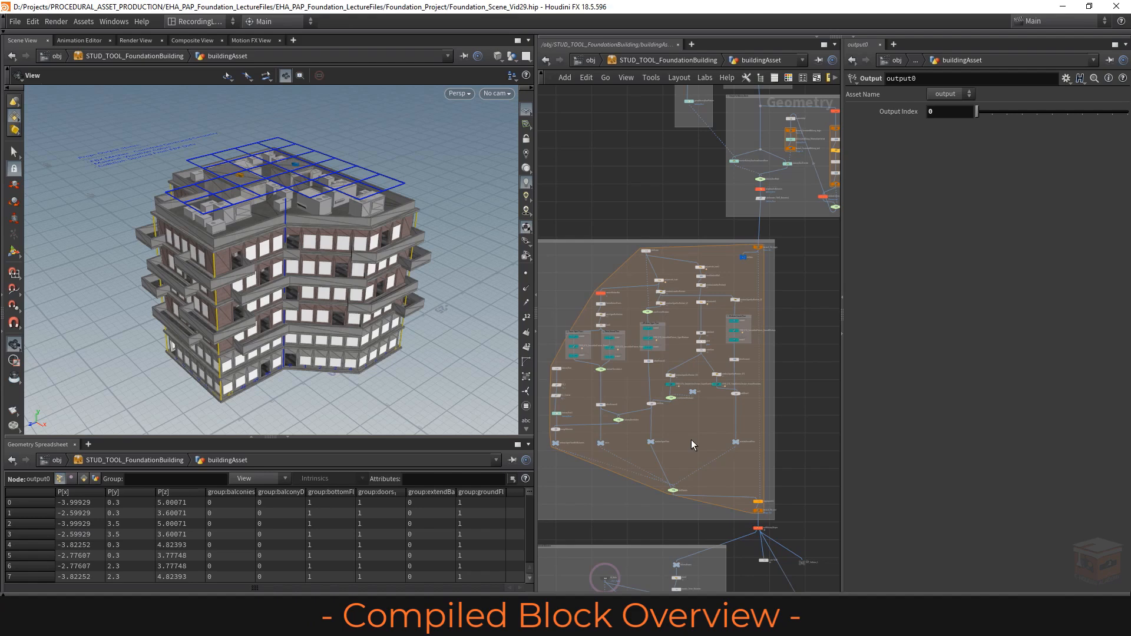
scroll(689, 433, "down", 10)
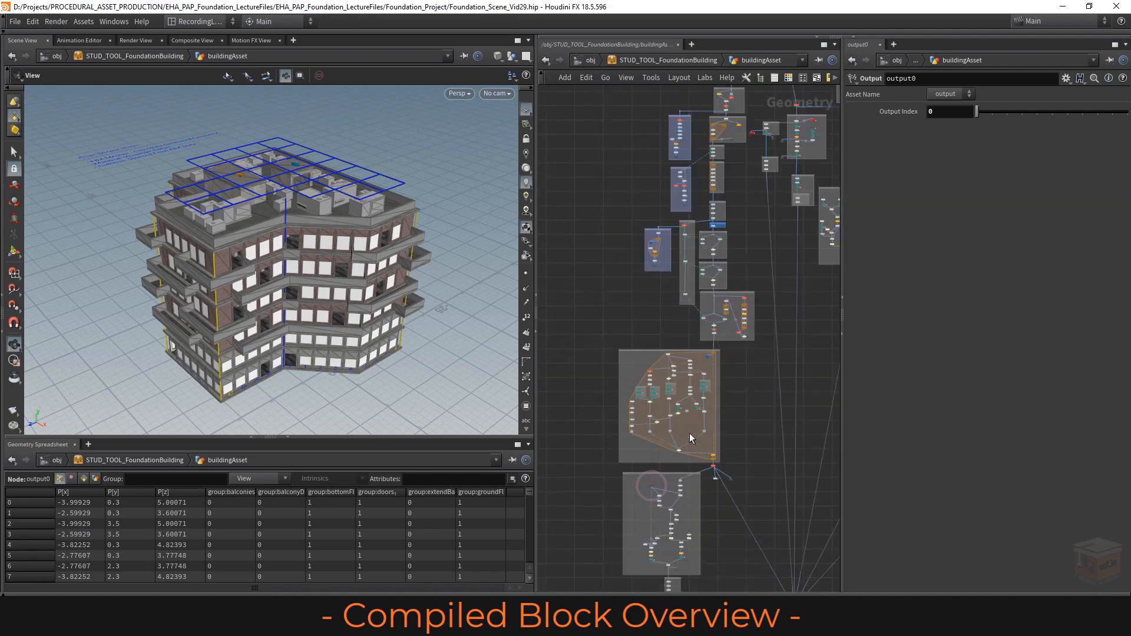
middle_click_drag(651, 414, 755, 425)
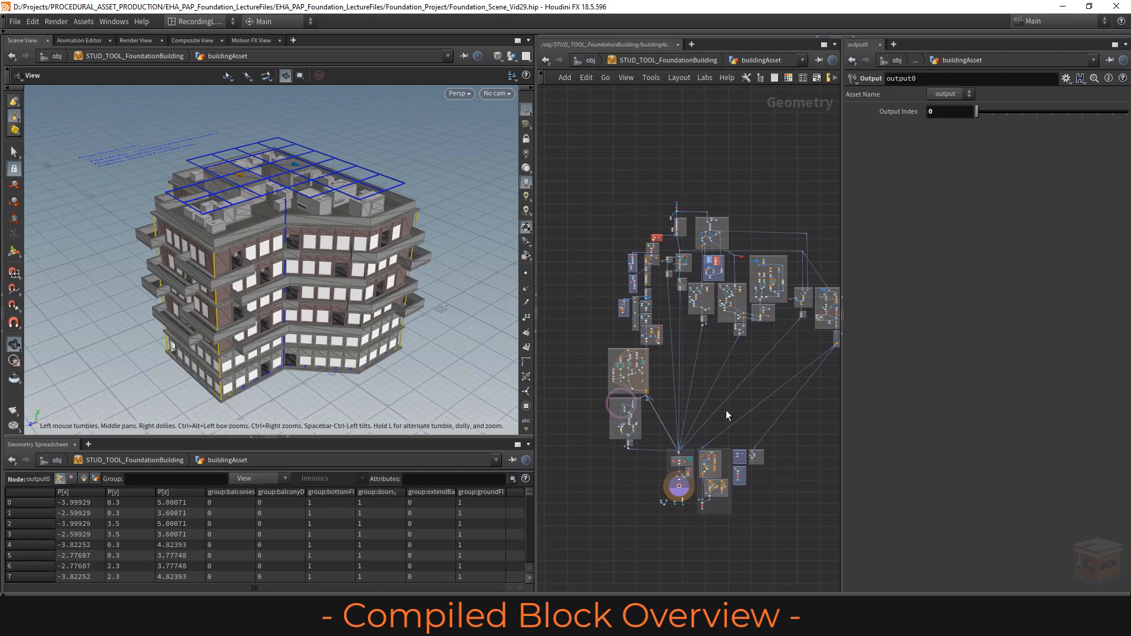
middle_click_drag(744, 376, 716, 379)
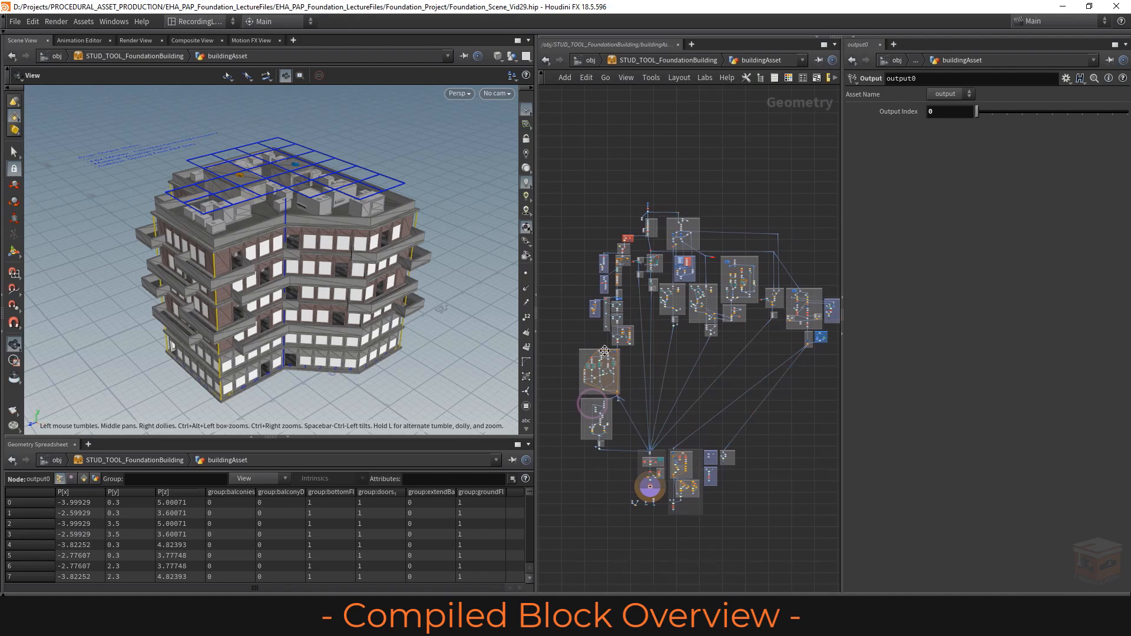
mouse_move(607, 381)
scroll(608, 379, "up", 5)
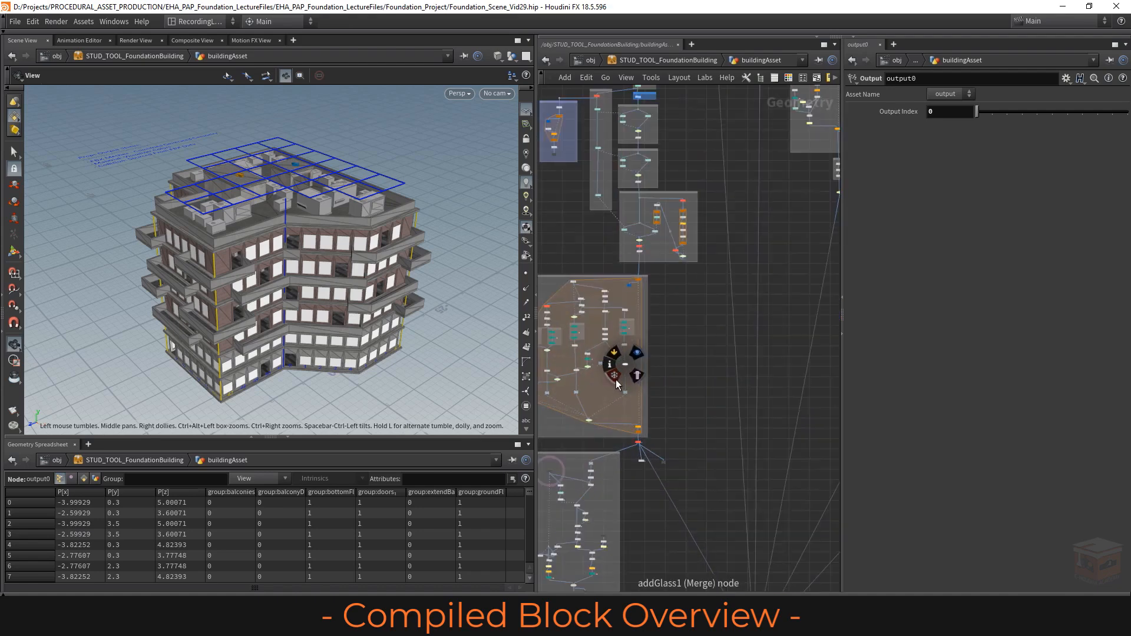
Step: Add a Compiled Block begin and end pair in the empty space beside the tile for-each block
middle_click_drag(662, 407, 688, 389)
scroll(734, 426, "up", 5)
scroll(795, 395, "down", 2)
scroll(705, 363, "up", 1)
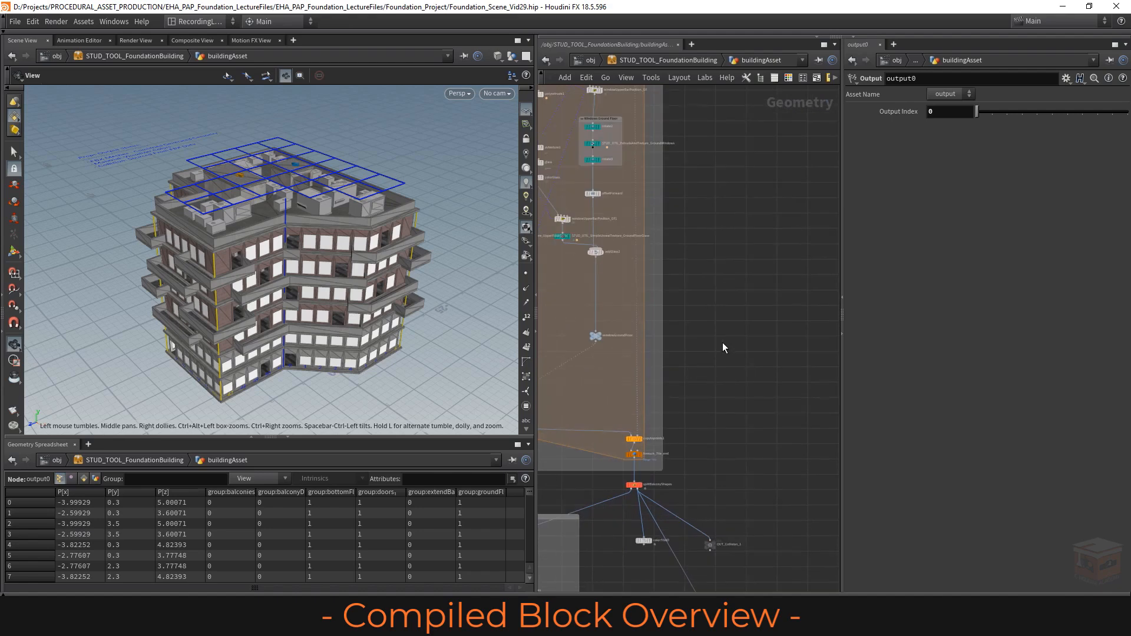
key("Tab")
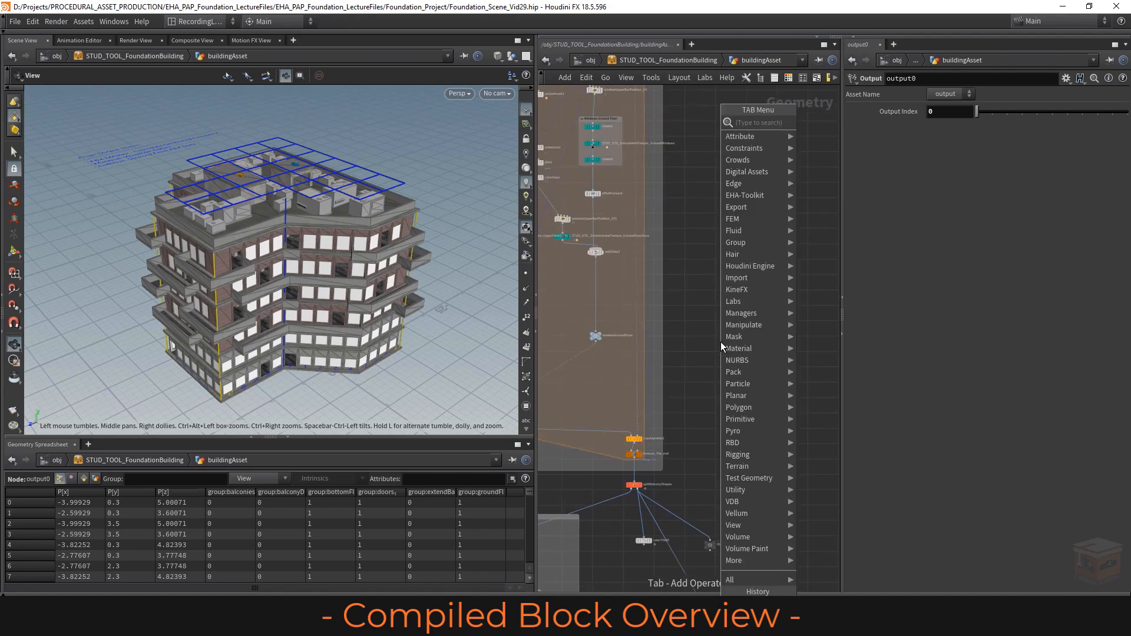
type("compiled")
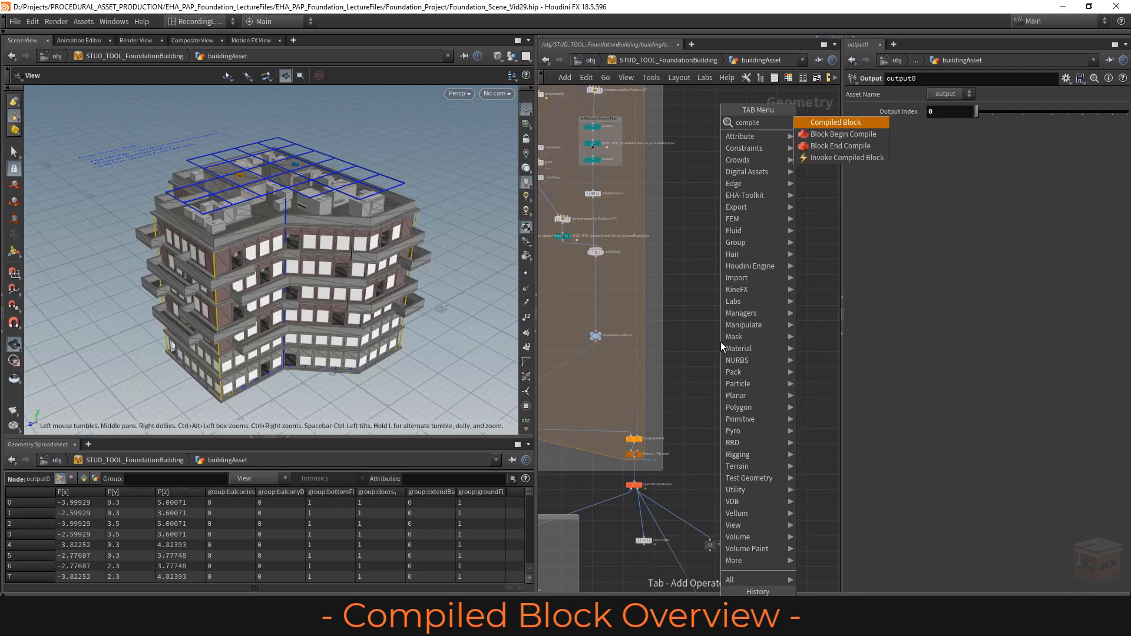
key("Return")
scroll(714, 348, "up", 2)
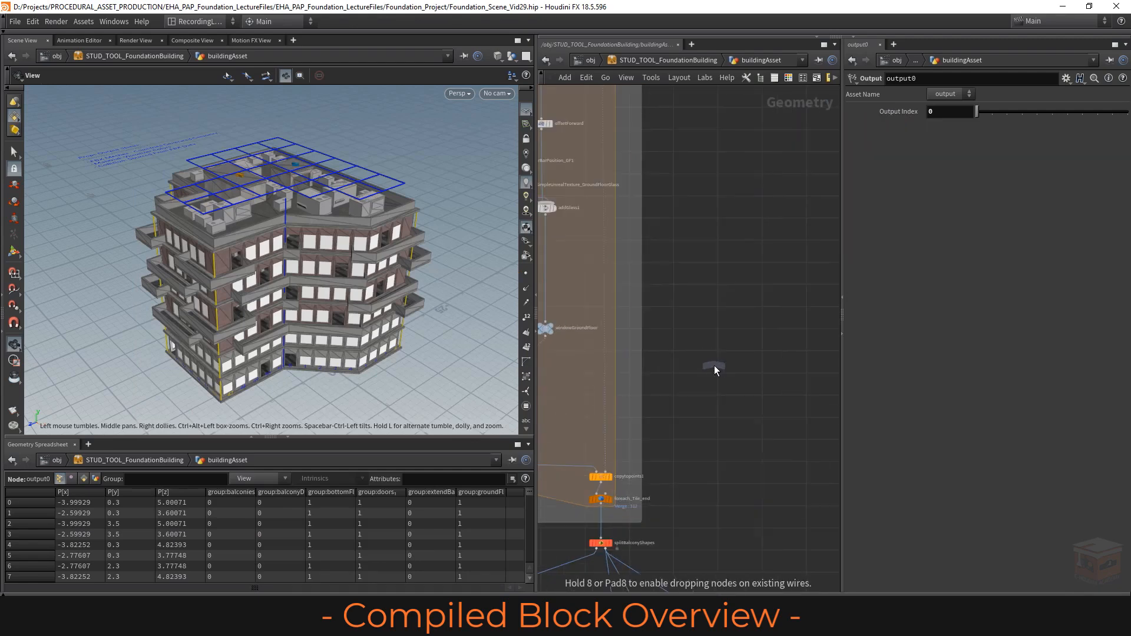
left_click(708, 341)
left_click(718, 389)
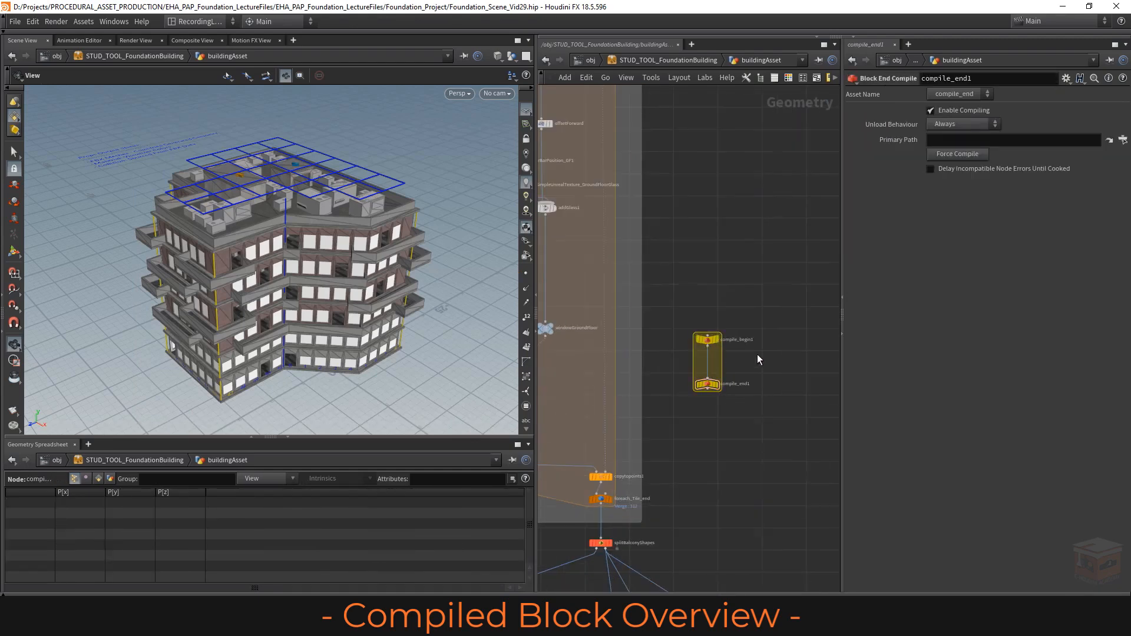
Step: Move compile_begin1 and compile_end1 farther apart to lengthen the empty compiled block
scroll(757, 354, "up", 3)
left_click_drag(652, 418, 653, 482)
left_click(654, 467)
key("Escape")
left_click_drag(733, 306, 581, 514)
left_click_drag(733, 245, 609, 389)
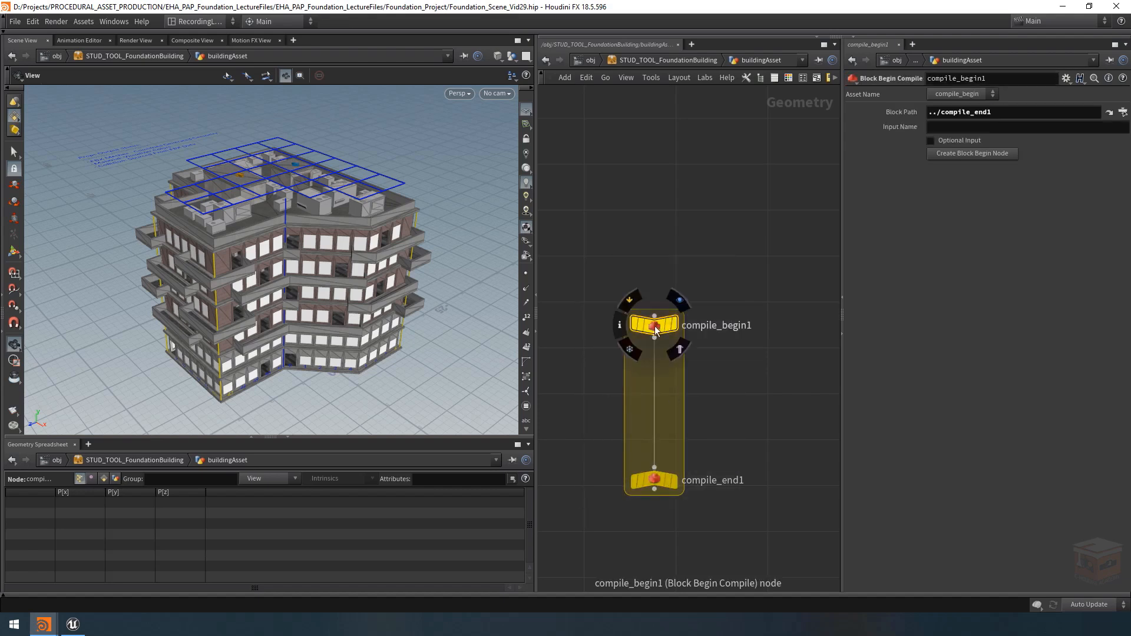
left_click_drag(655, 326, 649, 211)
left_click_drag(654, 480, 650, 473)
scroll(734, 368, "down", 4)
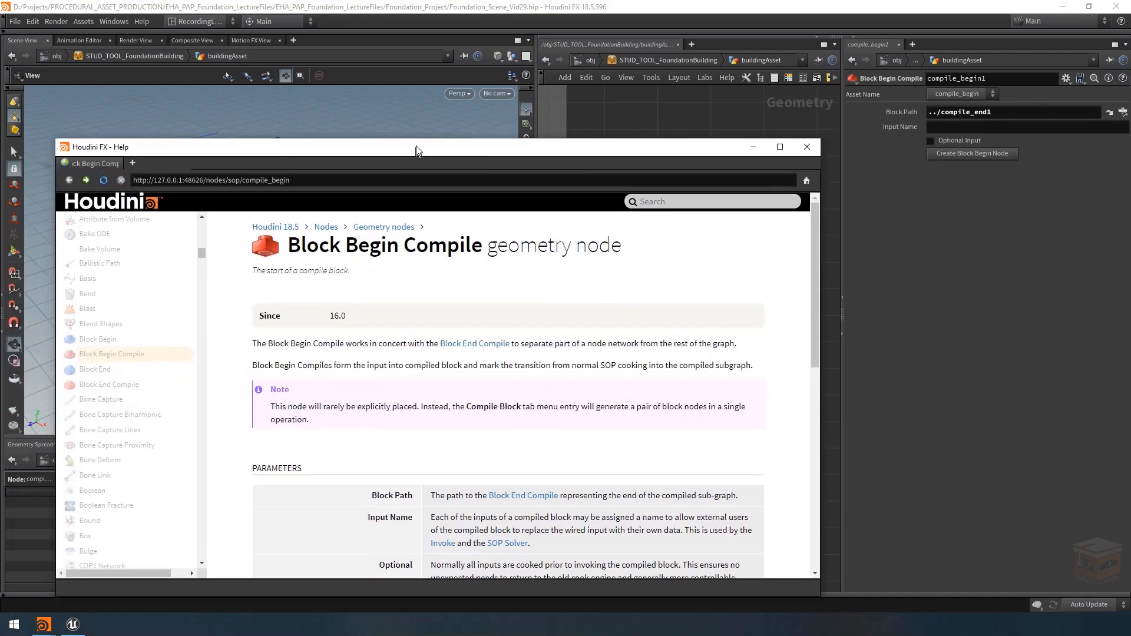
Step: Read the Block Begin Compile help page and follow its link to the Compiled blocks article
left_click_drag(415, 147, 408, 98)
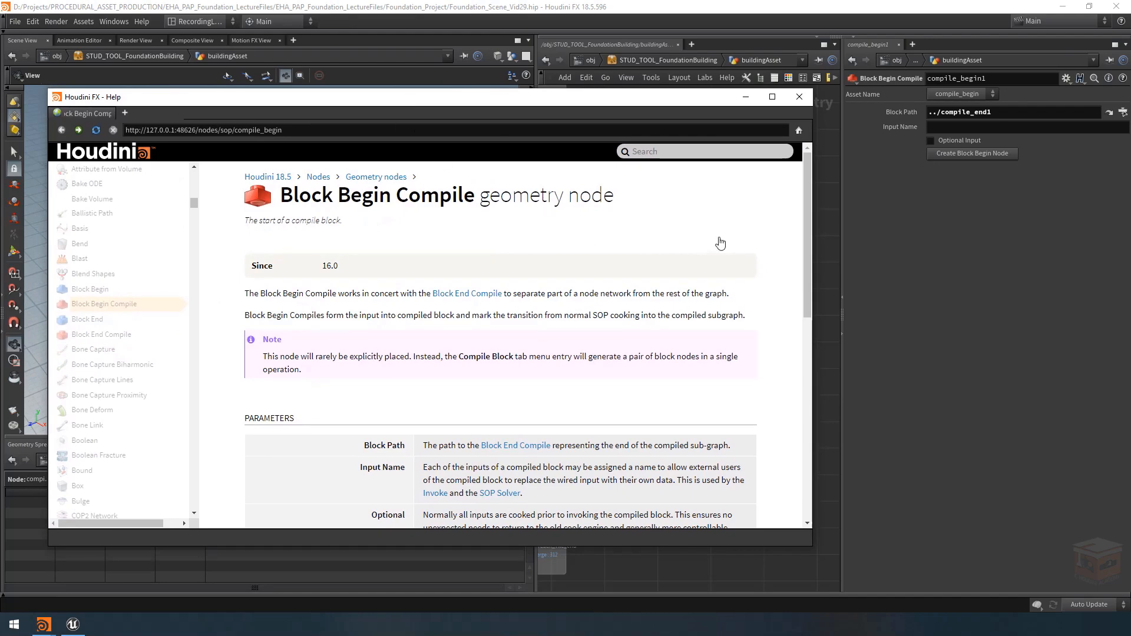
left_click_drag(806, 227, 780, 383)
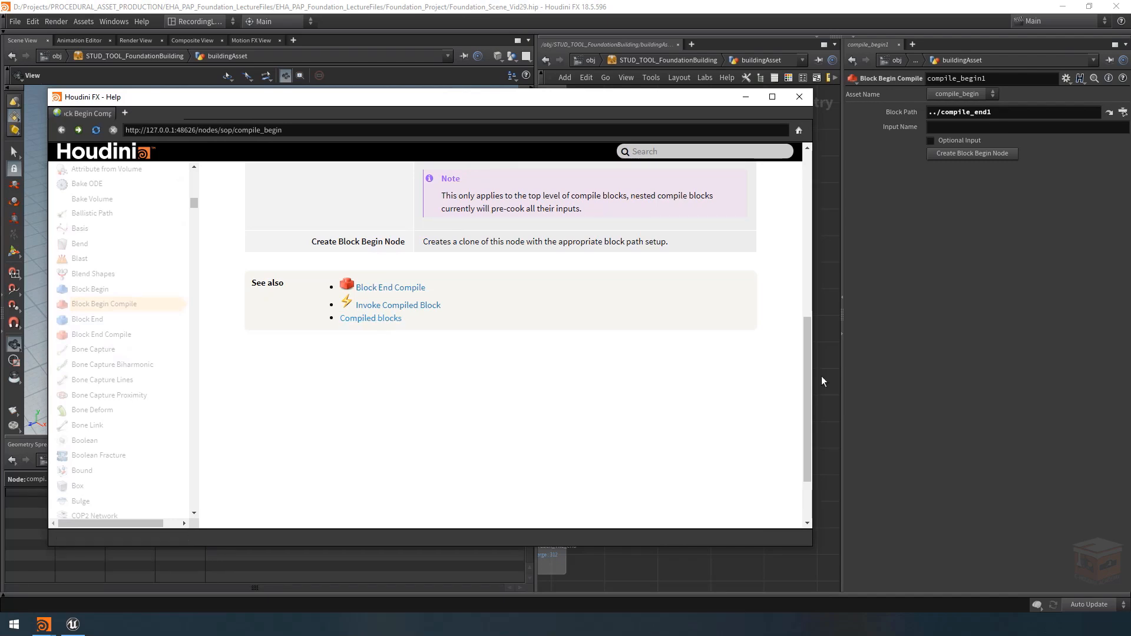
left_click_drag(727, 97, 305, 112)
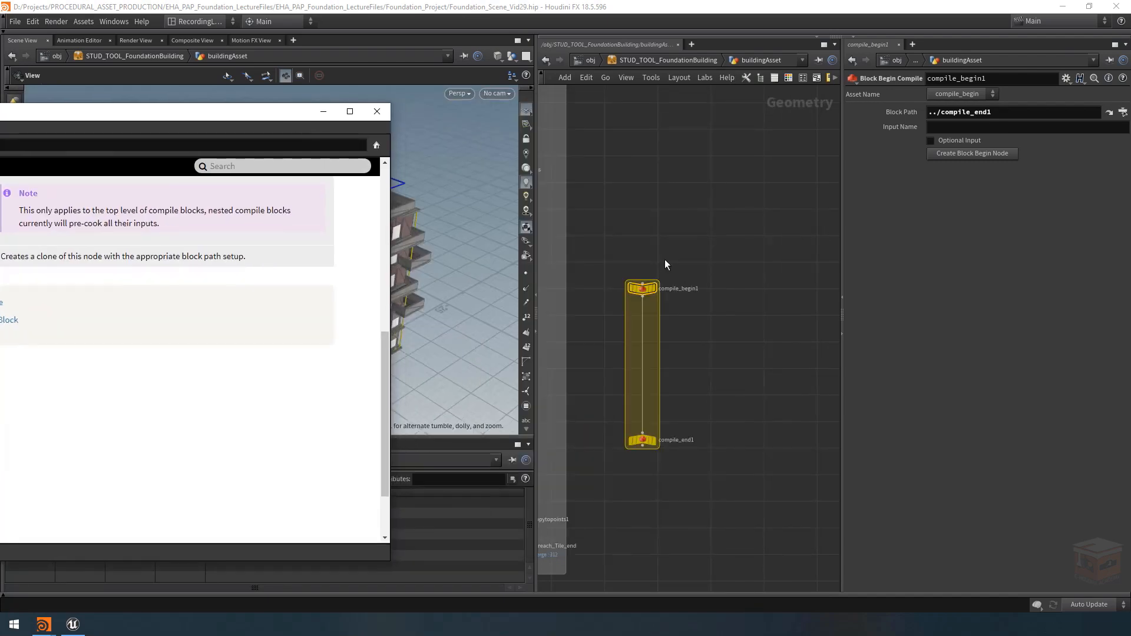
mouse_move(644, 304)
left_click_drag(247, 113, 688, 99)
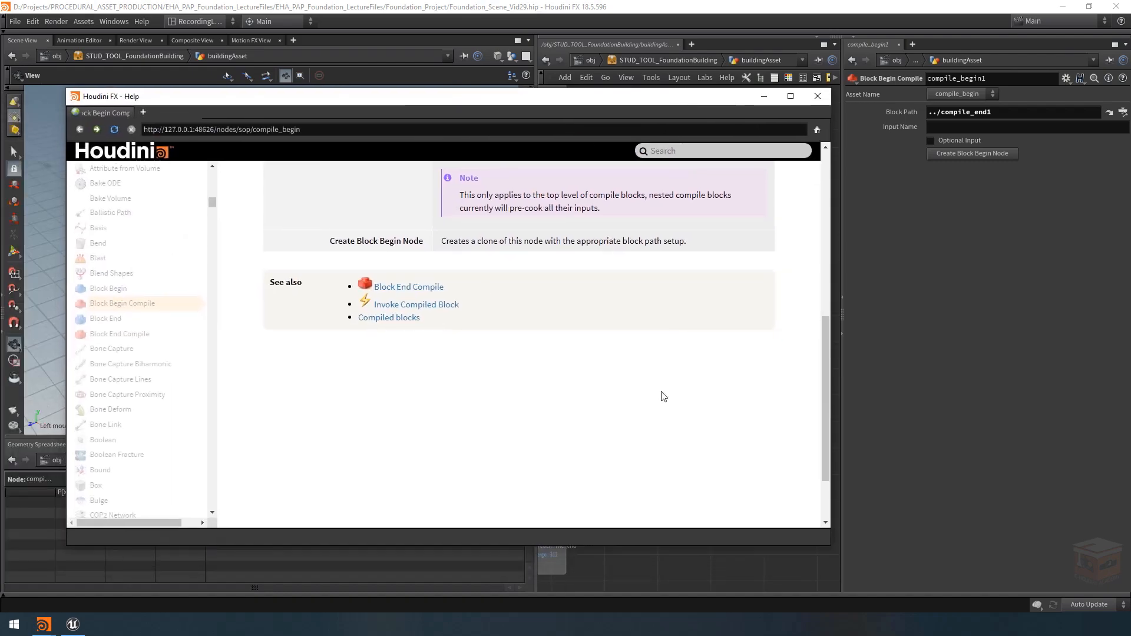
left_click_drag(826, 385, 825, 223)
scroll(806, 353, "down", 4)
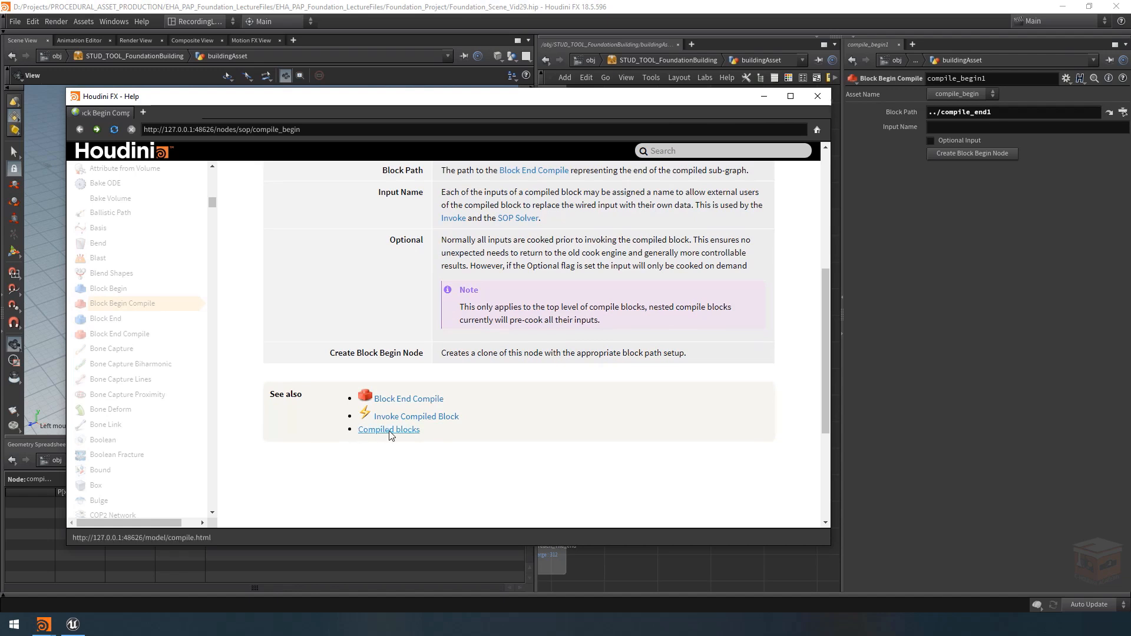
left_click(389, 430)
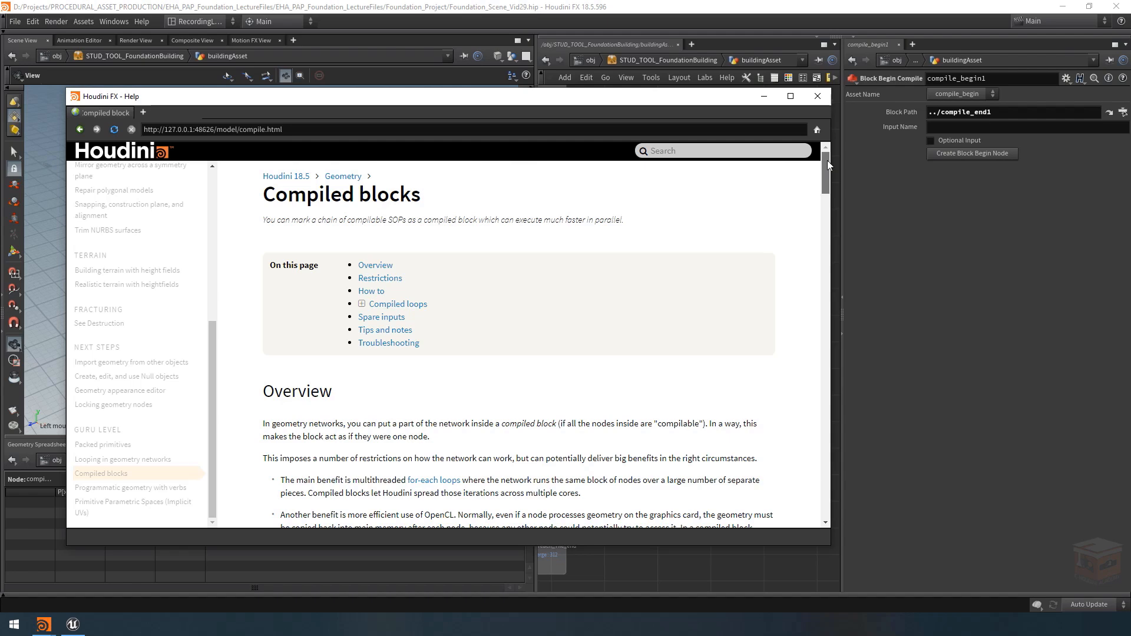
Step: Read the Restrictions section of the Compiled blocks help, focusing on the rule about only "compile-able" nodes
left_click_drag(829, 173, 829, 224)
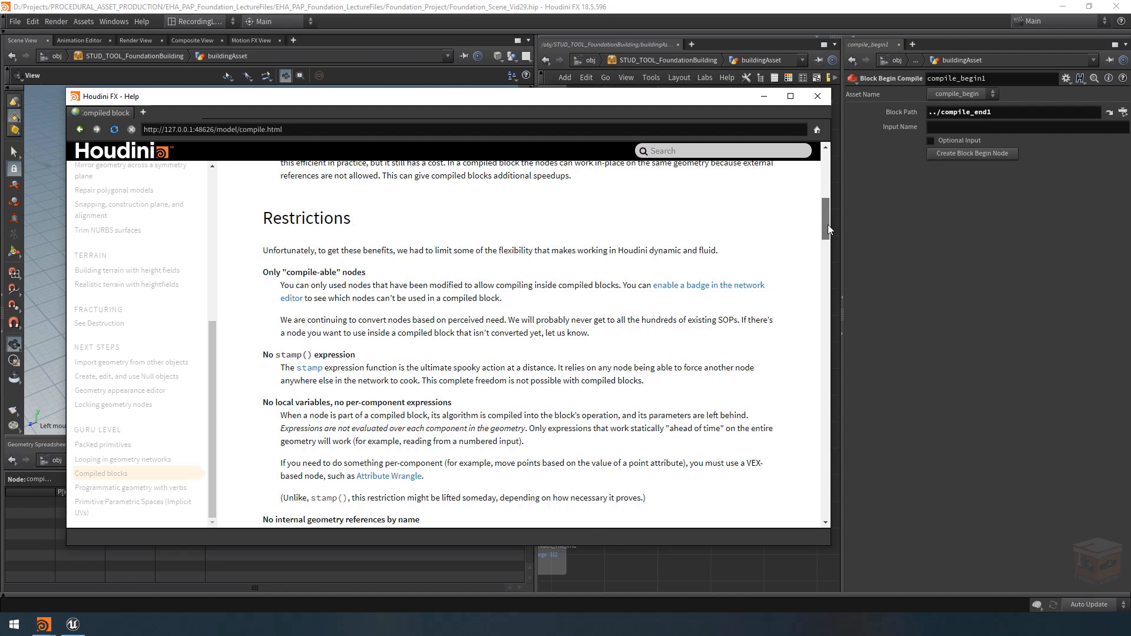
left_click_drag(828, 224, 829, 220)
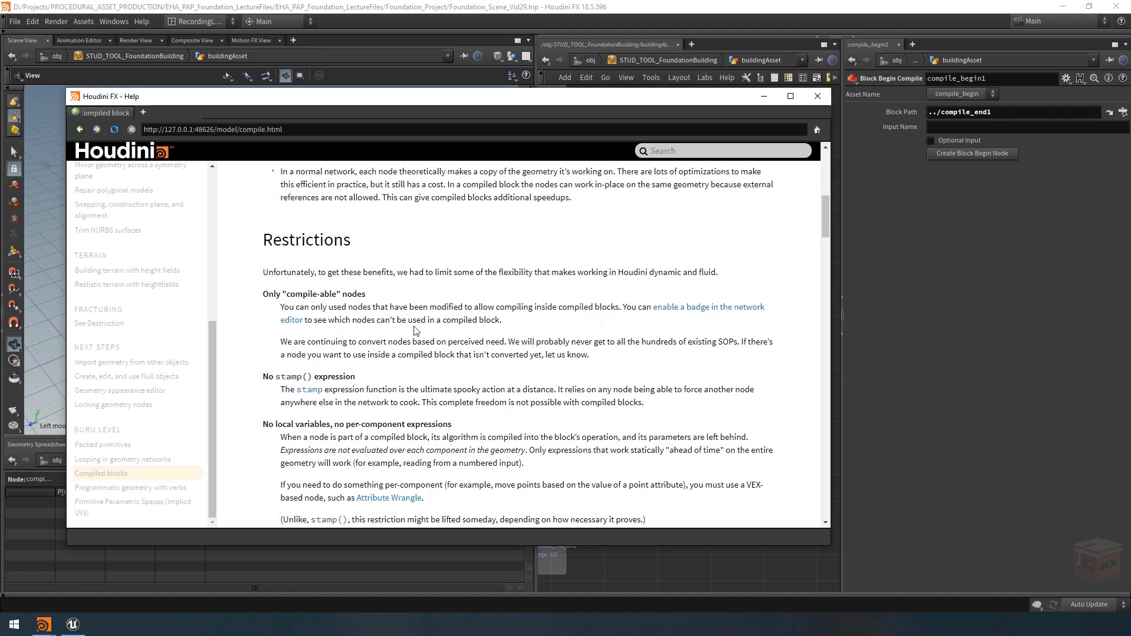
scroll(454, 266, "up", 1)
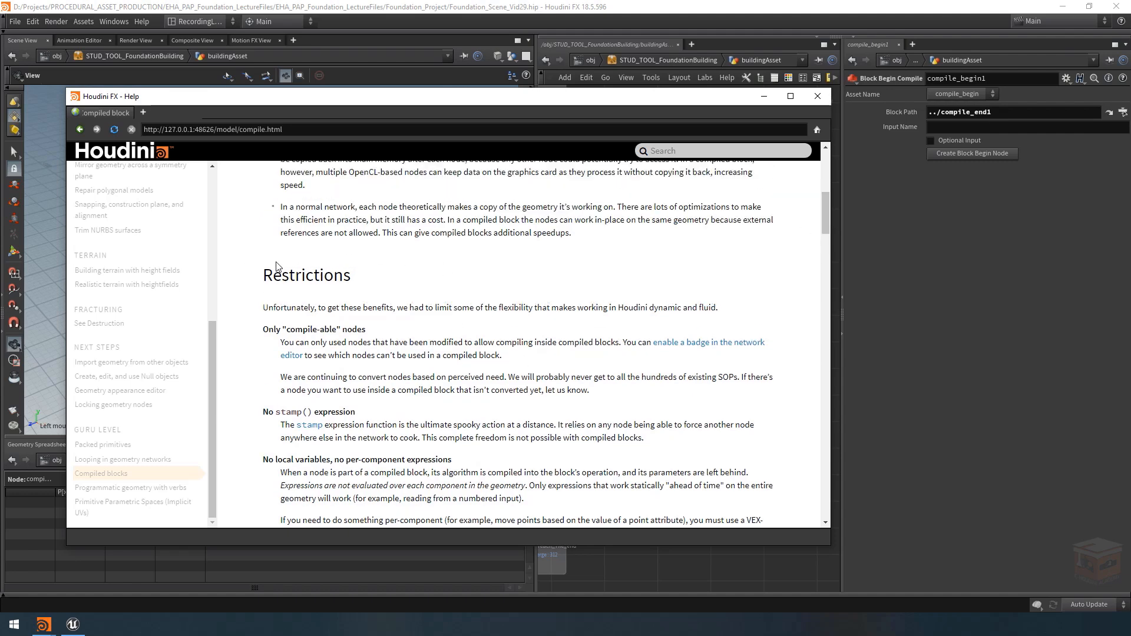
double_click(283, 279)
left_click(412, 280)
scroll(334, 357, "down", 1)
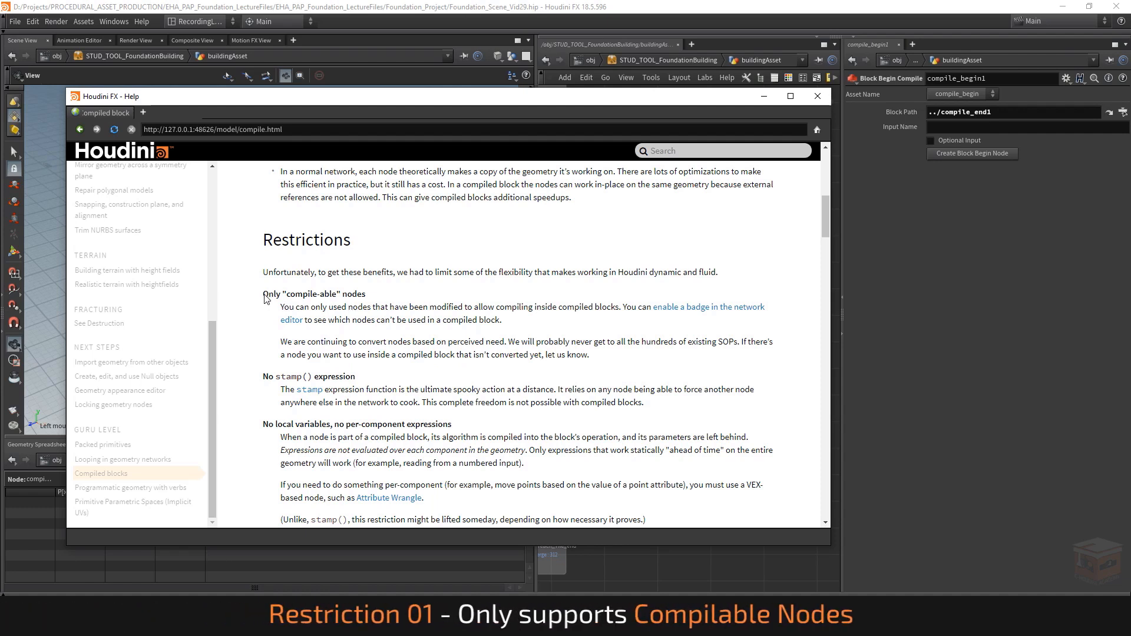
left_click_drag(265, 298, 370, 299)
left_click(423, 294)
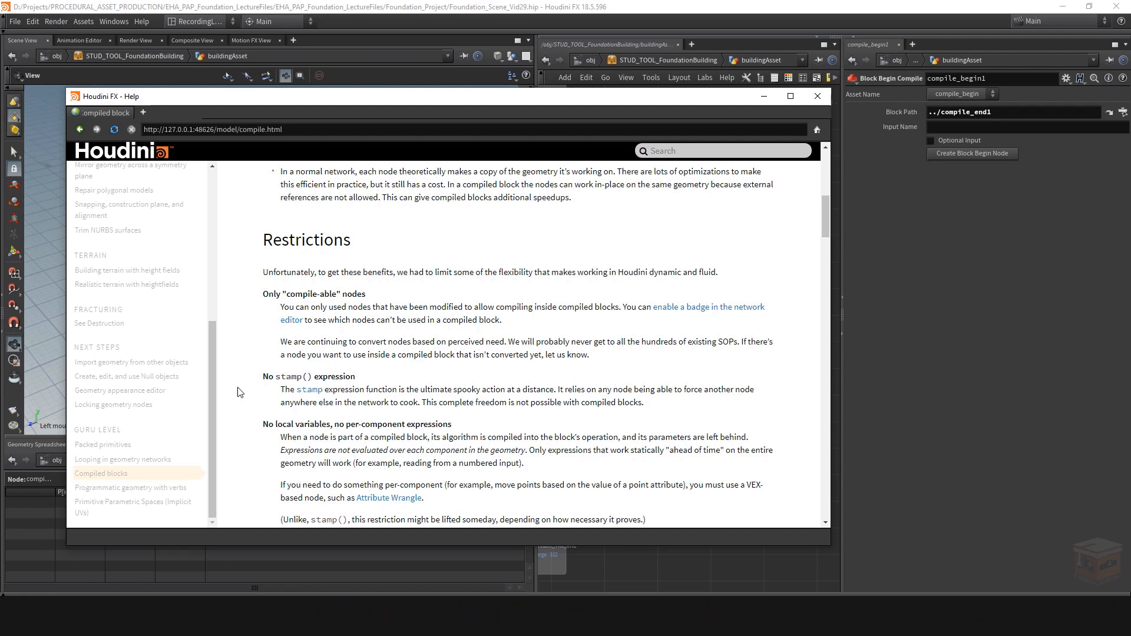
Step: Read the Compiled blocks restrictions on stamp() expressions and on local variables and per-component expressions
left_click_drag(265, 377, 353, 380)
left_click(435, 379)
scroll(616, 338, "down", 3)
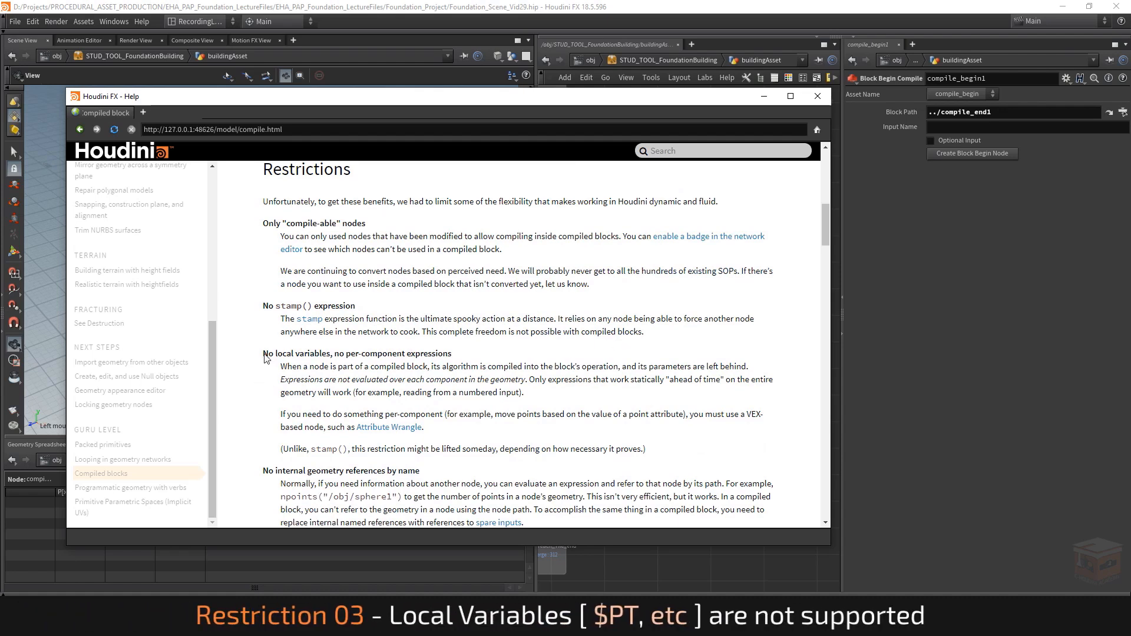
left_click_drag(334, 357, 453, 360)
left_click(515, 357)
scroll(542, 346, "down", 2)
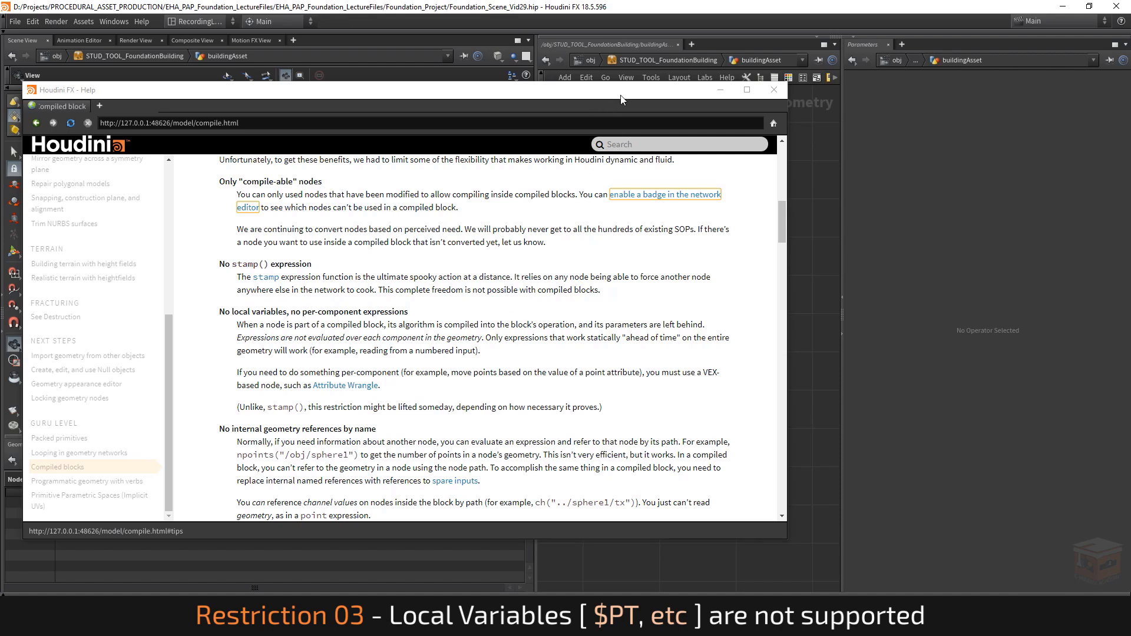
Step: Set the help window aside, add a Grid node above compile_begin1, and wire it into the compiled block
left_click_drag(621, 97, 0, 111)
left_click(662, 259)
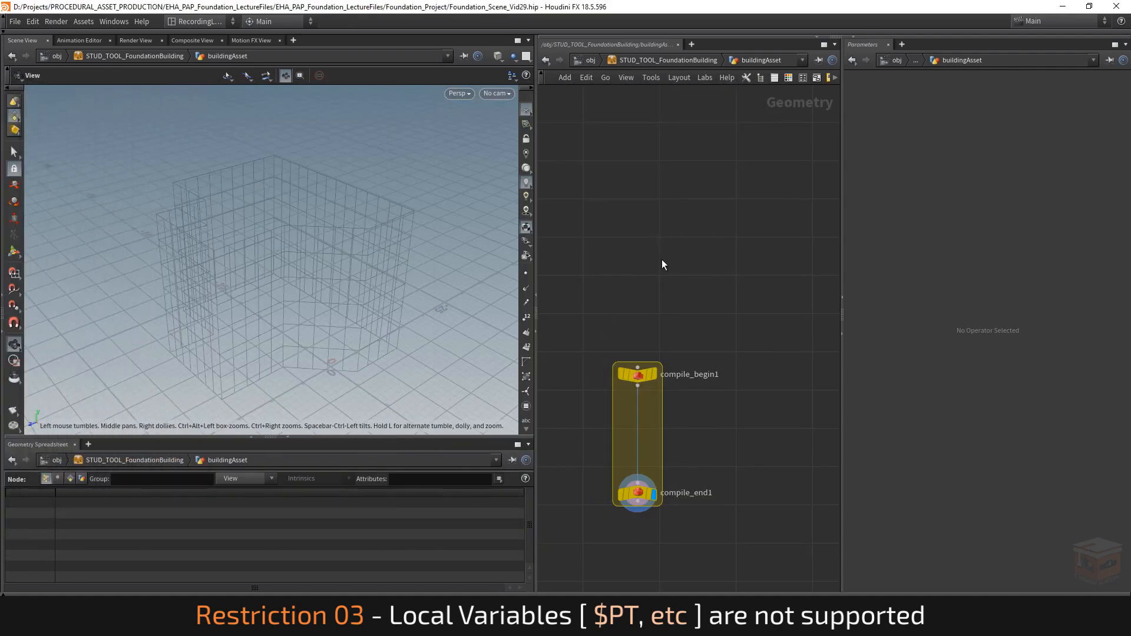
mouse_move(719, 408)
middle_mouse_down()
mouse_move(677, 377)
mouse_move(715, 373)
mouse_move(737, 404)
middle_mouse_up()
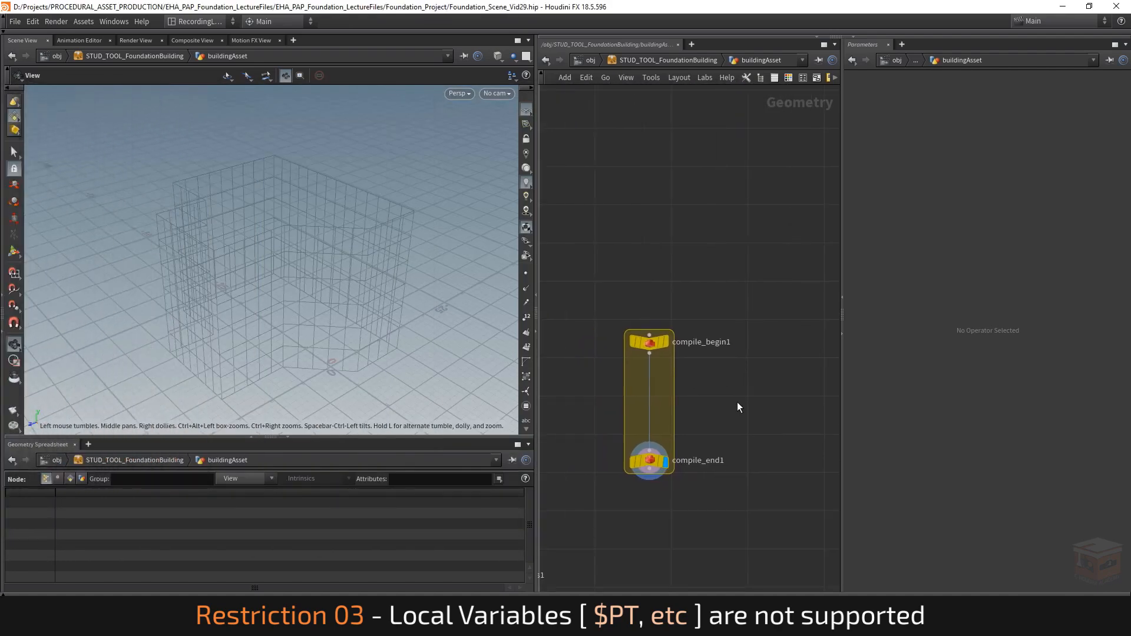
key("Tab")
type("null")
key("Return")
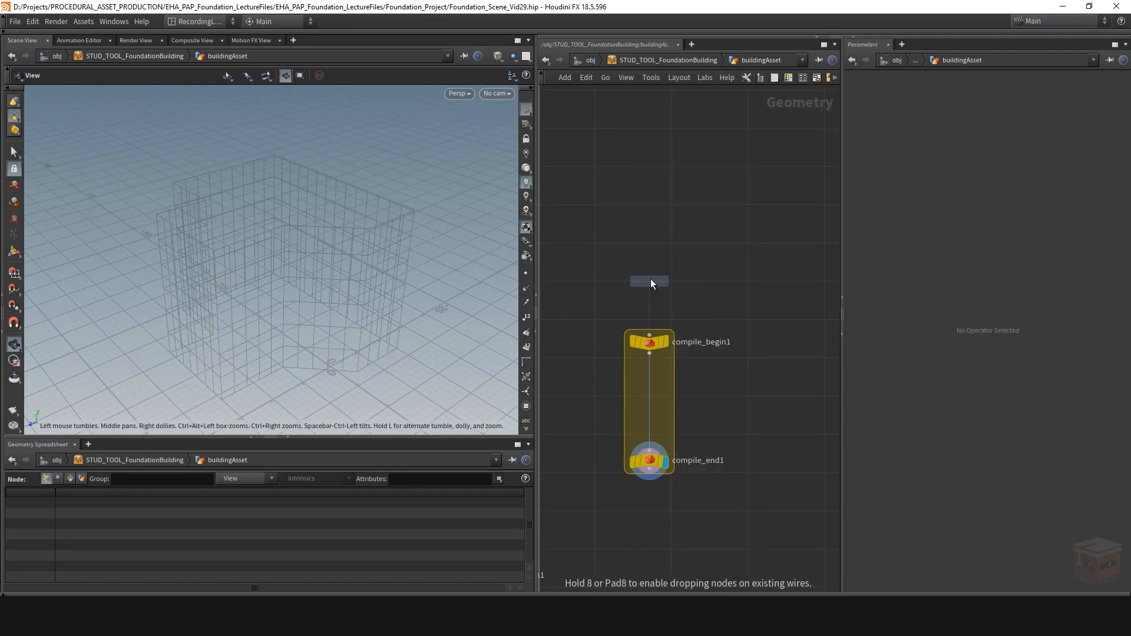
left_click(652, 282)
left_click(649, 289)
left_click(649, 334)
left_click(655, 462)
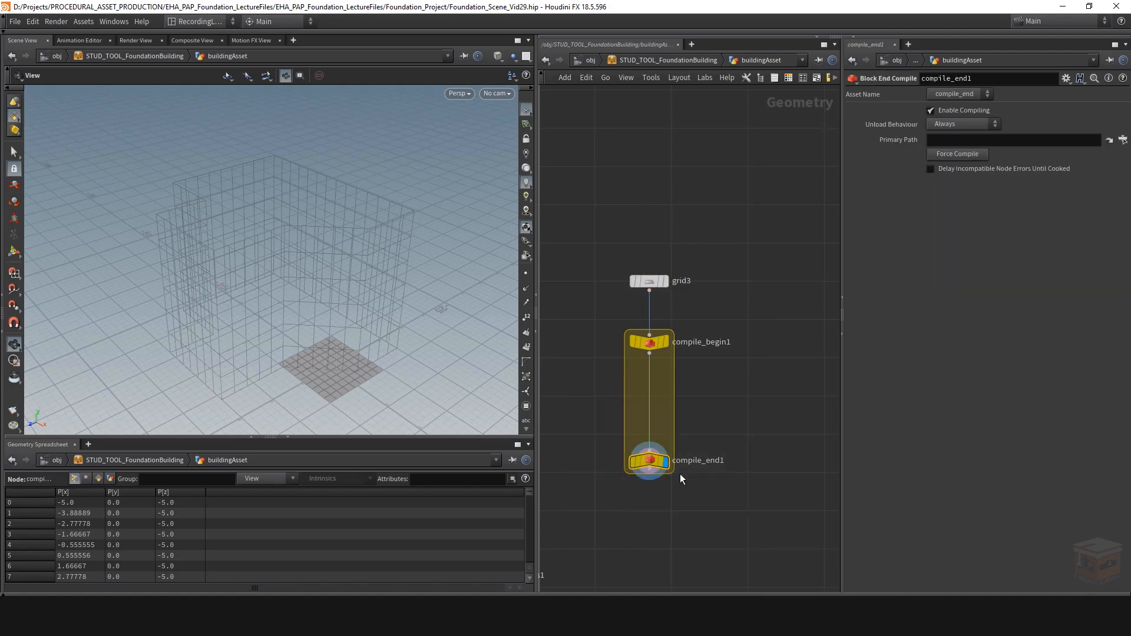
Step: Hide the ghosted building geometry in the viewport and center the view on the compiled block's grid
middle_click_drag(742, 408, 734, 391)
left_click(512, 61)
left_click(512, 59)
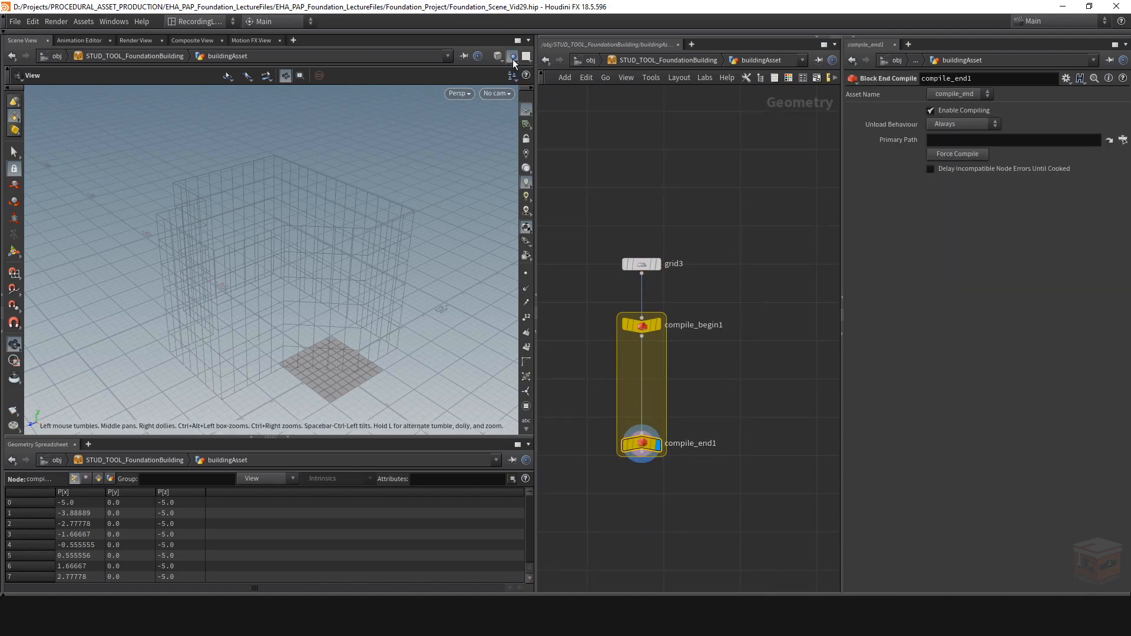
left_click(660, 462)
left_click(660, 462)
scroll(317, 341, "up", 5)
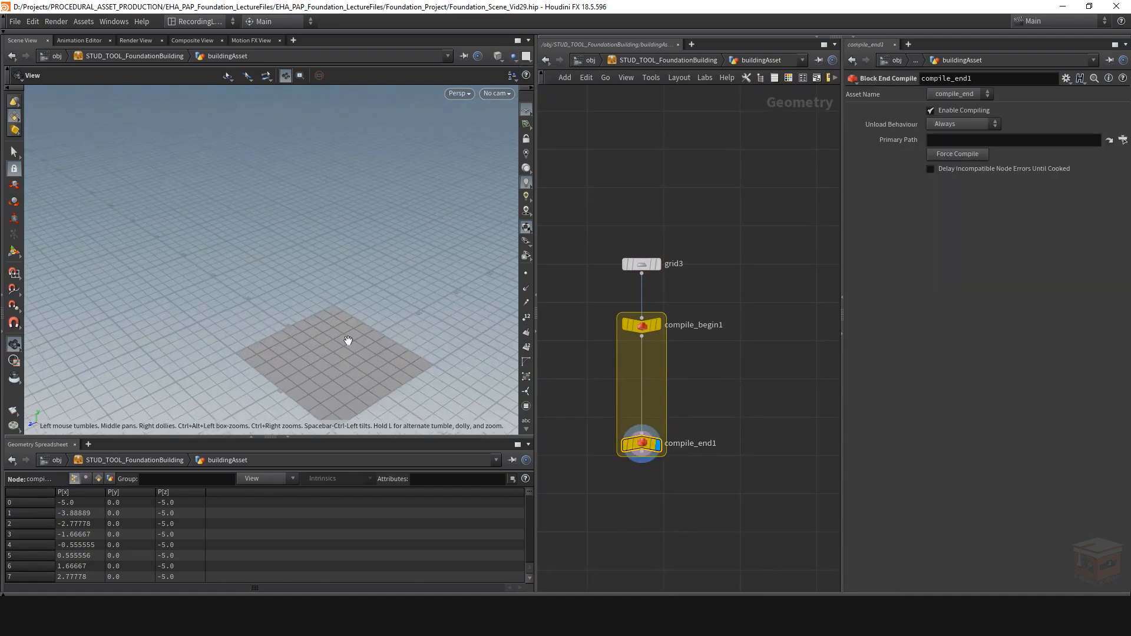
middle_click_drag(348, 340, 314, 283)
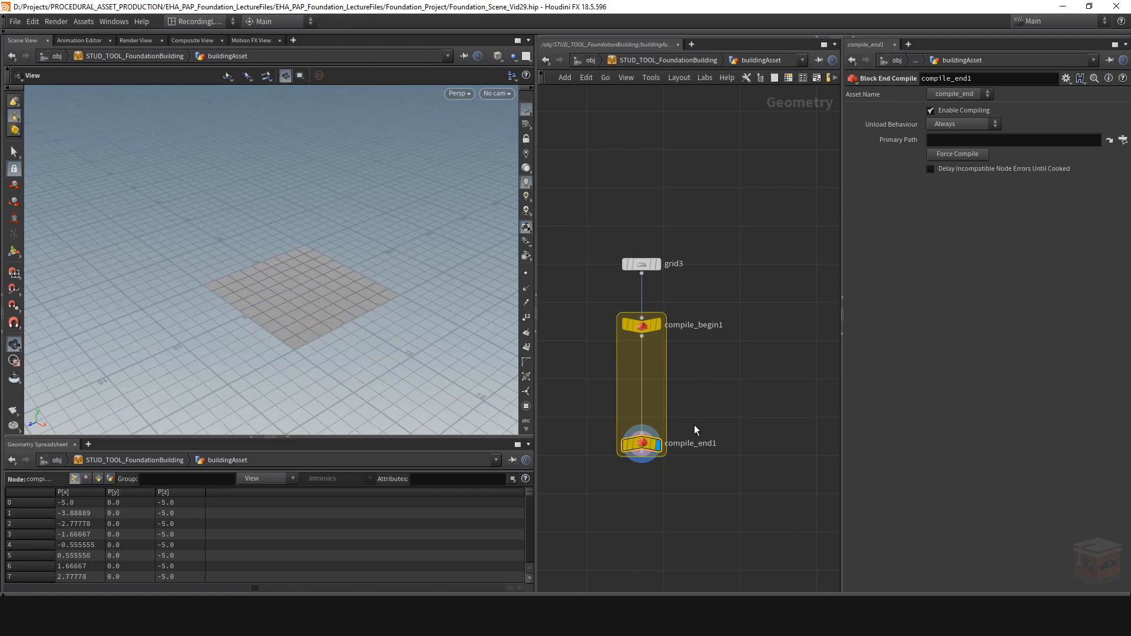
Step: Add an Attribute Create node to the compiled block, between compile_begin1 and compile_end1, and line it up with them
middle_click_drag(694, 425, 697, 399)
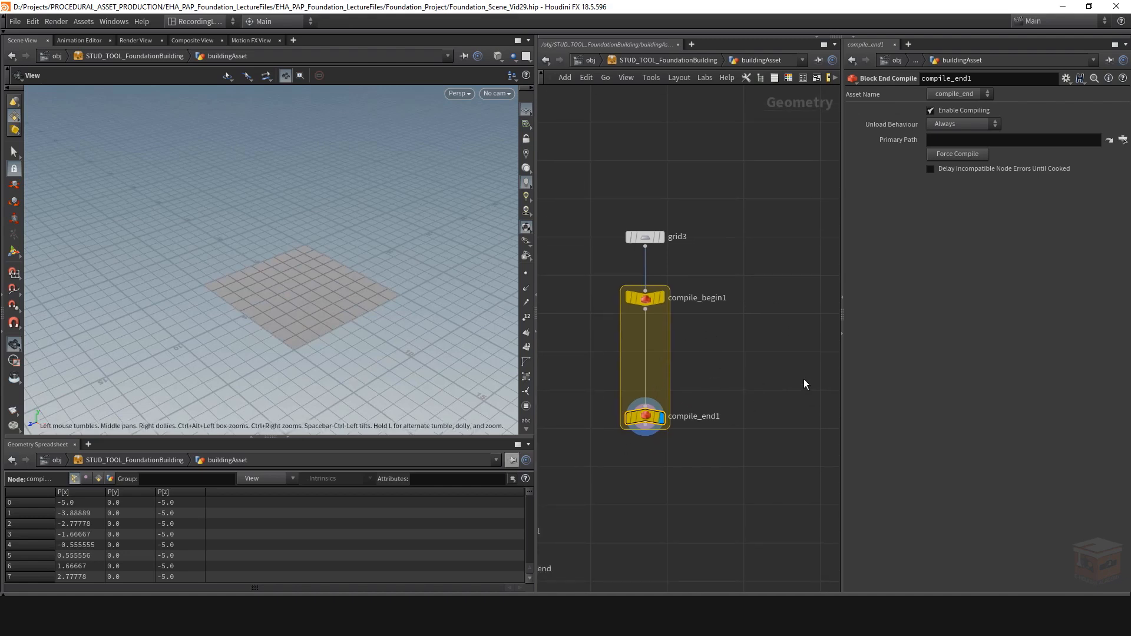
middle_click_drag(719, 355, 720, 356)
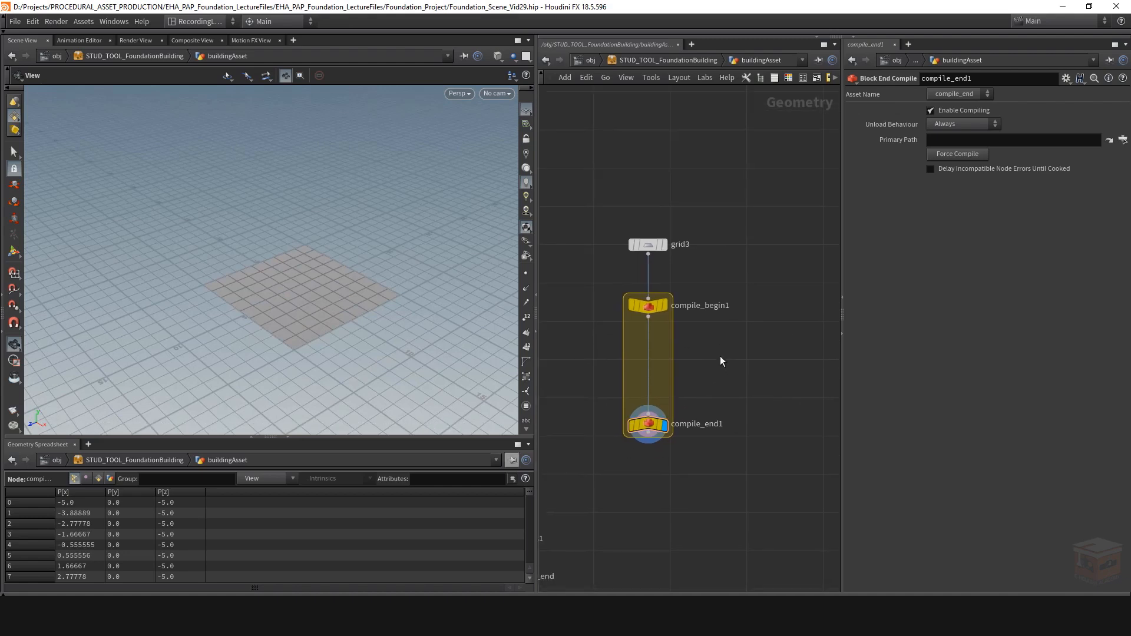
key("Tab")
type("attribcr")
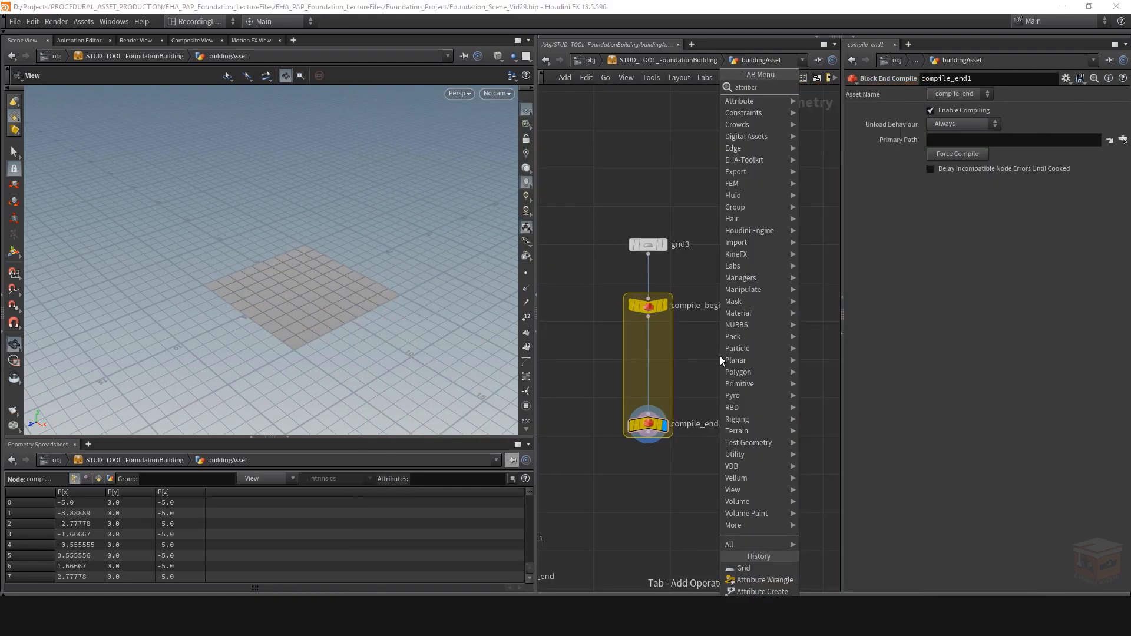
key("Return")
left_click(720, 356)
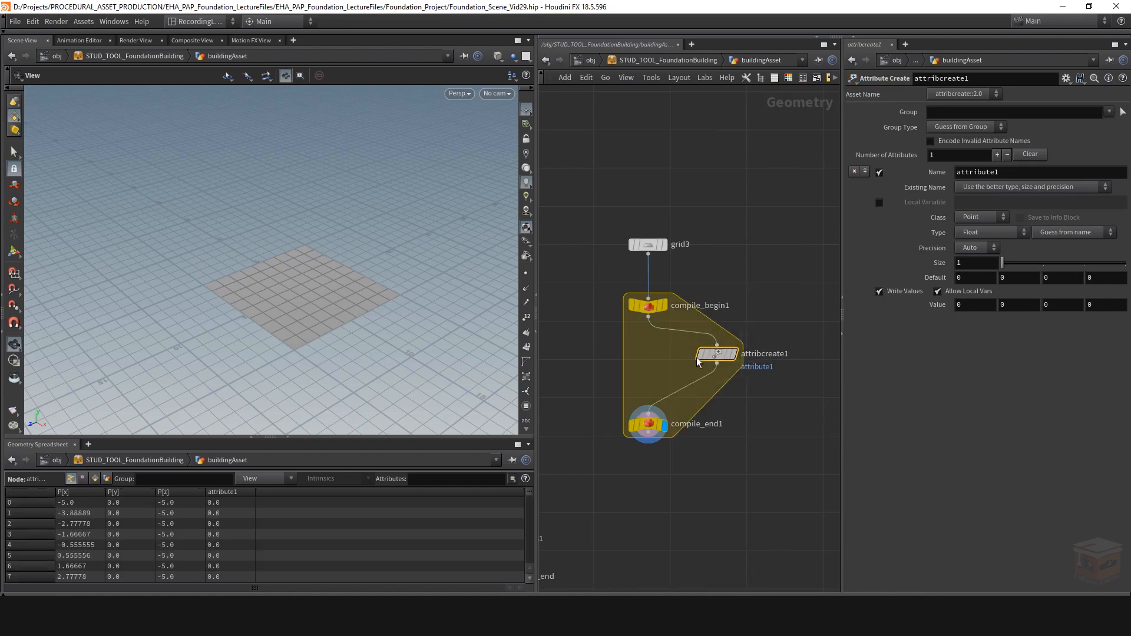
left_click_drag(714, 354, 650, 364)
mouse_move(664, 362)
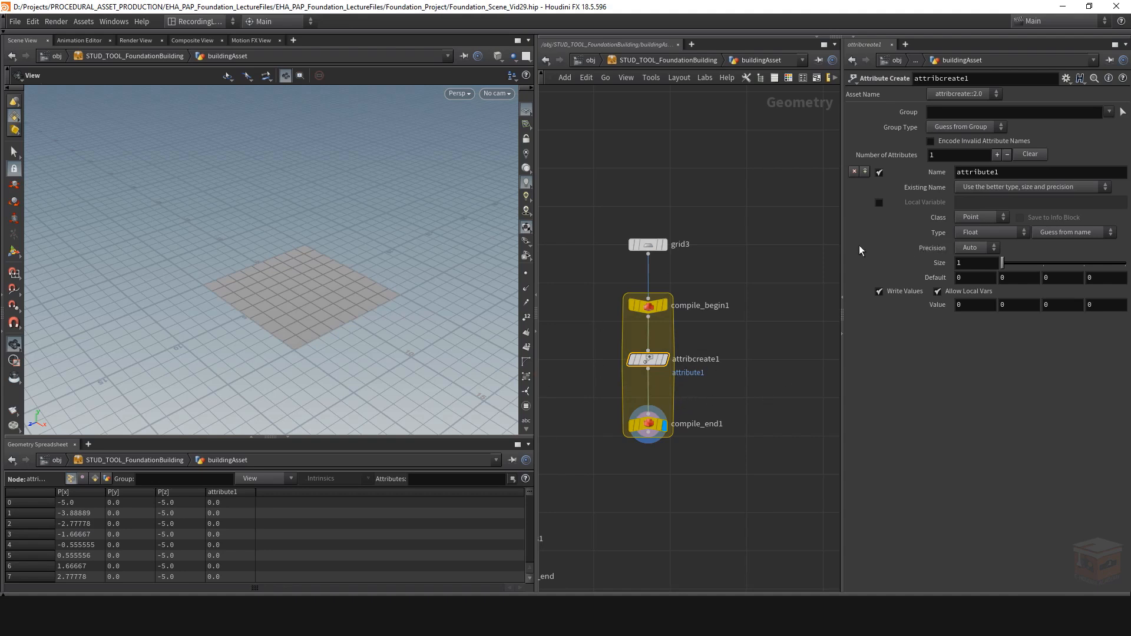
Step: Widen the parameter pane and set the first value component of attribute1 on attribcreate1 to $PT
left_click_drag(842, 245, 705, 241)
left_click(841, 172)
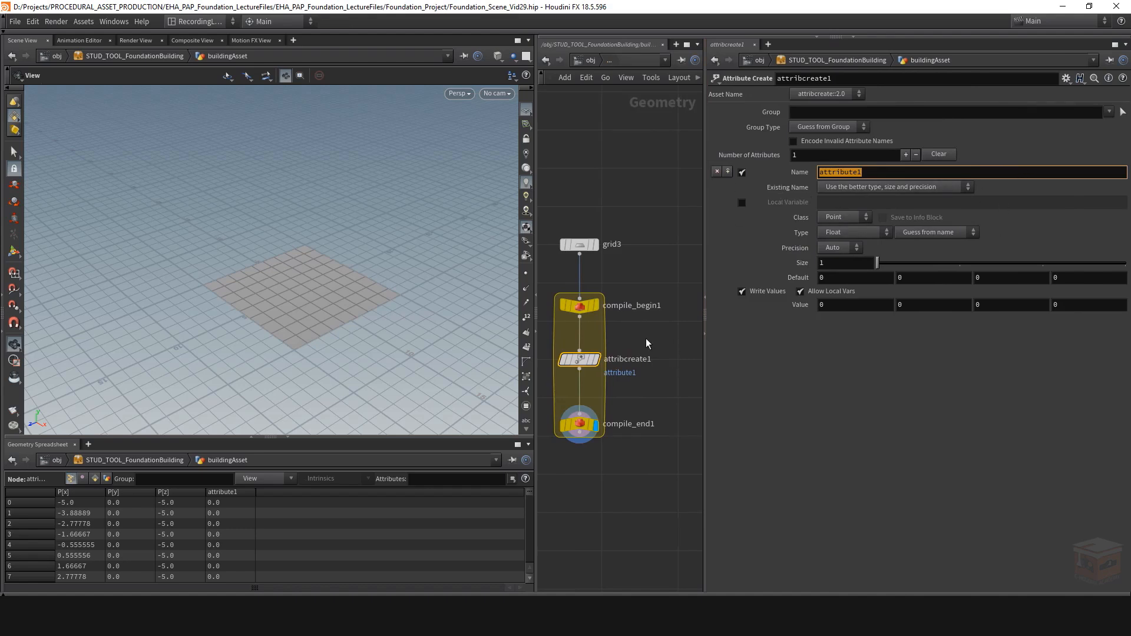
middle_click_drag(645, 338, 658, 335)
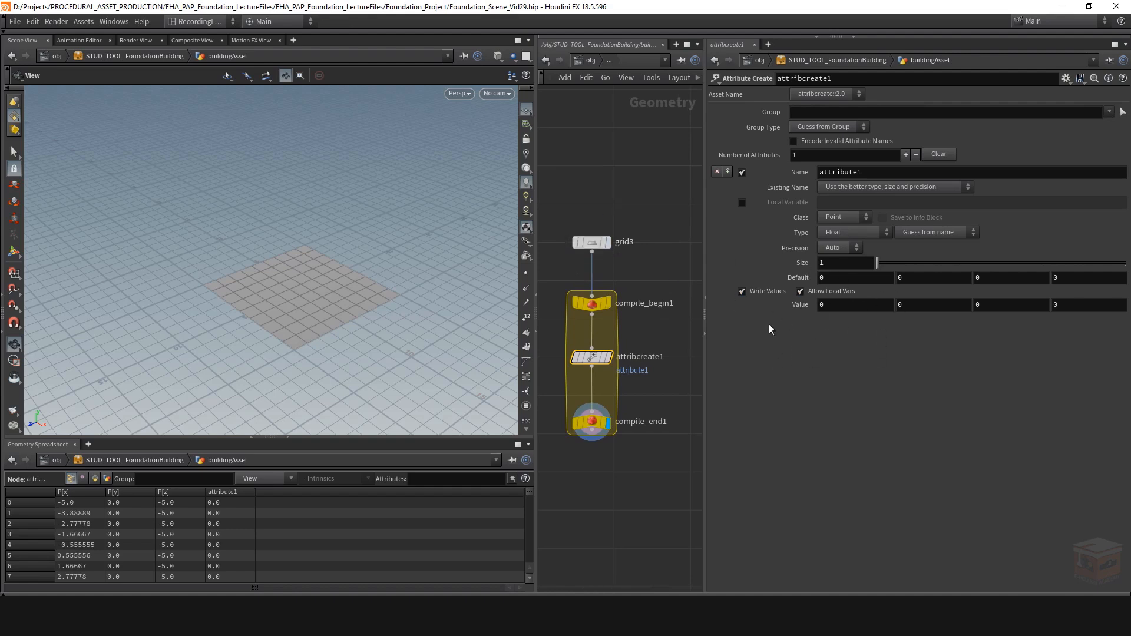
double_click(844, 305)
type("$PT")
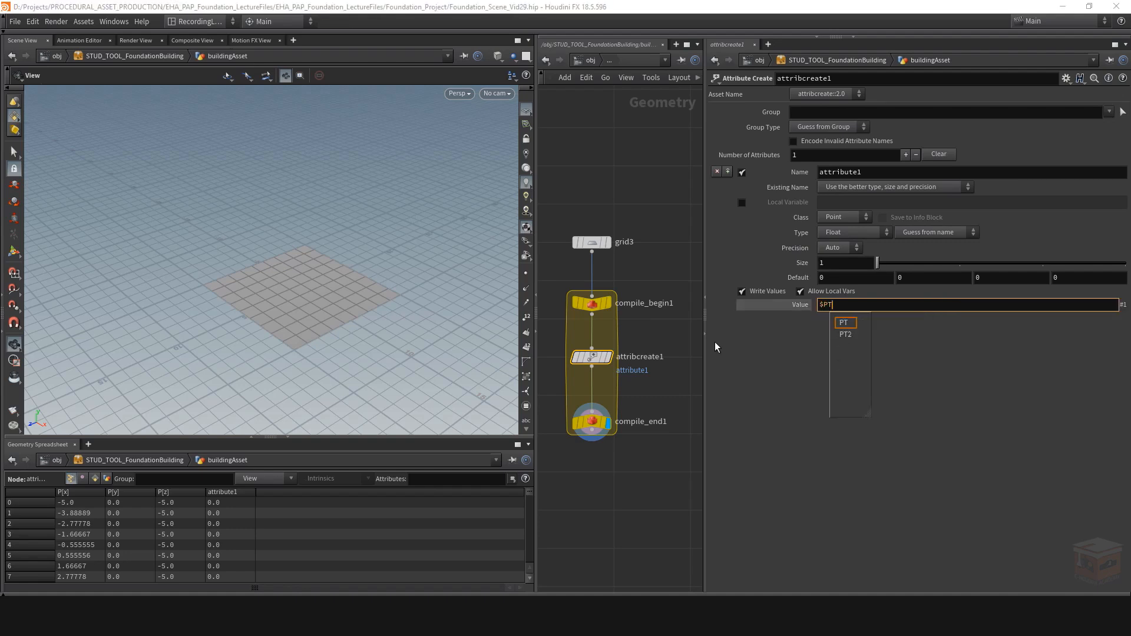
key("Return")
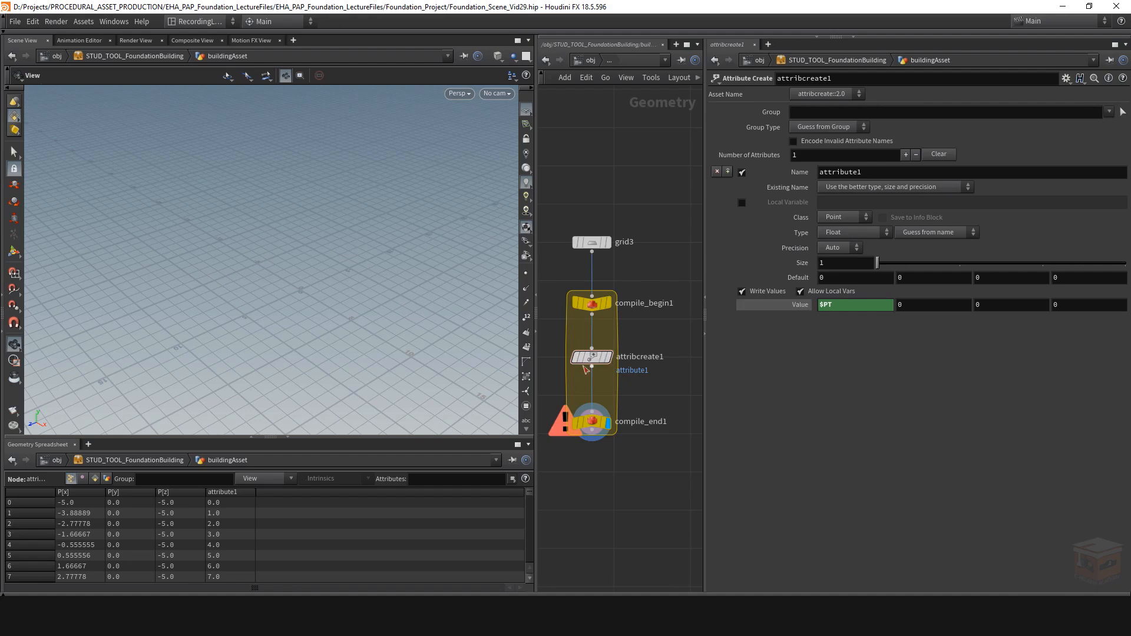
Step: Open the node info of compile_end1, read its error messages, and close it again
mouse_move(600, 364)
left_click_drag(660, 399, 556, 458)
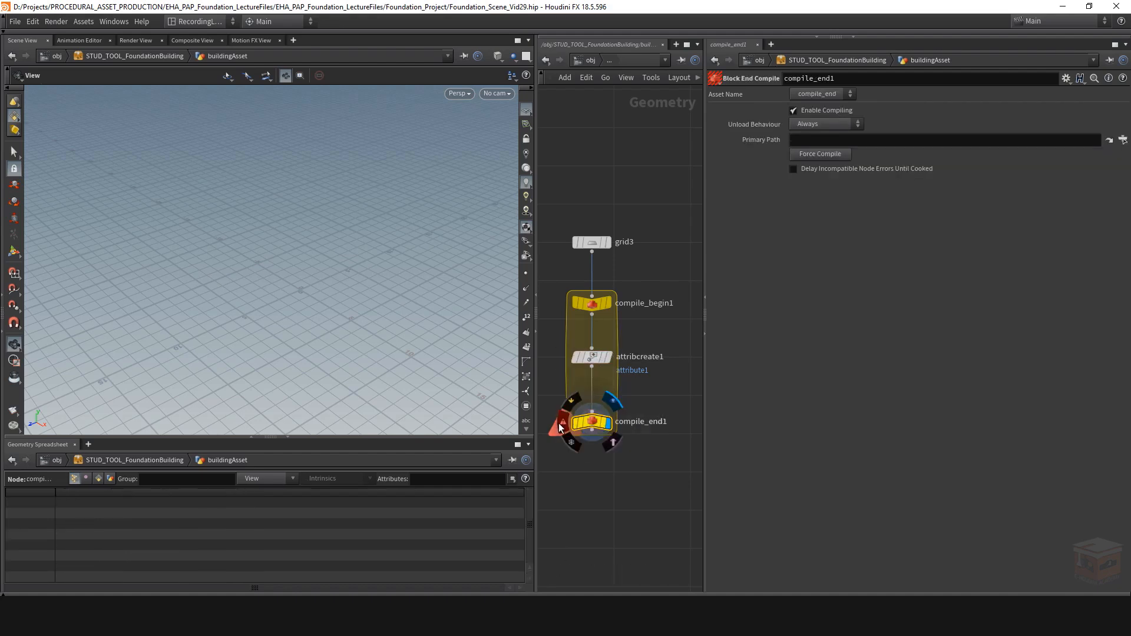
left_click(559, 423)
left_click_drag(451, 252, 359, 108)
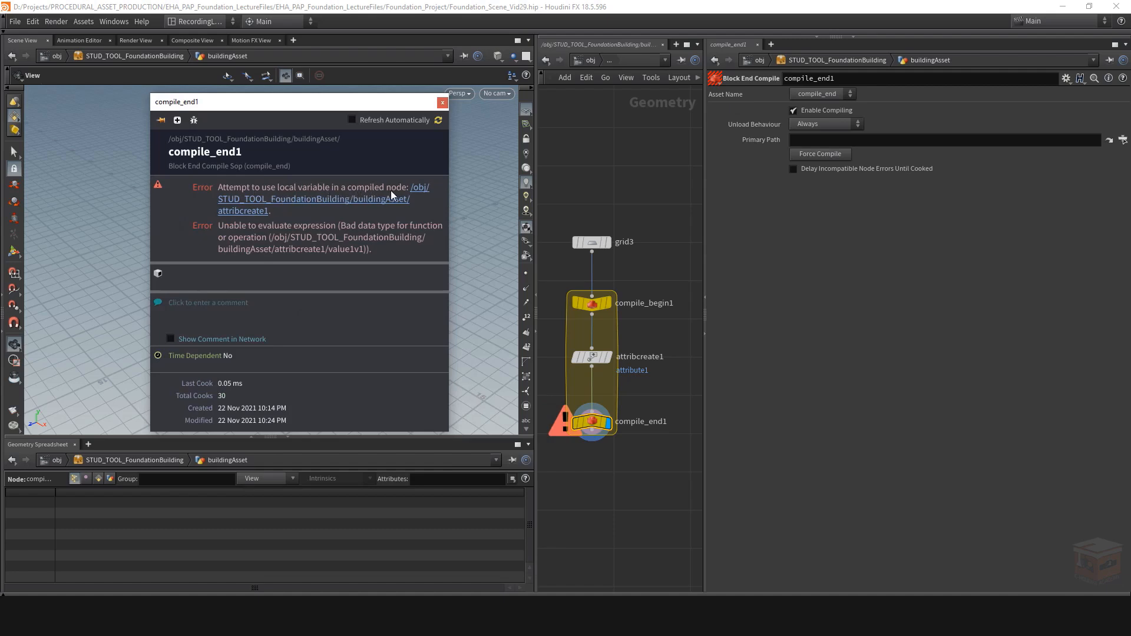
left_click(443, 102)
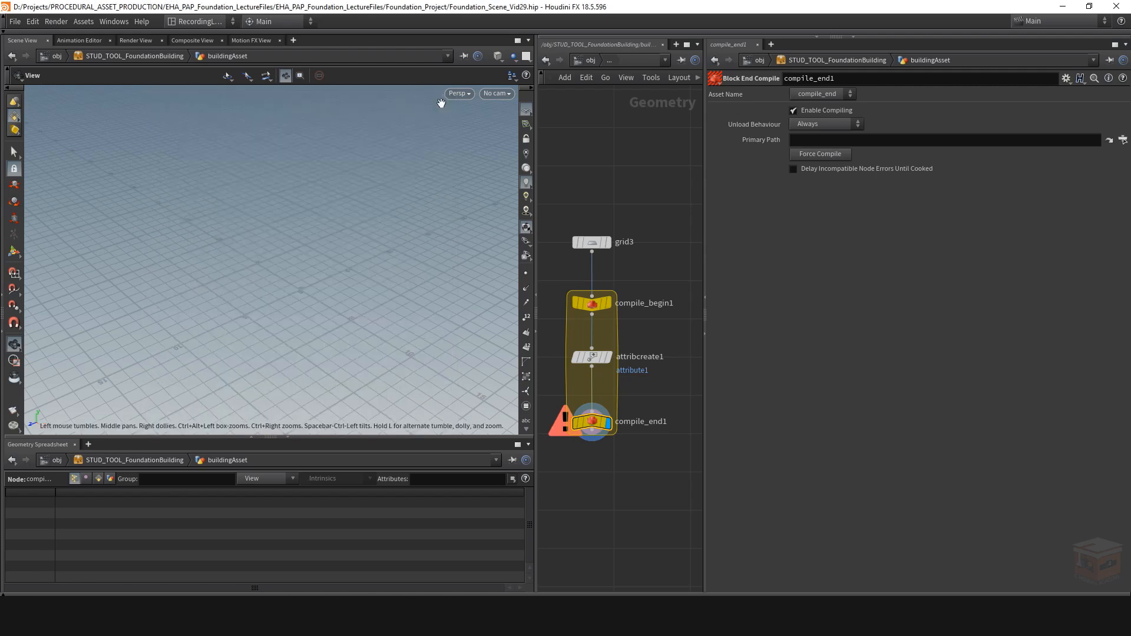
Step: Add an Attribute Wrangle beside attribcreate1 and wire it from compile_begin1 into compile_end1 in place of attribcreate1
left_click(591, 357)
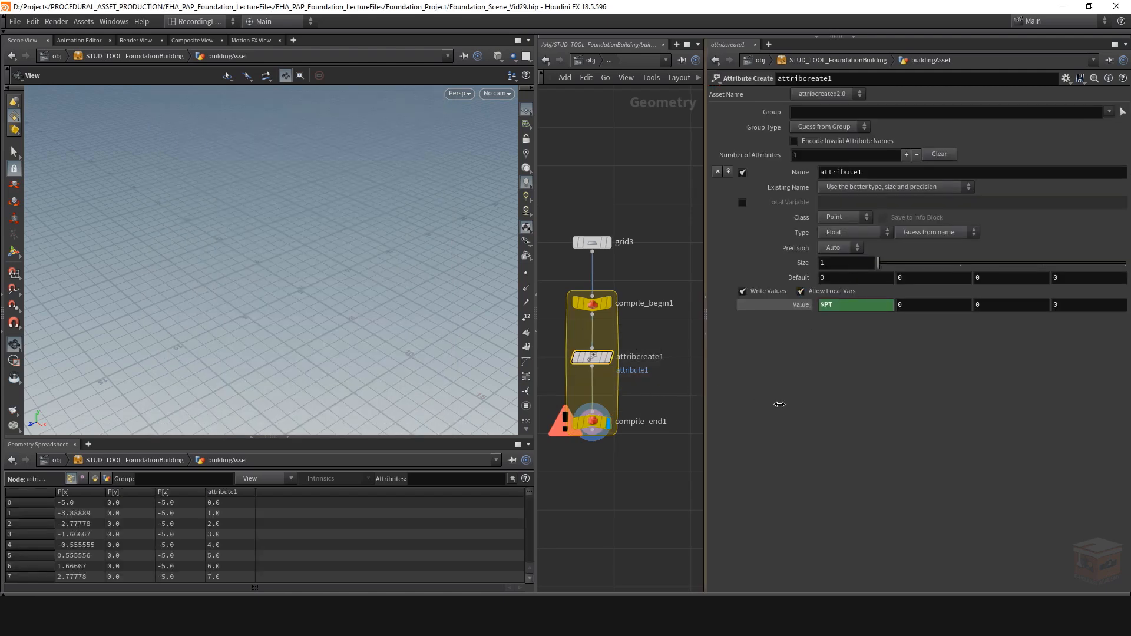
left_click_drag(705, 395, 826, 397)
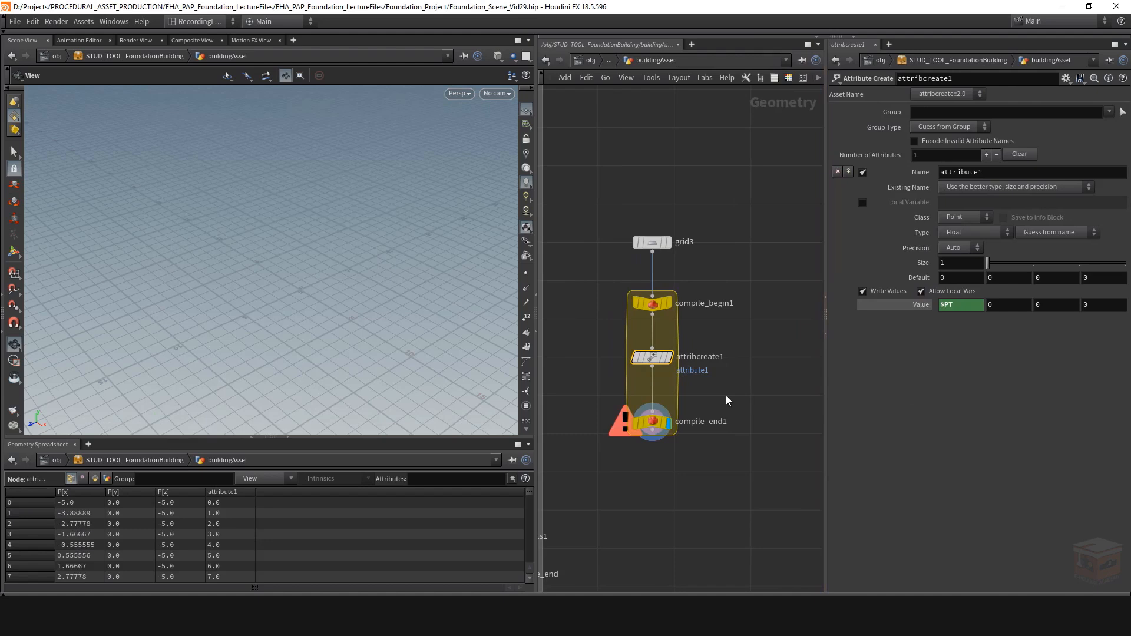
scroll(740, 400, "down", 1)
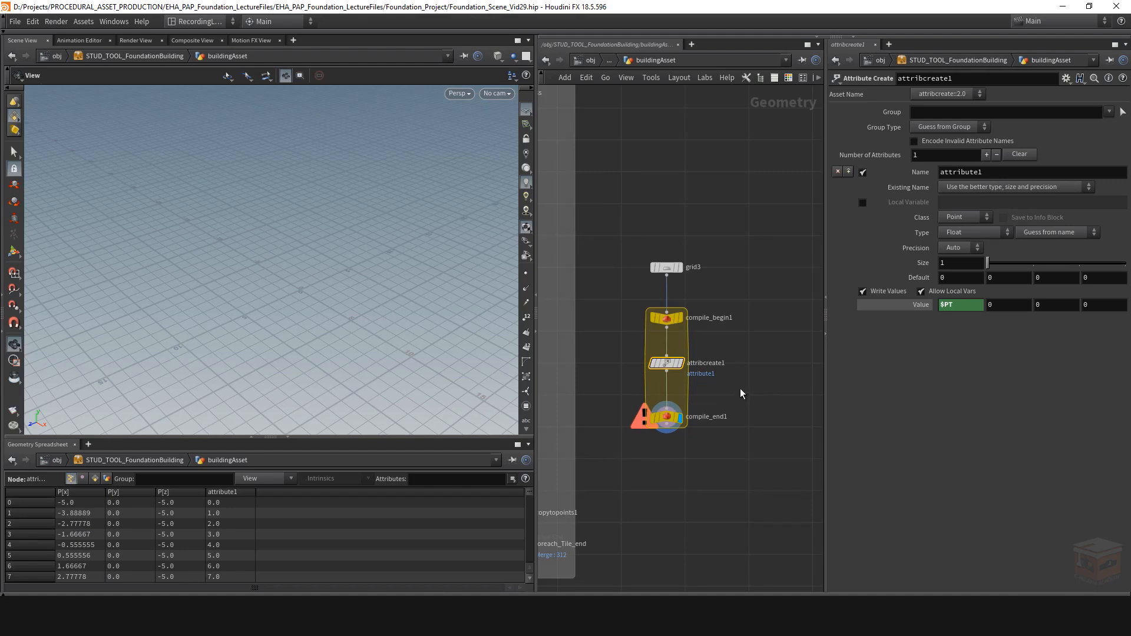
scroll(740, 390, "up", 1)
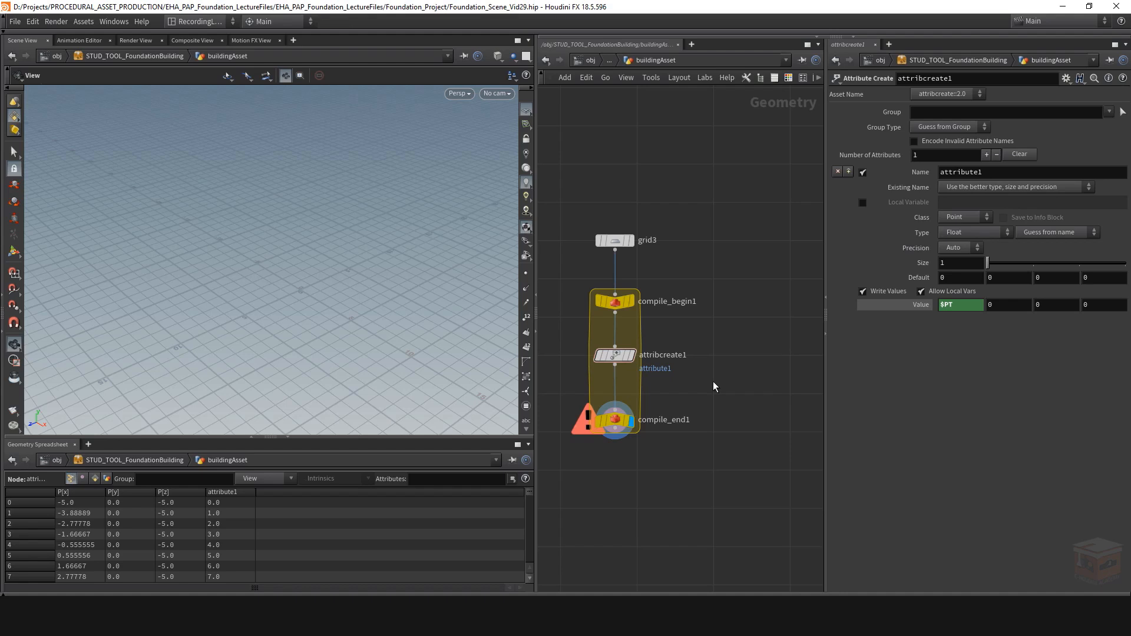
key("Tab")
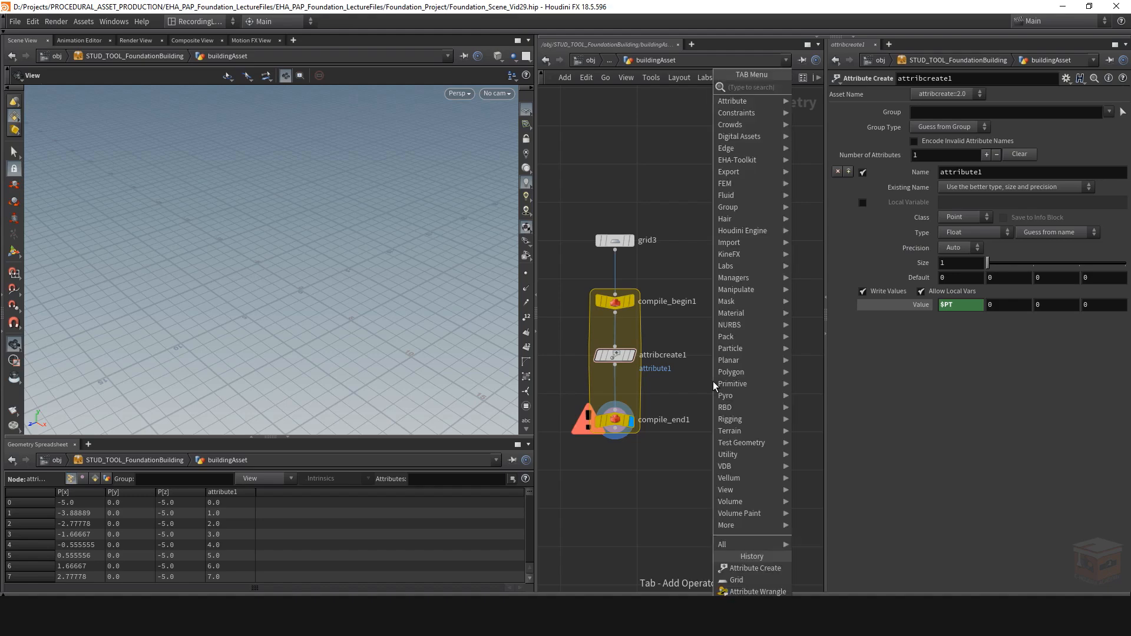
type("attribwrangle")
key("Return")
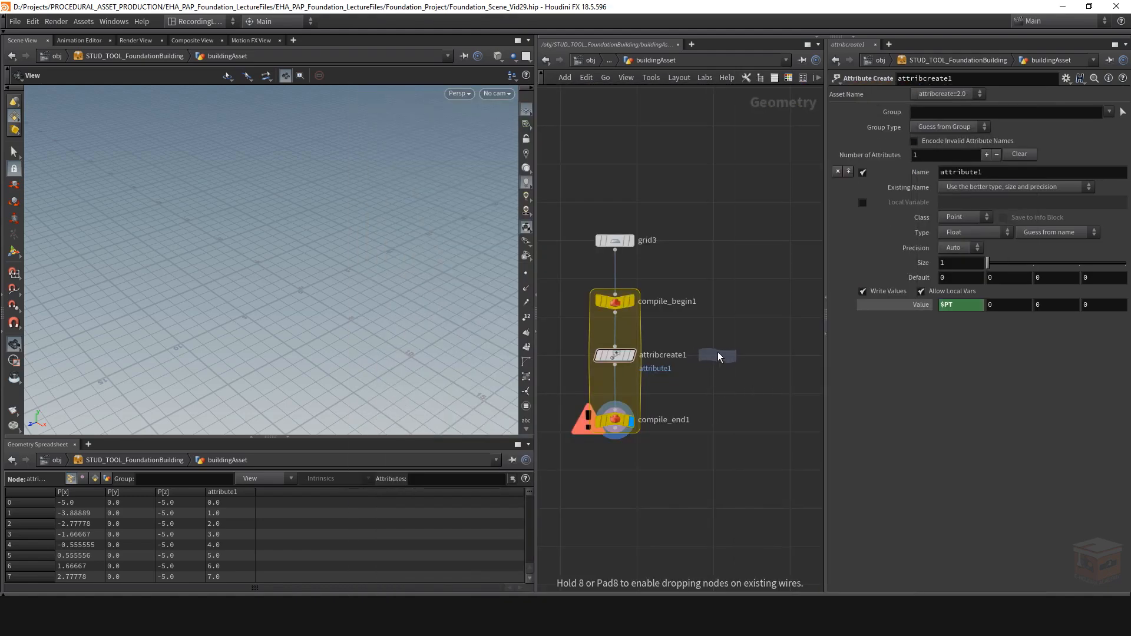
left_click(717, 352)
left_click(707, 347)
left_click(615, 313)
left_click(615, 409)
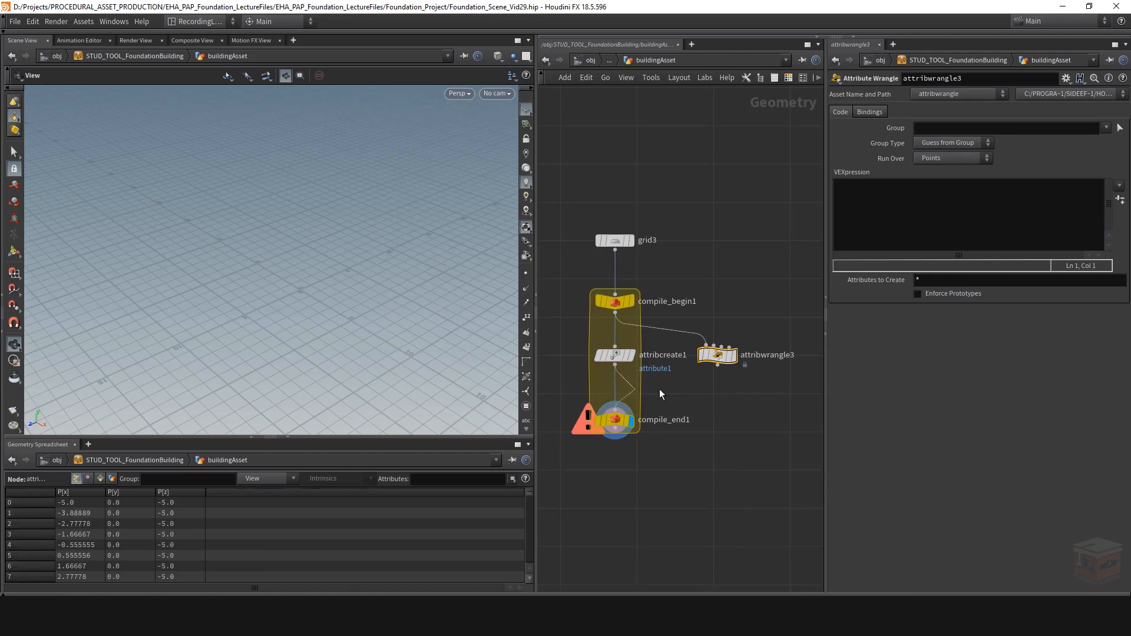
left_click(717, 366)
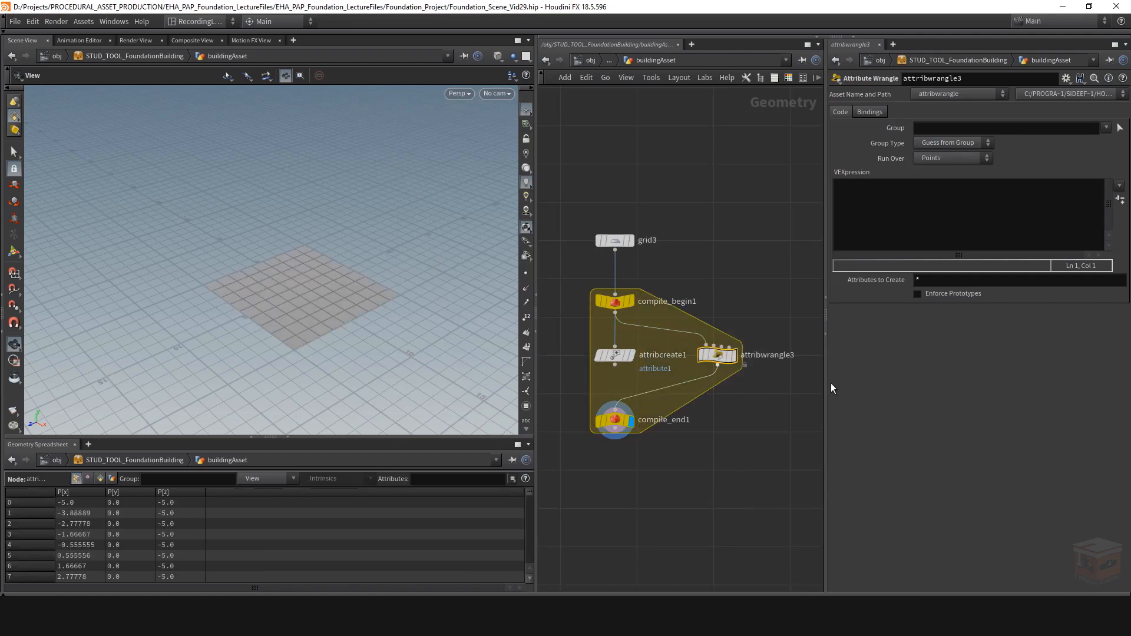
left_click(877, 199)
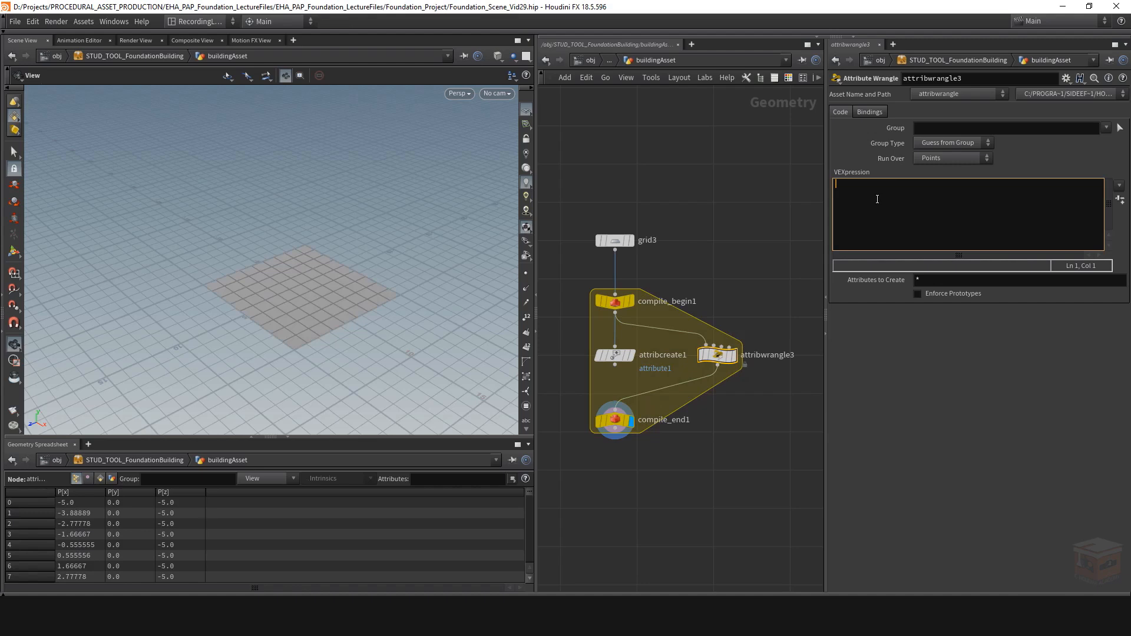
type("i@")
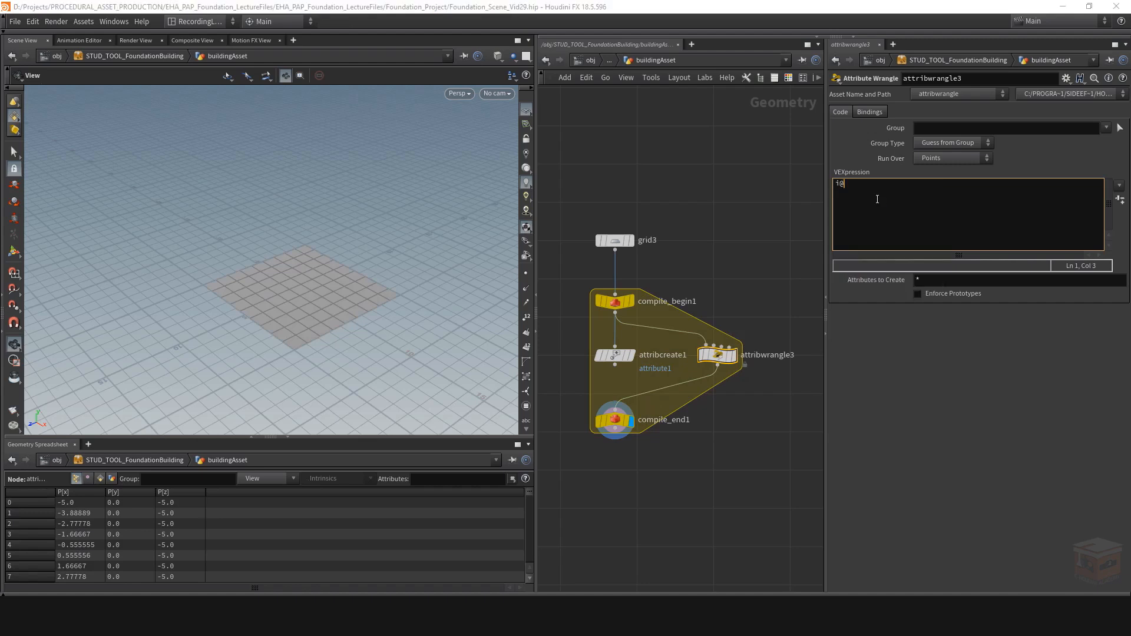
type("attribute1 = @ptnum;")
left_click(748, 209)
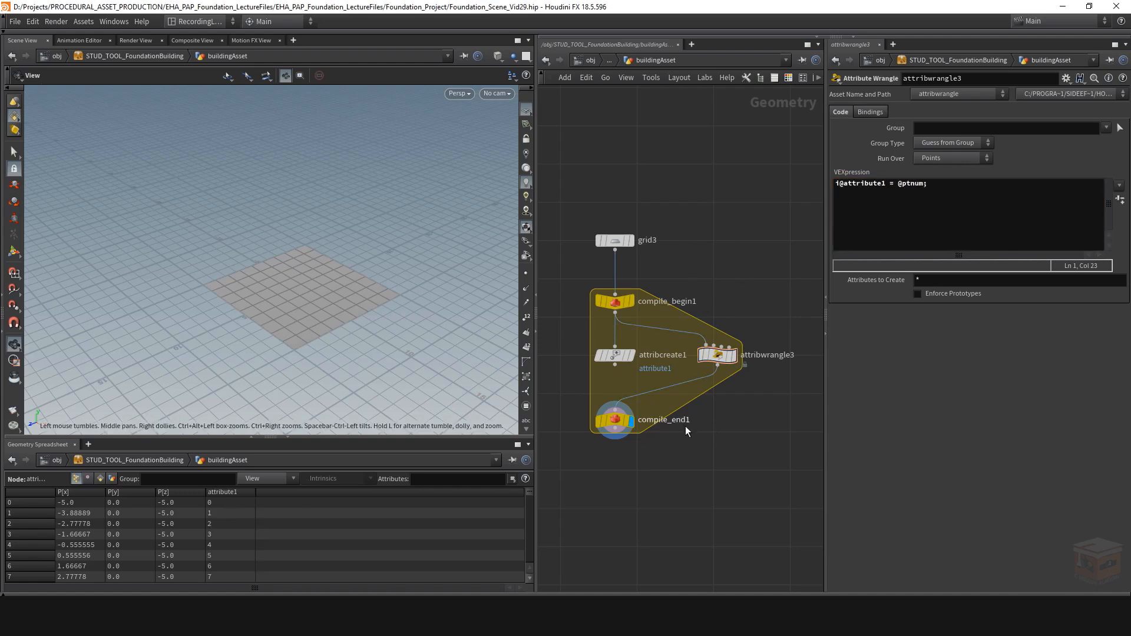
Step: Move attribcreate1 outside the compiled block's area, away from the wrangle branch
left_click_drag(662, 388, 710, 383)
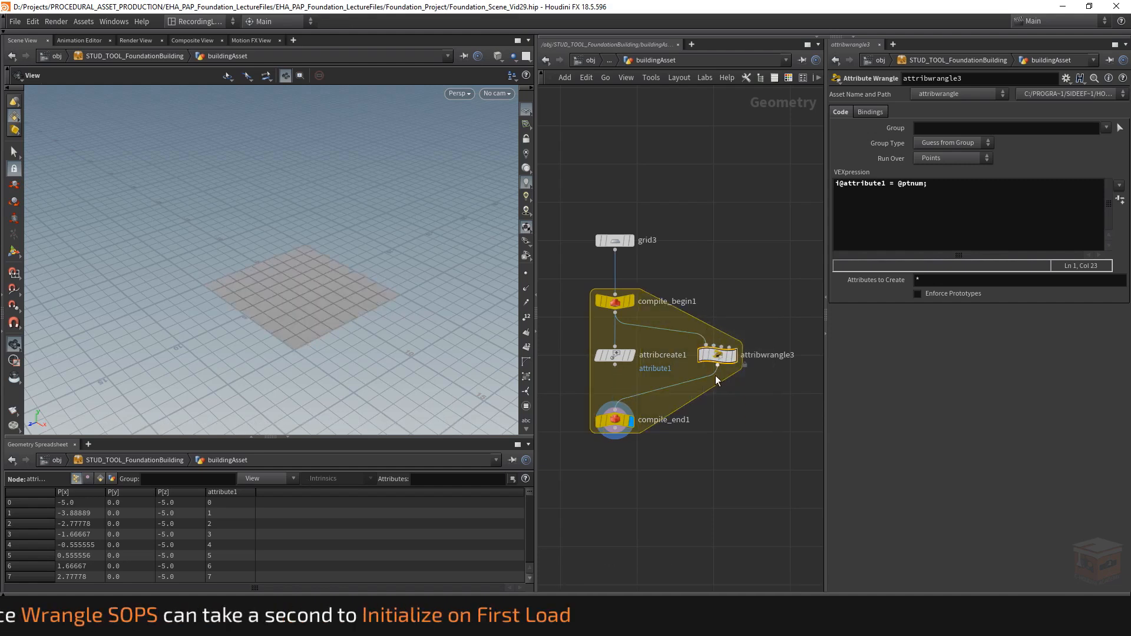
mouse_move(724, 356)
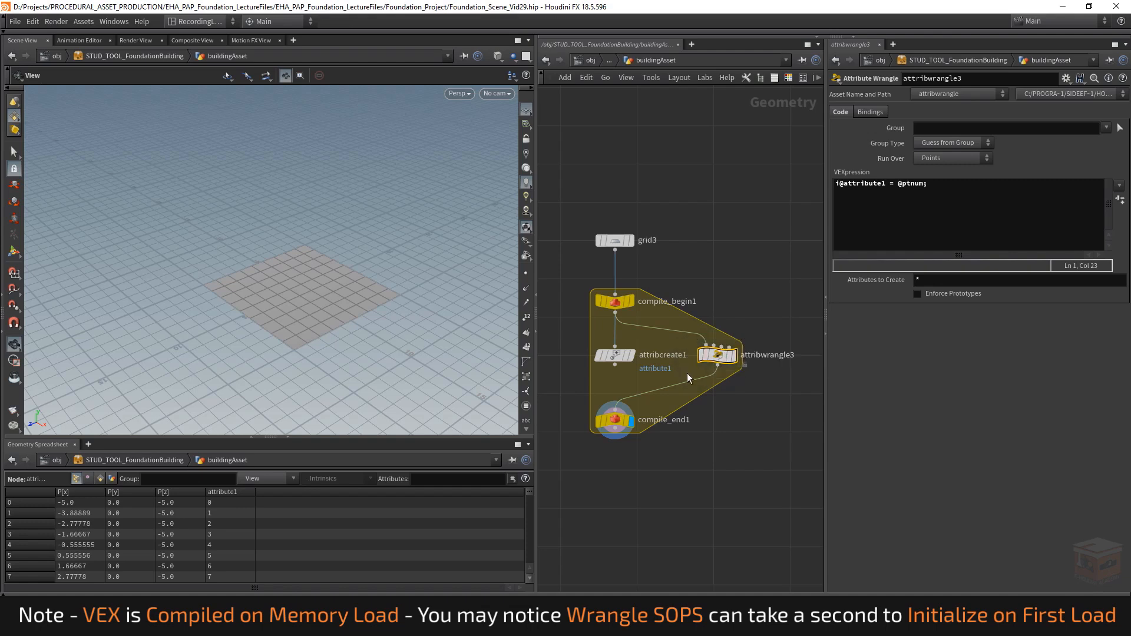
left_click_drag(615, 358, 587, 357)
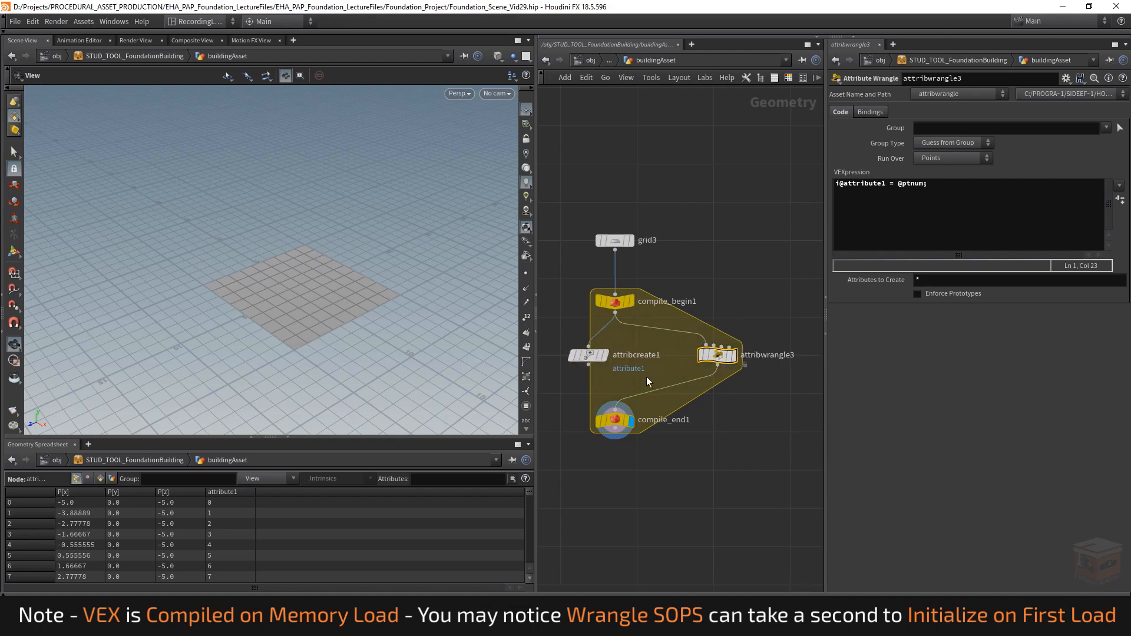
middle_click_drag(645, 377, 676, 378)
left_click_drag(615, 356, 579, 356)
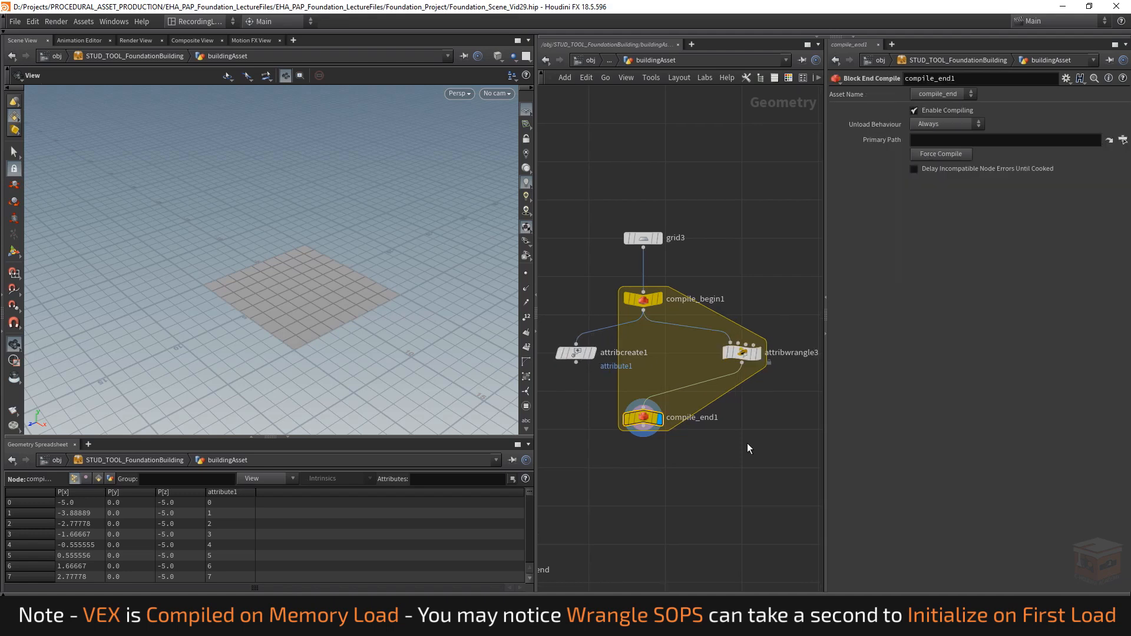
left_click_drag(766, 312, 698, 384)
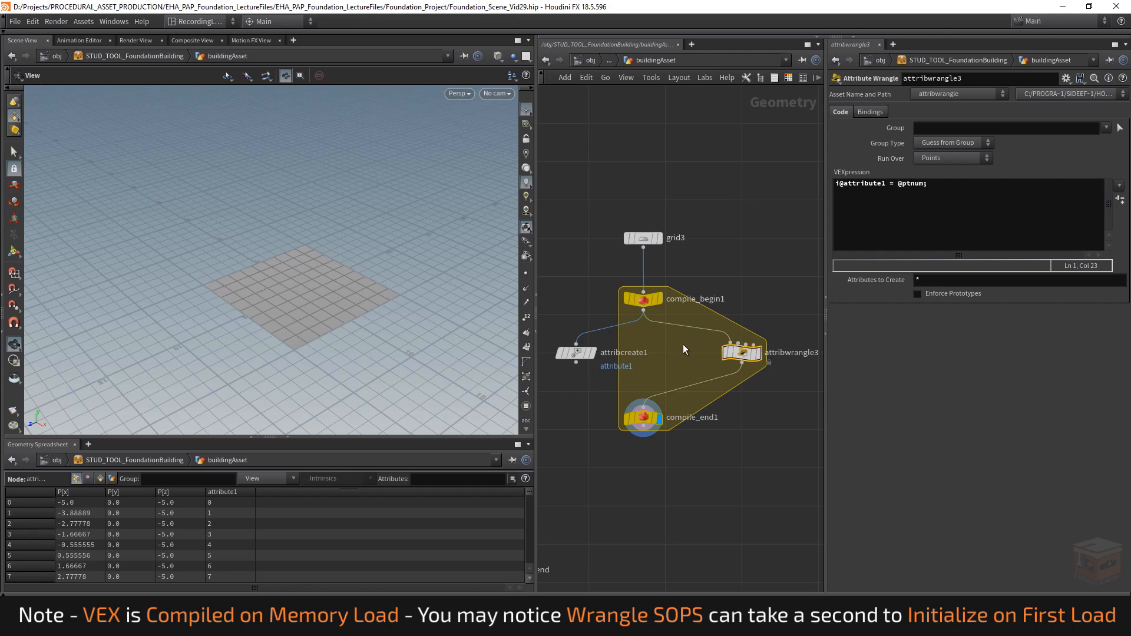
Step: Delete the Attribute Create node and bring back the Compiled blocks help page
left_click(577, 353)
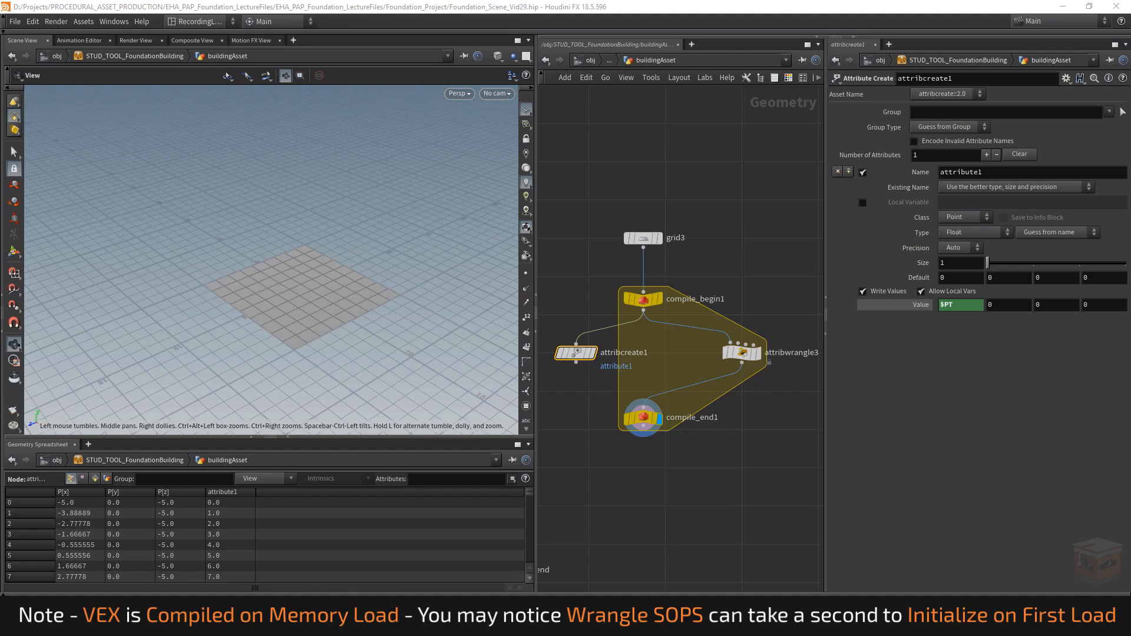
left_click_drag(0, 78, 552, 80)
scroll(495, 283, "down", 3)
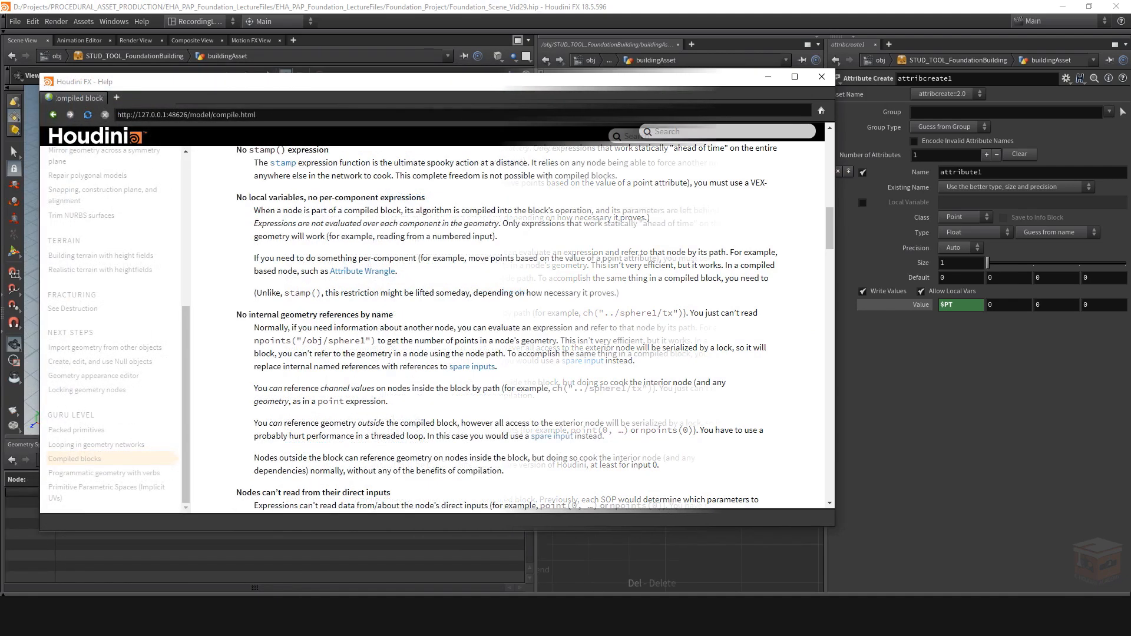
key("Delete")
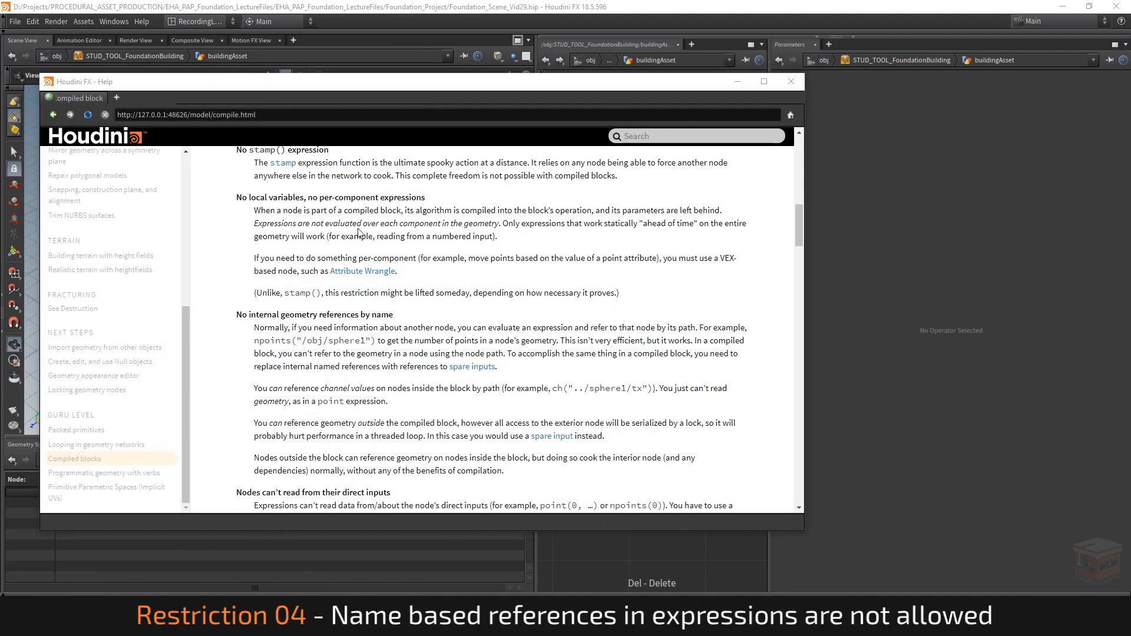
Step: Read the restriction "No internal geometry references by name", focusing on the npoints("/obj/sphere1") example and references outside the block
scroll(458, 234, "down", 2)
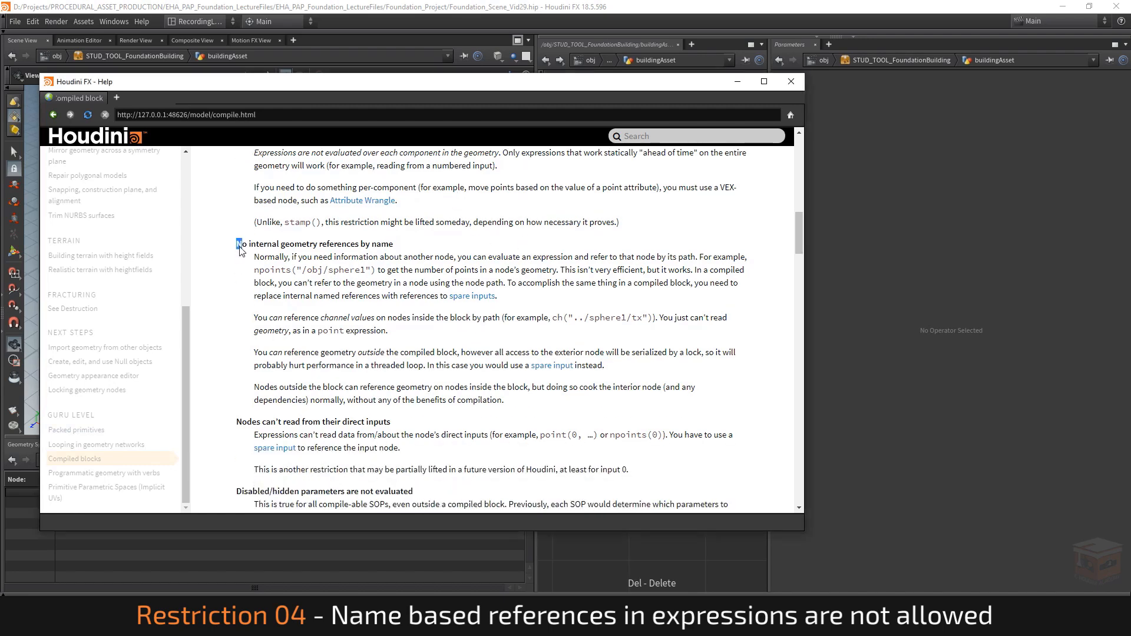
left_click_drag(237, 245, 395, 252)
left_click_drag(416, 338, 414, 336)
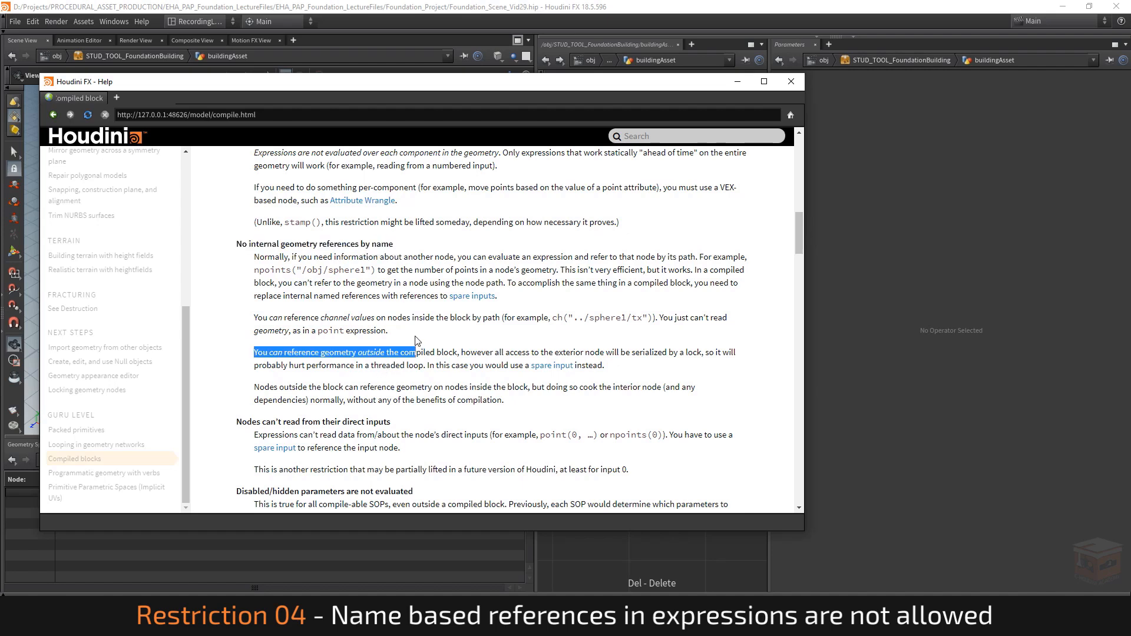
left_click(406, 288)
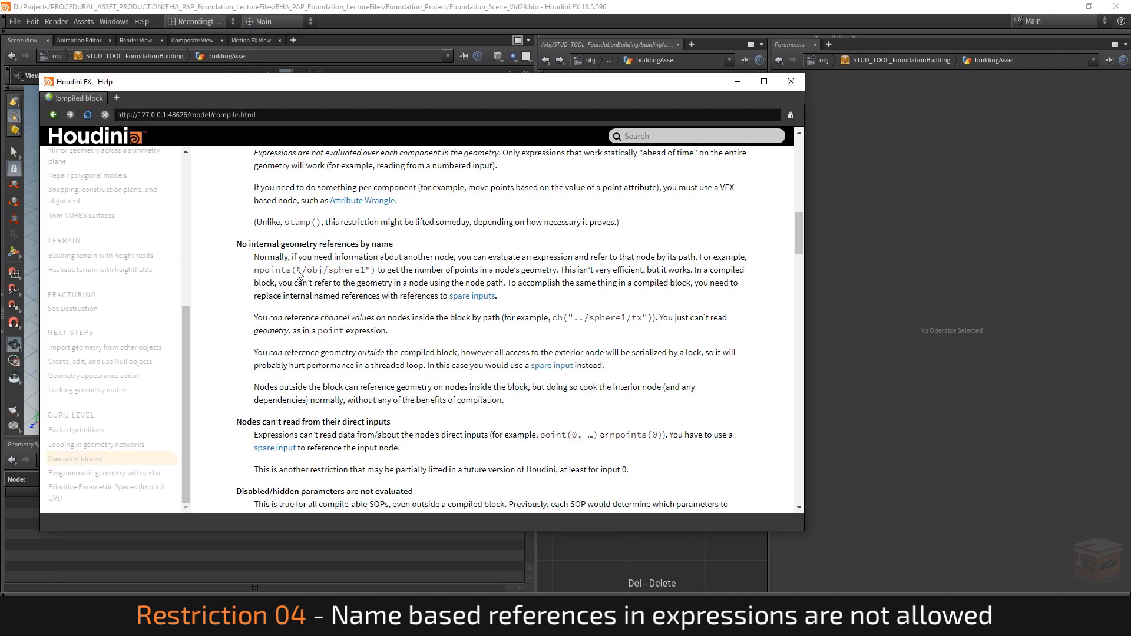
left_click_drag(298, 274, 372, 277)
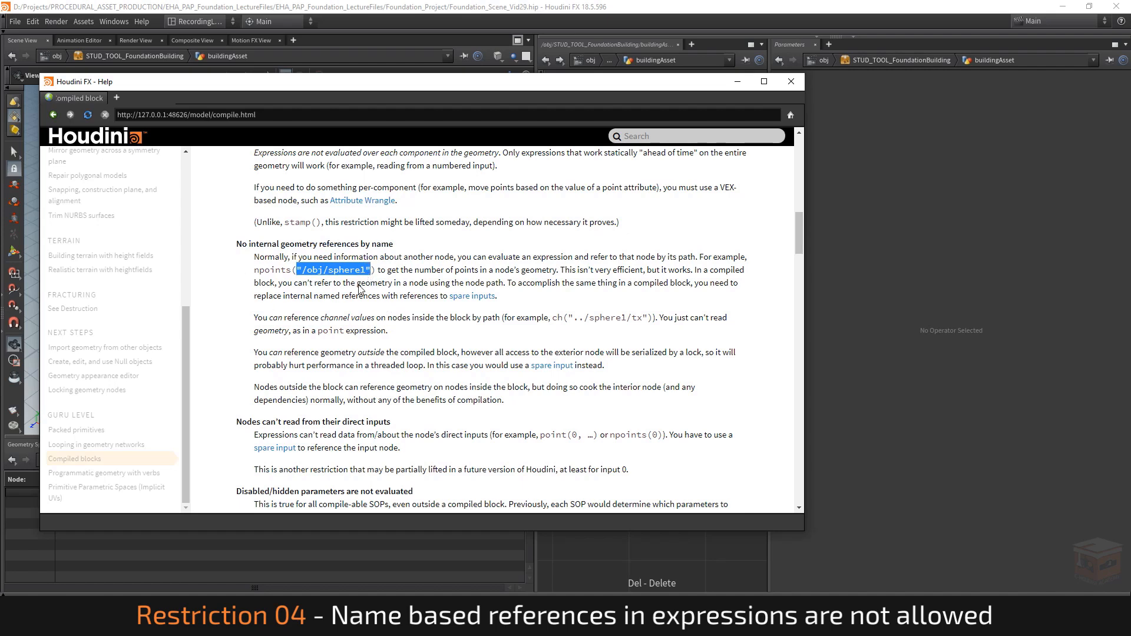
Step: Review the npoints("/obj/sphere1") example under "No internal geometry references by name" and put the help page away
left_click(390, 276)
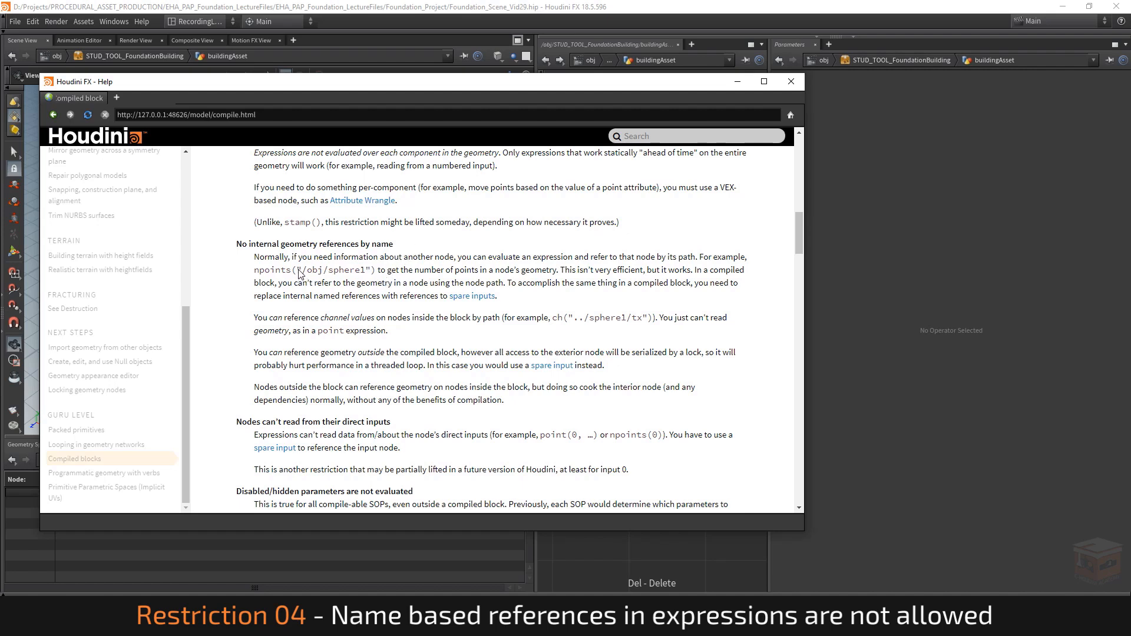
left_click_drag(254, 272, 380, 279)
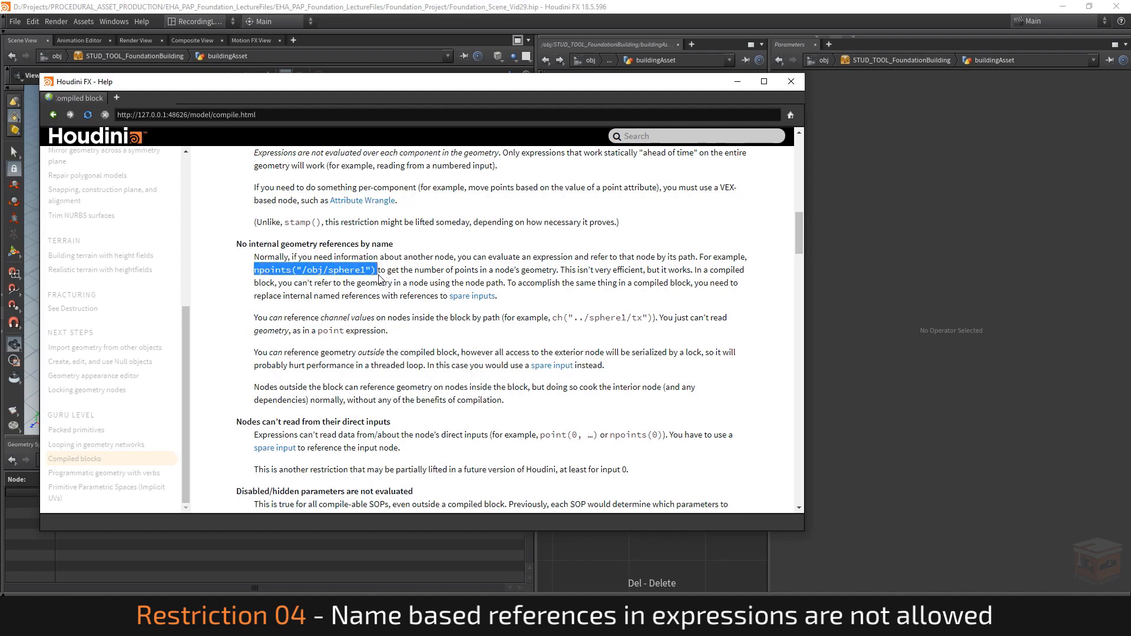
left_click(301, 275)
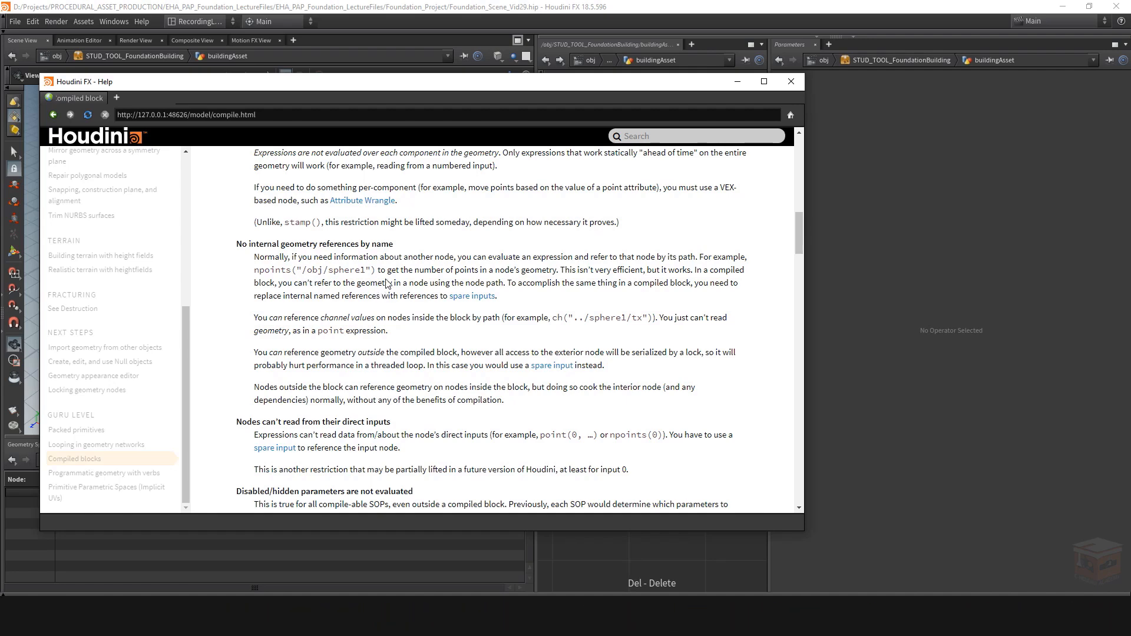
scroll(386, 284, "down", 1)
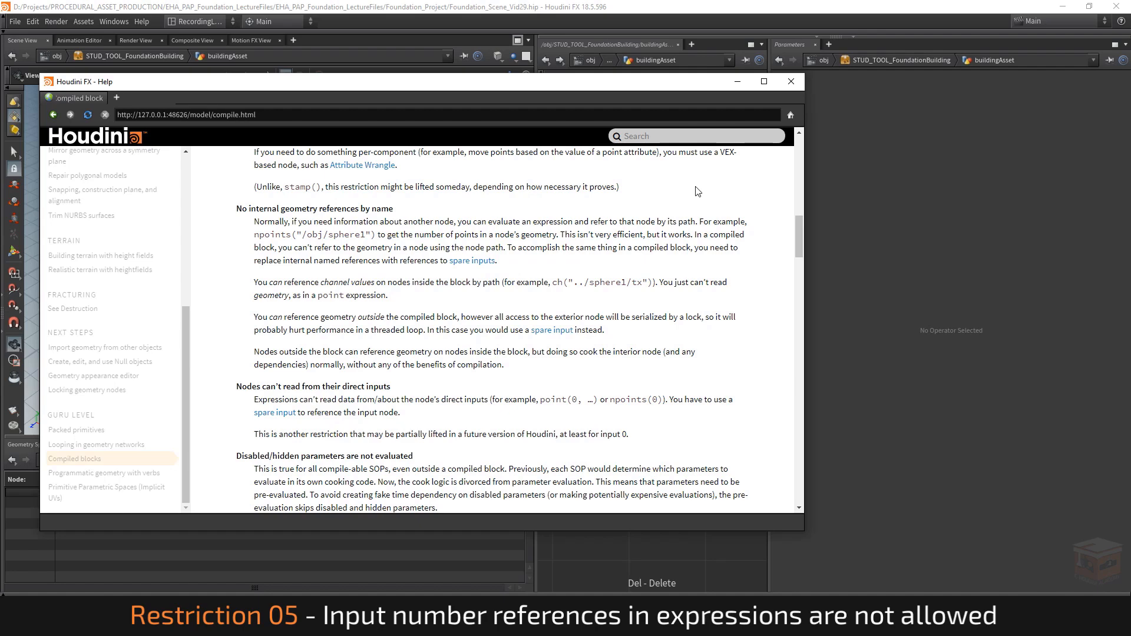
left_click(737, 81)
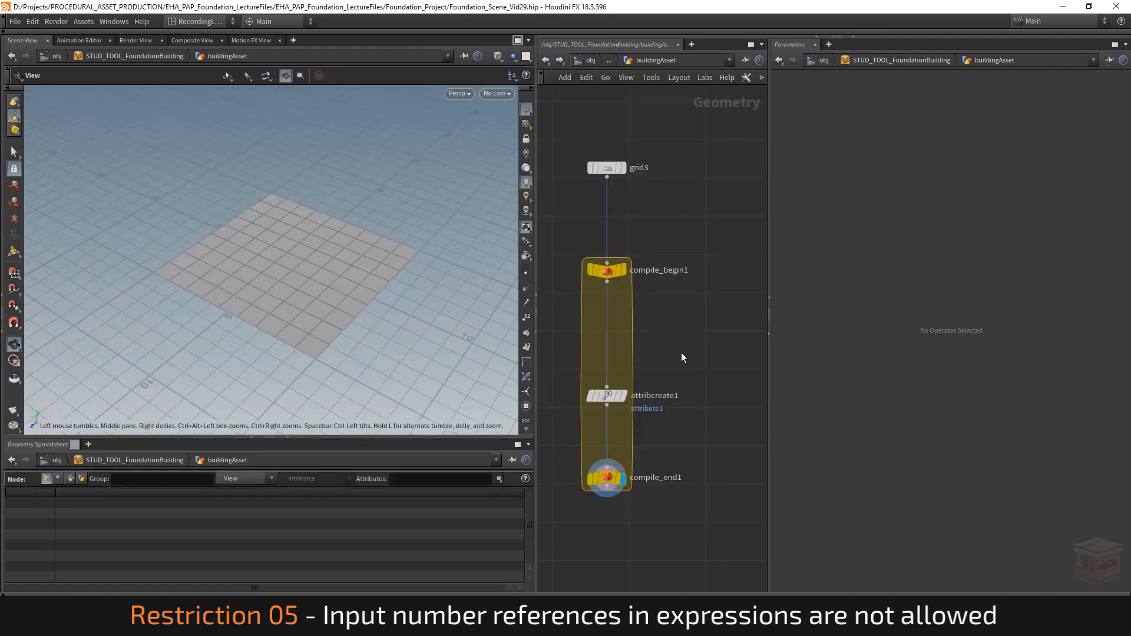
Step: Add a Null node fed by compile_begin1 beside attribcreate1's branch and name it data
left_click_drag(682, 356, 580, 420)
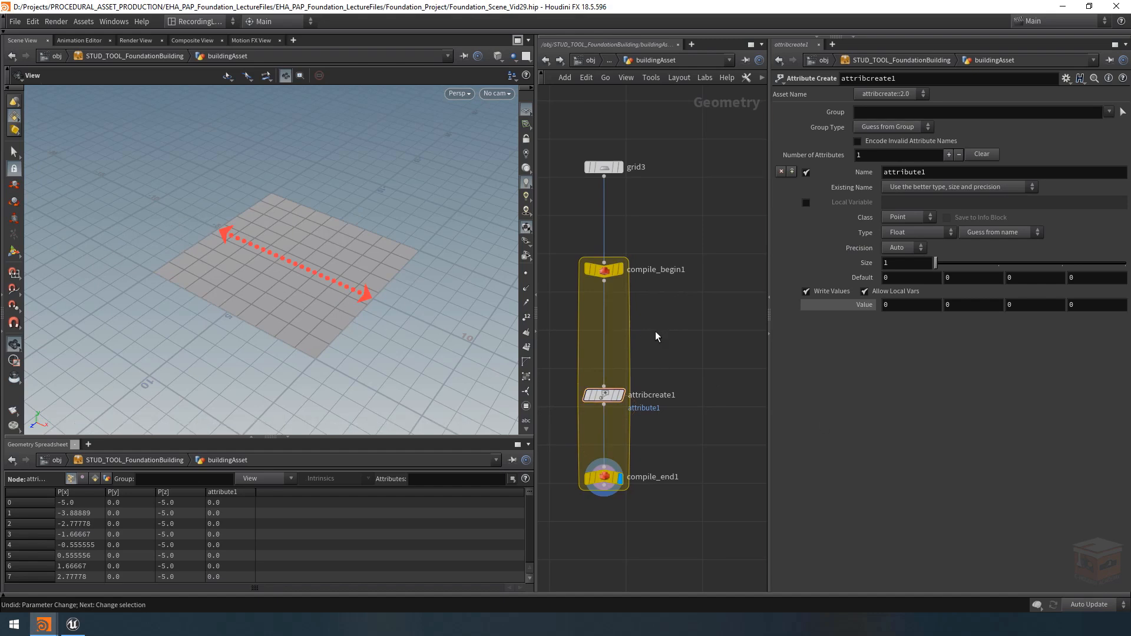
key("Tab")
type("null")
key("Return")
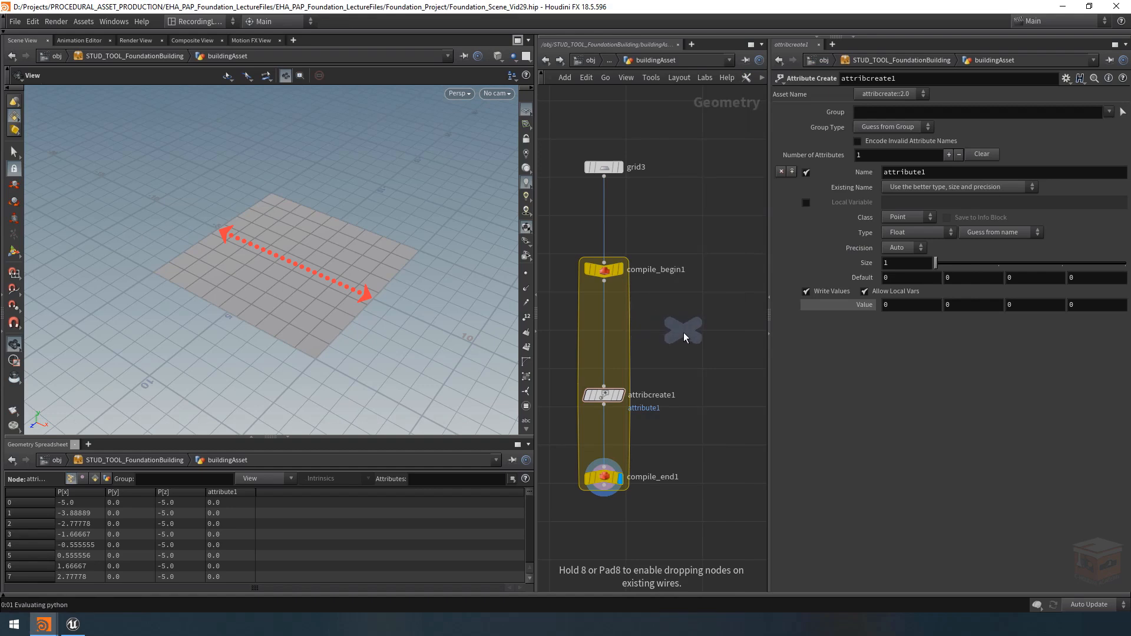
left_click(683, 331)
double_click(743, 334)
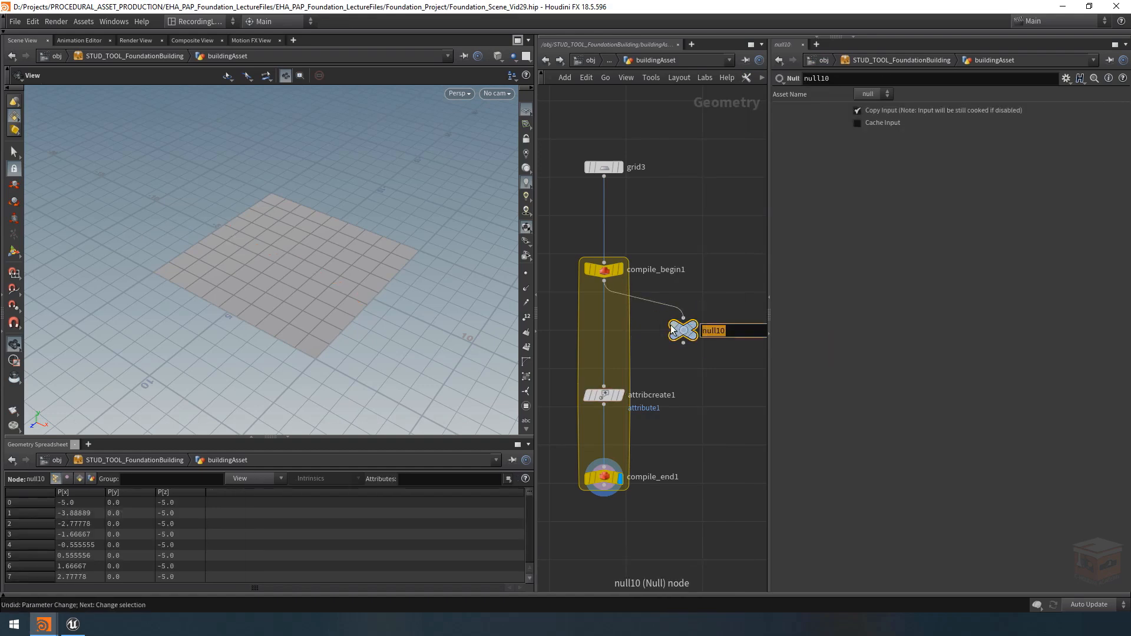
type("data")
key("Return")
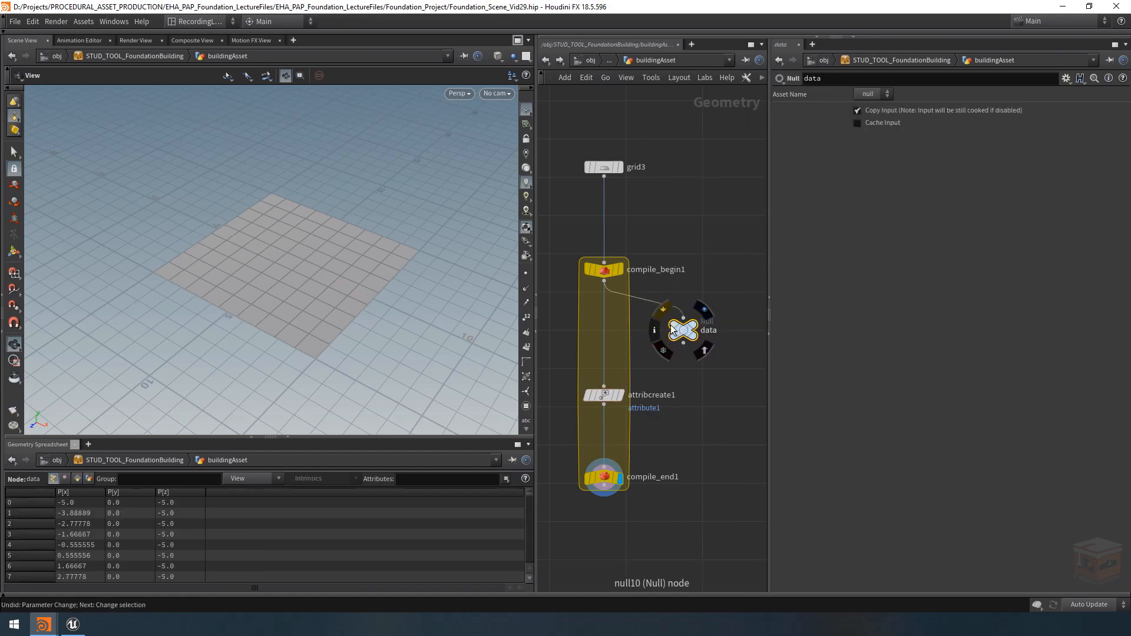
Step: Set the first value component of attribcreate1 to the expression bbox("../data",D_XSIZE)
left_click_drag(697, 376, 559, 414)
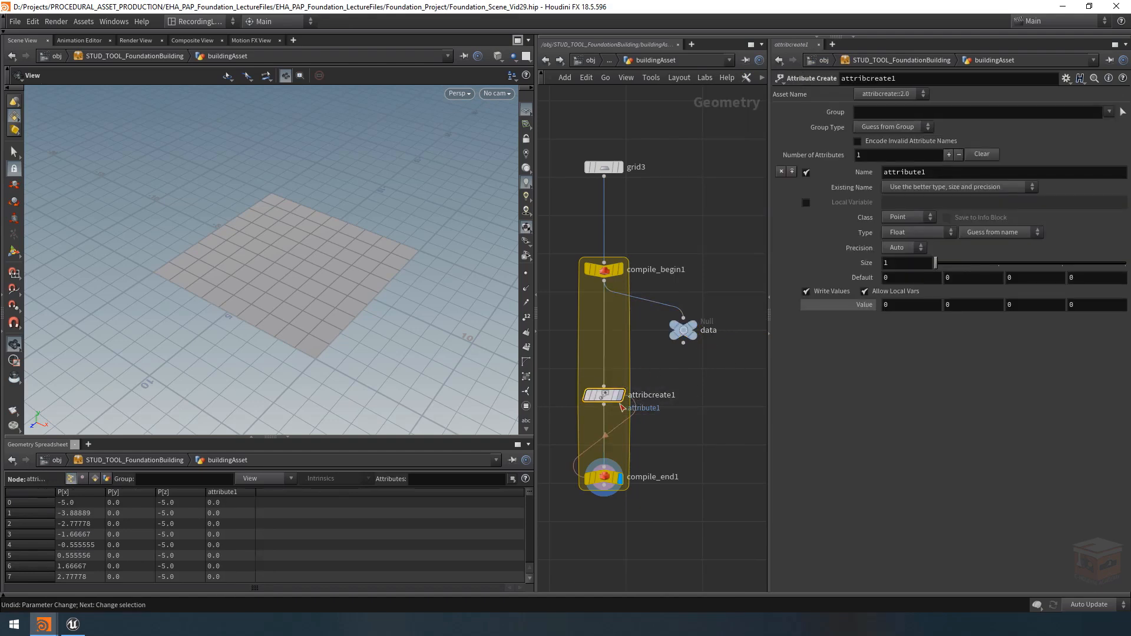
left_click(903, 305)
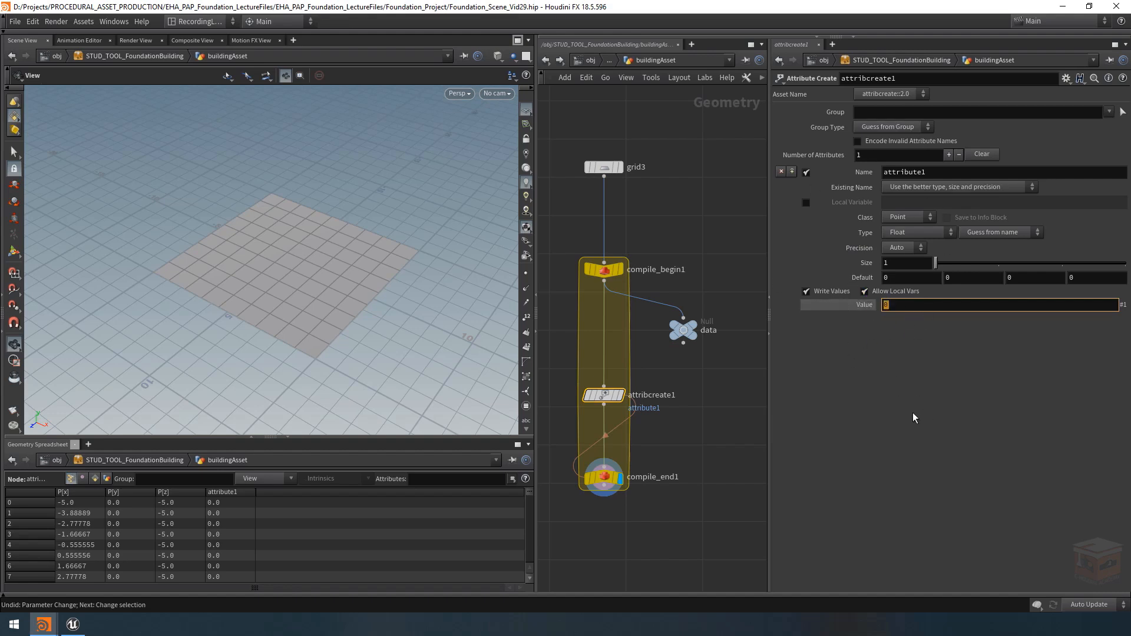
type("bbox(")
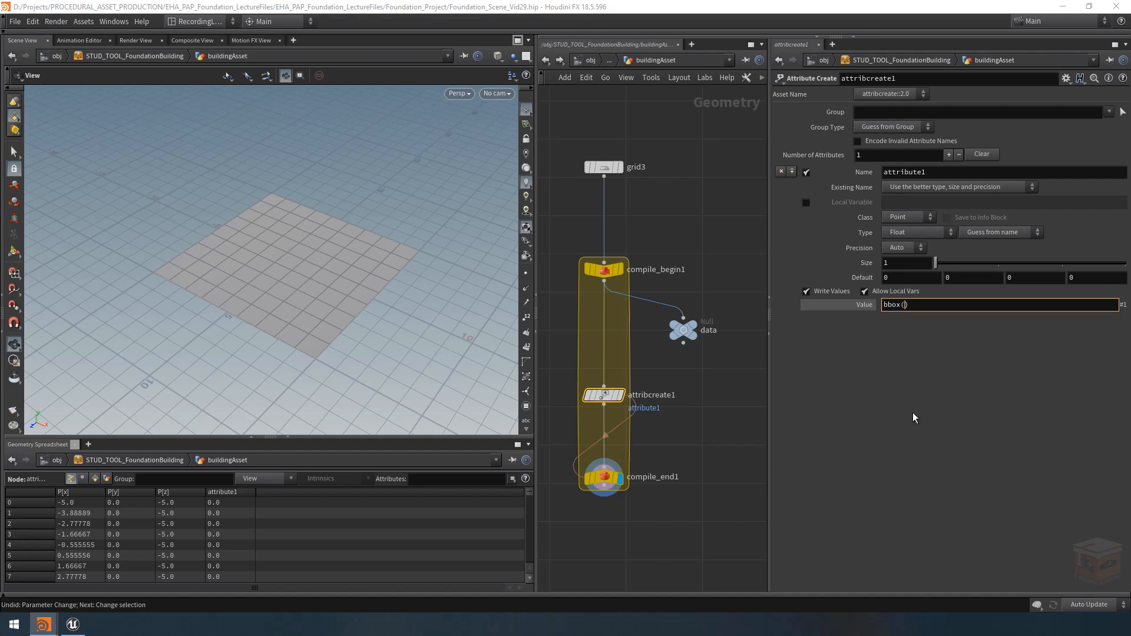
type("\"../data\",D_XSIZE")
key("Return")
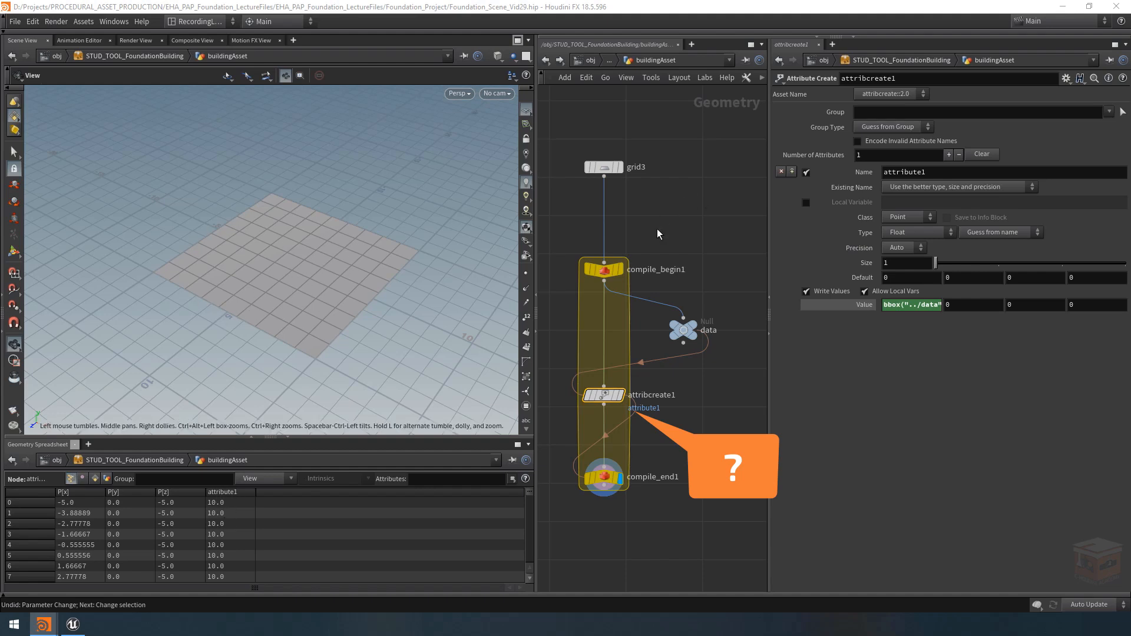
Step: Try a width of 11.9 on grid3 and undo the size change
left_click(604, 167)
middle_click_drag(887, 157, 942, 171)
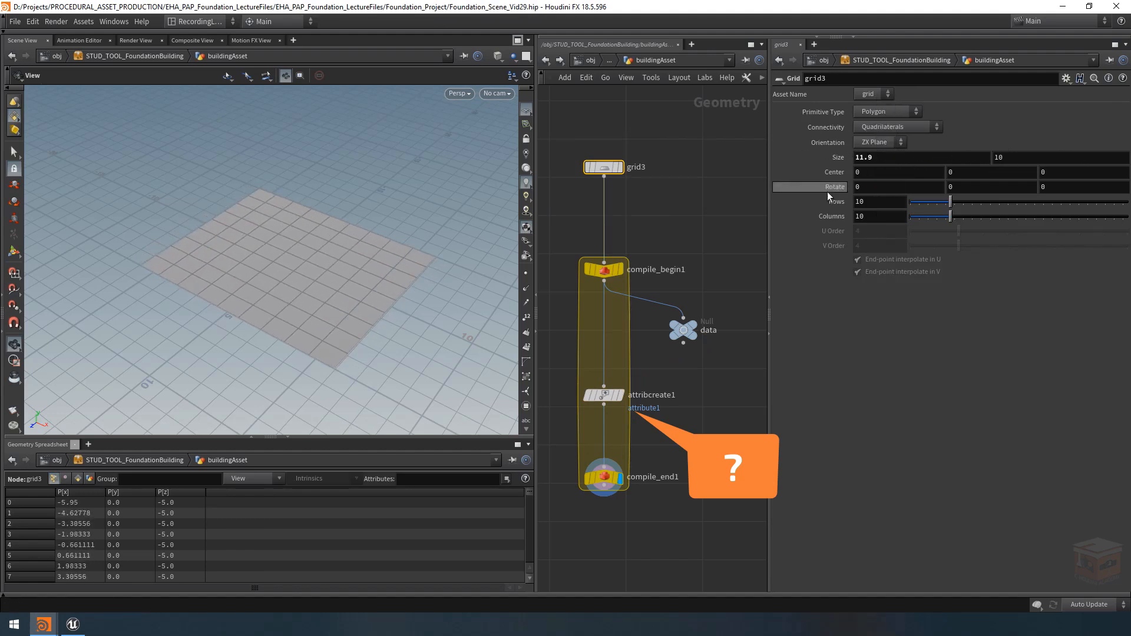
key("ctrl+z")
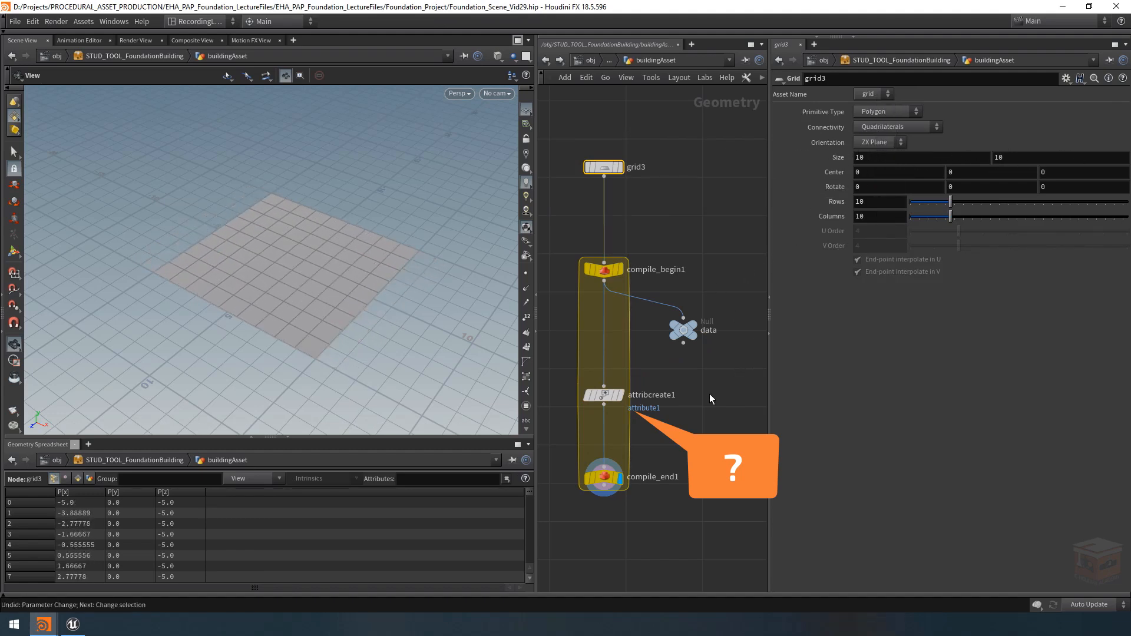
Step: Check attribcreate1's full bbox expression against the help page's restriction on name-based geometry references
left_click_drag(719, 379, 593, 422)
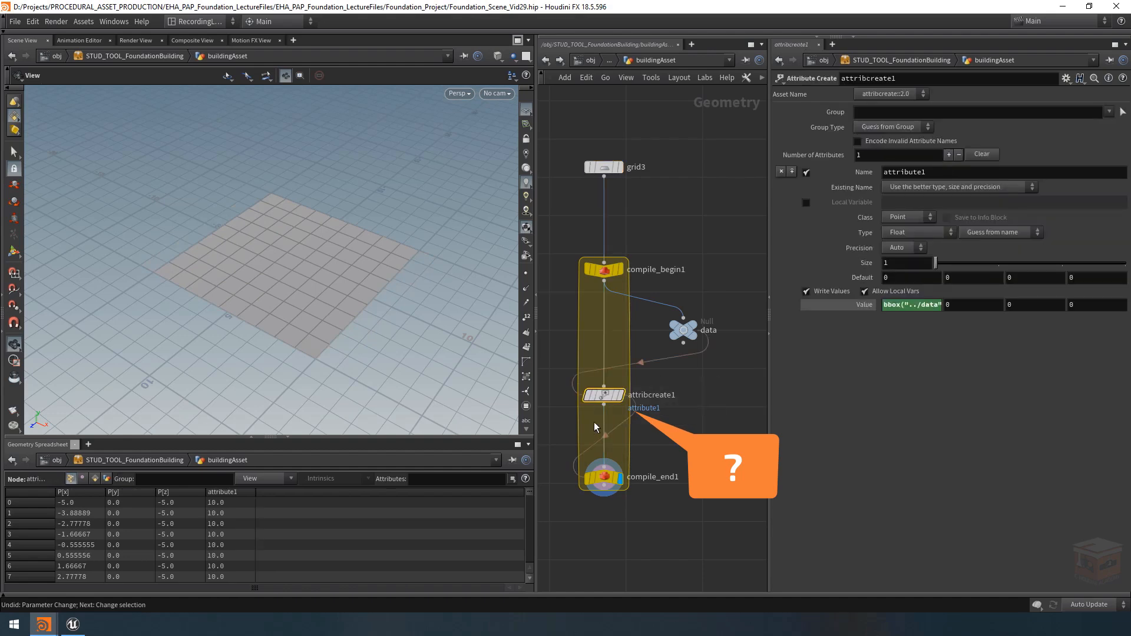
left_click(912, 304)
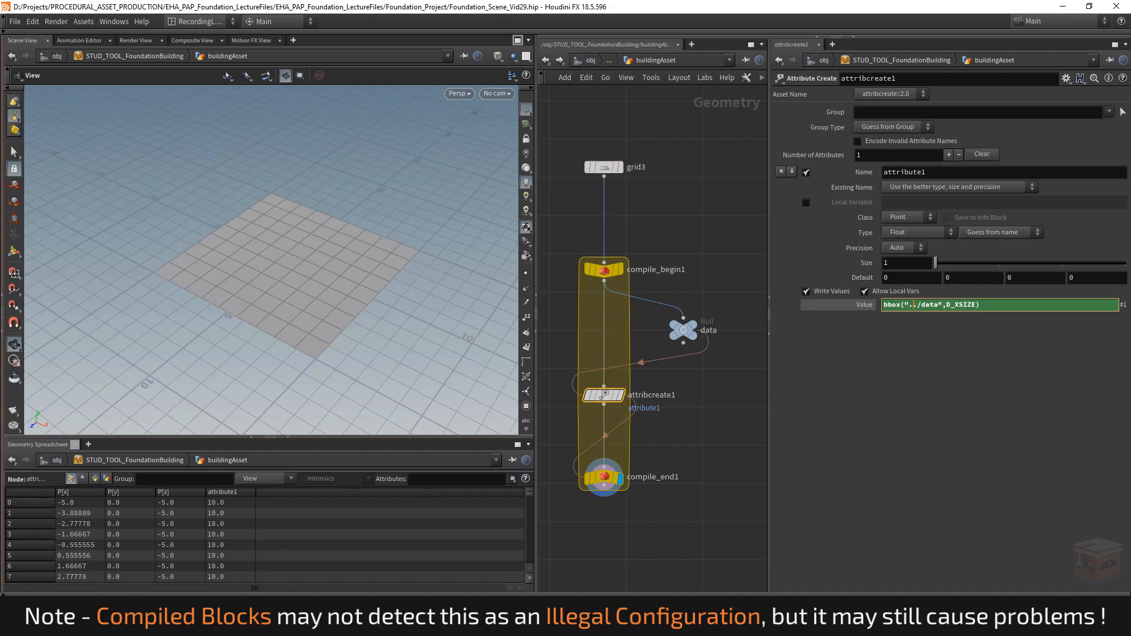
left_click(148, 625)
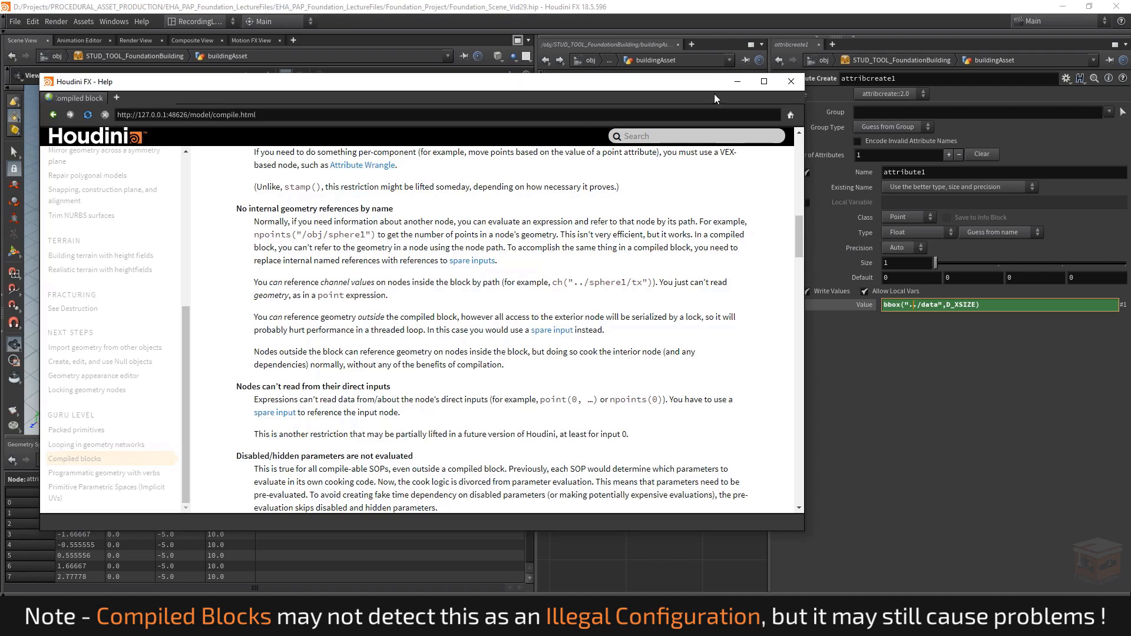
left_click(736, 83)
Step: Wire the data null into attribcreate1's input so it sits inside the compiled block
left_click(683, 330)
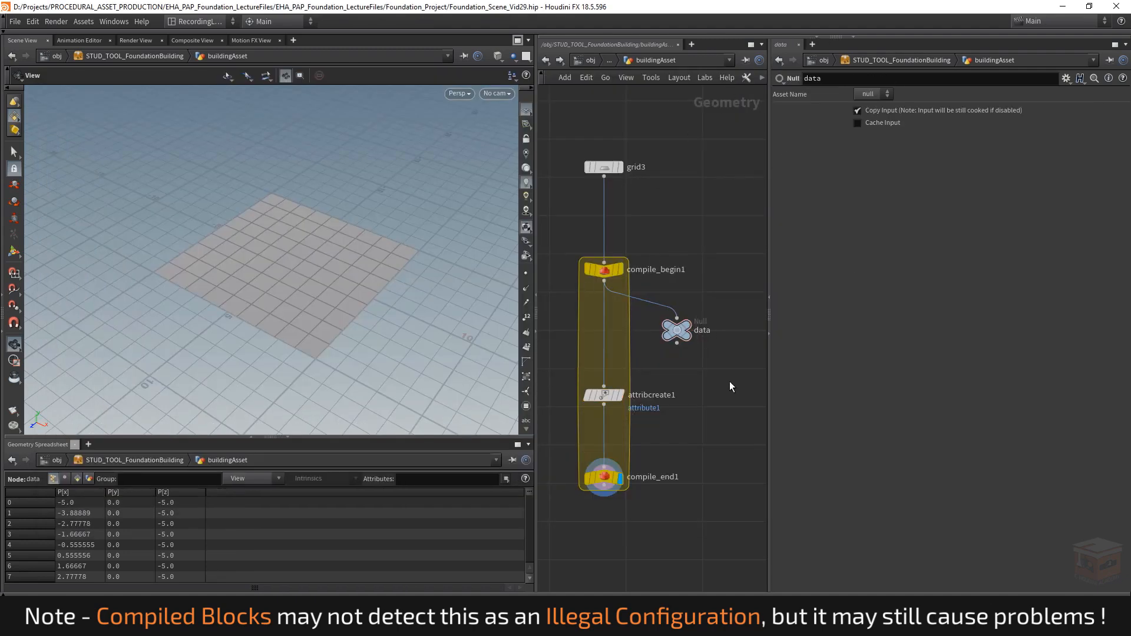
left_click_drag(675, 337, 670, 337)
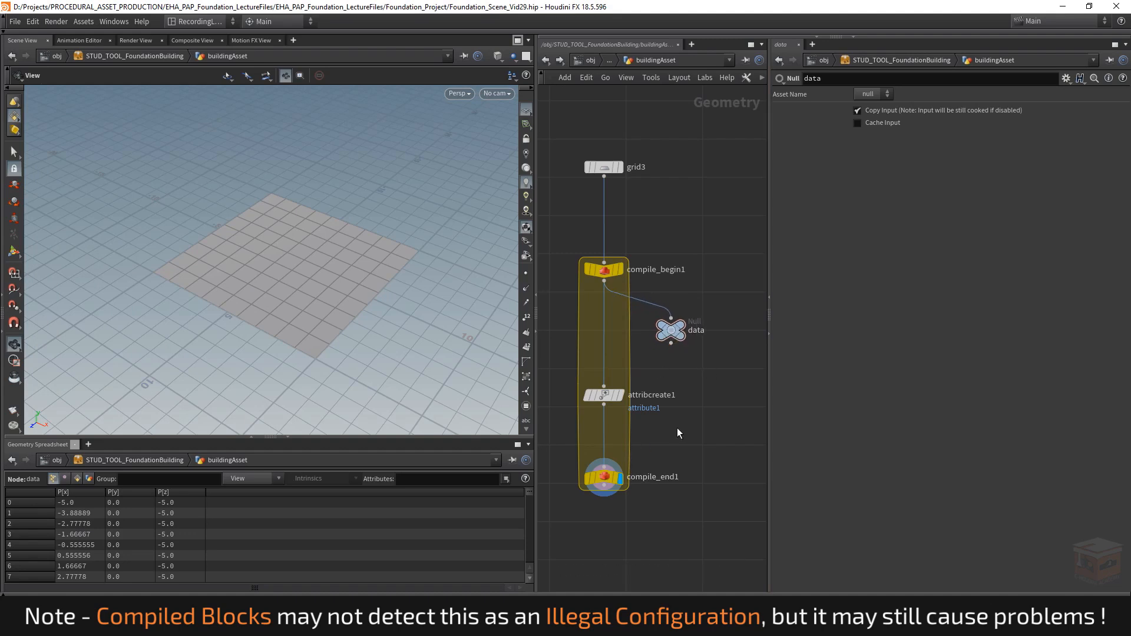
left_click(617, 477)
left_click(672, 331)
left_click_drag(671, 344, 605, 384)
mouse_move(603, 395)
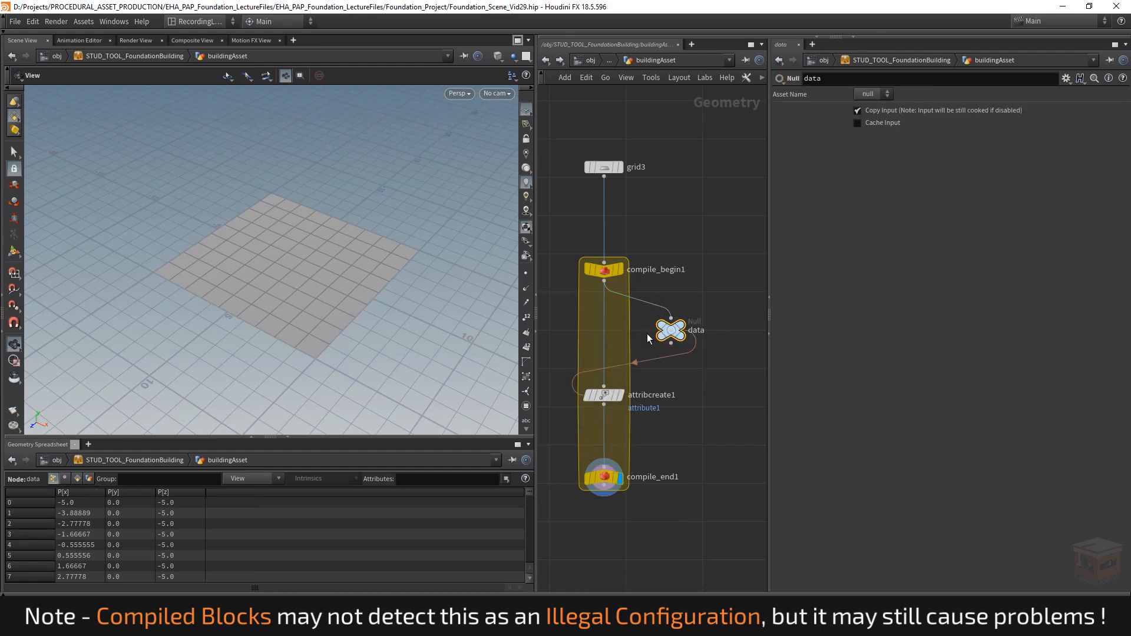
left_click_drag(605, 347, 671, 349)
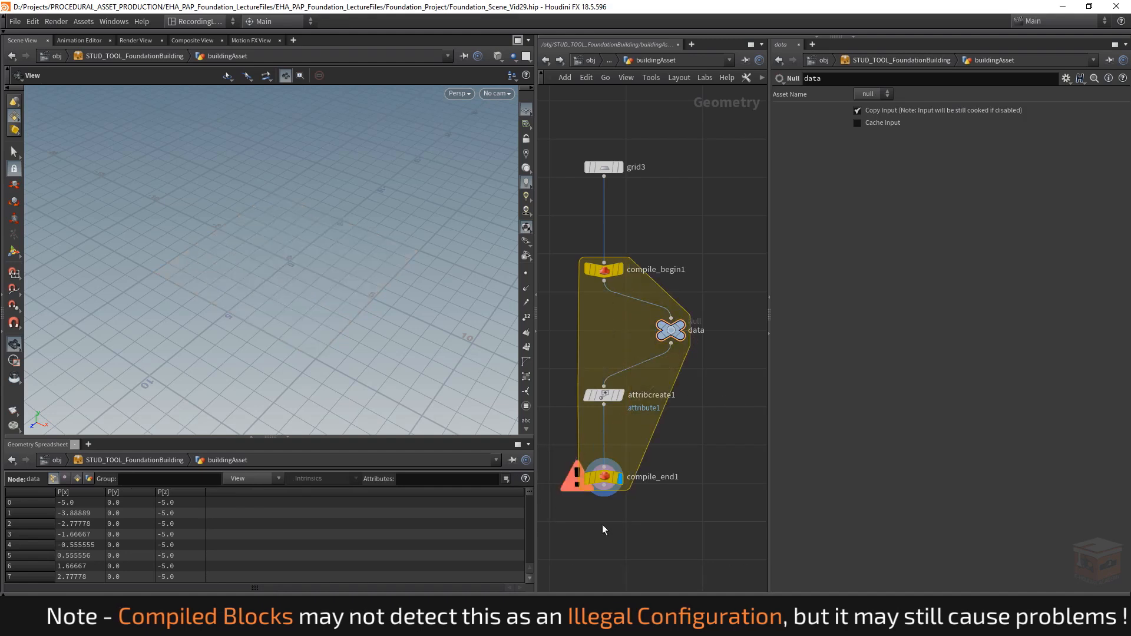
Step: Open the node information of compile_end1 and read its error and warning beside the network
mouse_move(601, 478)
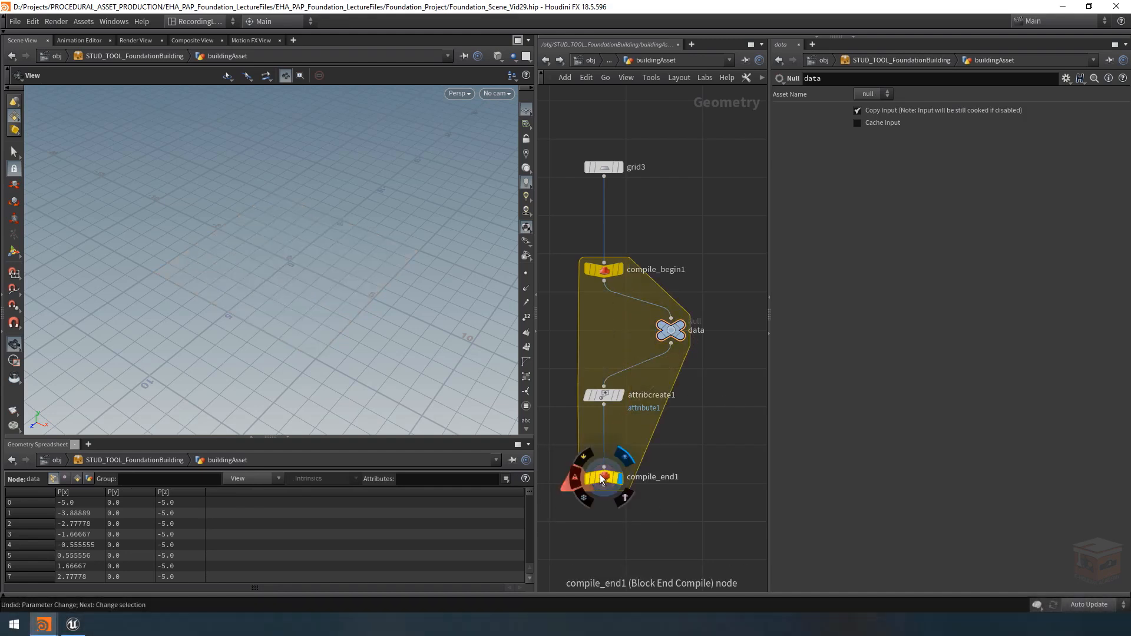
left_click(575, 478)
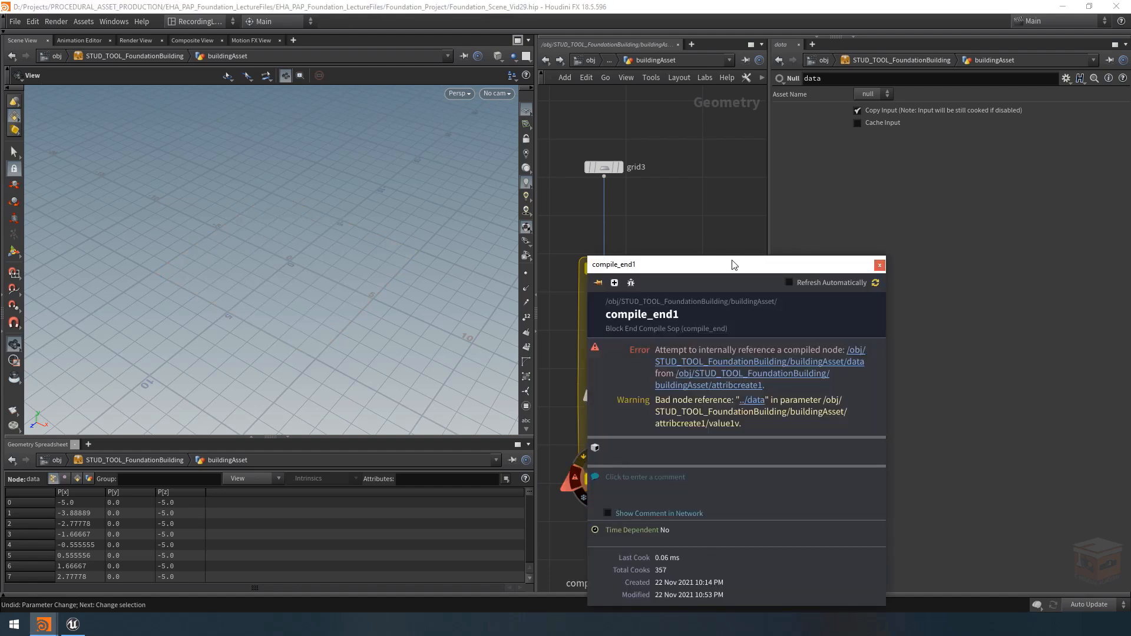
left_click_drag(744, 268, 286, 117)
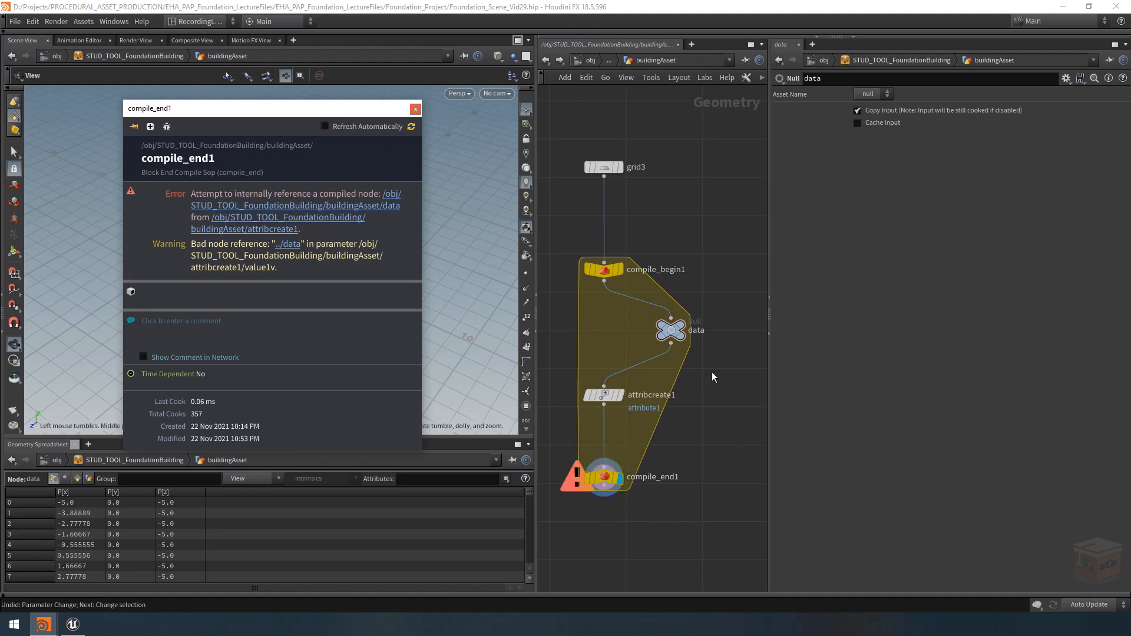
Step: Disconnect data from attribcreate1 and wire compile_begin1 straight into attribcreate1 again
left_click_drag(712, 373, 537, 406)
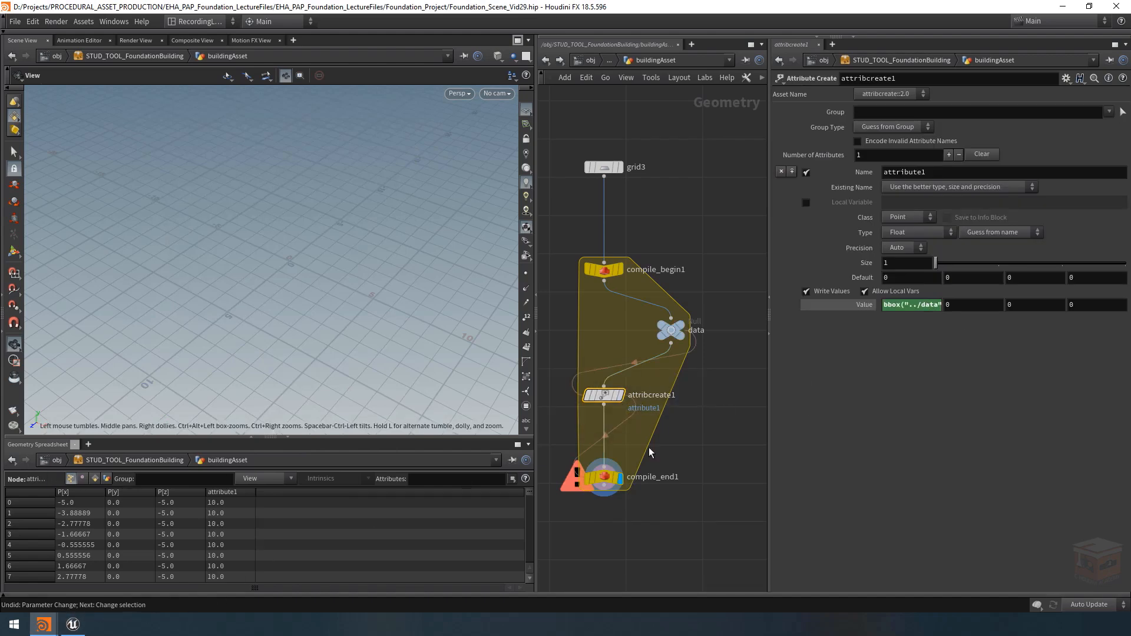
mouse_move(692, 340)
left_mouse_down()
mouse_move(619, 340)
mouse_move(694, 336)
mouse_move(598, 306)
mouse_move(595, 293)
left_mouse_up()
left_click_drag(647, 364, 604, 282)
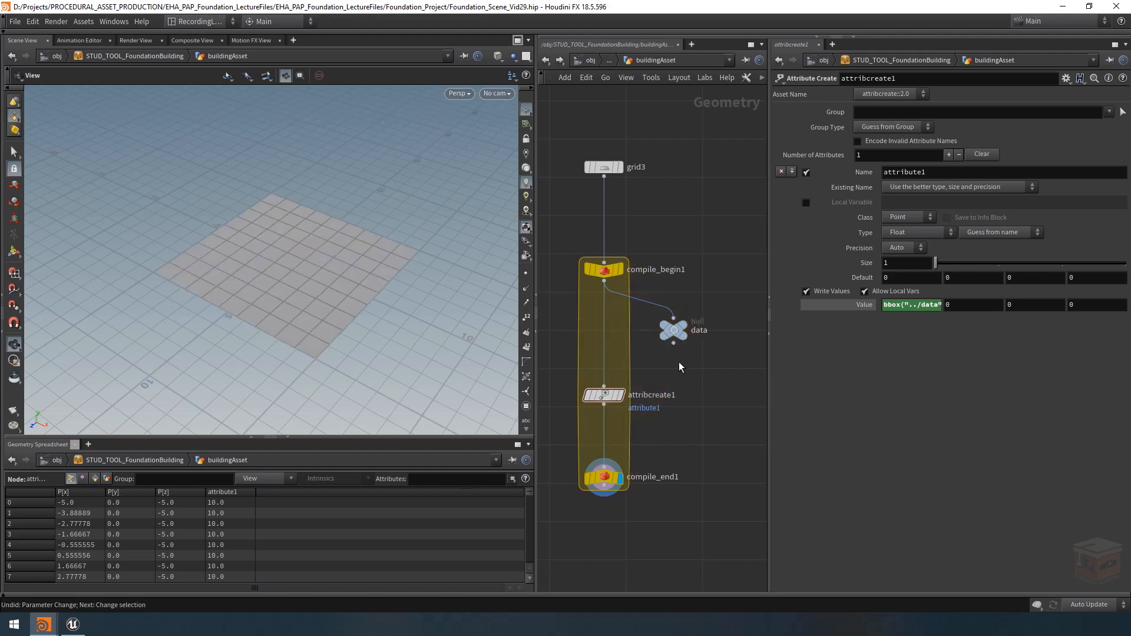
Step: Delete the data null branching off compile_begin1
left_click(662, 319)
left_click_drag(714, 447, 607, 510)
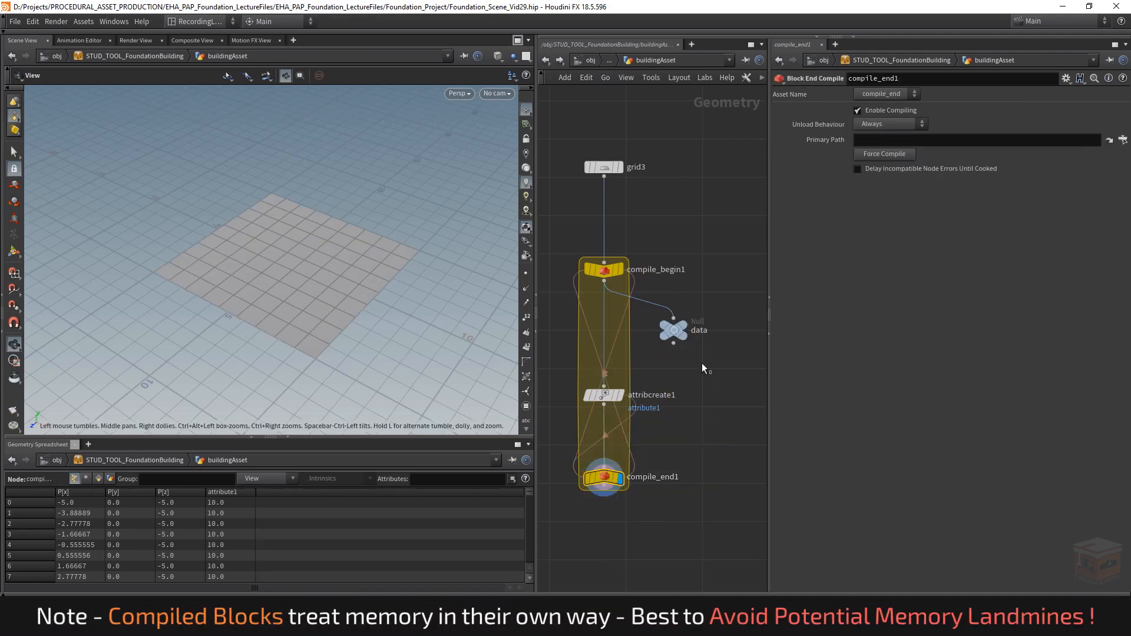
left_click(675, 330)
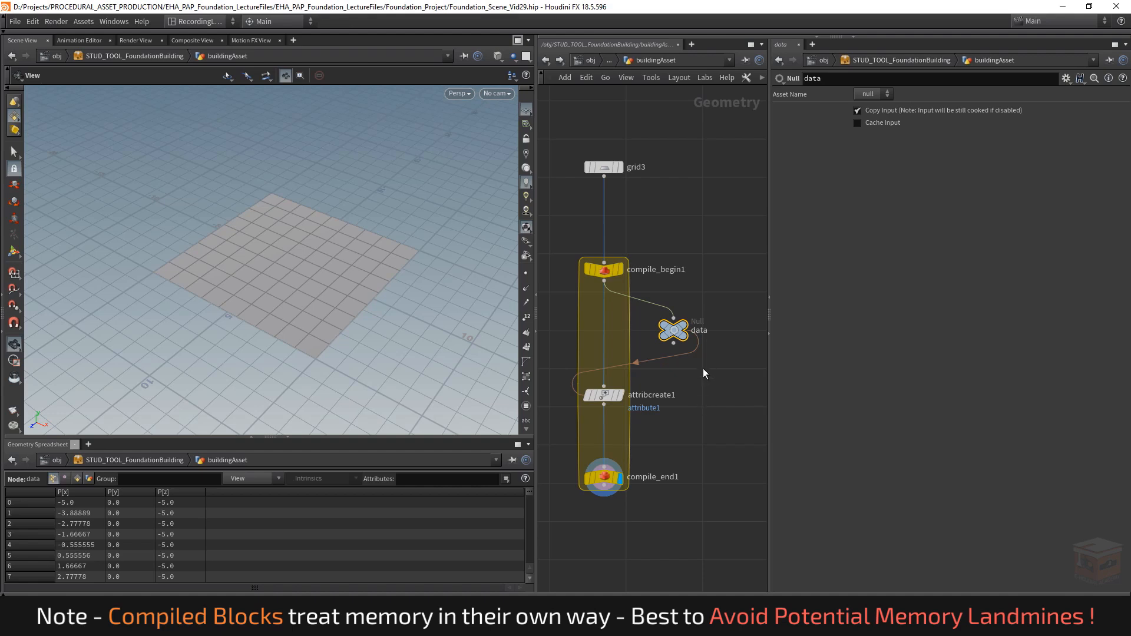
key("Delete")
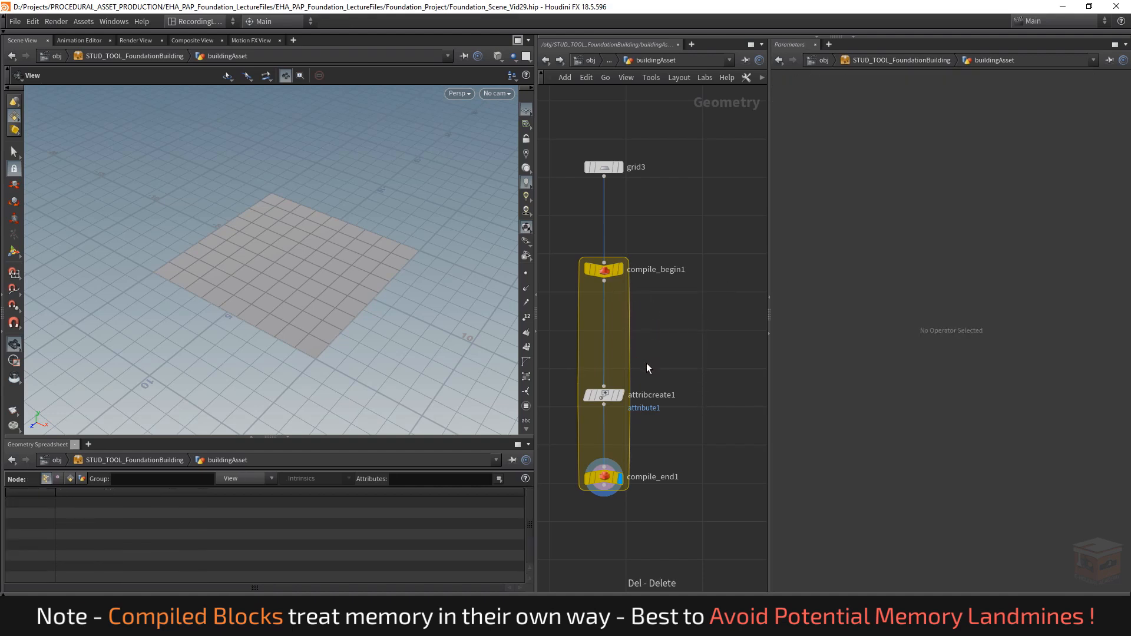
Step: Replace the "../data" reference in attribcreate1's bbox expression with input number 0, giving bbox(0 ,D_XSIZE)
left_click(907, 305)
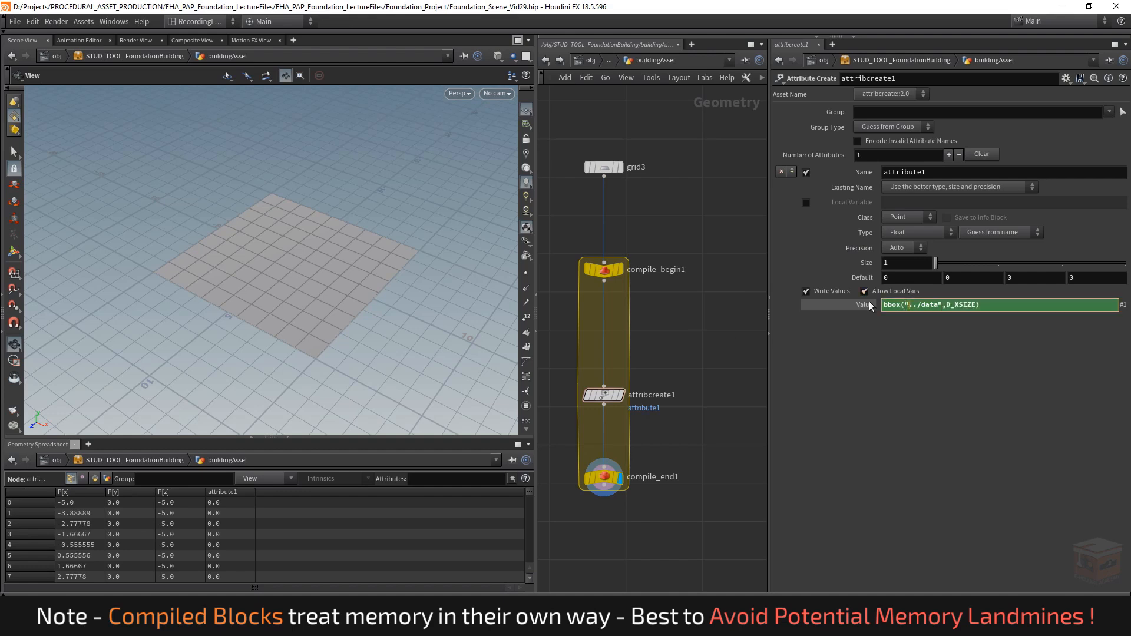
left_click_drag(942, 304, 904, 304)
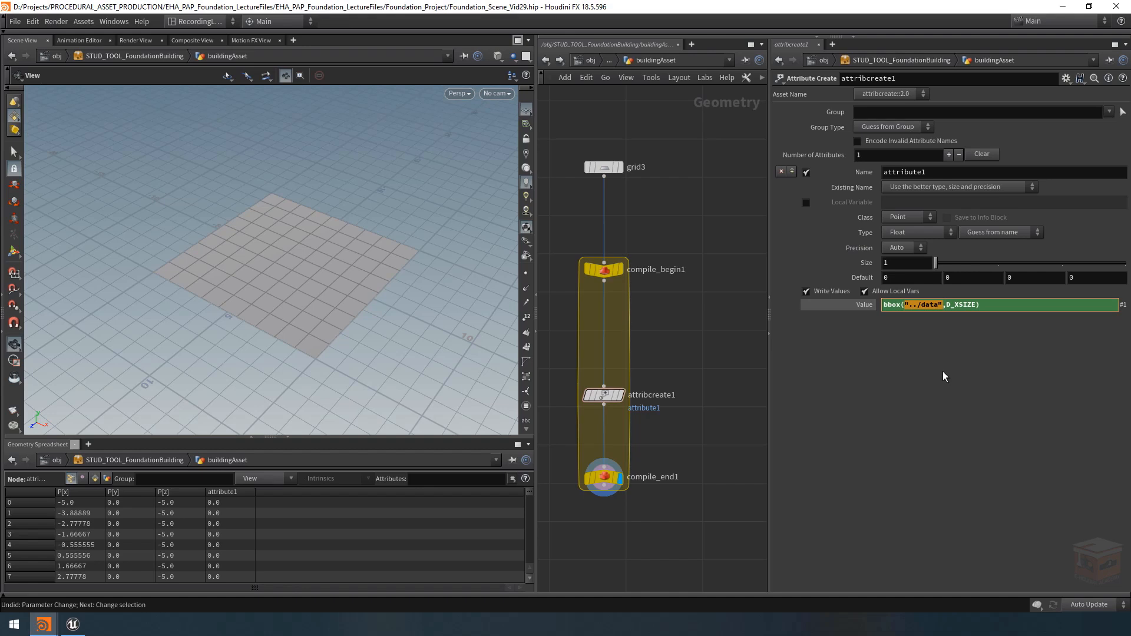
type("0")
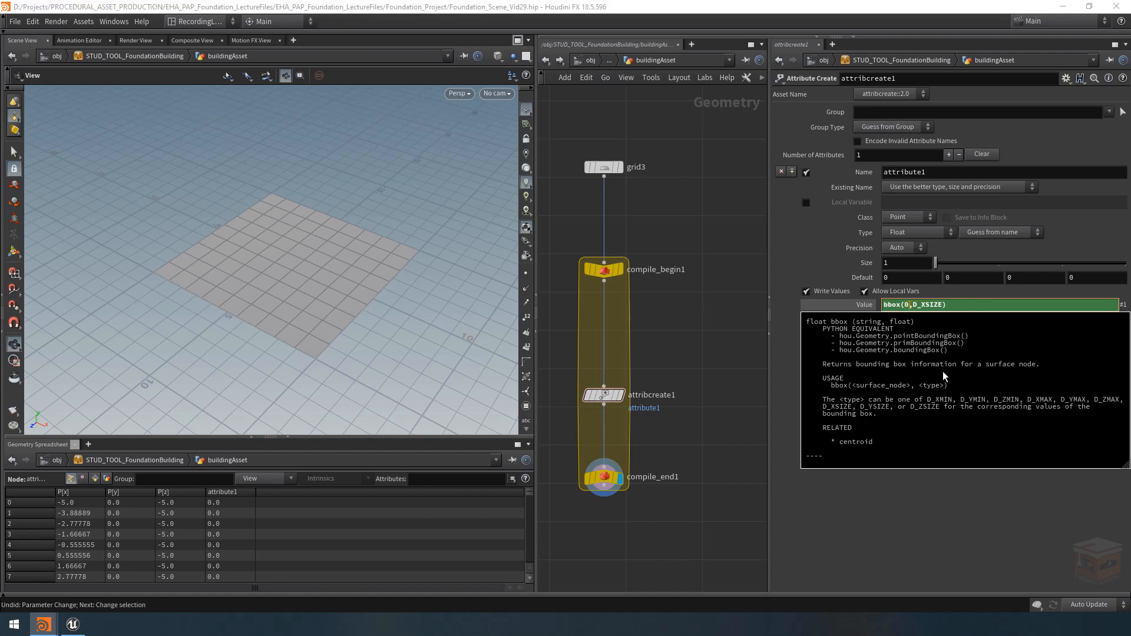
key("Return")
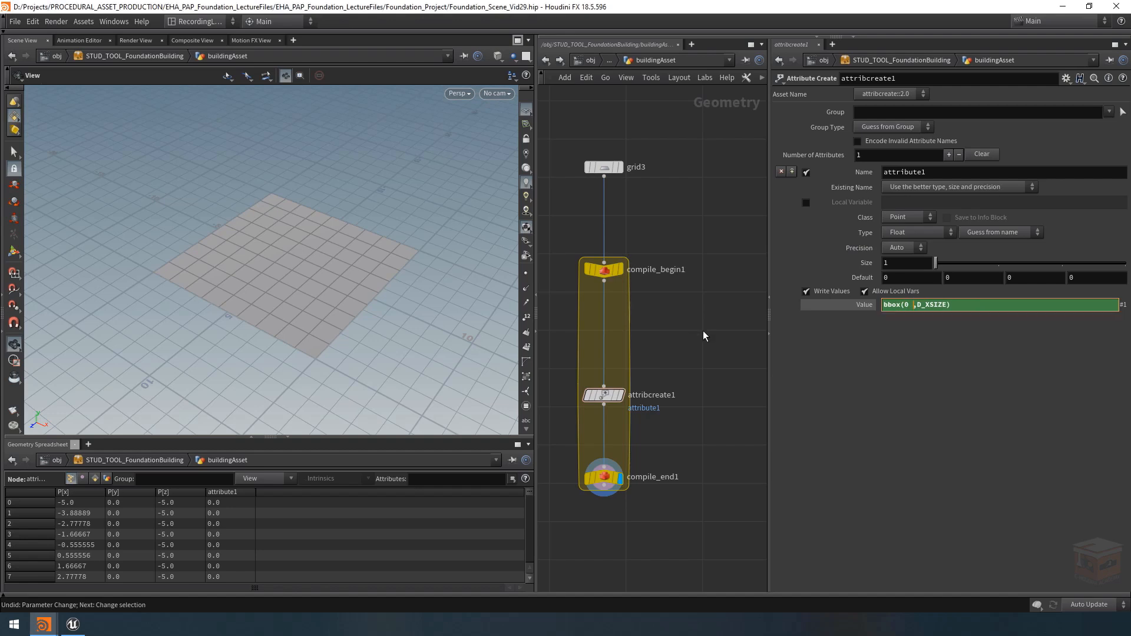
scroll(680, 360, "up", 3)
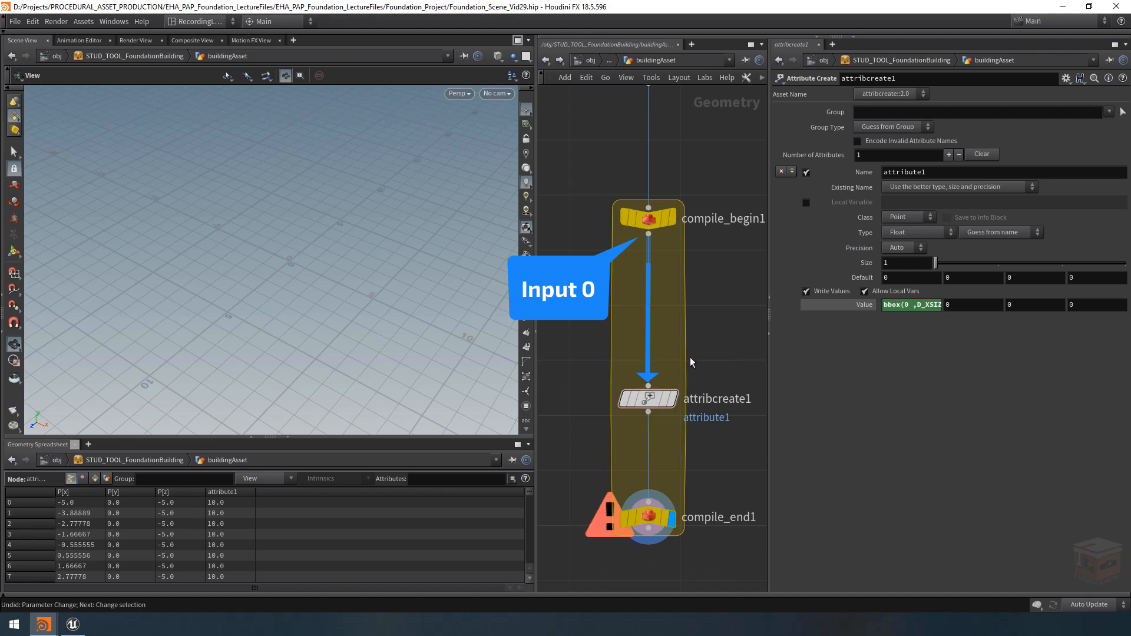
Step: Open the node information of compile_end1, read its error and warning, and check the 0 reference in attribcreate1's bbox expression
mouse_move(645, 517)
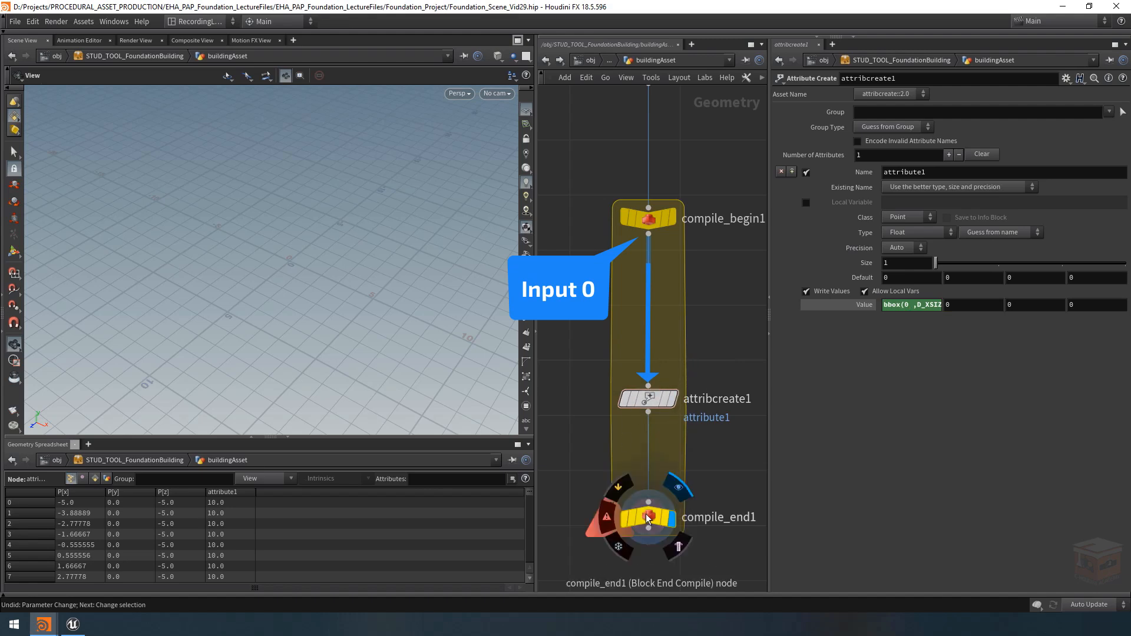
left_click(608, 520)
left_click_drag(787, 255, 272, 123)
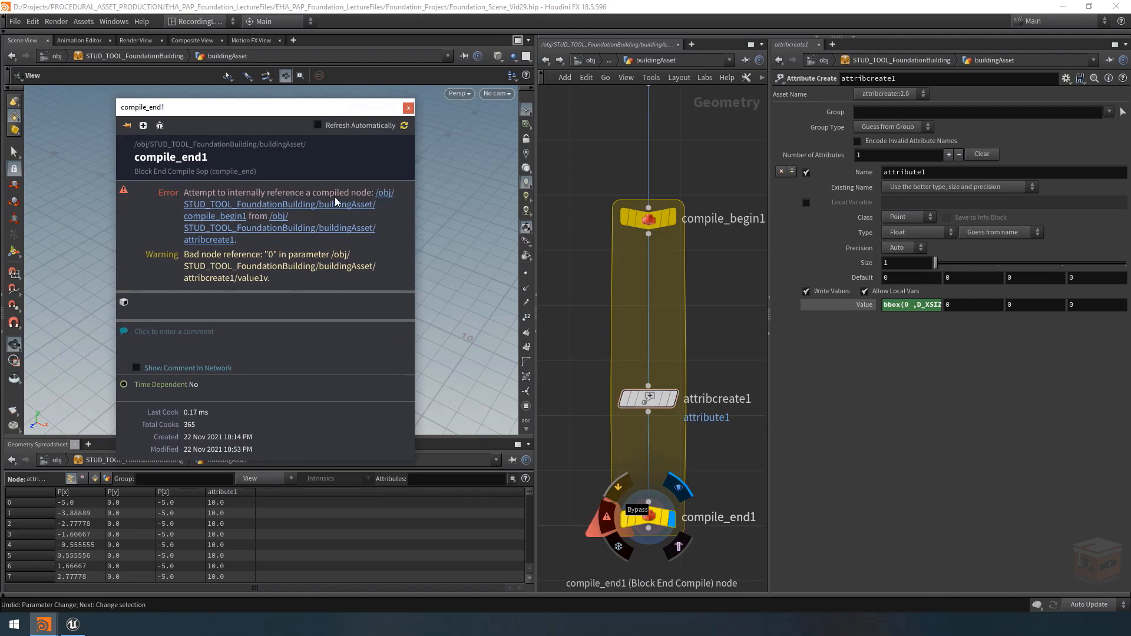
left_click(906, 305)
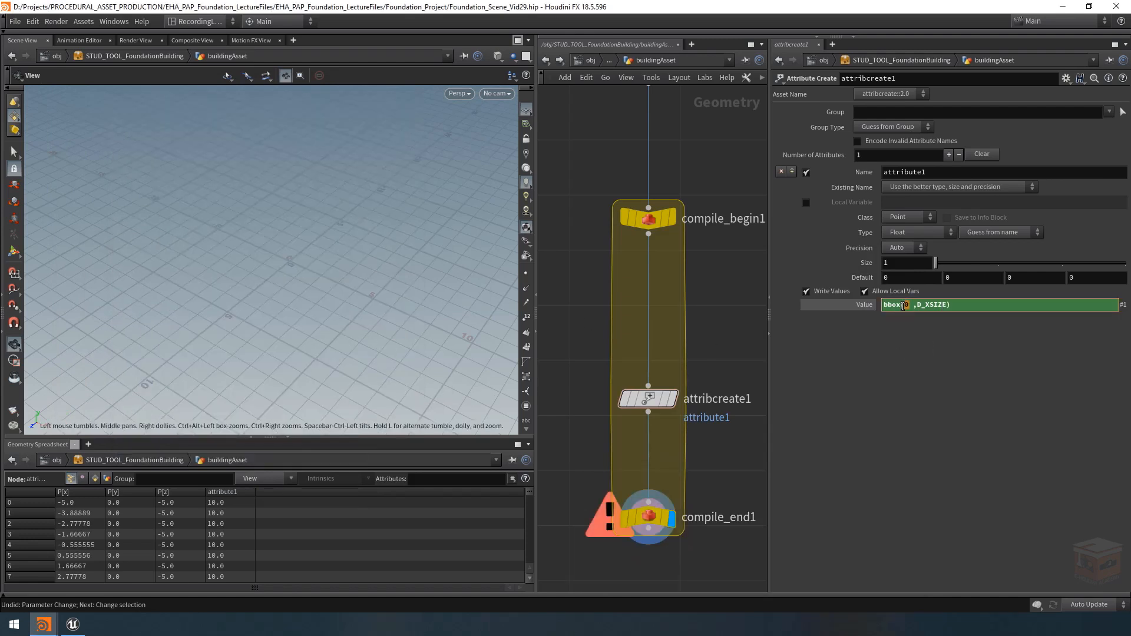
Step: Select attribcreate1 and add a spare input to it
left_click(658, 218)
middle_click_drag(723, 273, 686, 275)
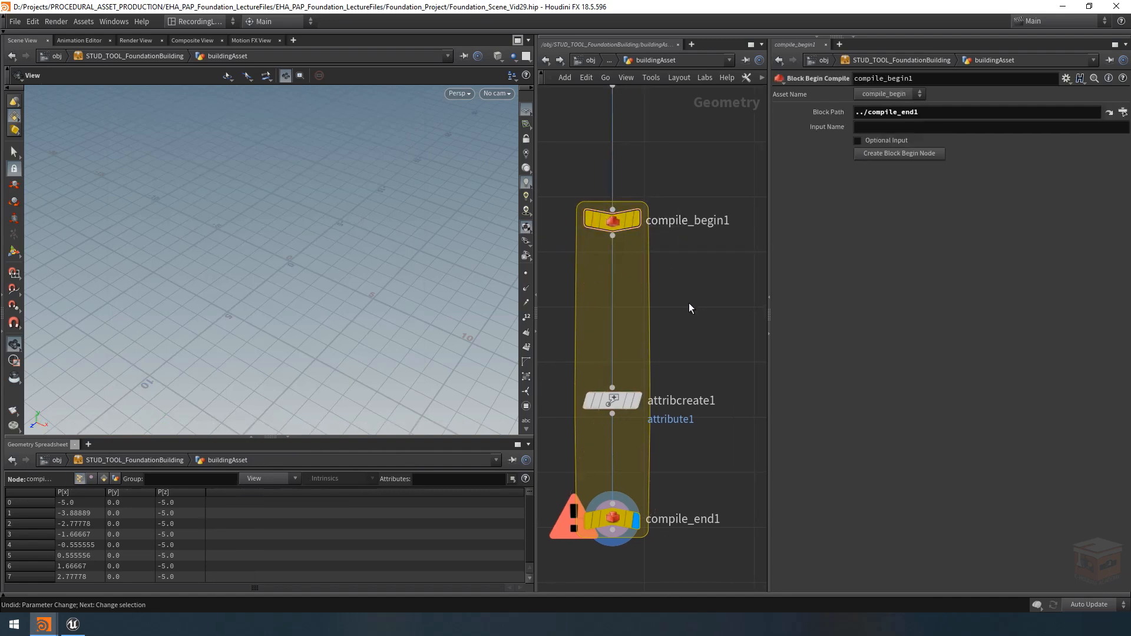
left_click_drag(713, 326, 568, 438)
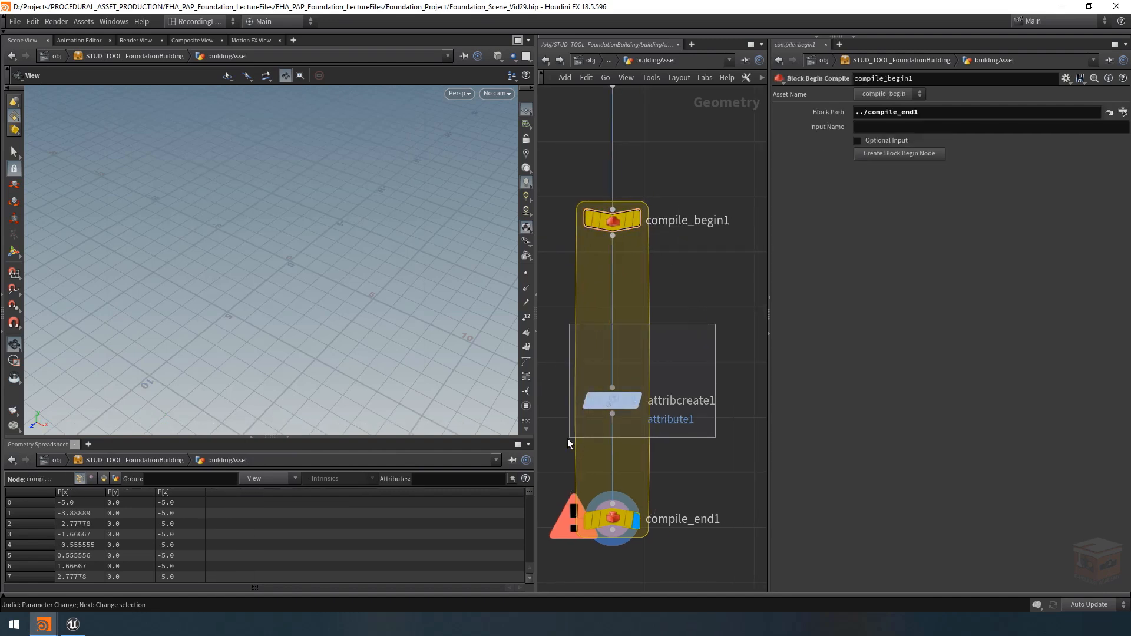
scroll(685, 315, "down", 2)
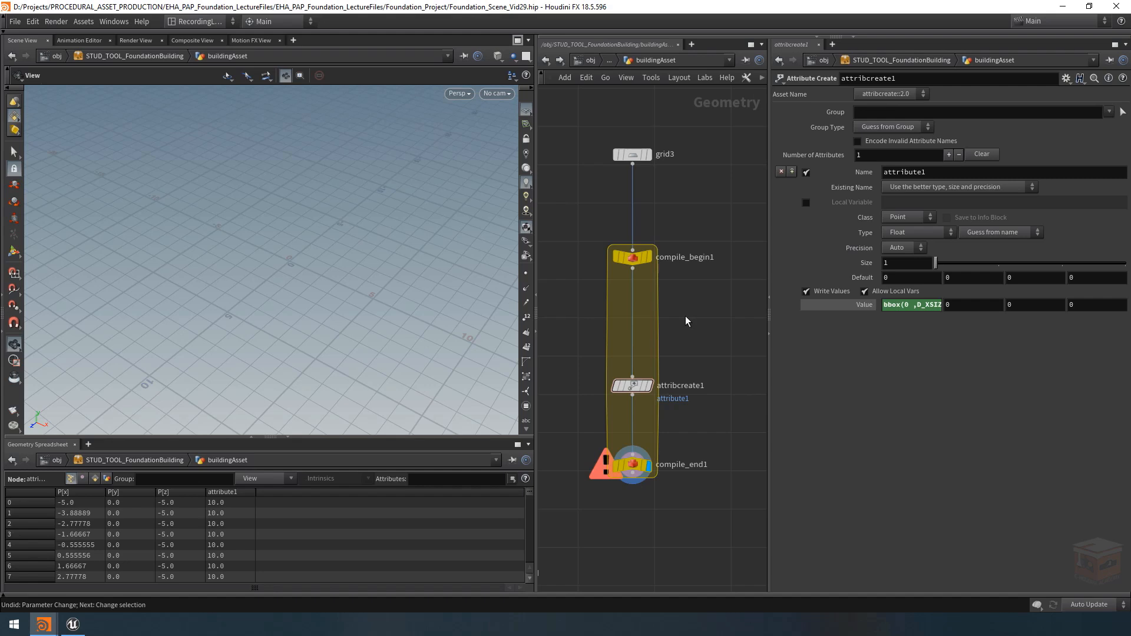
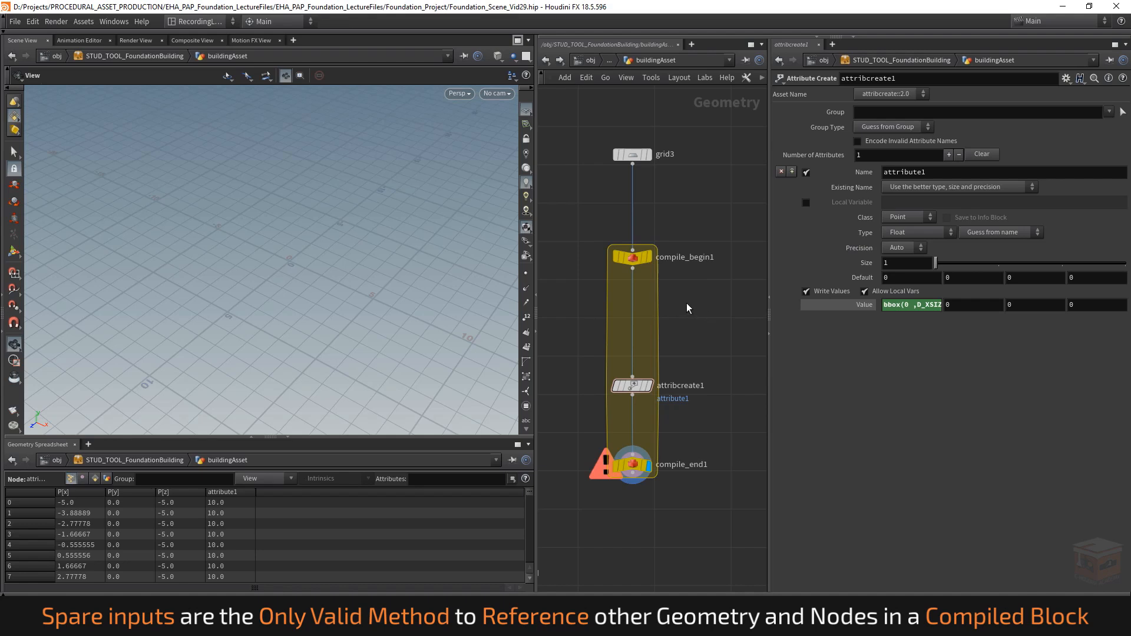
left_click(1065, 80)
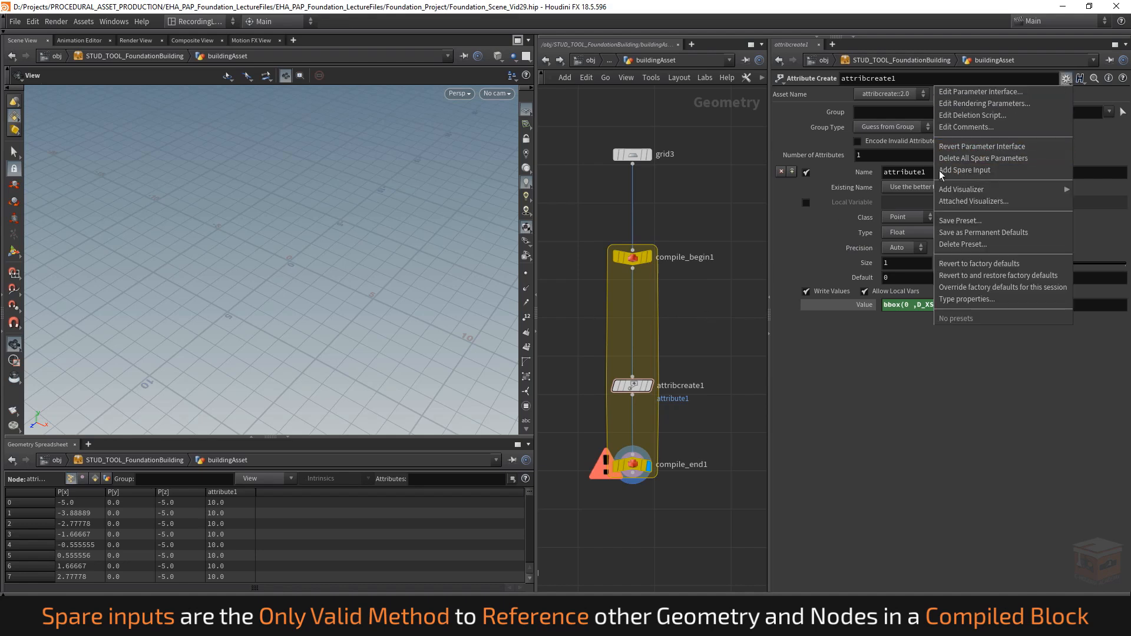
left_click(985, 171)
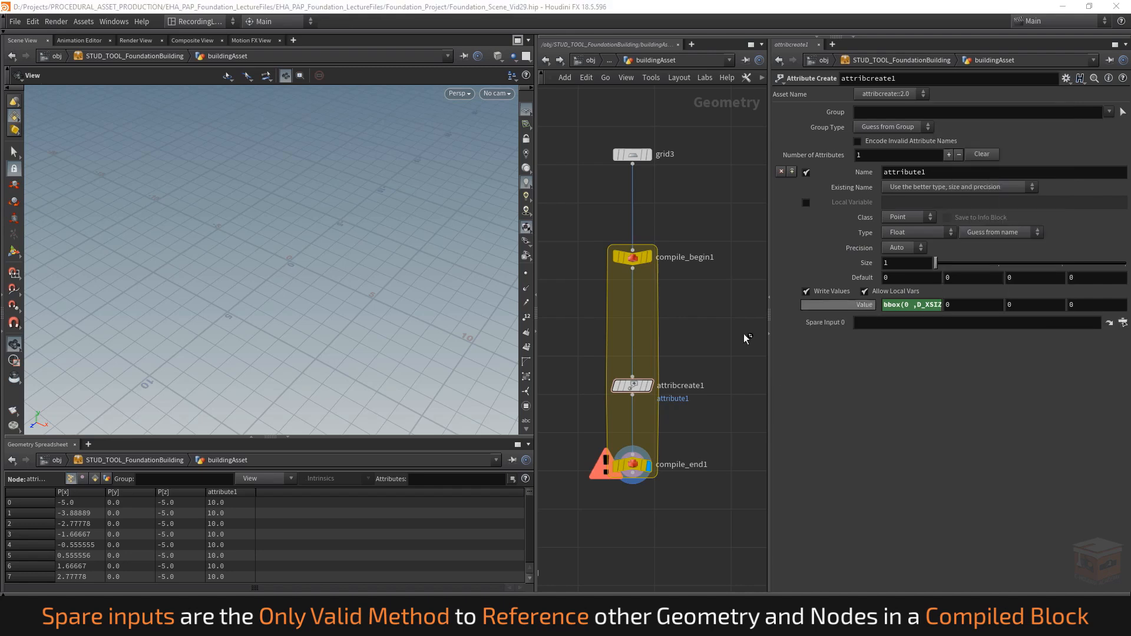
double_click(906, 306)
key("BackSpace")
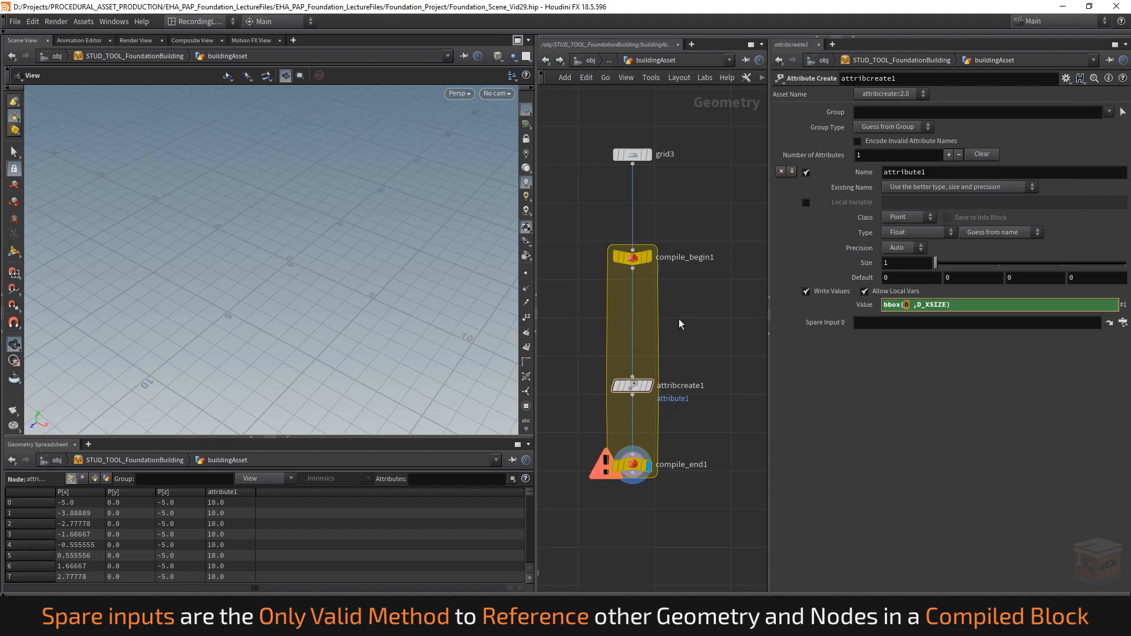
Step: Add a null node beside the compiled block and wire compile_begin1's output into it
key("Tab")
type("null")
key("Return")
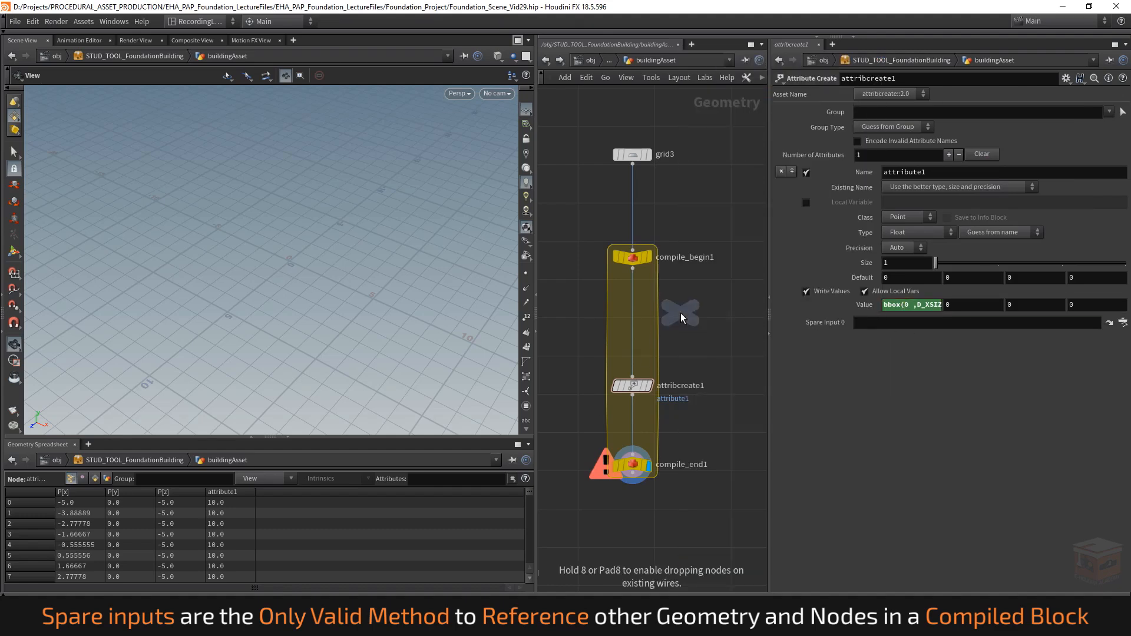
left_click(701, 317)
left_click(632, 268)
left_click(700, 309)
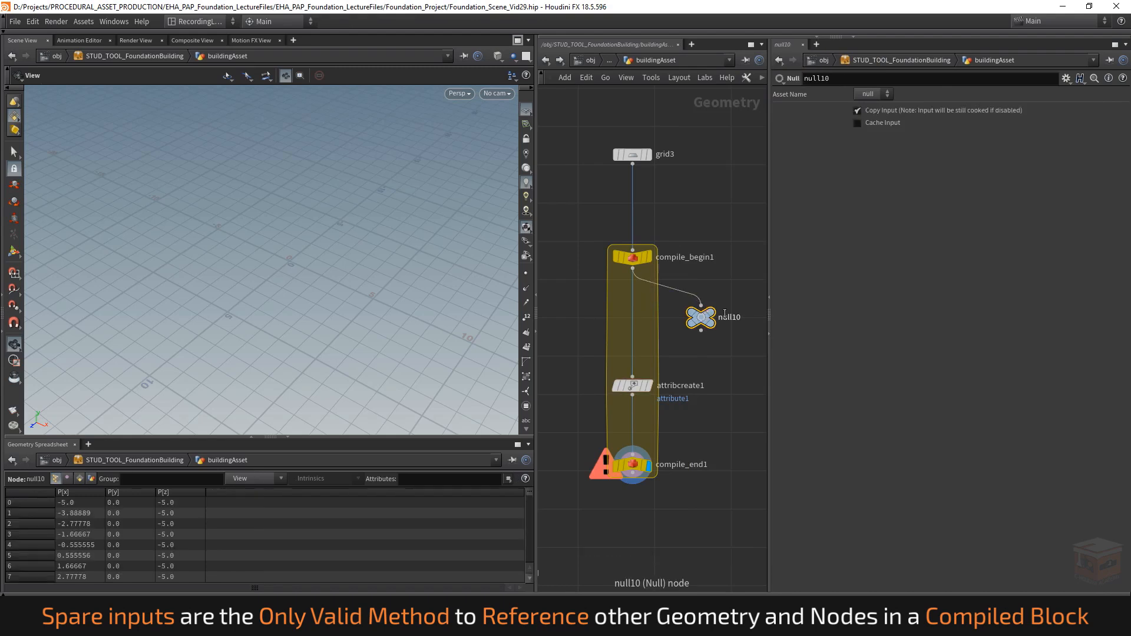
Step: Rename the new null node as data and set attribcreate1's Spare Input 0 to ../data
type("data")
key("Return")
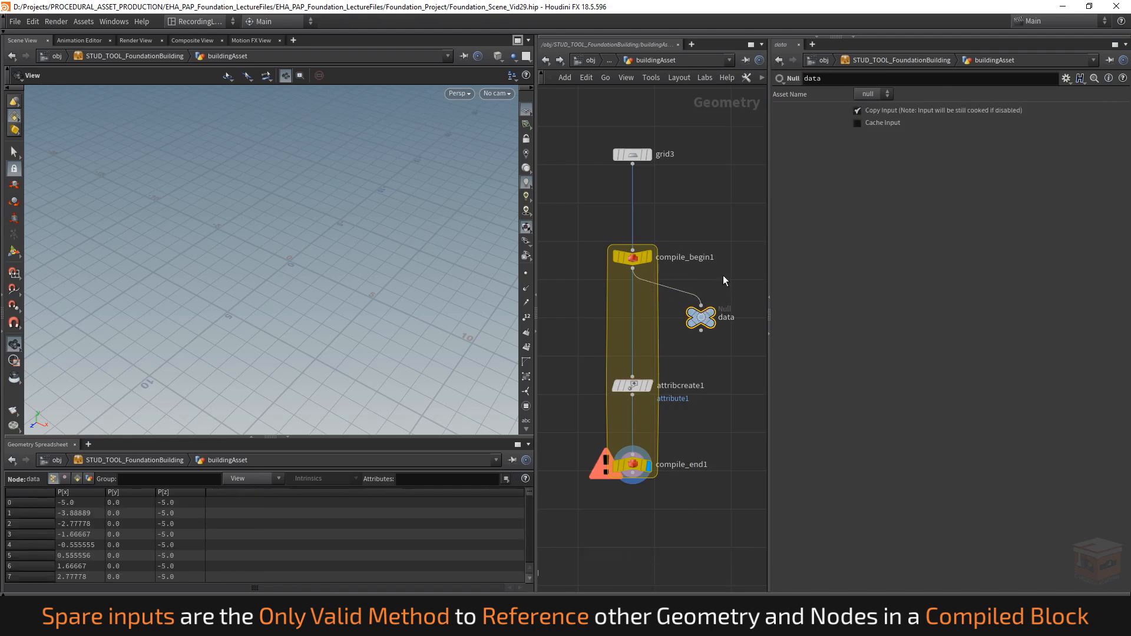
left_click(632, 385)
left_click(890, 323)
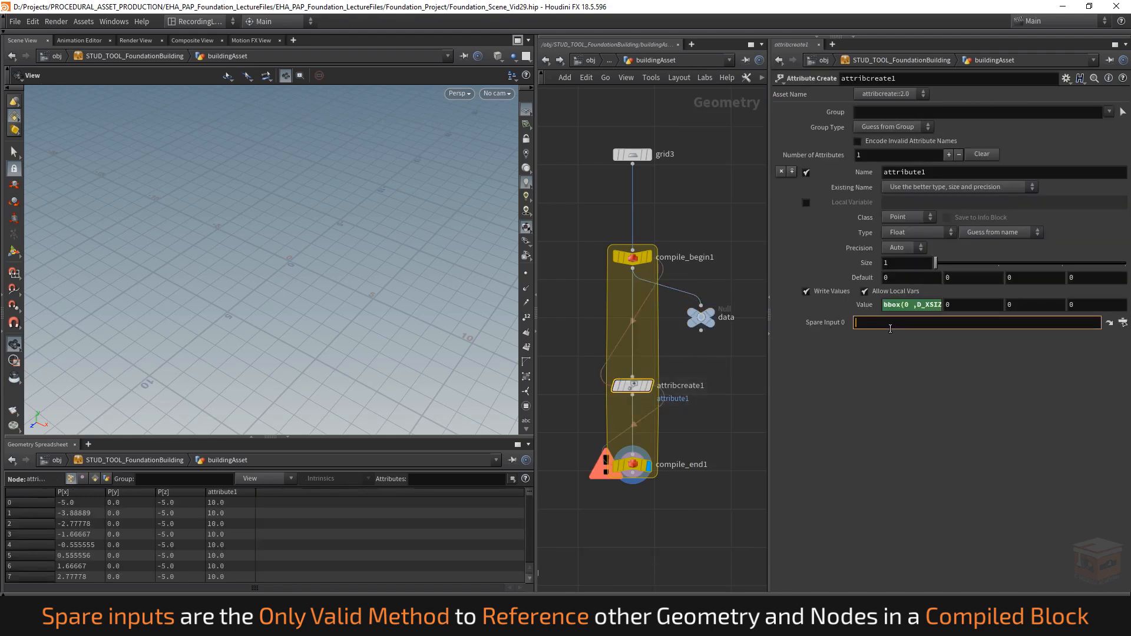
type("../data")
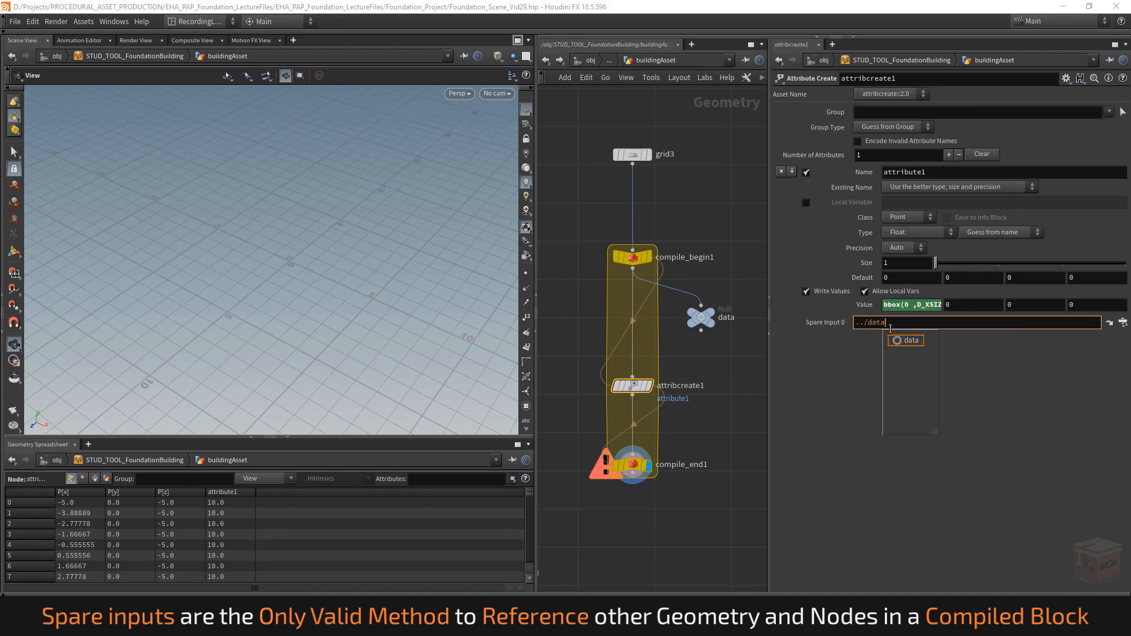
key("Return")
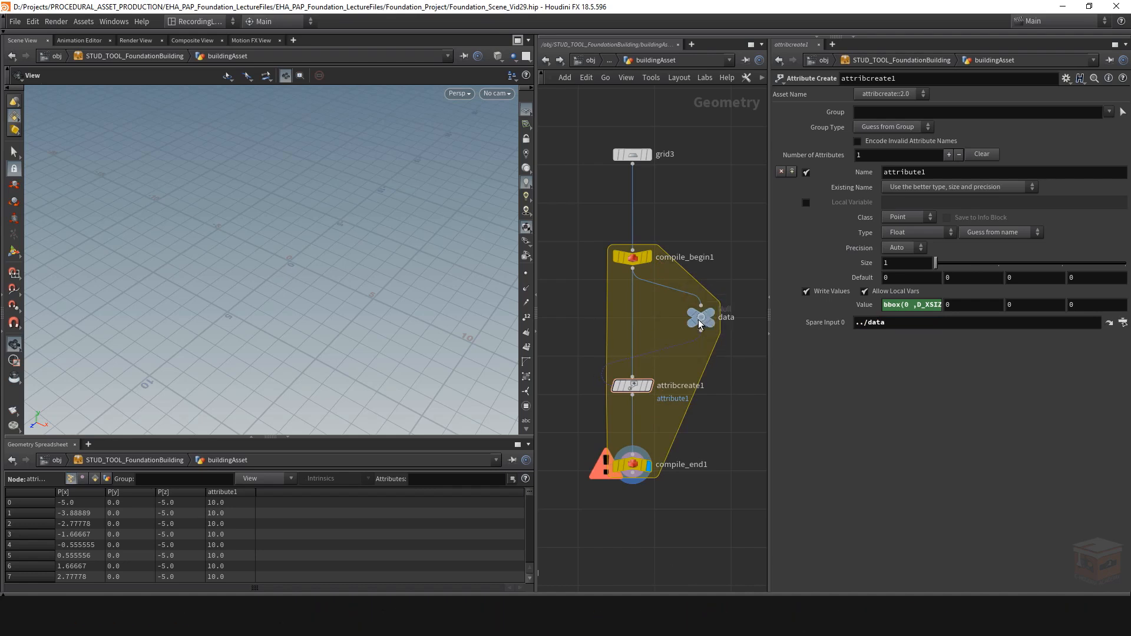
mouse_move(701, 323)
left_mouse_down()
mouse_move(686, 317)
mouse_move(693, 325)
left_mouse_up()
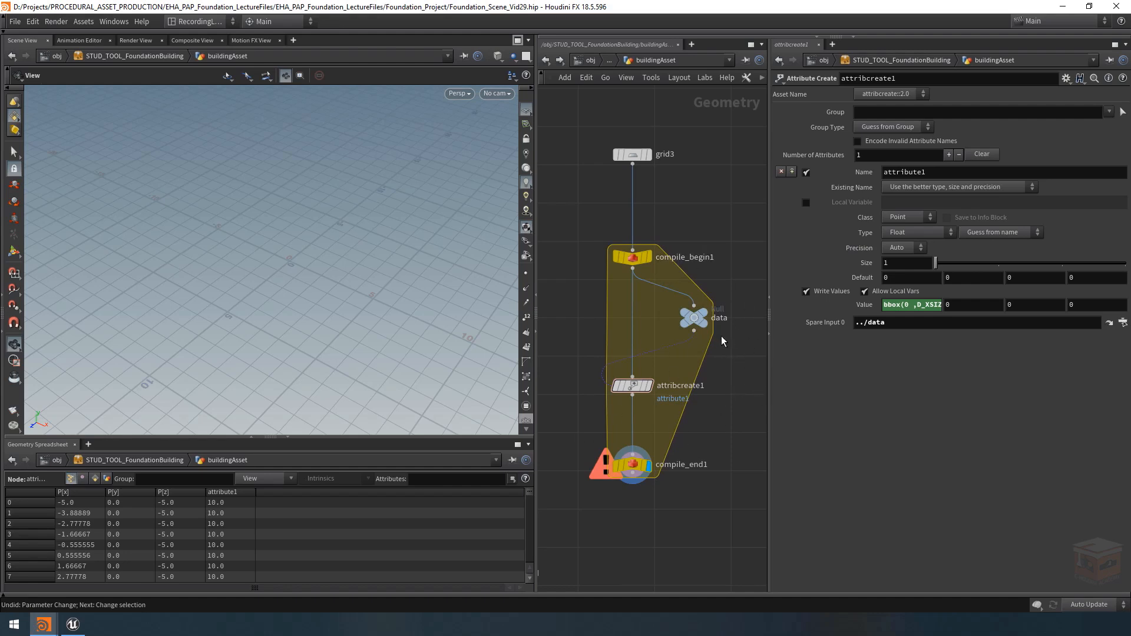
left_click_drag(698, 318, 694, 319)
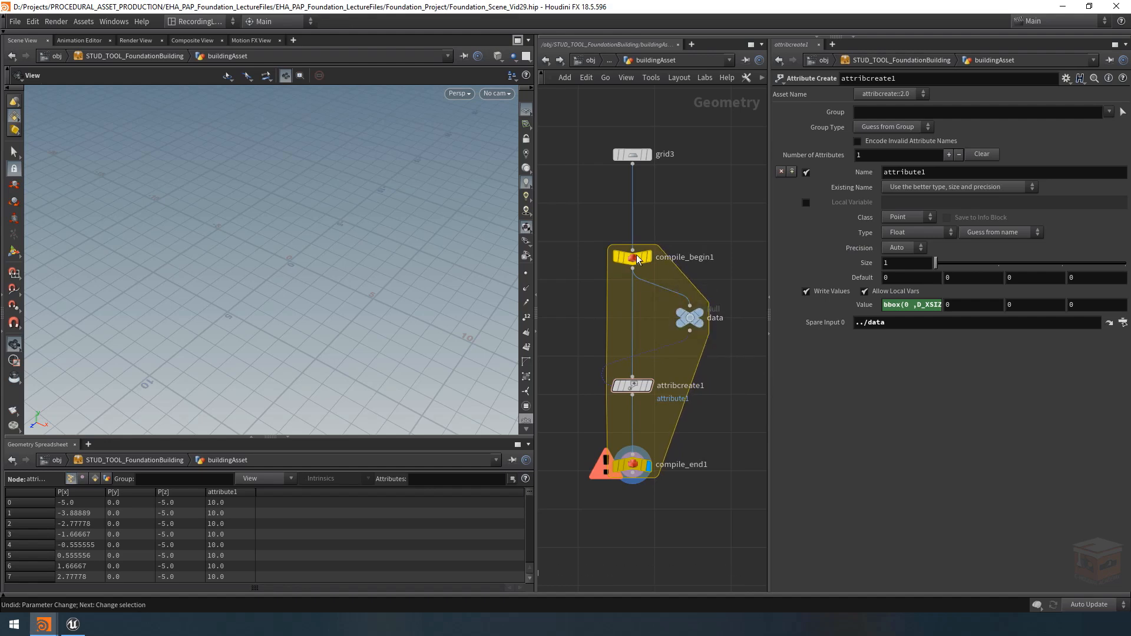
left_click(690, 330)
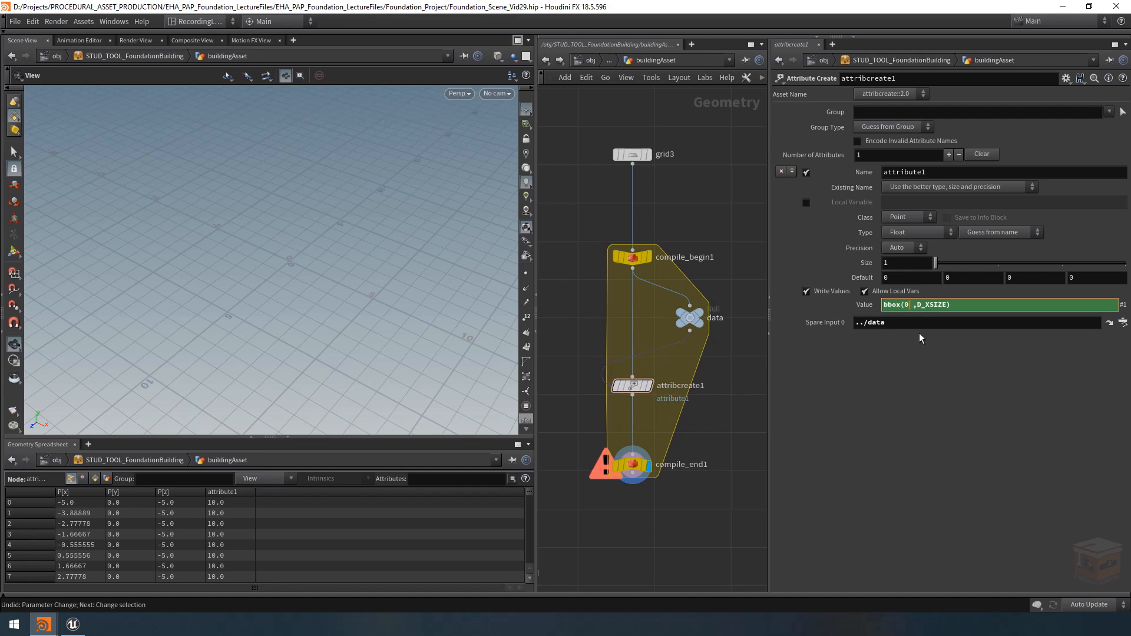
Step: Change the first bbox argument in attribute1's value to -1, giving bbox(-1 ,D_XSIZE)
key("BackSpace")
type("-")
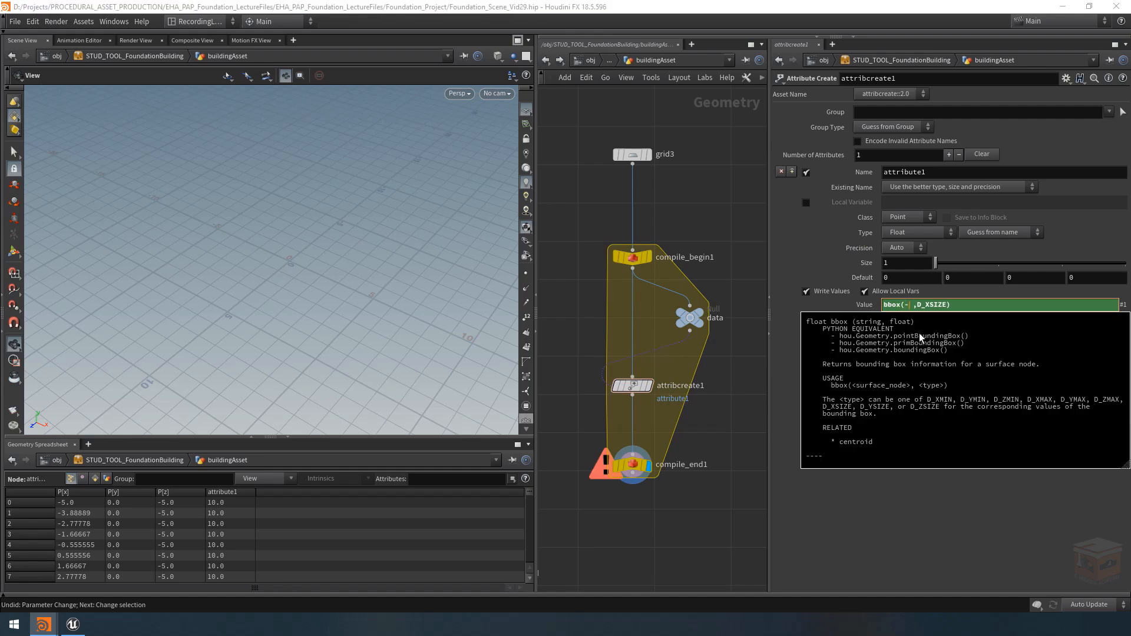
type("1")
key("Return")
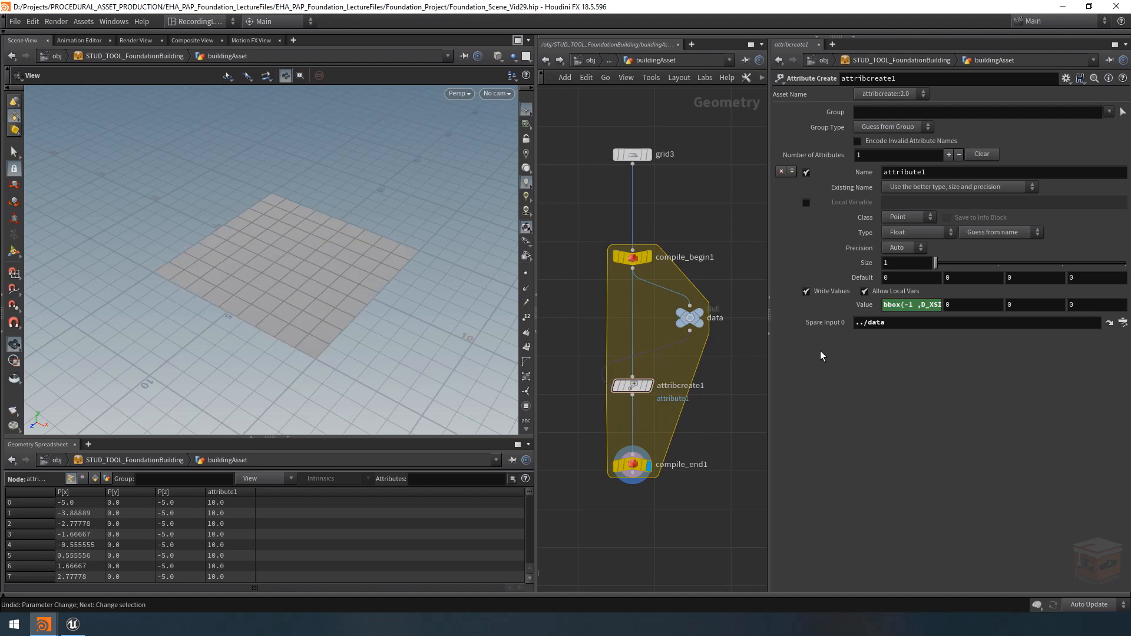
Step: Wire the data null into attribcreate1 and align it in the chain between compile_begin1 and attribcreate1
left_click_drag(692, 317, 685, 317)
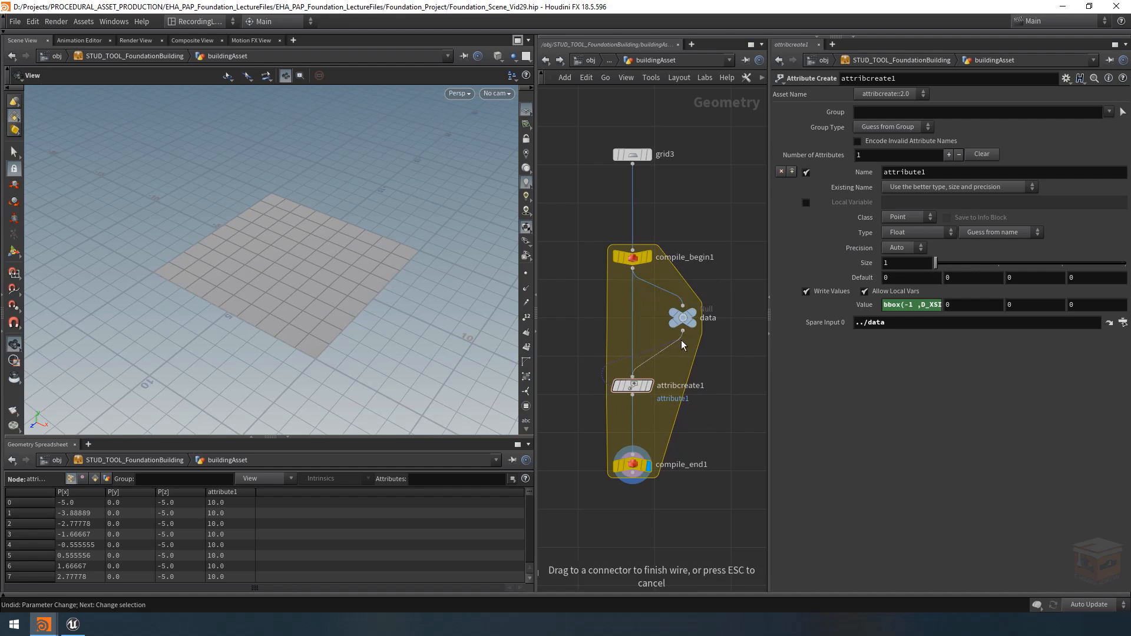
left_click_drag(682, 318, 633, 338)
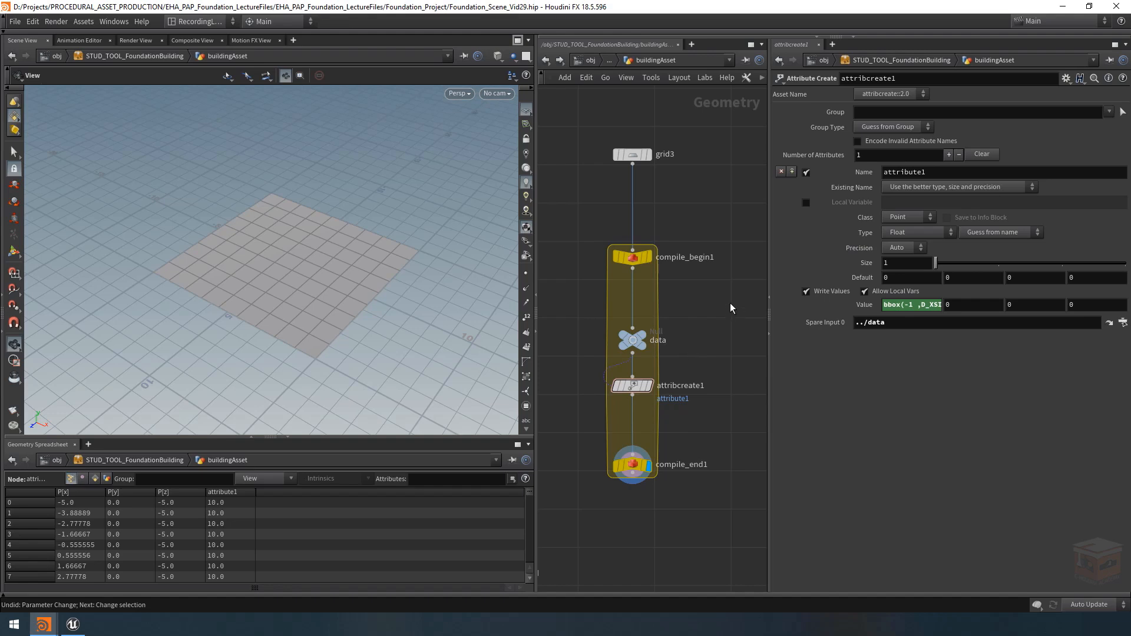
Step: Examine attribcreate1's value expression and spare input path, along with the data and compile_begin1 nodes inside the compiled block
scroll(656, 370, "up", 3)
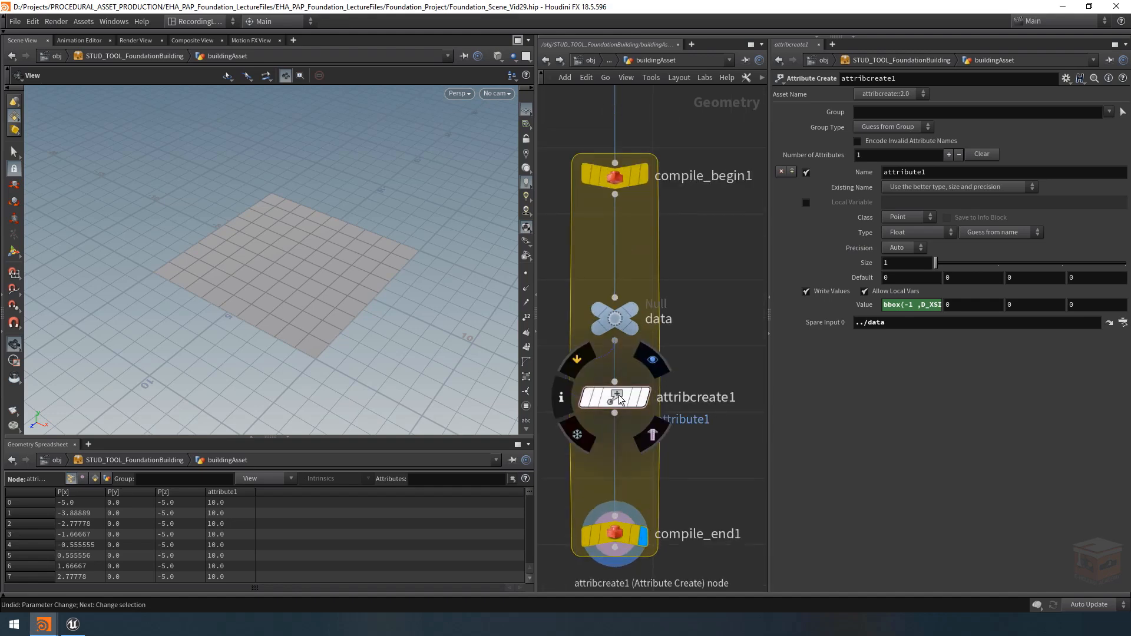
left_click(910, 305)
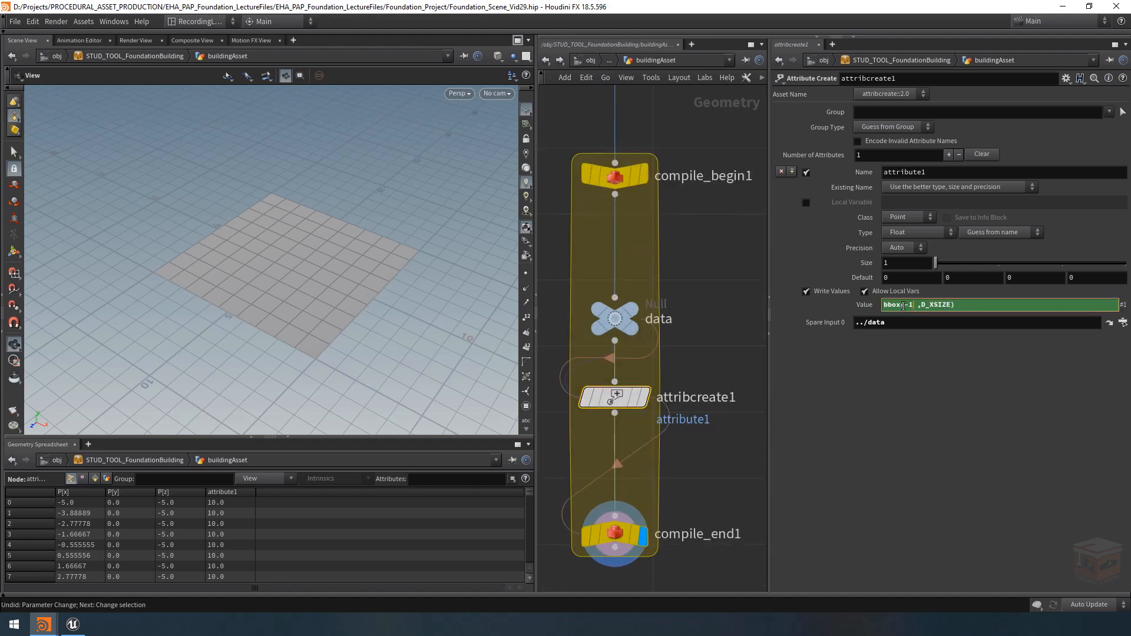
left_click(911, 324)
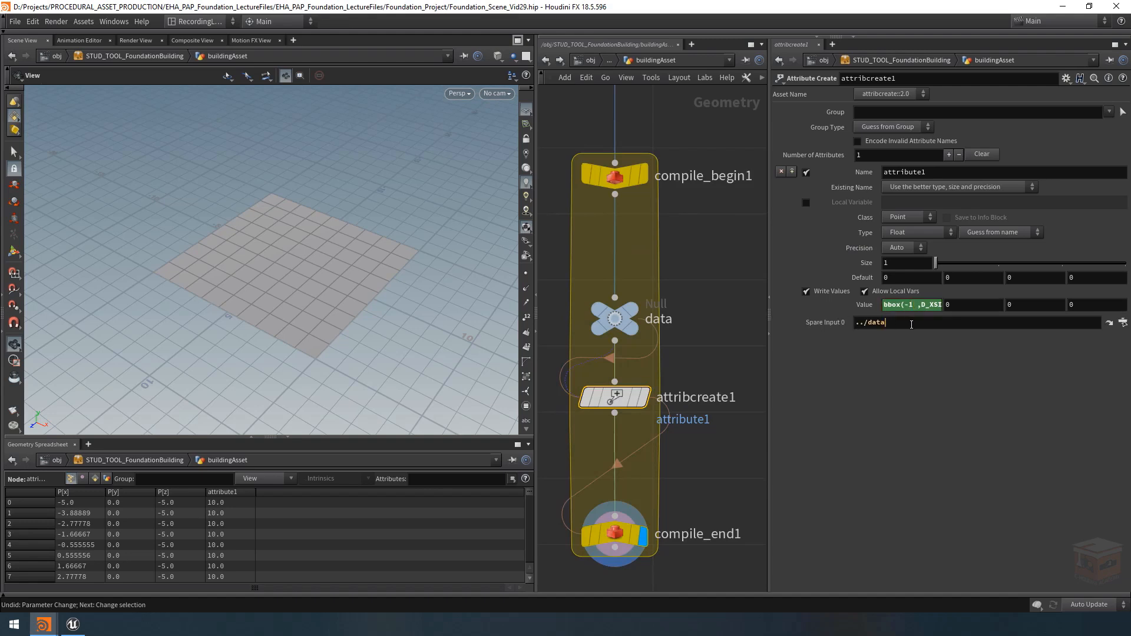
key("Return")
left_click(615, 319)
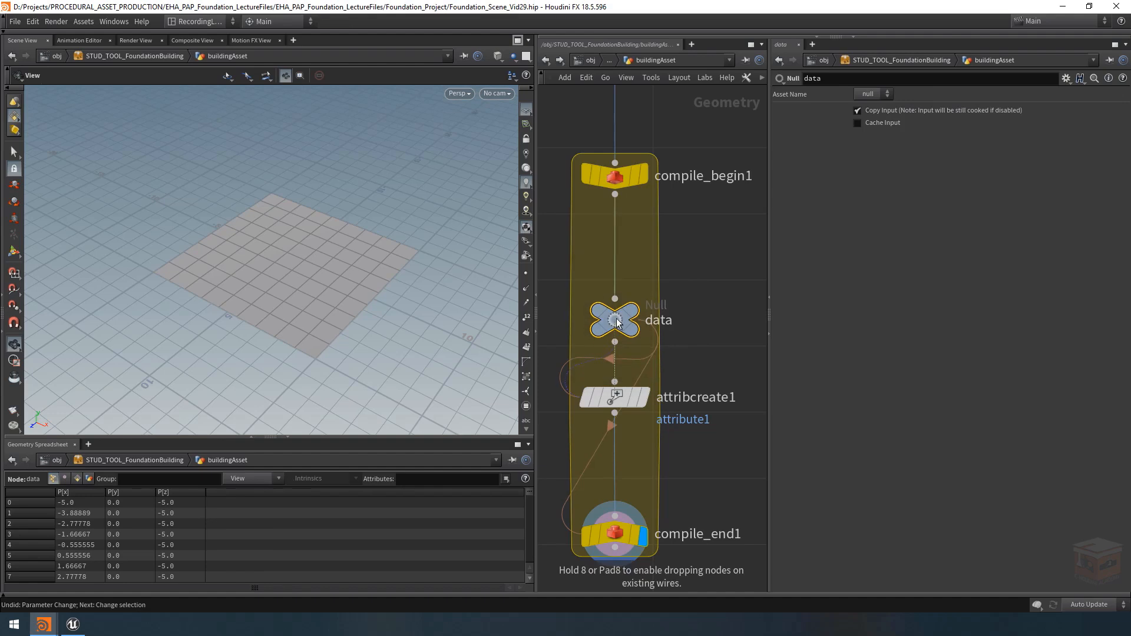
key("Down")
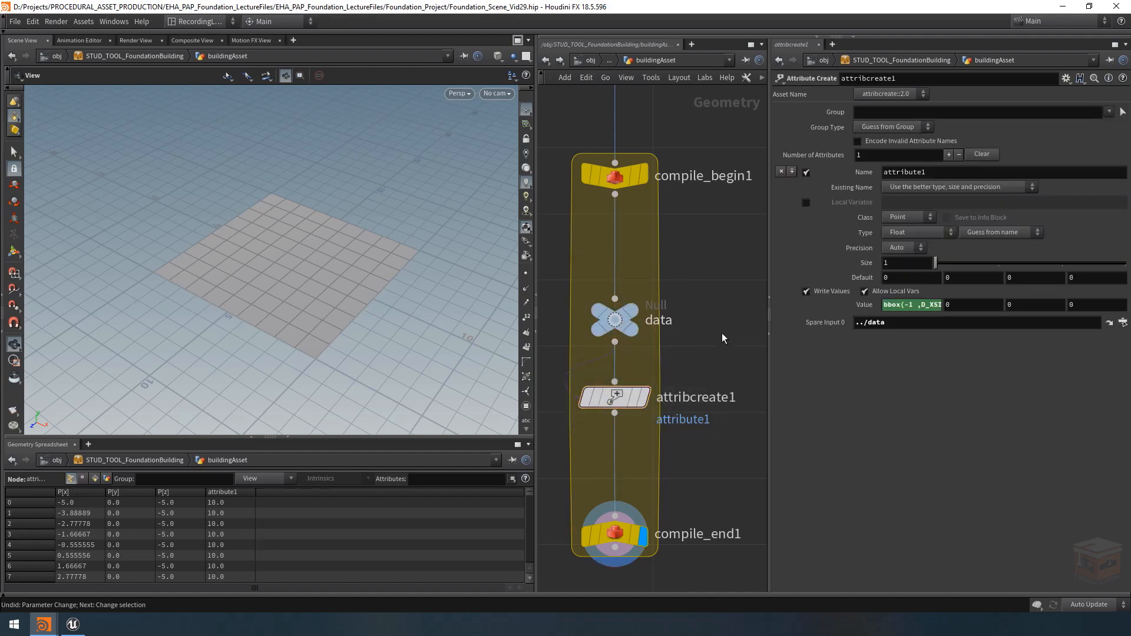
scroll(722, 334, "down", 2)
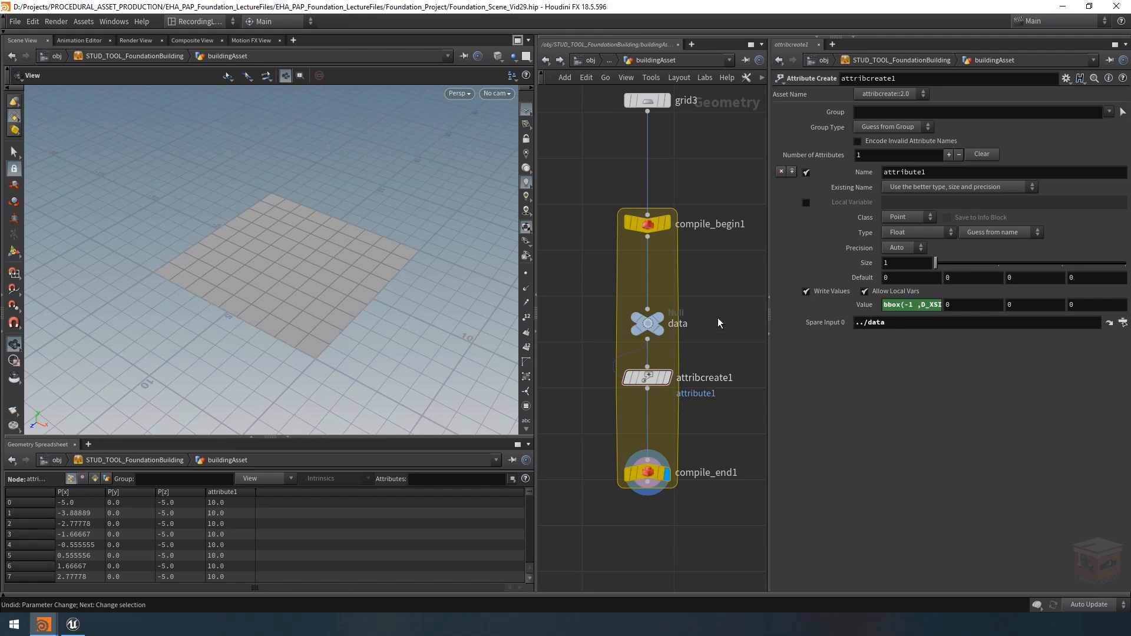
left_click(647, 223)
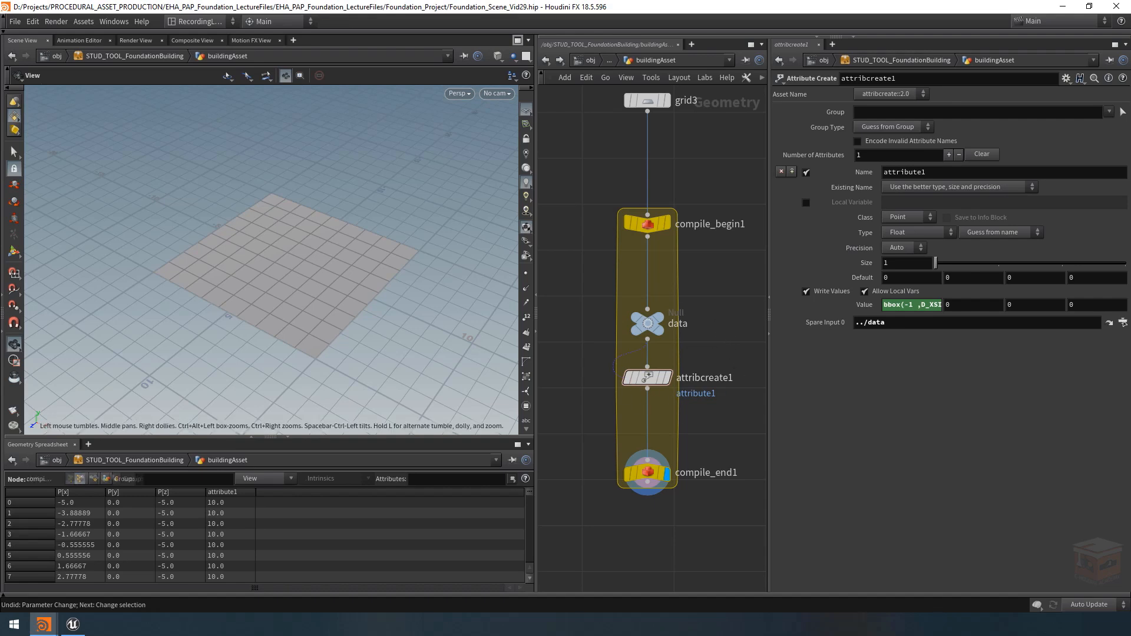
middle_click_drag(760, 294, 697, 332)
scroll(697, 332, "down", 1)
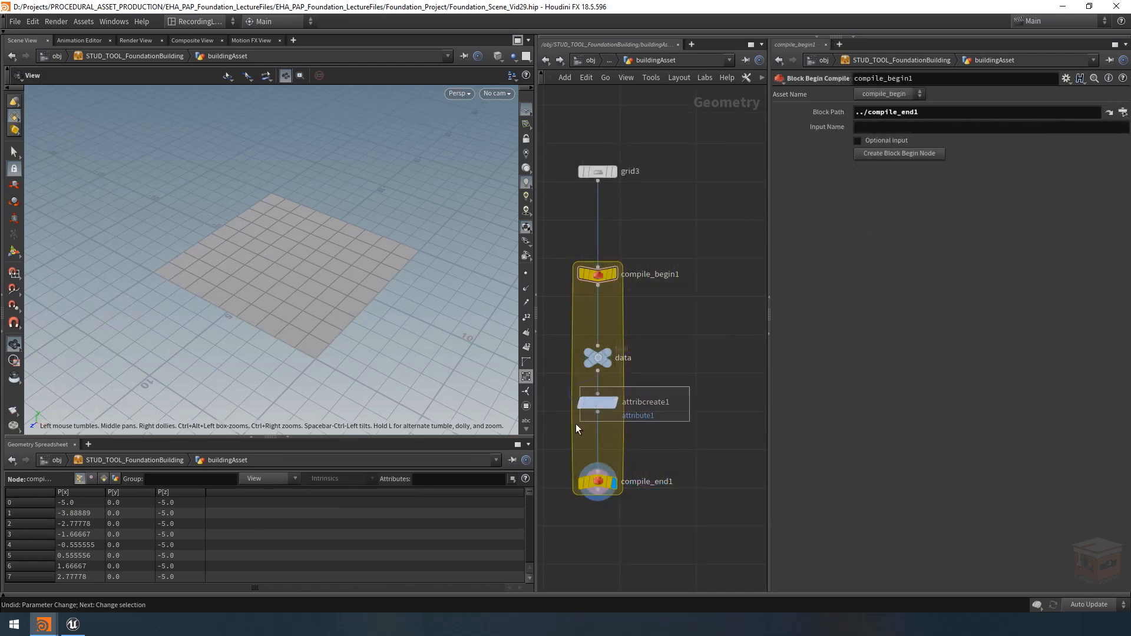
left_click(597, 402)
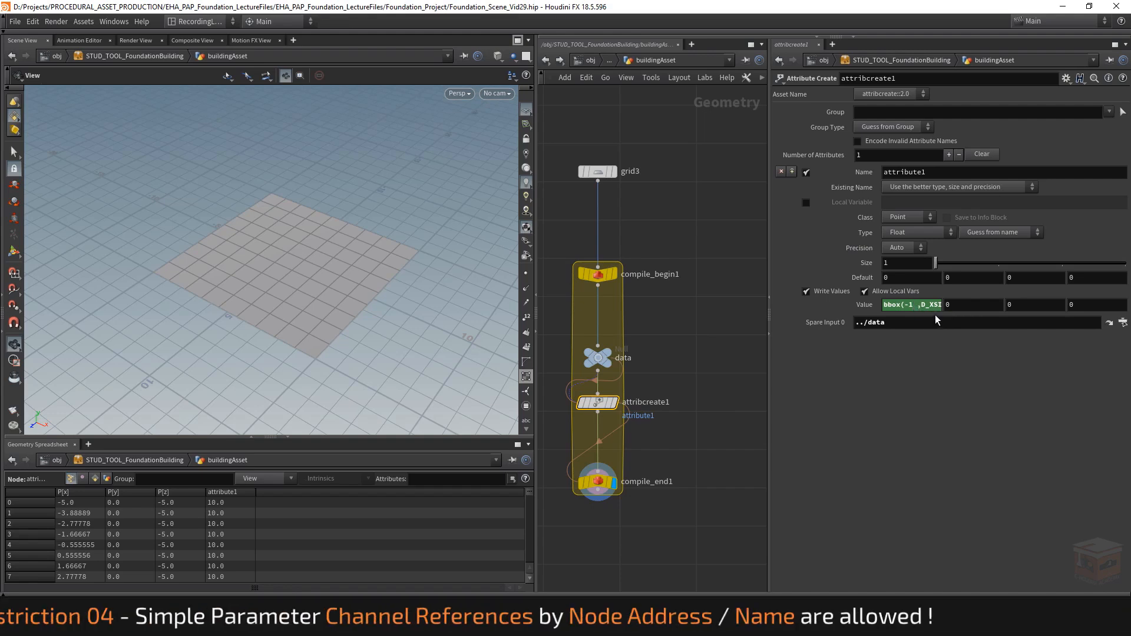
Step: Copy grid3's Rows parameter and paste it as a relative reference into the value of a new second attribute on attribcreate1
left_click(599, 172)
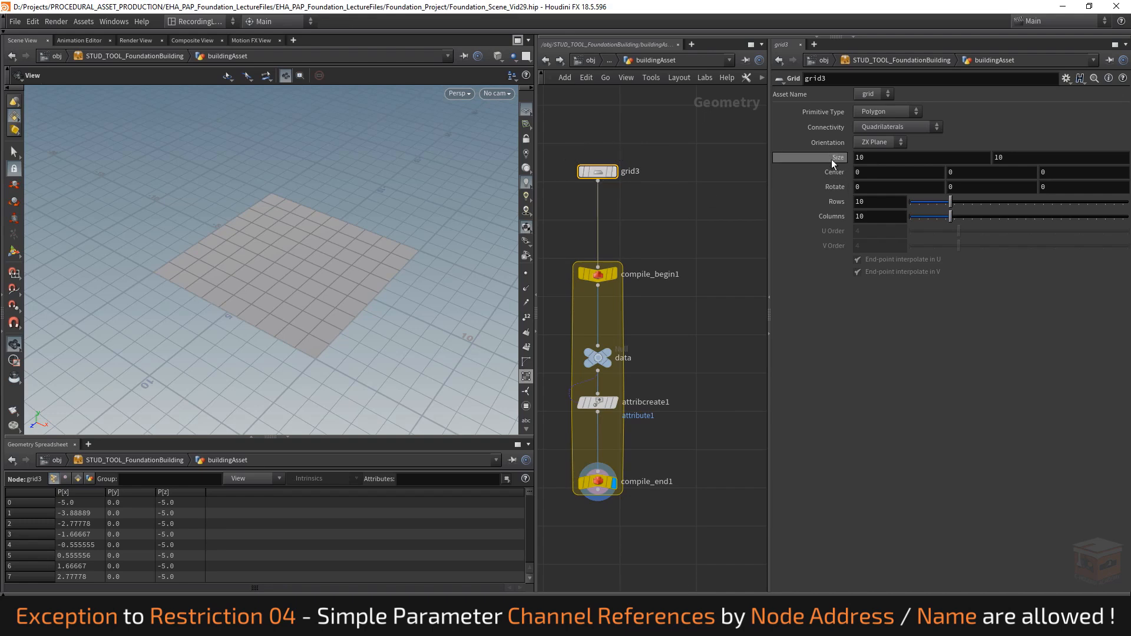
right_click(833, 202)
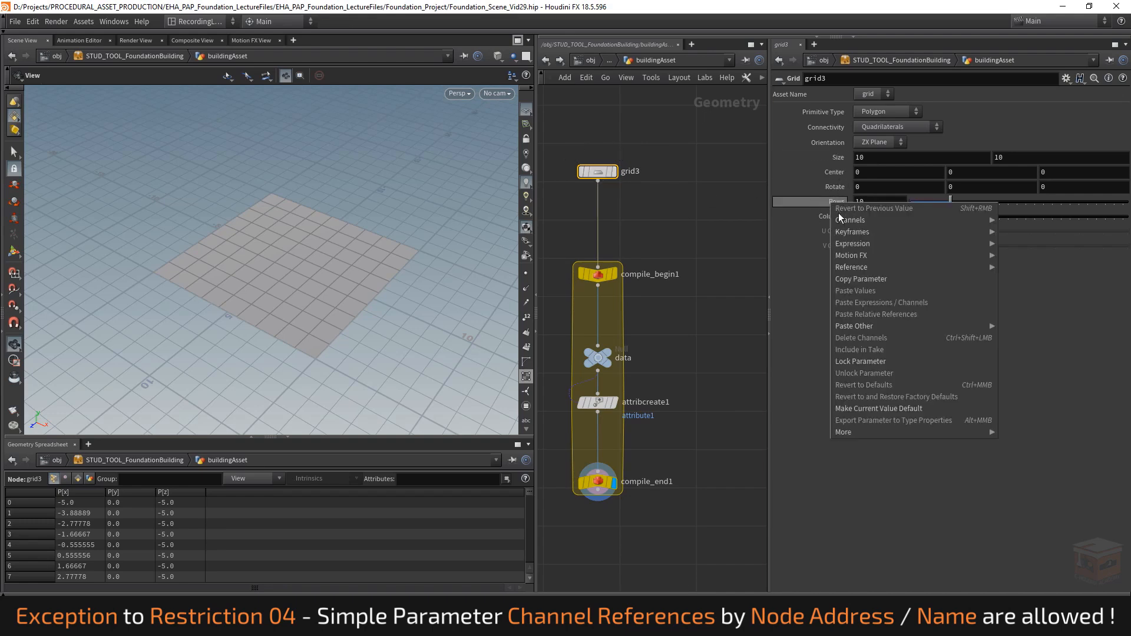
left_click(868, 281)
left_click(594, 405)
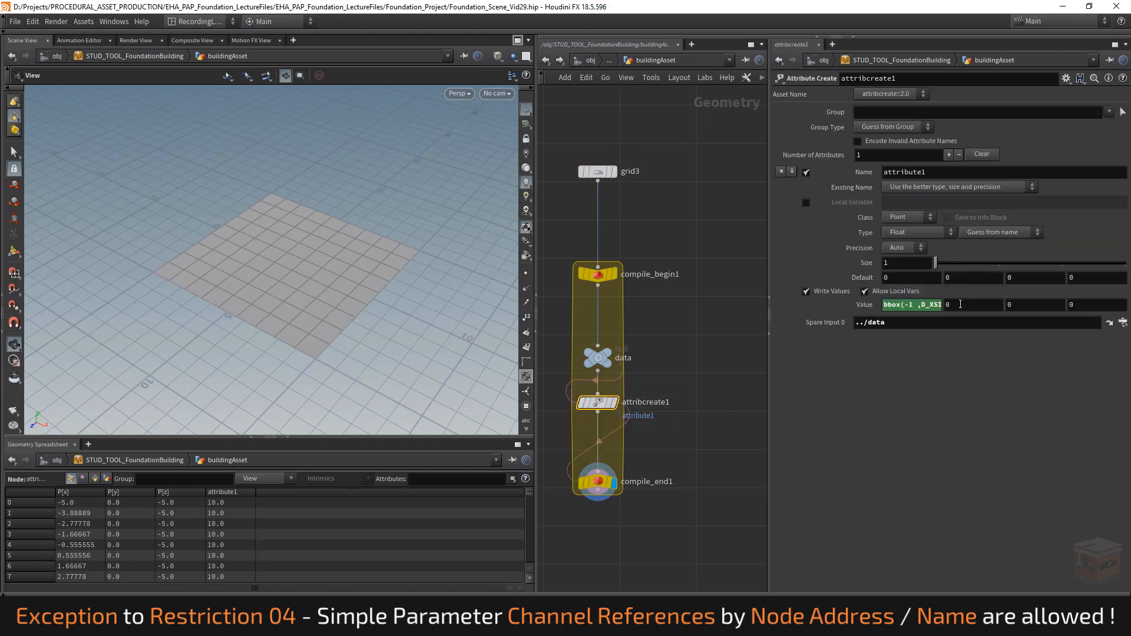
left_click(949, 155)
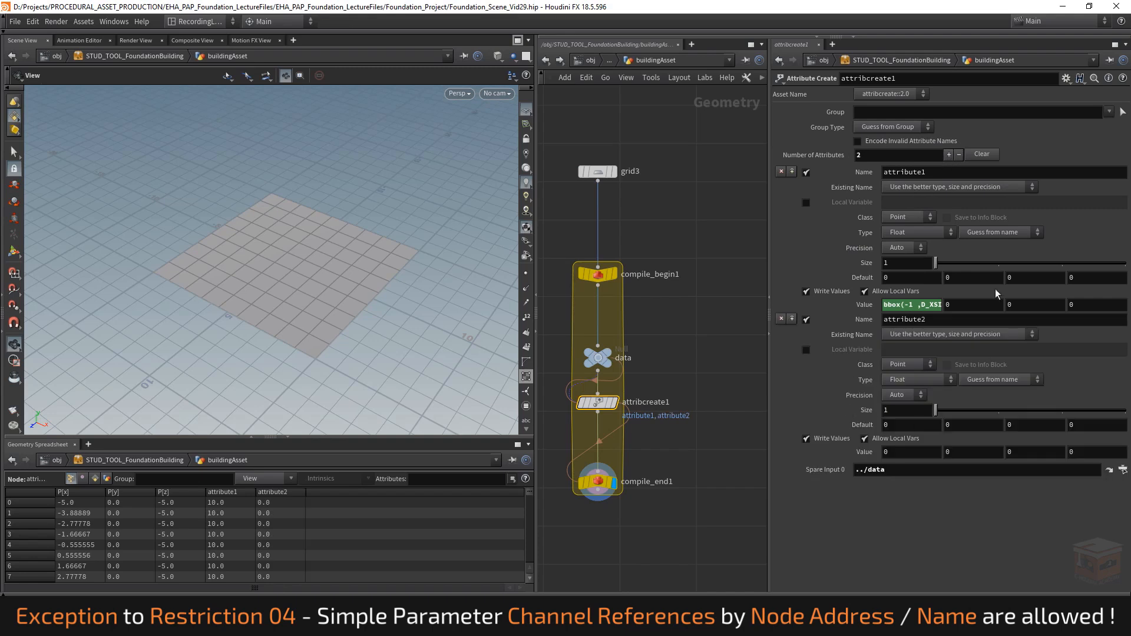
right_click(892, 449)
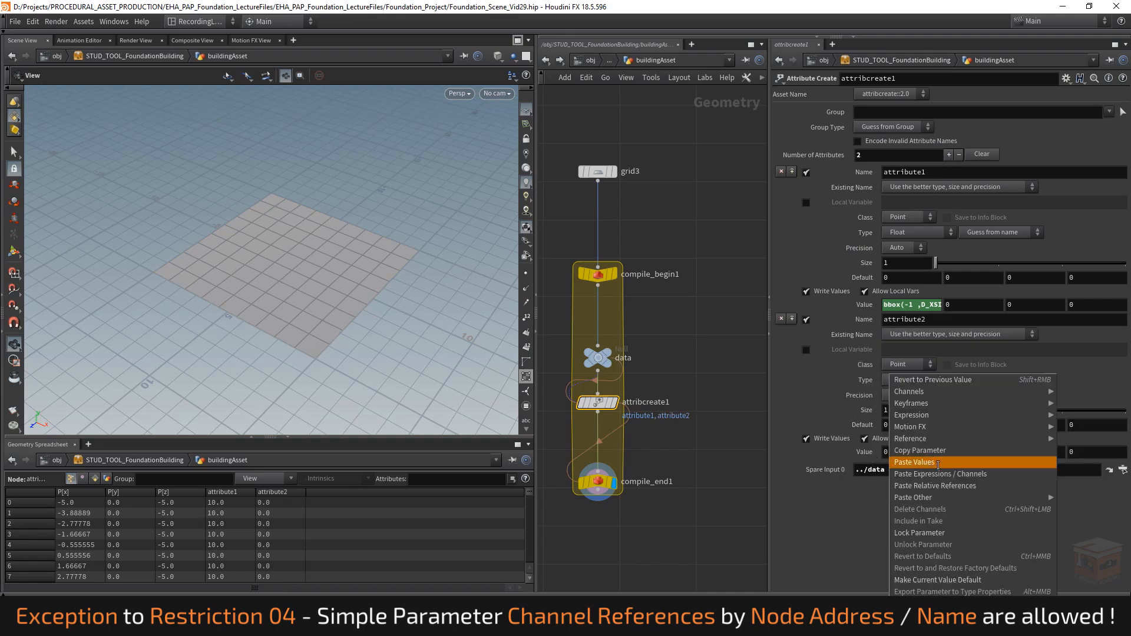
left_click(945, 486)
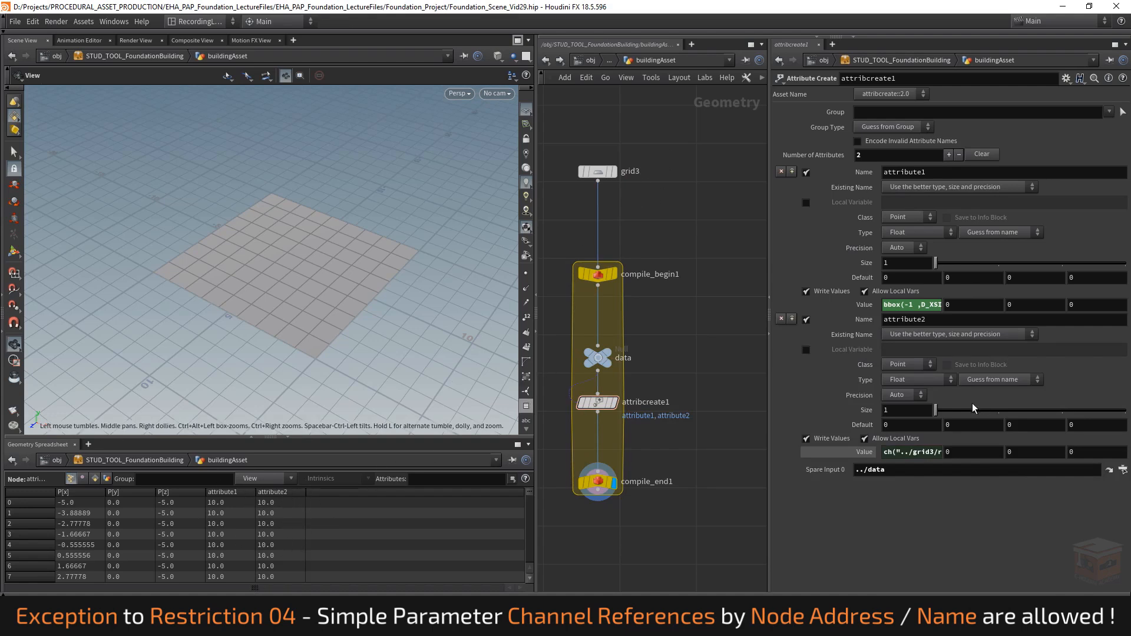
left_click(919, 451)
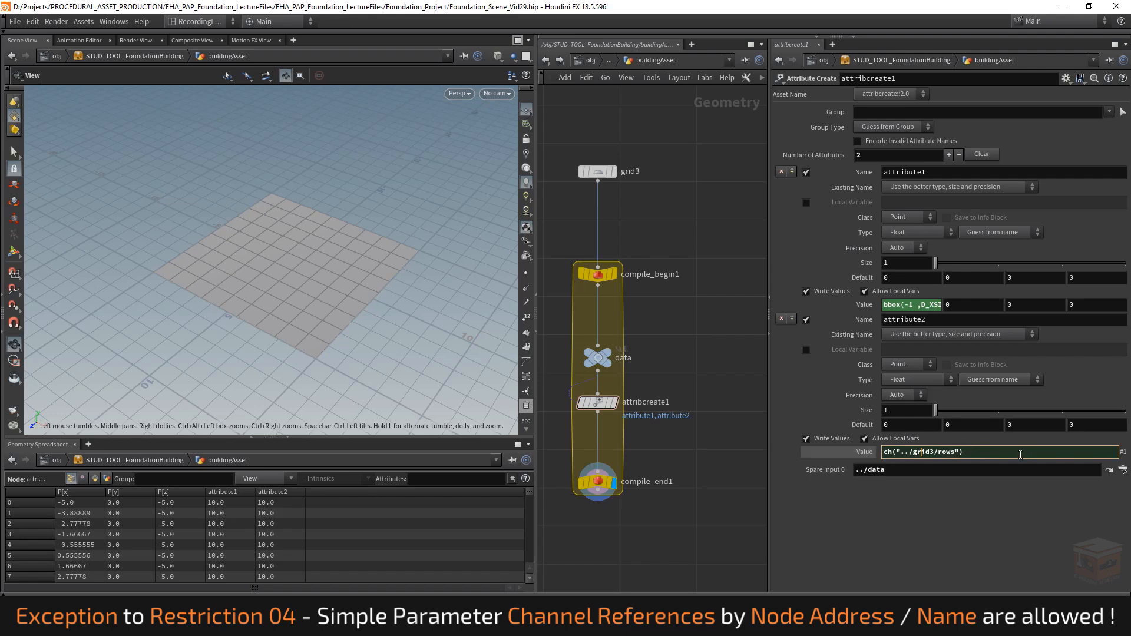
Step: Set grid3's Rows to 20 and select compile_end1 to check the attribute2 values in the spreadsheet
left_click(607, 171)
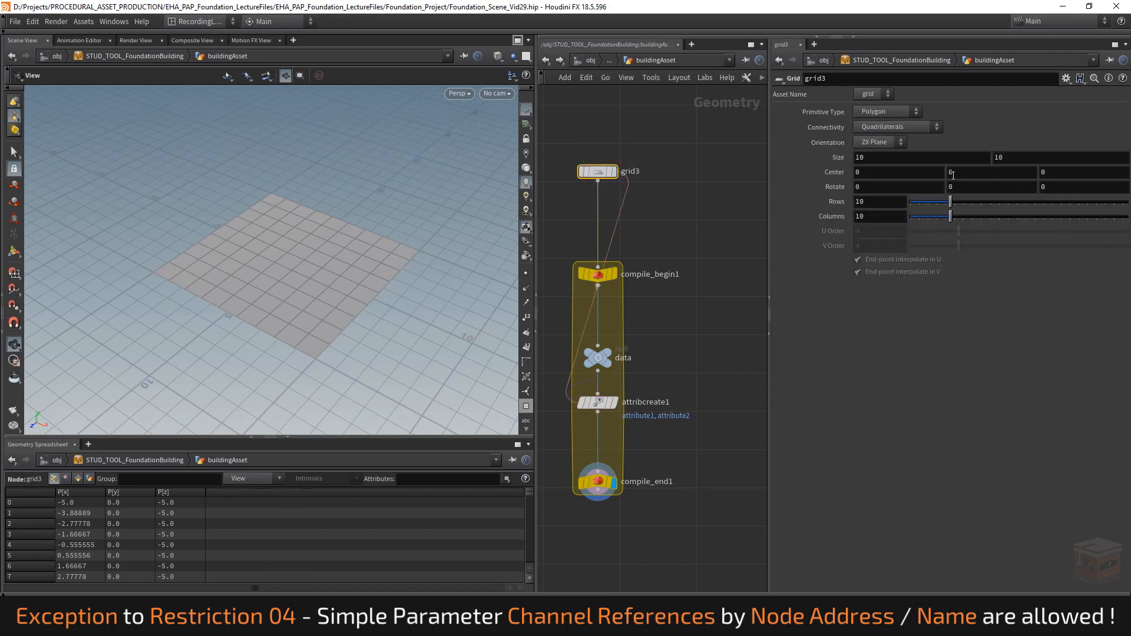
left_click_drag(952, 201, 995, 201)
left_click(597, 481)
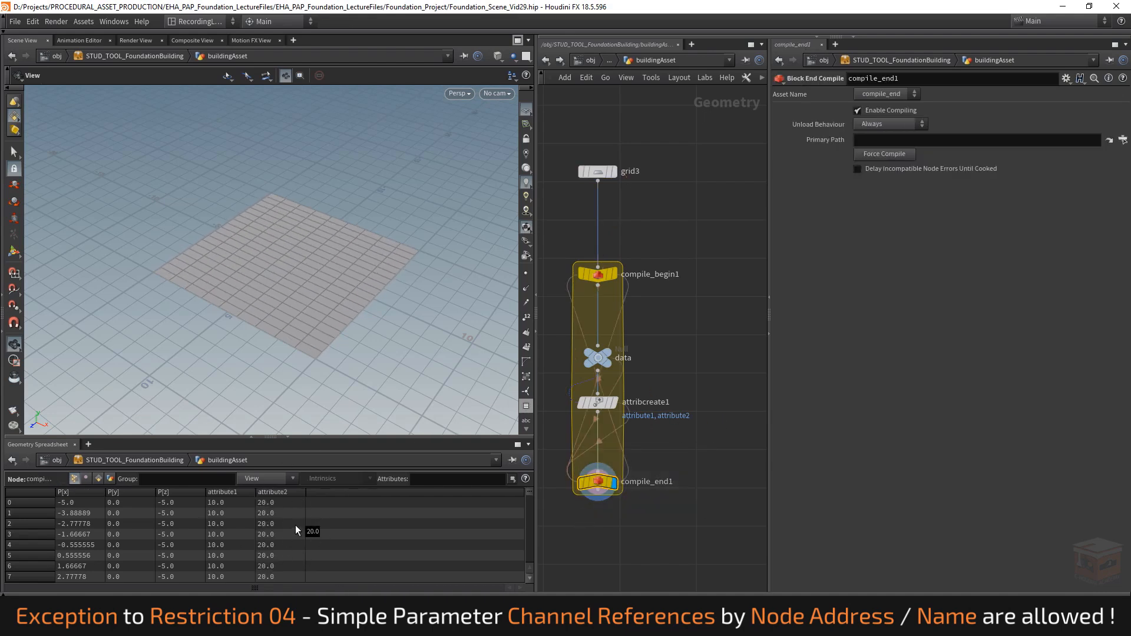
Step: Compare attribute2's channel reference with attribute1's bbox expression in the attribcreate1 parameters
left_click(598, 402)
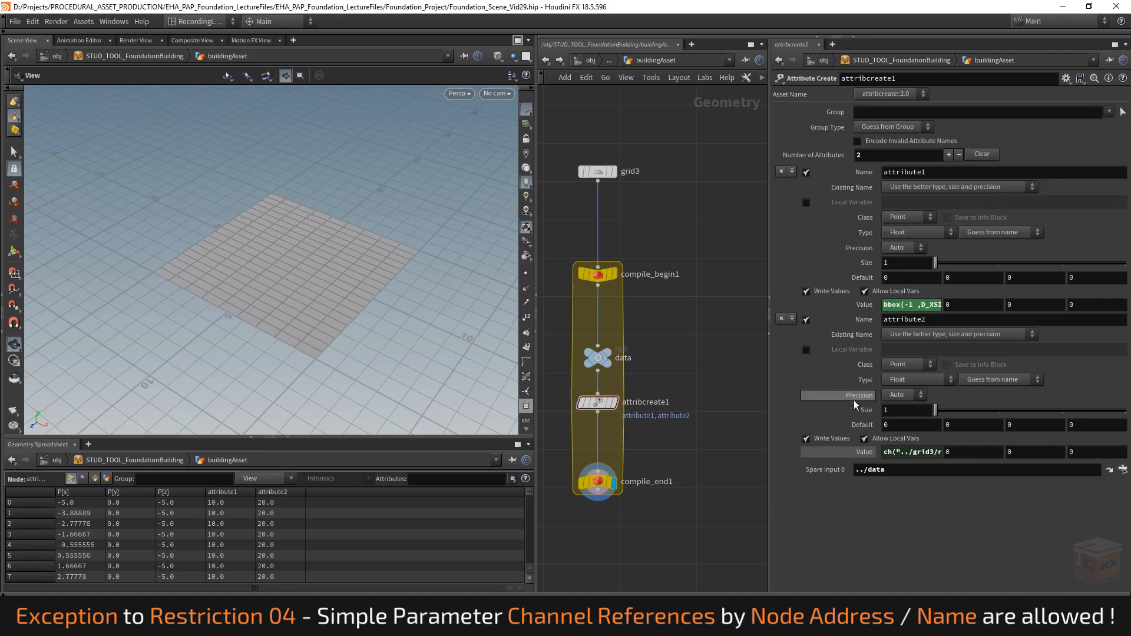
left_click(853, 452)
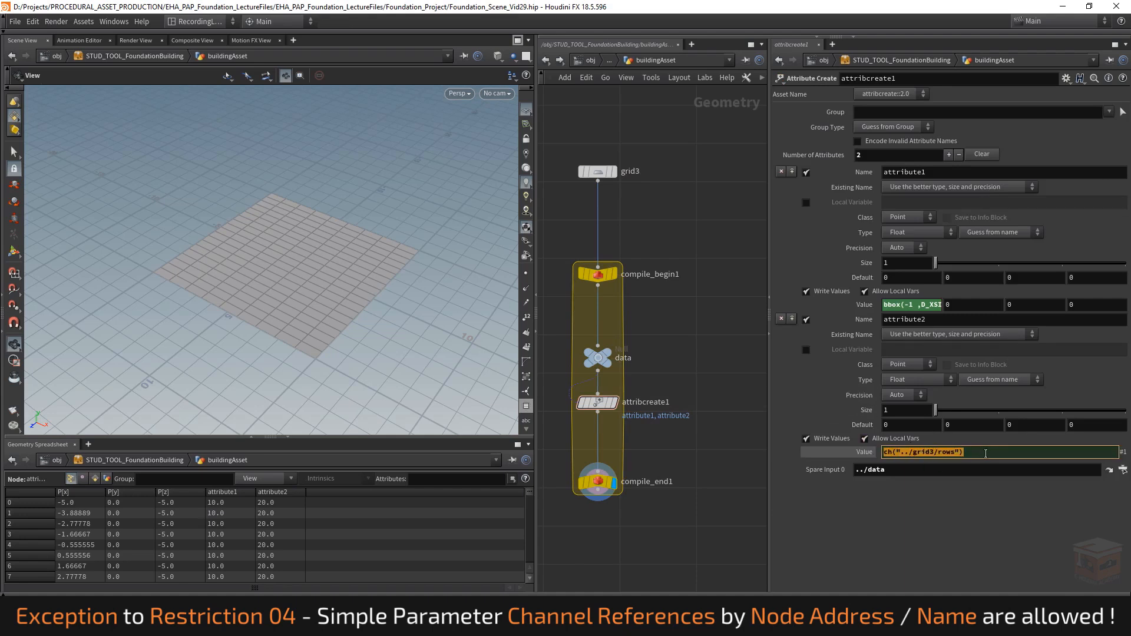
left_click(928, 304)
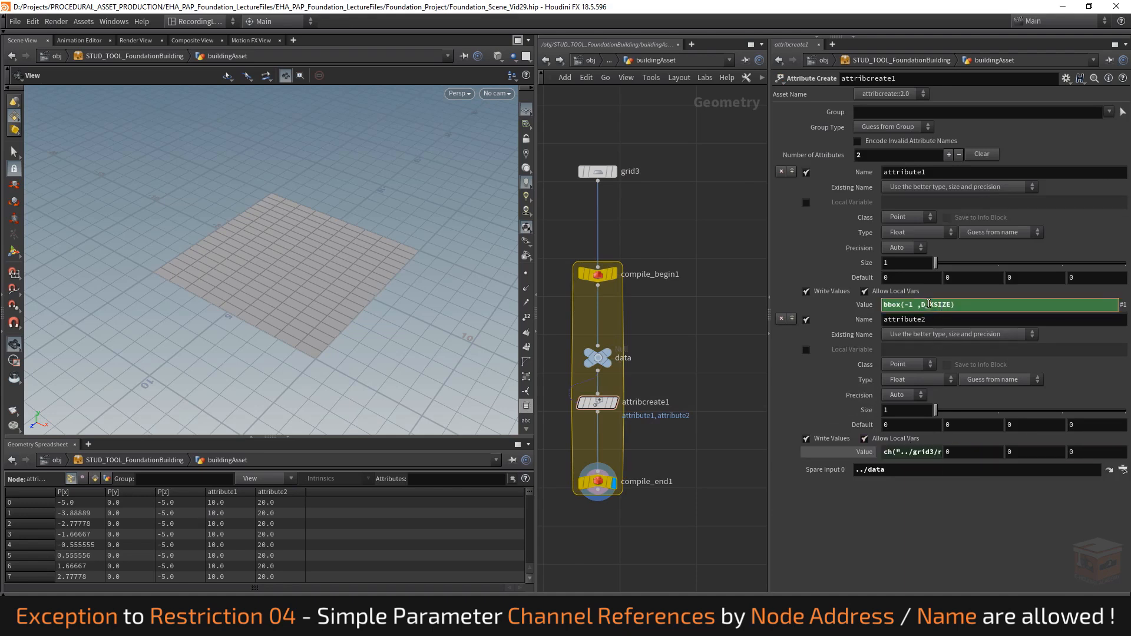
left_click(966, 305)
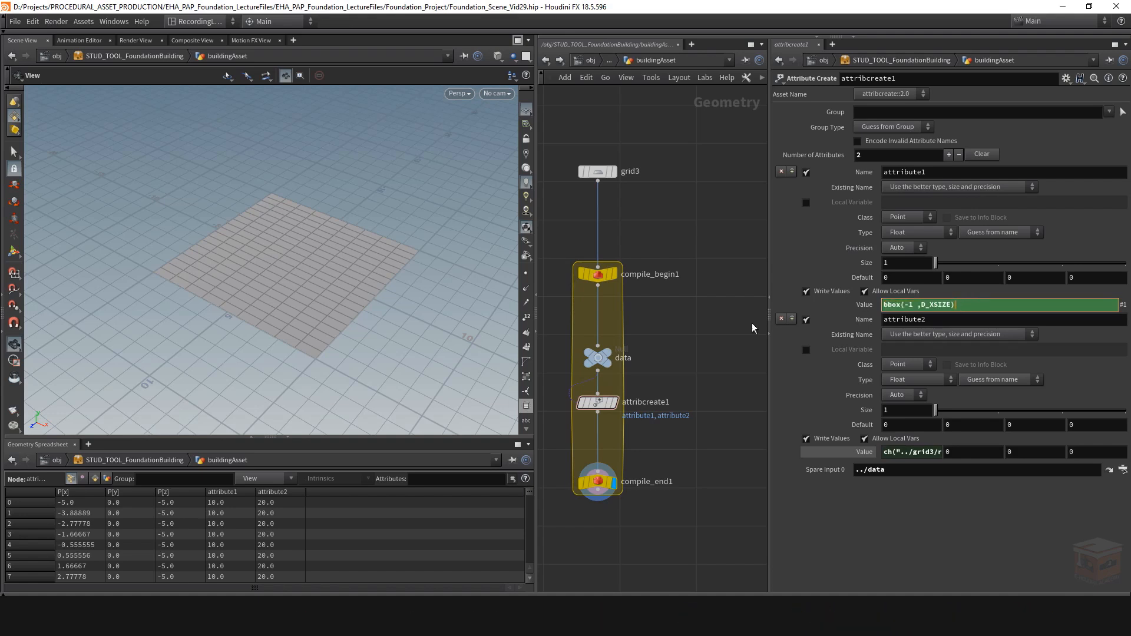
key("Return")
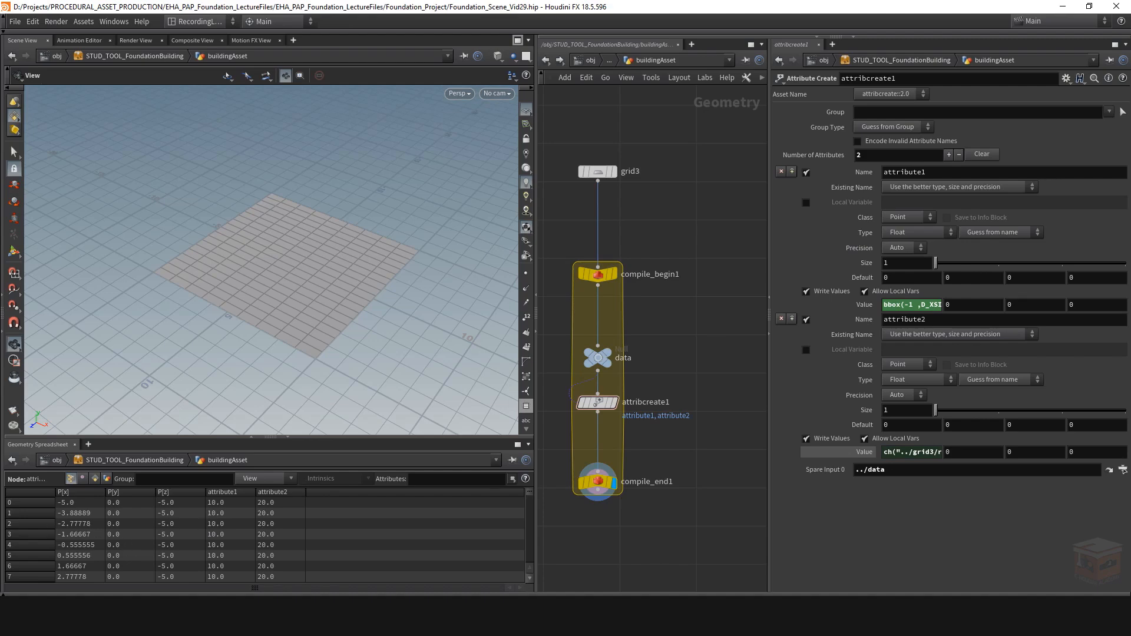
Step: Switch to the Houdini help page on compiled blocks to read the restriction on disabled/hidden parameters
key("alt+Tab")
left_click(559, 278)
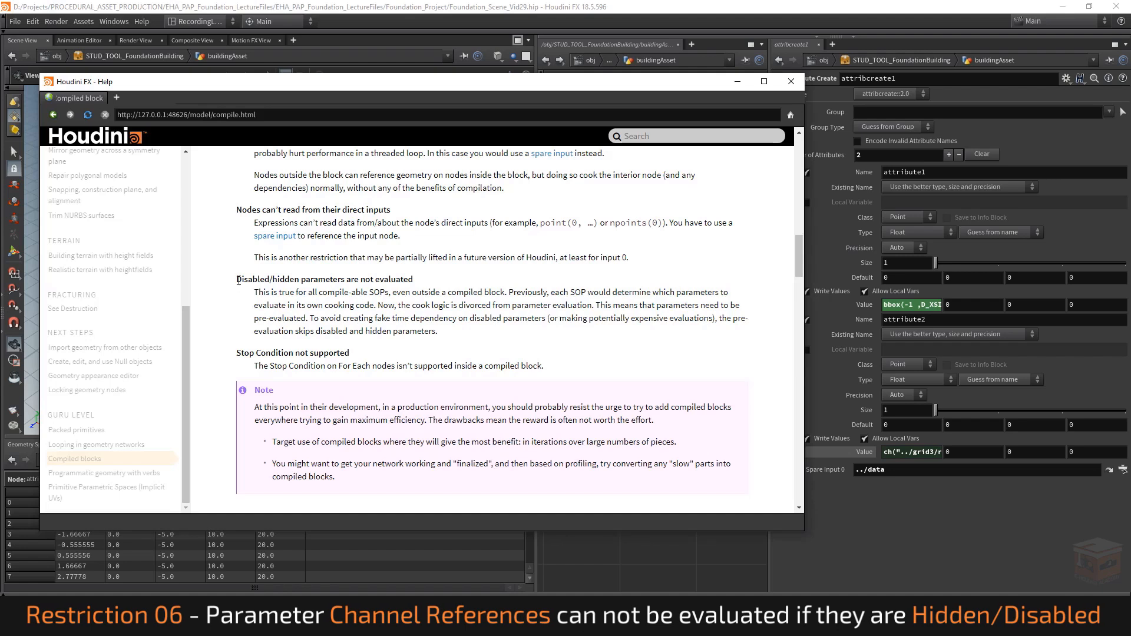
Step: Read the disabled/hidden parameters restriction in the compiled blocks help, and return to the building asset network
left_click_drag(238, 280, 363, 281)
left_click(442, 278)
left_click_drag(699, 80, 0, 79)
left_click(694, 386)
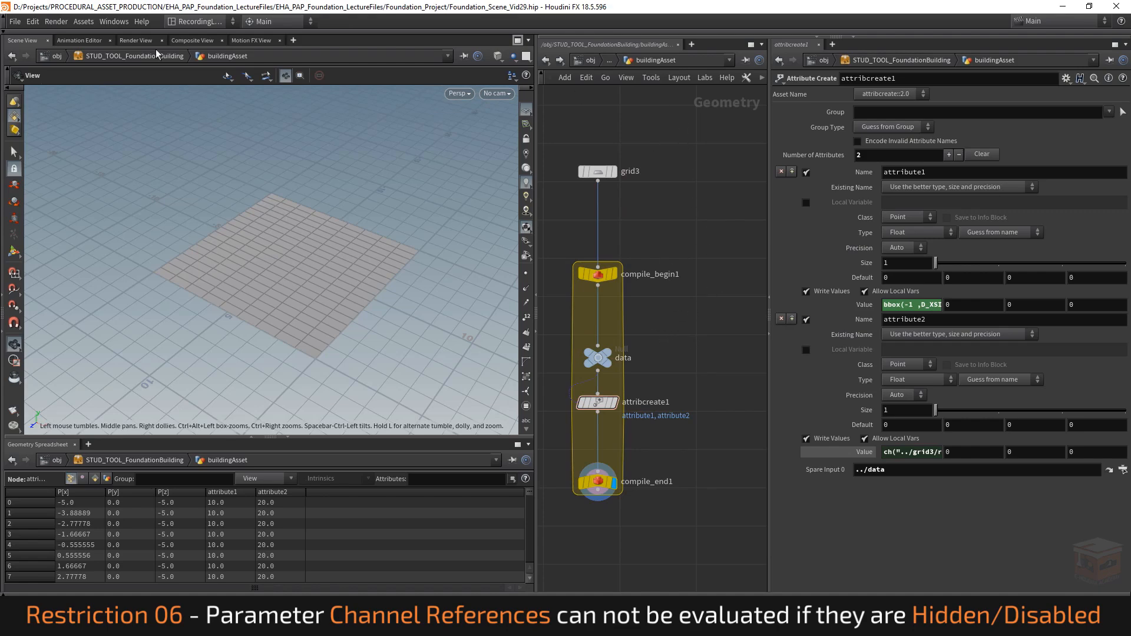
Step: View the Balconies parameters of STUD_TOOL_FoundationBuilding in a floating window and close it
right_click(117, 53)
mouse_move(188, 153)
left_click(253, 154)
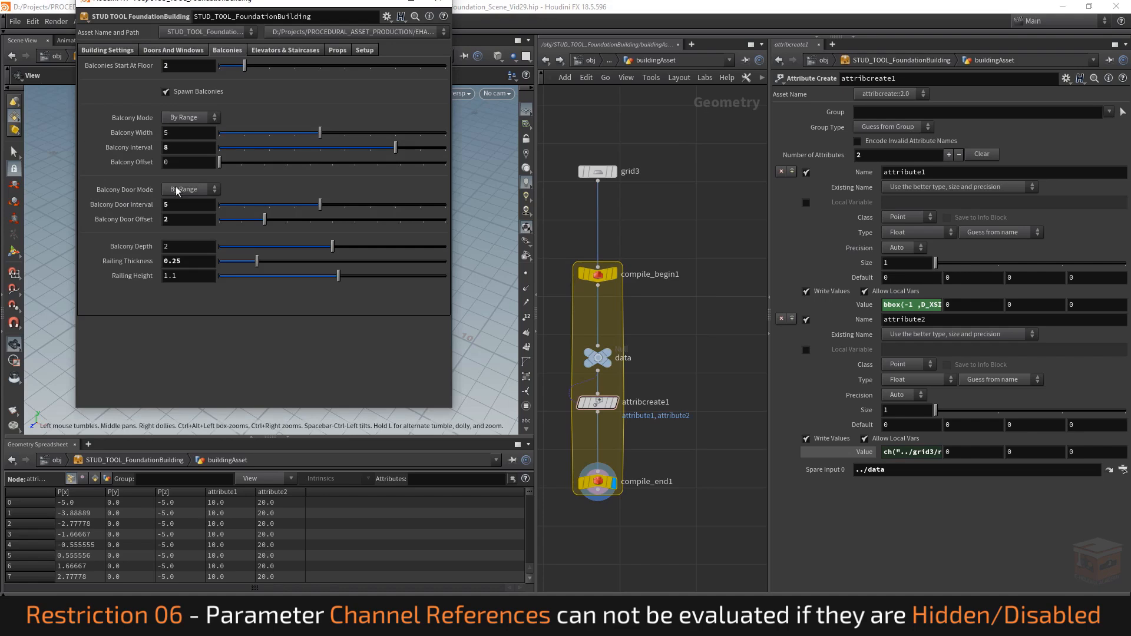
left_click(387, 3)
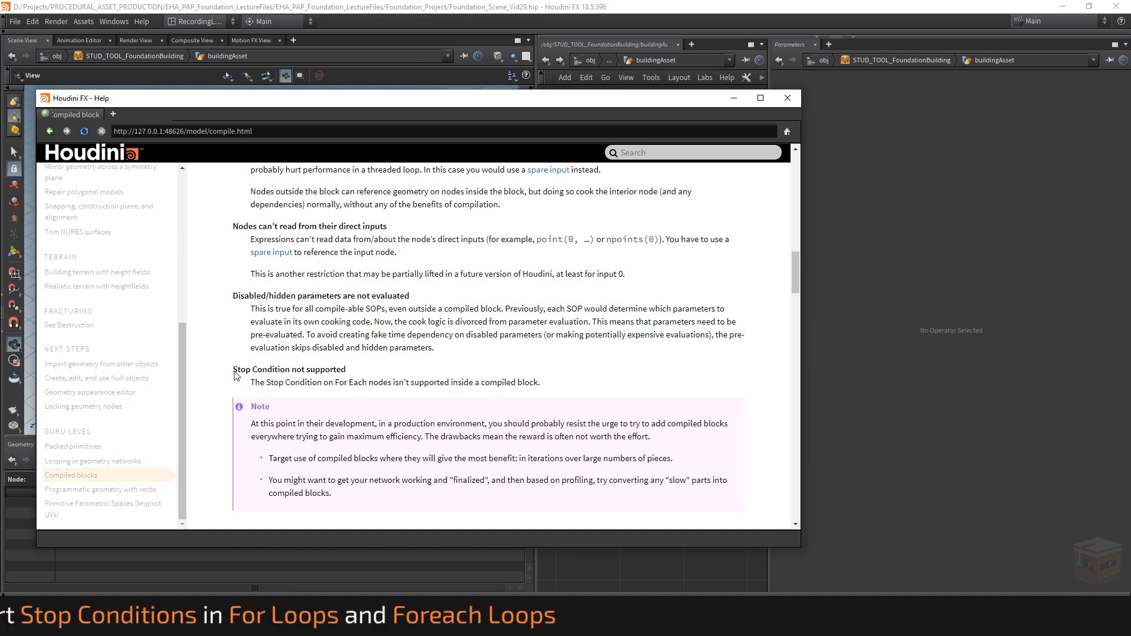
Step: Read the Stop Condition restriction in the compiled blocks help and continue to the Nesting blocks section
left_click_drag(234, 372, 564, 385)
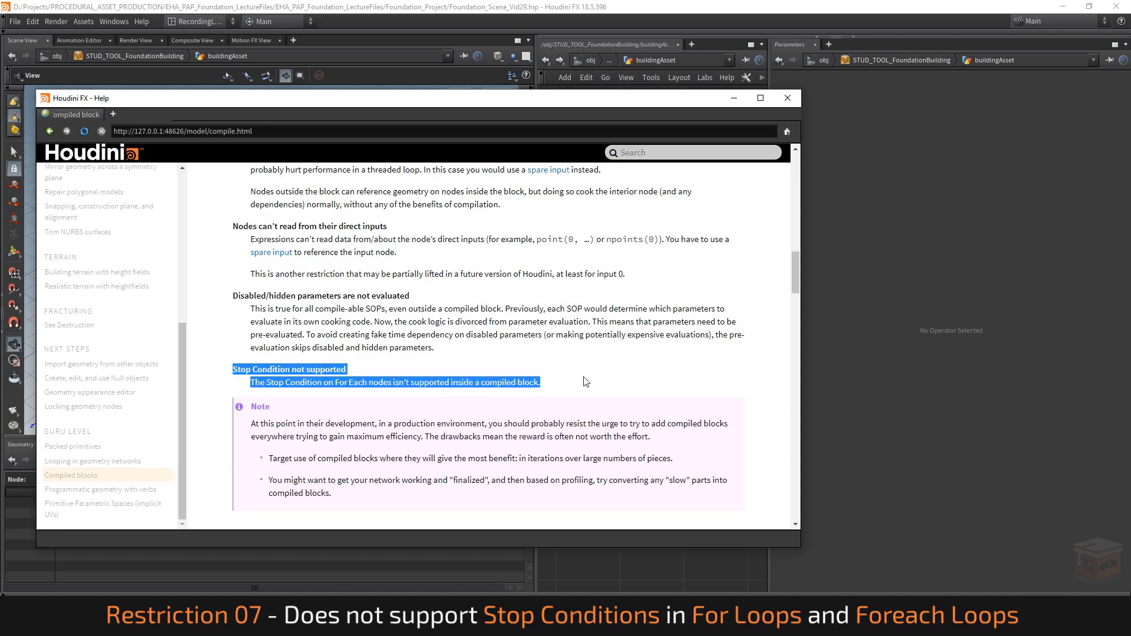
left_click(608, 371)
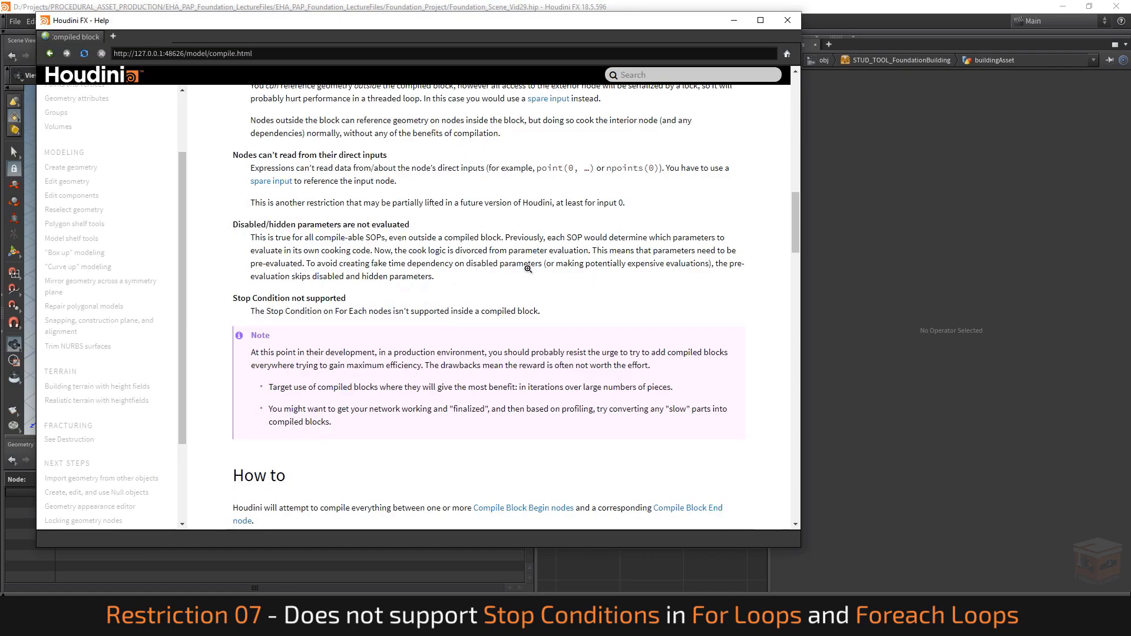
scroll(530, 259, "down", 8)
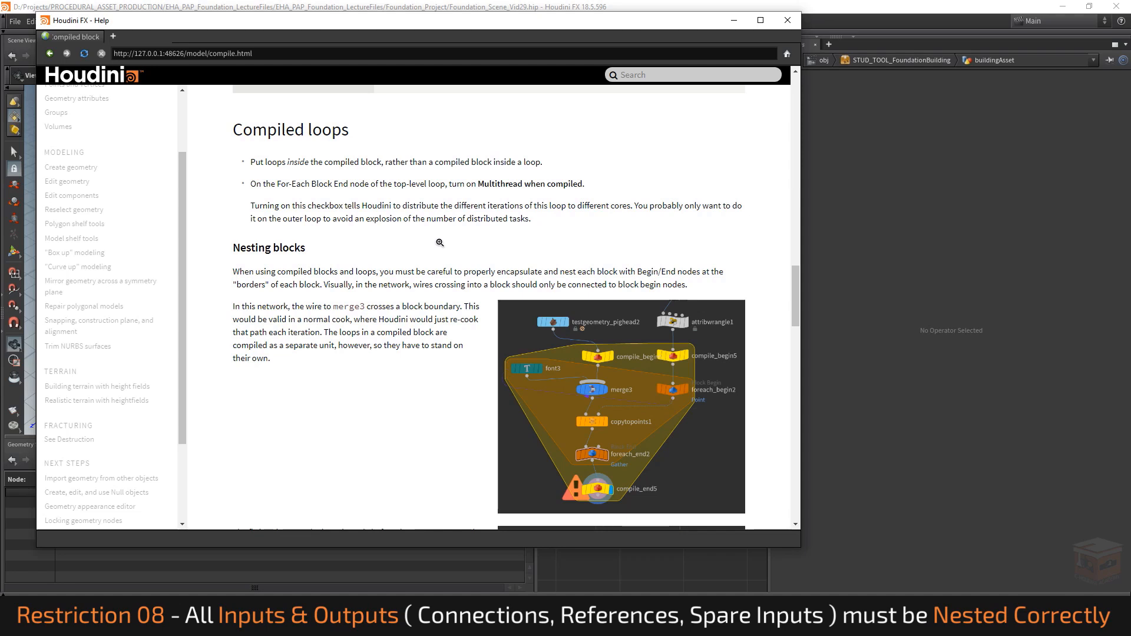
scroll(440, 243, "down", 3)
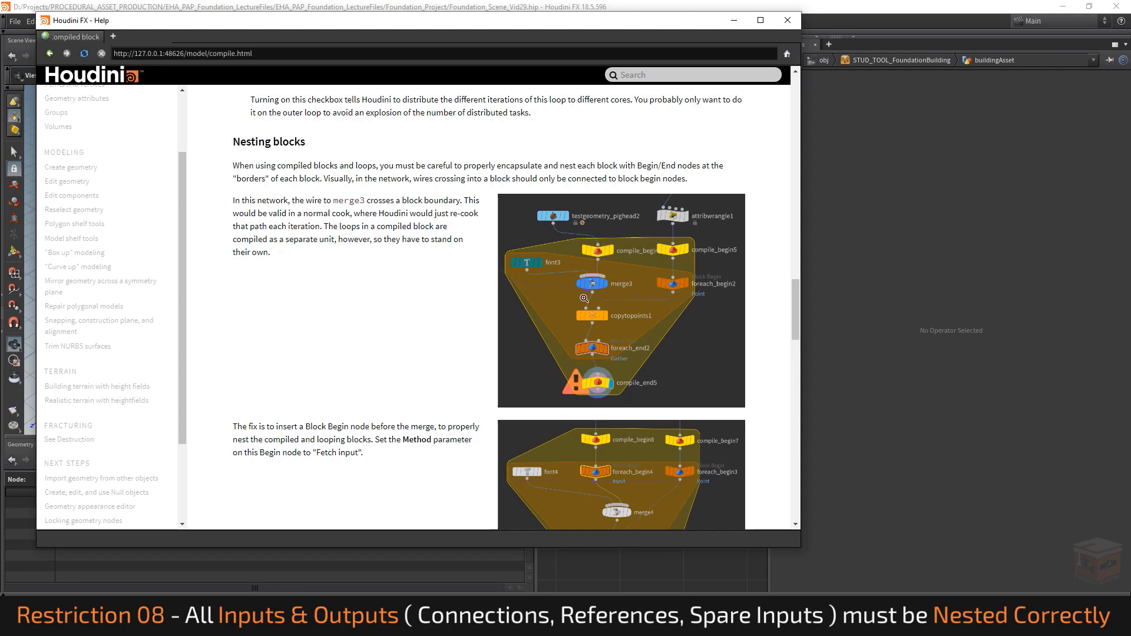
Step: Enlarge and compare the incorrectly and correctly nested network diagrams in the help, and read on to the Spare inputs section
left_click(612, 264)
scroll(406, 320, "down", 1)
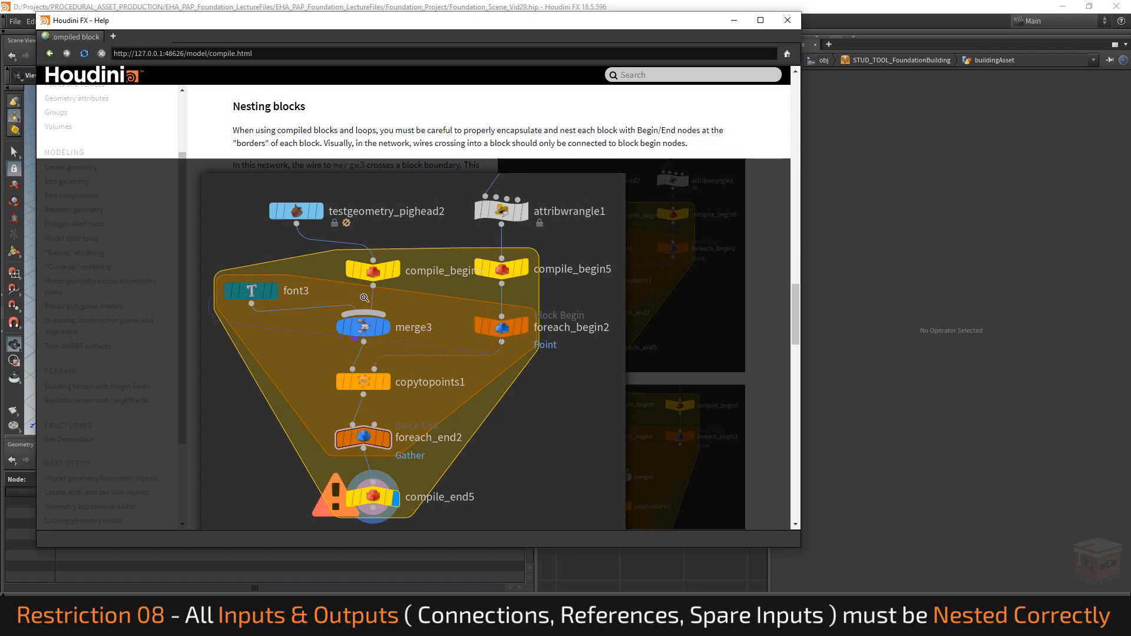
left_click(428, 355)
scroll(650, 345, "down", 4)
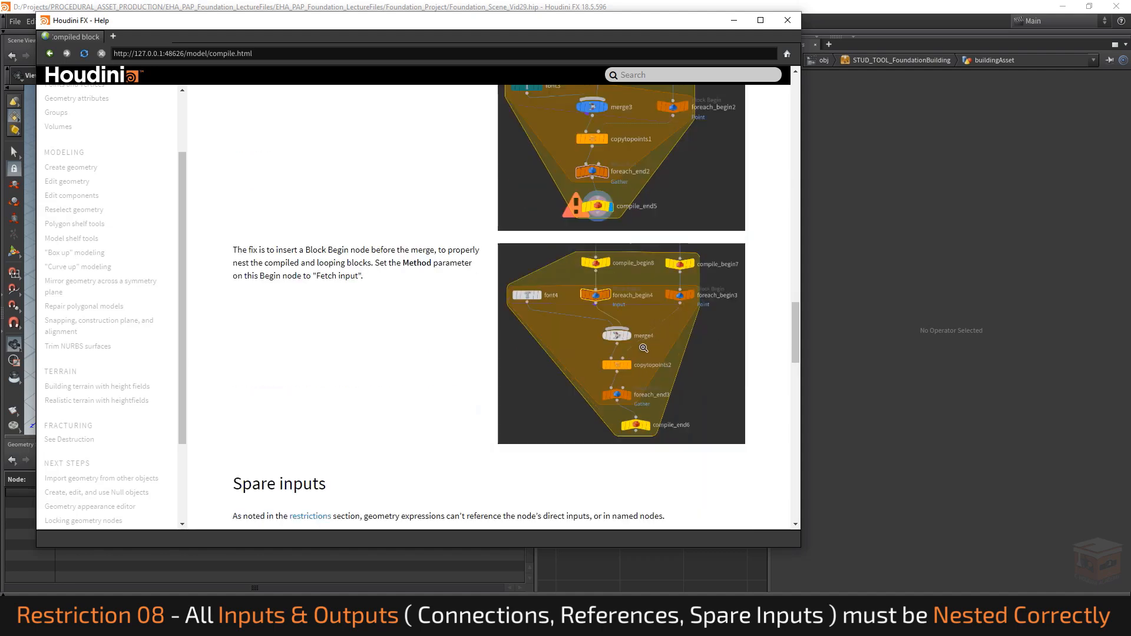
left_click(641, 348)
scroll(491, 343, "down", 4)
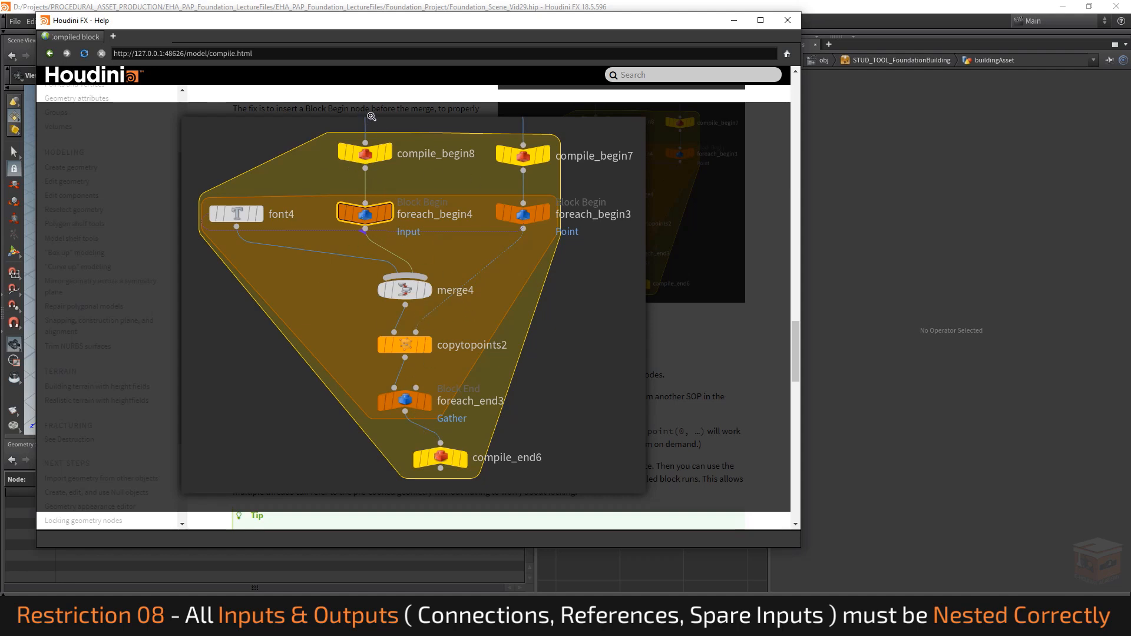
left_click(575, 286)
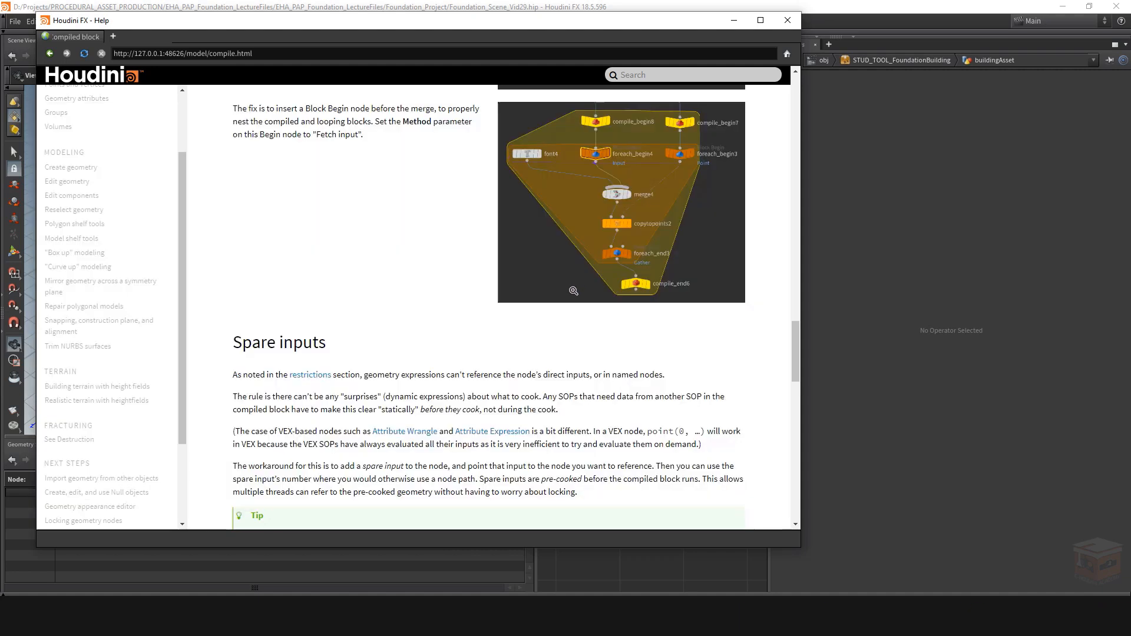
scroll(470, 324, "down", 4)
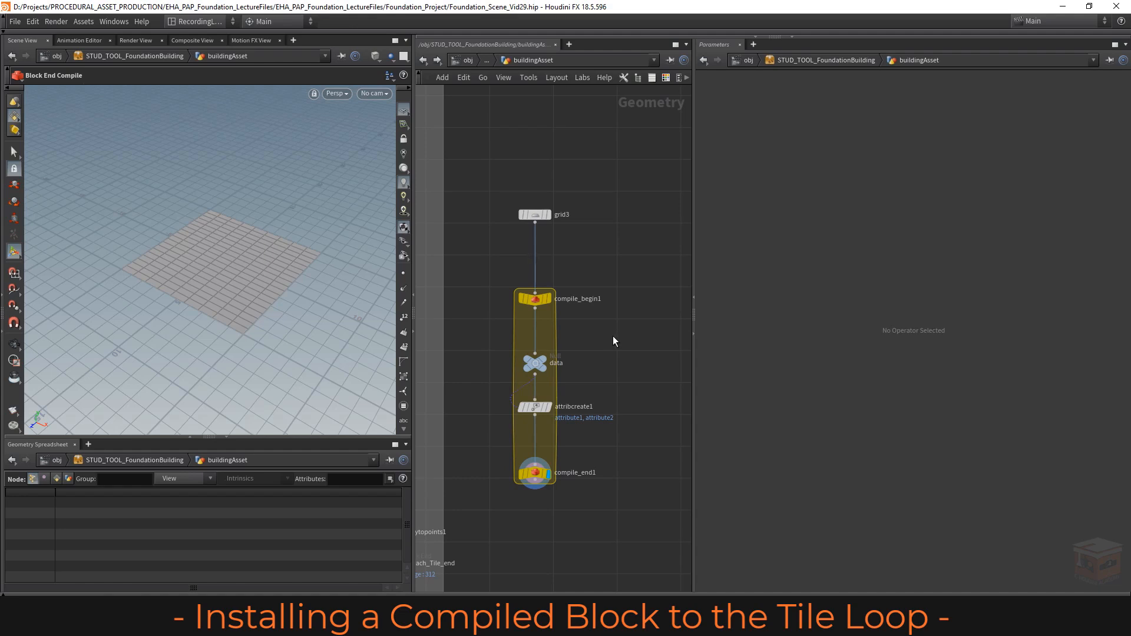
Step: Inspect uvquickshade_TEMP inside STUD_UTIL_SimpleUnrealTexture_UpperFloorGlass and return to the buildingAsset network
scroll(614, 333, "down", 6)
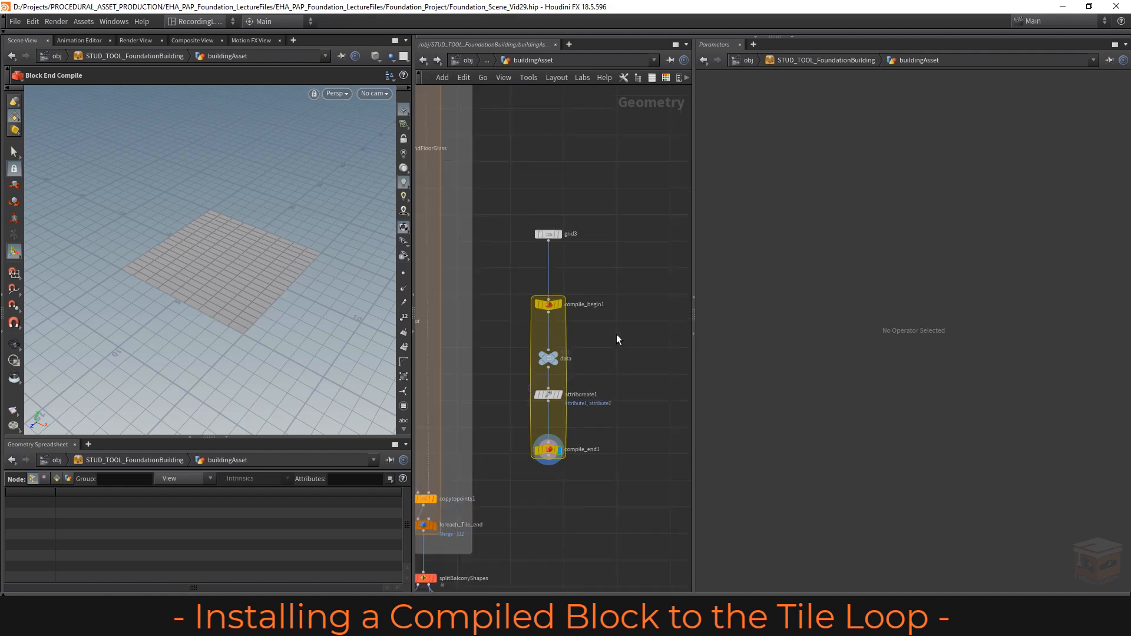
scroll(532, 299, "up", 6)
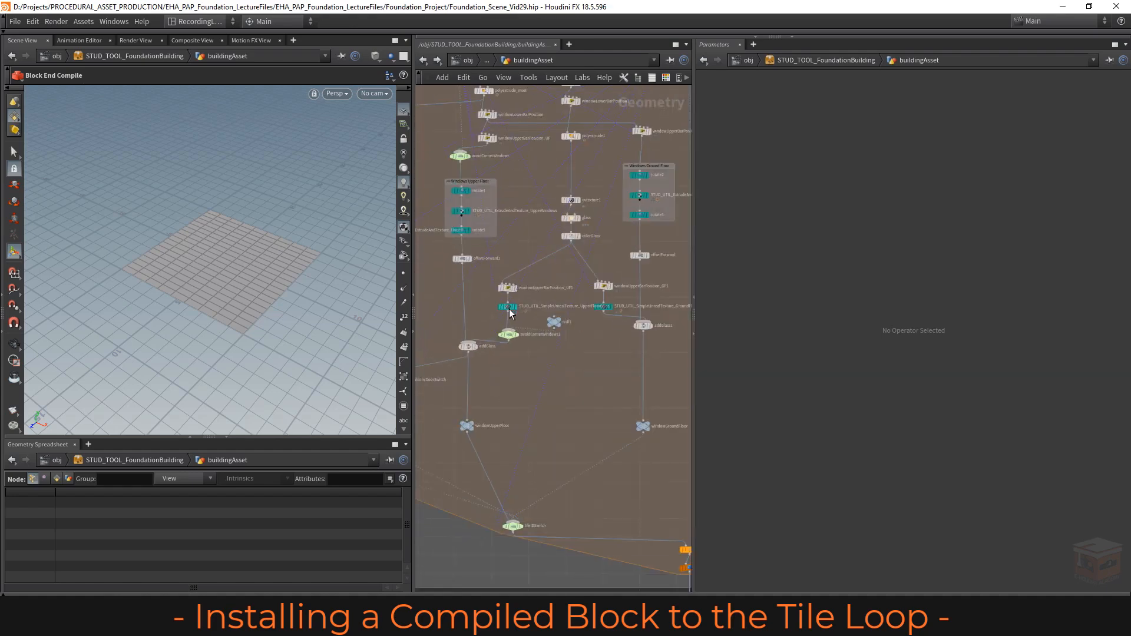
left_click(507, 304)
double_click(506, 305)
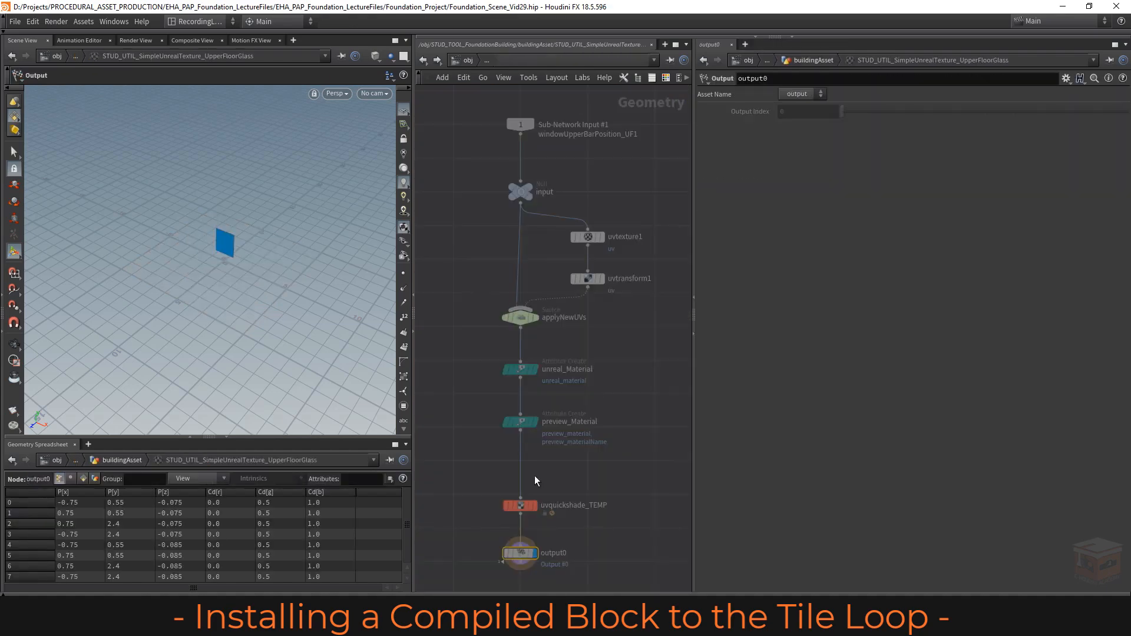
left_click(524, 508)
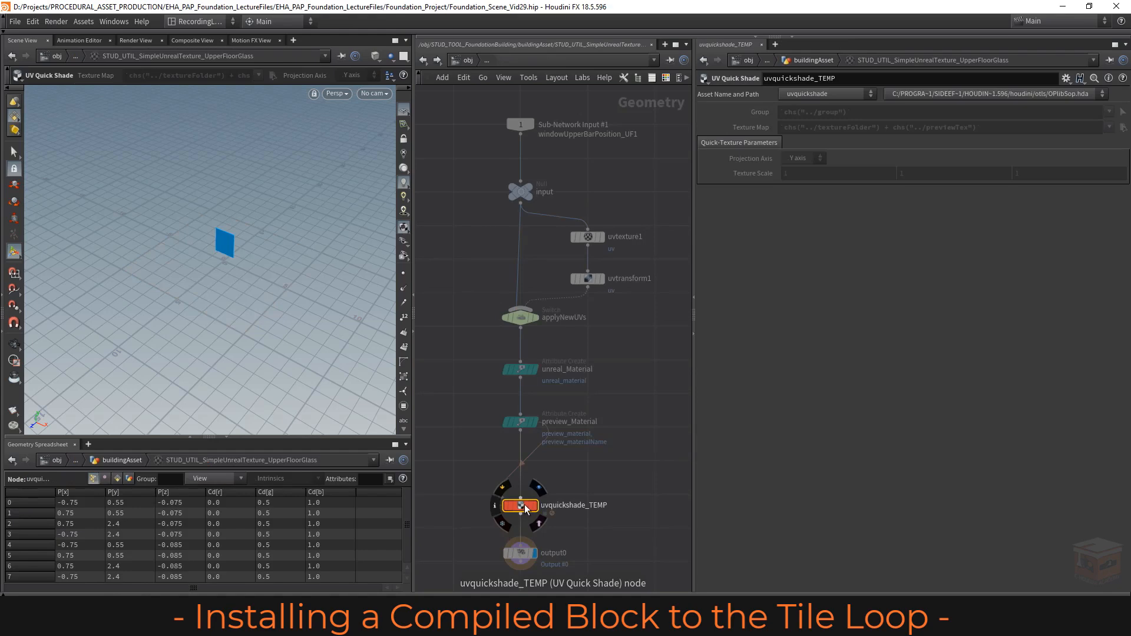
left_click(423, 60)
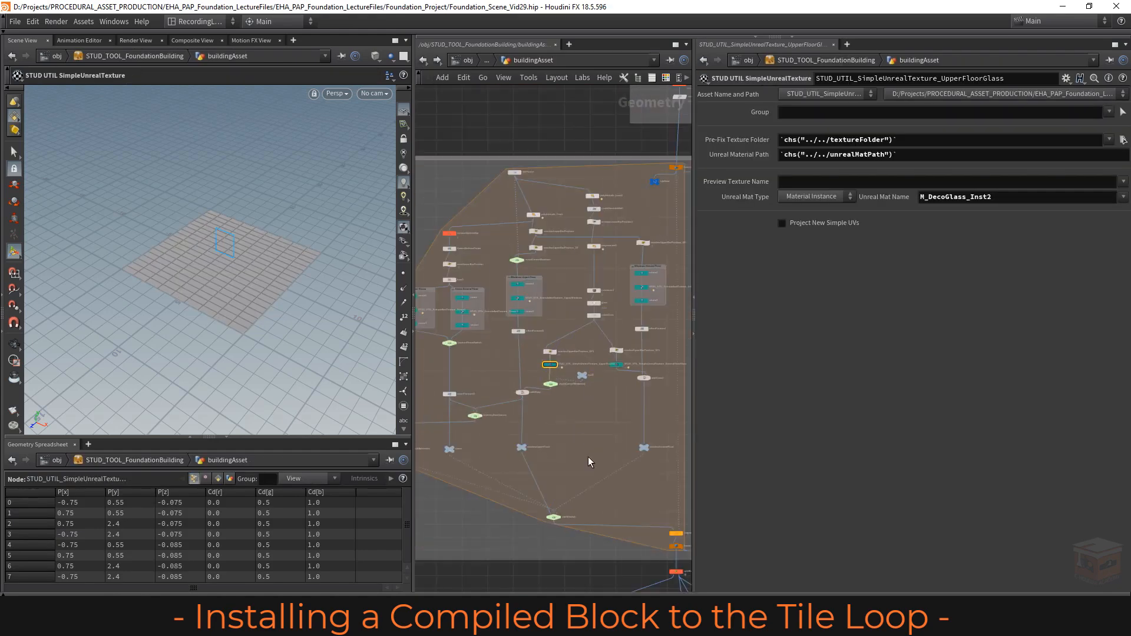
Step: Inspect the parameters of polyextrude_Inset in the tile loop, and bring the whole loop into view
scroll(553, 266, "up", 5)
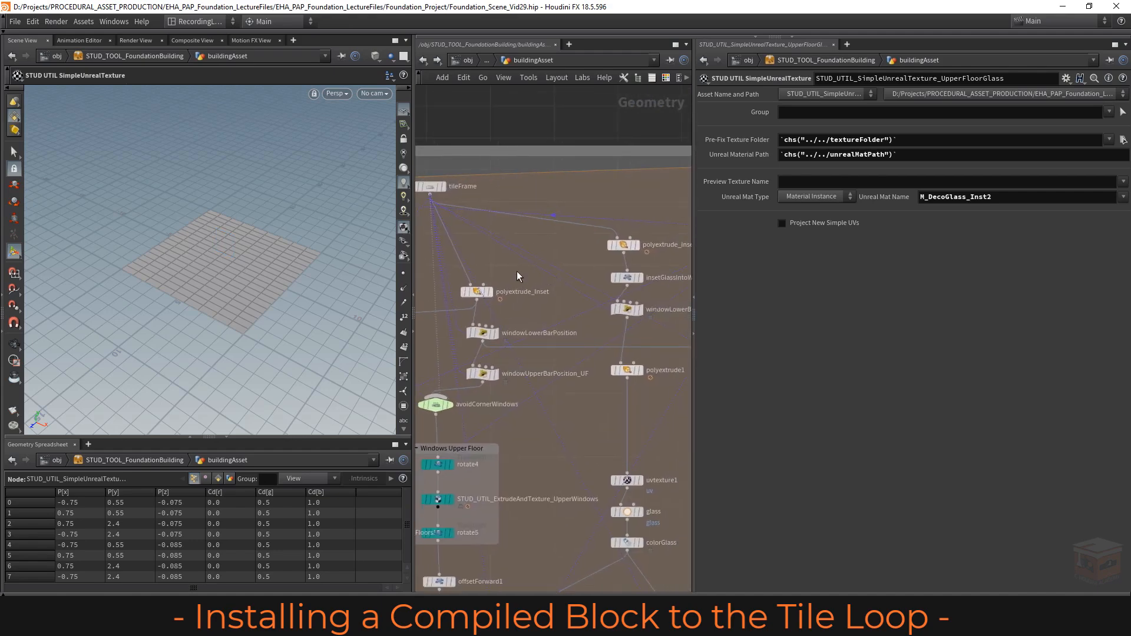
left_click(537, 288)
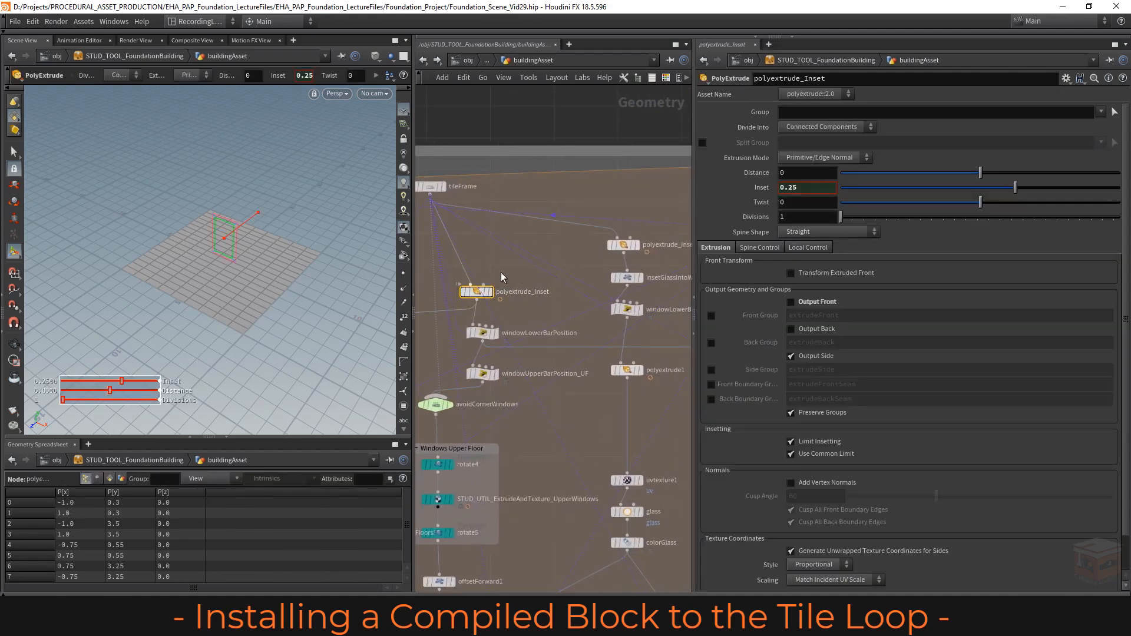
scroll(554, 242, "down", 10)
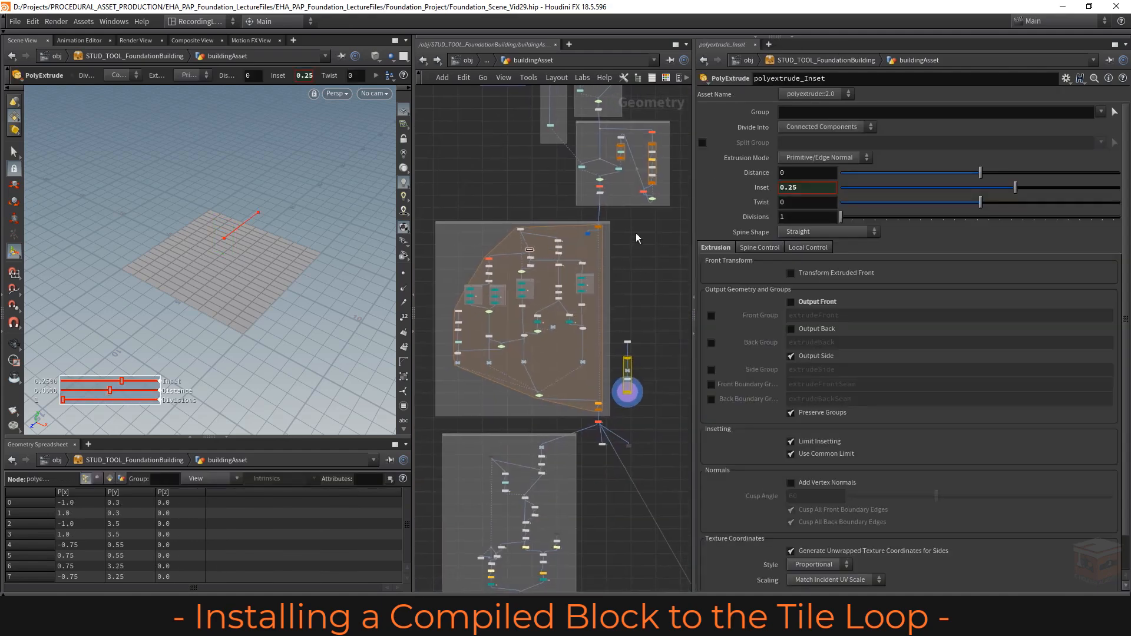
middle_click_drag(629, 291, 631, 295)
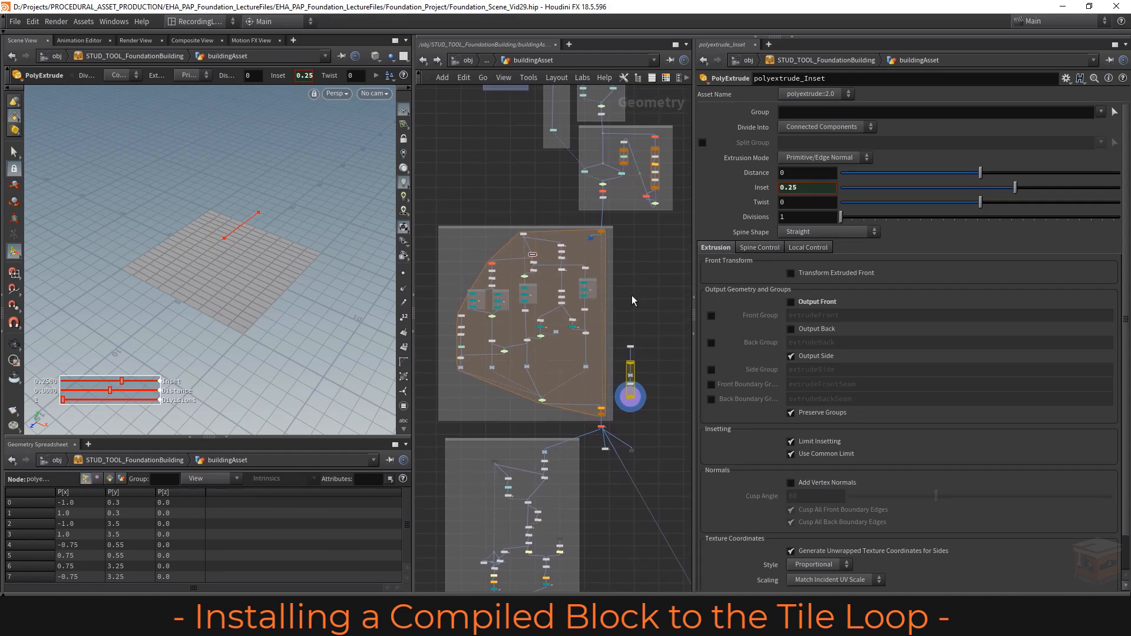
Step: Set the Non-compilable SOP Badge to Large in the network view display options
key("d")
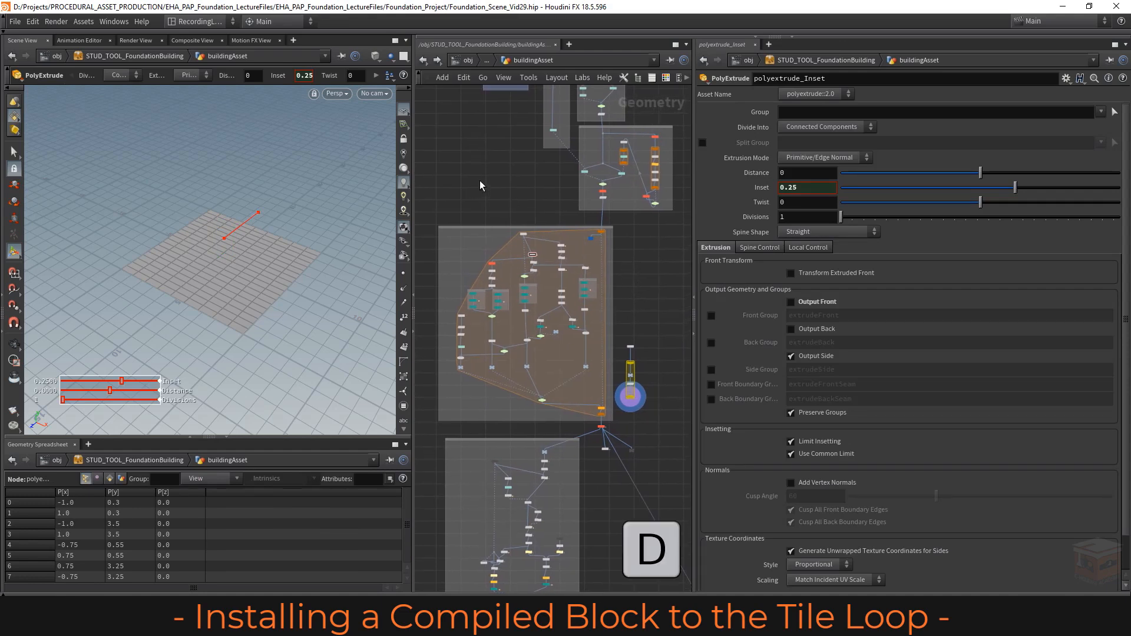
key("d")
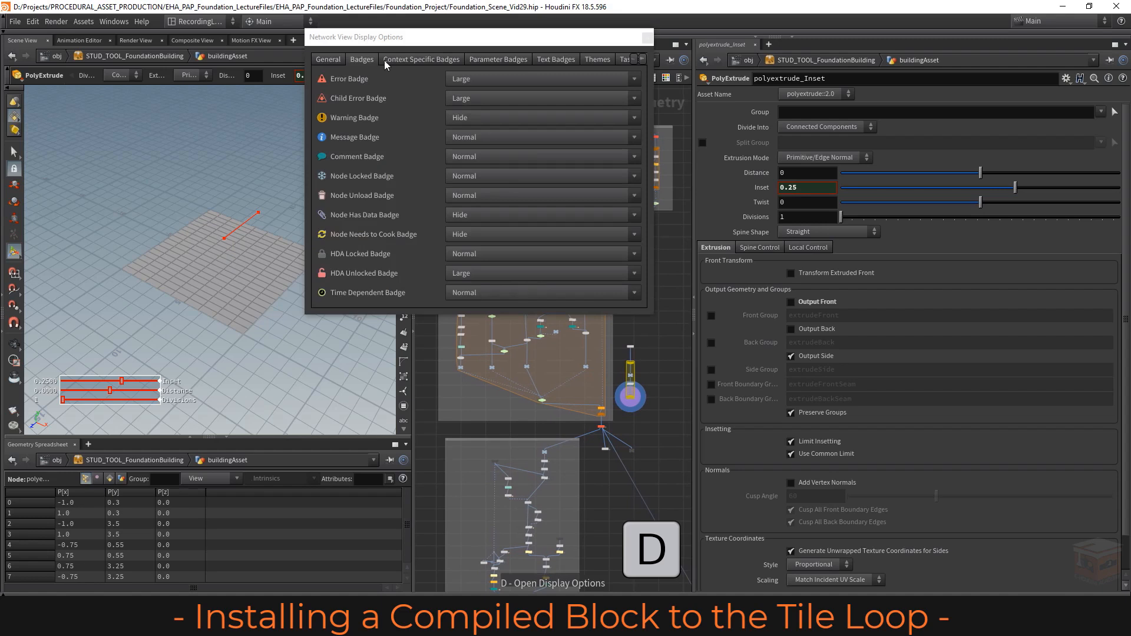
left_click(404, 59)
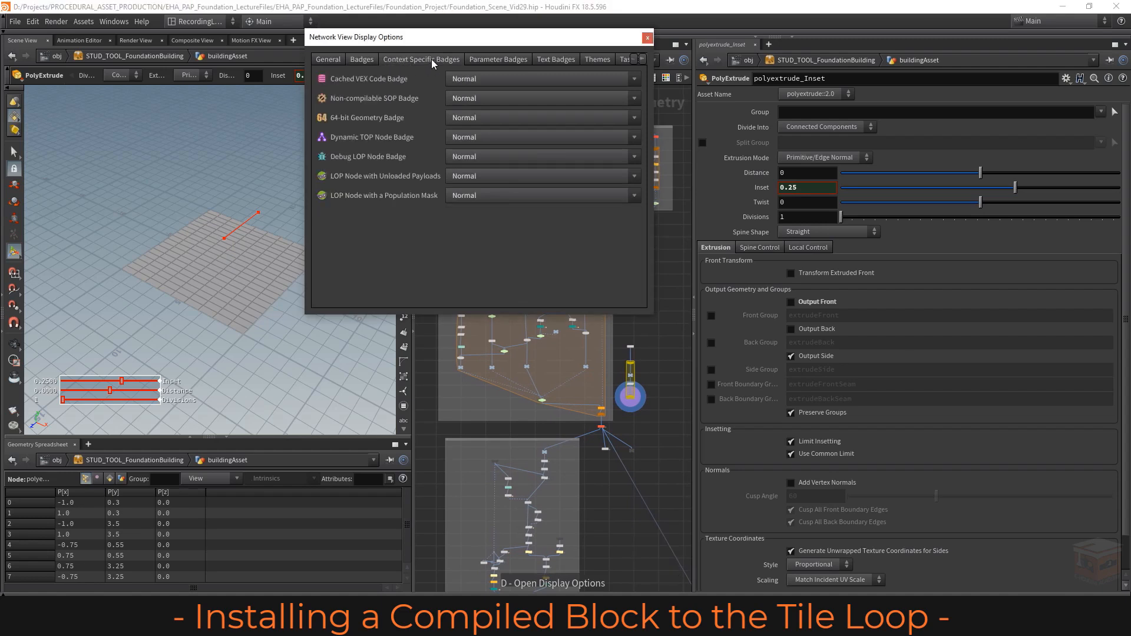
left_click(477, 99)
left_click(472, 136)
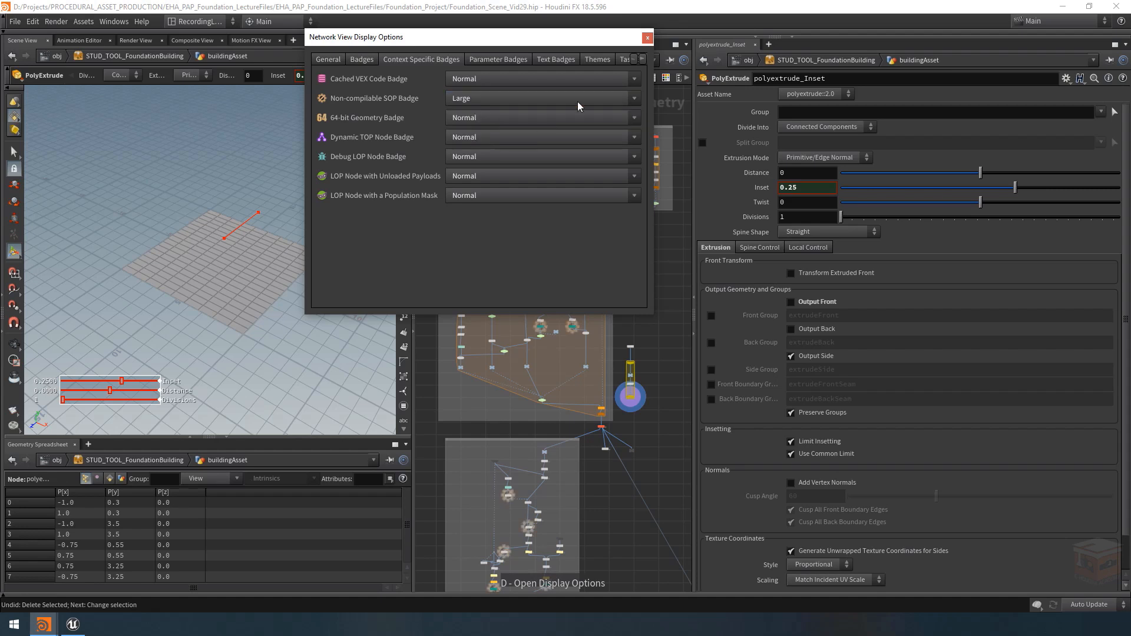
left_click(648, 38)
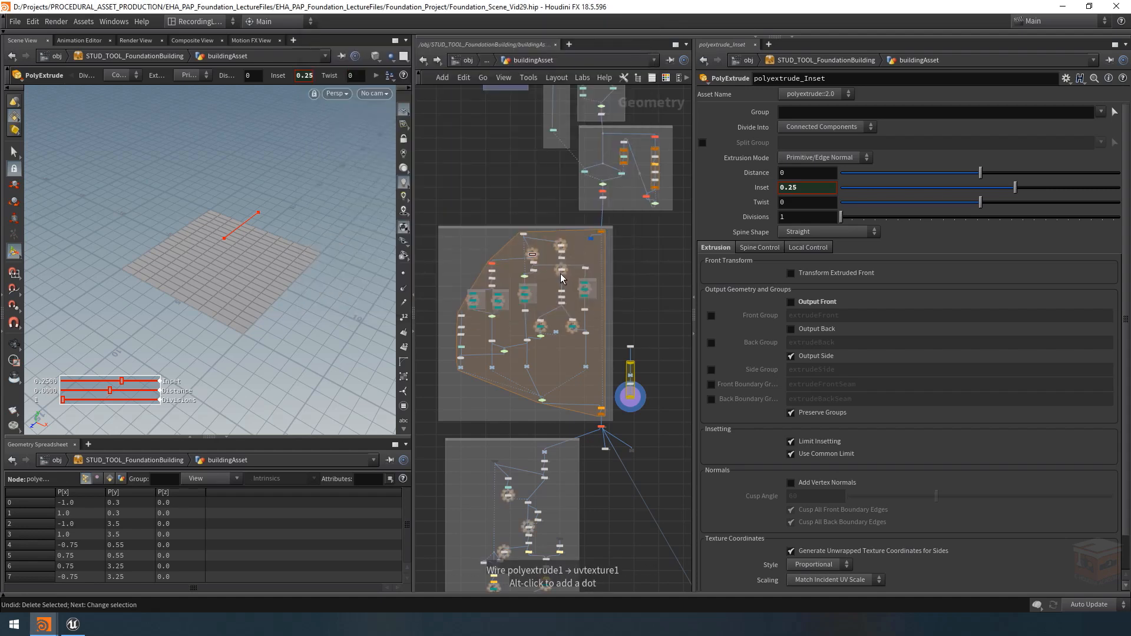
Step: Display and select foreach_Tile_end, and frame the whole building in the viewport
scroll(561, 277, "up", 5)
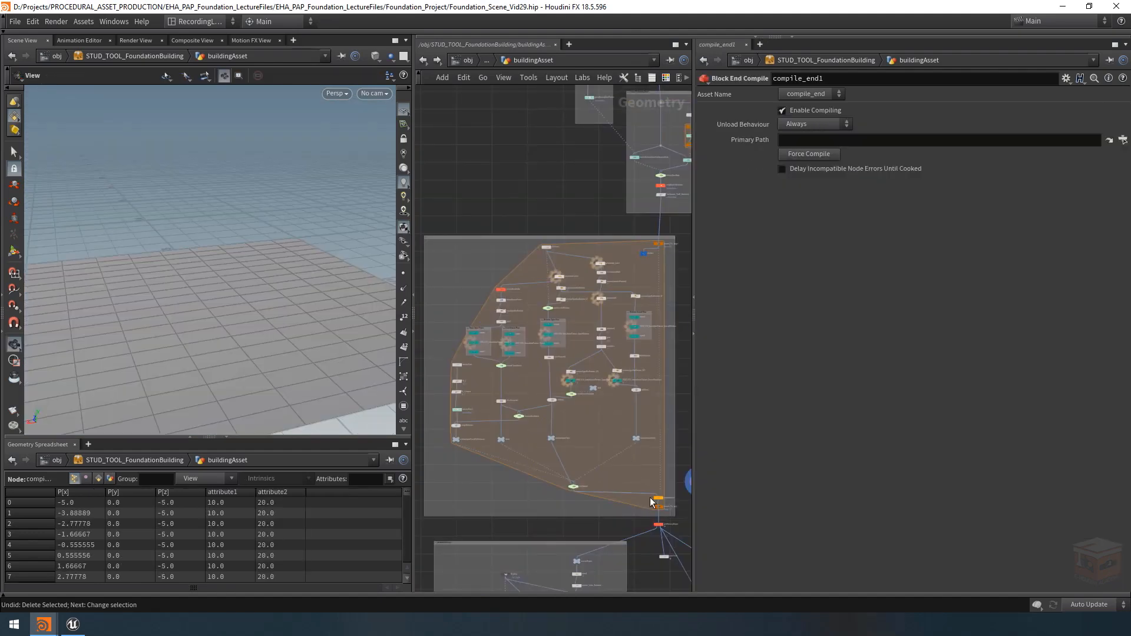
scroll(652, 501, "up", 5)
left_click(652, 497)
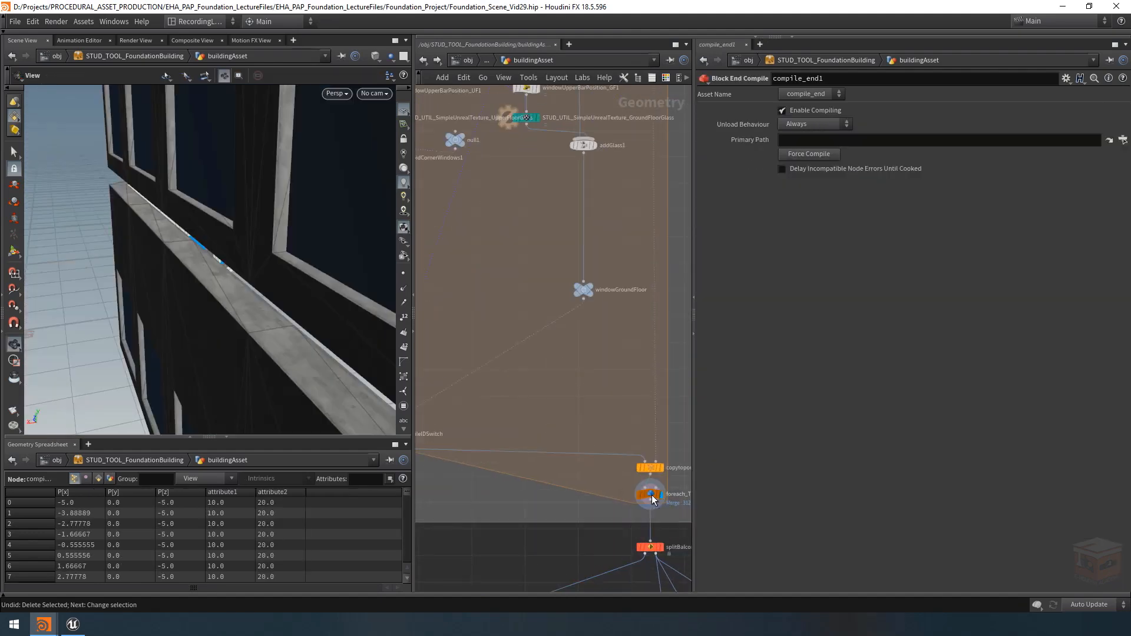
left_click(651, 499)
scroll(175, 179, "down", 10)
left_click_drag(174, 179, 272, 194)
middle_click_drag(347, 190, 326, 271)
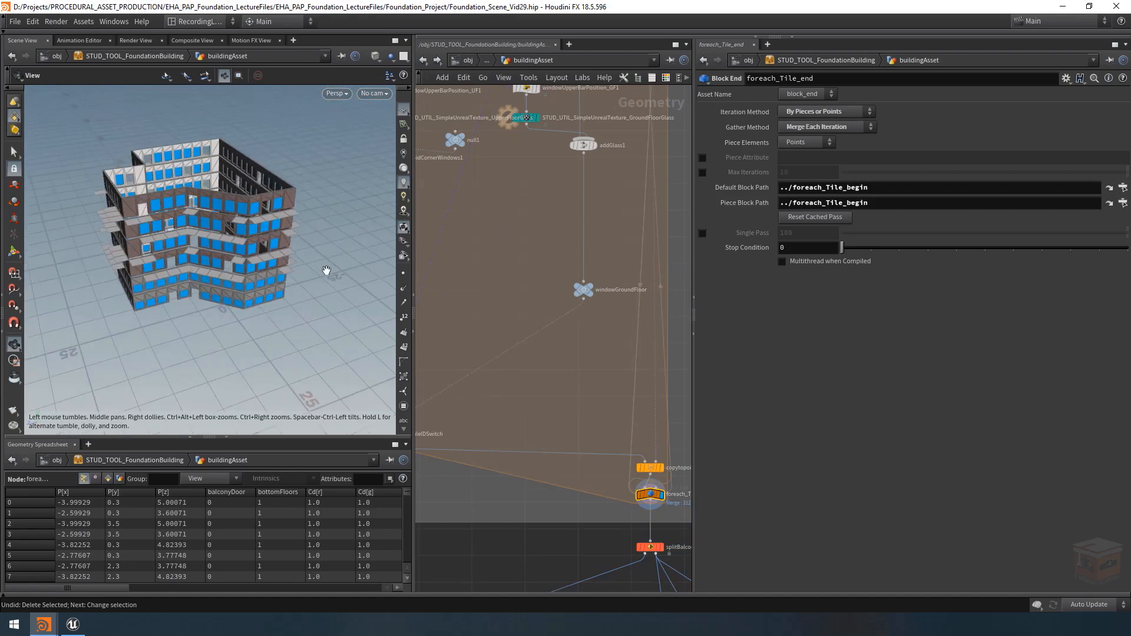
Step: Display polyextrude_Inset1 from the tile loop and examine its geometry in the viewport
scroll(652, 377, "down", 6)
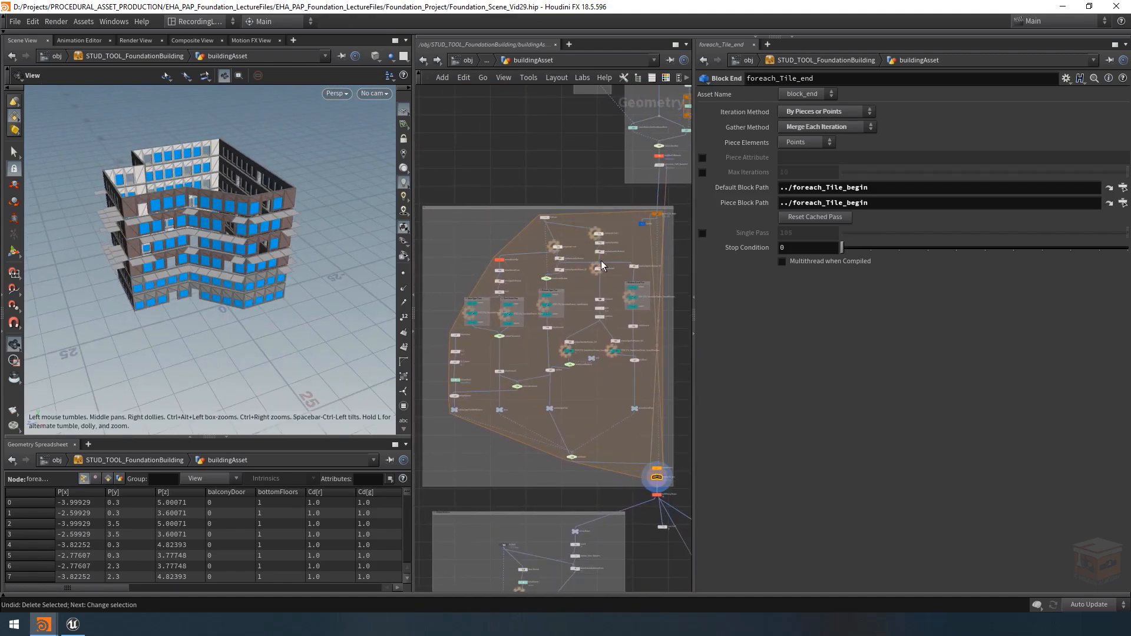
scroll(599, 236, "up", 5)
left_click(605, 230)
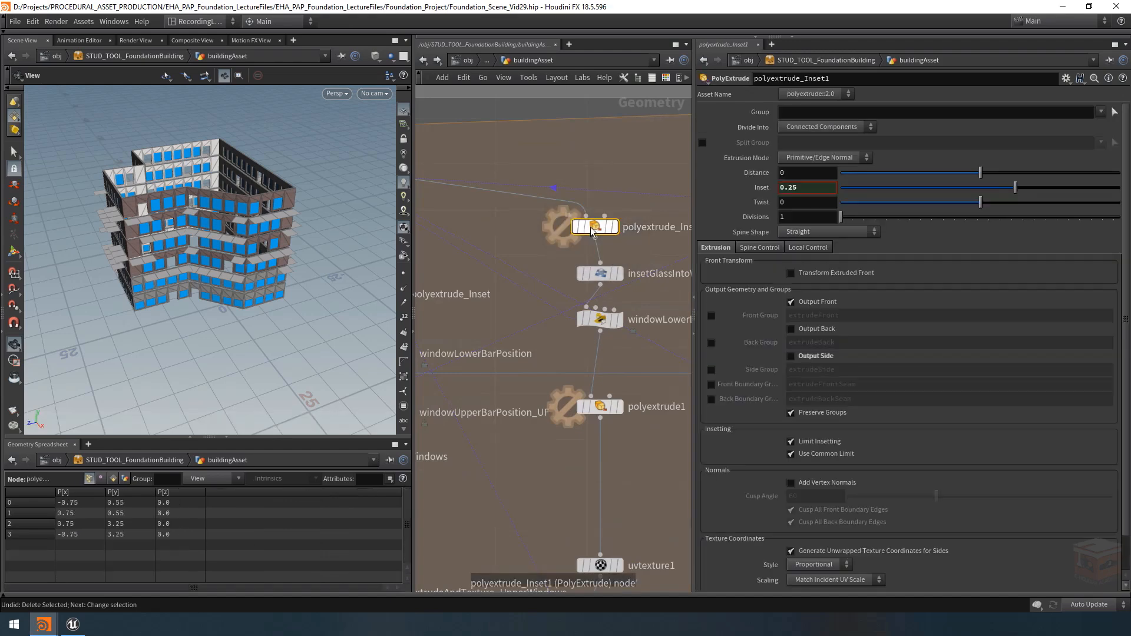
left_click(604, 227)
right_click_drag(270, 303, 274, 342)
left_click_drag(275, 342, 326, 306)
middle_click_drag(326, 306, 319, 283)
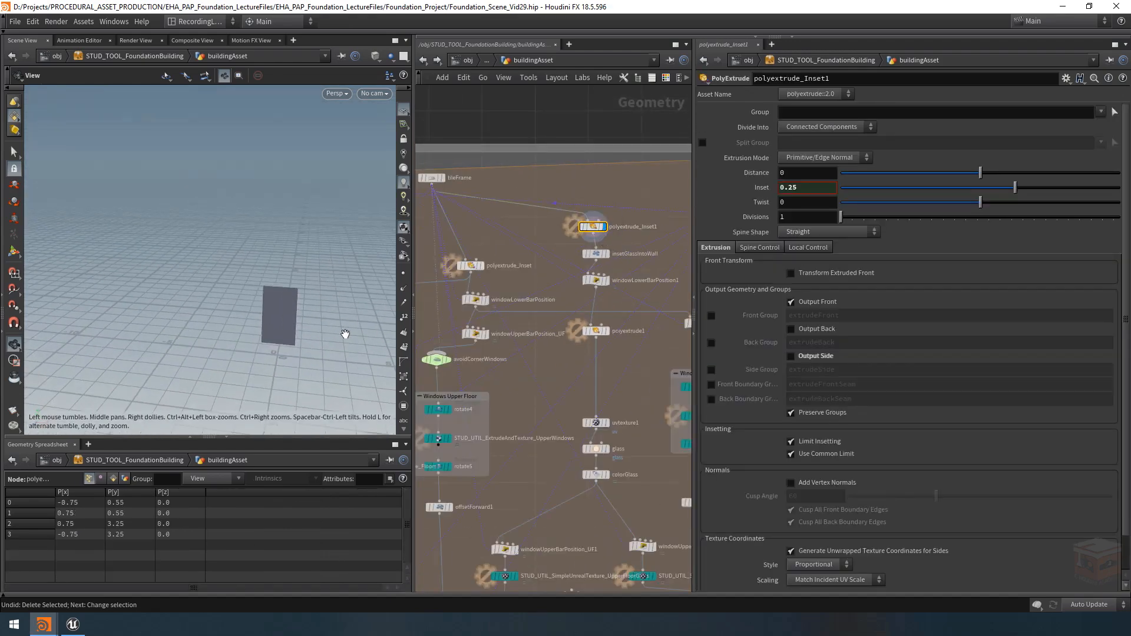
Step: Display polyextrude1 below windowLowerBarPosition1 and examine the extruded glass panel
scroll(610, 334, "up", 3)
left_click(609, 330)
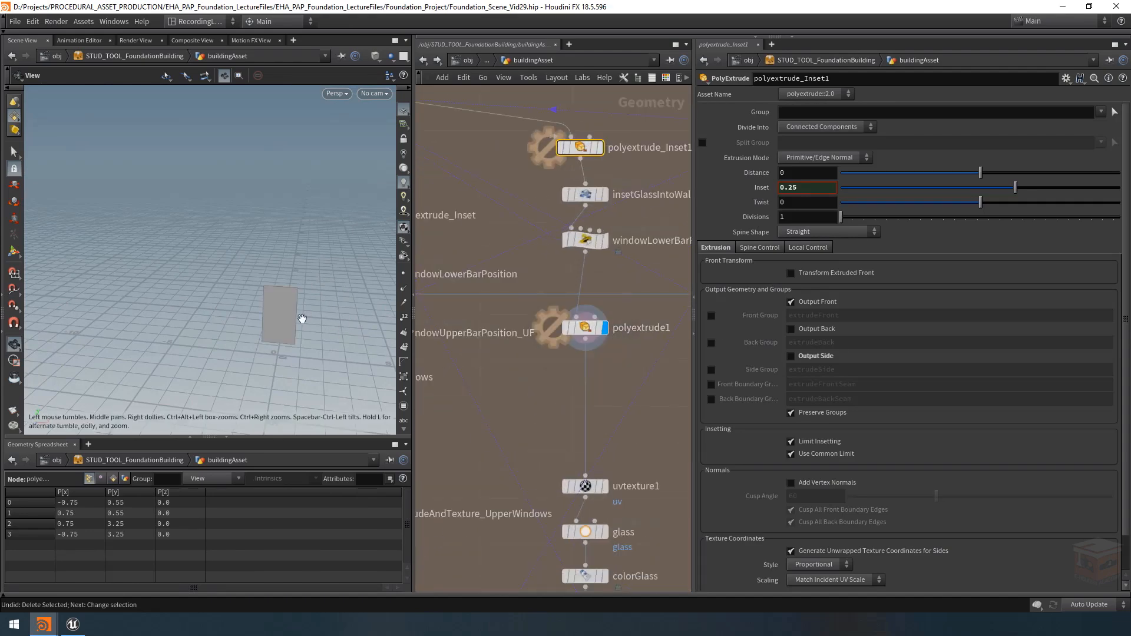
mouse_move(300, 318)
left_mouse_down()
mouse_move(217, 312)
mouse_move(299, 317)
left_mouse_up()
Step: Display polyextrude_Inset below tileFrame and examine the window frame geometry
middle_click_drag(510, 400, 755, 454)
middle_click_drag(521, 329, 453, 352)
left_click(563, 293)
left_click_drag(275, 321, 268, 286)
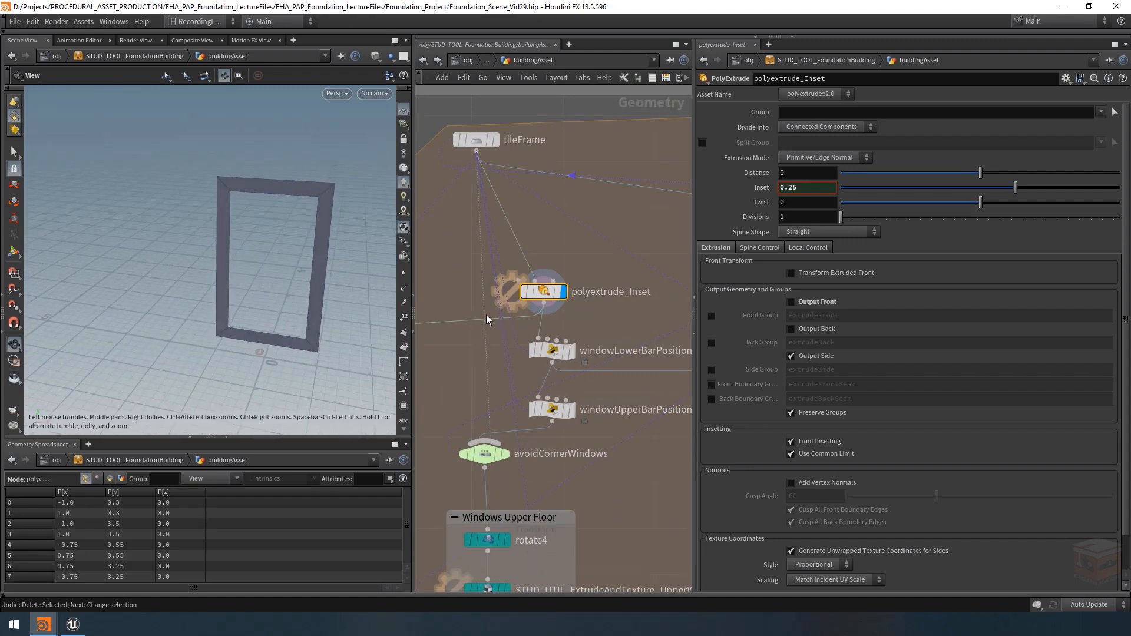
scroll(486, 316, "down", 10)
middle_click_drag(514, 369, 527, 360)
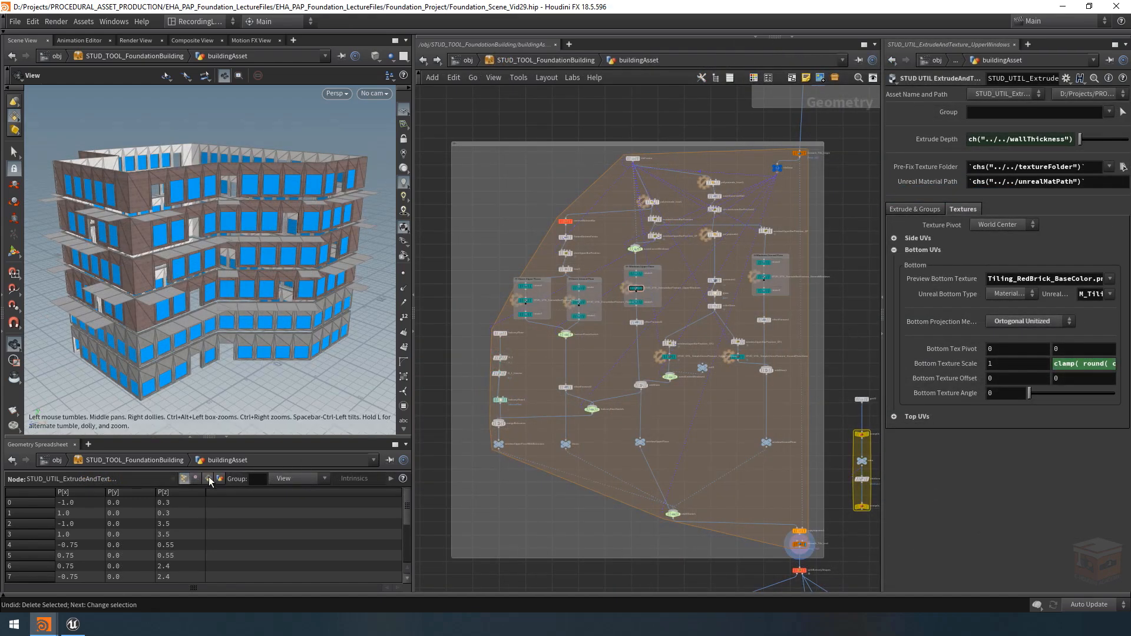
Step: Show the primitive attributes of STUD_UTIL_ExtrudeAndTexture_UpperWindows in the spreadsheet and examine the nodes around it in the network
left_click(208, 478)
mouse_move(638, 287)
scroll(637, 287, "up", 7)
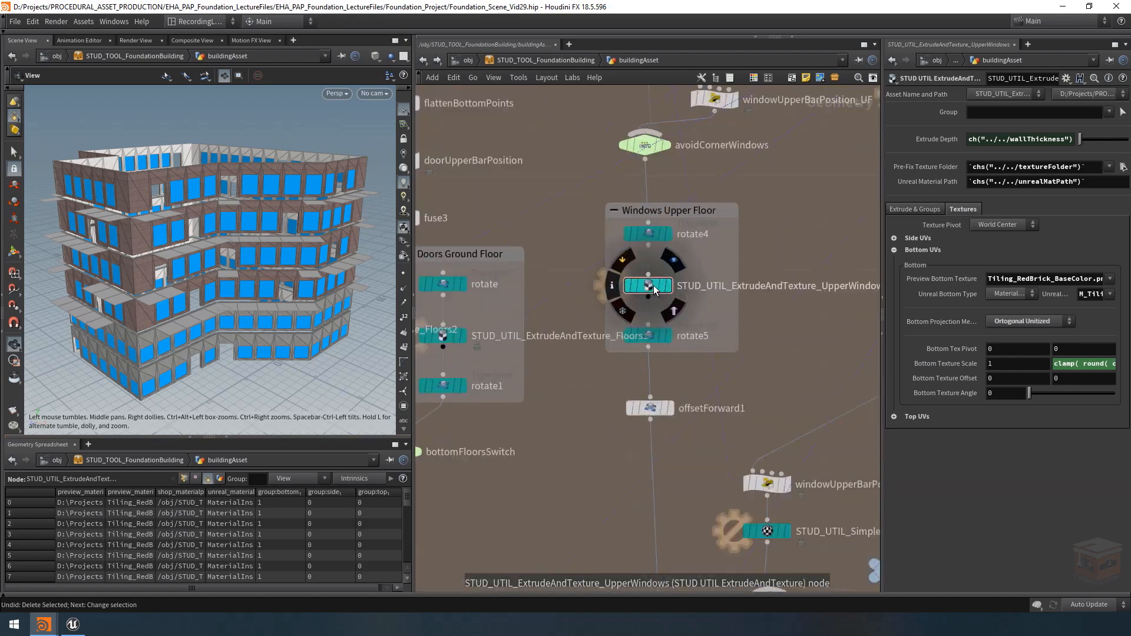
scroll(648, 287, "up", 3)
middle_click_drag(639, 312, 612, 313)
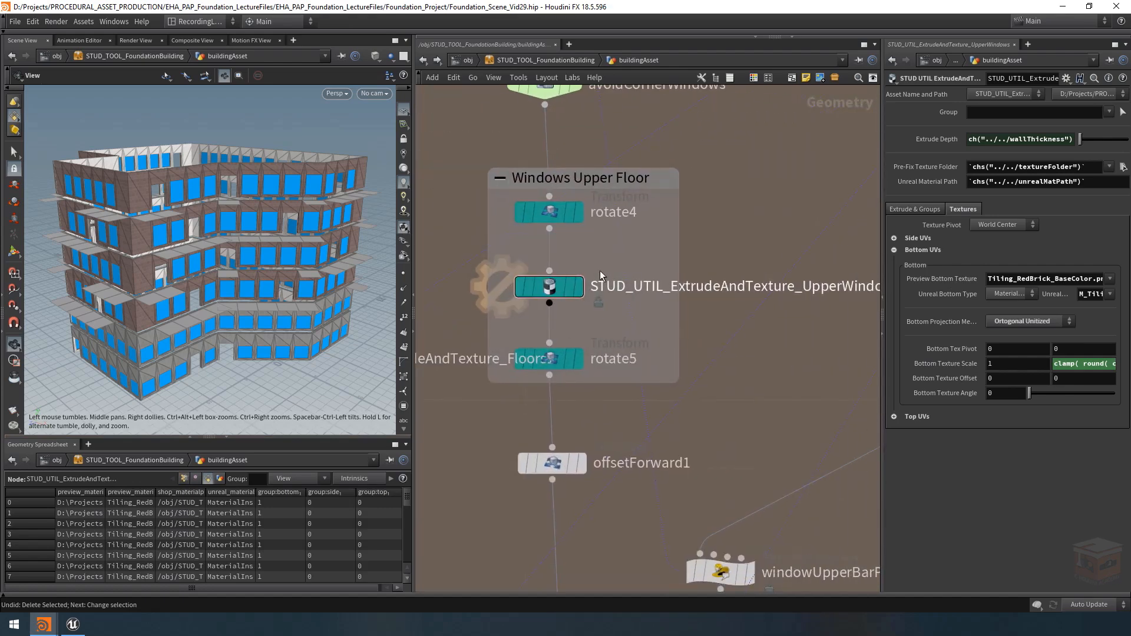
middle_click_drag(682, 292, 628, 288)
scroll(824, 306, "down", 4)
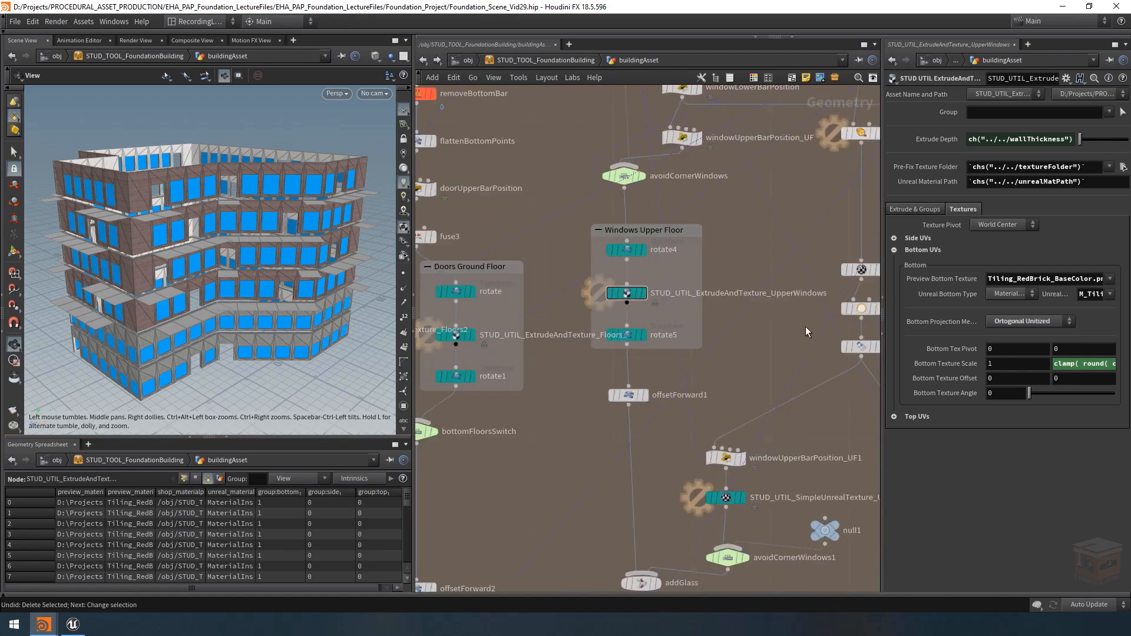
middle_click_drag(805, 326, 648, 259)
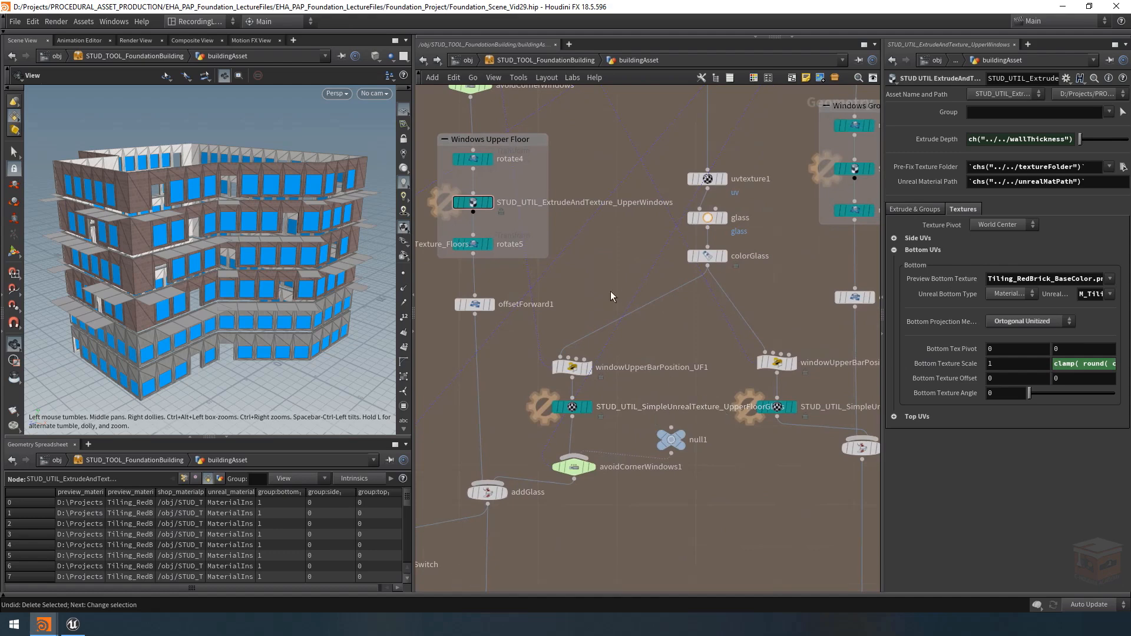
middle_click_drag(478, 199, 631, 289)
scroll(631, 288, "up", 3)
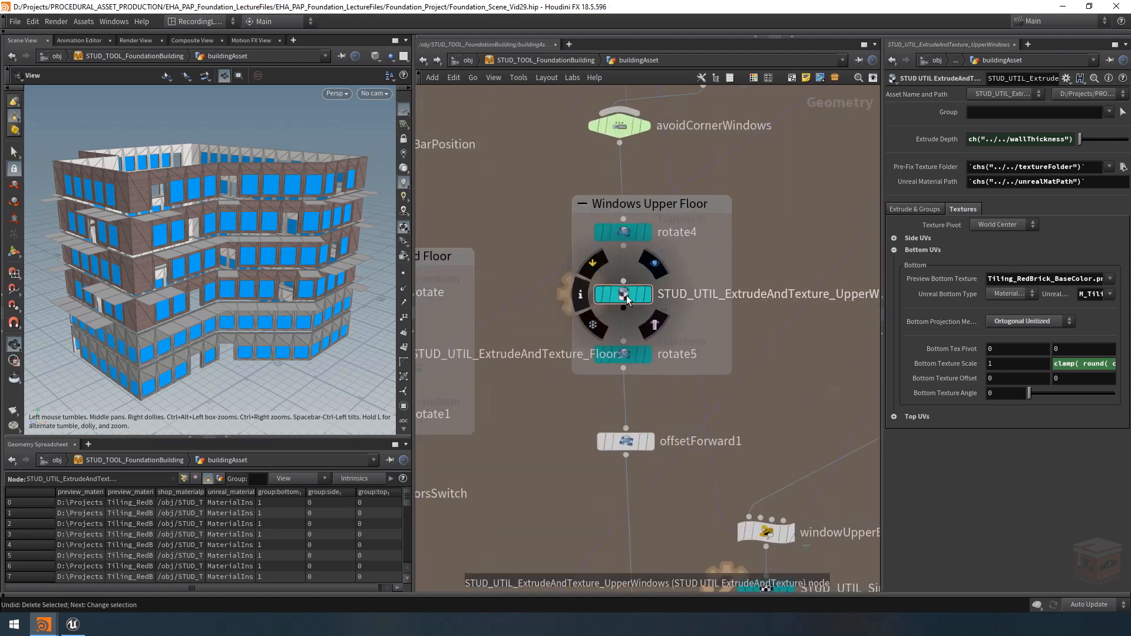
Step: Allow editing of the contents of STUD_UTIL_ExtrudeAndTexture_UpperWindows and enter its internal network
right_click(626, 297)
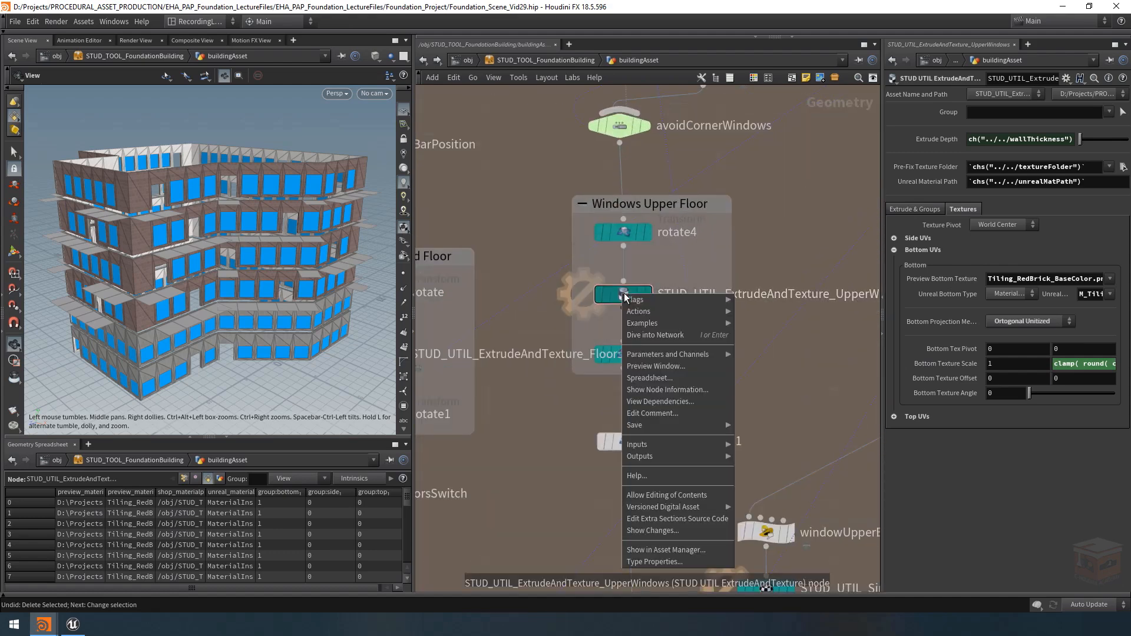
left_click(651, 496)
key("i")
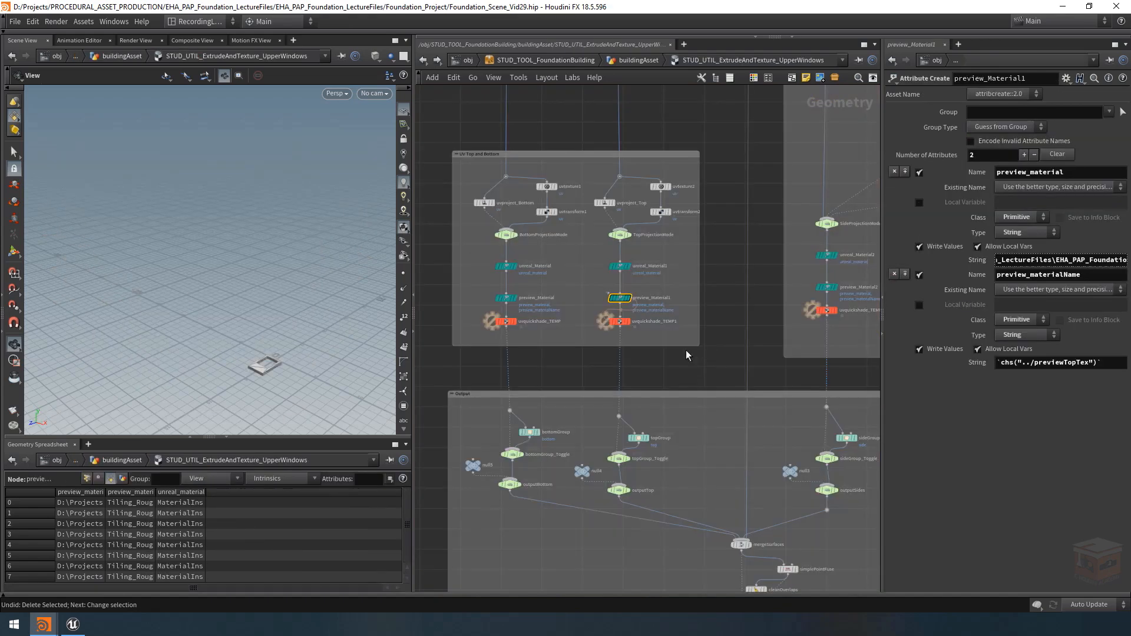
Step: Find uvquickshade_TEMP1 below preview_Material1 in the asset's network and open it to inspect its material node
key("h")
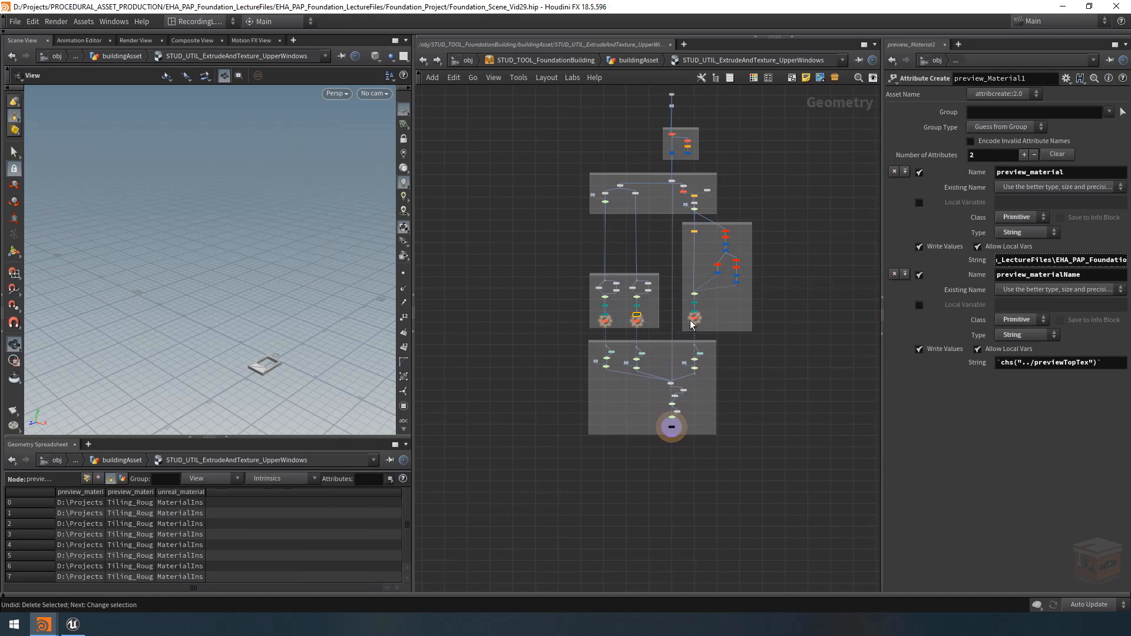
scroll(647, 320, "up", 10)
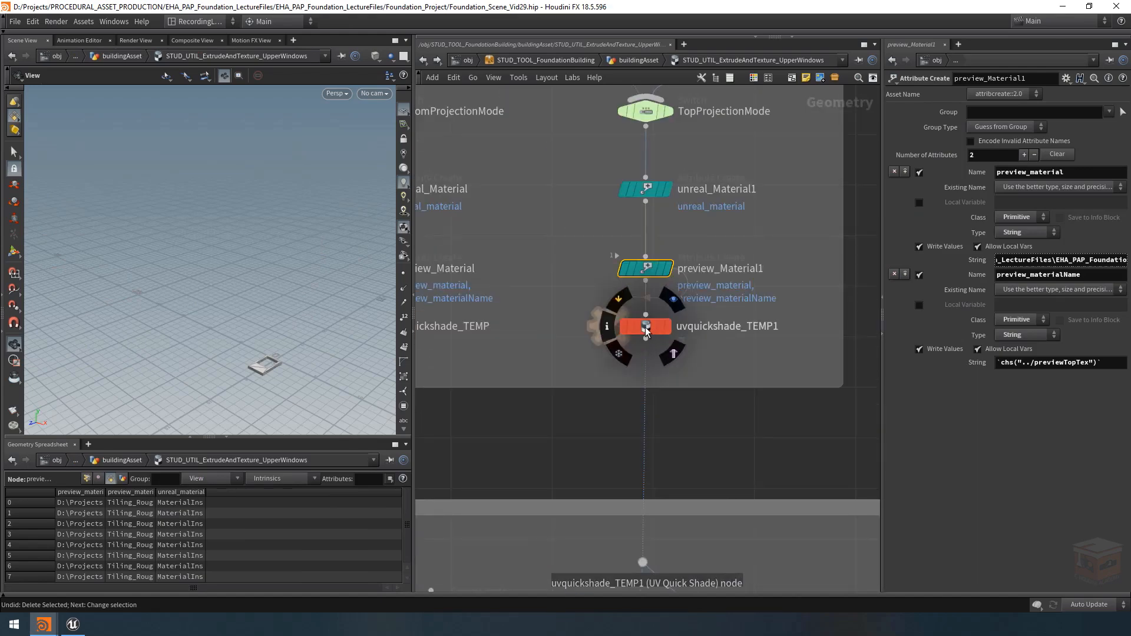
double_click(648, 326)
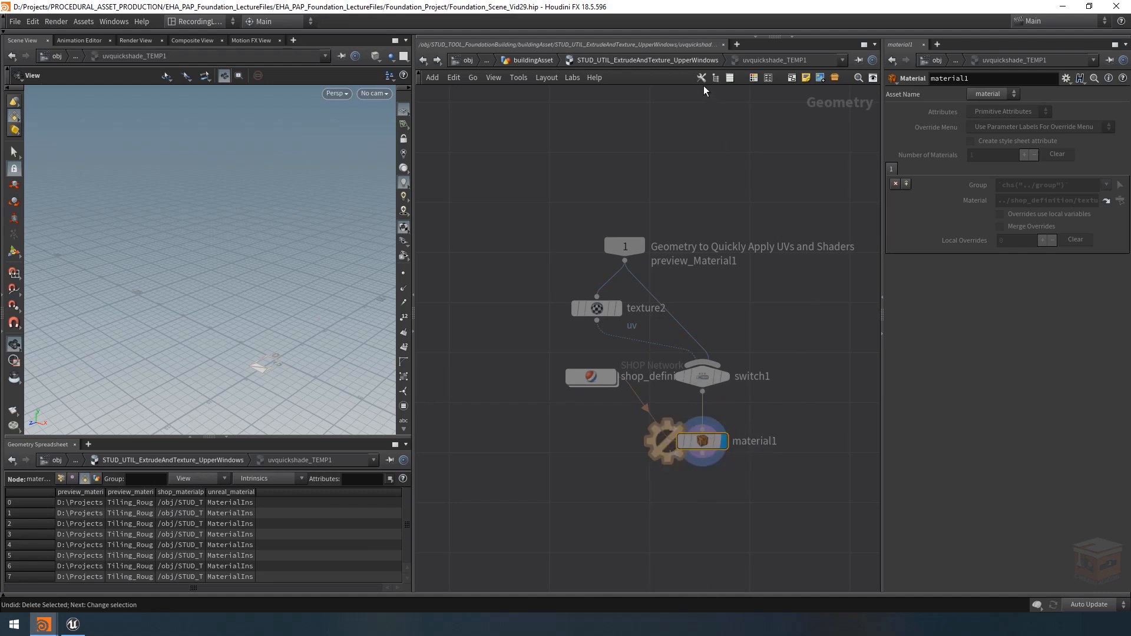
Step: Return to the buildingAsset network and review the STUD_UTIL_ExtrudeAndTexture_UpperWindows node in the Windows Upper Floor box
left_click(689, 59)
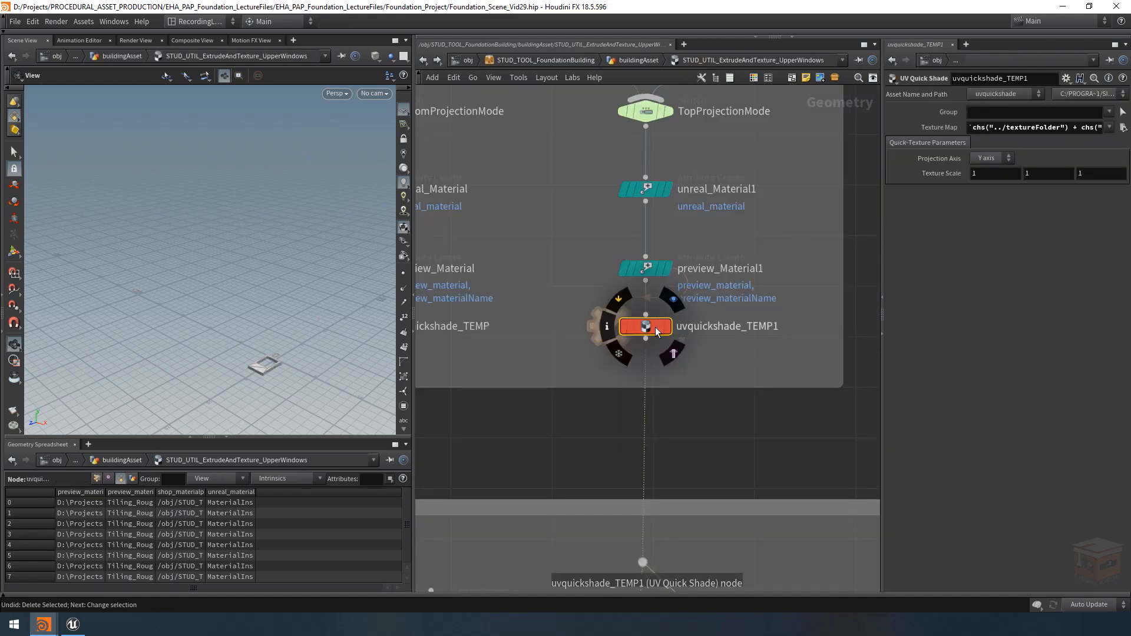
left_click(642, 60)
scroll(628, 301, "down", 5)
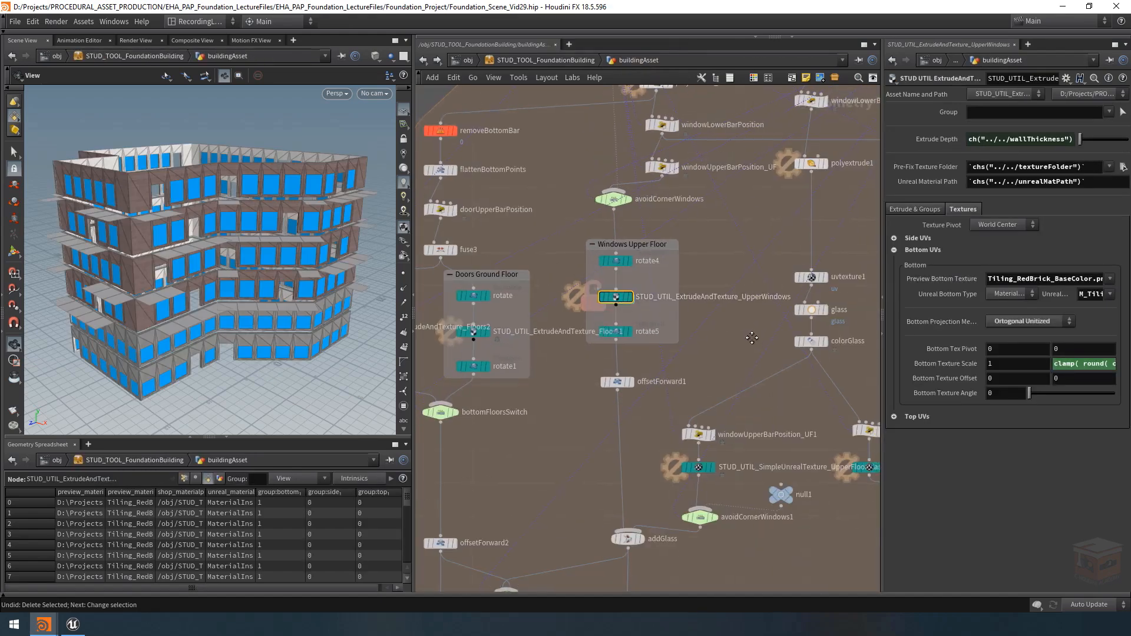
scroll(612, 299, "up", 3)
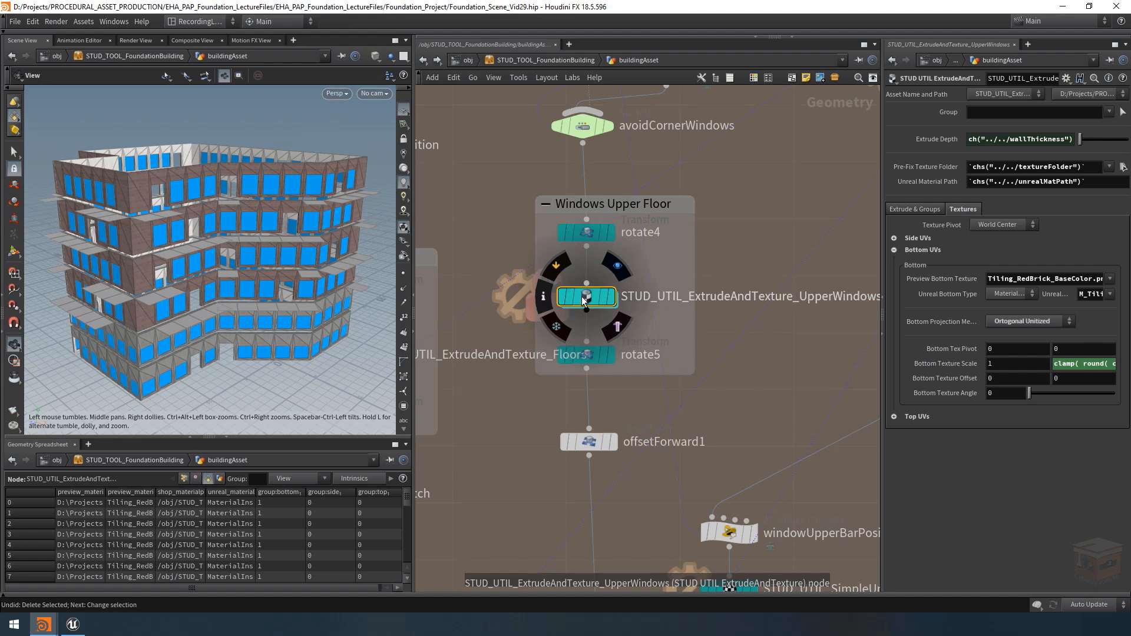
scroll(583, 299, "down", 2)
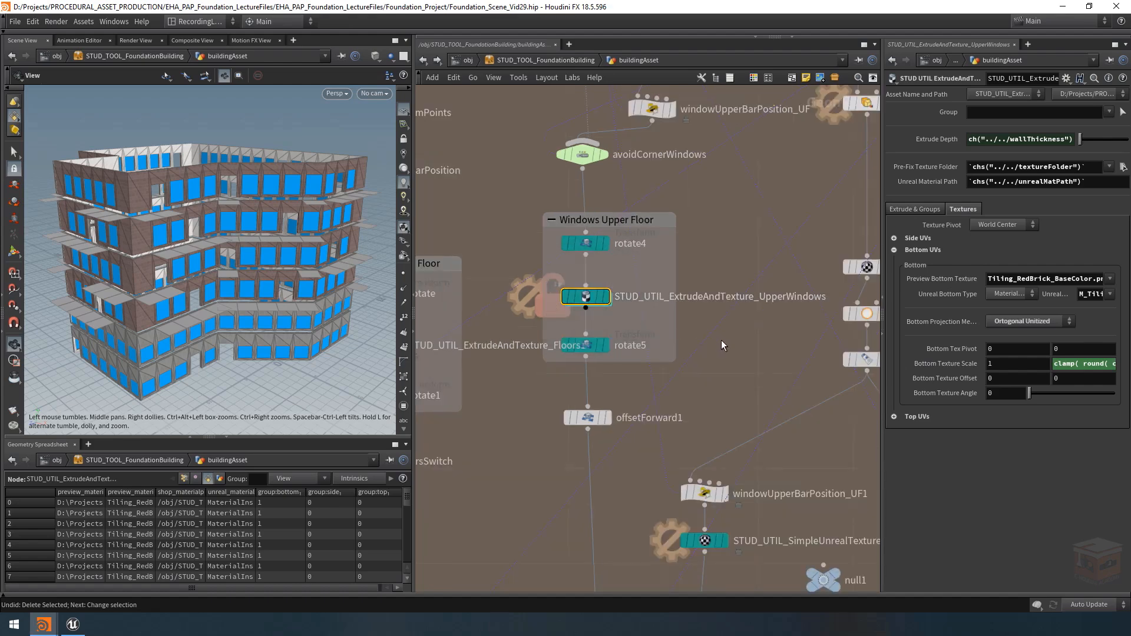
middle_click_drag(721, 341, 707, 338)
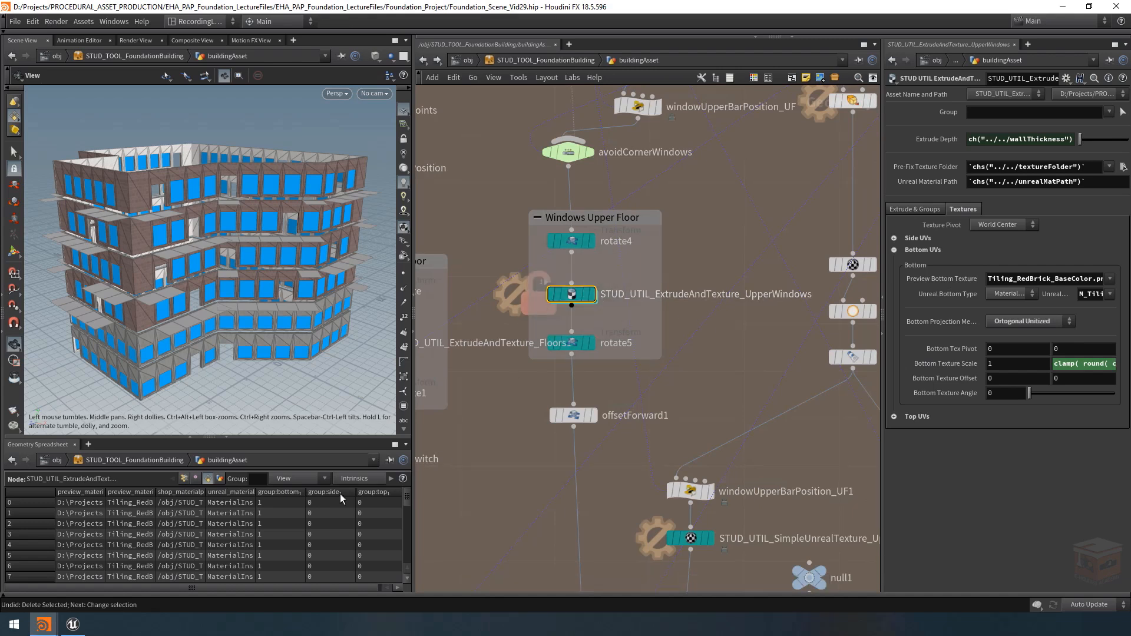
Step: Enlarge the spreadsheet to read the full preview_material texture paths and preview_materialName values, and restore a compact layout with a wider network view
left_click_drag(156, 493, 246, 500)
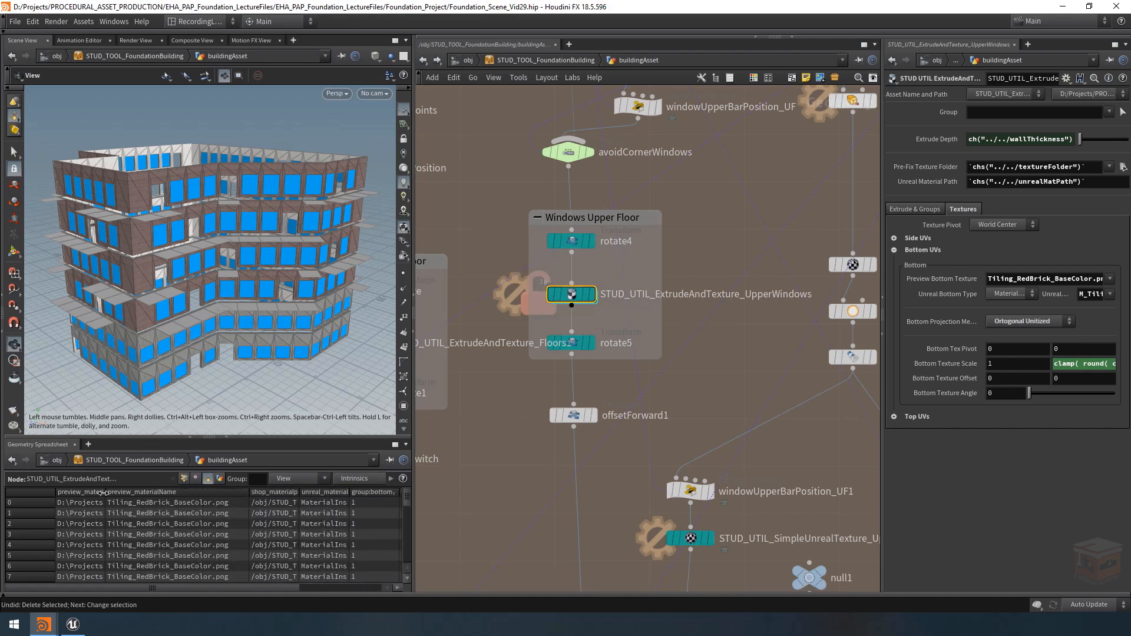
left_click_drag(104, 493, 487, 505)
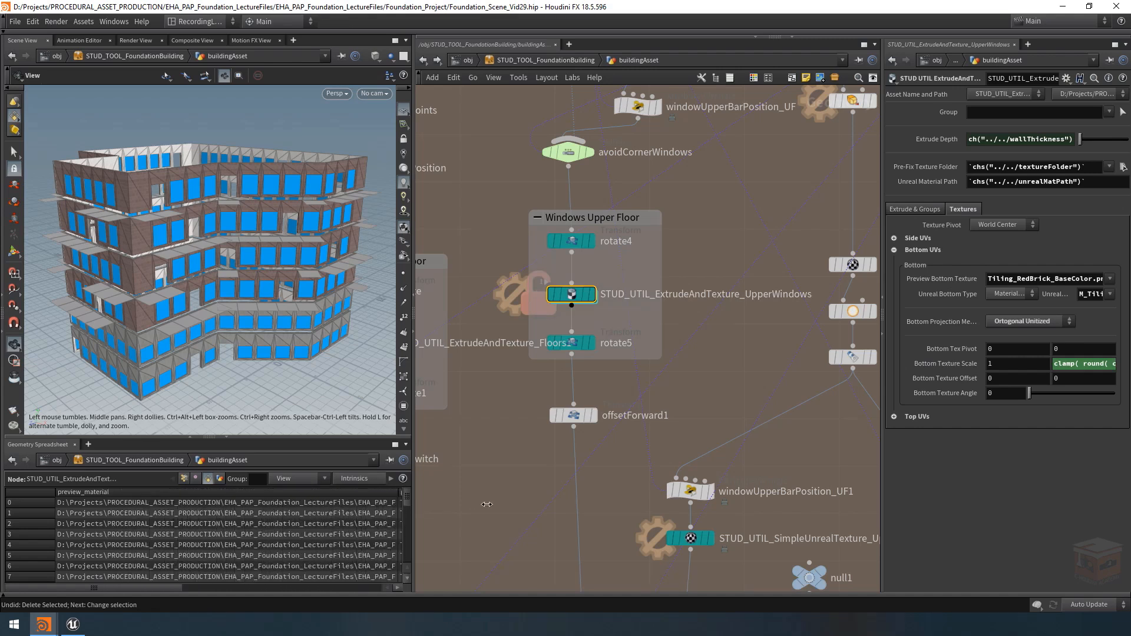
left_click_drag(705, 502, 503, 519)
left_click_drag(413, 532, 809, 515)
left_click_drag(394, 492, 758, 492)
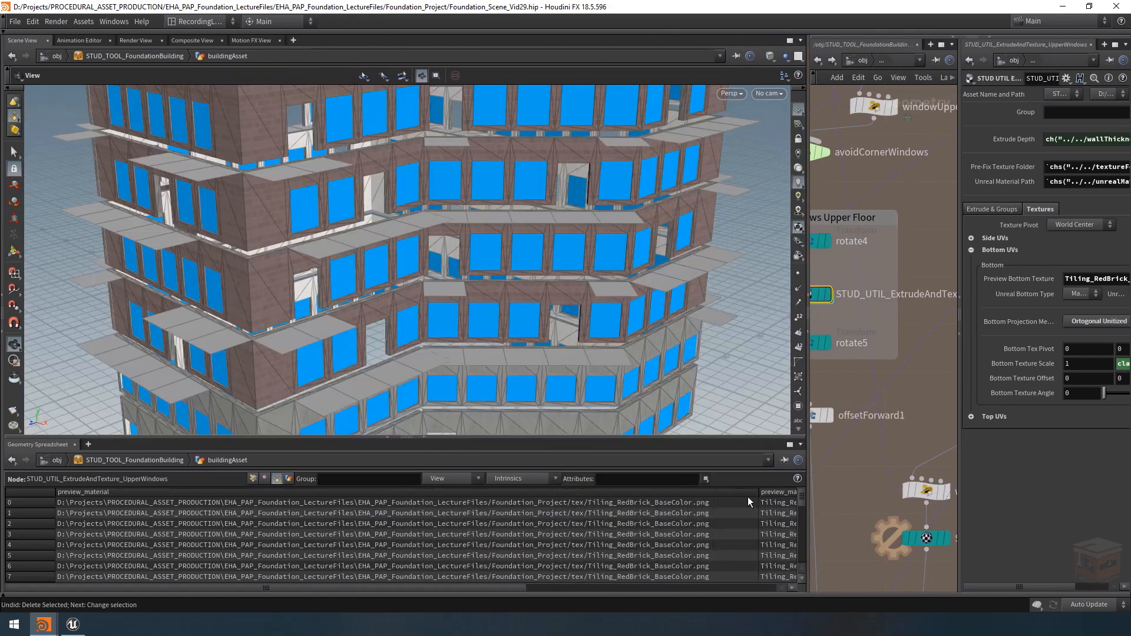
left_click(91, 504)
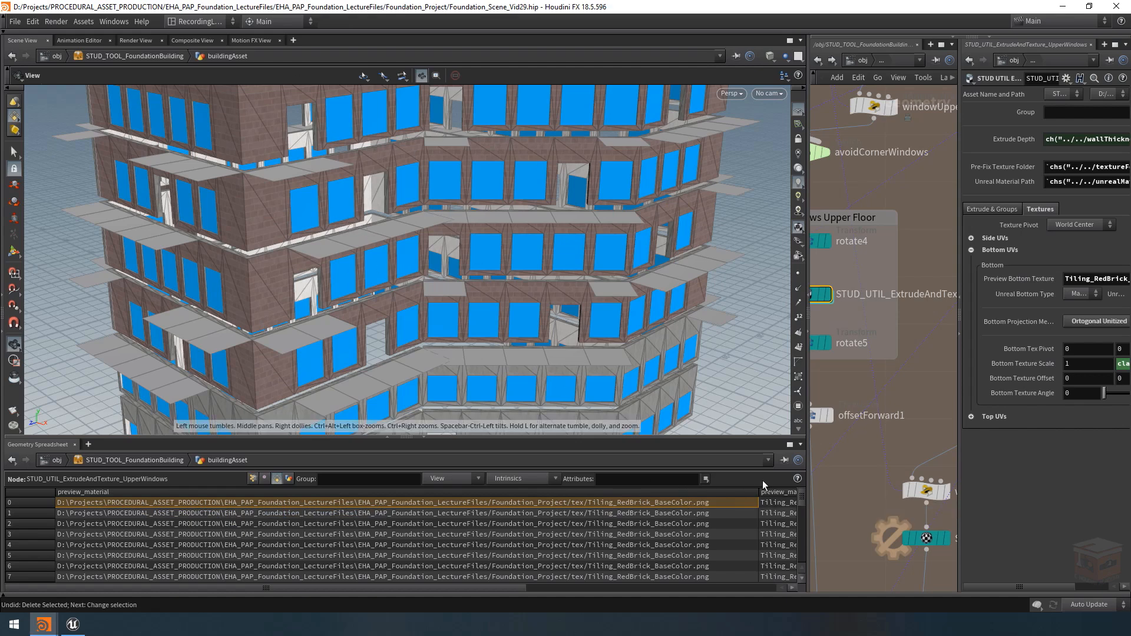
left_click_drag(759, 492, 147, 492)
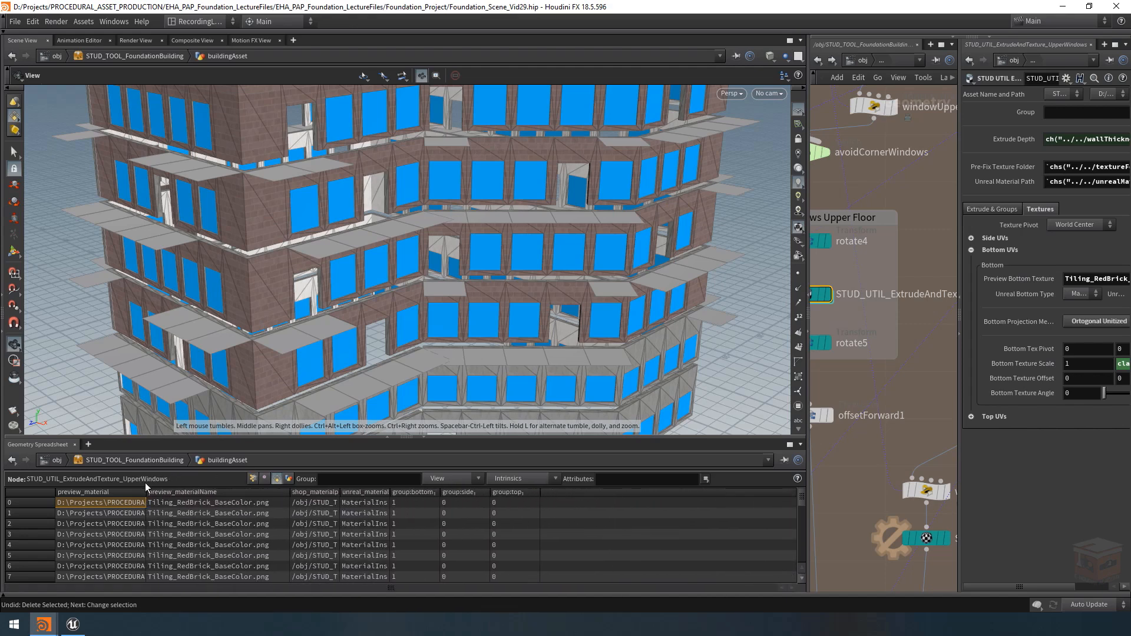
left_click_drag(808, 388, 340, 397)
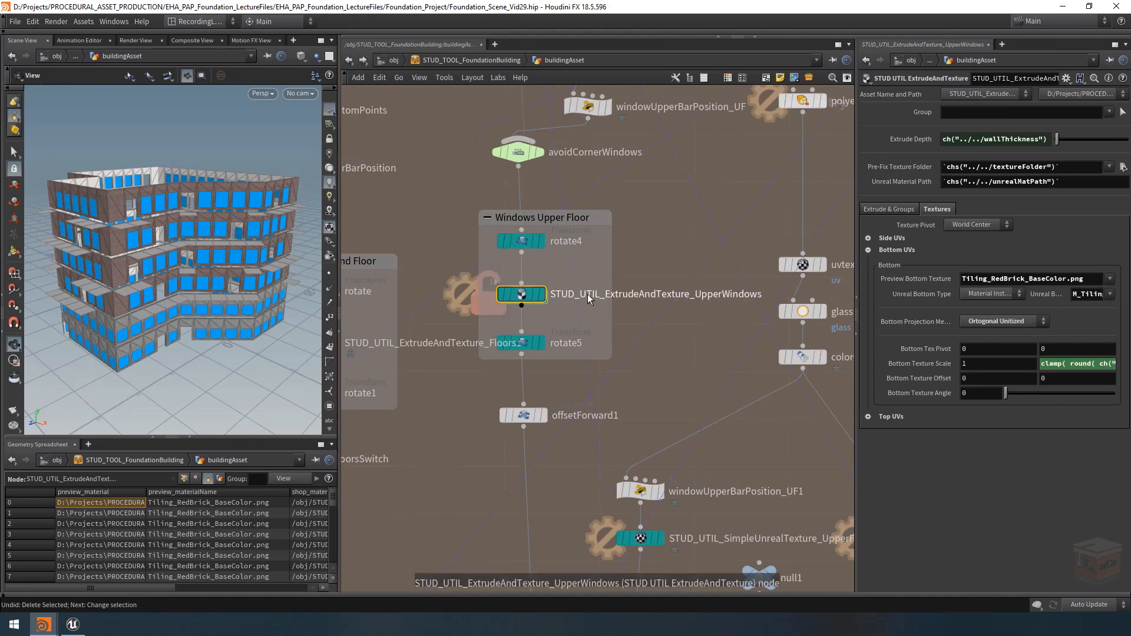
Step: Delete the test compile block and its accompanying nodes that stand beside the building's tile loop
scroll(596, 326, "down", 10)
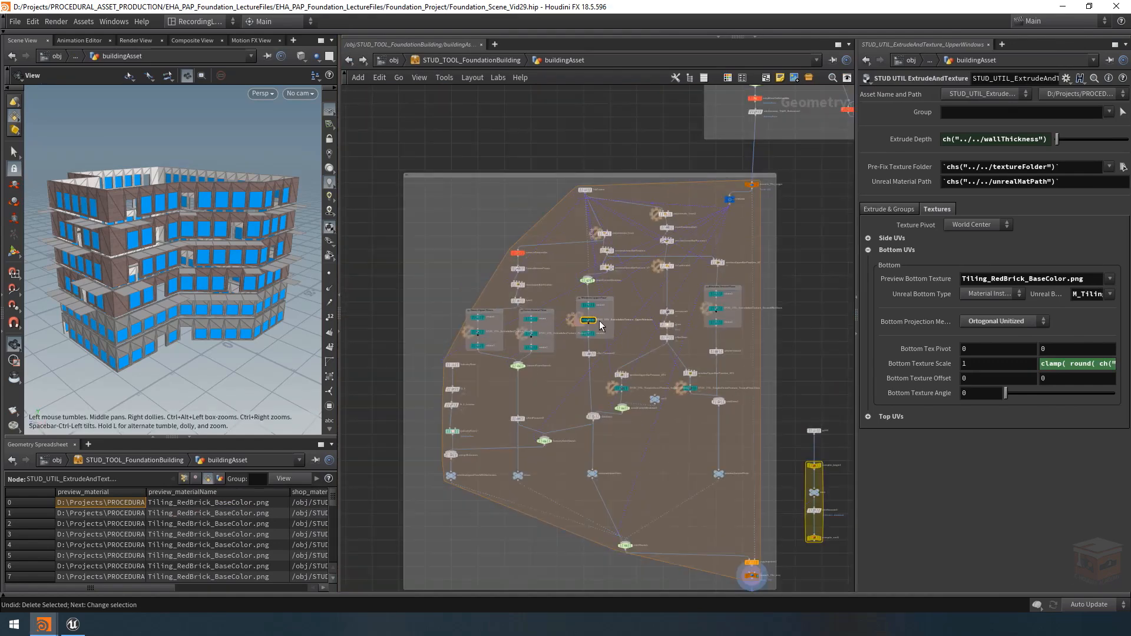
scroll(589, 321, "down", 7)
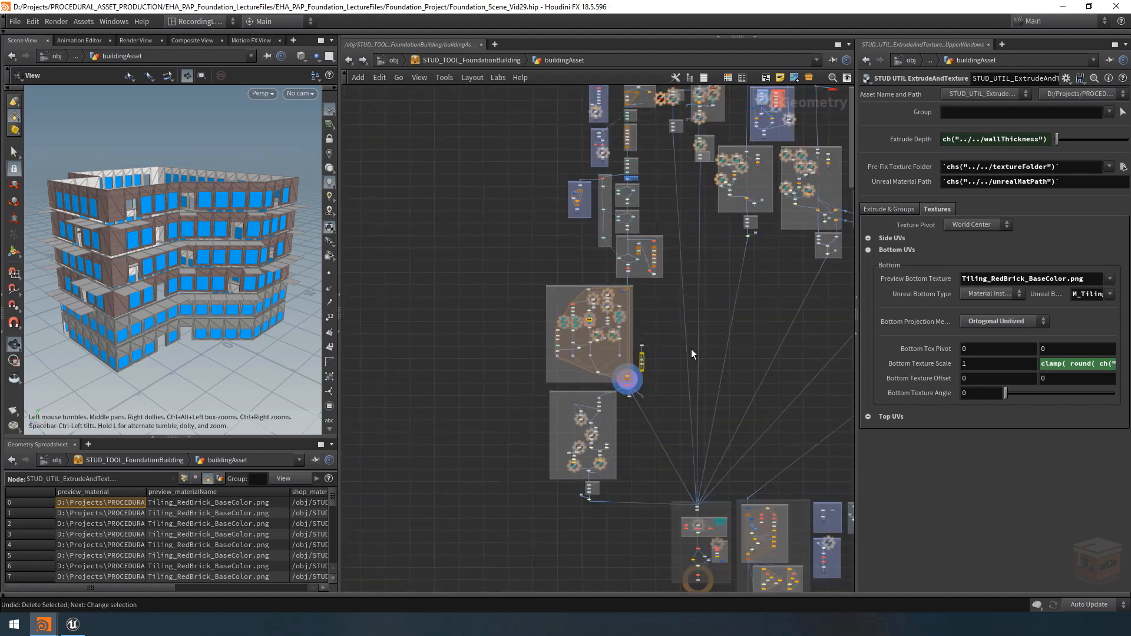
left_click_drag(691, 350, 572, 194)
scroll(590, 367, "up", 2)
scroll(589, 366, "up", 5)
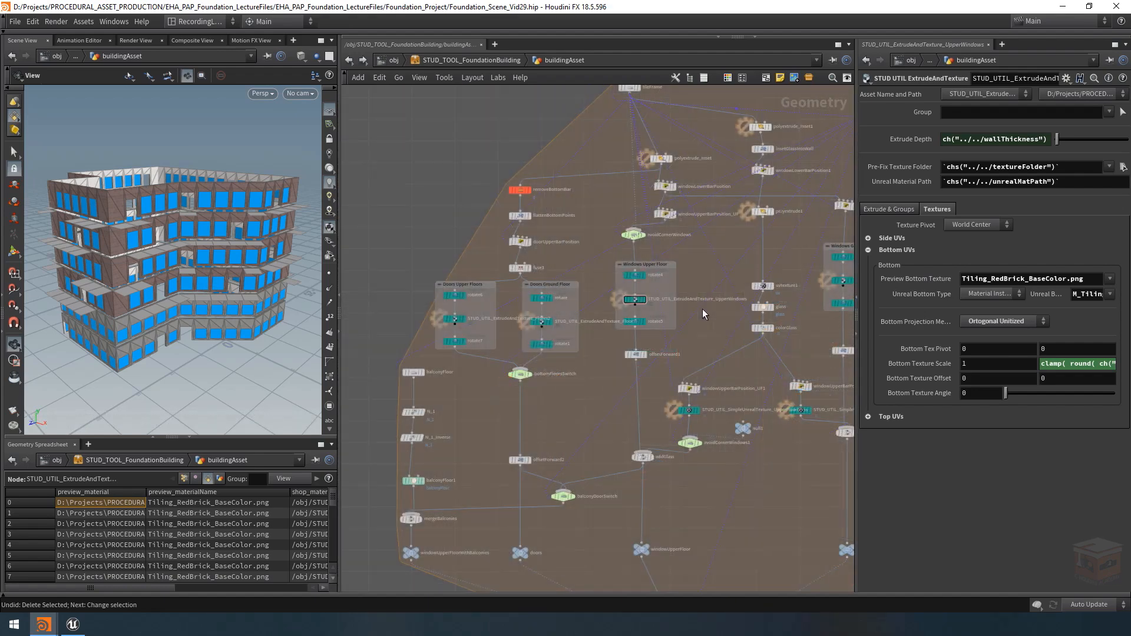
scroll(702, 310, "down", 4)
middle_click_drag(702, 309, 636, 305)
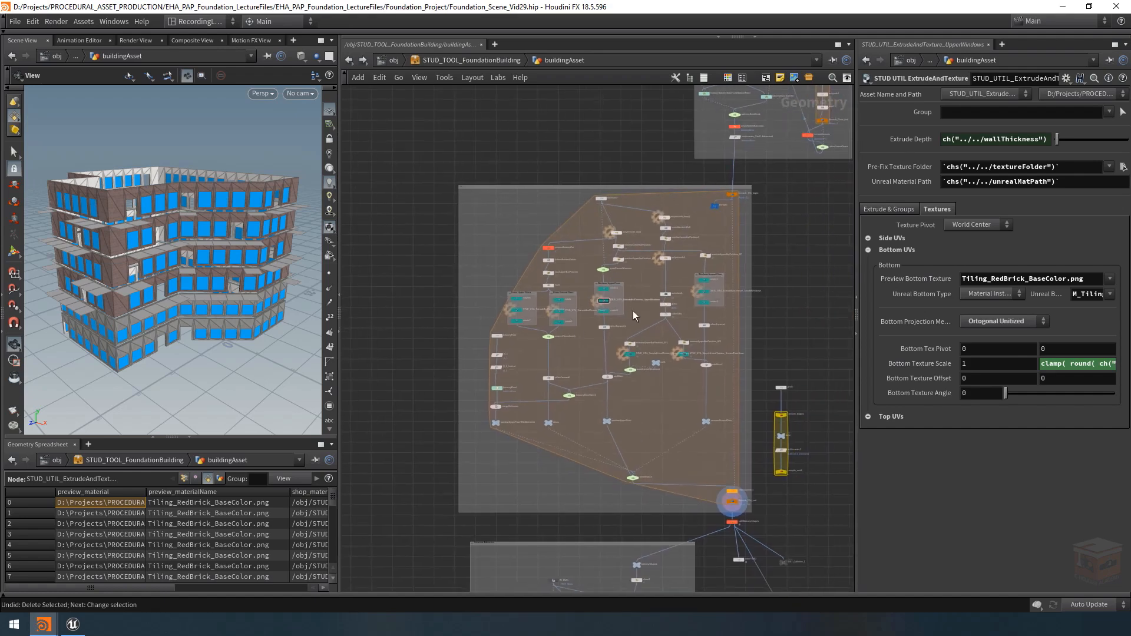
left_click_drag(814, 380, 770, 491)
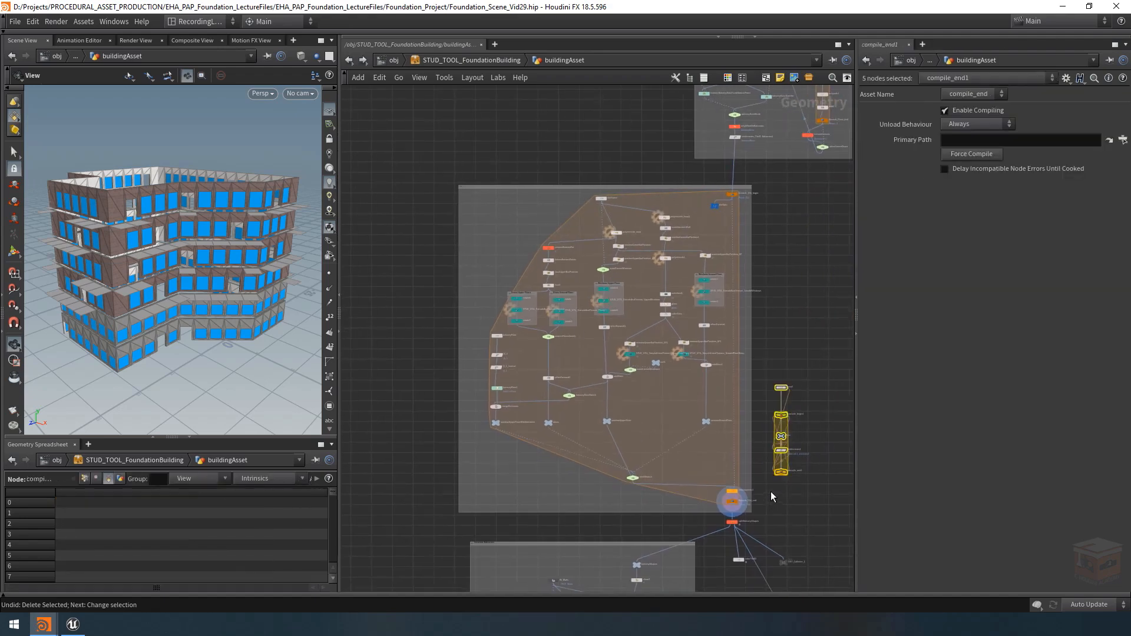
key("Delete")
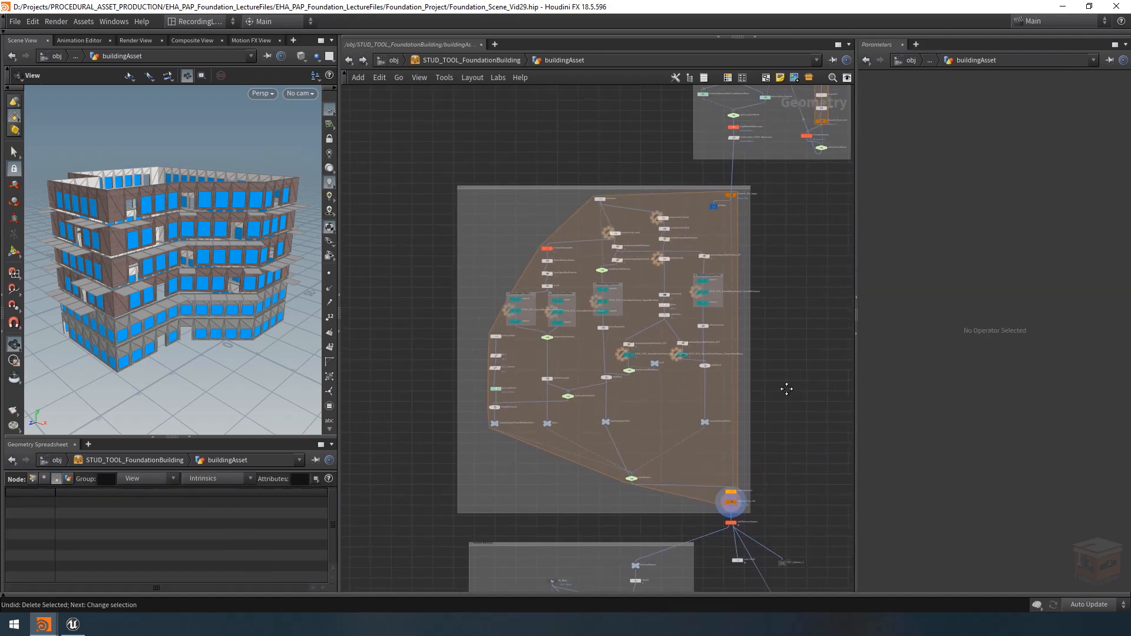
Step: Enlarge the network box around the tile loop slightly at its upper and lower edges
middle_click_drag(787, 388, 776, 392)
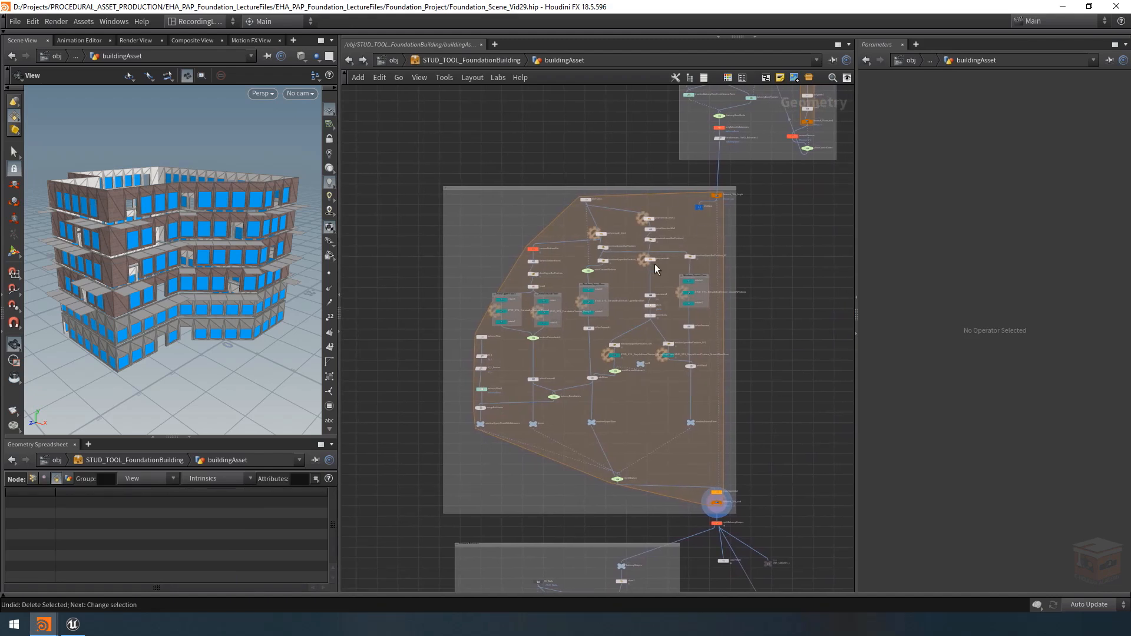
left_click_drag(667, 187, 666, 172)
left_click_drag(683, 513, 684, 518)
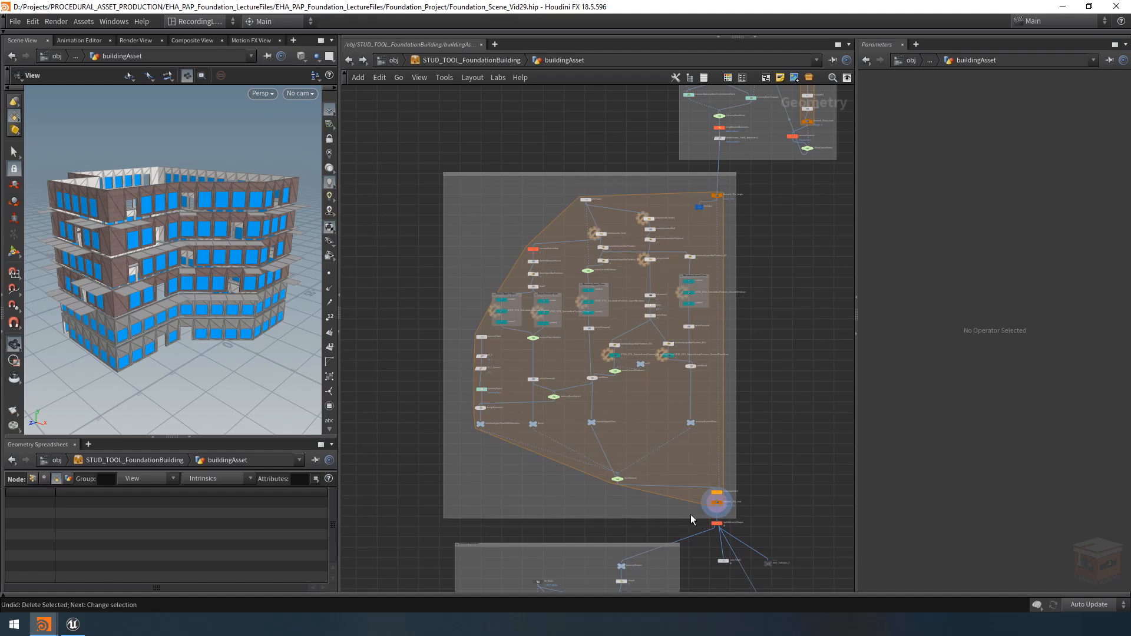
Step: Add a new compile block in the empty network space beside the tile loop's box
key("Tab")
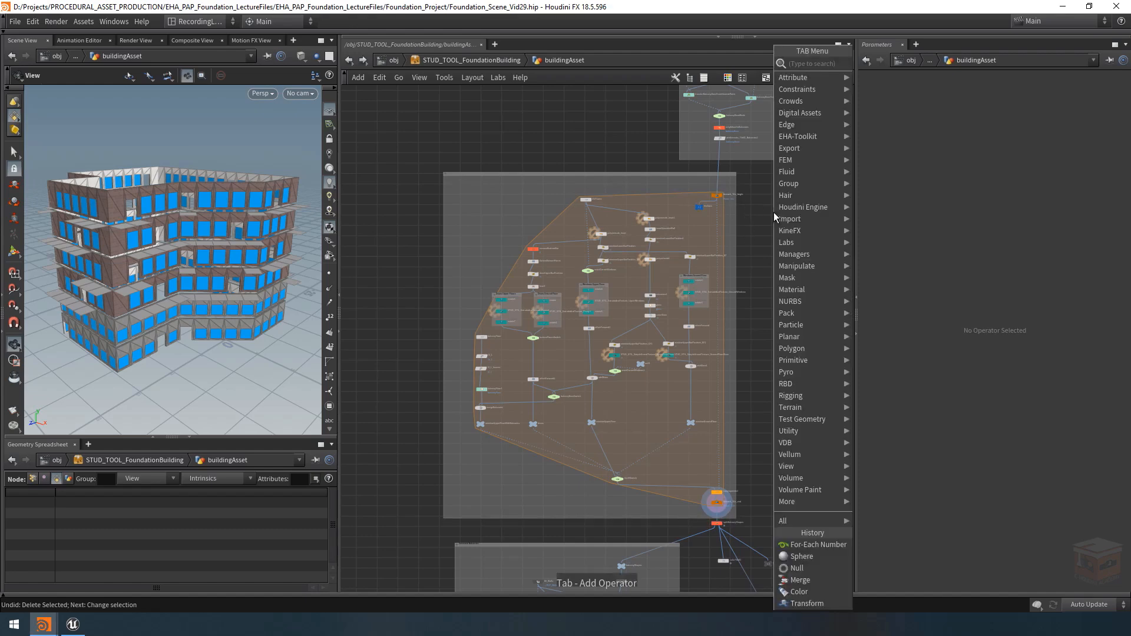
type("compile")
key("Return")
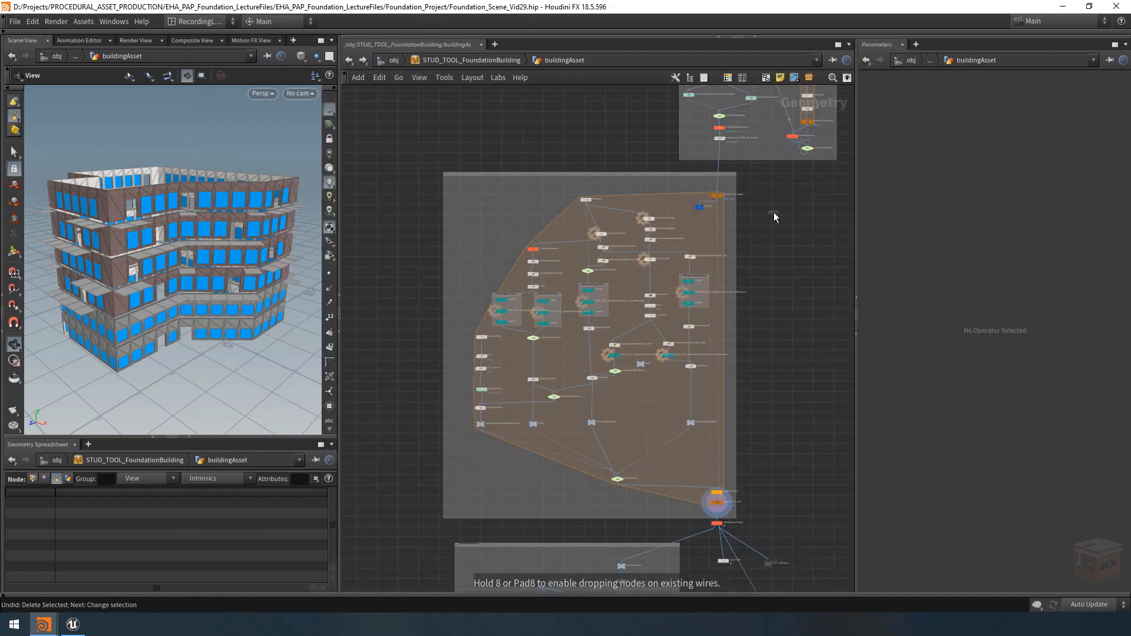
left_click(789, 277)
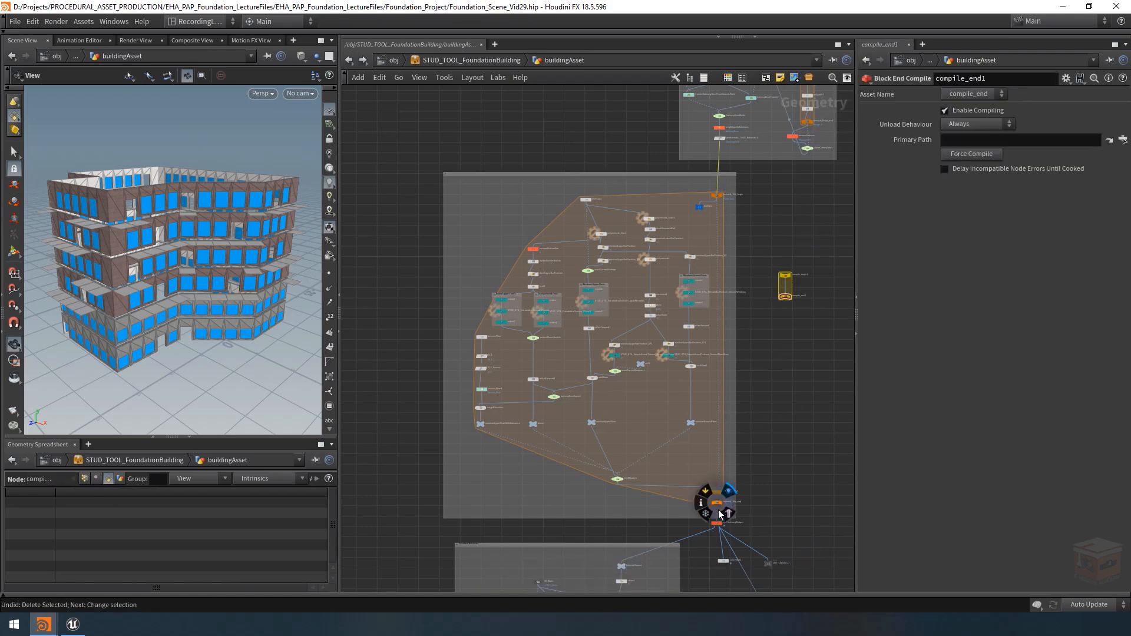
Step: Move compile_begin1 up beside the start of the tile loop and wire it in ahead of foreach_Tile_begin
scroll(717, 515, "up", 5)
scroll(768, 493, "down", 5)
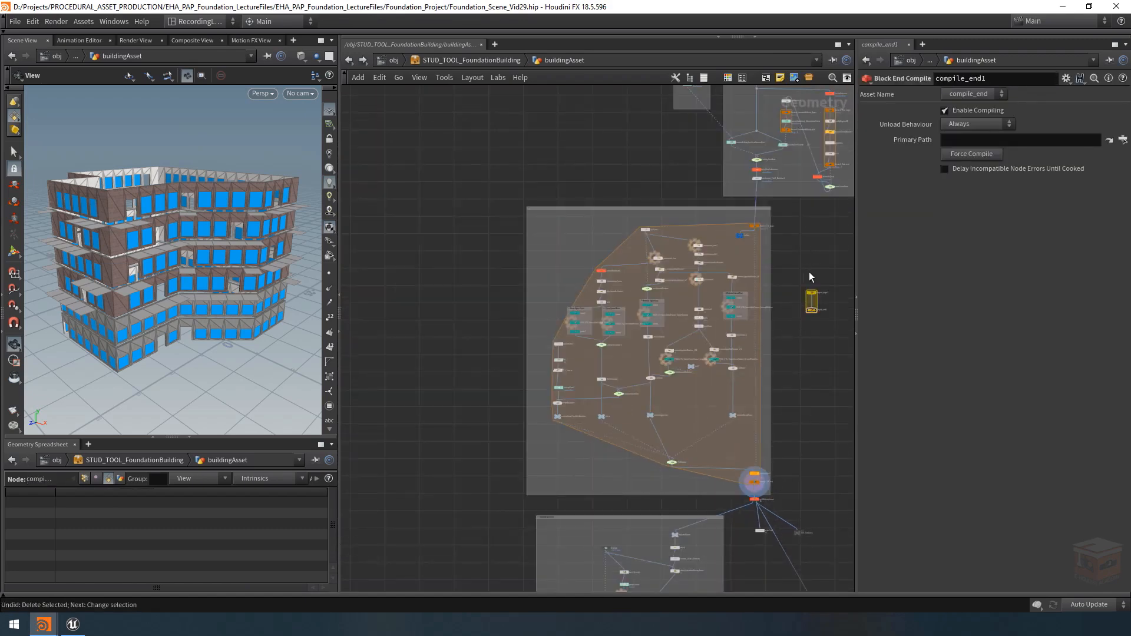
scroll(808, 245, "up", 4)
middle_click_drag(811, 273, 782, 304)
left_click_drag(823, 338, 714, 189)
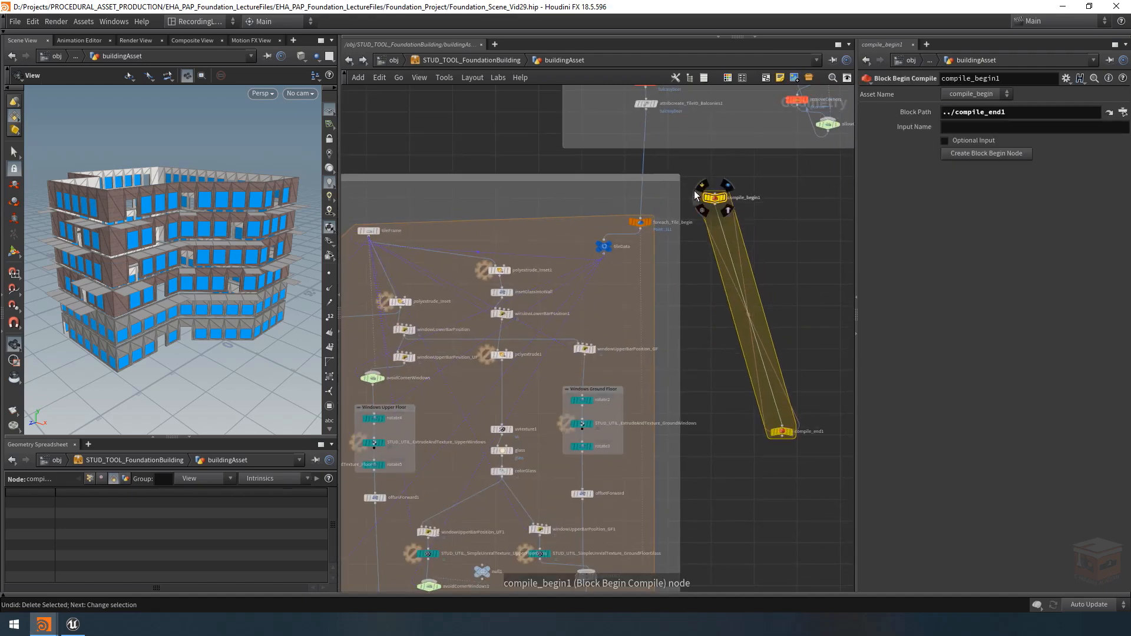
scroll(715, 189, "up", 3)
left_click_drag(605, 203, 732, 210)
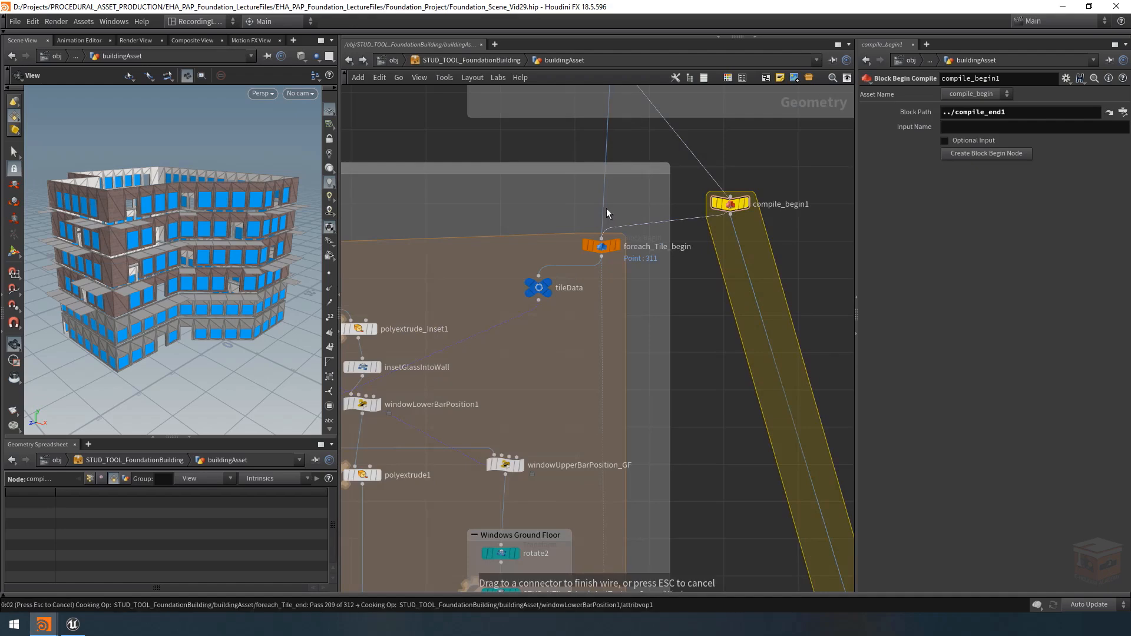
Step: Undo the last deletion and move compile_end1 down beside the end of the tile loop
key("ctrl+z")
scroll(699, 246, "down", 5)
scroll(699, 246, "down", 3)
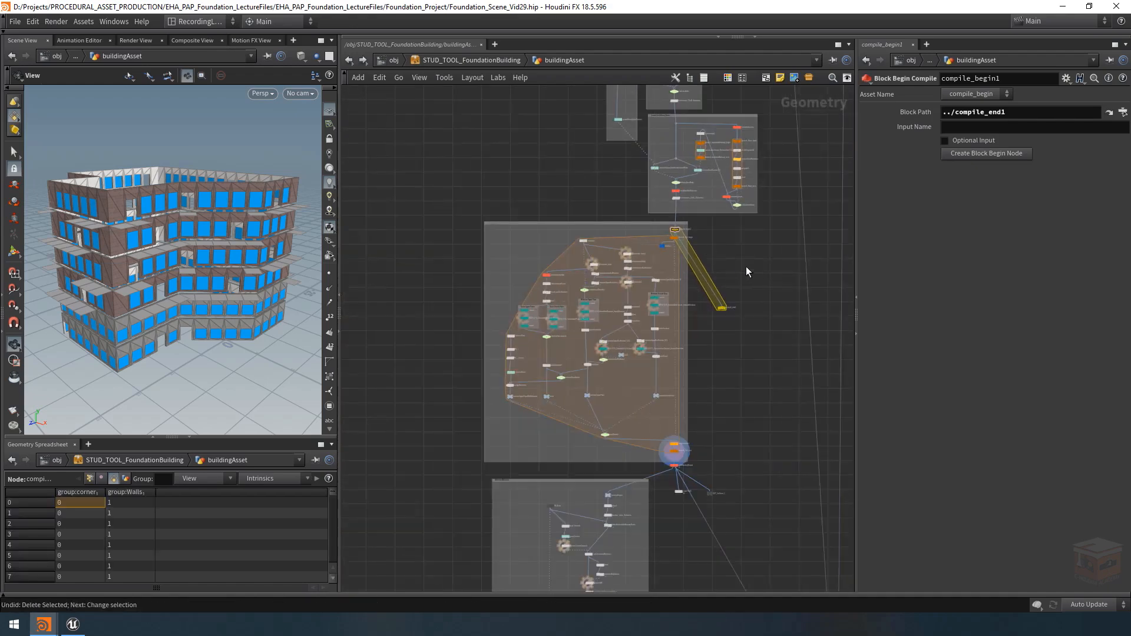
scroll(776, 315, "up", 3)
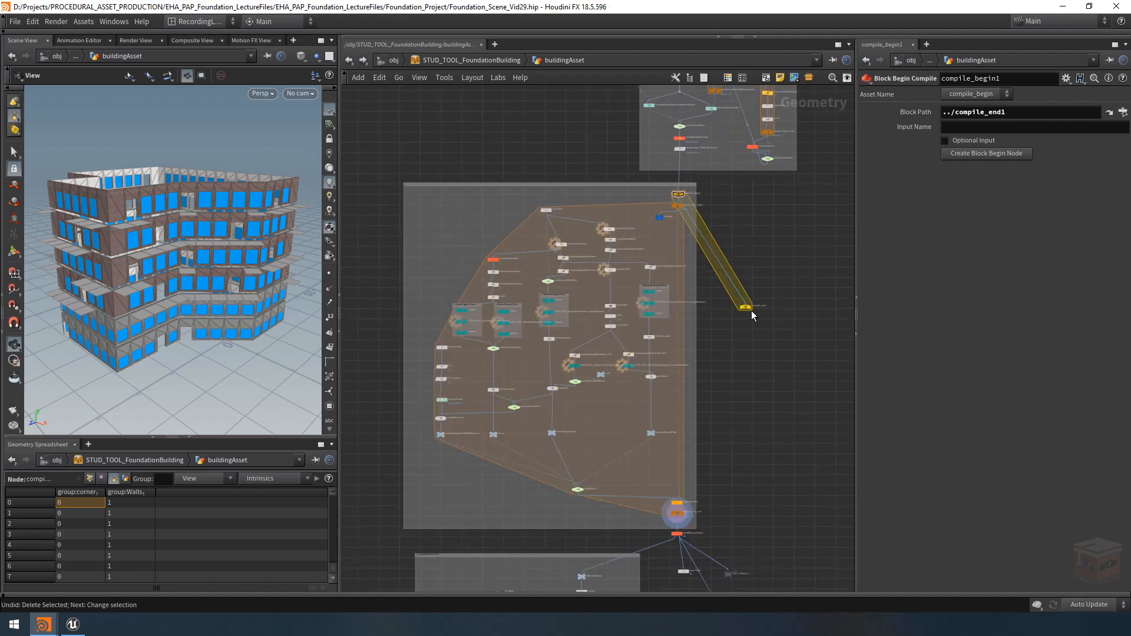
left_click_drag(747, 309, 713, 526)
Step: Insert compile_end1 between foreach_Tile_end and splitBalconyShapes so the compile block encloses the whole tile loop
scroll(701, 530, "up", 8)
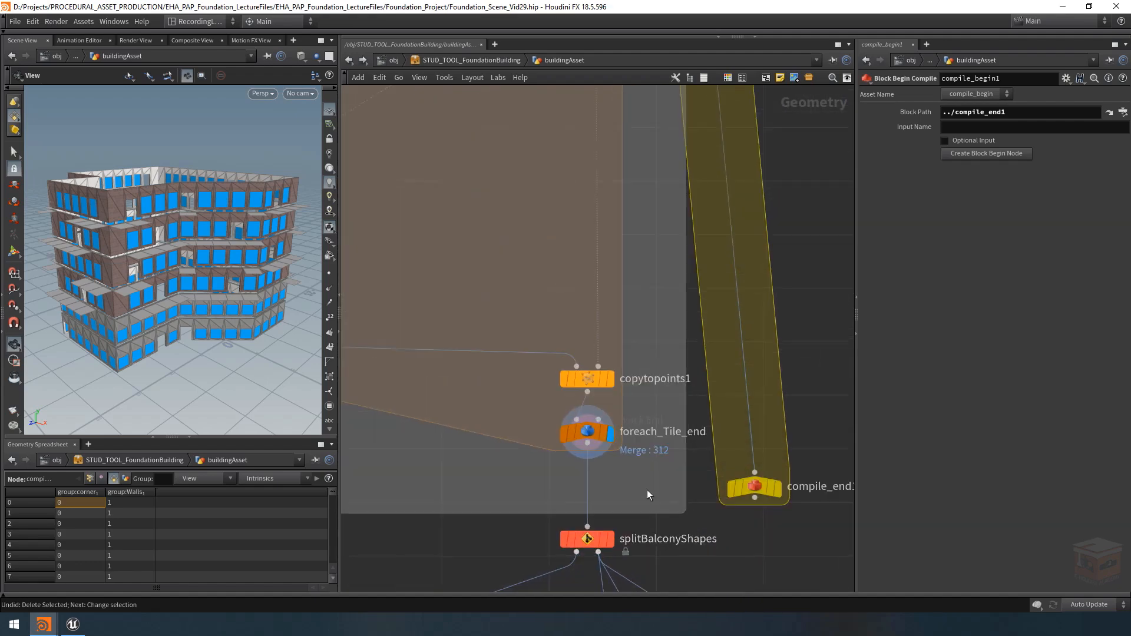
left_click(589, 489)
left_click(765, 489)
left_click_drag(751, 489, 589, 486)
scroll(739, 410, "down", 8)
scroll(739, 411, "down", 2)
middle_click_drag(734, 348, 727, 365)
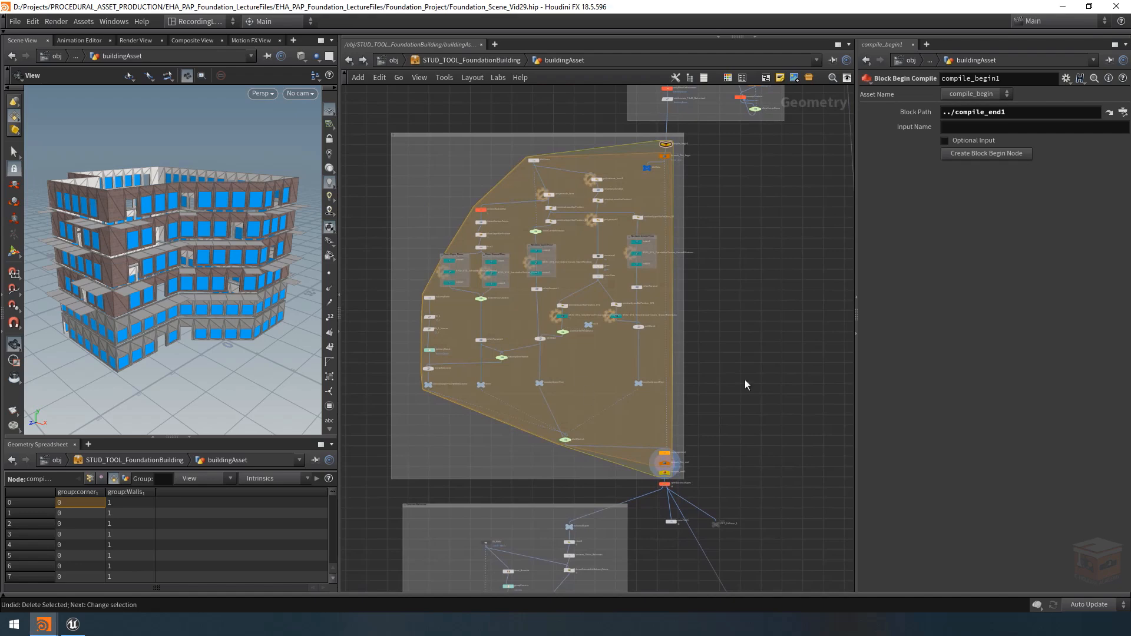
Step: Turn on the display flag of compile_end1 and select the node to show its parameters
scroll(730, 395, "up", 3)
scroll(651, 539, "up", 4)
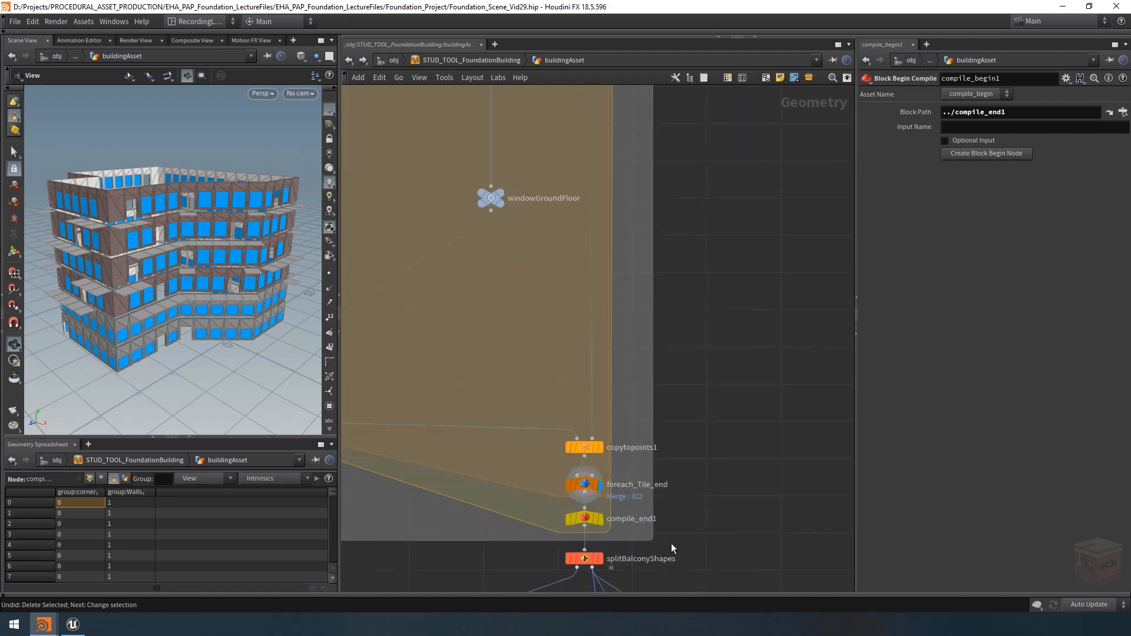
middle_click_drag(671, 543, 774, 465)
scroll(705, 441, "up", 2)
left_click(708, 443)
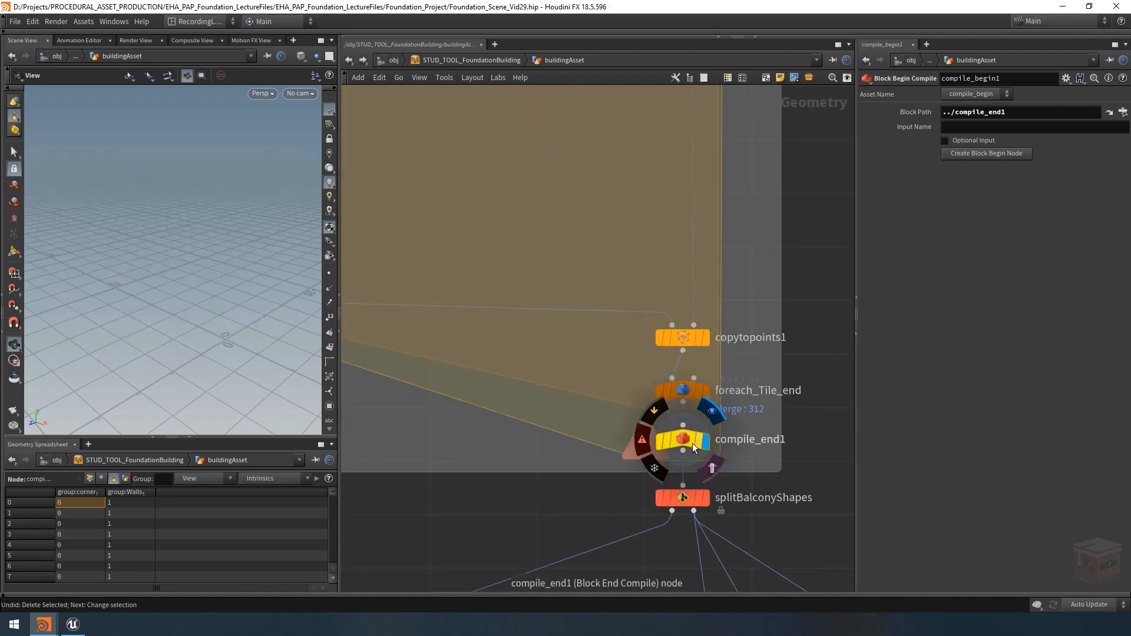
left_click(680, 440)
scroll(683, 441, "down", 1)
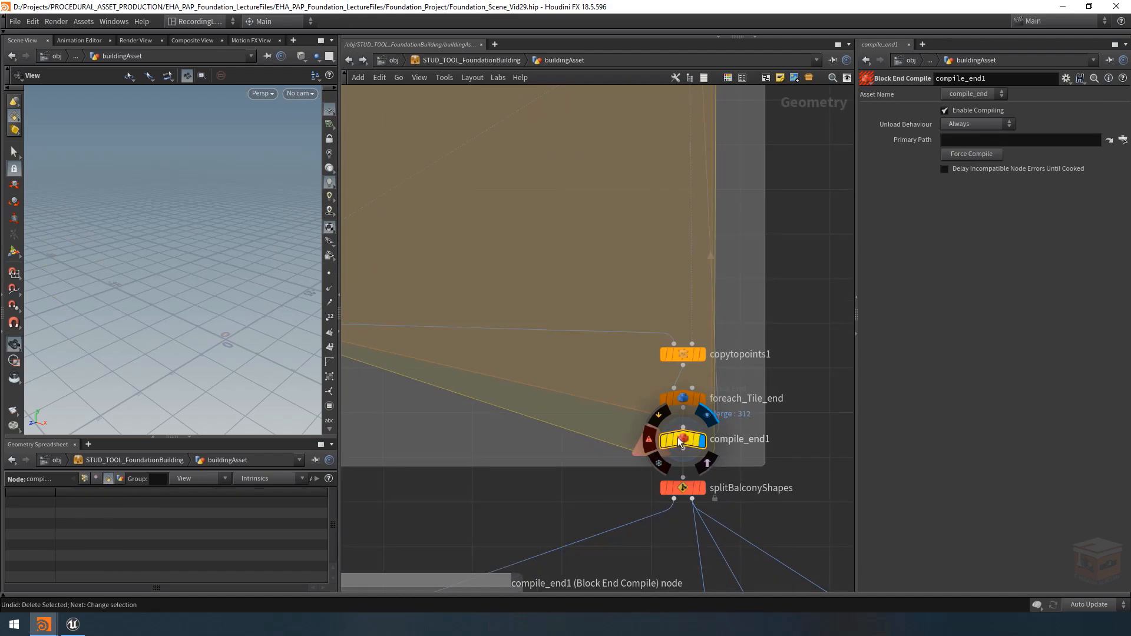
Step: Read compile_end1's error information to identify which nodes inside the tile loop do not support compiling
scroll(677, 437, "down", 6)
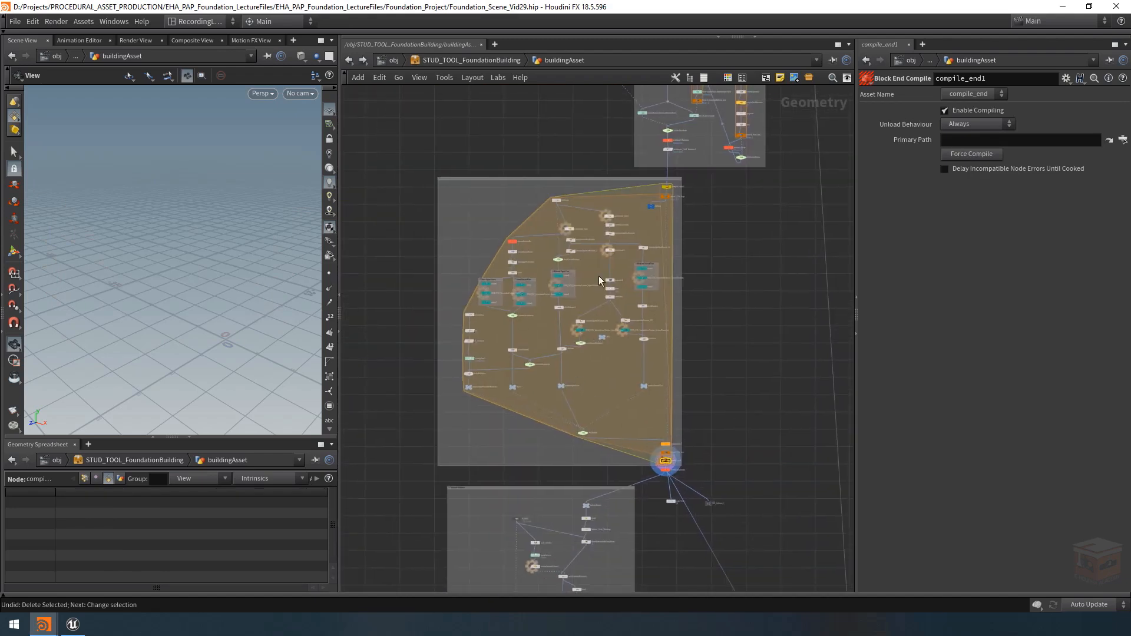
scroll(671, 464, "up", 6)
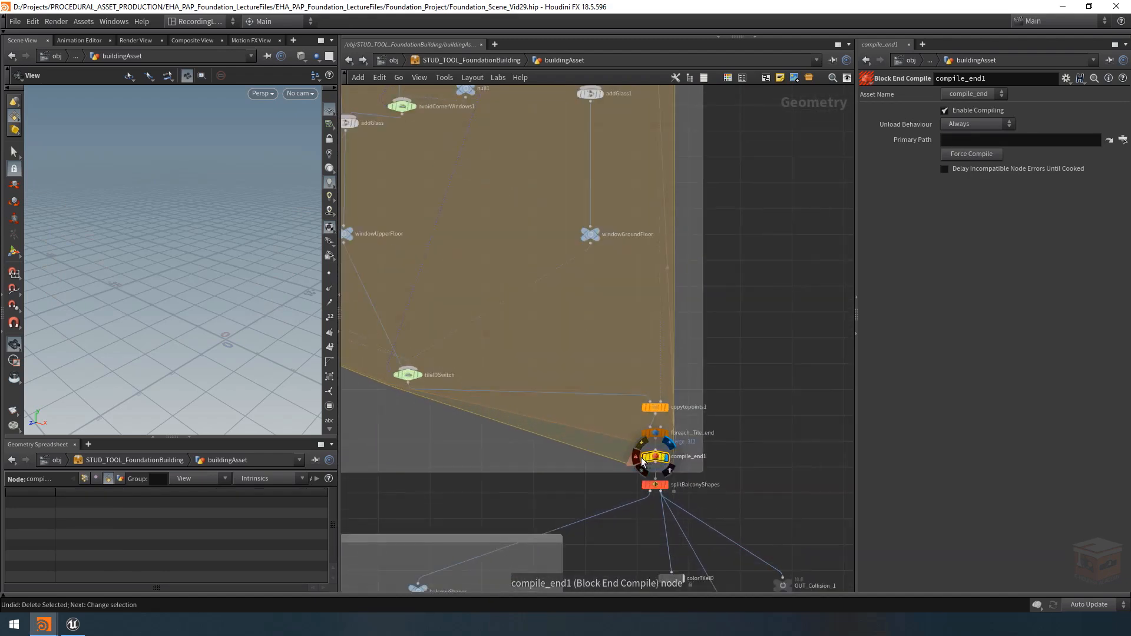
scroll(639, 444, "up", 1)
middle_click_drag(639, 444, 682, 489)
left_click(677, 506)
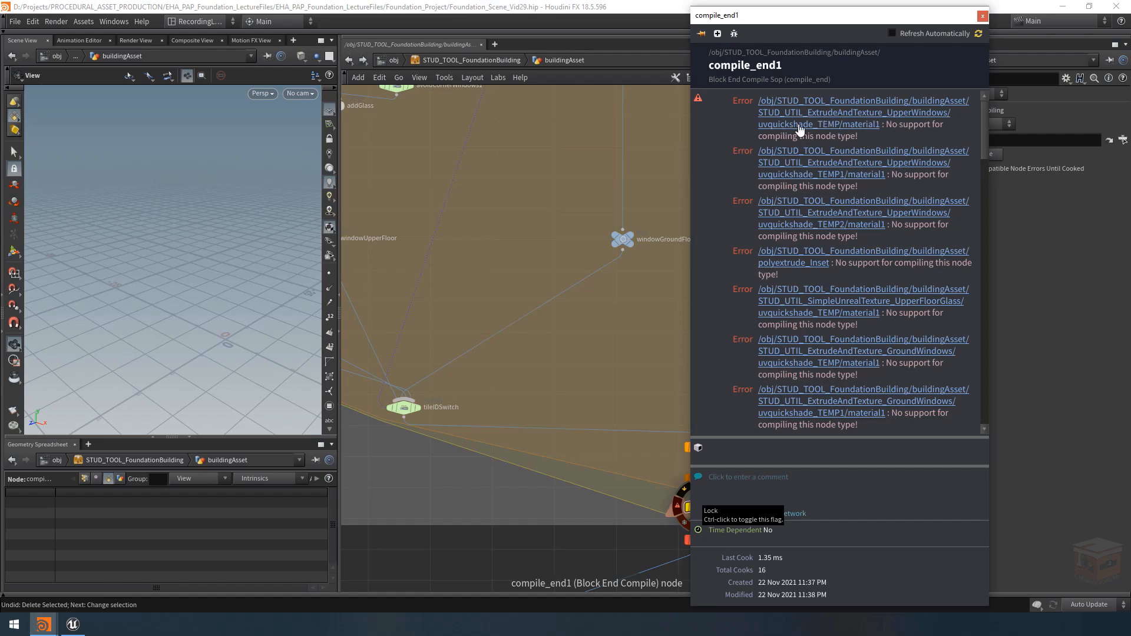
left_click(982, 15)
Step: Unlock STUD_UTIL_ExtrudeAndTexture_UpperWindows in the Windows Upper Floor box for editing of its contents
scroll(720, 295, "down", 5)
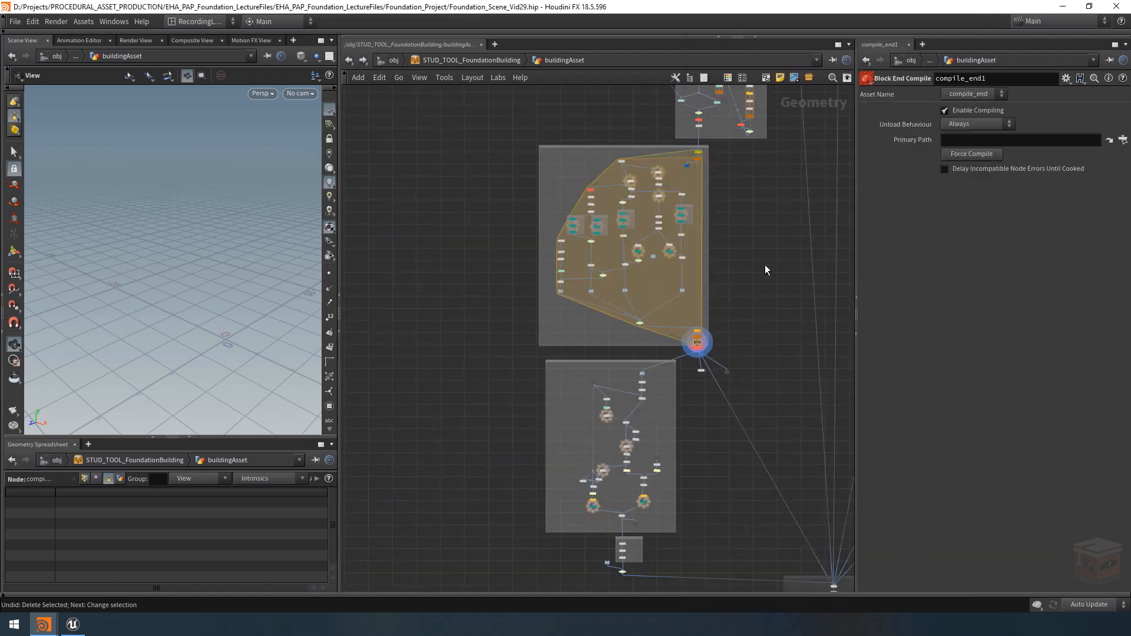
scroll(656, 267, "up", 5)
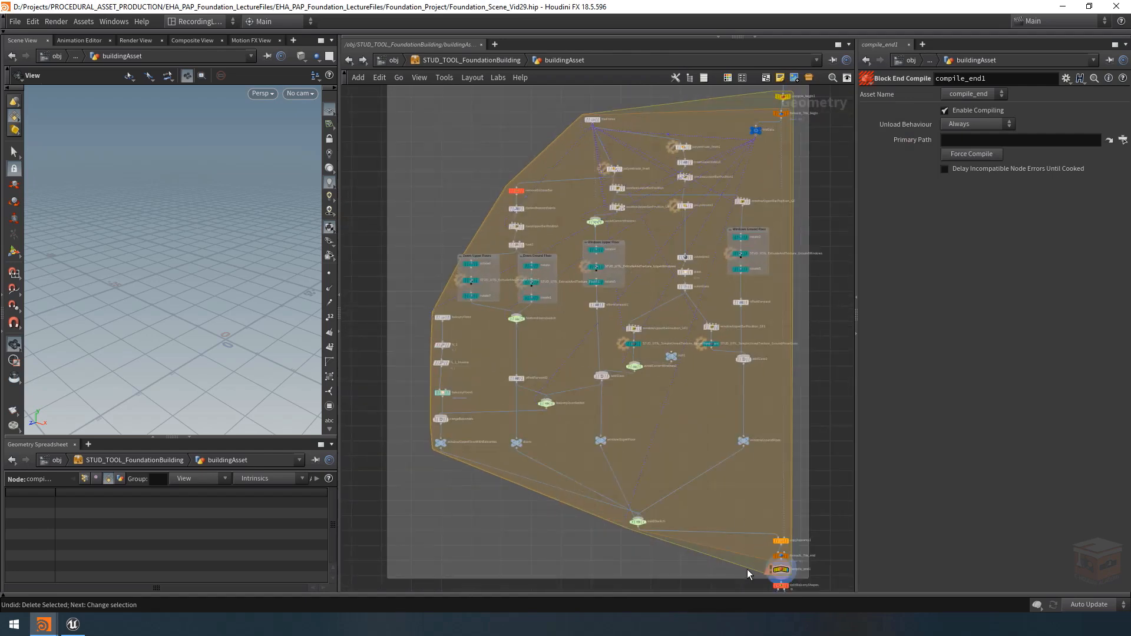
scroll(607, 263, "up", 5)
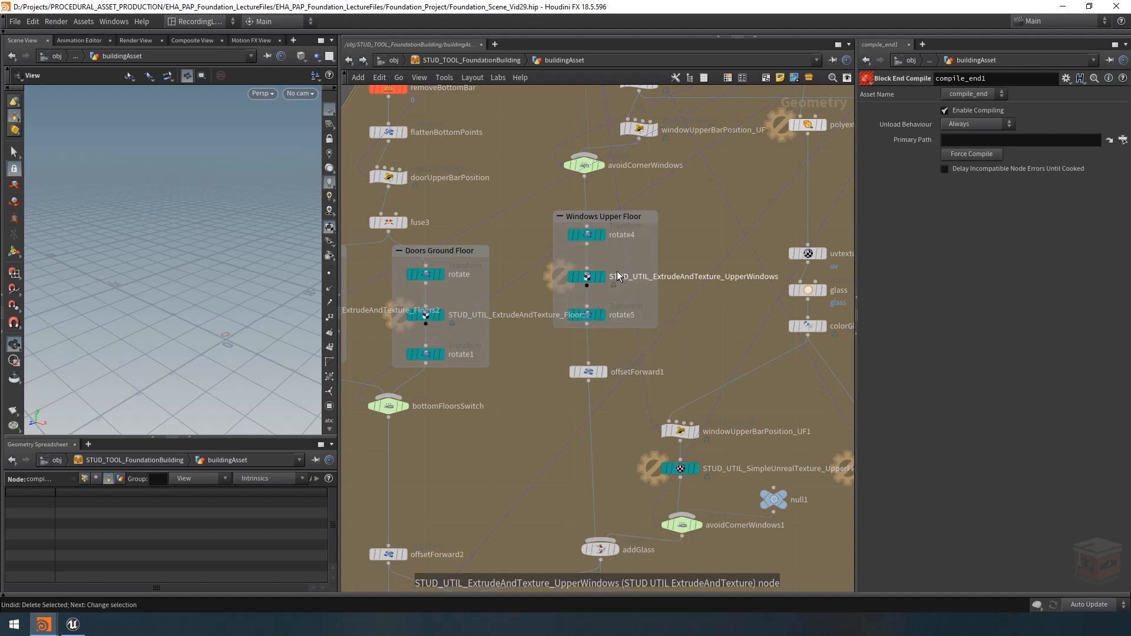
scroll(619, 274, "down", 4)
scroll(620, 270, "up", 3)
right_click(599, 274)
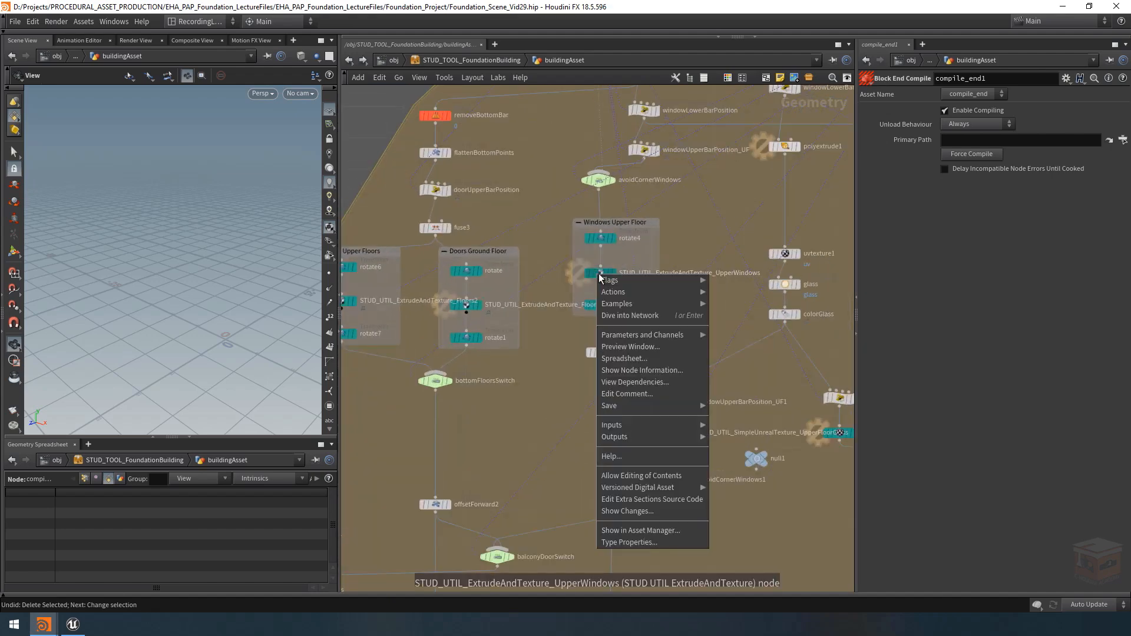
left_click(641, 476)
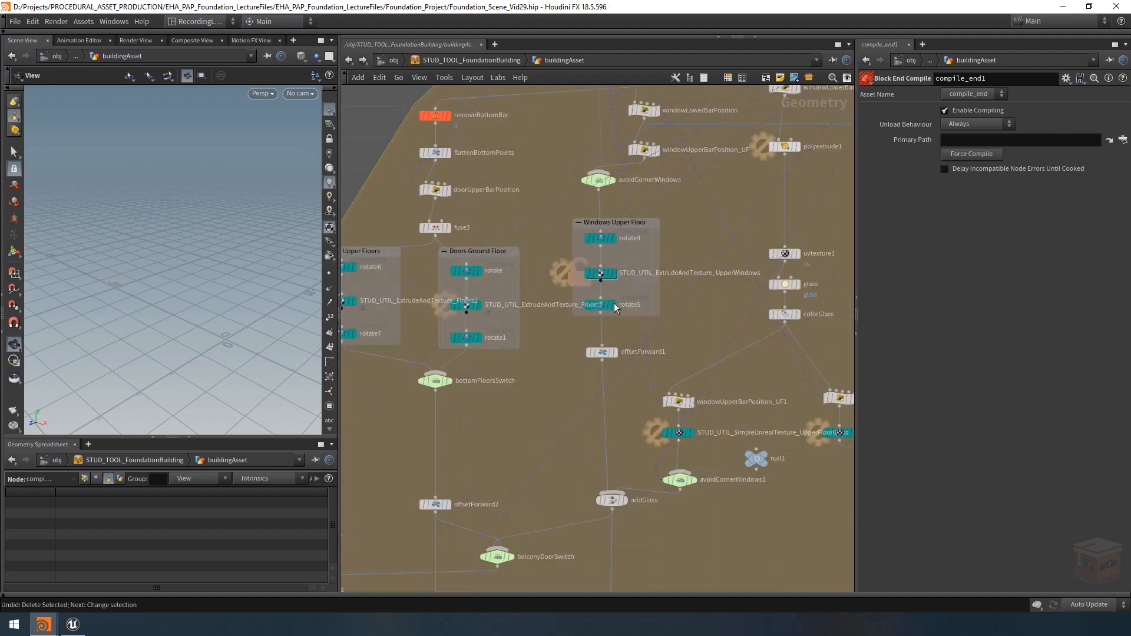
Step: Go inside the unlocked UpperWindows asset and delete its three temporary UV Quick Shade nodes
double_click(600, 273)
scroll(663, 347, "down", 1)
middle_click_drag(663, 347, 617, 349)
left_click_drag(752, 377, 698, 352)
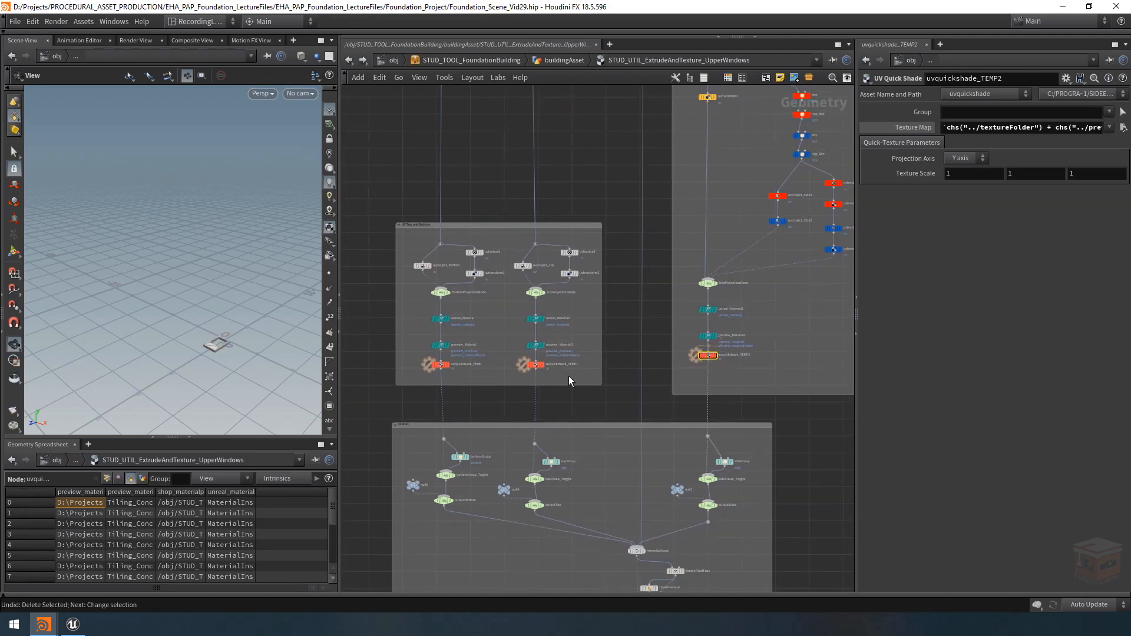
left_click_drag(568, 376, 429, 366, "shift")
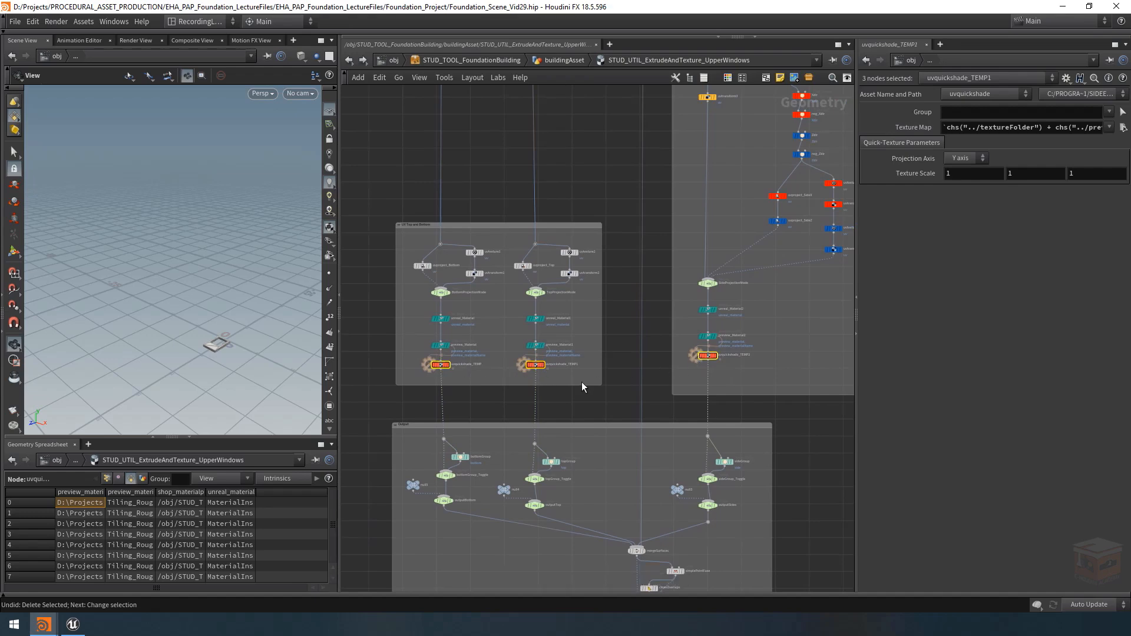
key("Delete")
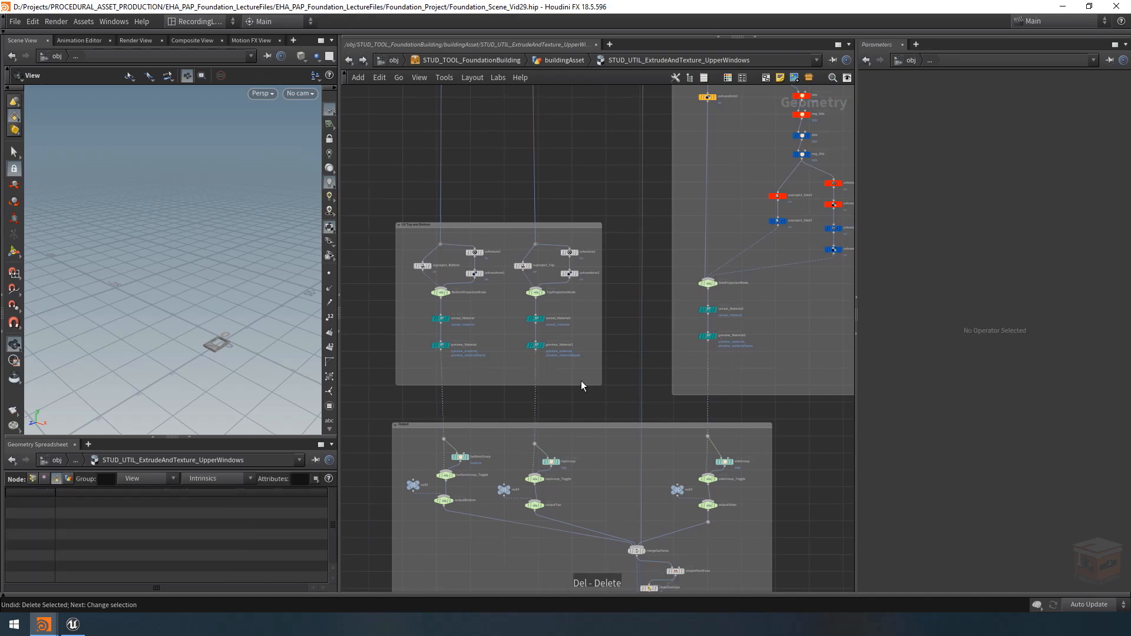
Step: Return to buildingAsset, save the STUD_UTIL_ExtrudeAndTexture node type, and match UpperWindows to the current definition
left_click(578, 60)
right_click(596, 273)
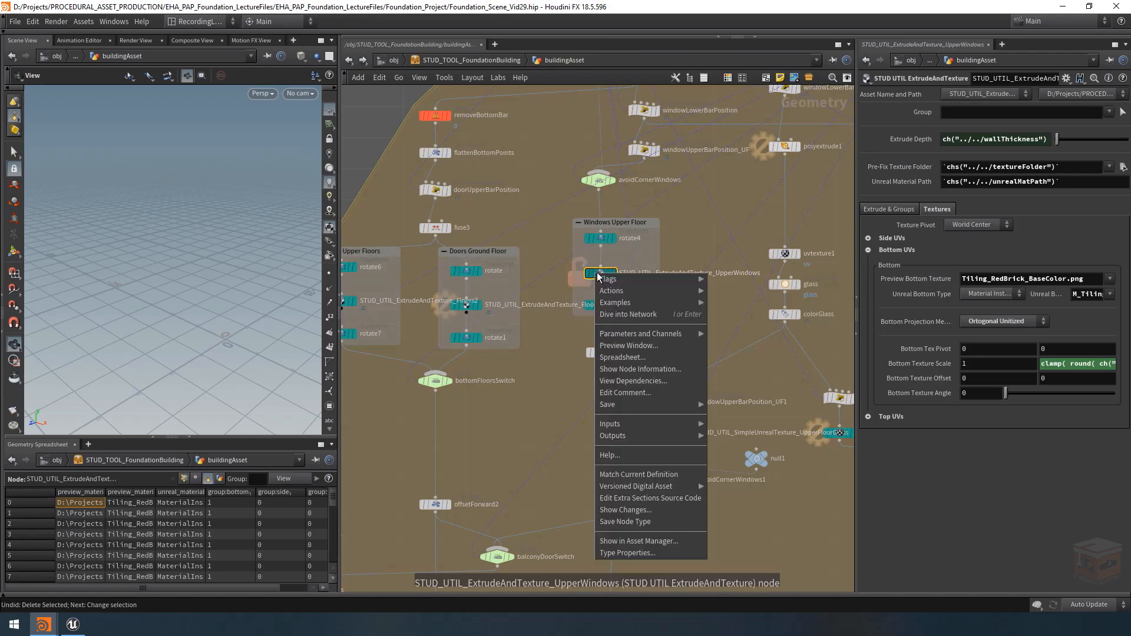
left_click(633, 522)
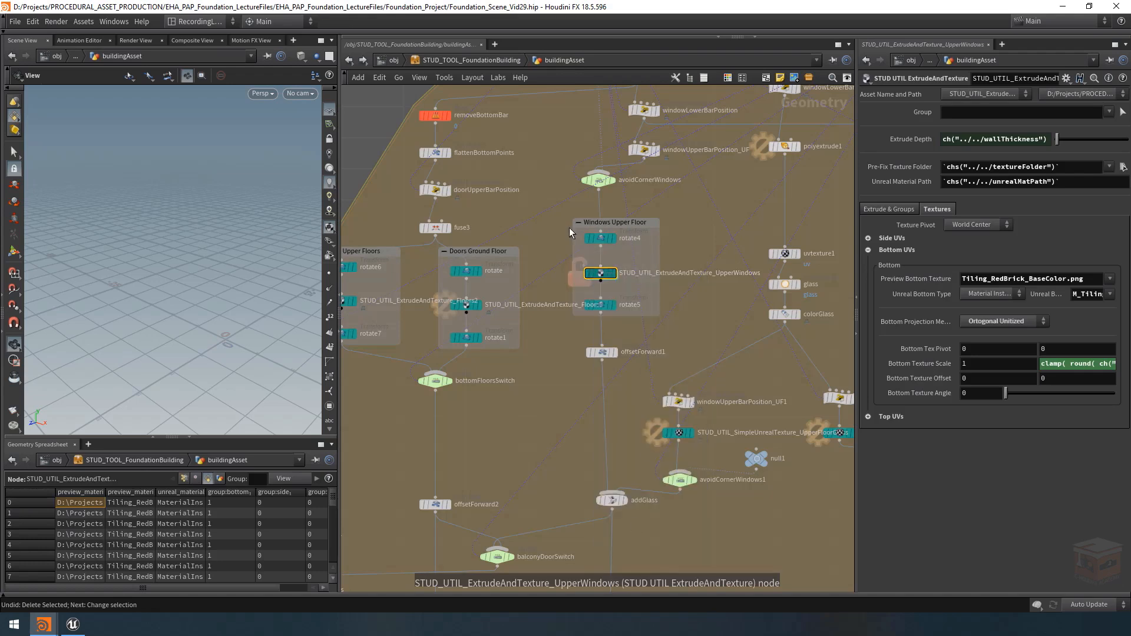
right_click(600, 274)
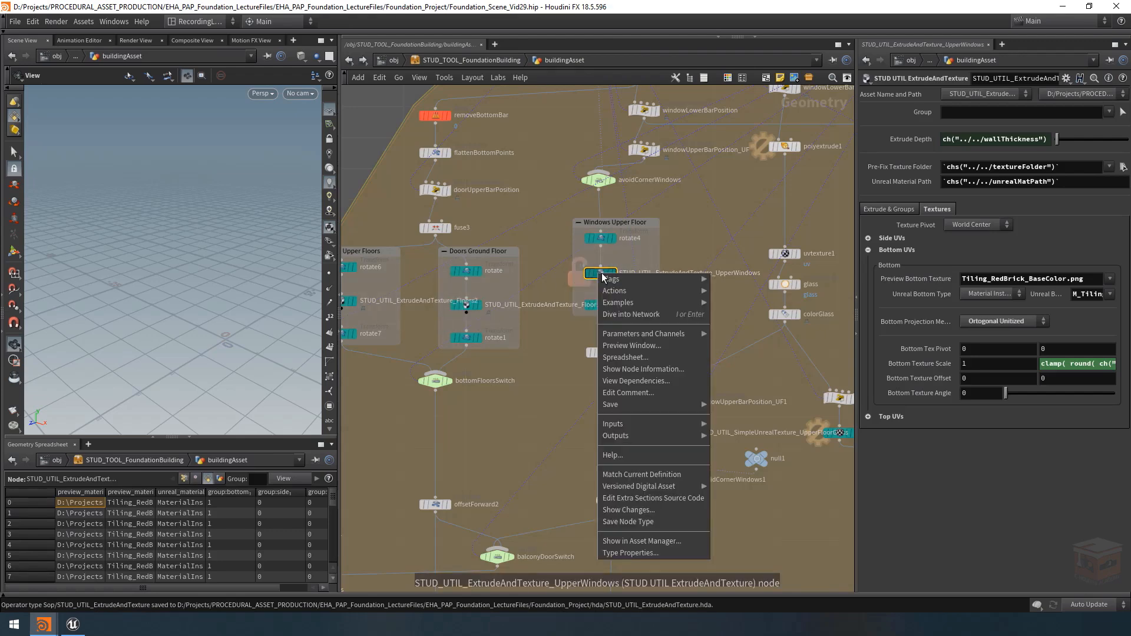
left_click(652, 474)
Step: Find and display STUD_UTIL_SimpleUnrealTexture_Trims in the floors network and examine its geometry up close
key("h")
scroll(592, 387, "down", 4)
scroll(677, 502, "up", 7)
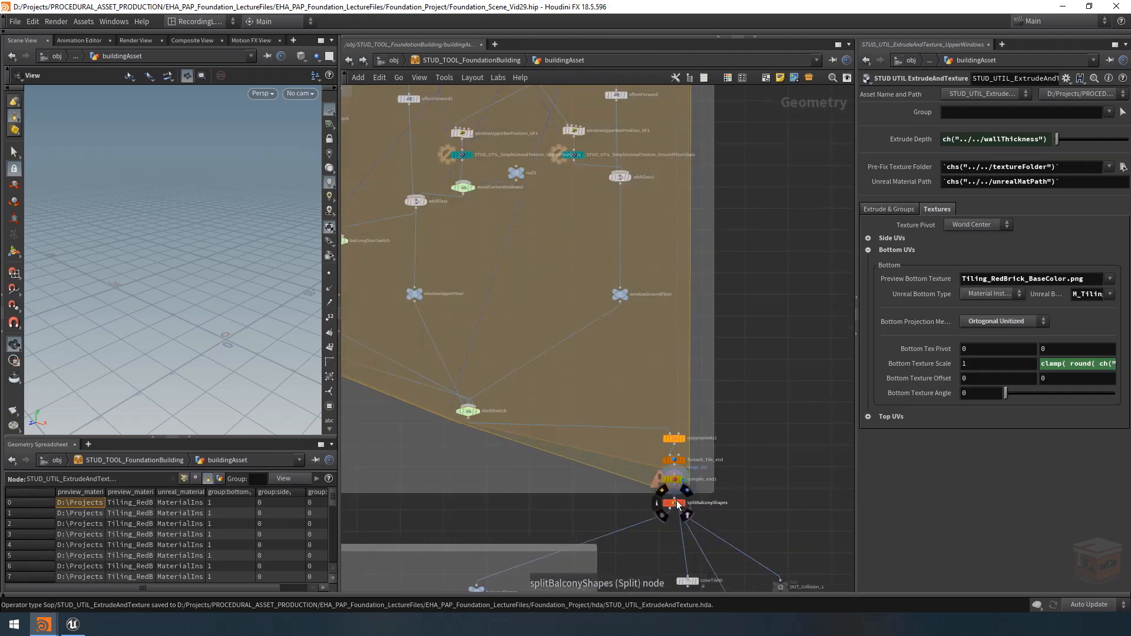
scroll(719, 429, "down", 8)
scroll(720, 421, "down", 2)
middle_click_drag(726, 378, 537, 466)
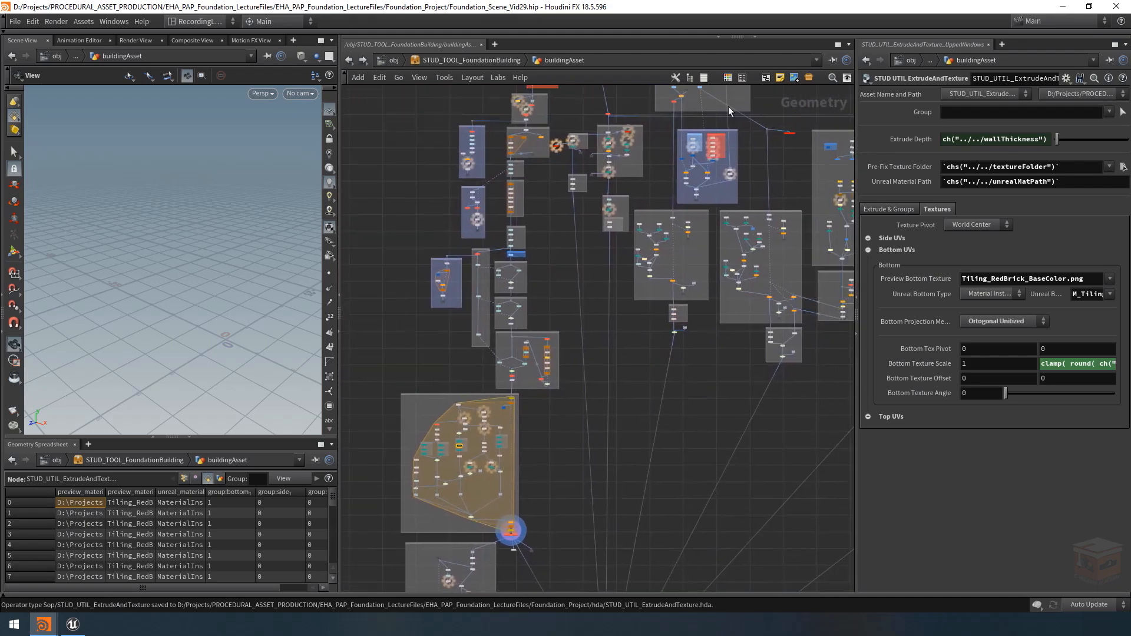
middle_click_drag(574, 261, 562, 356)
scroll(621, 316, "up", 9)
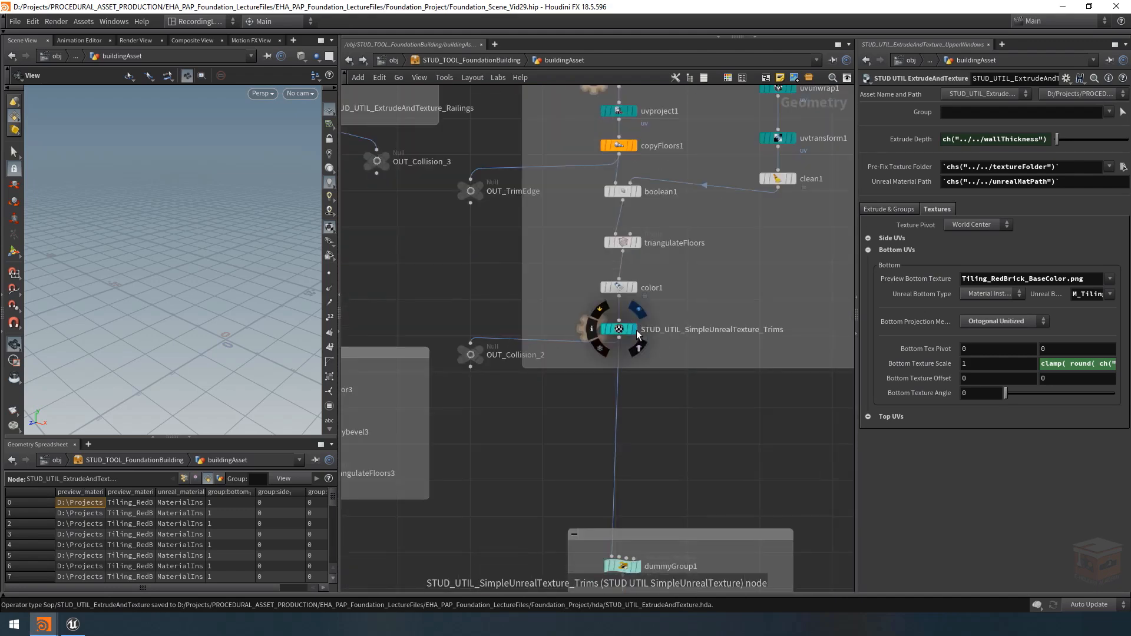
left_click(635, 330)
scroll(191, 224, "up", 5)
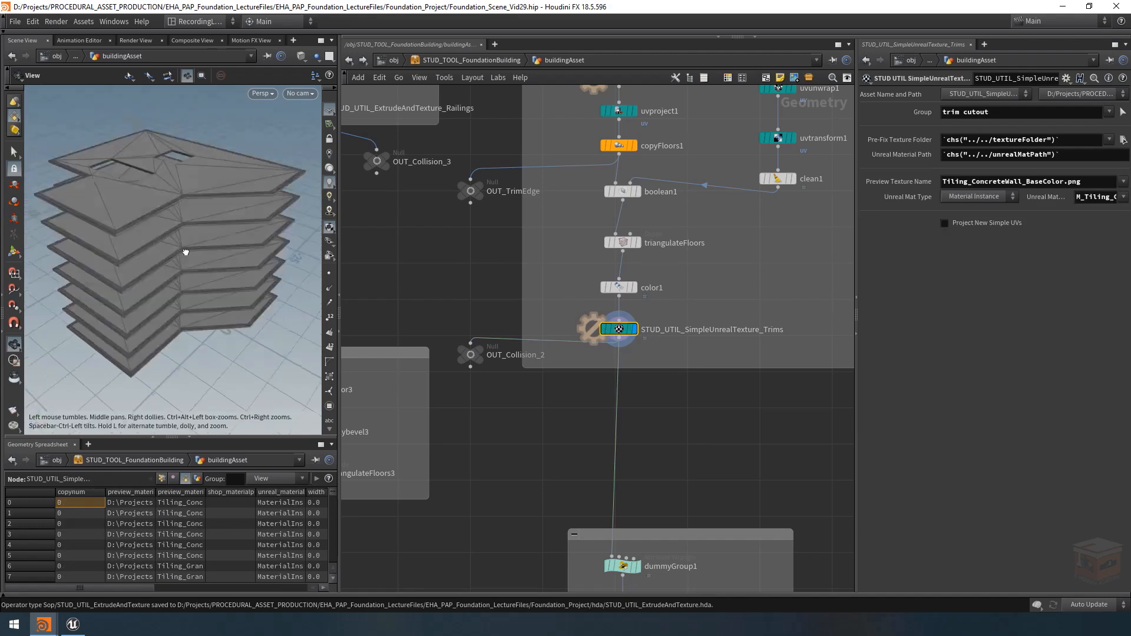
scroll(190, 224, "up", 4)
middle_click_drag(190, 224, 285, 237)
left_click_drag(218, 235, 192, 245)
Step: Display STUD_UTIL_ExtrudeAndTexture_Floors to examine how the floor slab looks with the edited asset
middle_click_drag(686, 266, 662, 401)
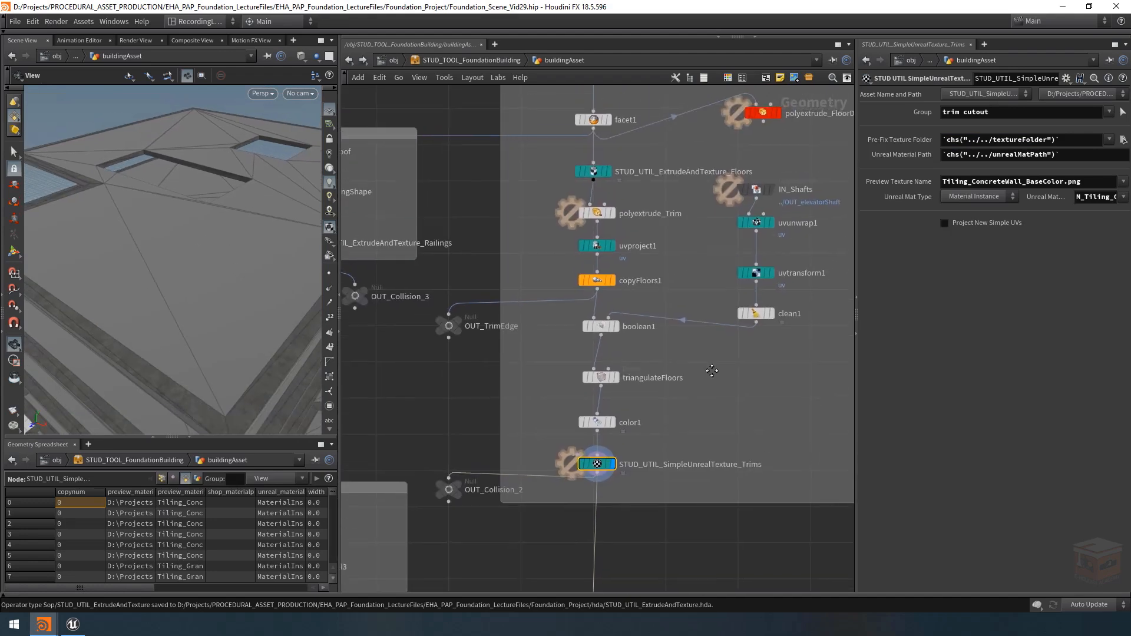
left_click(607, 172)
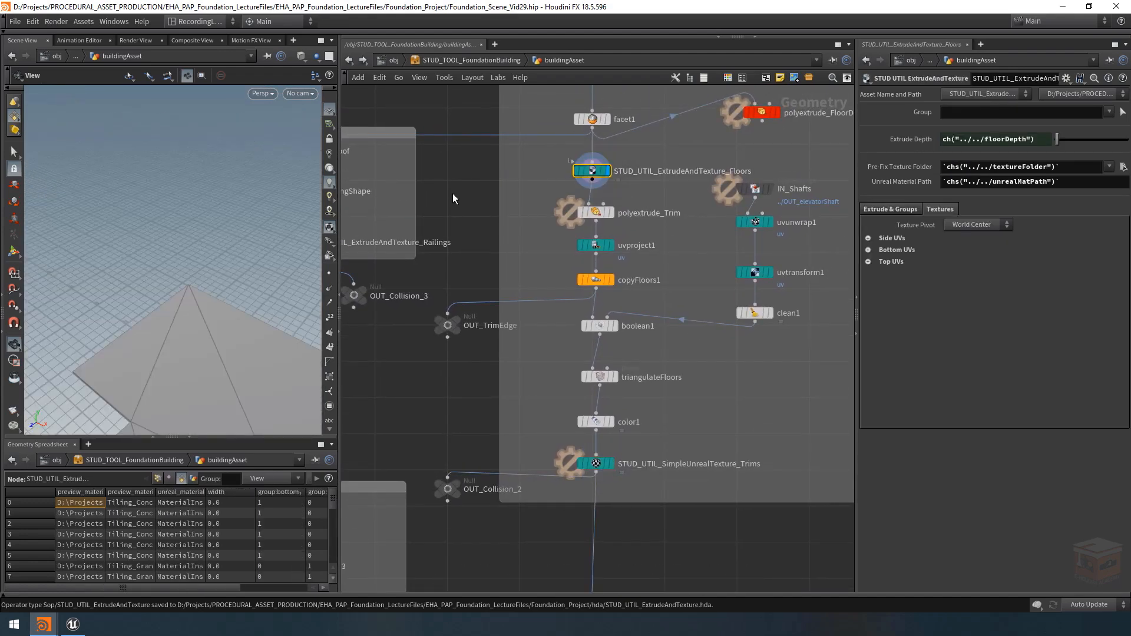
middle_click_drag(667, 426, 641, 404)
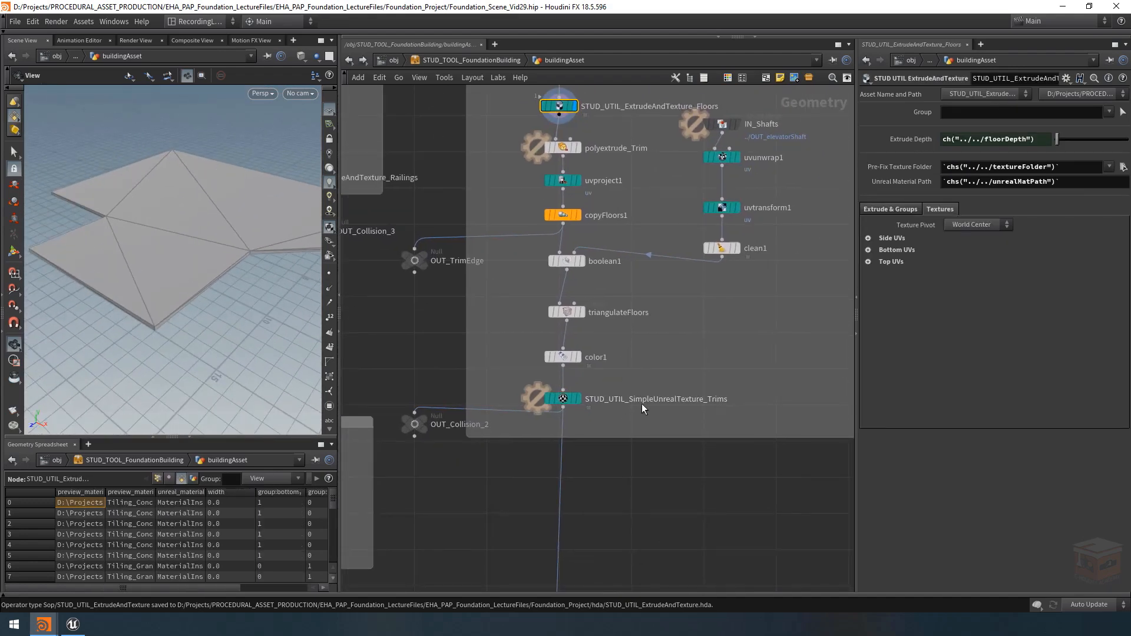
scroll(589, 402, "up", 2)
Step: Display STUD_UTIL_SimpleUnrealTexture_Trims again and examine the texture preview along the floor trim edges
left_click(557, 401)
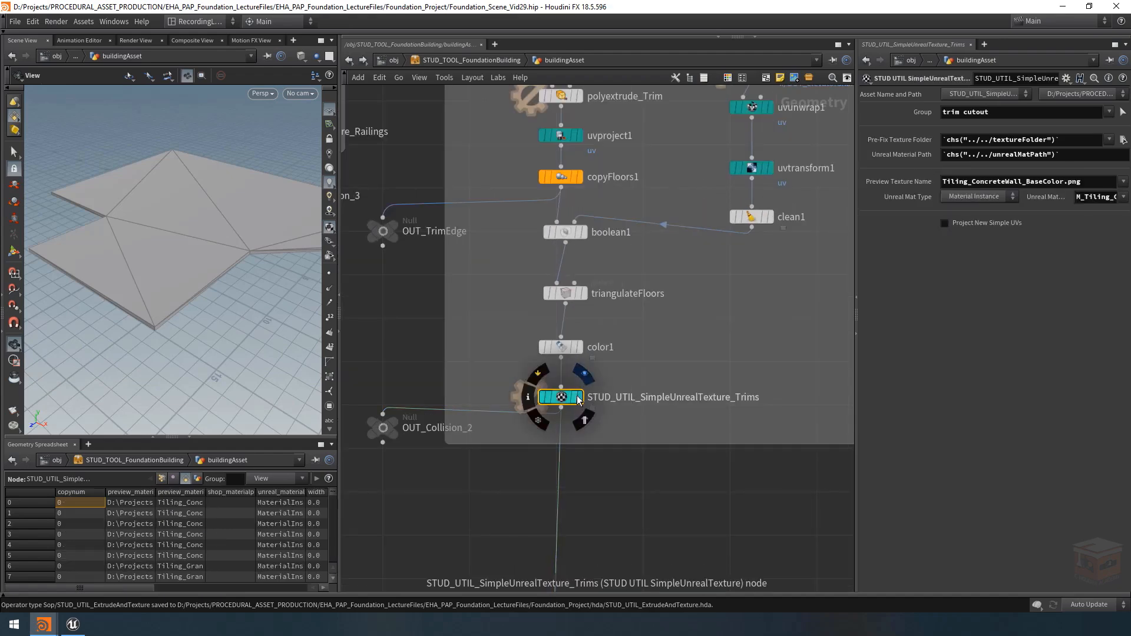
left_click_drag(222, 234, 171, 260)
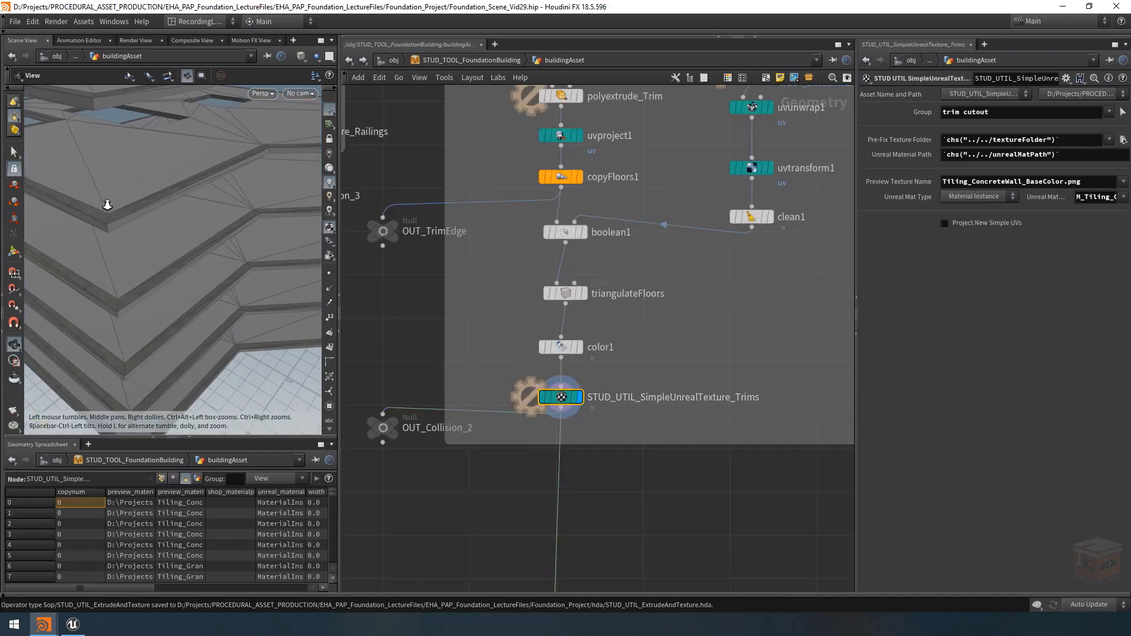
left_click_drag(108, 202, 226, 228)
Step: Allow editing of STUD_UTIL_SimpleUnrealTexture_Trims and delete the temporary UV Quick Shade node between preview_Material and output0
right_click(562, 401)
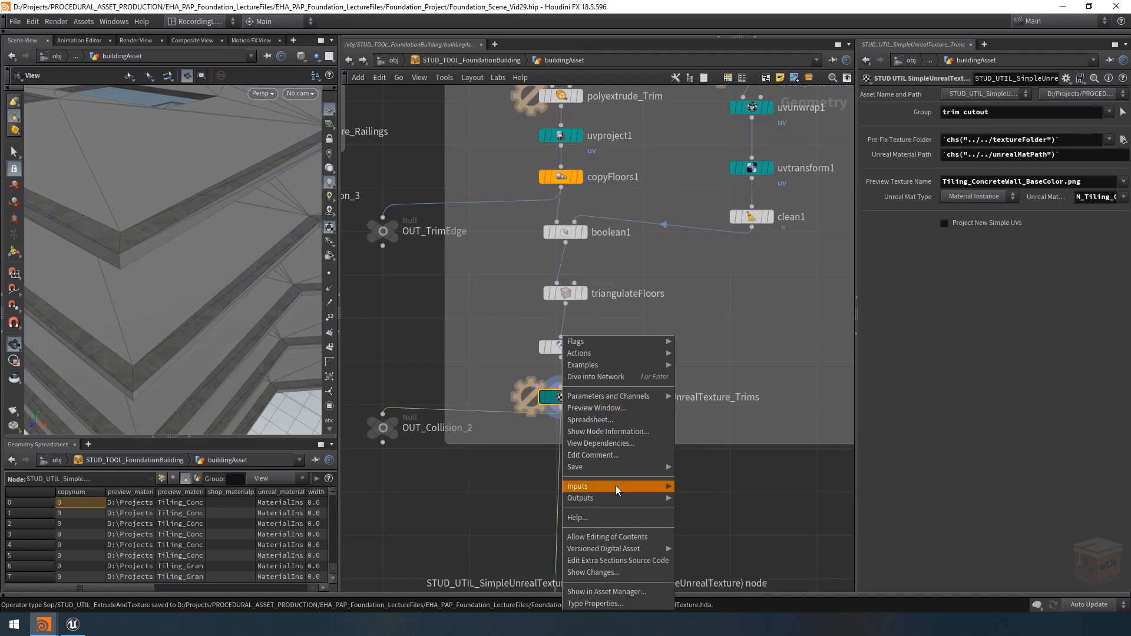
left_click(625, 536)
double_click(567, 406)
left_click_drag(630, 480, 523, 516)
key("Delete")
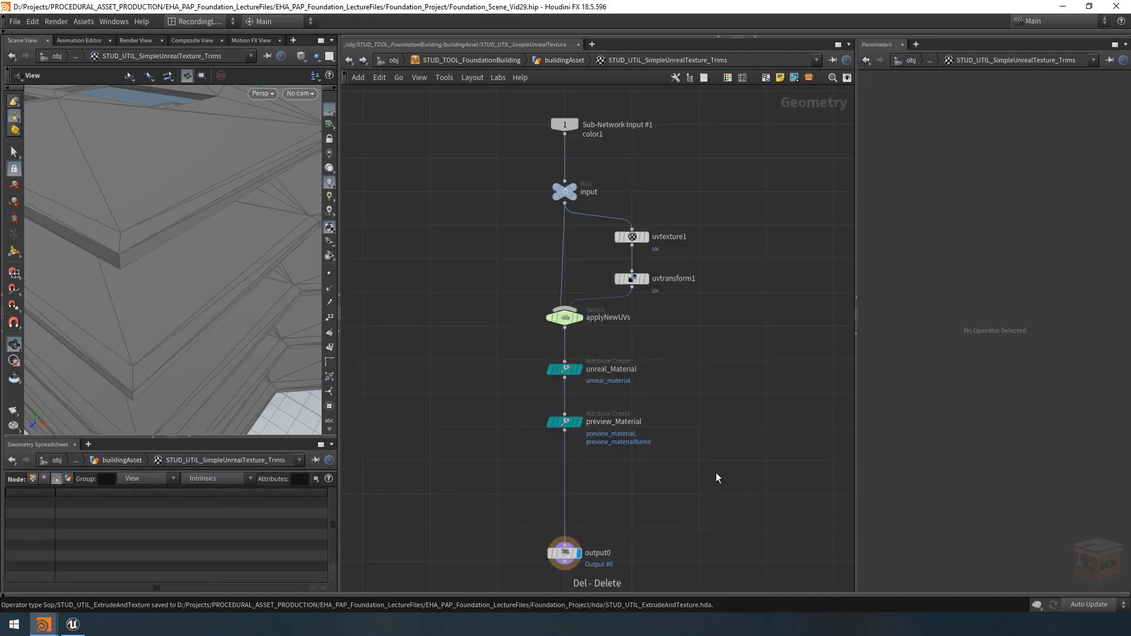
Step: Return to buildingAsset, save the STUD_UTIL_SimpleUnrealTexture node type, and match the Trims node to the current definition
left_click(564, 60)
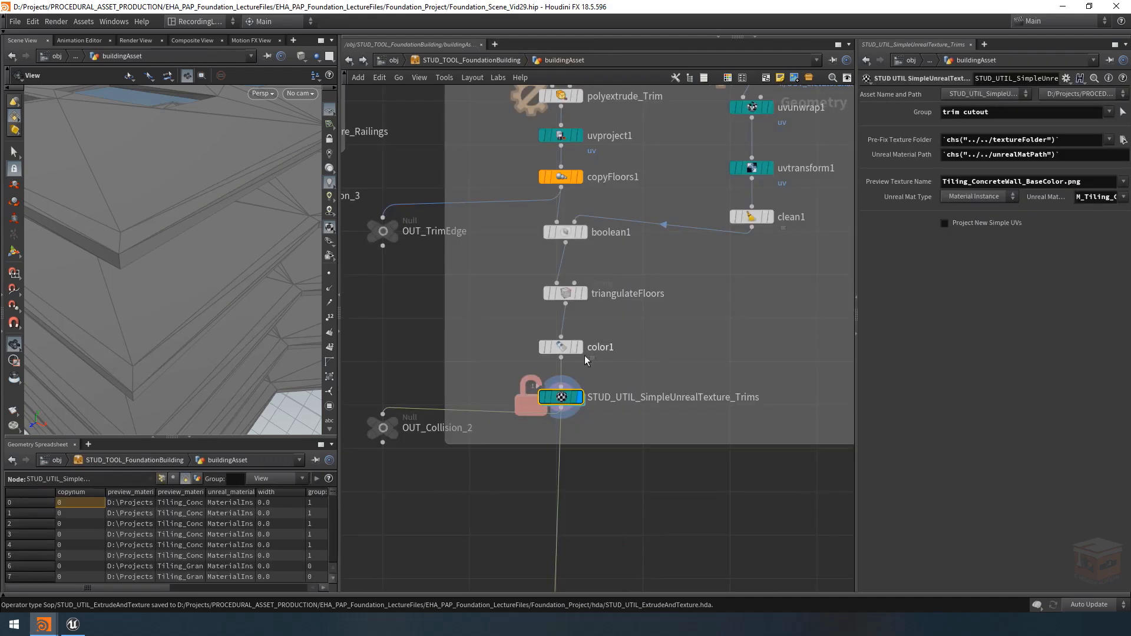
right_click(563, 397)
left_click(620, 578)
right_click(562, 397)
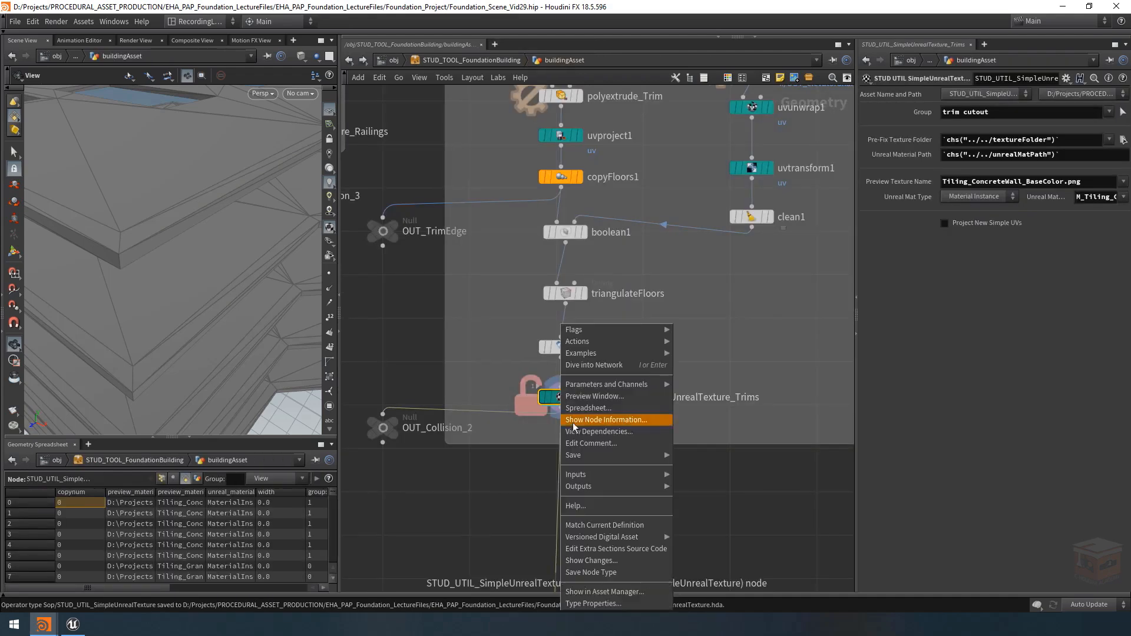
left_click(621, 525)
scroll(620, 458, "down", 9)
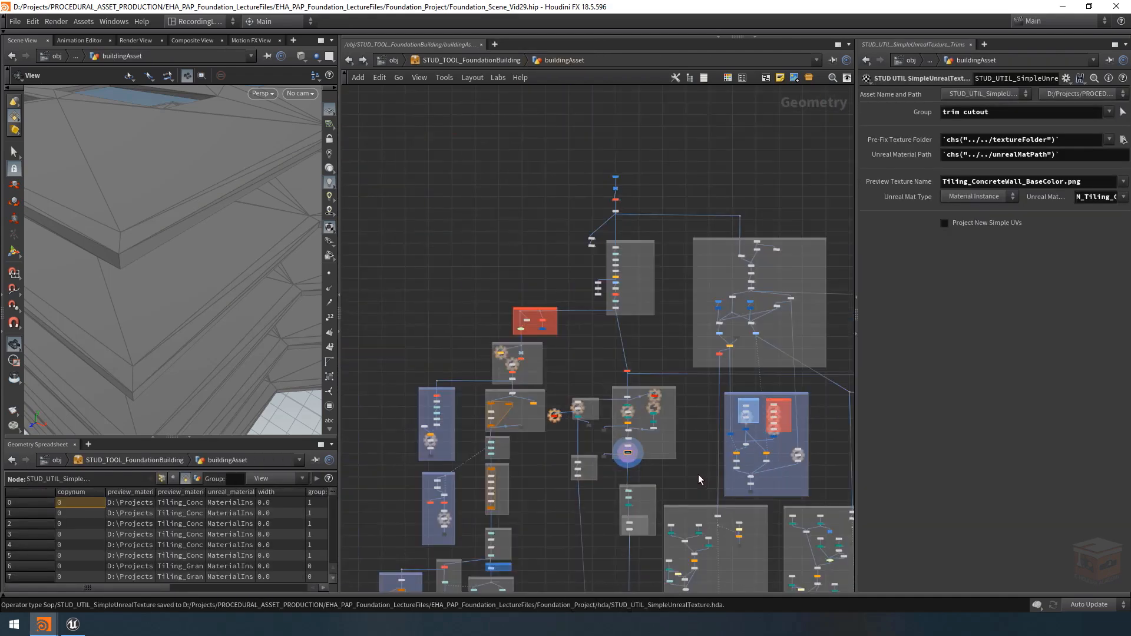
Step: Find the STUD_UTIL_ExtrudeAndTexture_UpperWindows node inside the tile loop and view its texture settings
middle_click_drag(698, 474, 751, 141)
middle_click_drag(486, 511, 585, 324)
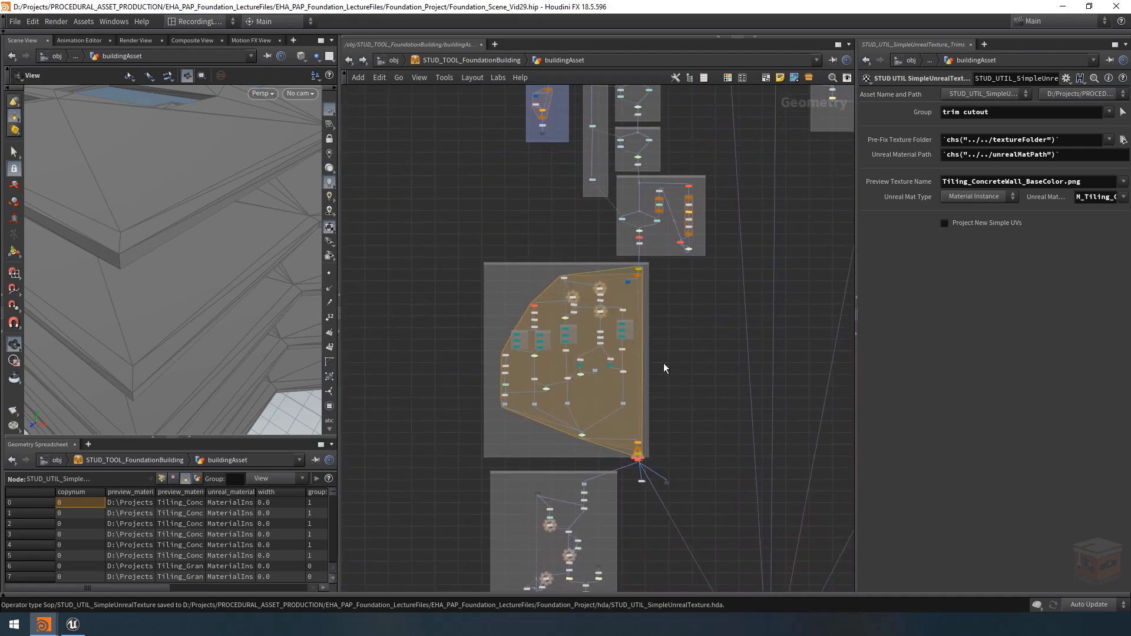
scroll(623, 342, "up", 5)
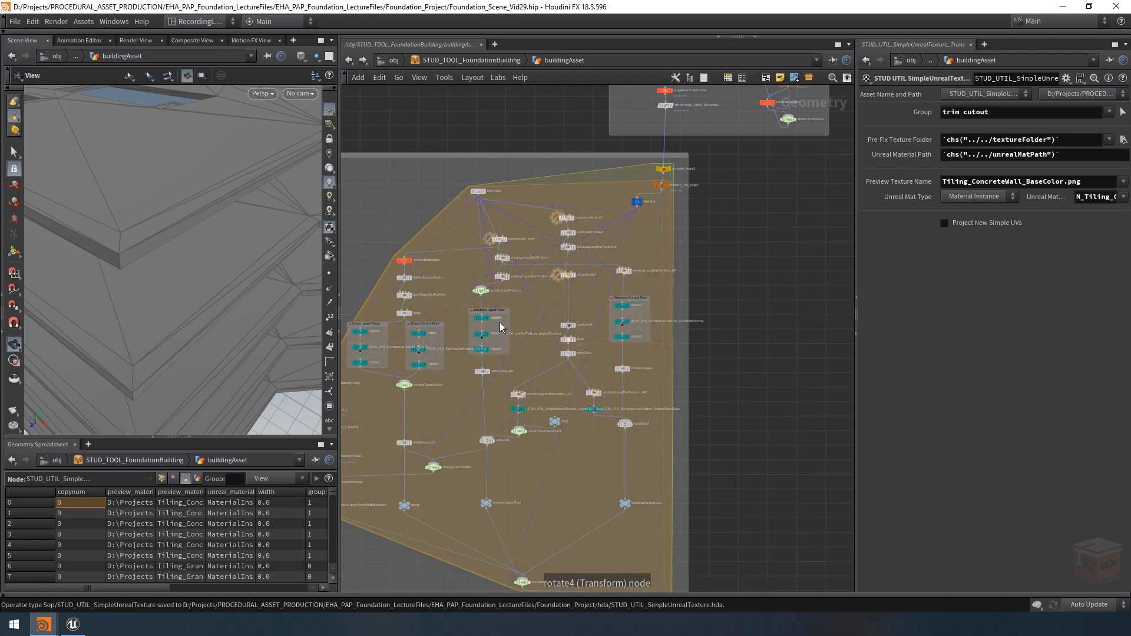
left_click_drag(504, 327, 472, 341)
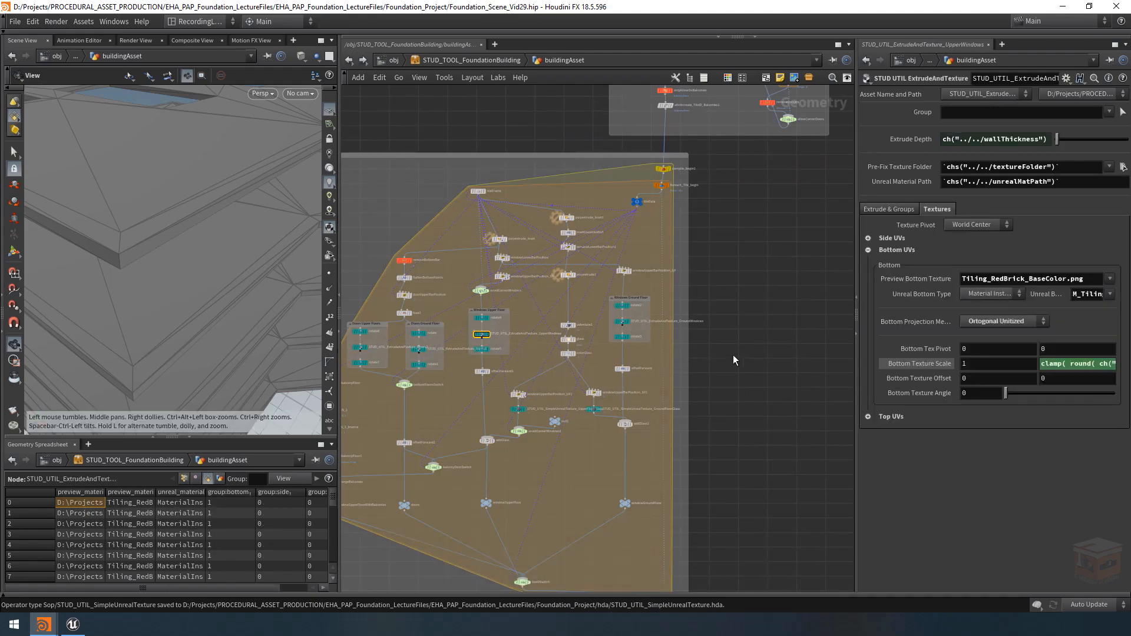
Step: Display compile_end1, view its list of errors, and follow the polyextrude_Inset entry to that node
middle_click_drag(753, 375, 735, 246)
scroll(656, 499, "up", 6)
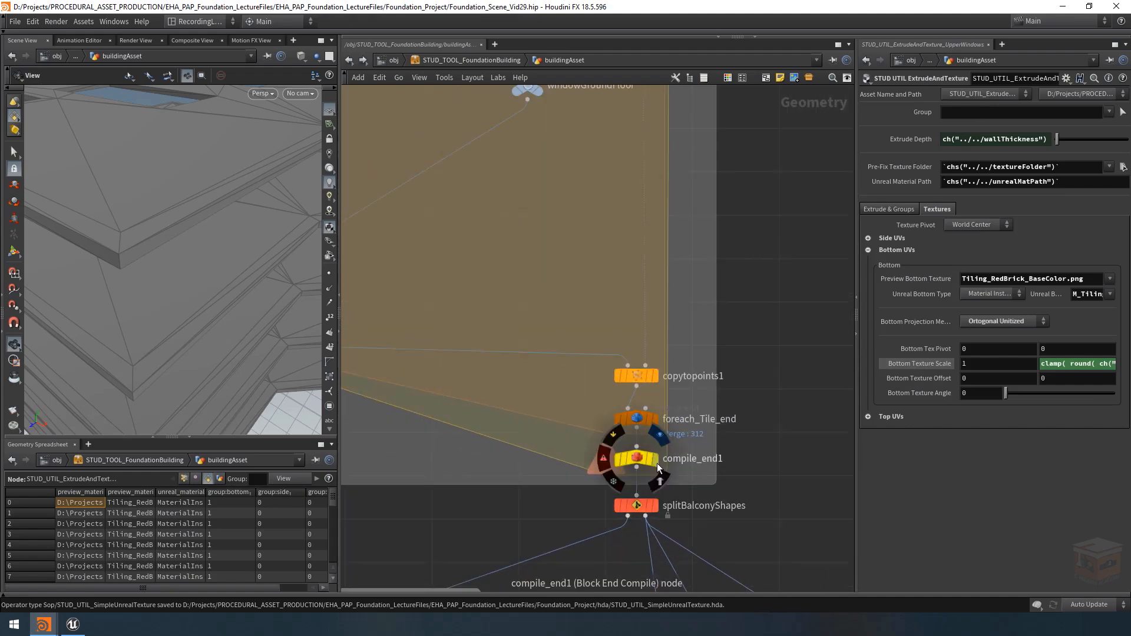
left_click(659, 436)
left_click(638, 459)
left_click(604, 459)
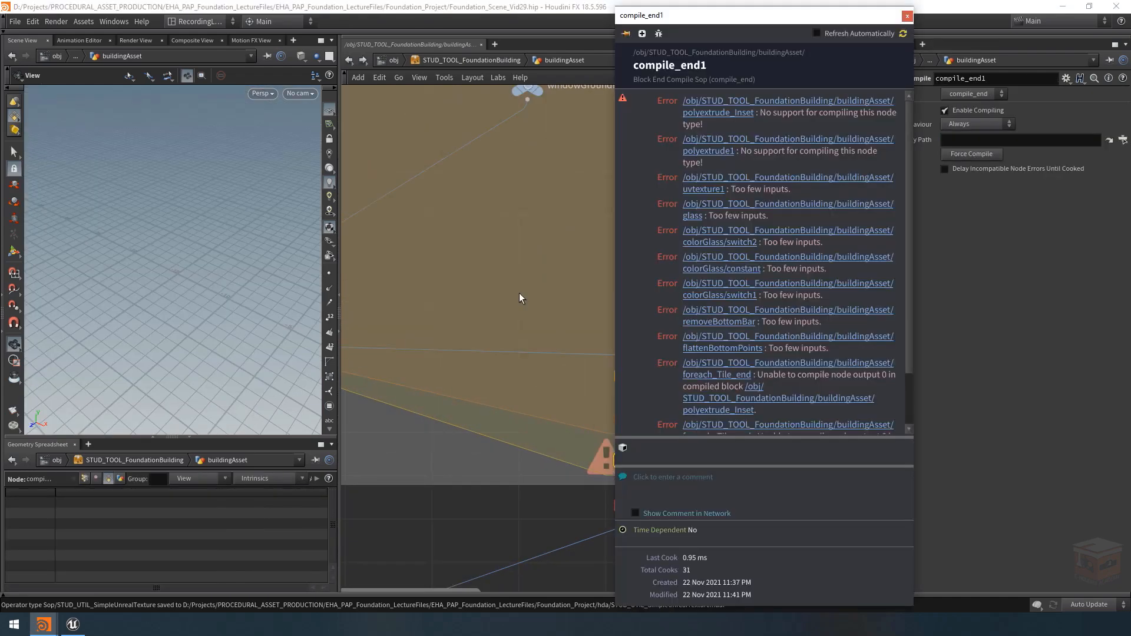
left_click_drag(813, 18, 376, 27)
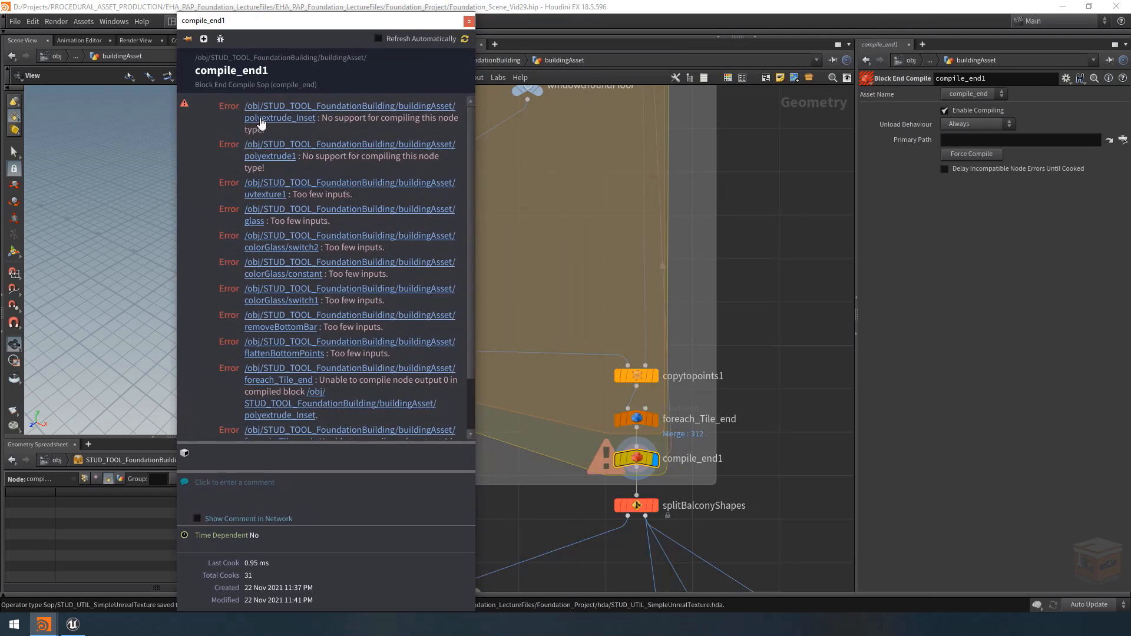
left_click(304, 122)
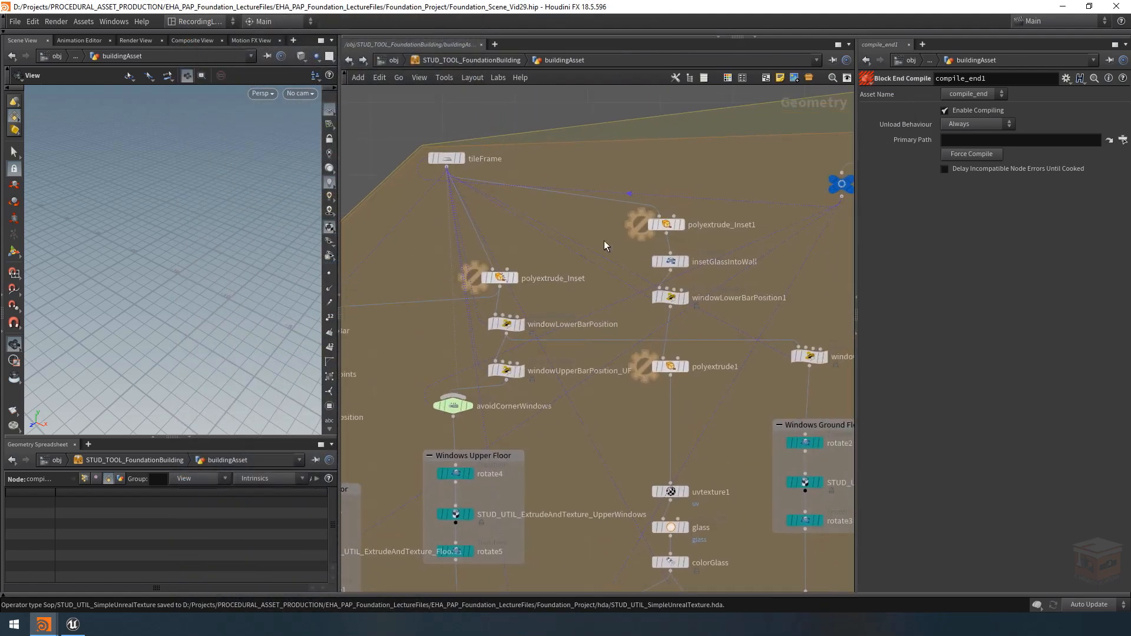
Step: Display the tileFrame grid framed in the viewport, and compare it with the result of polyextrude_Inset
left_click(445, 158)
key("g")
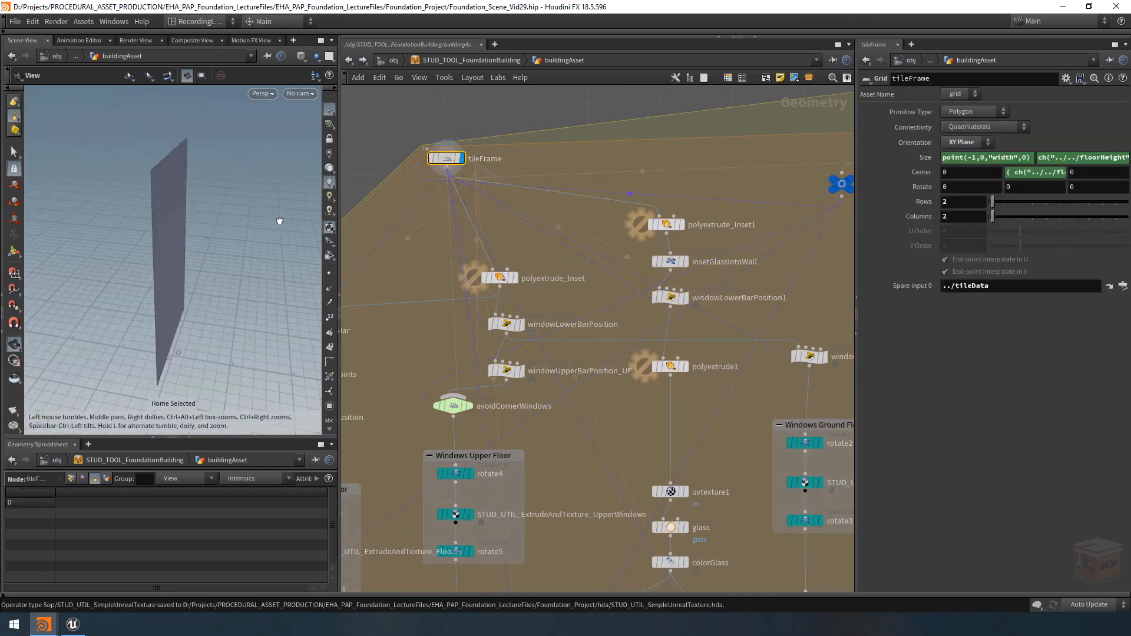
left_click_drag(259, 227, 207, 225)
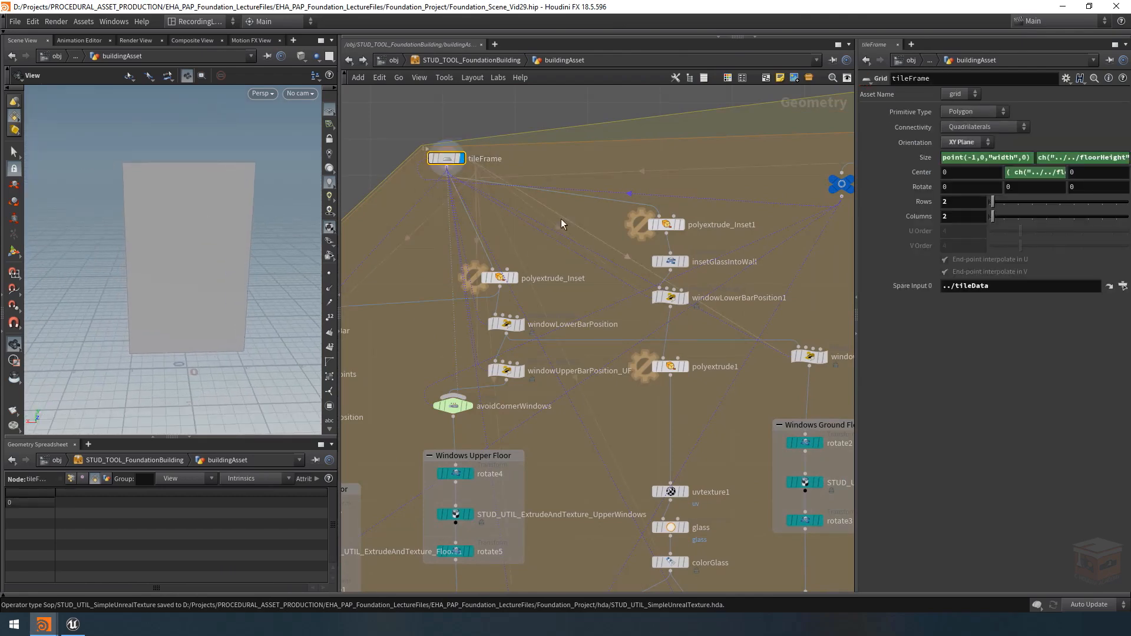
middle_click_drag(561, 260, 622, 258)
left_click(574, 277)
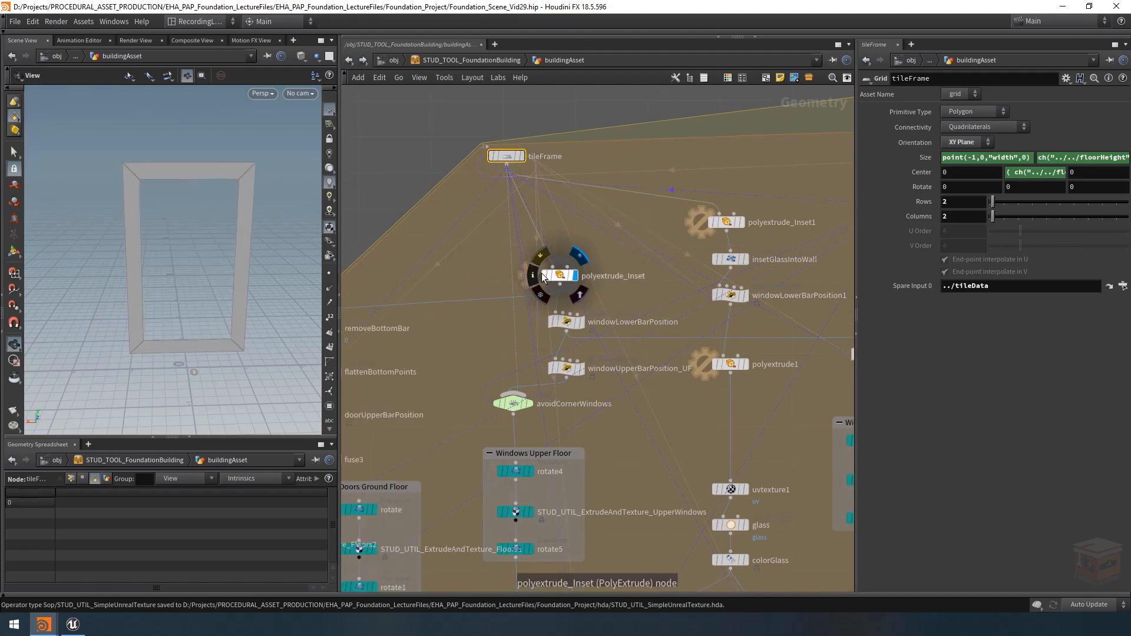
left_click(560, 277)
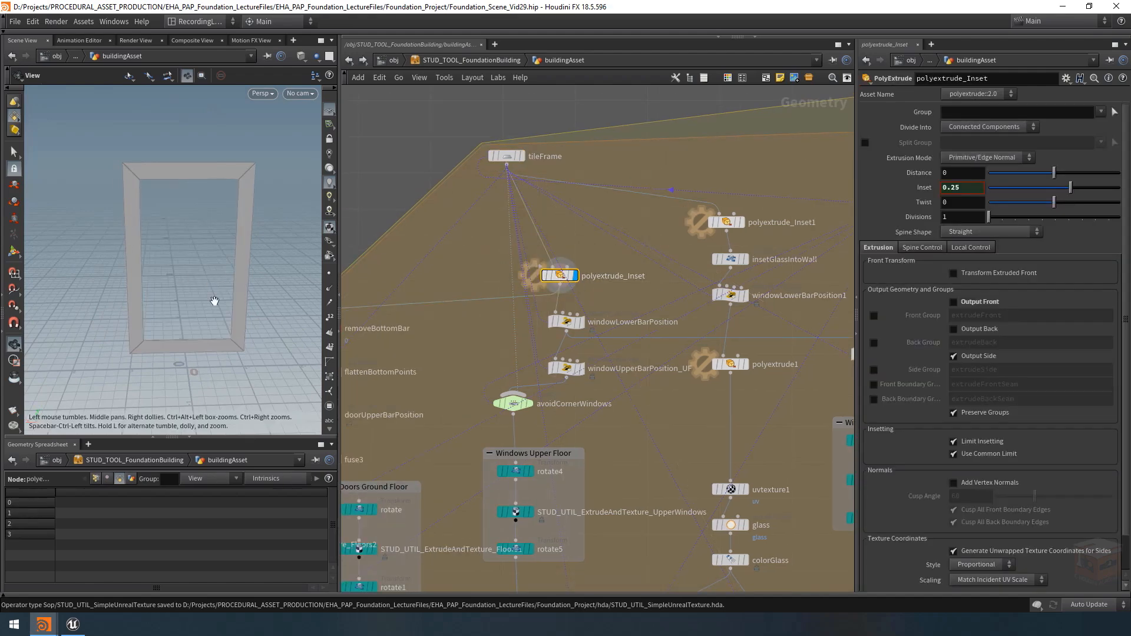
left_click_drag(268, 291, 238, 287)
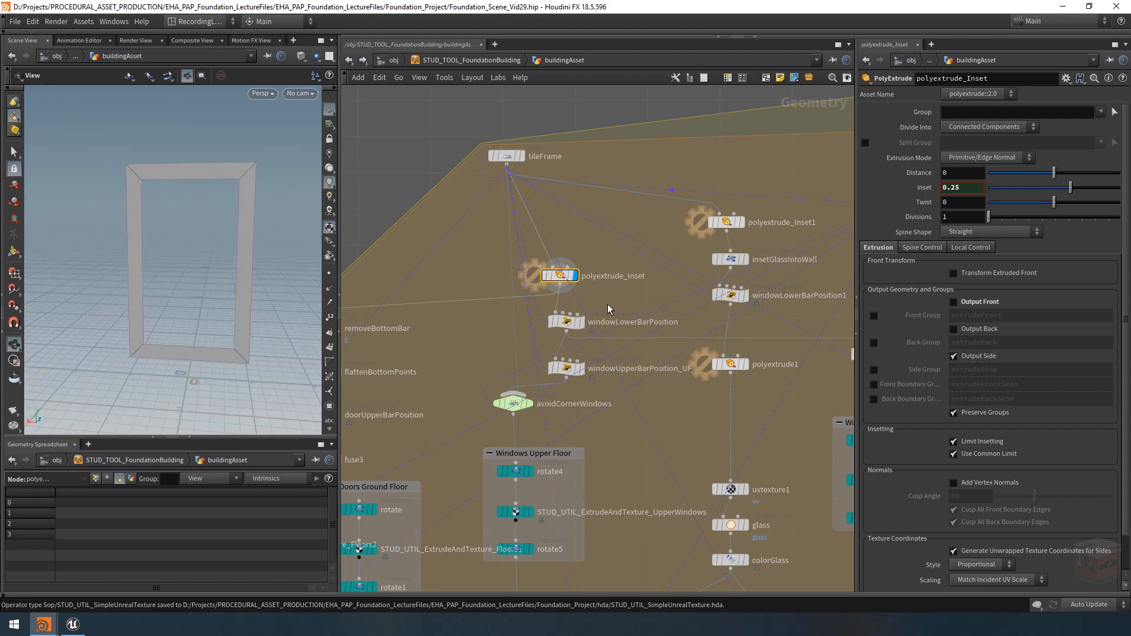
Step: Disable compiling on compile_end1 and display the node to view the whole tiled building
scroll(606, 263, "down", 6)
middle_click_drag(763, 406, 728, 321)
scroll(671, 445, "up", 6)
left_click_drag(579, 429, 683, 450)
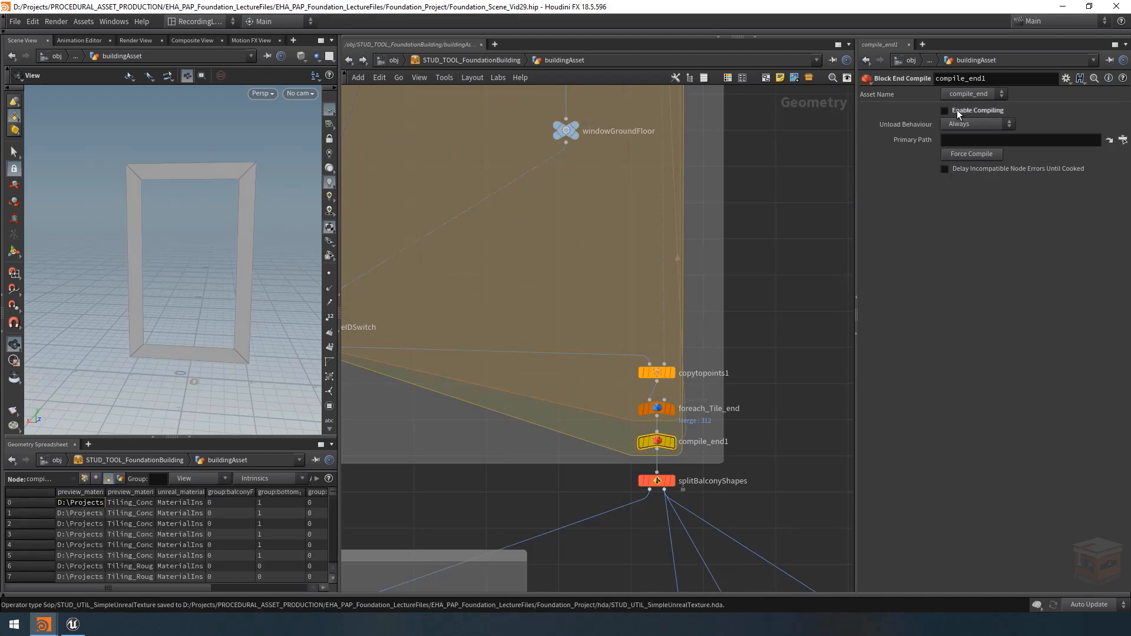
left_click(672, 441)
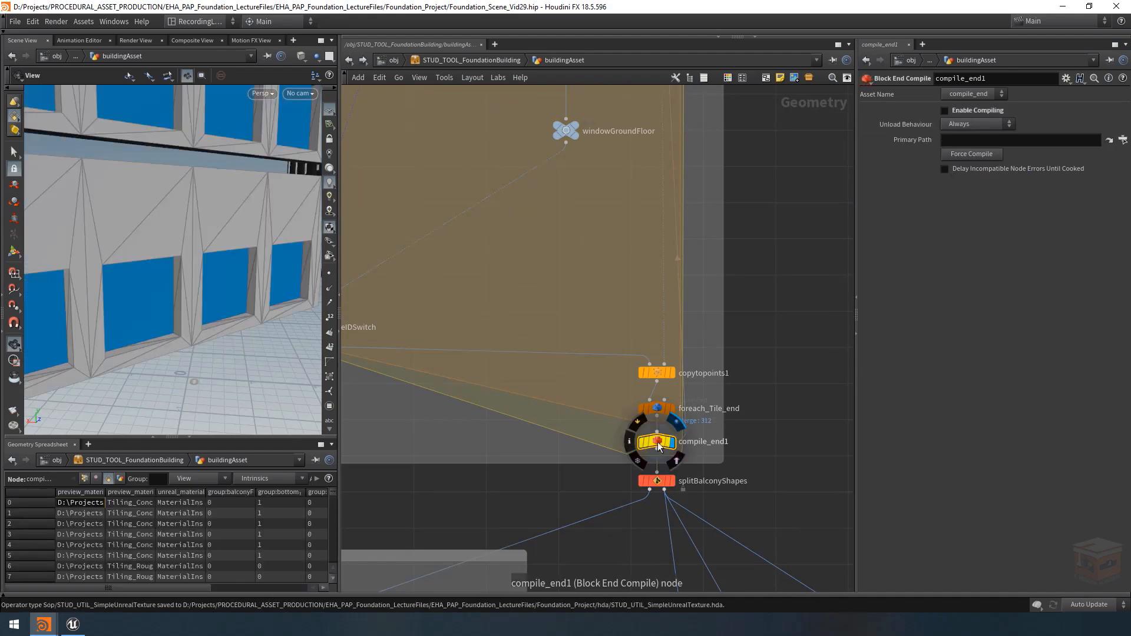
right_click_drag(221, 191, 171, 171)
left_click_drag(170, 171, 191, 218)
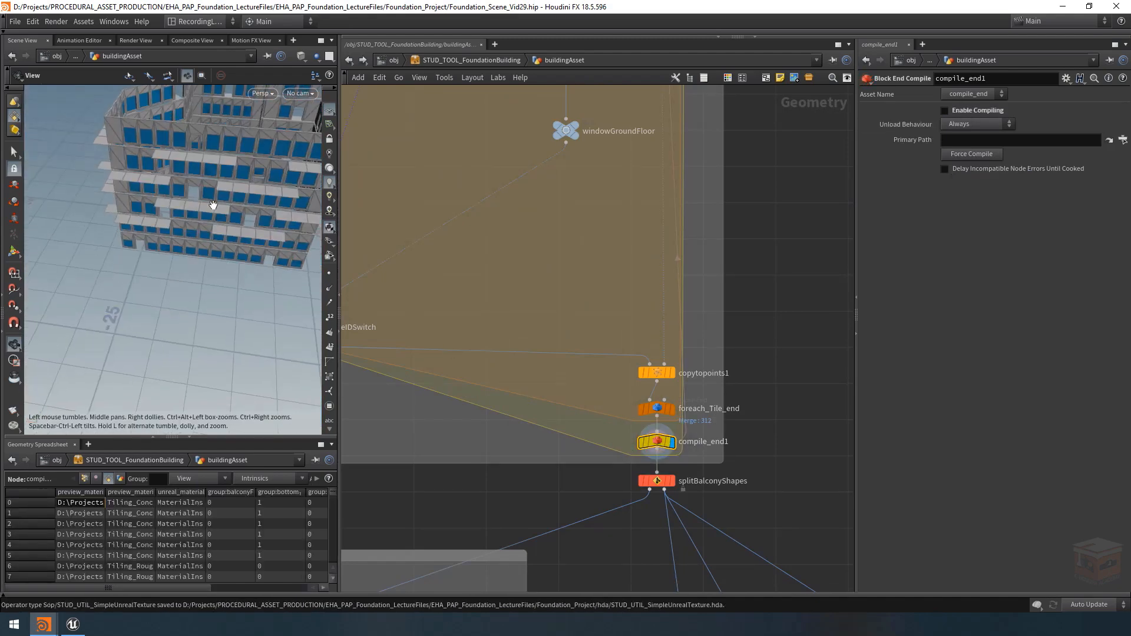
right_click_drag(192, 218, 195, 180)
middle_click_drag(200, 180, 168, 226)
left_click_drag(202, 202, 213, 186)
left_click_drag(591, 433, 641, 441)
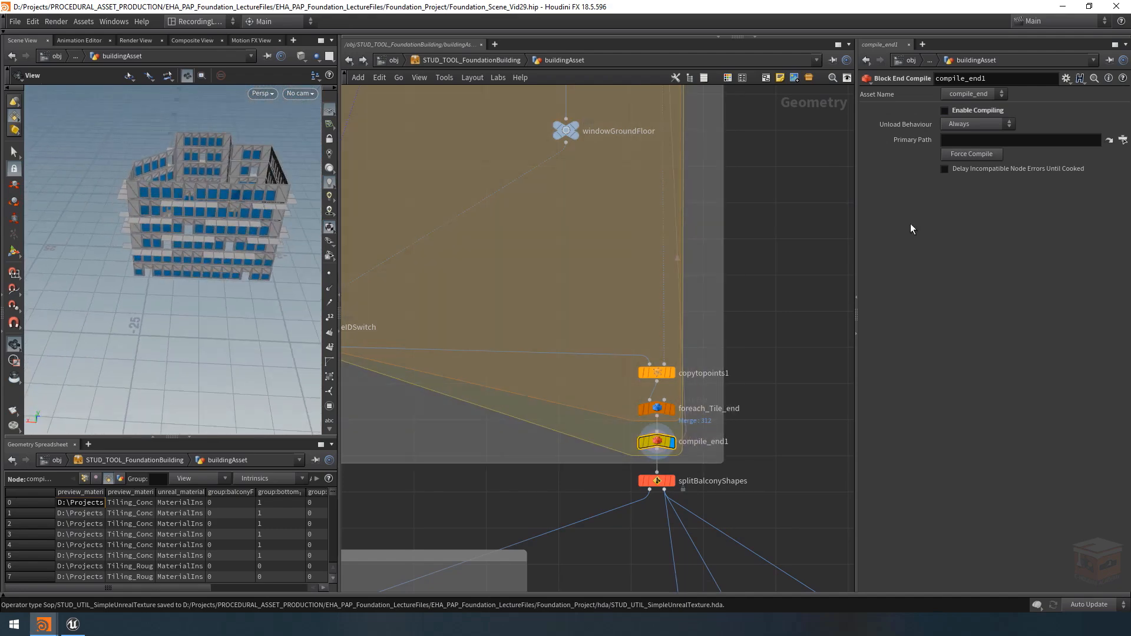
Step: Display polyextrude_Inset again, frame it in the viewport, and examine the inset frame and its parameters
scroll(628, 309, "down", 8)
middle_click_drag(686, 265, 701, 308)
scroll(590, 228, "up", 9)
left_click(624, 229)
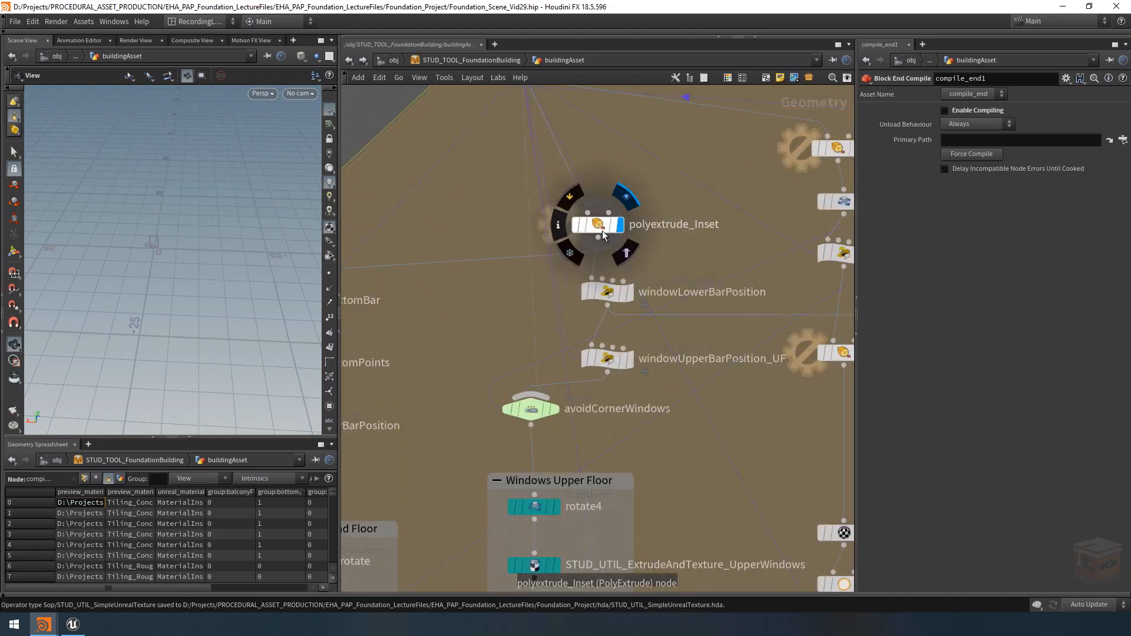
left_click(602, 231)
key("space+g")
mouse_move(219, 251)
left_mouse_down()
mouse_move(197, 245)
mouse_move(228, 223)
left_mouse_up()
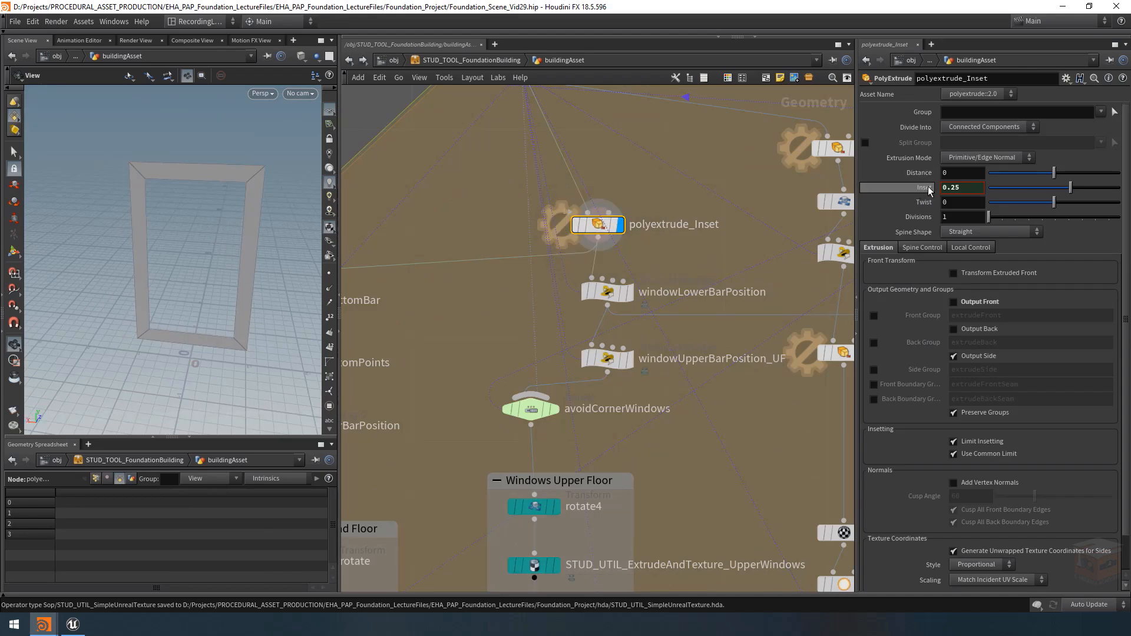
Step: Display tileFrame with polyextrude_Inset overlaid as a template to compare them, and return the display to polyextrude_Inset
middle_click_drag(668, 181, 675, 270)
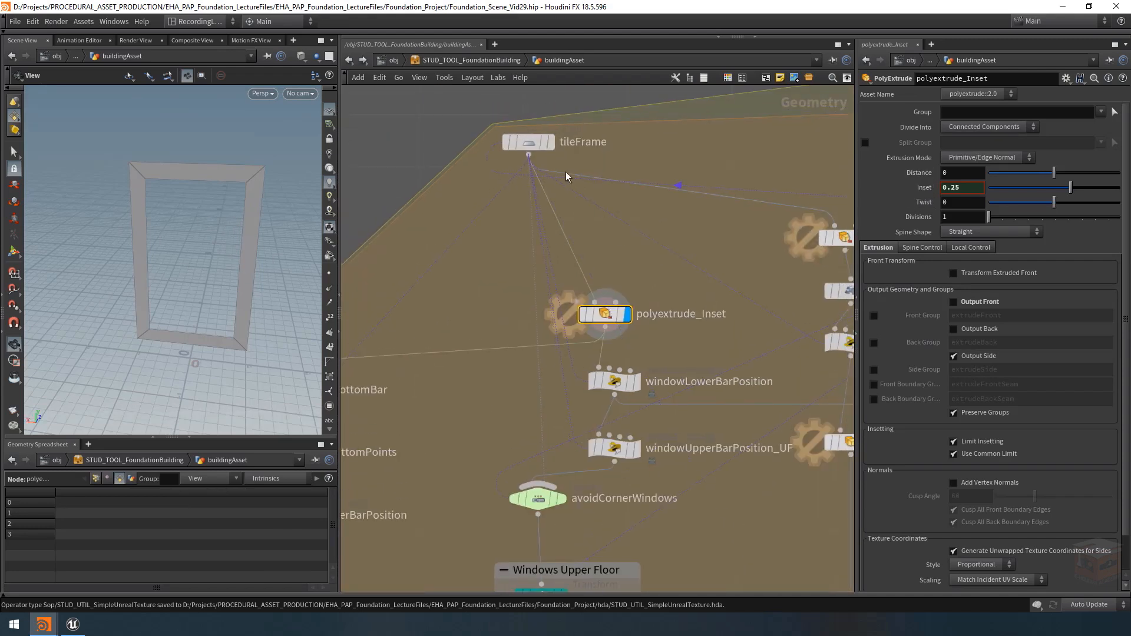
left_click(549, 145)
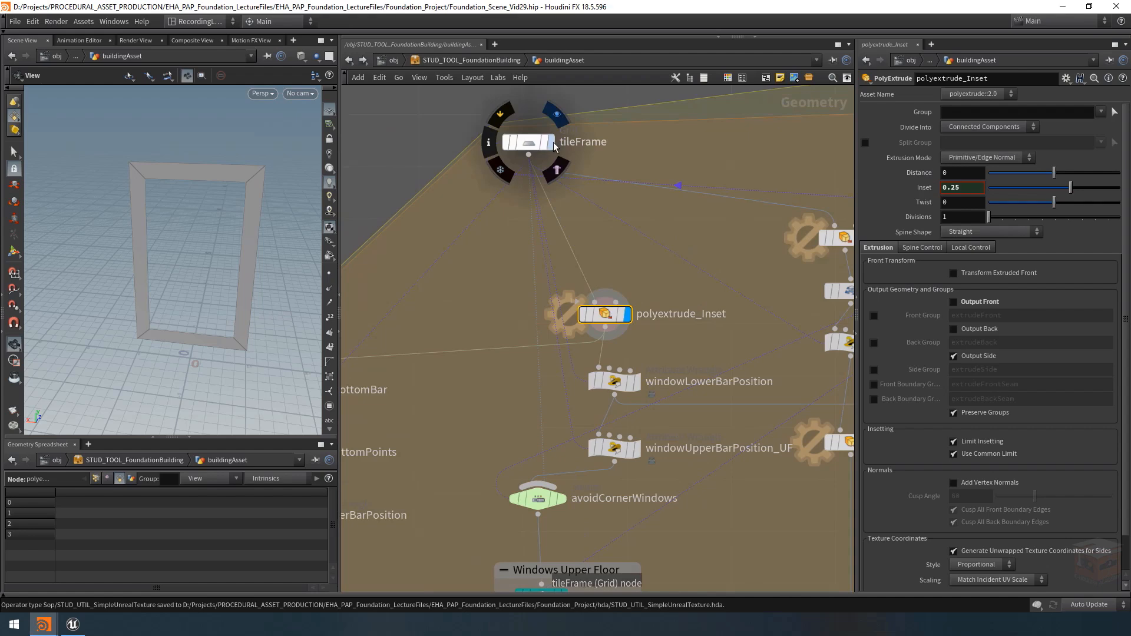
left_click(620, 317)
left_click_drag(207, 168, 227, 205)
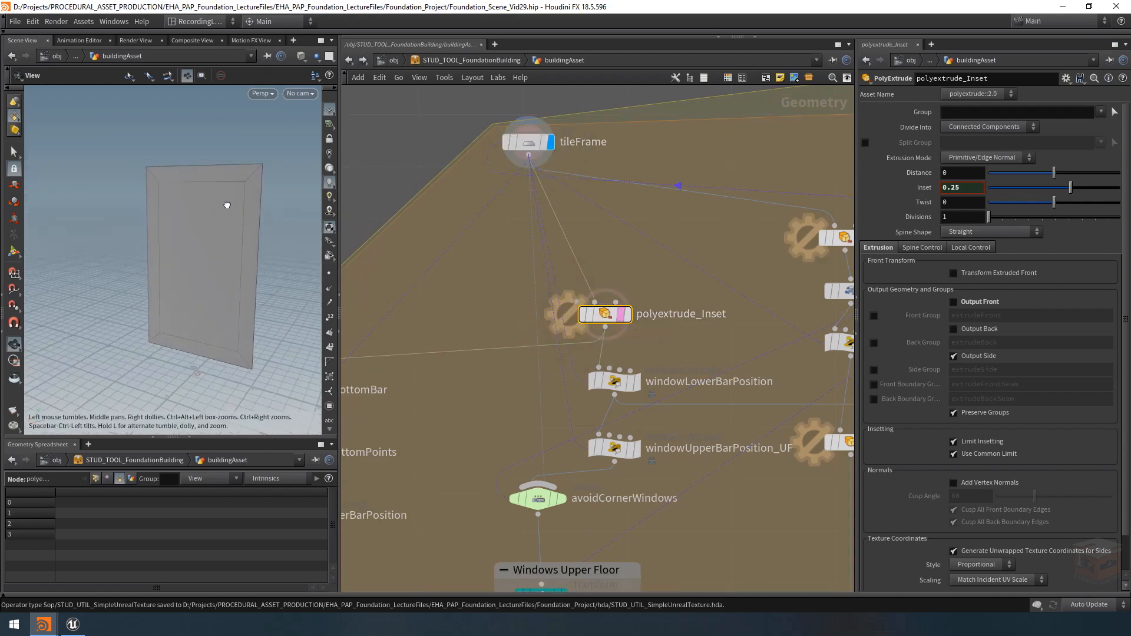
left_click(626, 314)
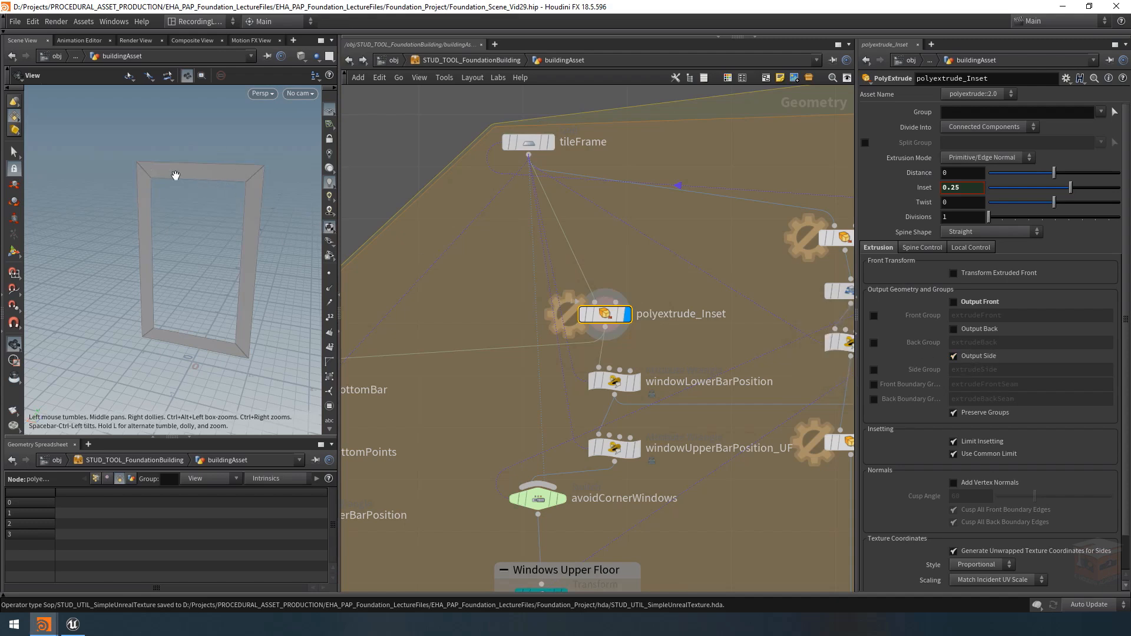
Step: Show point and primitive numbers, and display windowLowerBarPosition and windowUpperBarPosition_UF to examine how they use the frame's points
left_click(330, 317)
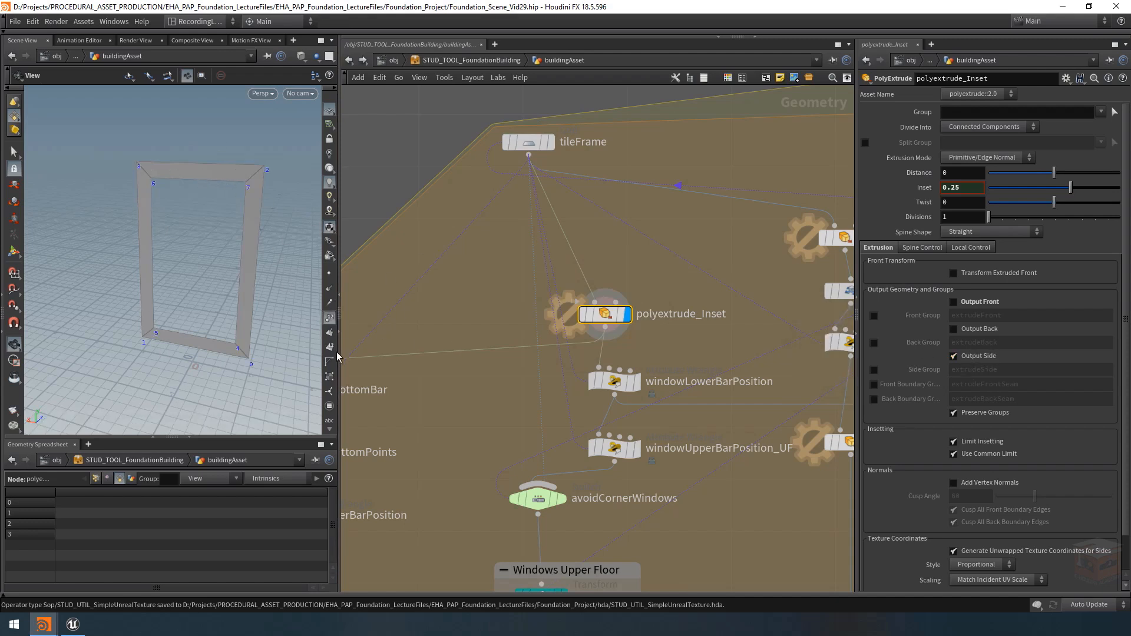
left_click(329, 347)
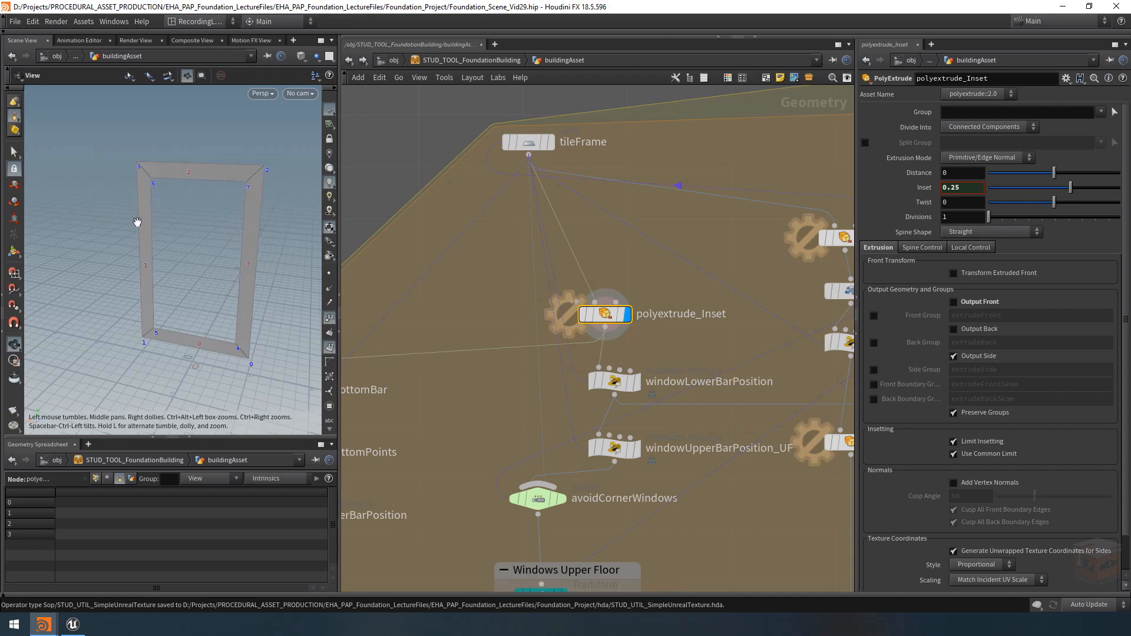
left_click(636, 381)
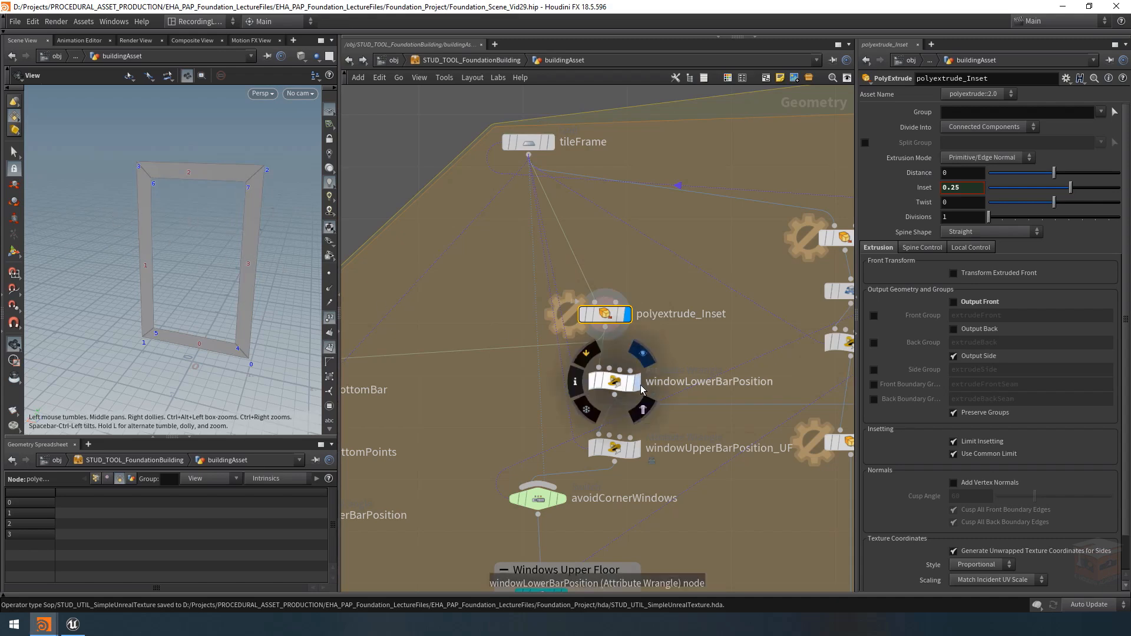
left_click(636, 449)
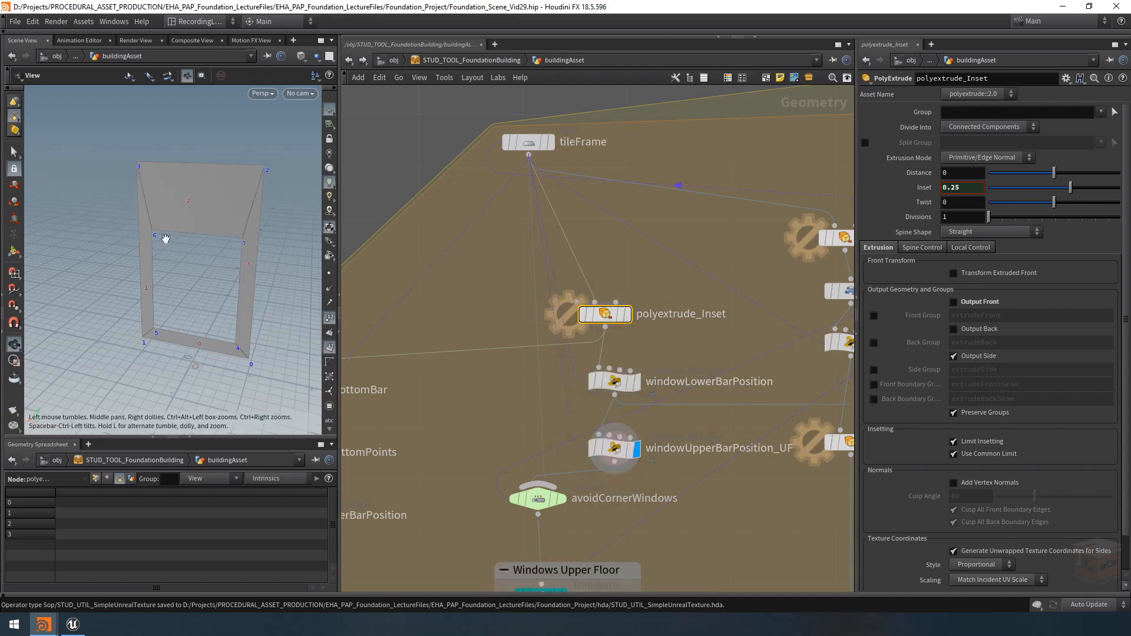
left_click_drag(686, 348, 567, 475)
left_click(610, 316)
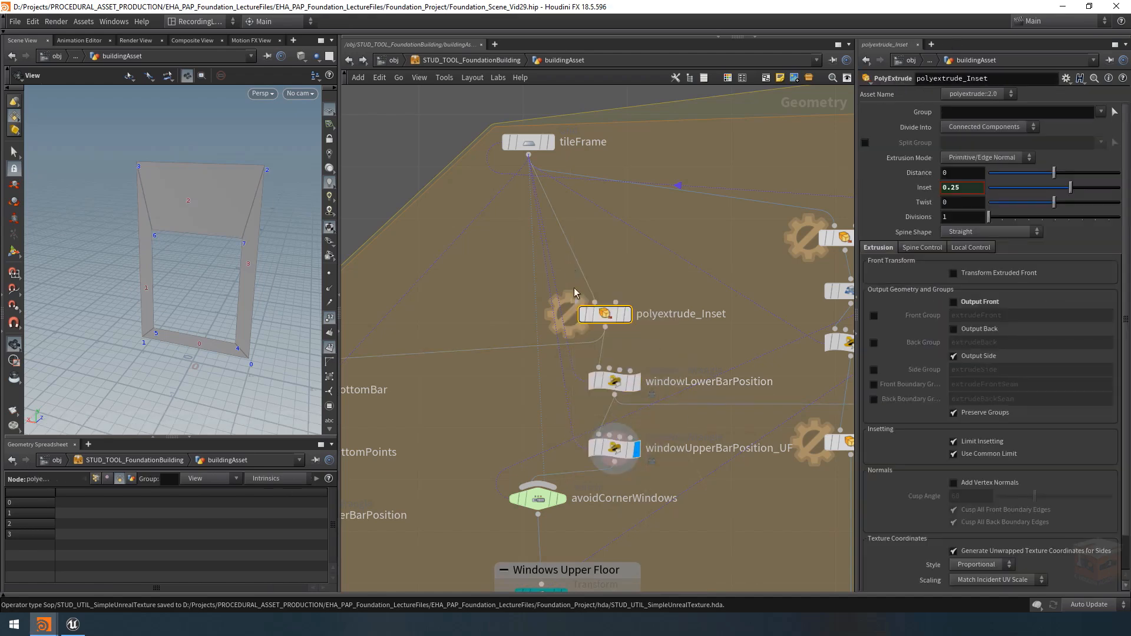
scroll(607, 321, "down", 3)
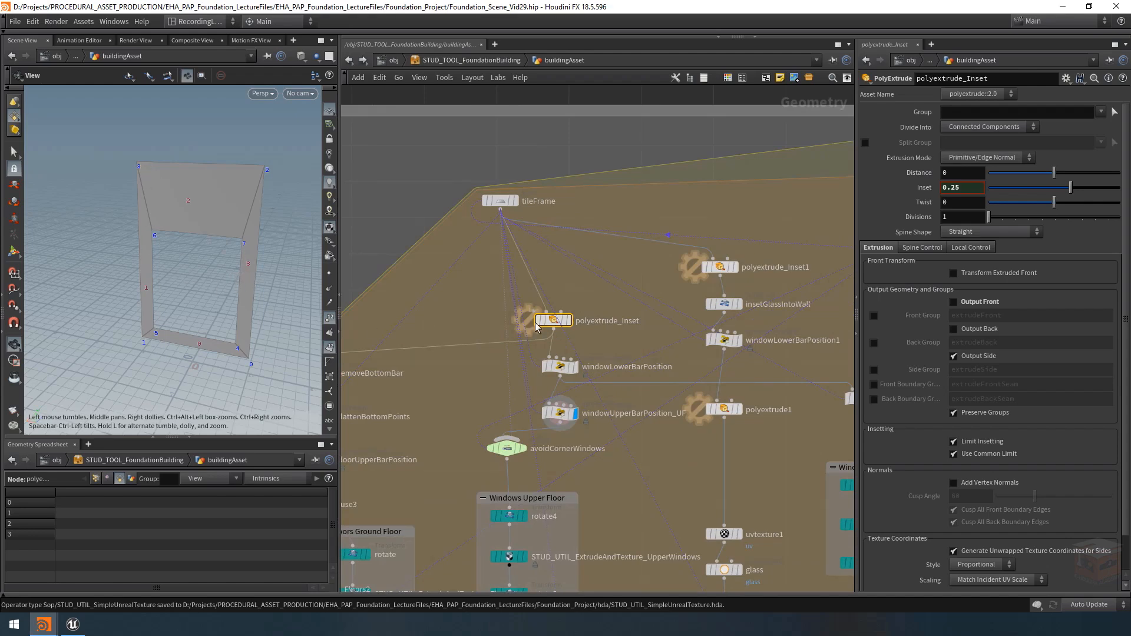
scroll(539, 311, "up", 2)
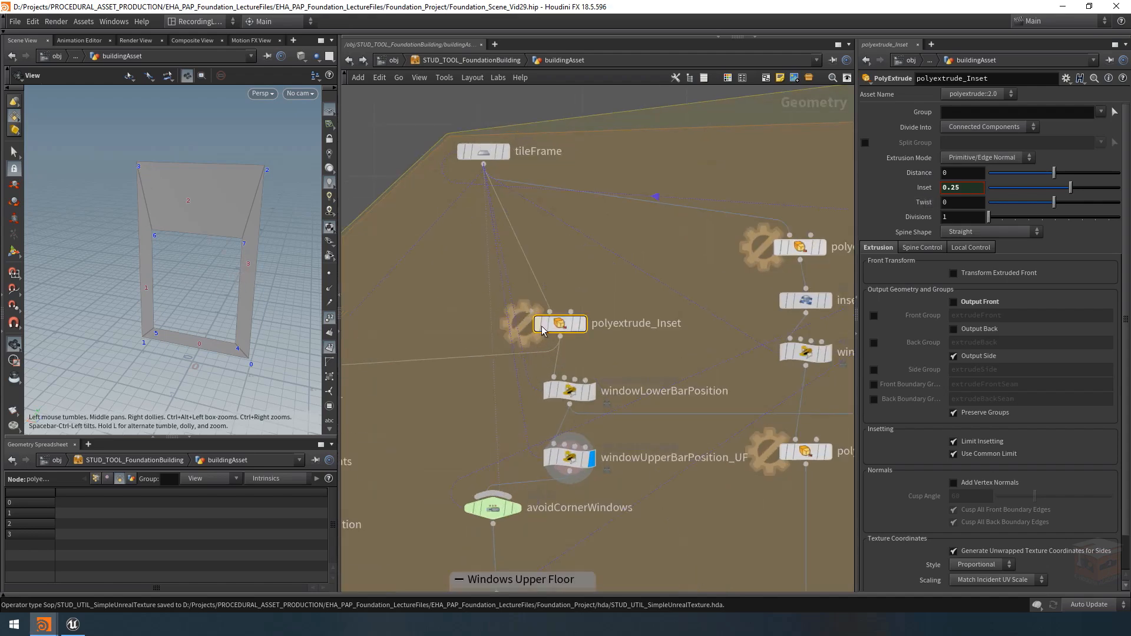
mouse_move(561, 322)
left_mouse_down()
mouse_move(593, 314)
mouse_move(572, 324)
left_mouse_up()
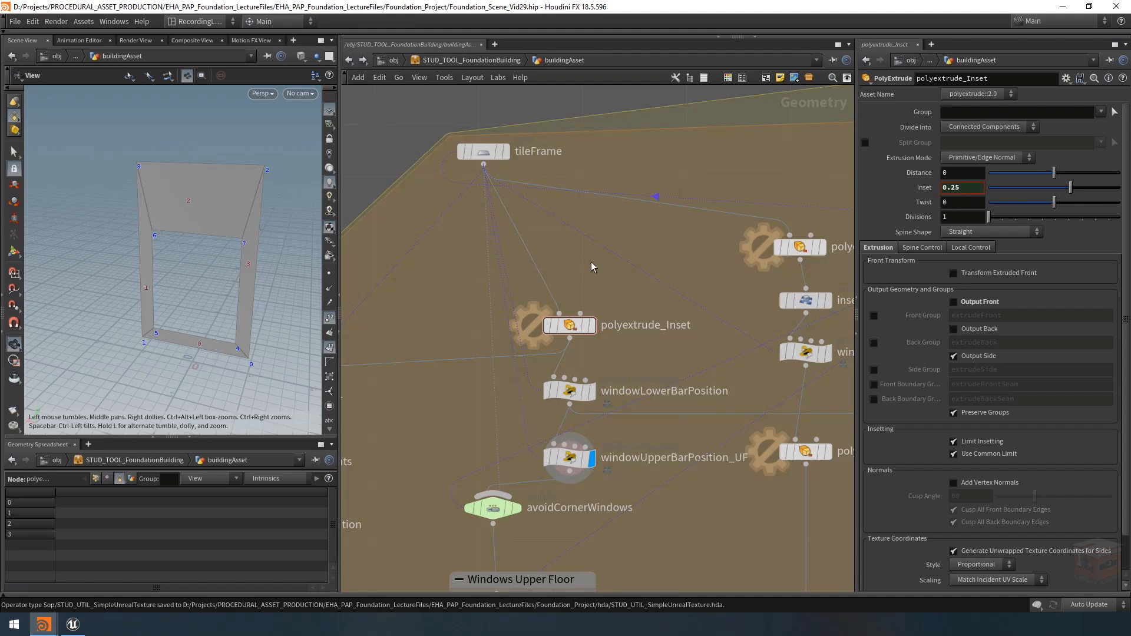
Step: Duplicate the tileFrame grid, place the copy above polyextrude_Inset1, and rename it tileFrameInside
left_click(483, 152)
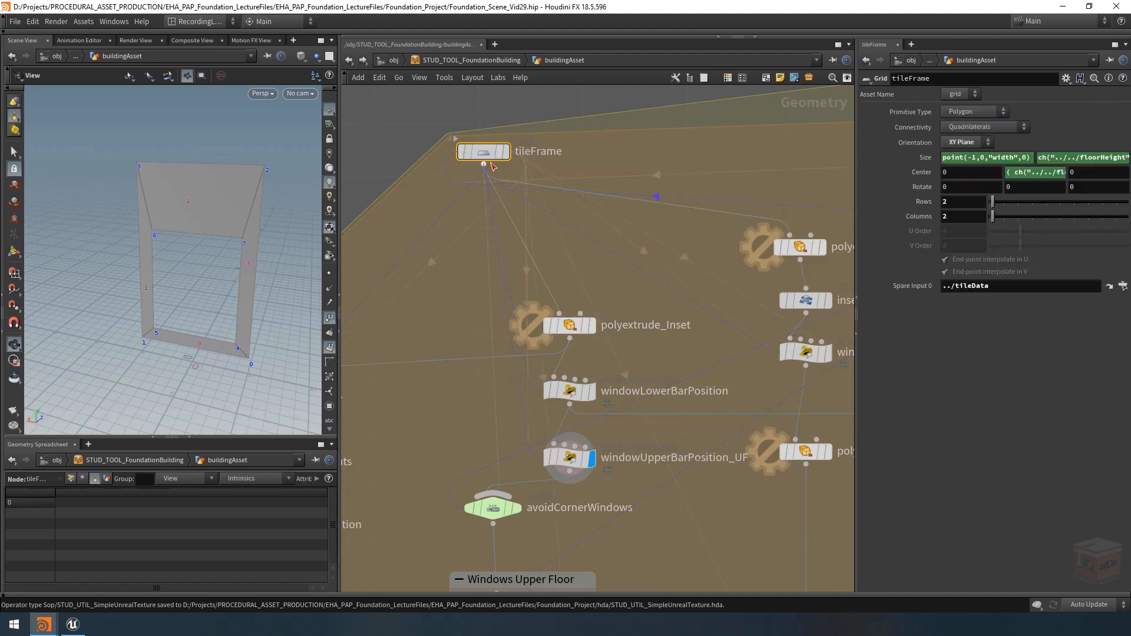
middle_click_drag(534, 166, 486, 187)
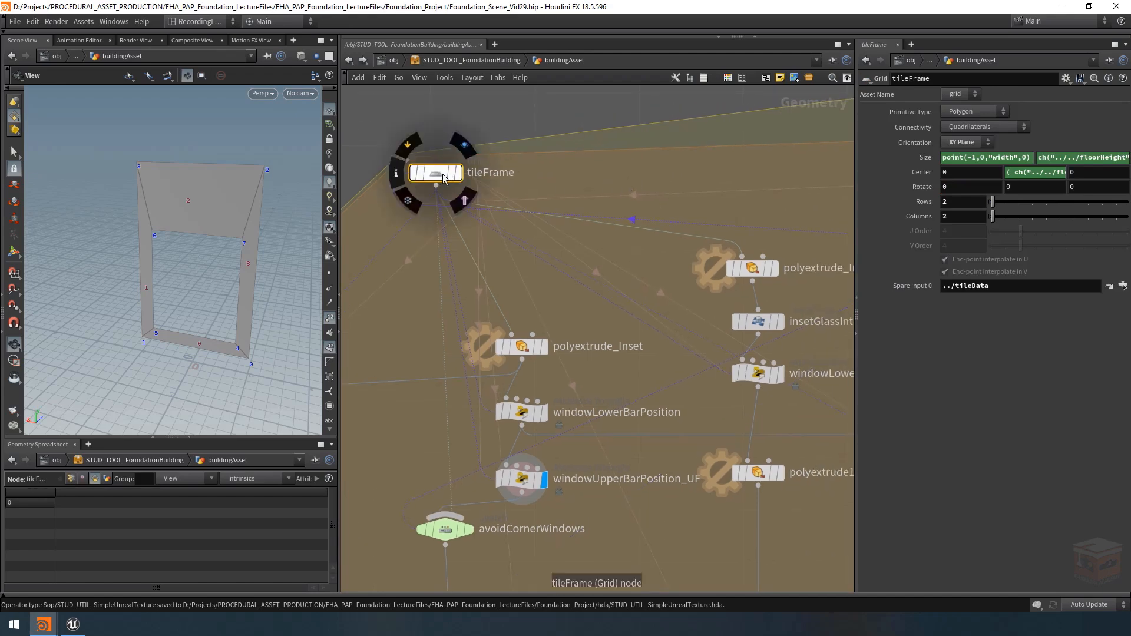
key("ctrl+c")
key("ctrl+v")
left_click_drag(616, 197, 676, 180)
middle_click_drag(646, 184, 612, 207)
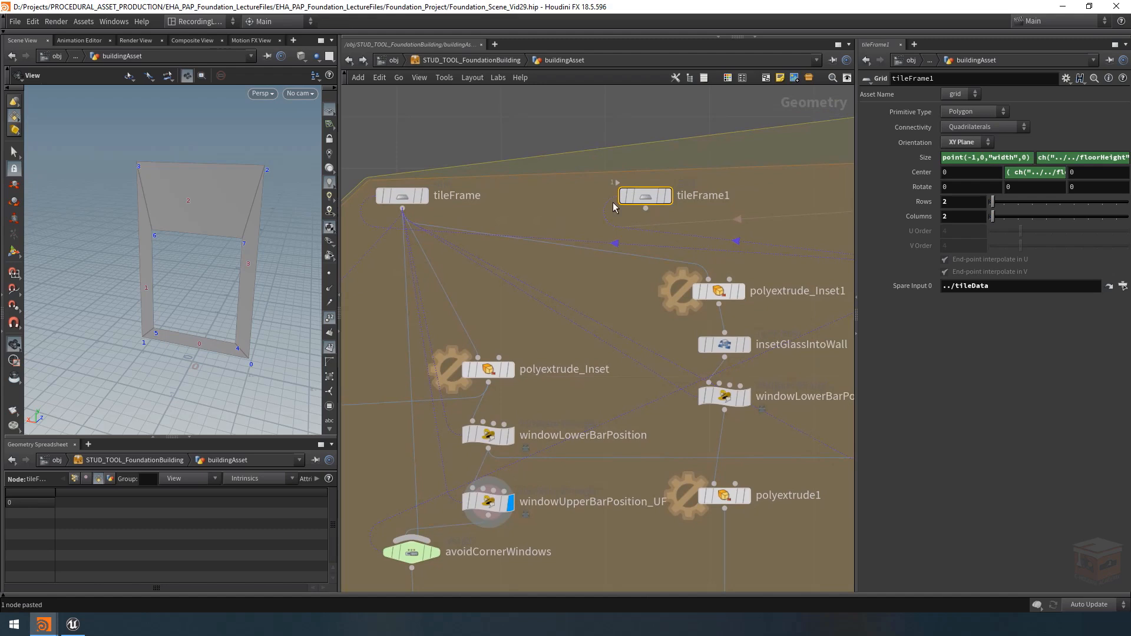
double_click(731, 195)
key("BackSpace")
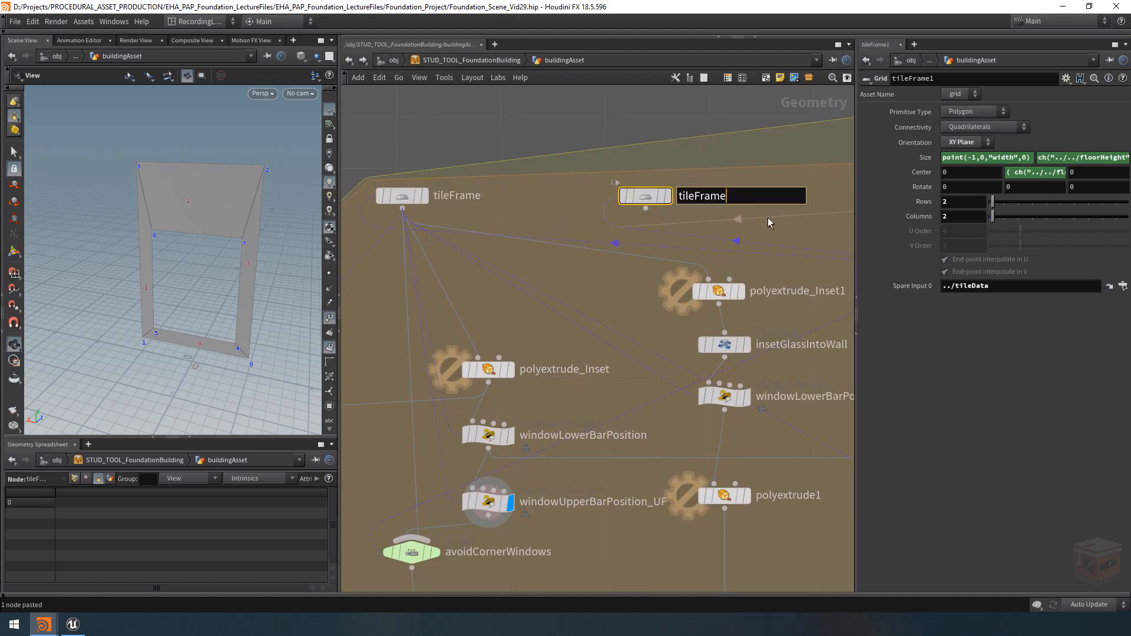
type("Inside")
key("Return")
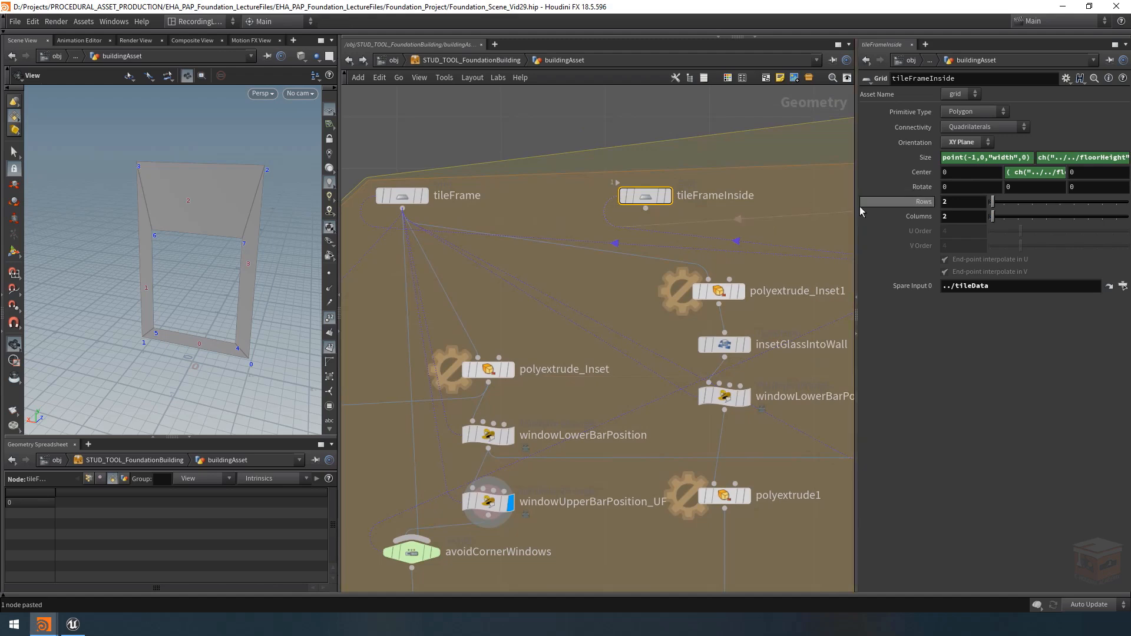
Step: Widen the parameter area and display tileFrame, followed by polyextrude_Inset1, to compare the full tile with the inset glass surface
left_click_drag(855, 211, 670, 206)
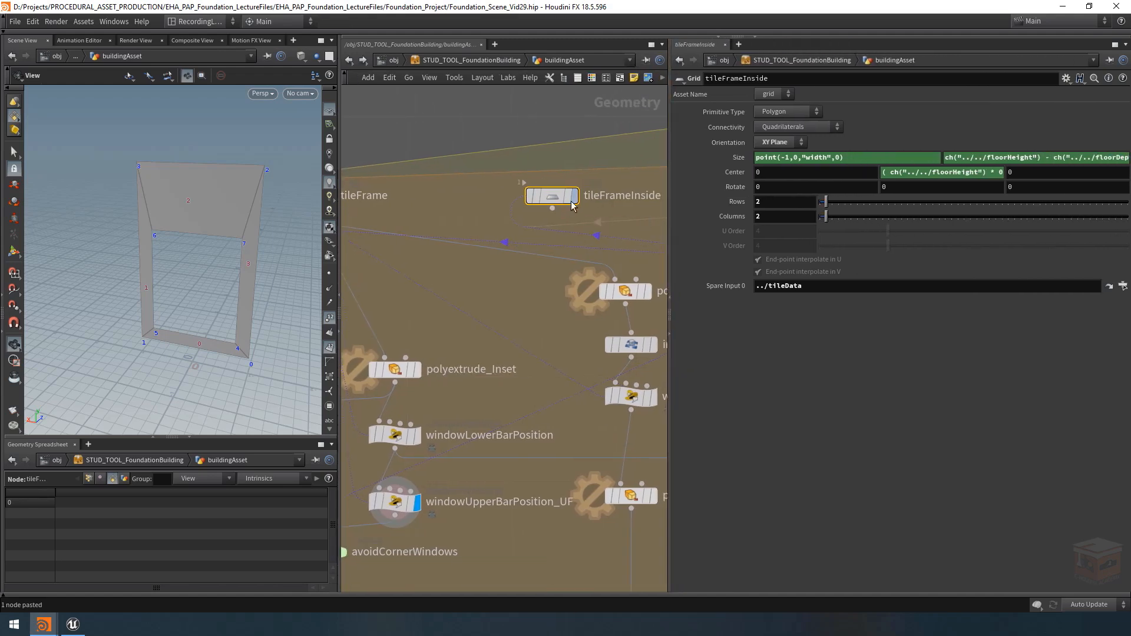
middle_click_drag(443, 200, 523, 202)
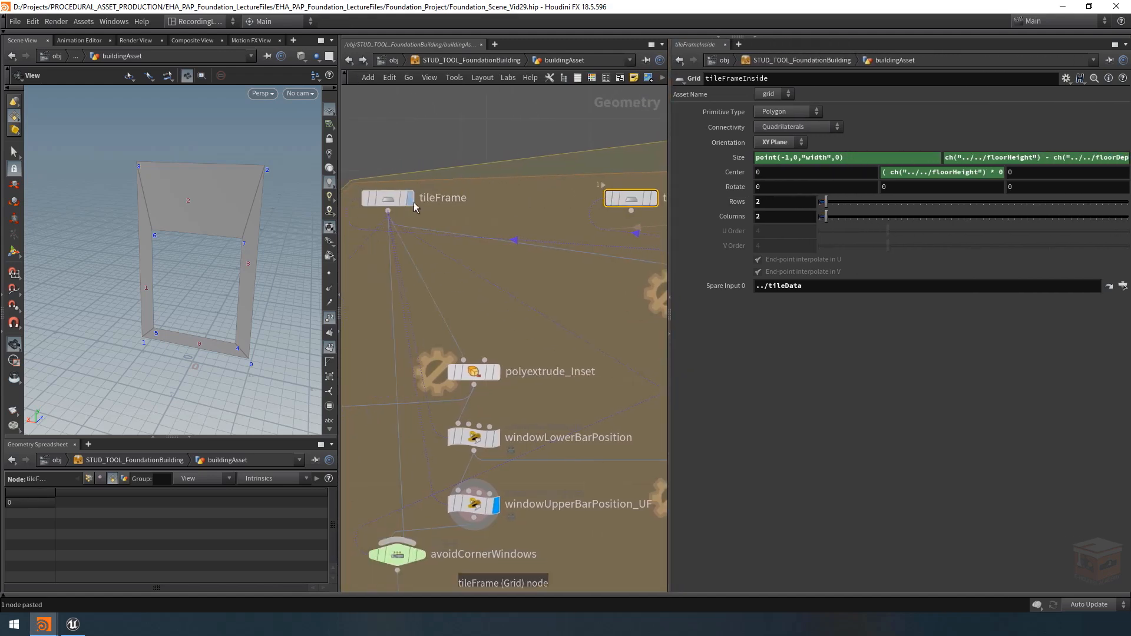
left_click(409, 198)
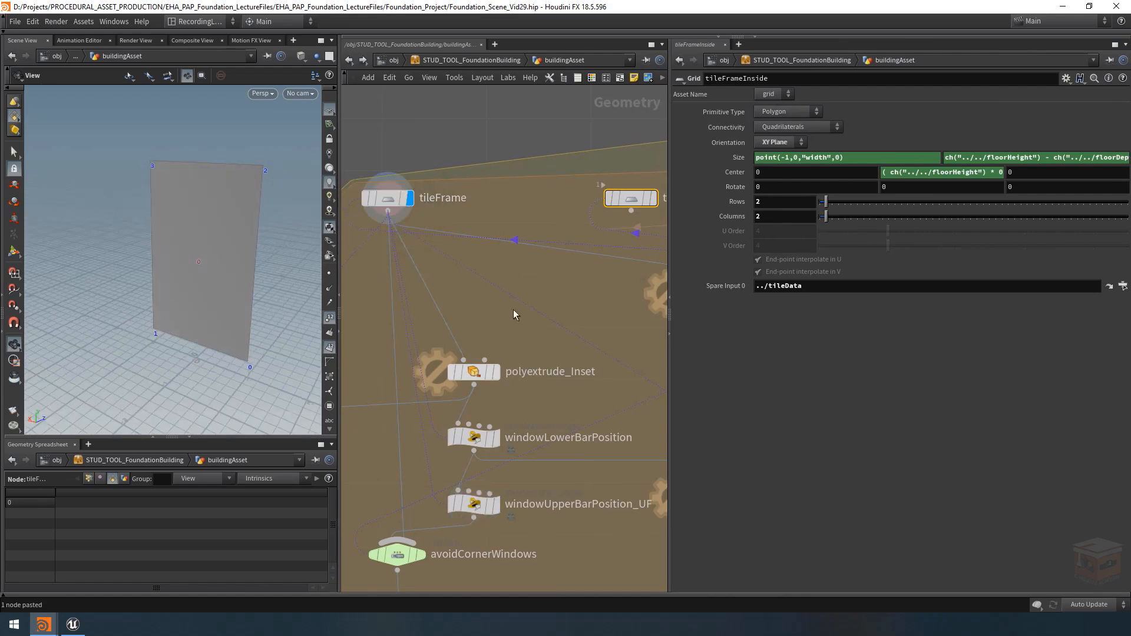
scroll(554, 303, "down", 3)
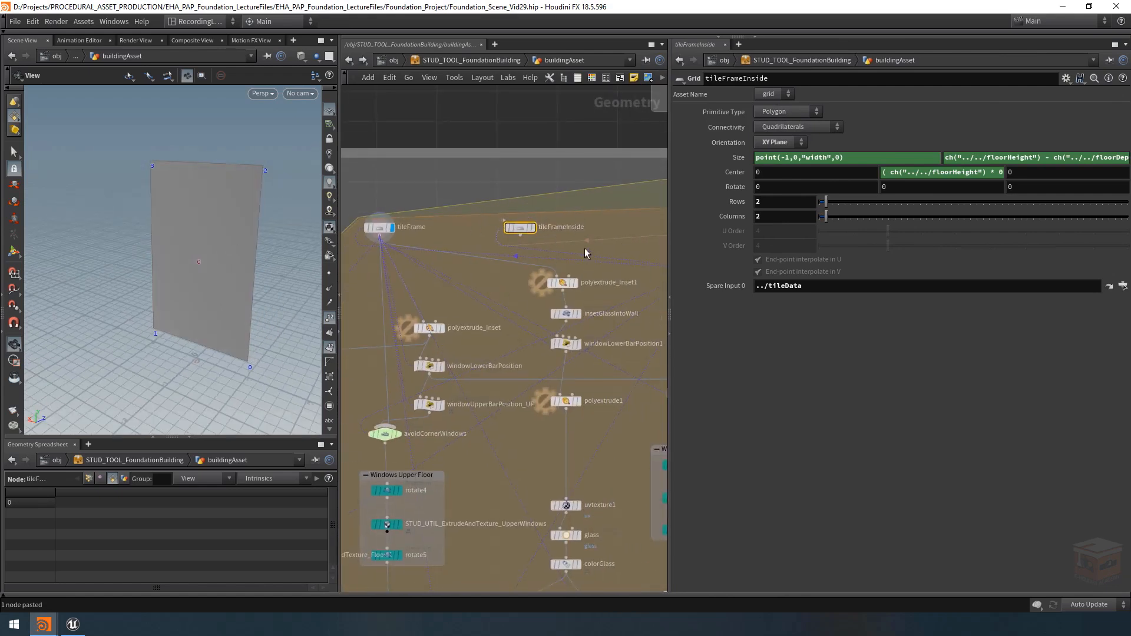
middle_click_drag(585, 253, 579, 281)
scroll(546, 276, "up", 2)
left_click(567, 289)
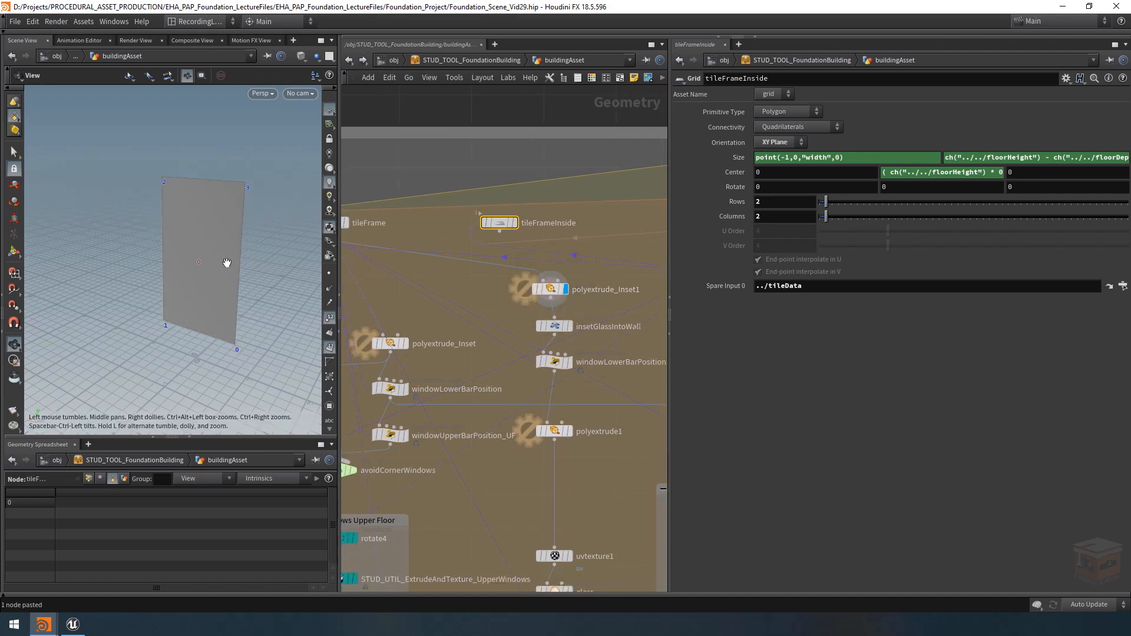
mouse_move(227, 263)
left_mouse_down()
mouse_move(255, 255)
mouse_move(235, 258)
left_mouse_up()
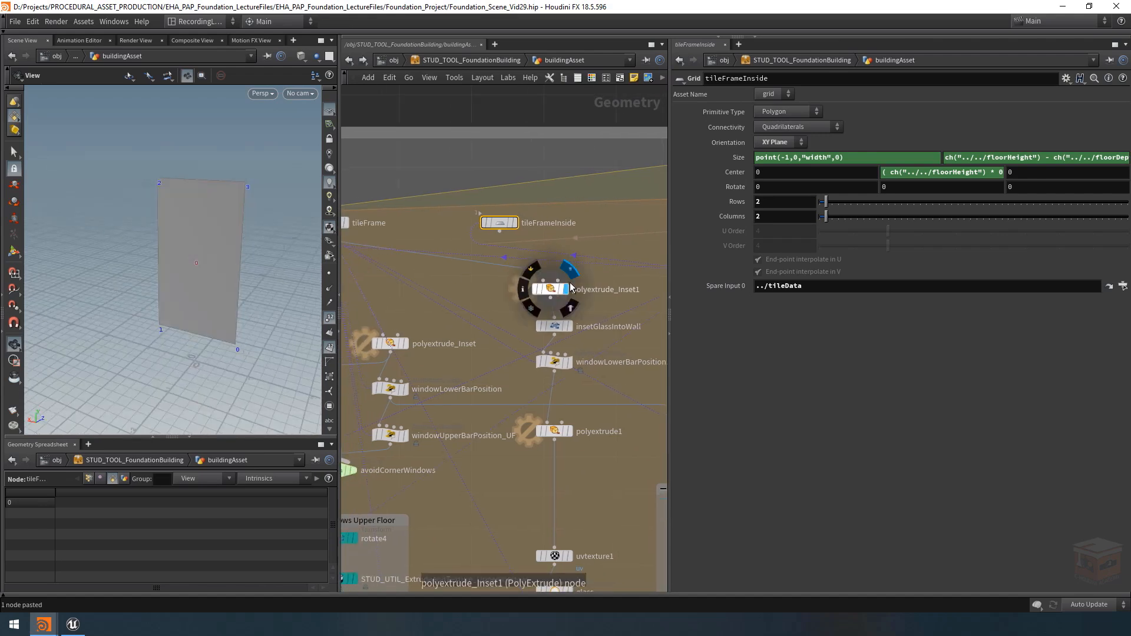
Step: Overlay addGlass as a template on the displayed polyextrude_Inset1 and examine how the glass fits the window frame
scroll(619, 459, "down", 4)
middle_click_drag(619, 507, 614, 371)
scroll(535, 449, "up", 2)
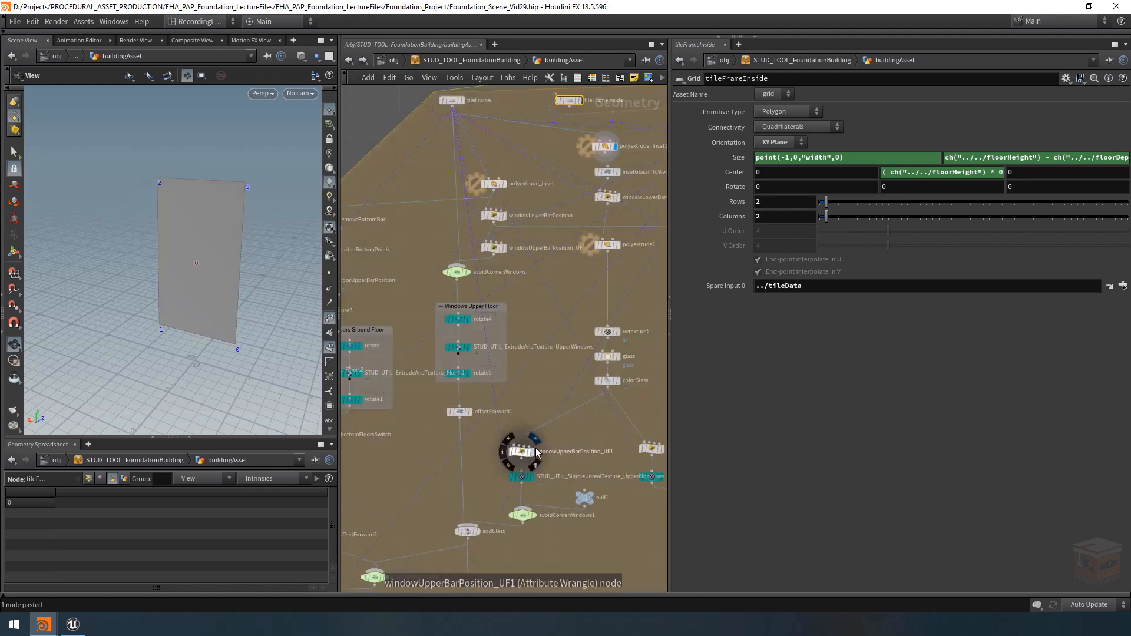
scroll(535, 451, "up", 2)
left_click(464, 550)
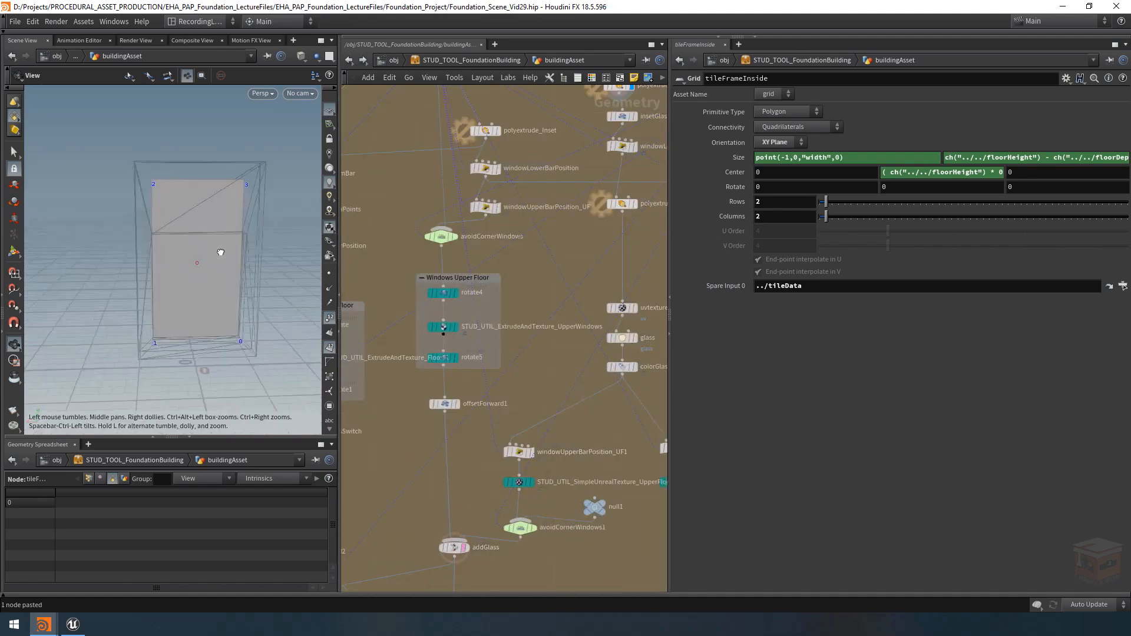
left_click_drag(220, 252, 183, 259)
scroll(547, 266, "down", 3)
scroll(529, 242, "up", 5)
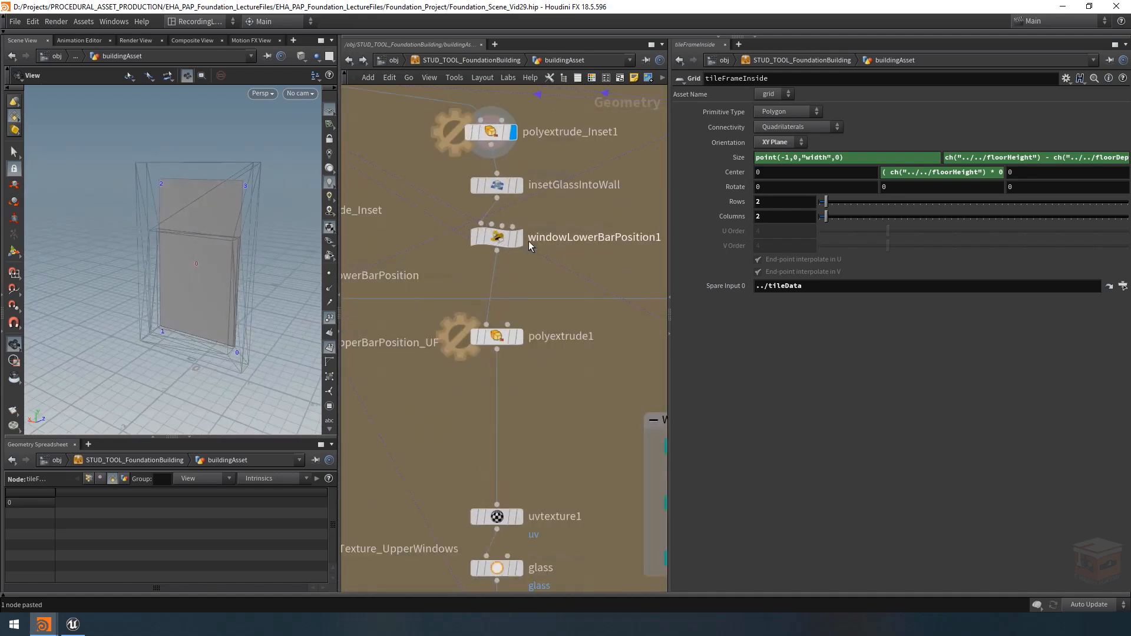
Step: Display windowLowerBarPosition1, the glass colour node, and windowUpperBarPosition_UF1 in turn to examine how the glass surface is reshaped
left_click(518, 237)
middle_click_drag(582, 351, 570, 125)
left_click(505, 391)
middle_click_drag(468, 463, 622, 342)
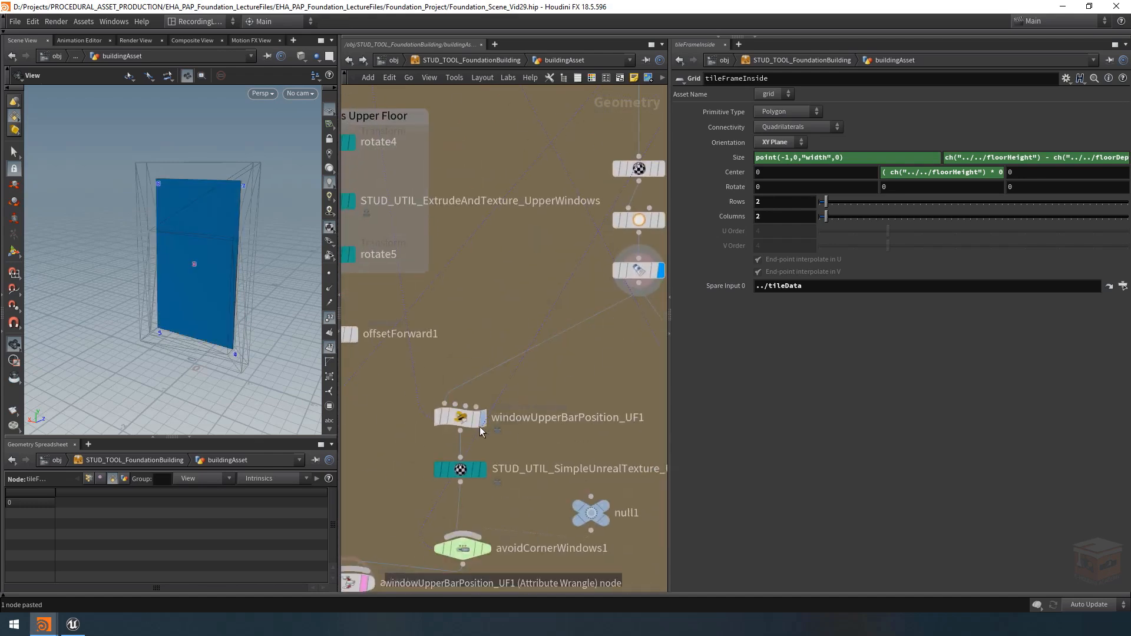
left_click(483, 419)
scroll(511, 268, "down", 2)
scroll(517, 328, "down", 3)
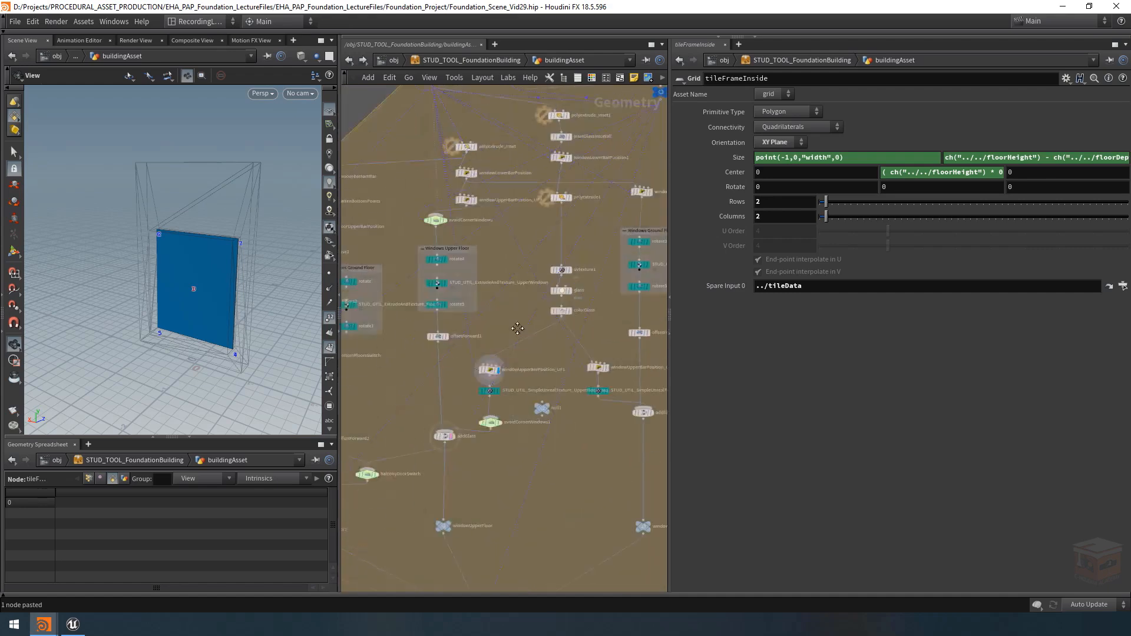
Step: Display tileFrameInside briefly, return the display to polyextrude_Inset1, and examine its surface against the templated addGlass geometry
middle_click_drag(517, 328, 473, 476)
scroll(516, 233, "up", 5)
middle_click_drag(466, 212, 520, 238)
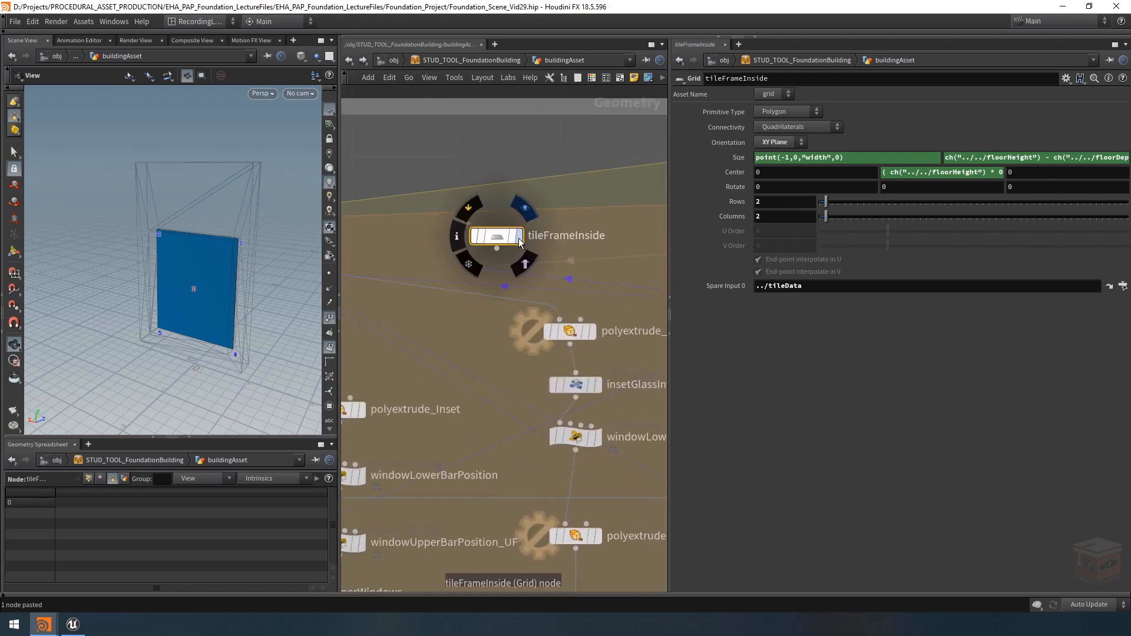
left_click(520, 239)
left_click(592, 336)
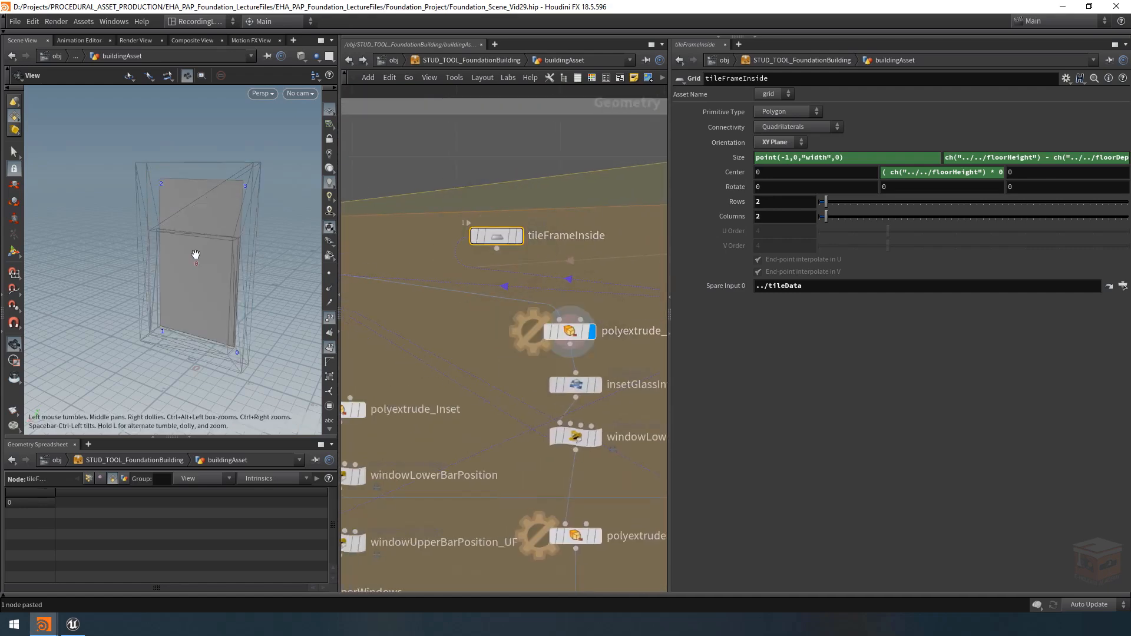
left_click_drag(200, 263, 245, 232)
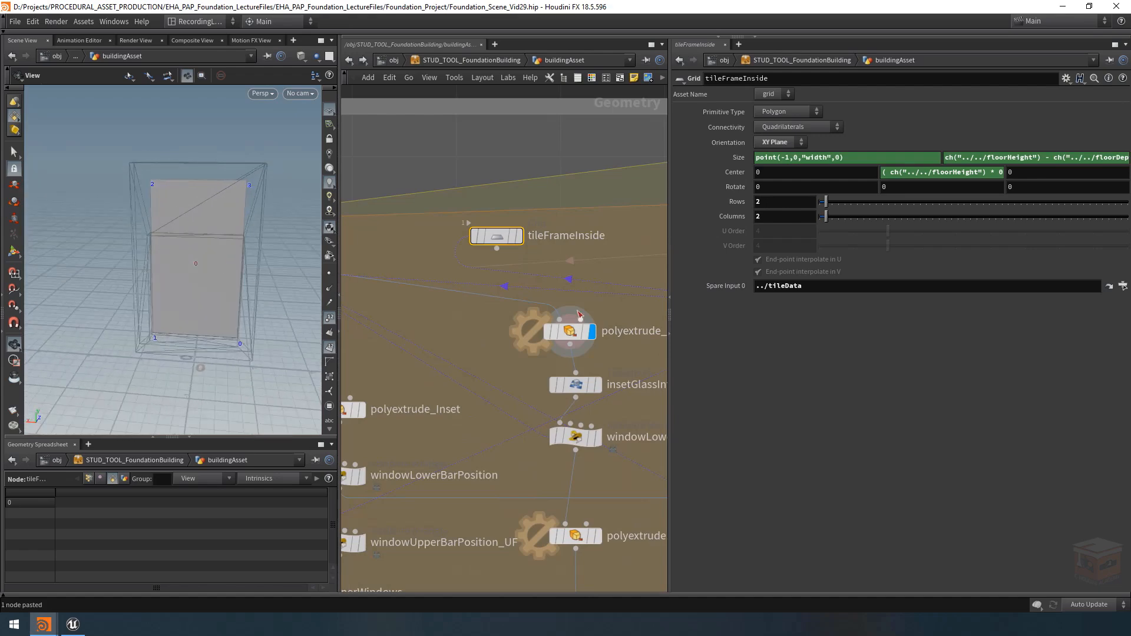
scroll(455, 334, "down", 2)
middle_click_drag(455, 334, 406, 335)
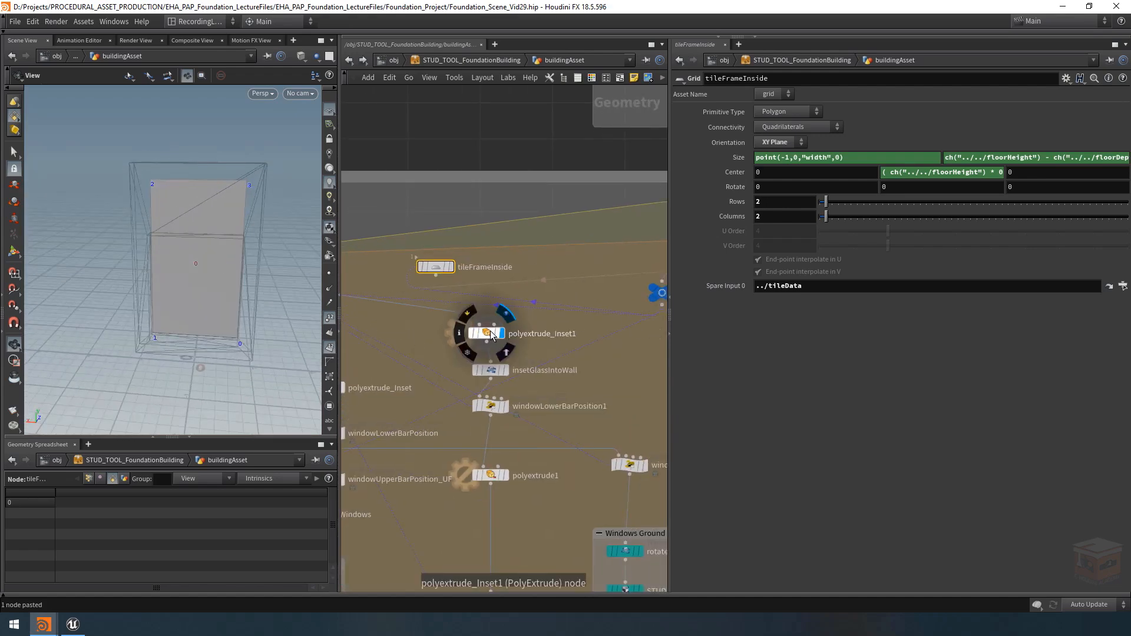
Step: Place tileFrameInside directly above polyextrude_Inset1, and display it with polyextrude_Inset1 overlaid as the template
left_click_drag(490, 336, 496, 336)
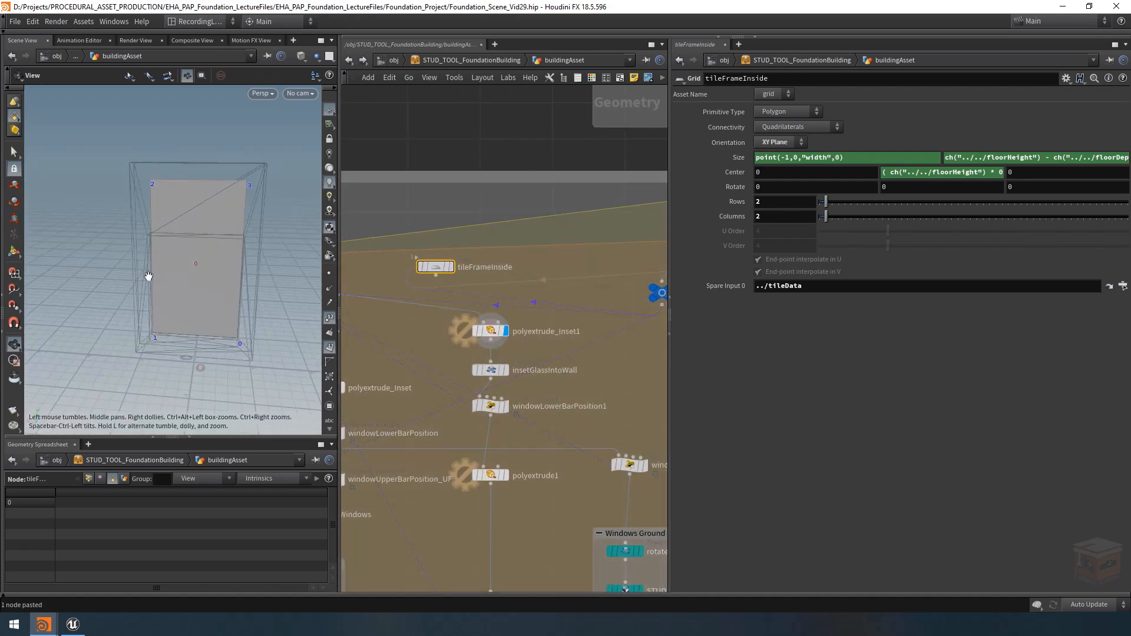
middle_click_drag(504, 274, 561, 278)
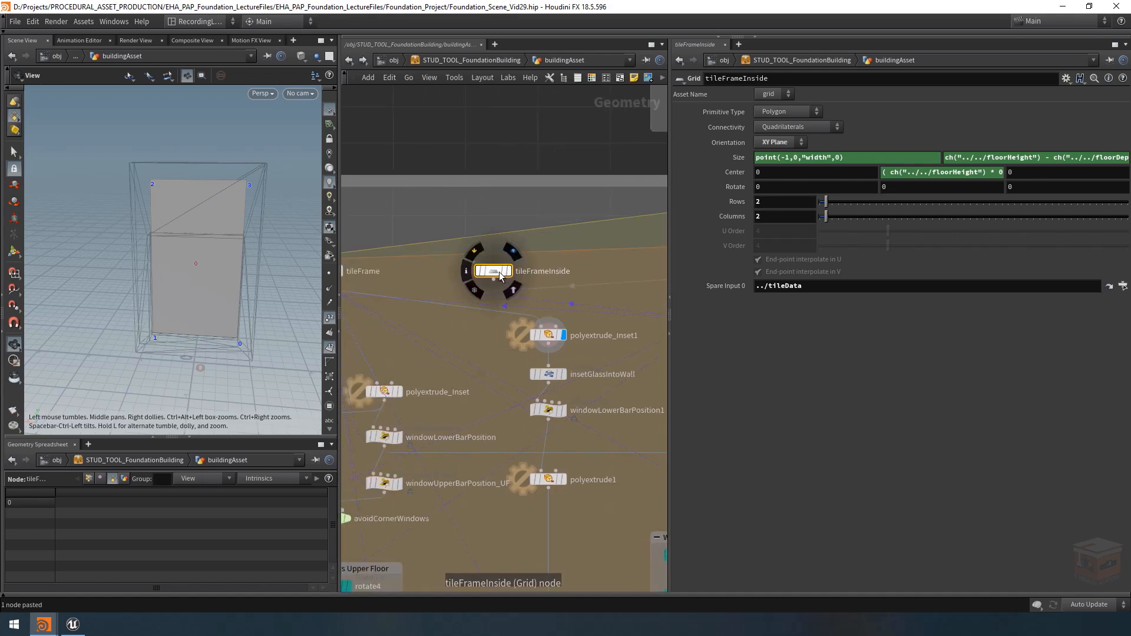
left_click_drag(501, 278, 539, 276)
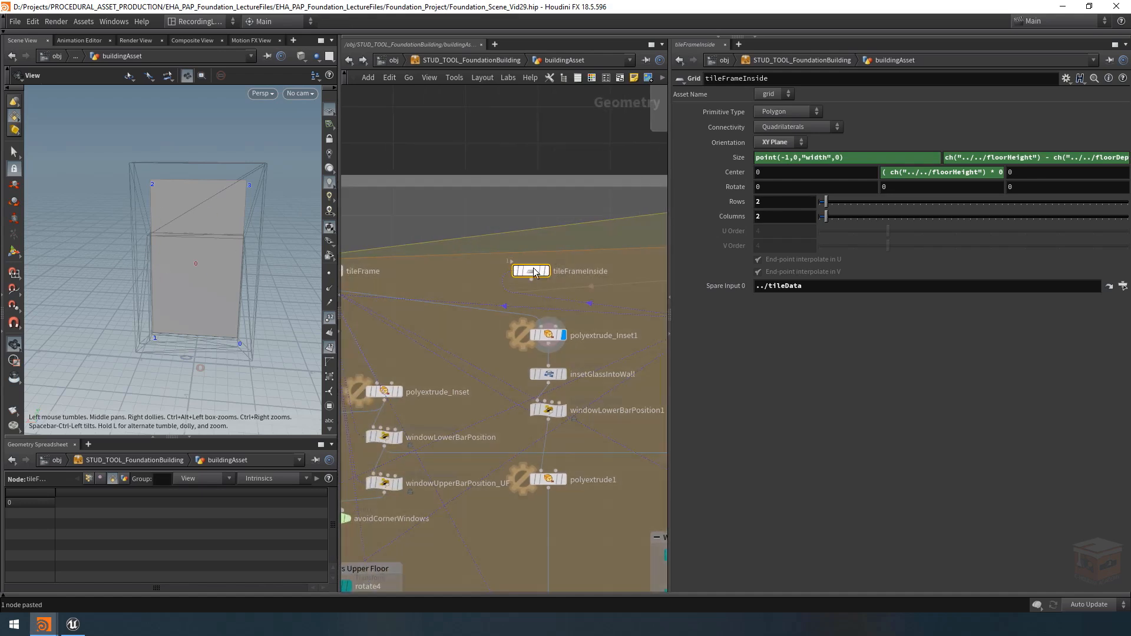
left_click(560, 336)
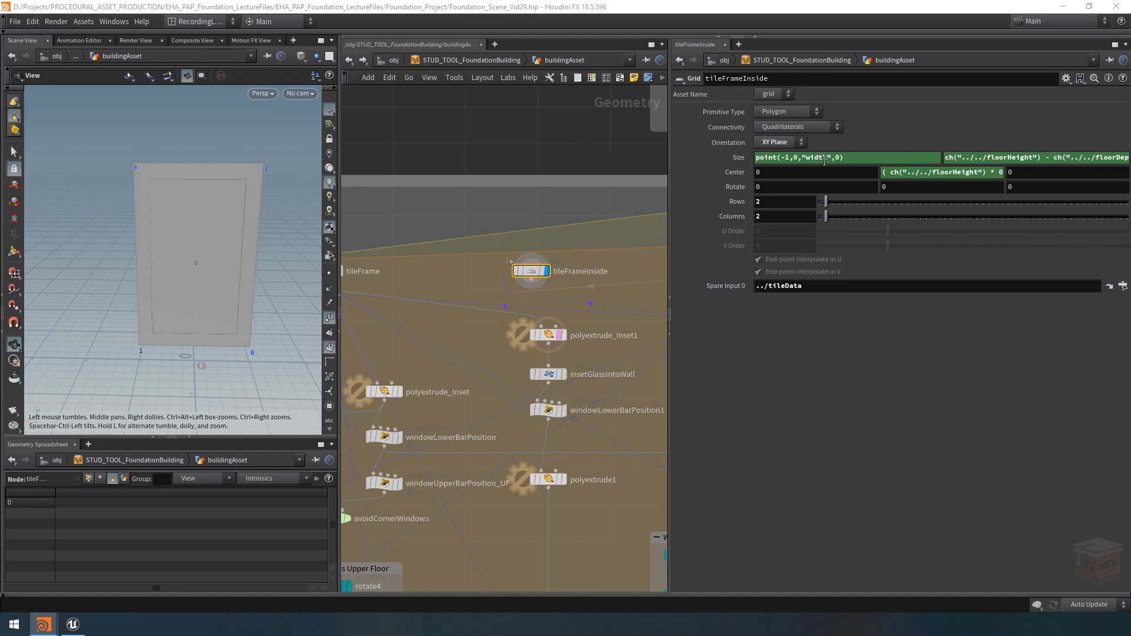
Step: Set the tileFrameInside grid's width expression to point(-1,0,"width",0) - ch("../../frameThickness") * 2
left_click(865, 160)
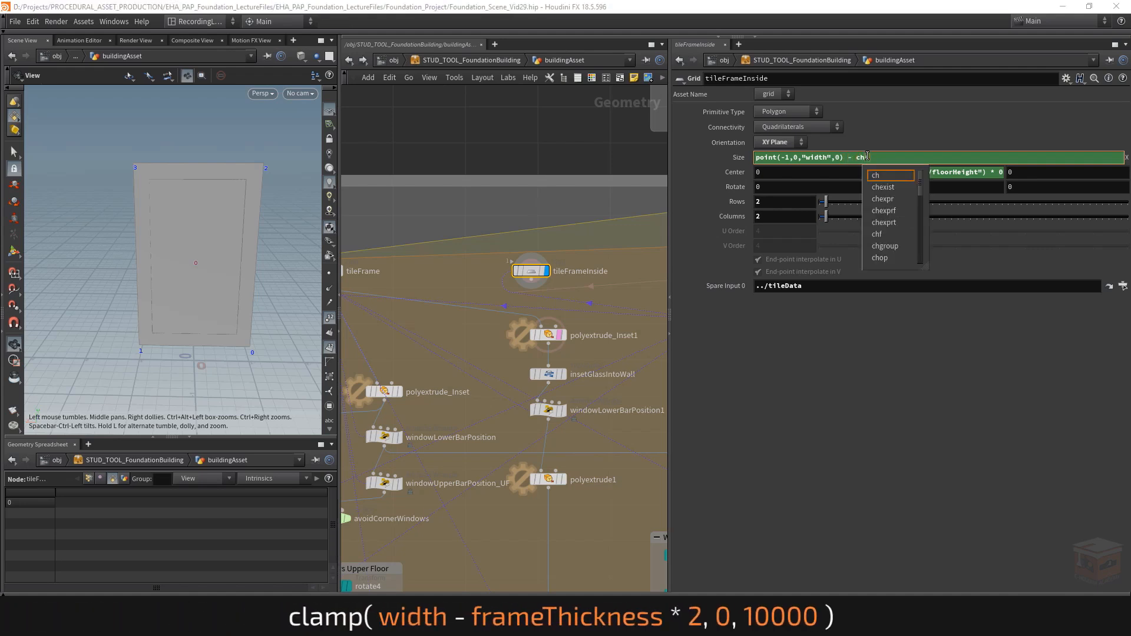
type("()\"\"")
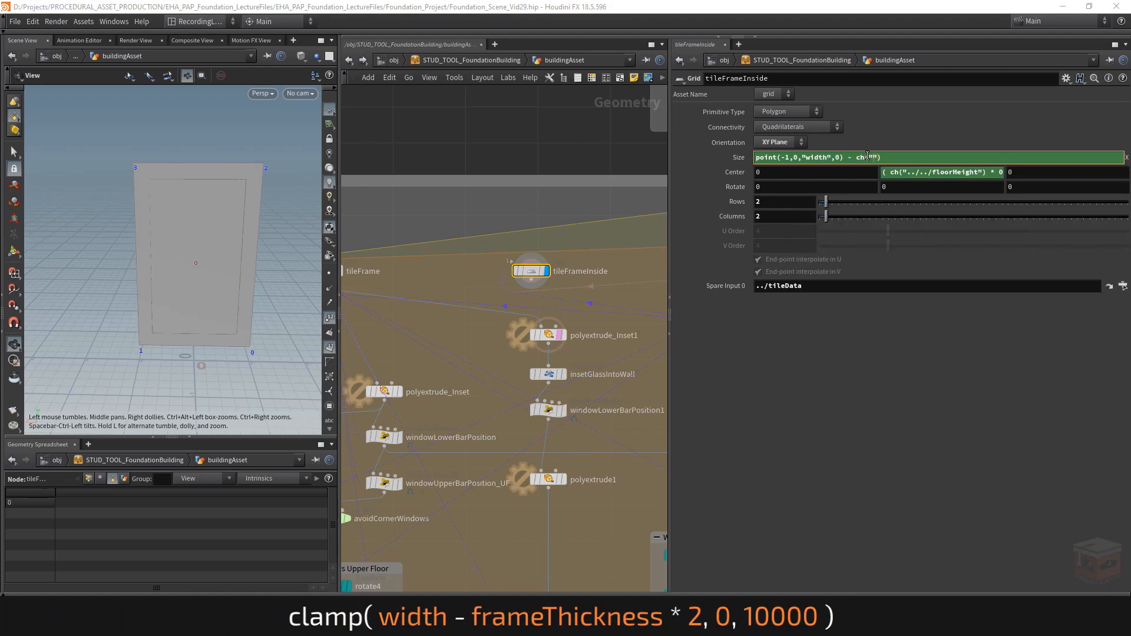
type("../../frame")
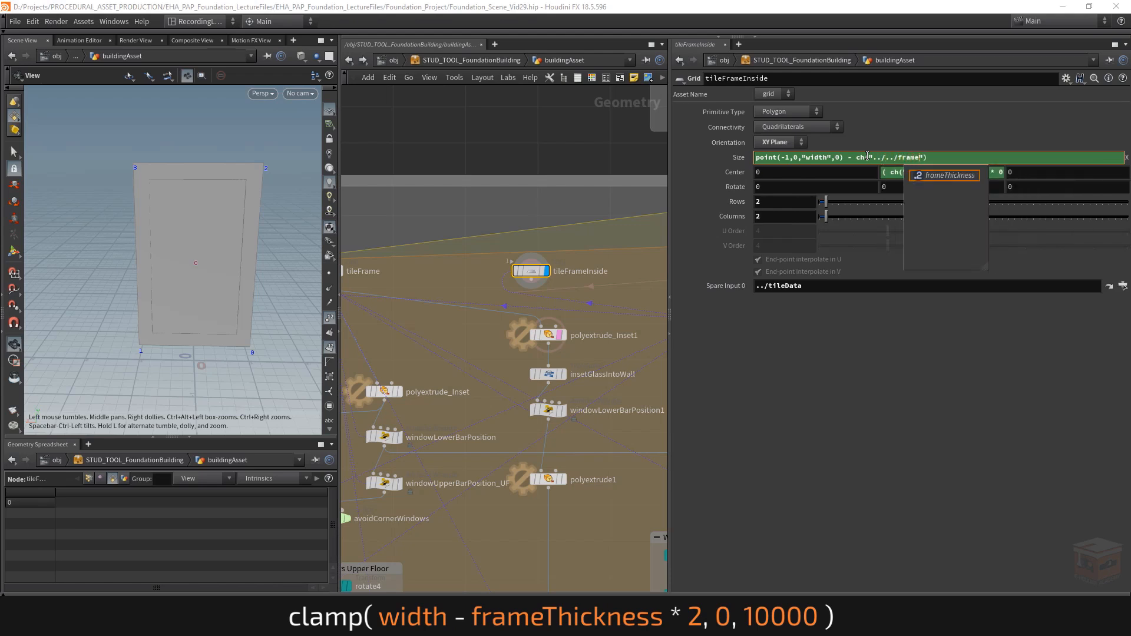
key("Tab")
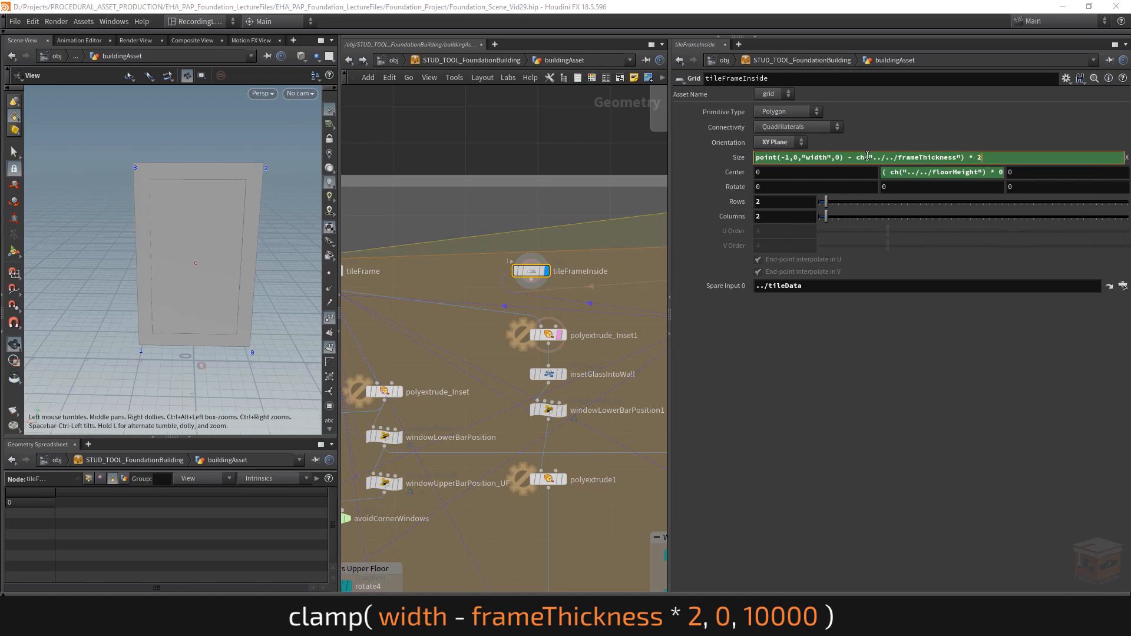
key("Return")
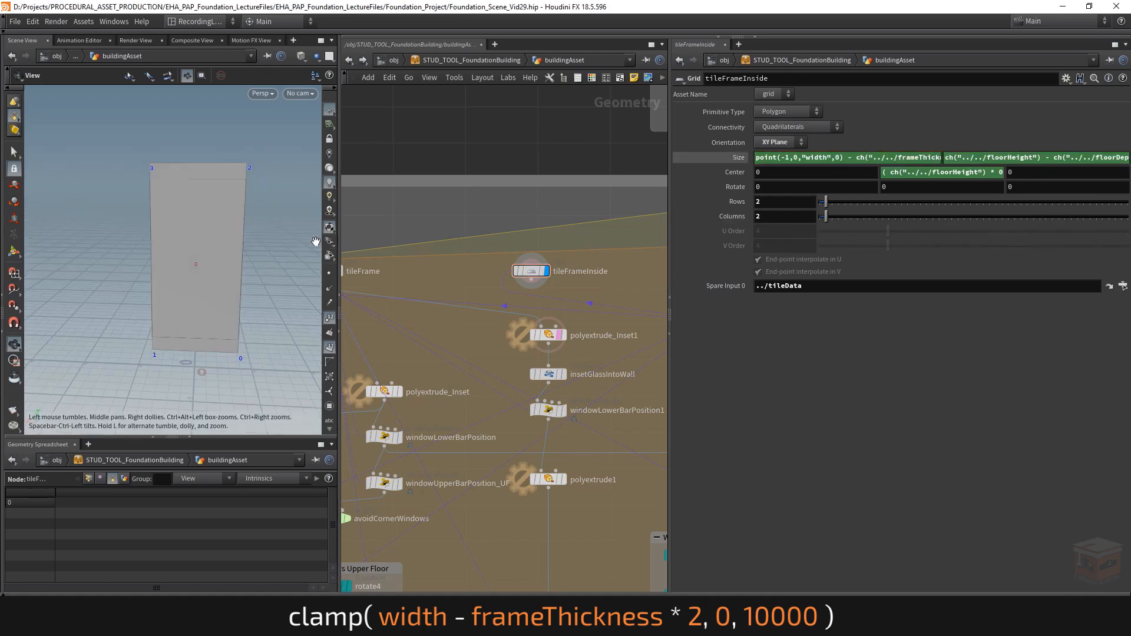
Step: Try a multiplier of 20 for frameThickness in the grid's width expression and inspect the tile-width term
left_click(894, 159)
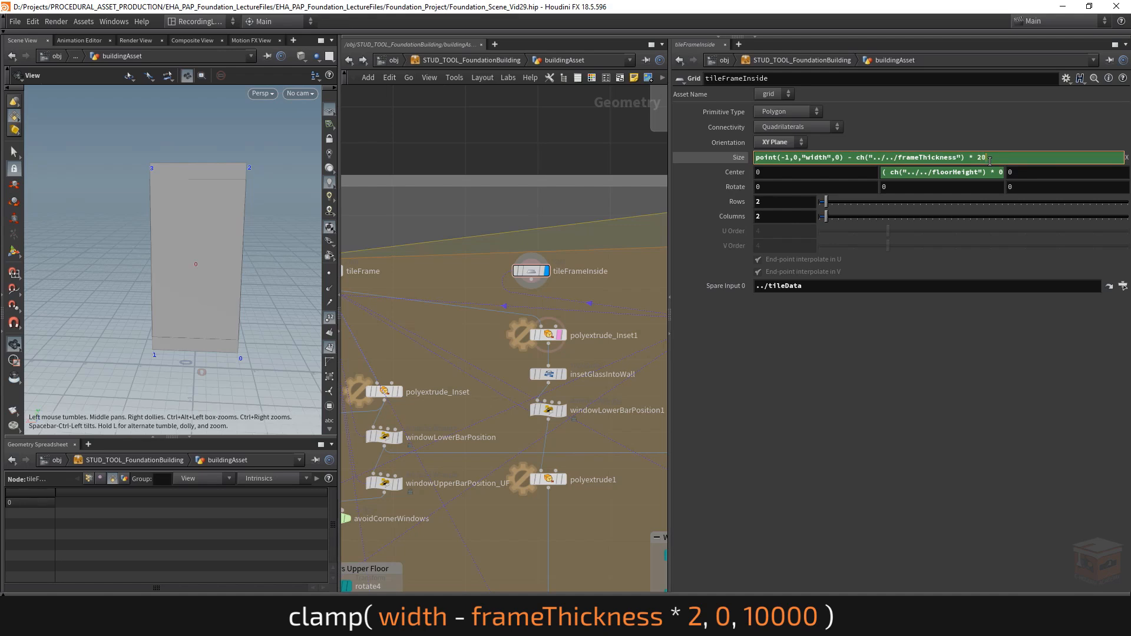
type("0")
key("Return")
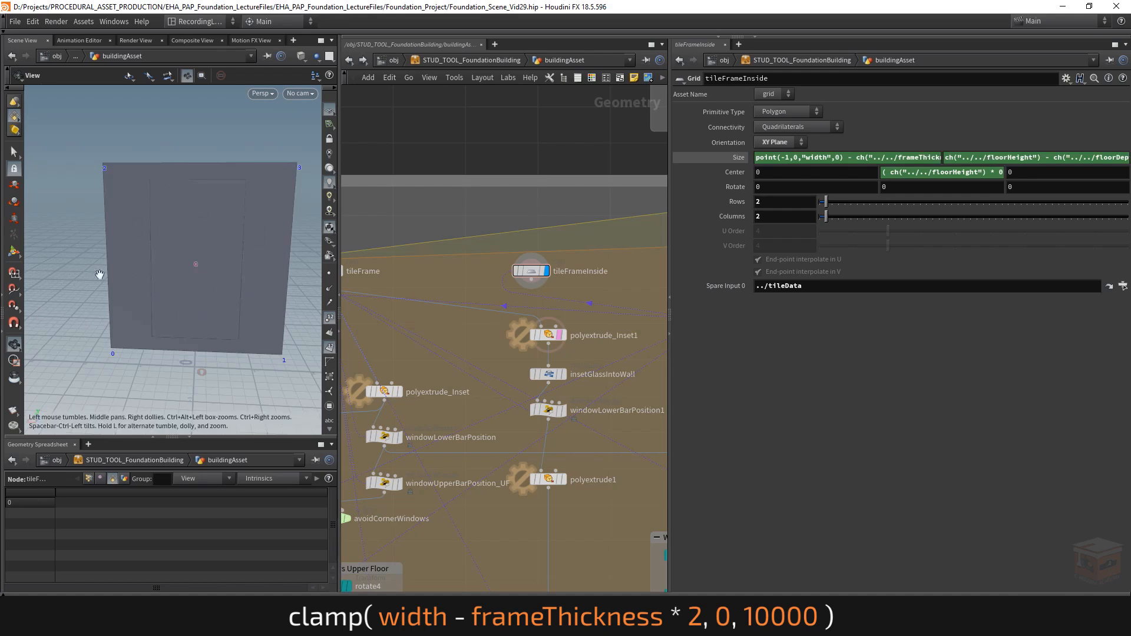
left_click(909, 157)
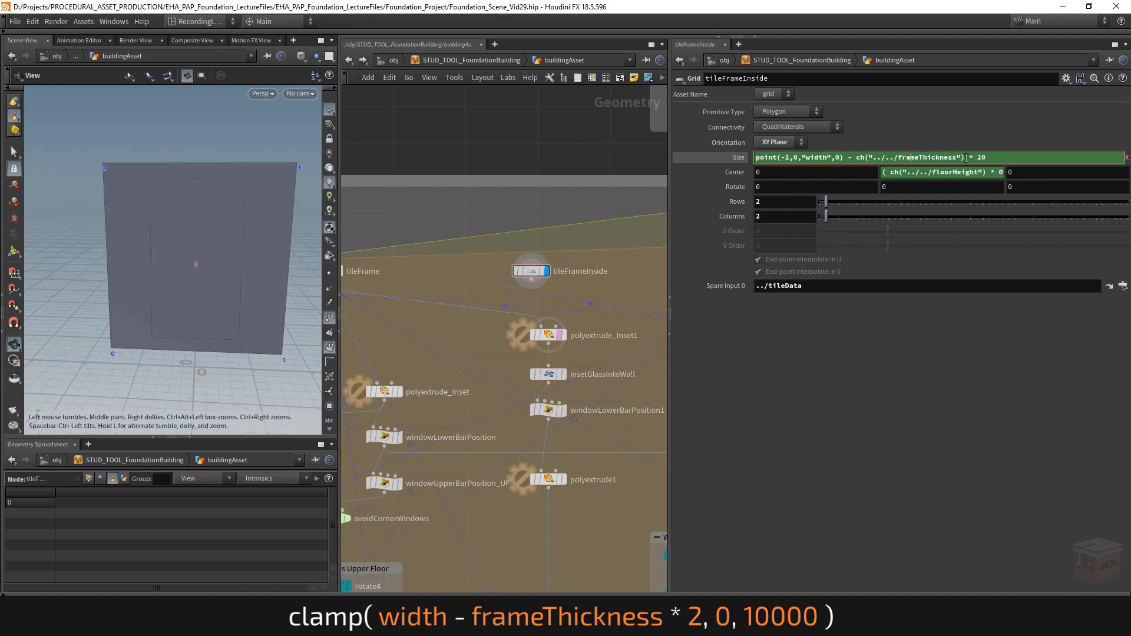
left_click(845, 157)
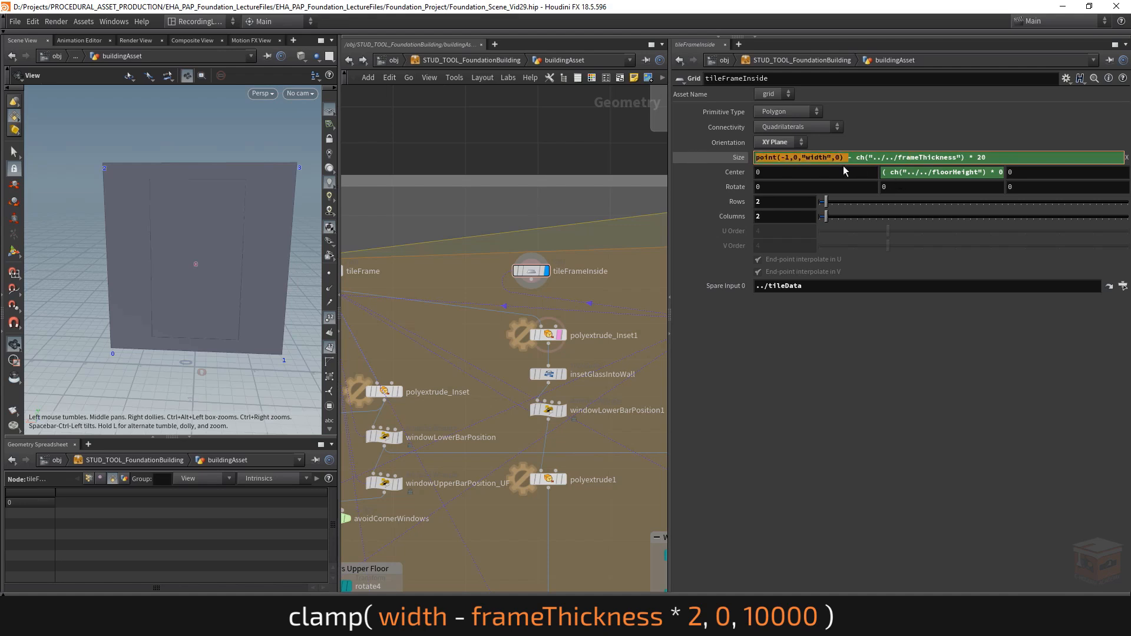
left_click(997, 152)
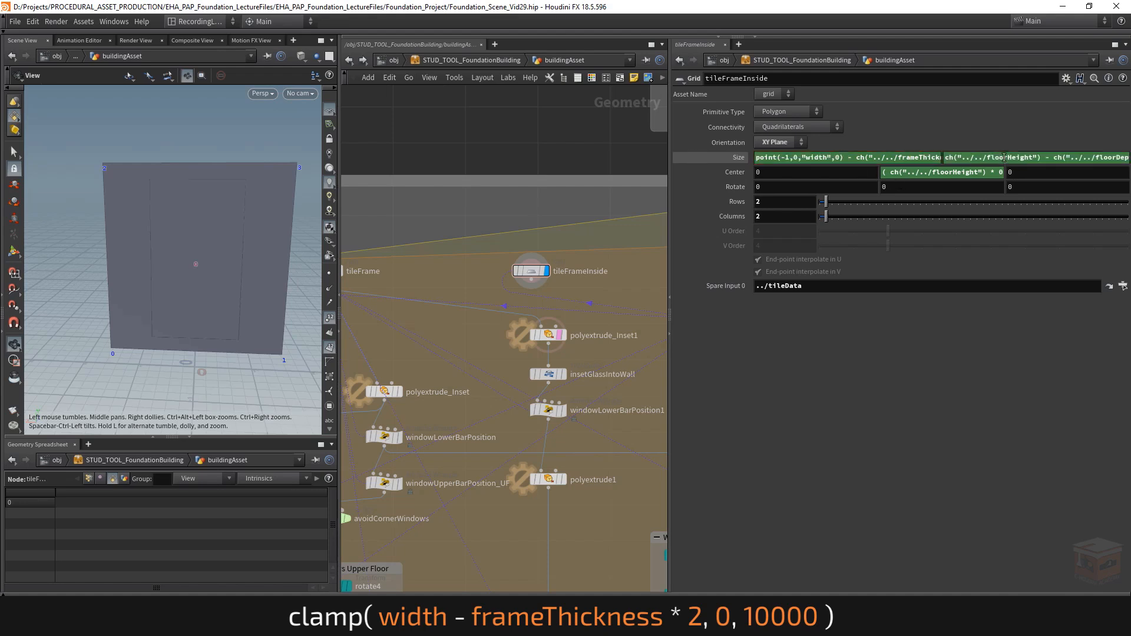
Step: Set the grid's width expression to clamp( point(-1,0,"width",0) - ch("../../frameThickness") * 2 , 0, 10000 ) and review its width term
left_click(895, 158)
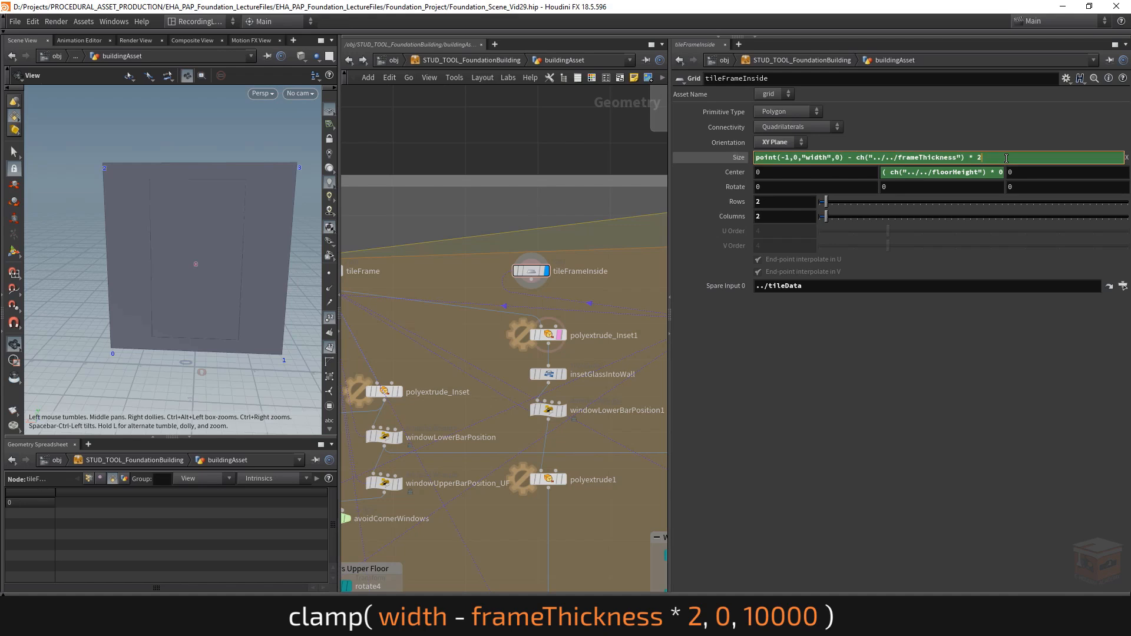
key("Home")
type("clamp(")
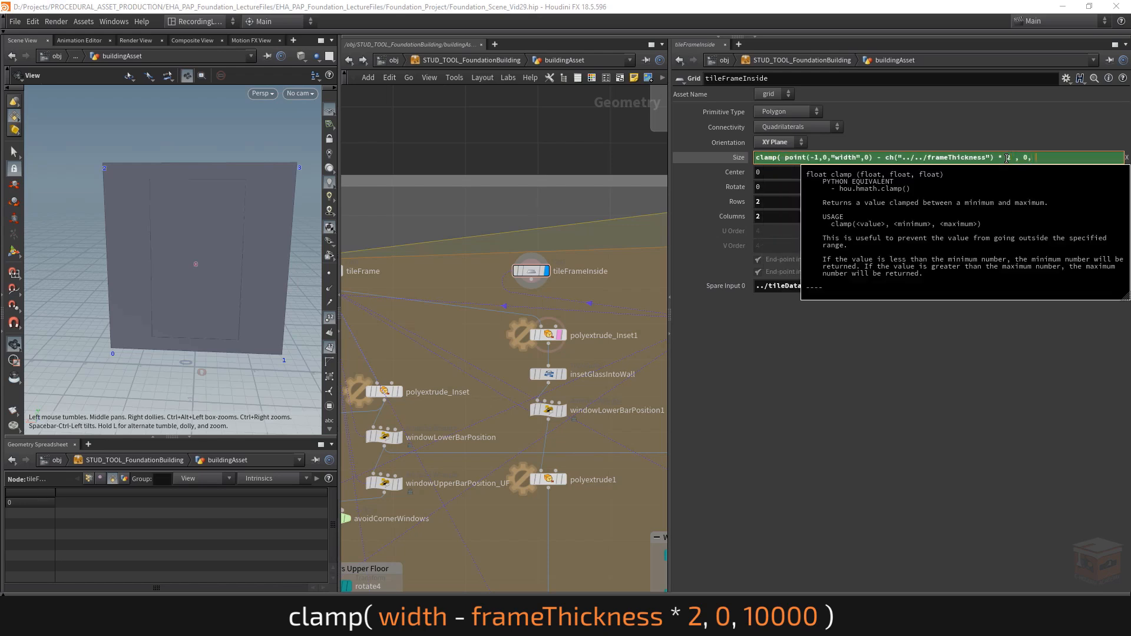
type(" 10000")
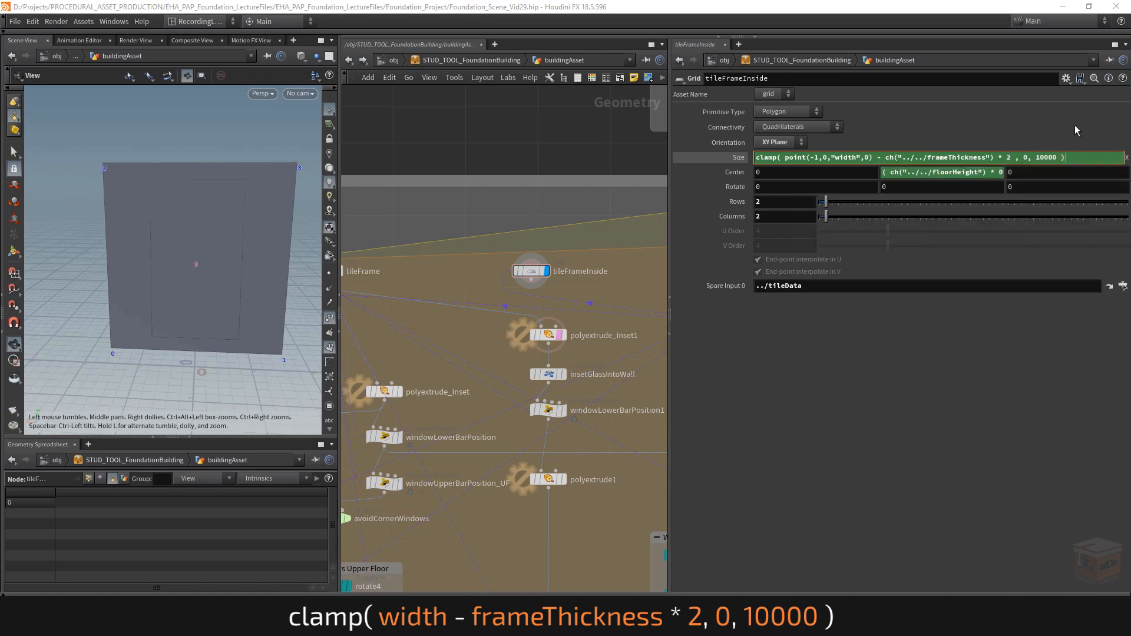
key("Return")
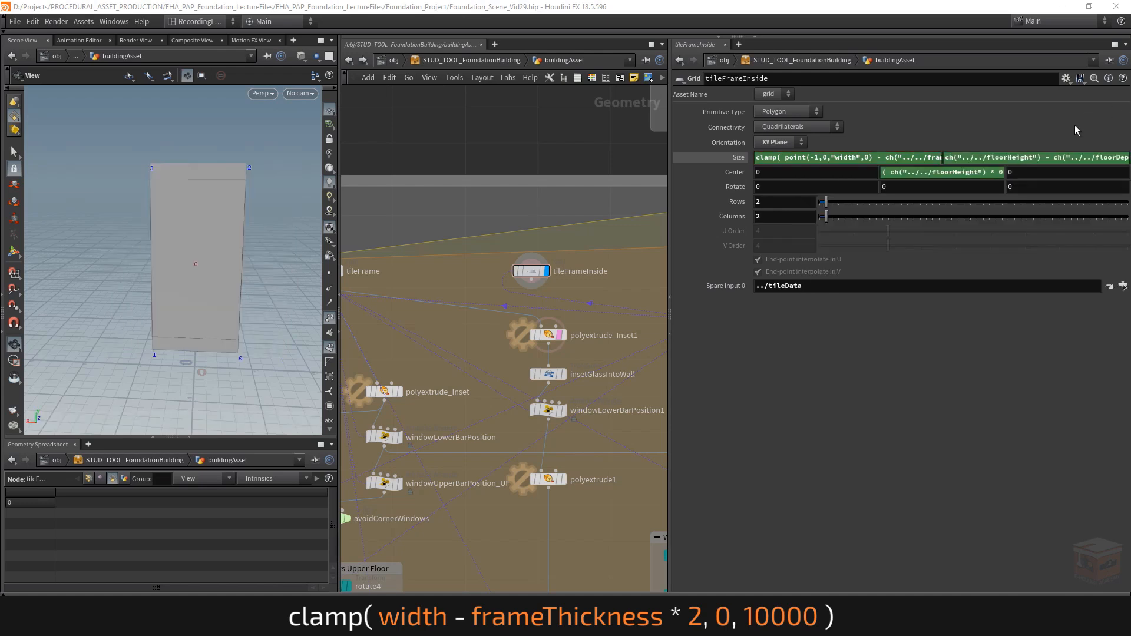
left_click(905, 157)
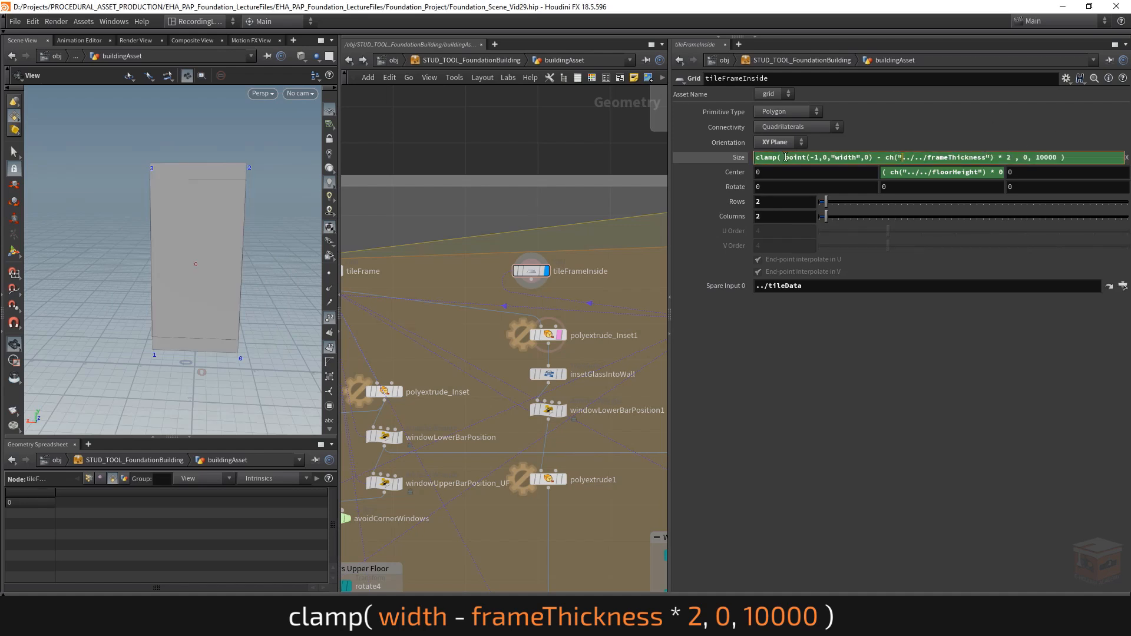
left_click_drag(785, 157, 872, 157)
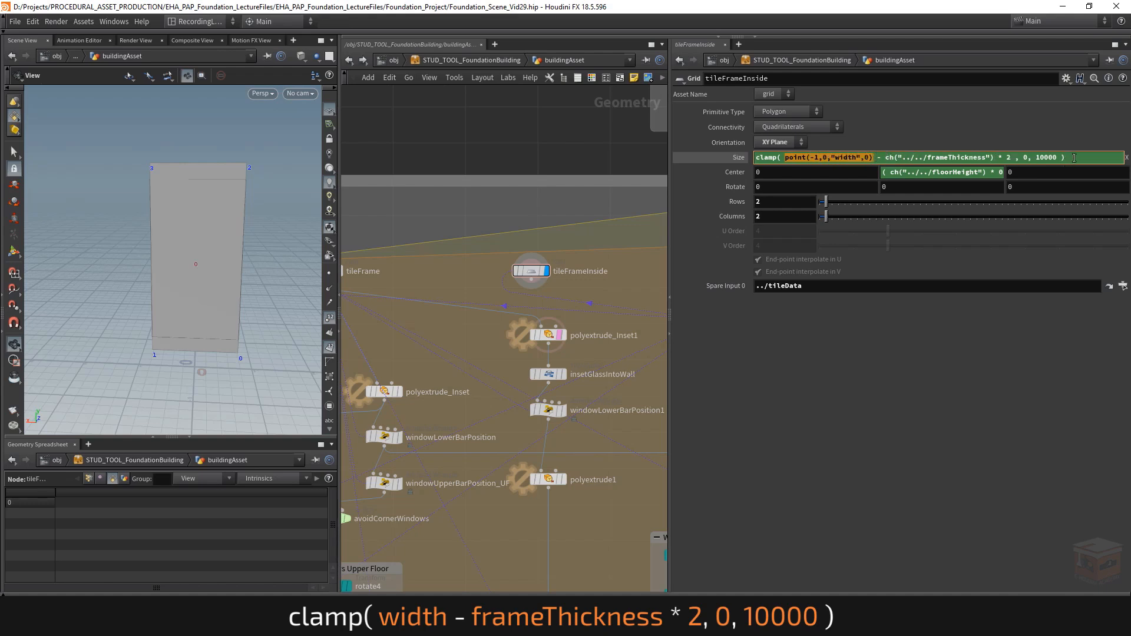
Step: Copy the ending - ch("../../frameThickness") * 2 , 0, 10000 ) from tileFrameInside's grid width expression
left_click_drag(1074, 158, 682, 147)
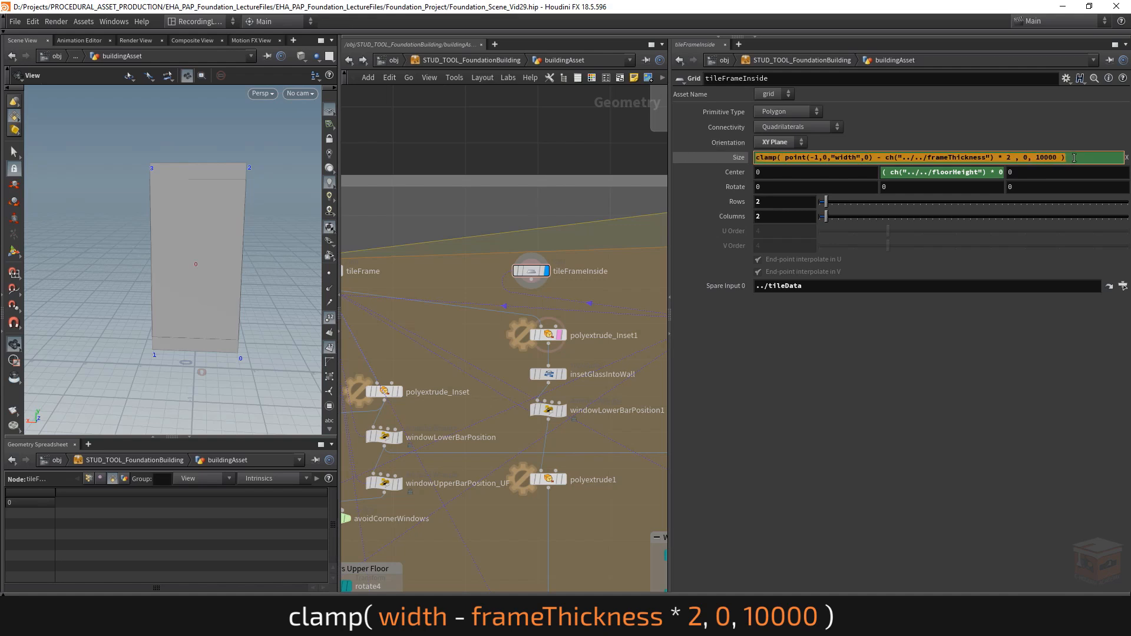
left_click(975, 112)
left_click(994, 158)
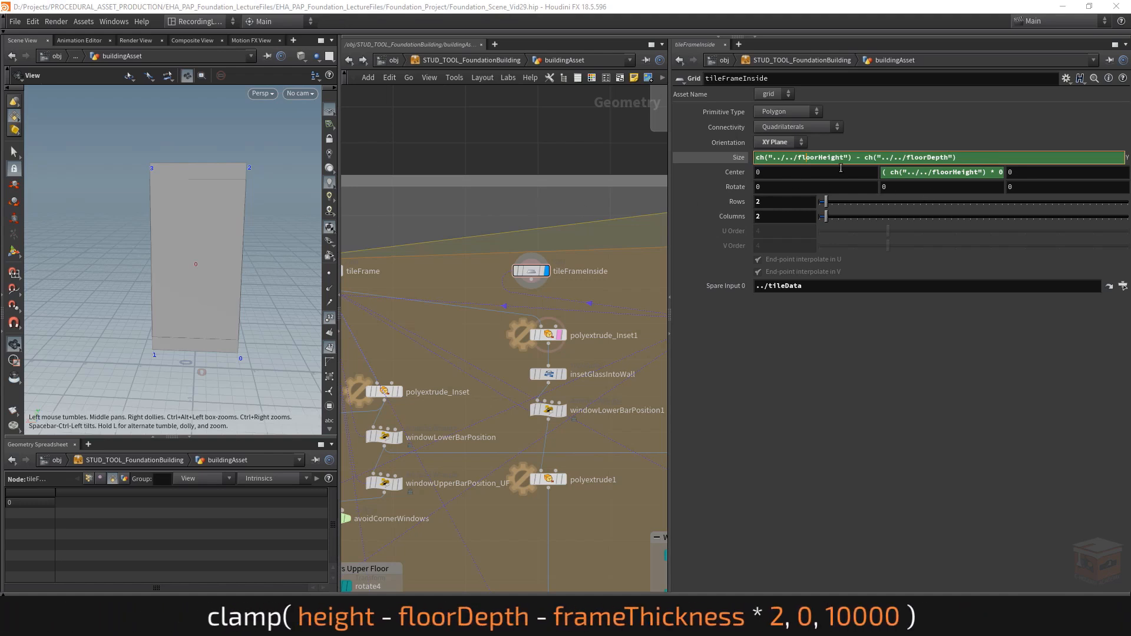
left_click(910, 130)
left_click(871, 158)
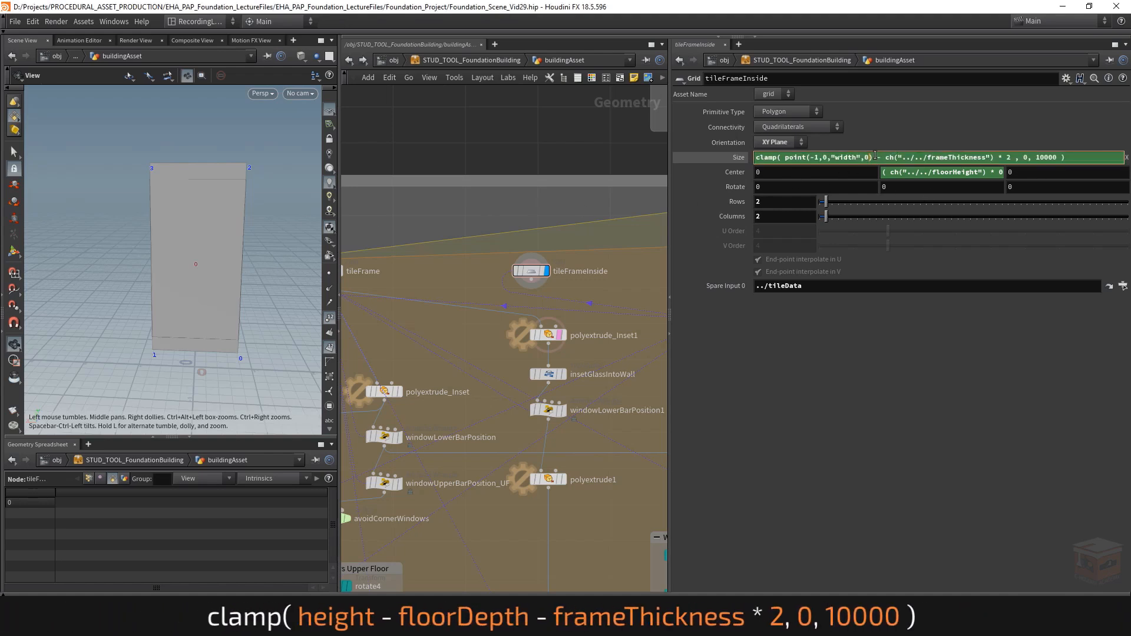
left_click_drag(874, 156, 1084, 159)
key("ctrl+c")
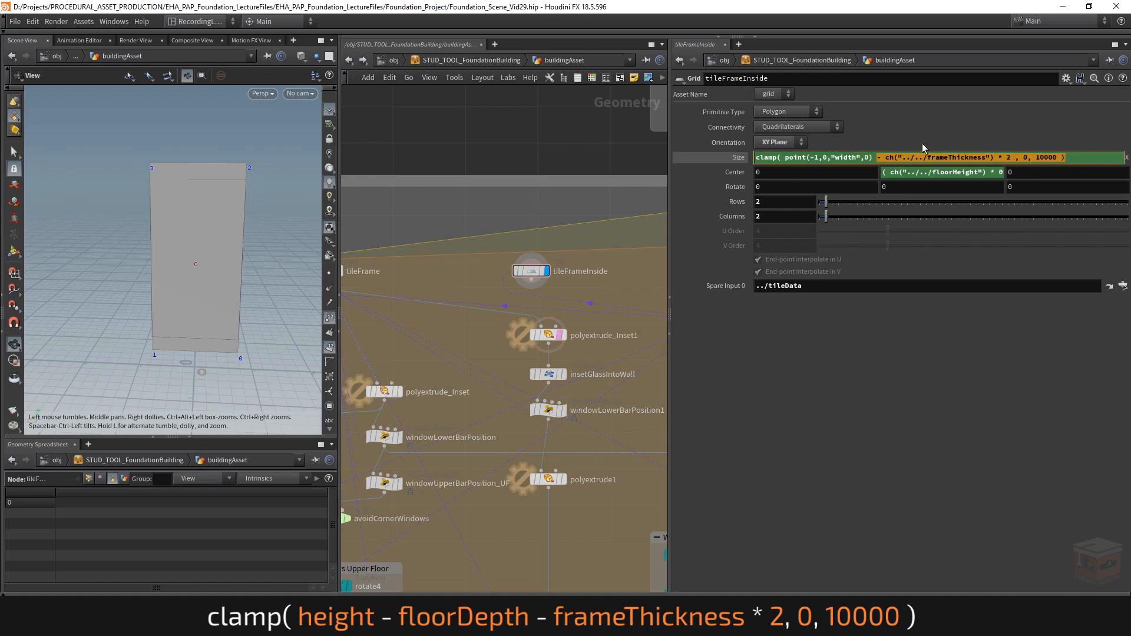
left_click(901, 437)
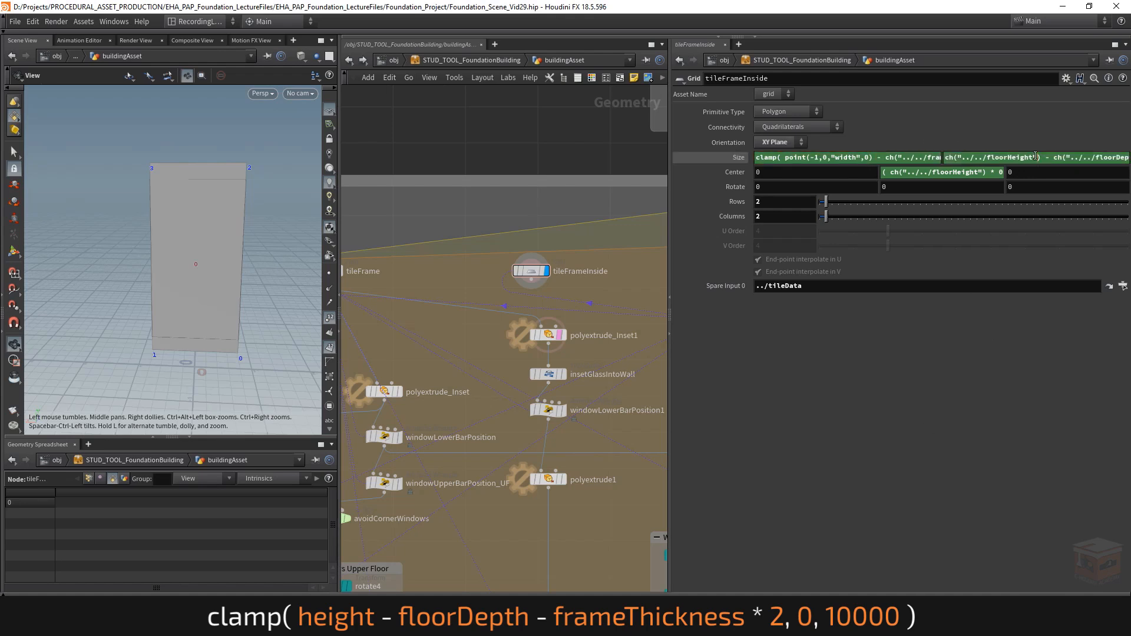
Step: Set tileFrameInside's height expression to clamp( ch("../../floorHeight") - ch("../../floorDepth") - ch("../../frameThickness") * 2 , 0, 10000 )
left_click(1035, 156)
key("ctrl+v")
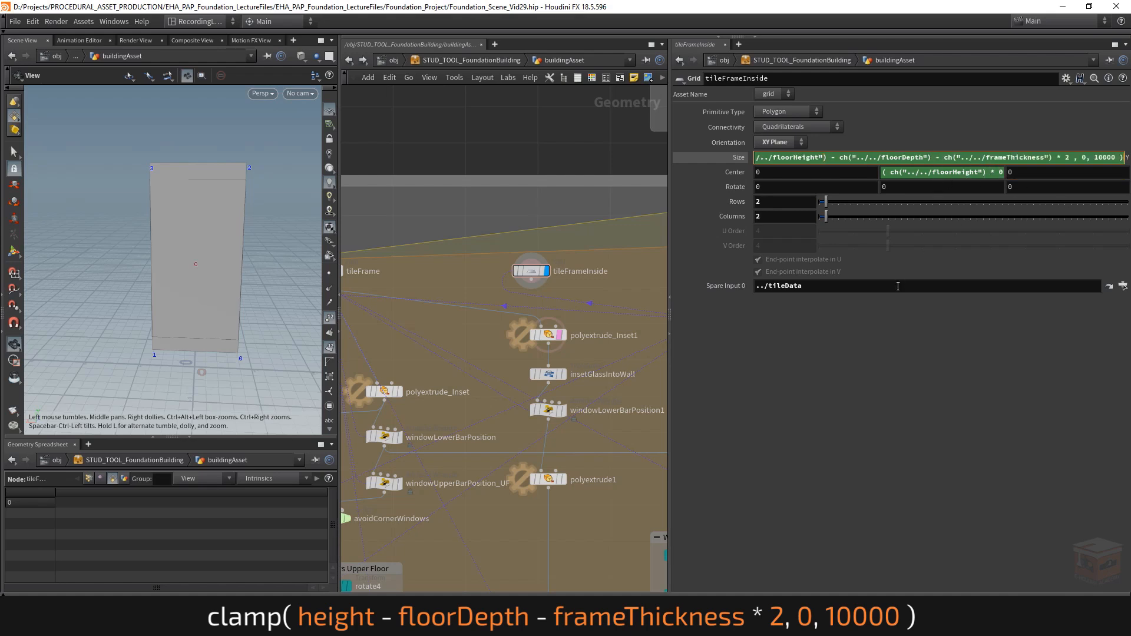
key("Home")
type("clamp")
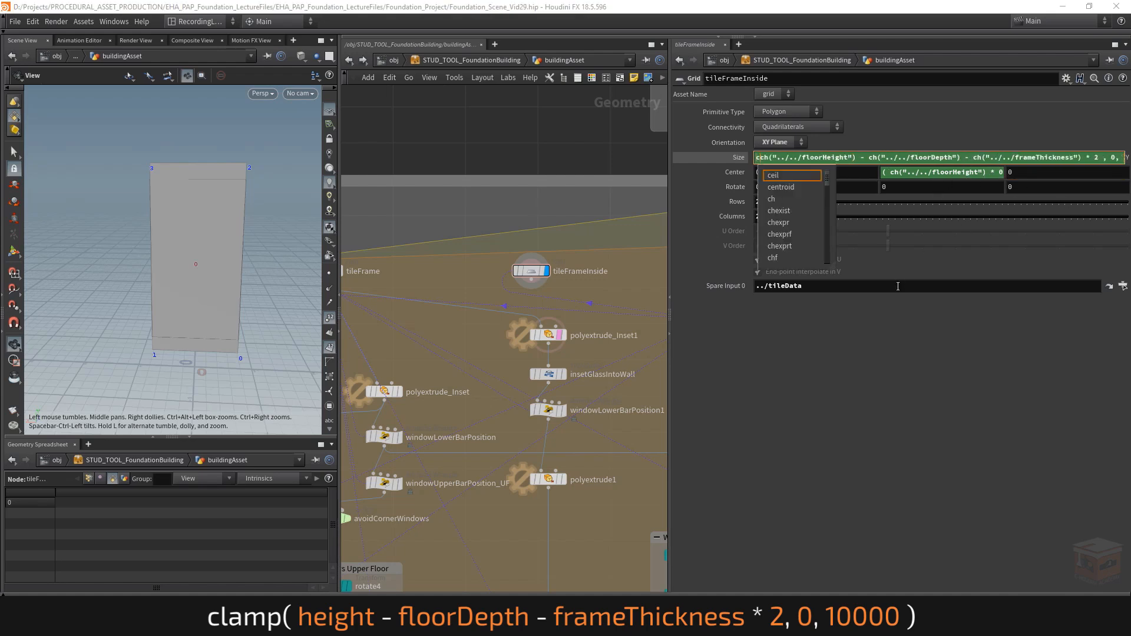
type("(")
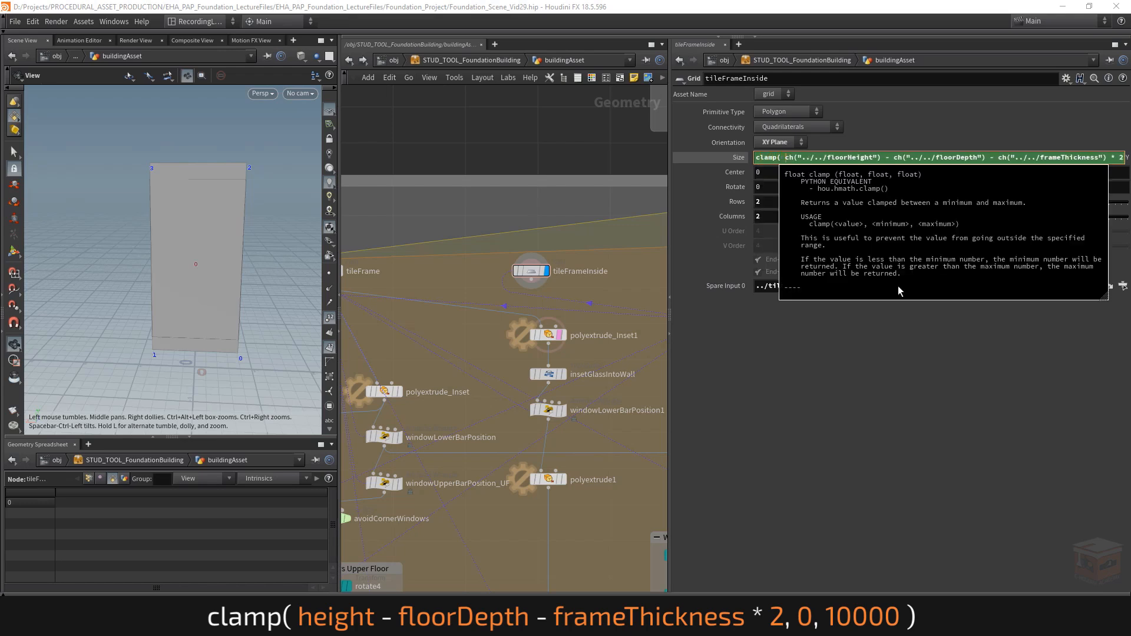
left_click(860, 461)
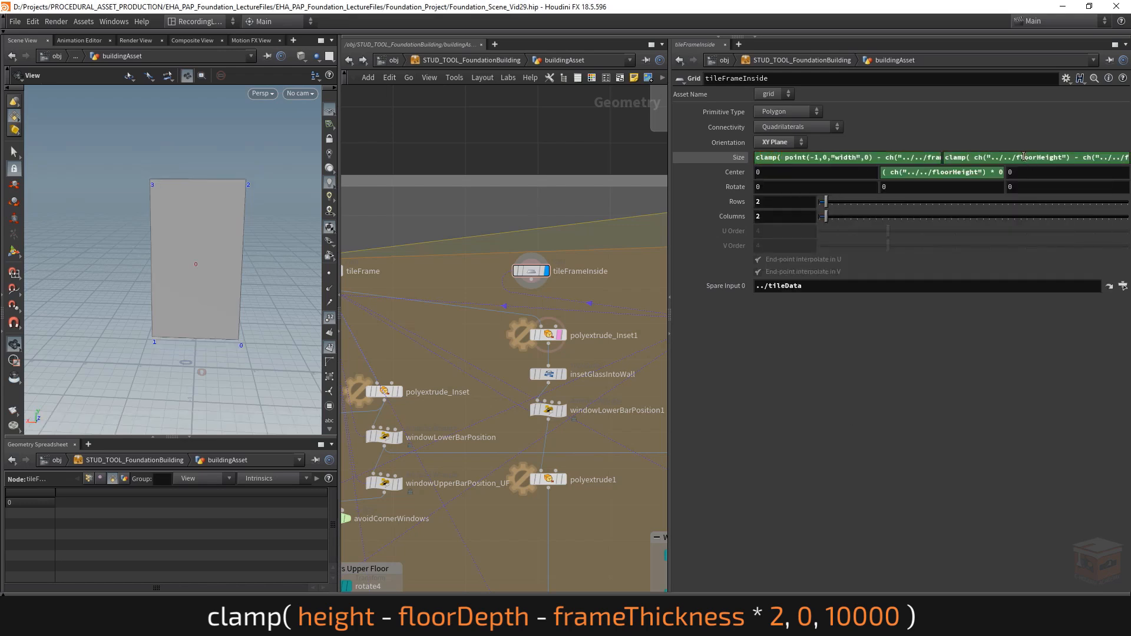
Step: Review tileFrameInside's full height expression in a widened expression editor, then close the editor
key("alt+e")
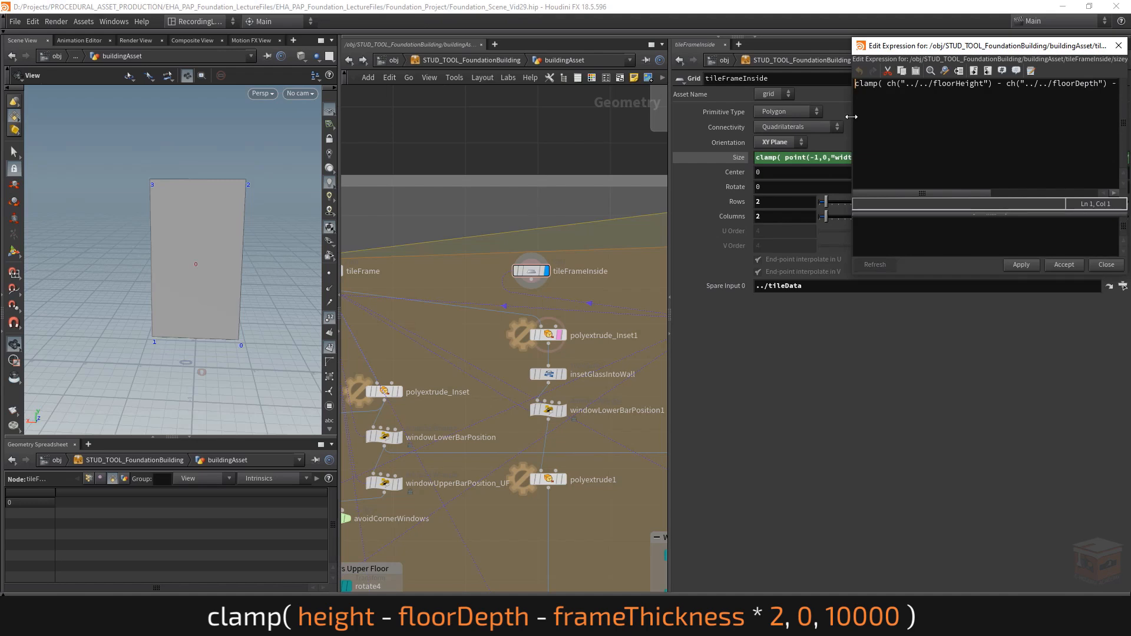
left_click_drag(852, 117, 274, 143)
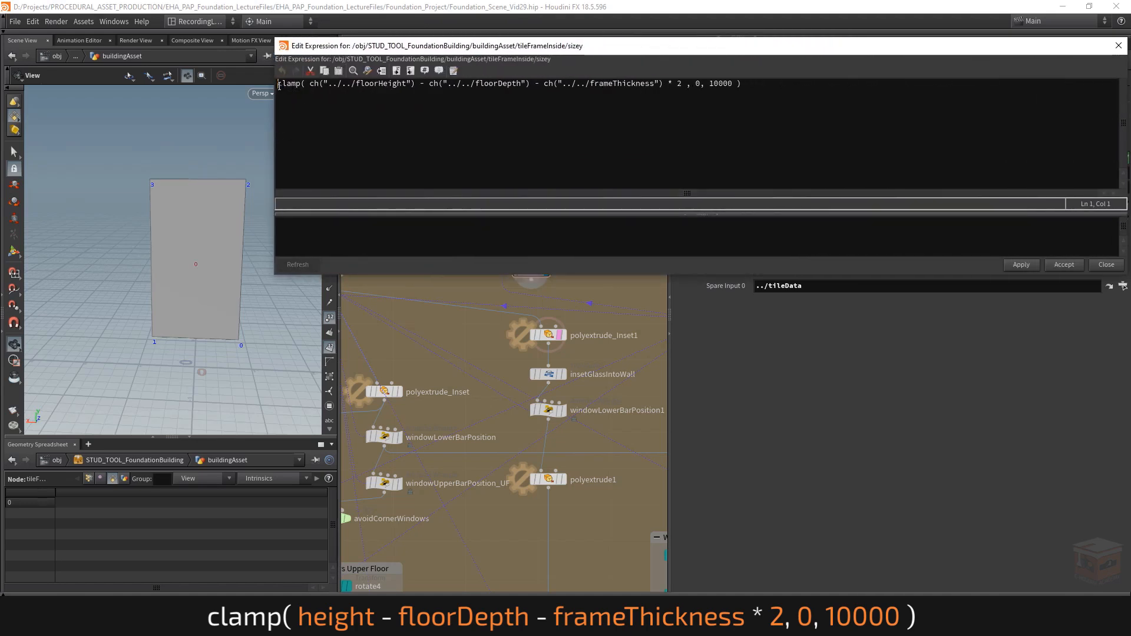
left_click_drag(278, 85, 799, 96)
left_click(801, 88)
left_click(1079, 266)
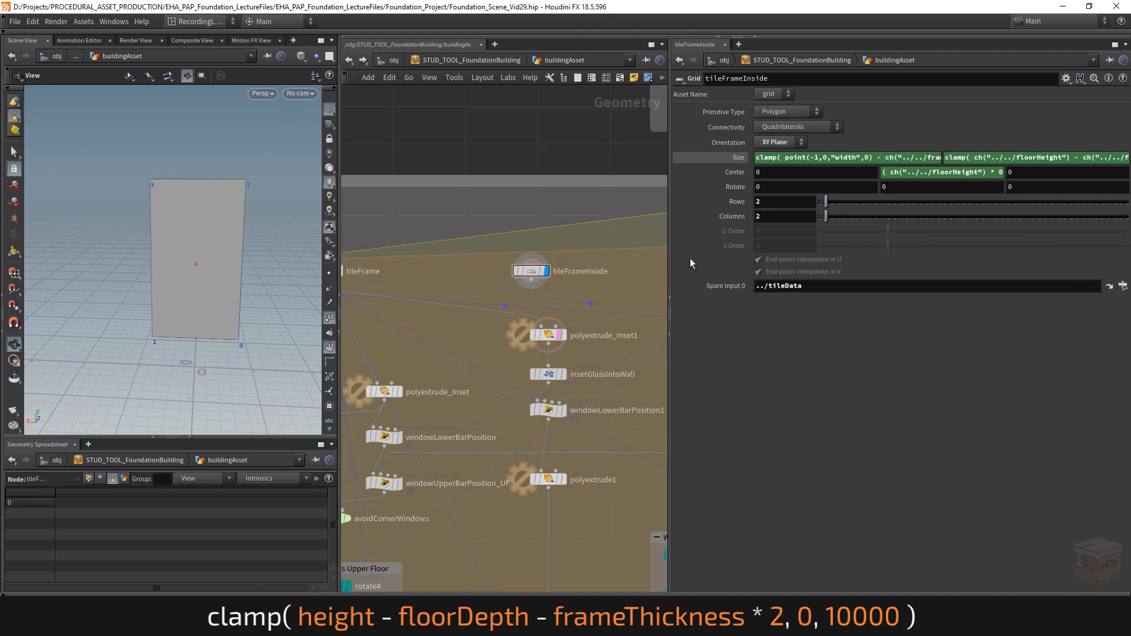
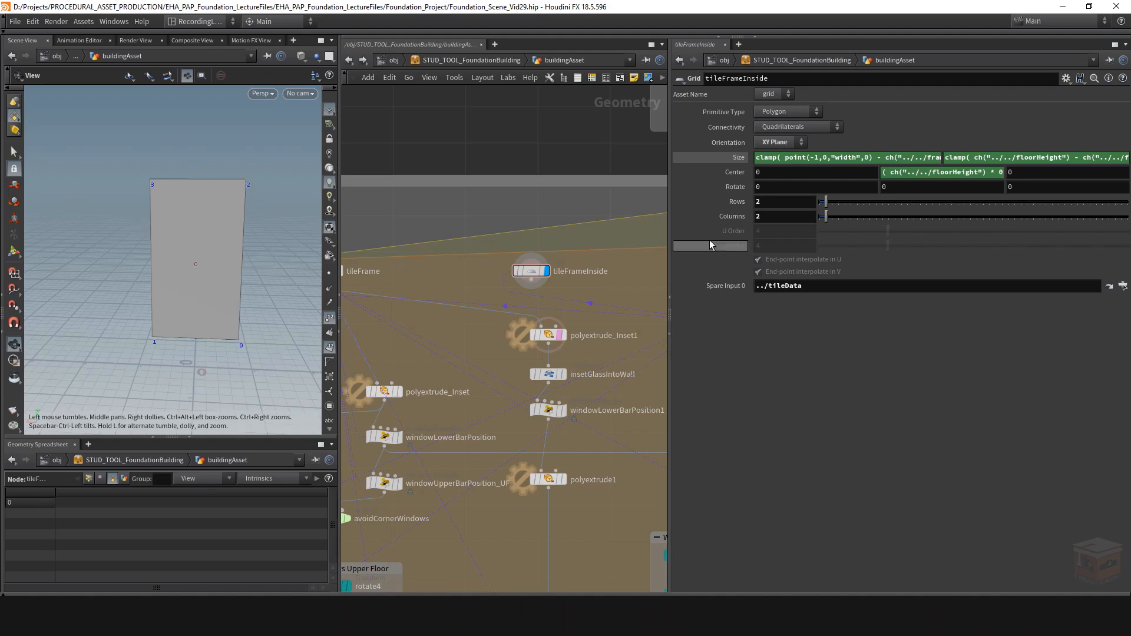
Step: Move polyextrude_Inset1 aside and wire tileFrameInside into insetGlassIntoWall in its place
middle_click_drag(611, 287, 564, 265)
scroll(581, 270, "down", 3)
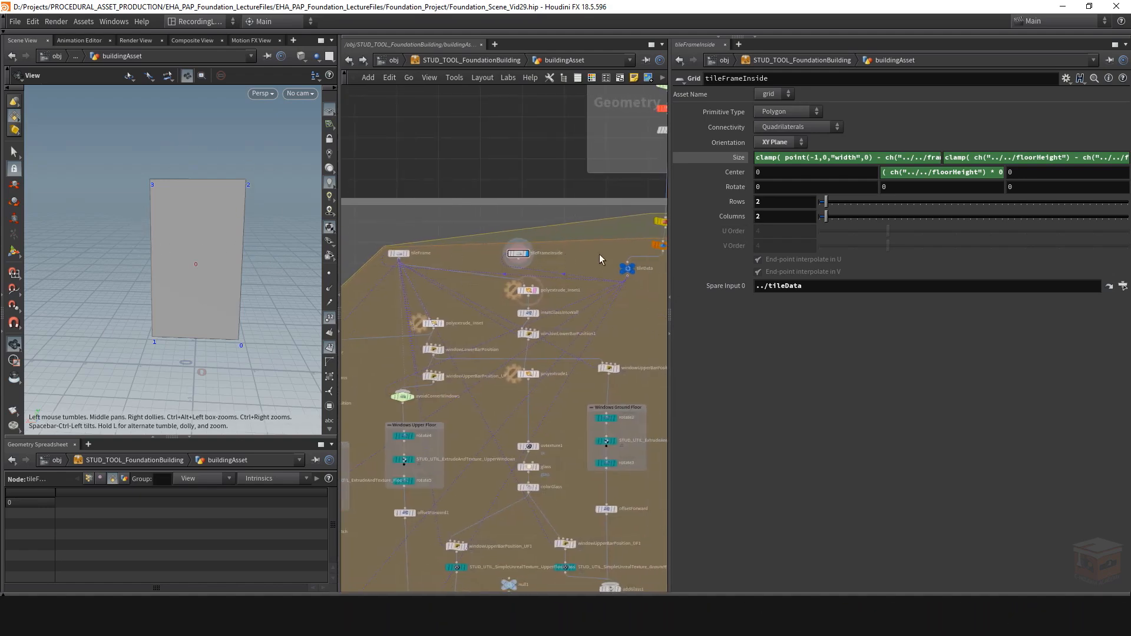
scroll(503, 253, "up", 3)
left_click_drag(547, 319, 635, 285)
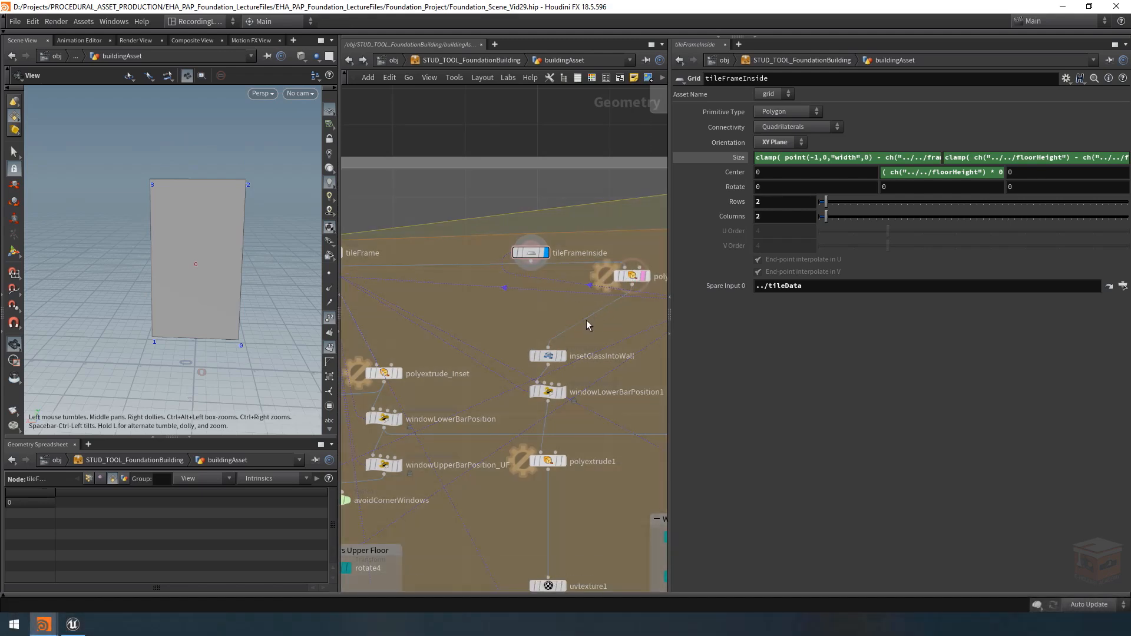
left_click_drag(586, 319, 512, 265)
scroll(560, 301, "down", 3)
Step: Delete polyextrude_Inset1 and move tileFrameInside up to about the same height as tileFrame
left_click(601, 287)
scroll(594, 285, "up", 3)
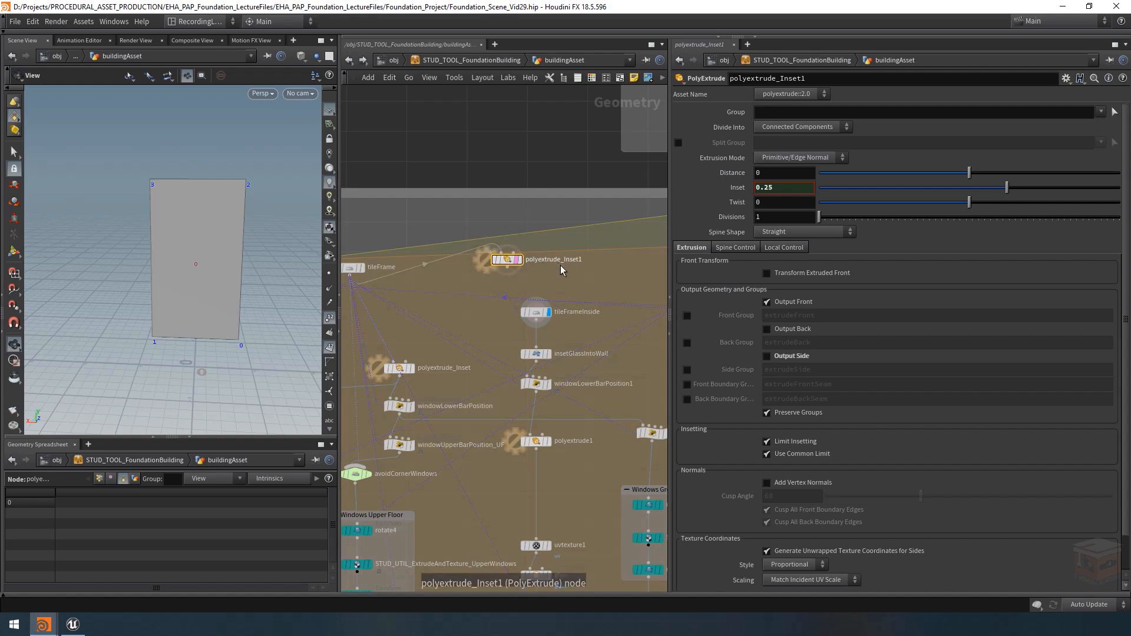
key("Delete")
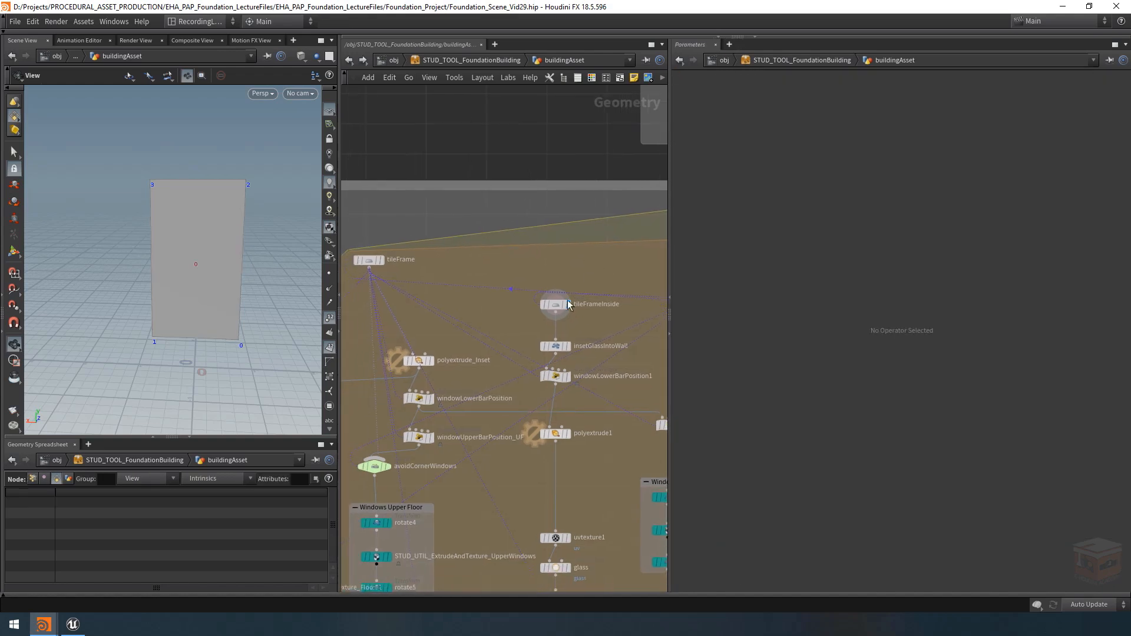
left_click_drag(553, 302, 554, 265)
middle_click_drag(515, 286, 543, 277)
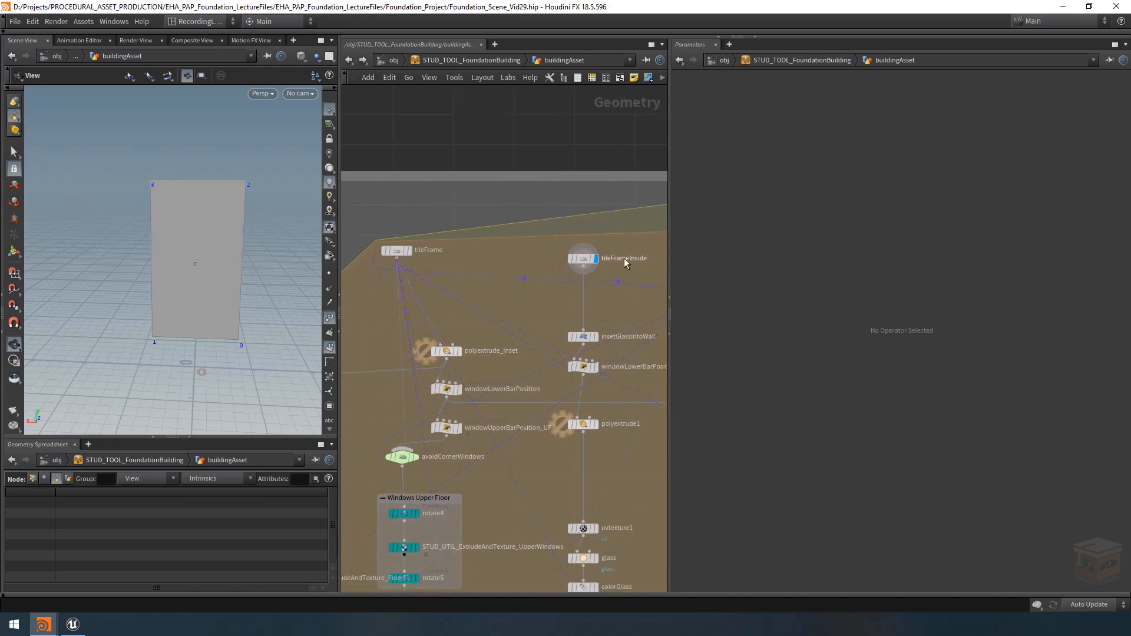
middle_click_drag(475, 315, 500, 303)
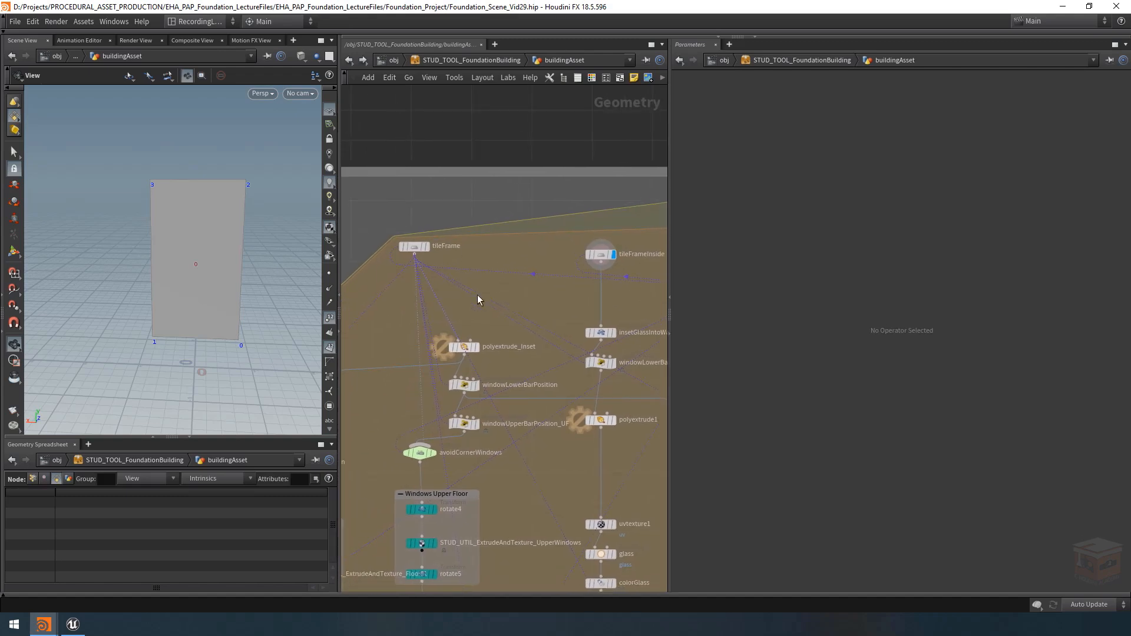
Step: Display polyextrude_Inset and examine its settings and the frame geometry it produces
mouse_move(480, 352)
left_click(480, 333)
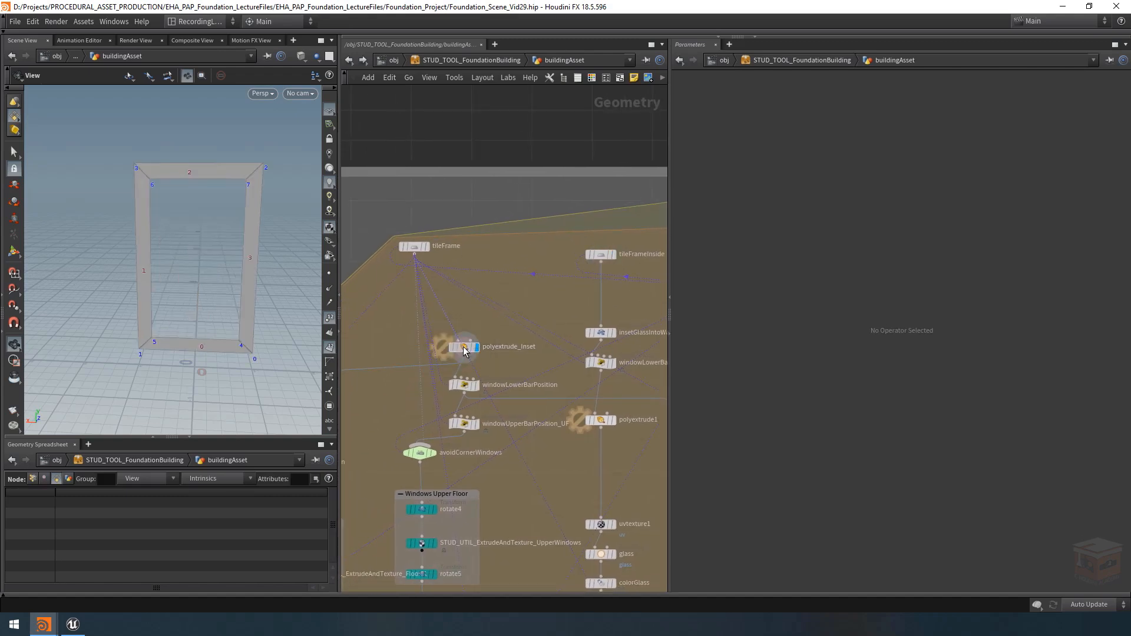
left_click(464, 347)
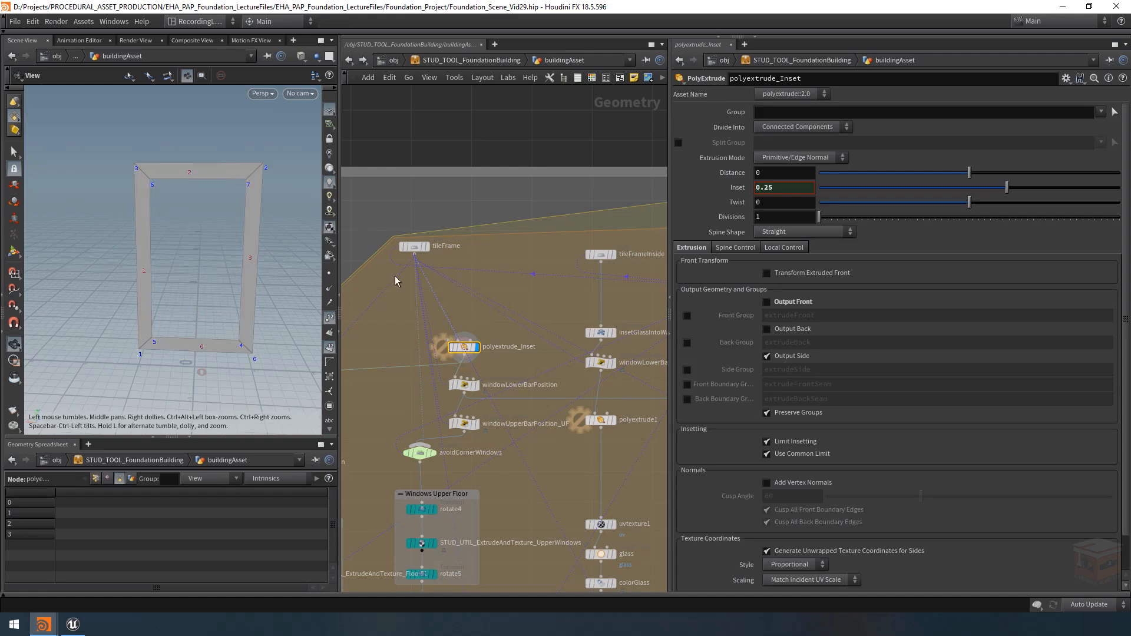
middle_click_drag(503, 299, 511, 298)
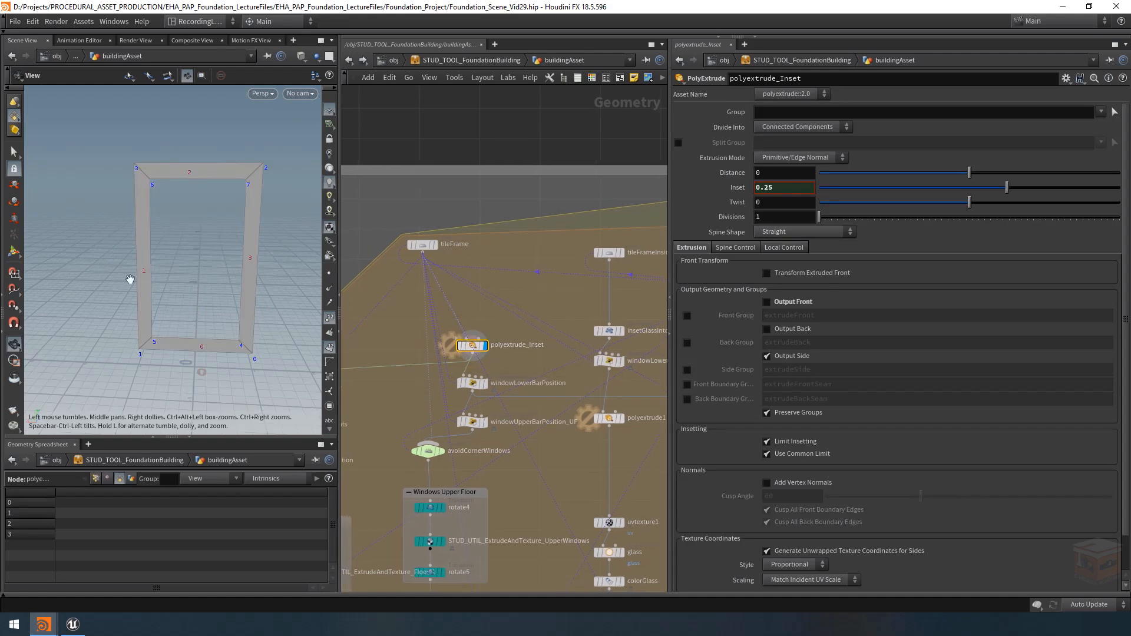
left_click_drag(247, 256, 221, 254)
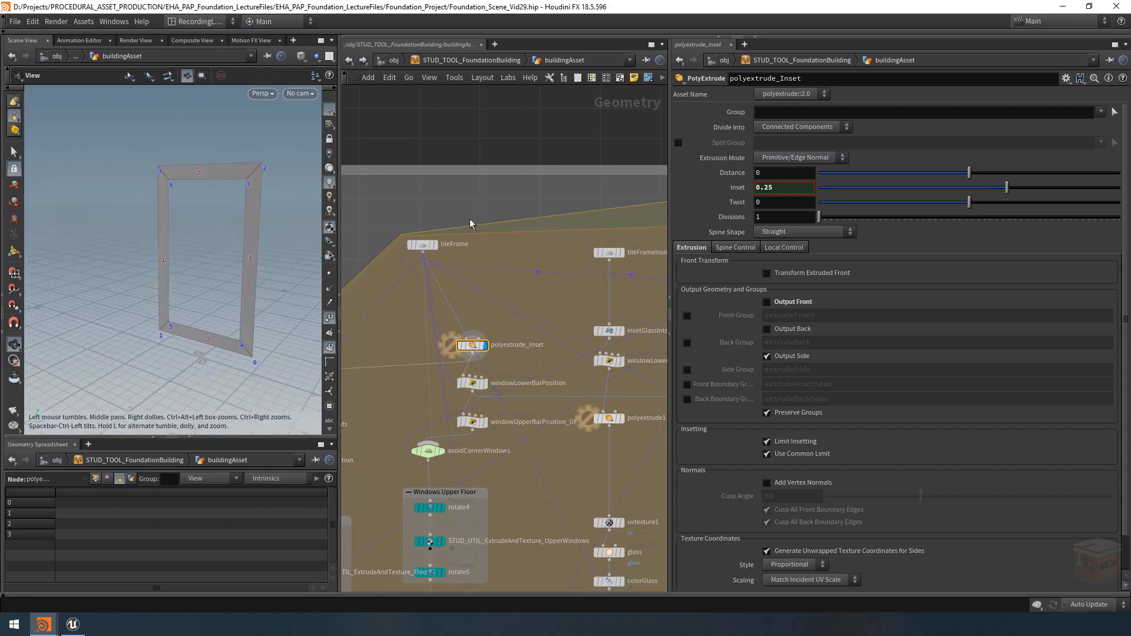
Step: Display tileFrame with tileFrameInside overlaid as the template and compare the two grids
left_click(435, 244)
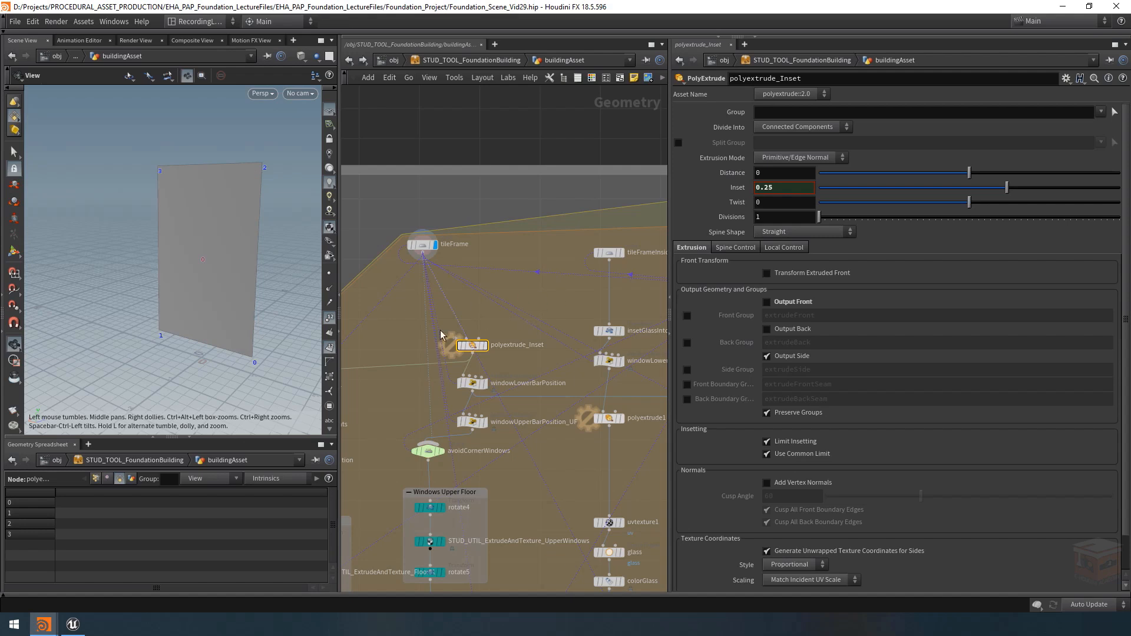
left_click(423, 246)
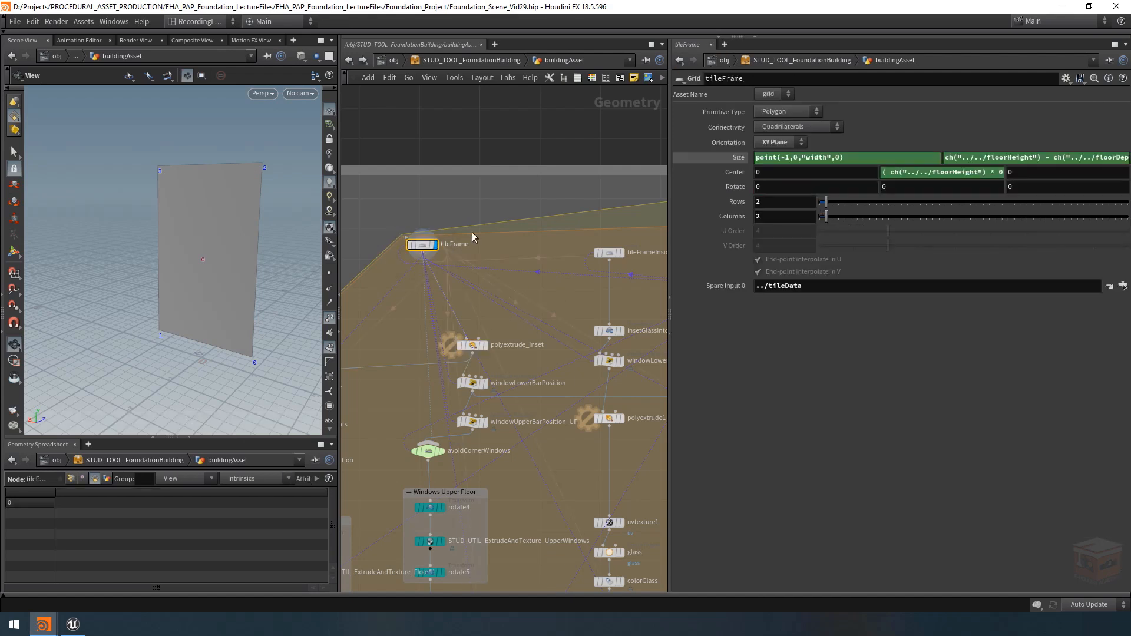
left_click(619, 253)
left_click_drag(279, 261, 266, 262)
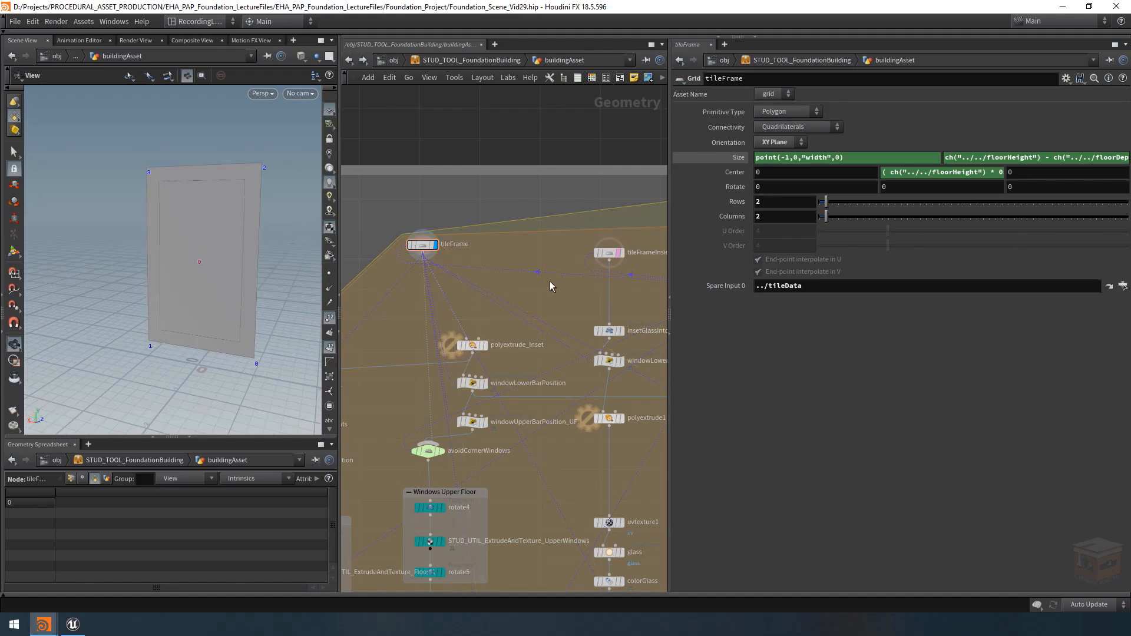
Step: Add a Merge node between the two grids, connect tileFrame and then tileFrameInside to it, and display the merged result
key("Tab")
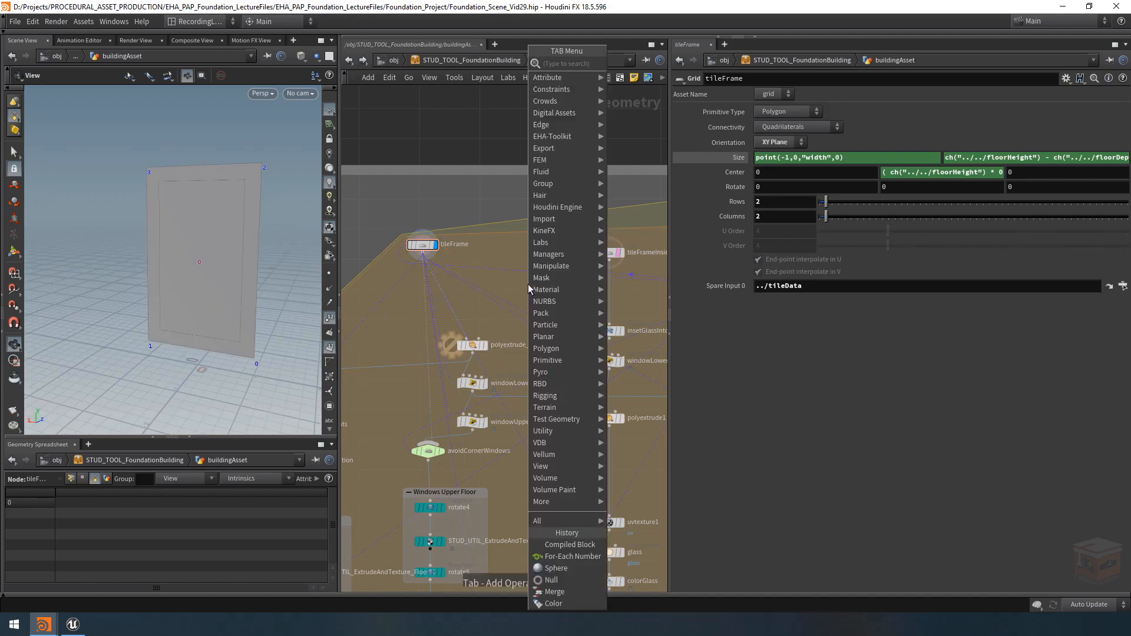
type("merge")
key("Return")
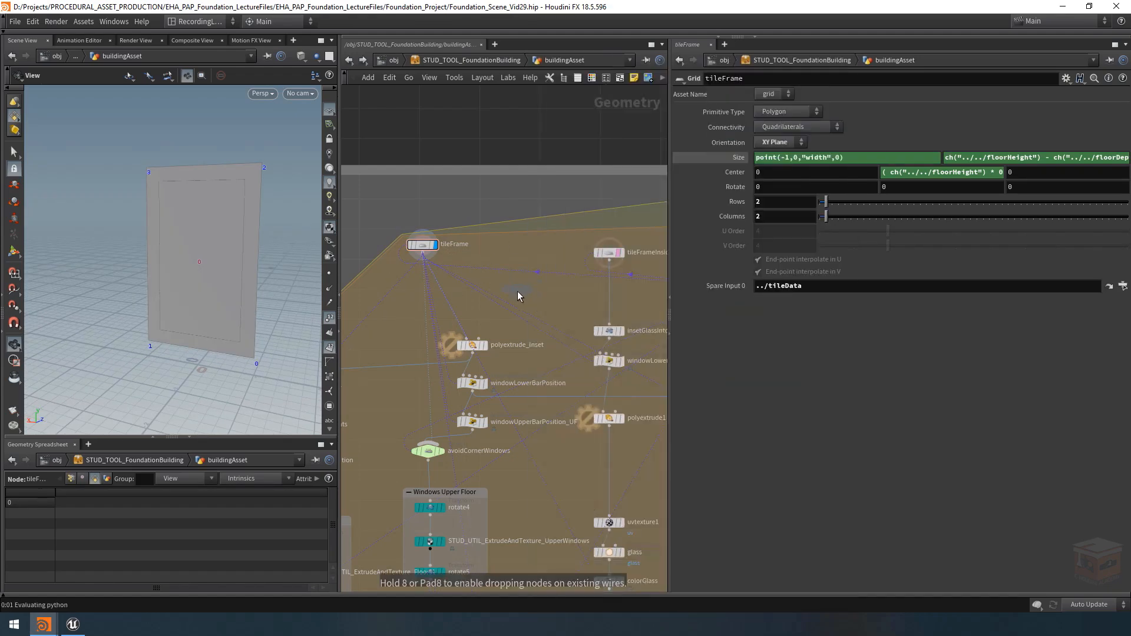
left_click(518, 288)
mouse_move(423, 254)
left_click_drag(423, 261, 519, 286)
left_click_drag(608, 261, 524, 291)
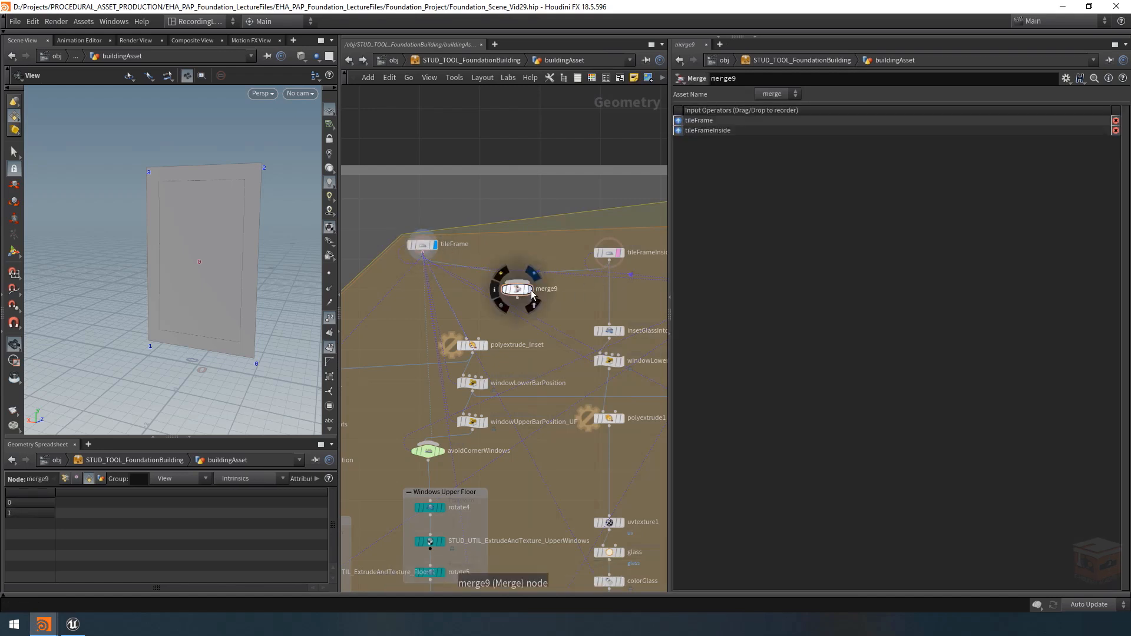
left_click(529, 289)
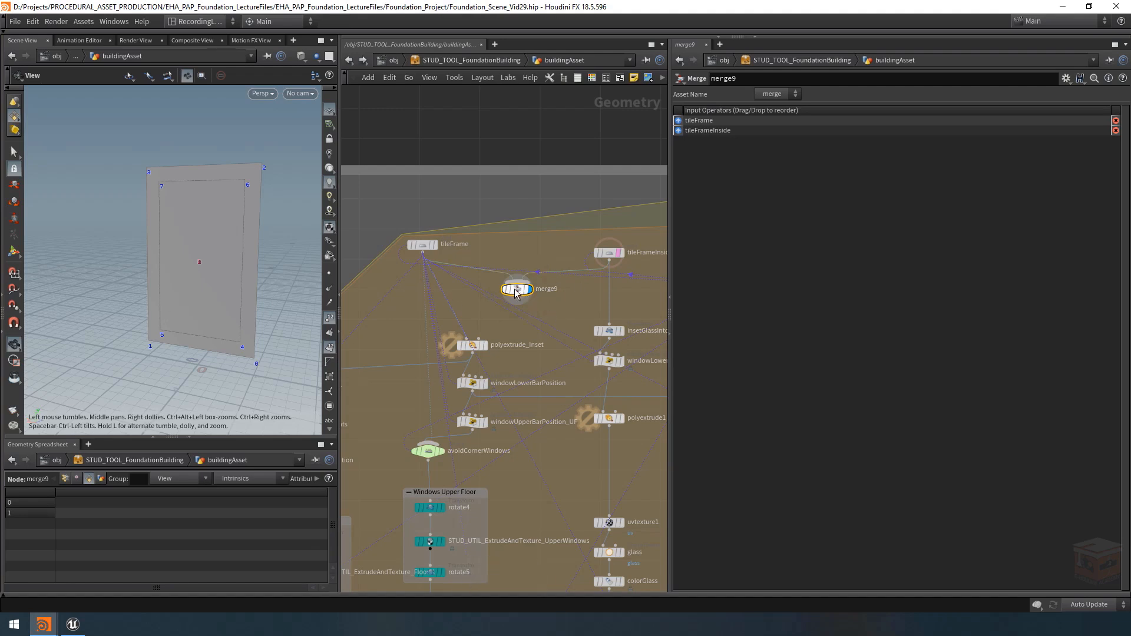
left_click_drag(519, 292, 521, 286)
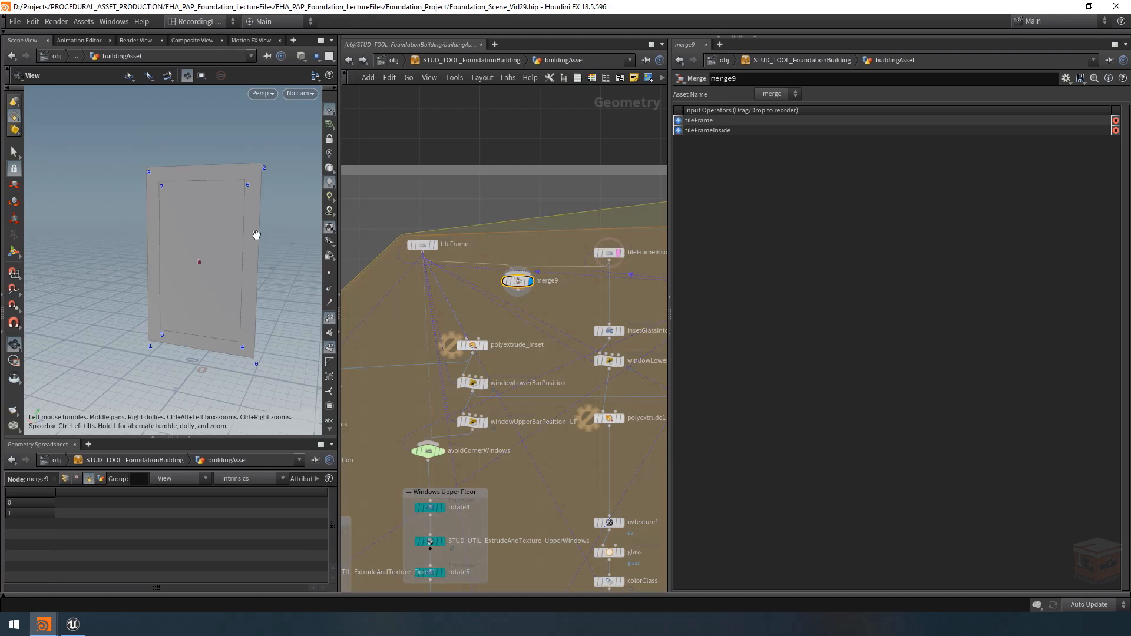
mouse_move(244, 289)
left_mouse_down()
mouse_move(162, 285)
mouse_move(248, 296)
left_mouse_up()
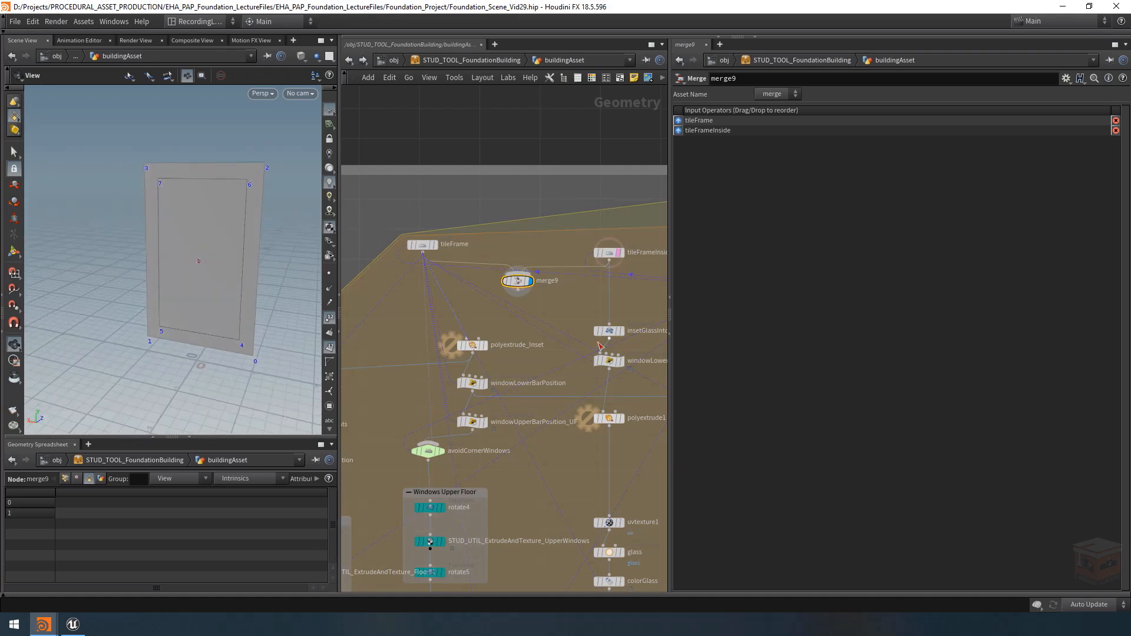
Step: Add an Extract All Points node after merge9 and make it both the displayed and the template node
middle_click_drag(569, 310, 576, 323)
scroll(539, 327, "up", 2)
key("Tab")
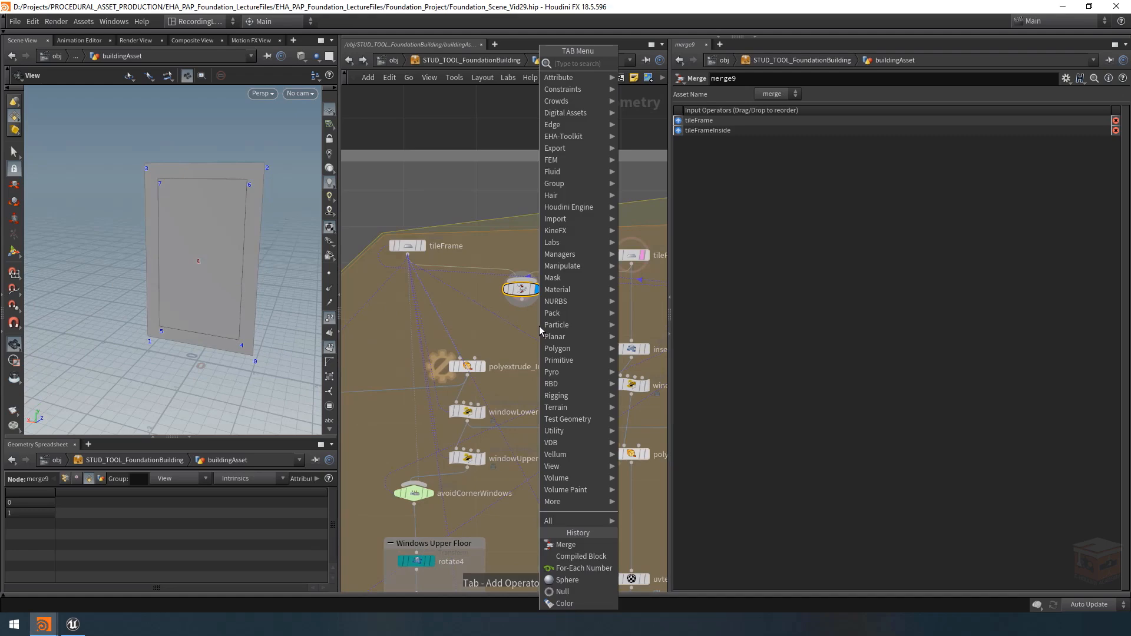
type("extrac")
key("Return")
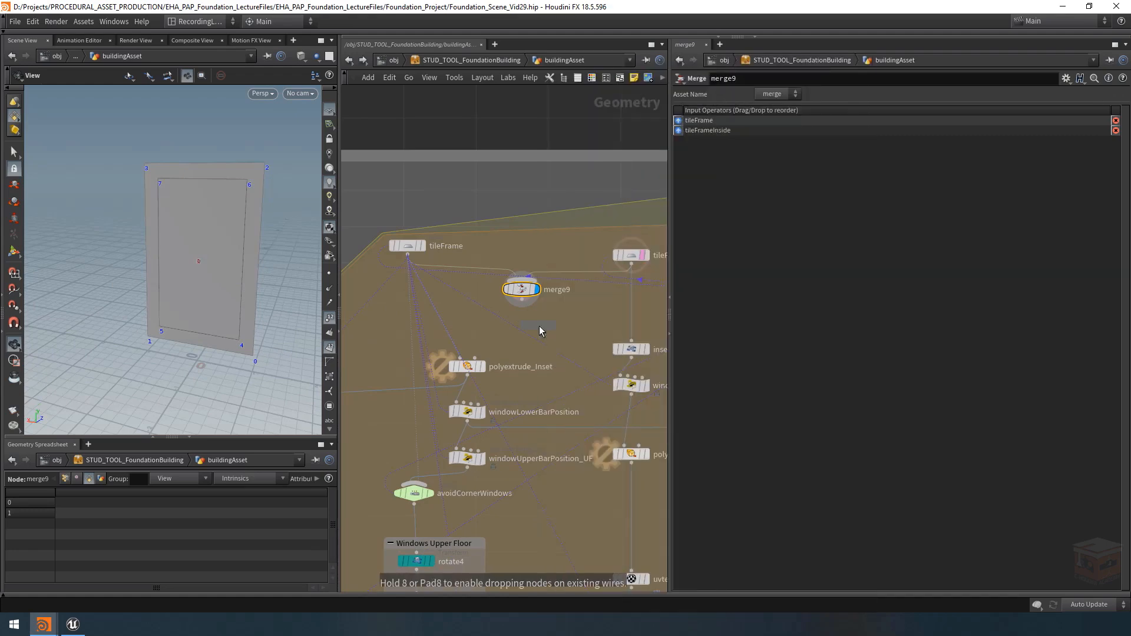
left_click(518, 323)
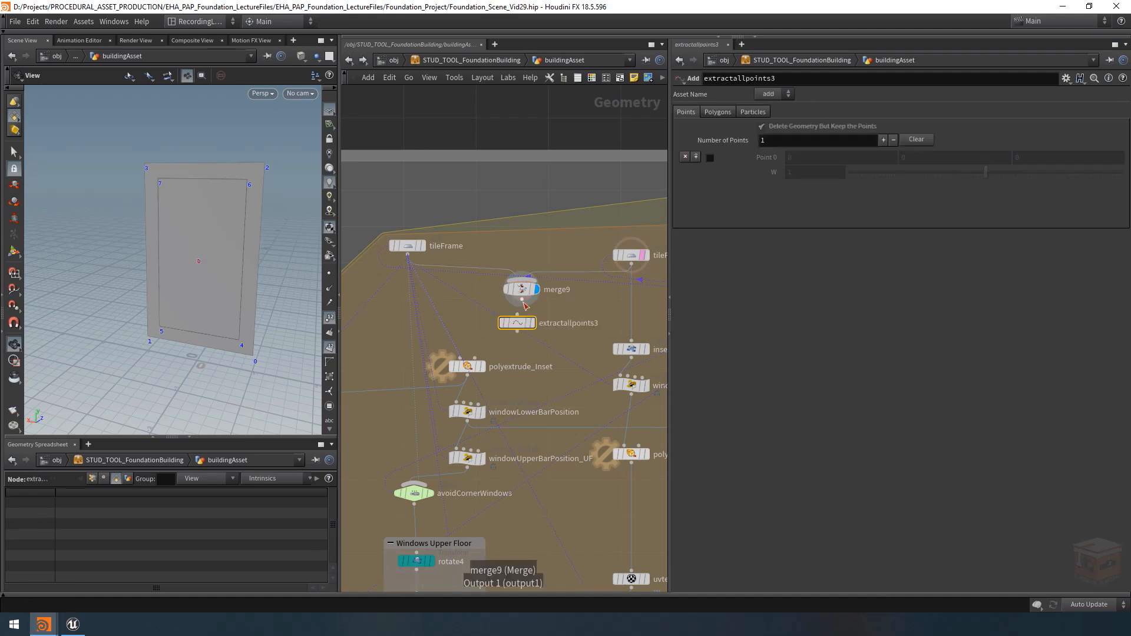
left_click_drag(516, 324, 522, 321)
left_click_drag(240, 237, 237, 237)
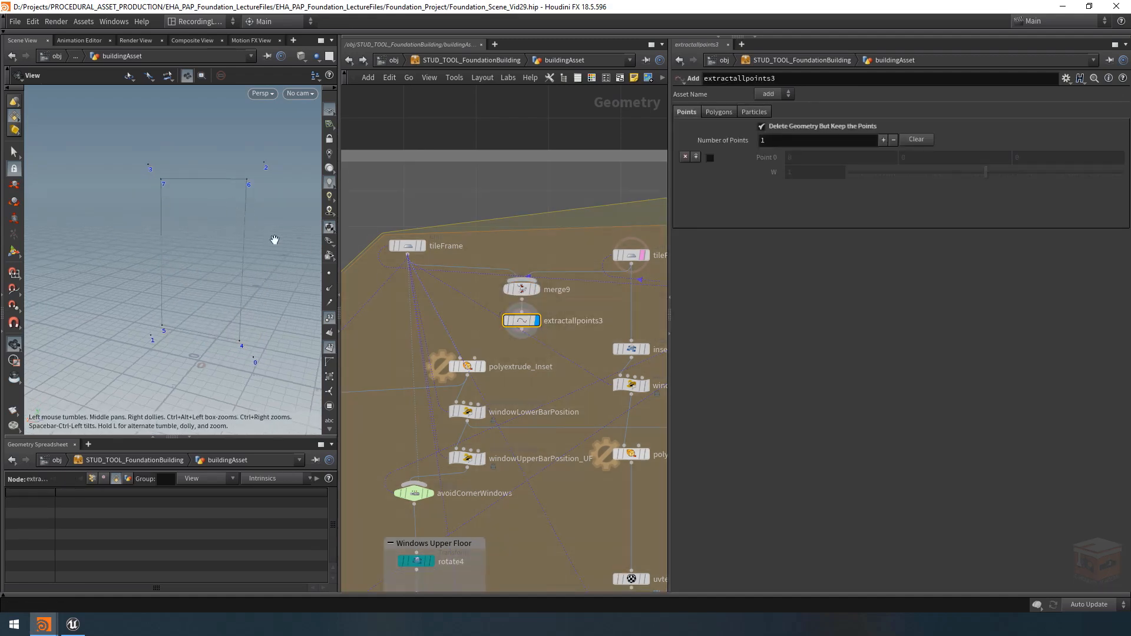
middle_click_drag(250, 239, 247, 237)
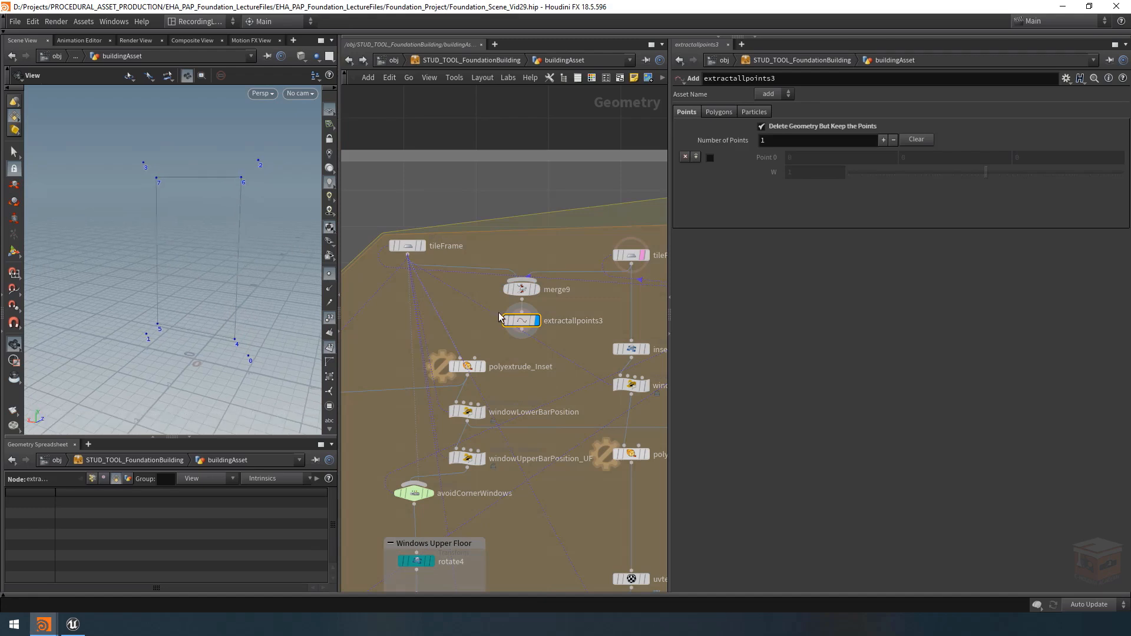
left_click(533, 320)
mouse_move(240, 228)
left_mouse_down()
mouse_move(216, 231)
mouse_move(239, 229)
left_mouse_up()
middle_click_drag(561, 346, 559, 338)
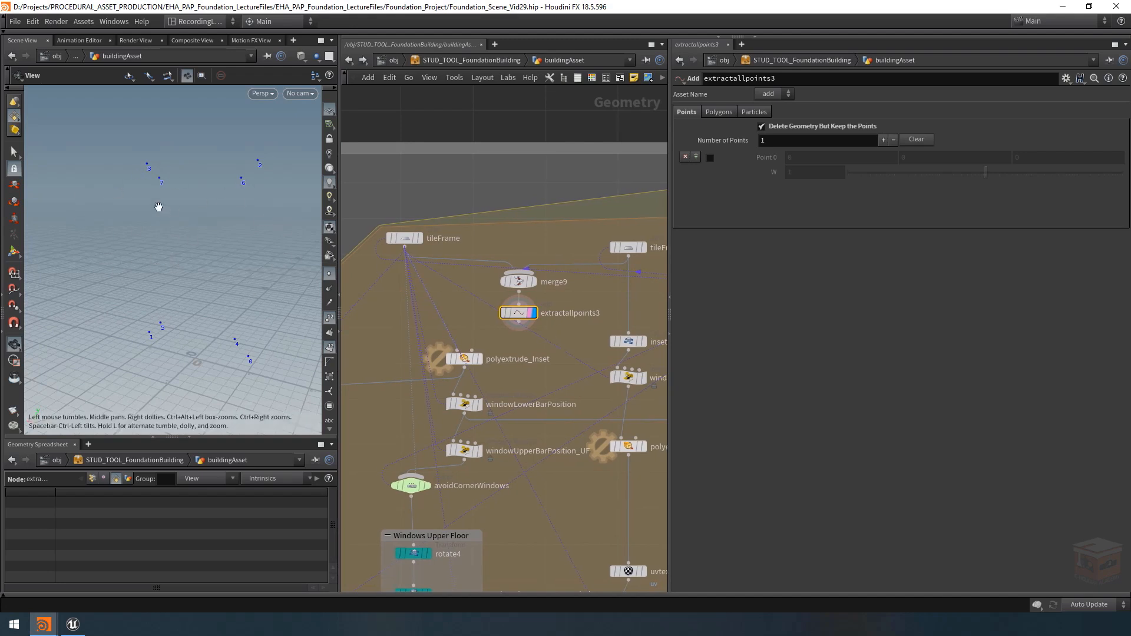
Step: Display polyextrude_Inset for comparison, then connect an Add node below extractallpoints3 and display it instead
left_click(480, 358)
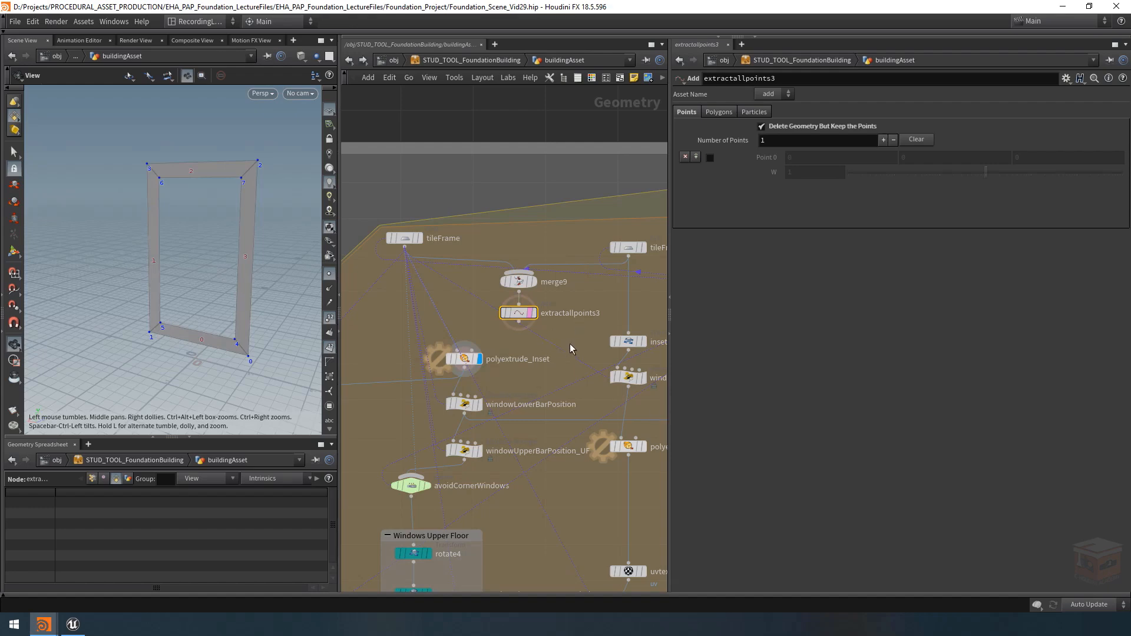
key("Tab")
type("ad")
key("Return")
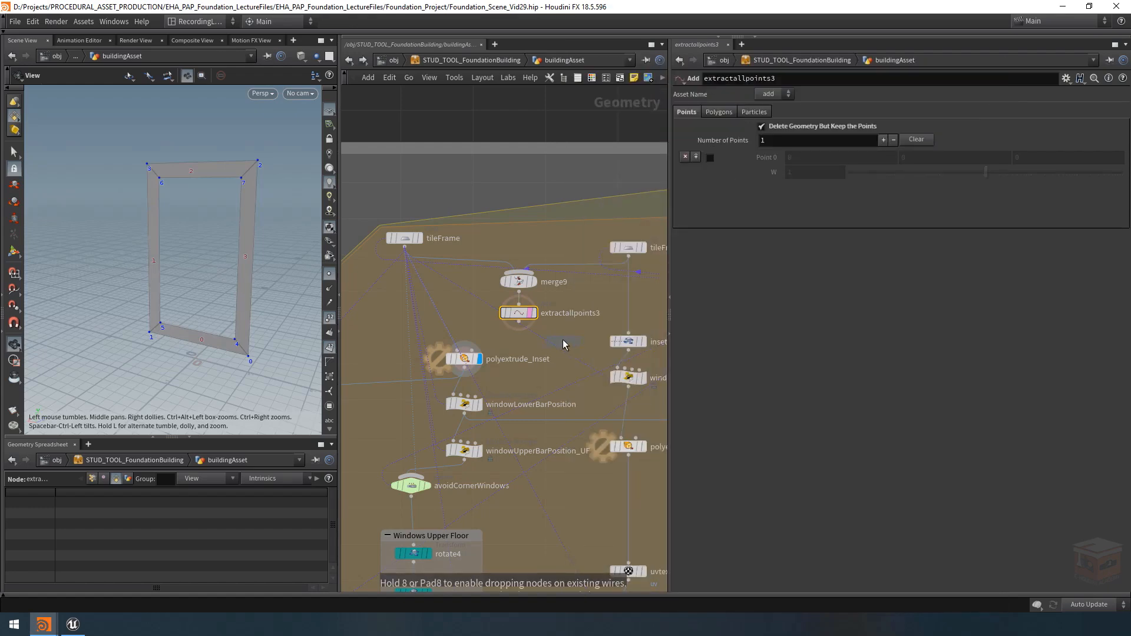
left_click(518, 347)
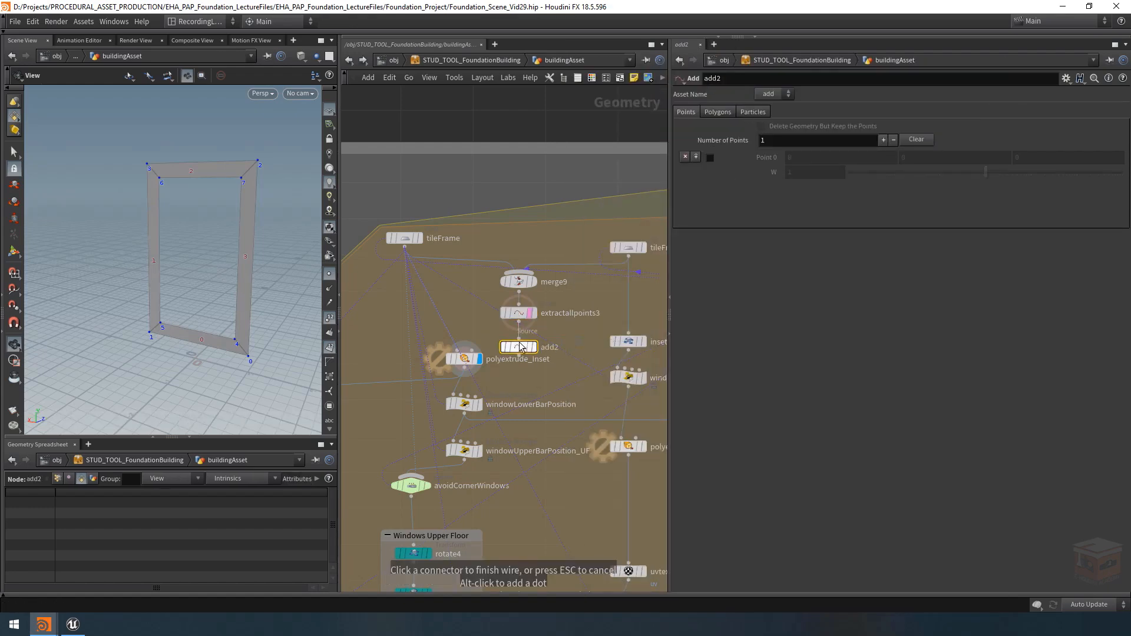
left_click(533, 347)
scroll(547, 363, "up", 2)
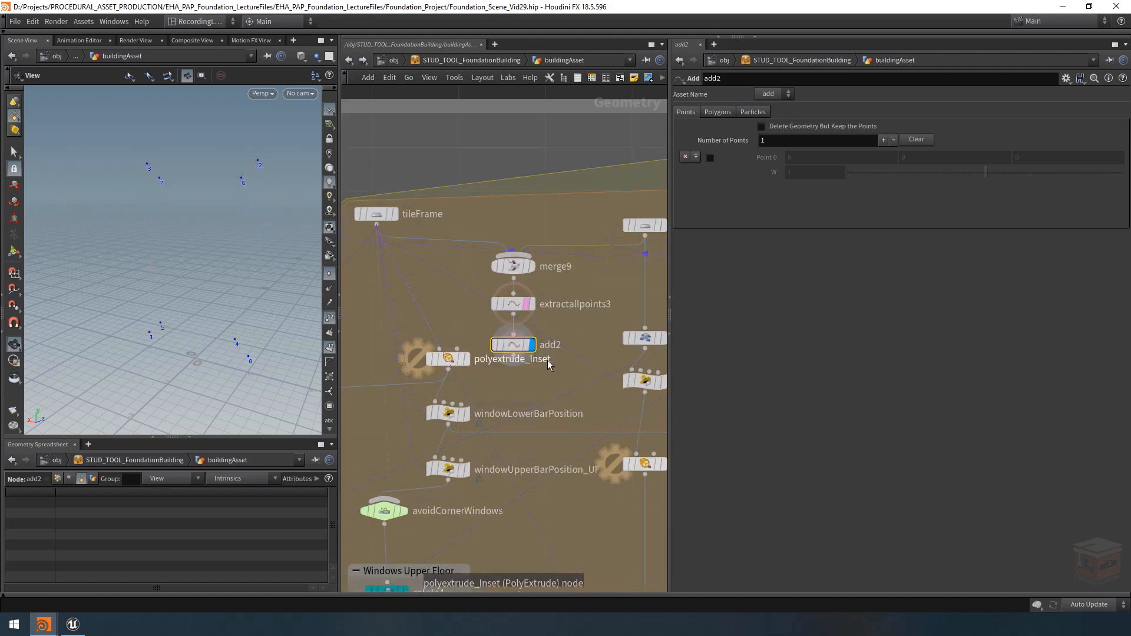
Step: Rename the new Add node as addPrims and keep it selected
double_click(554, 346)
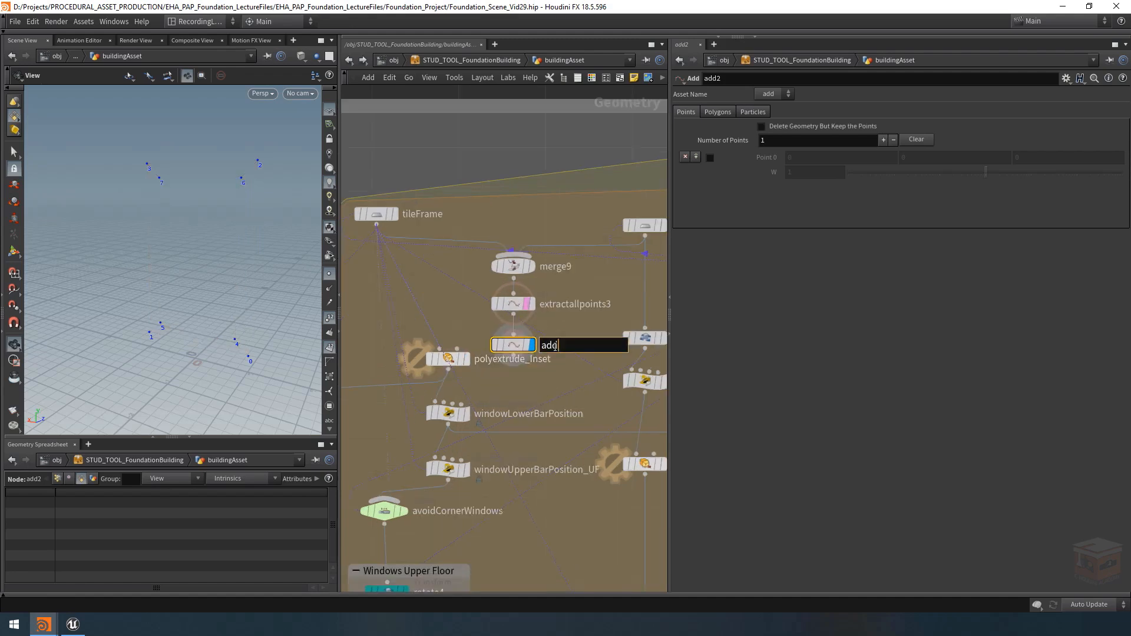
type("addPrims")
key("Return")
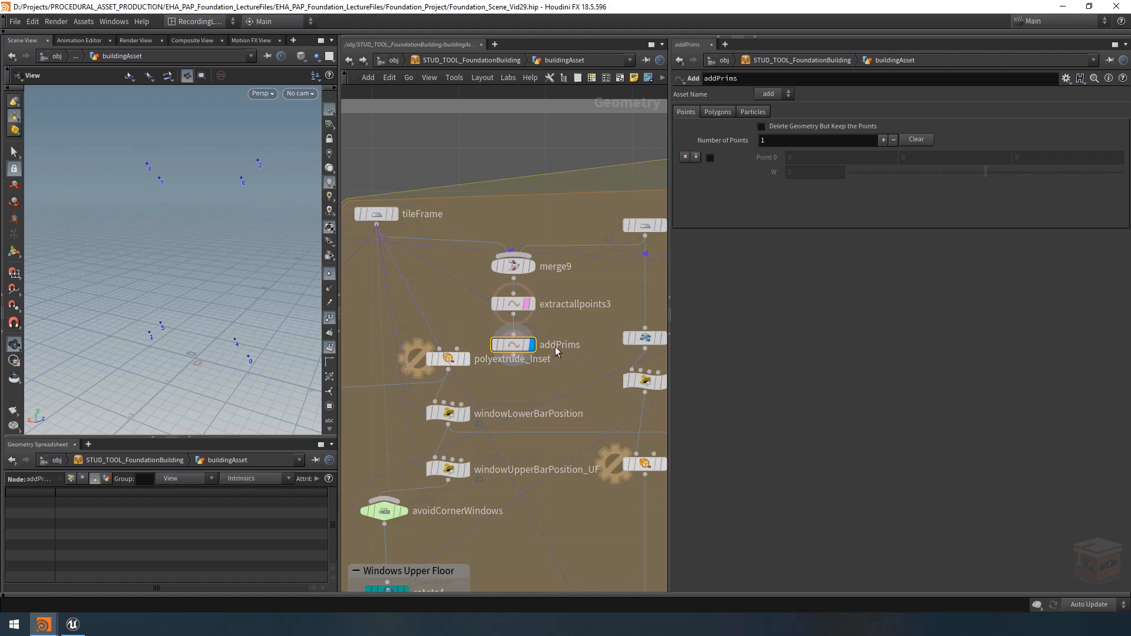
left_click_drag(549, 323, 513, 348)
Step: Open the polygon settings of addPrims and compare the polyextrude_Inset frame faces with the loose corner points by switching the display
left_click(715, 112)
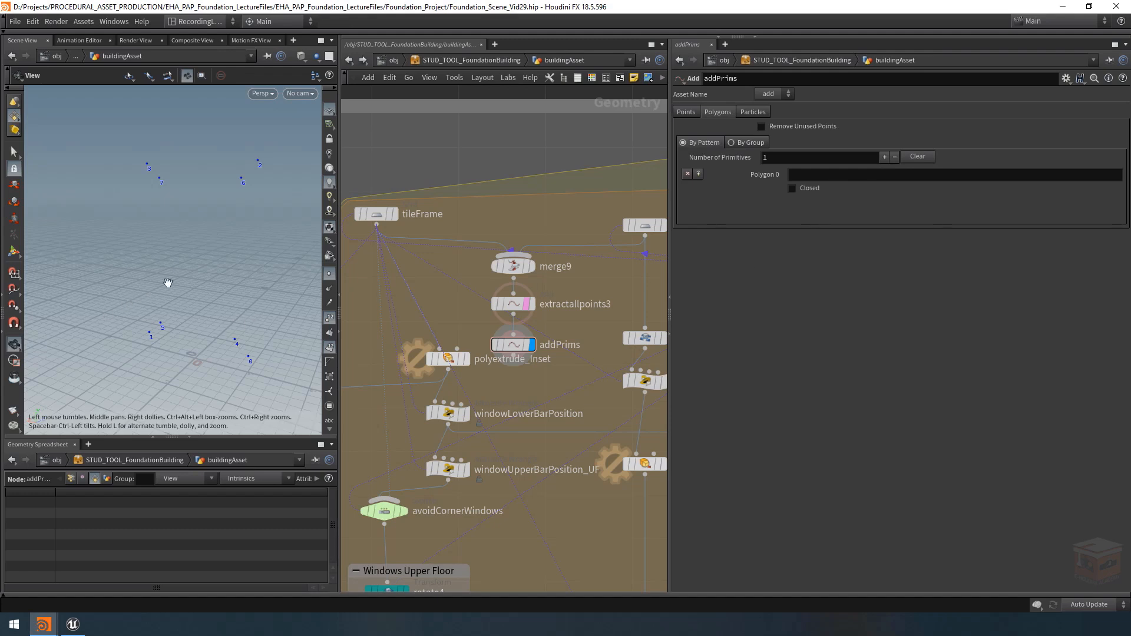
left_click_drag(225, 262, 204, 245)
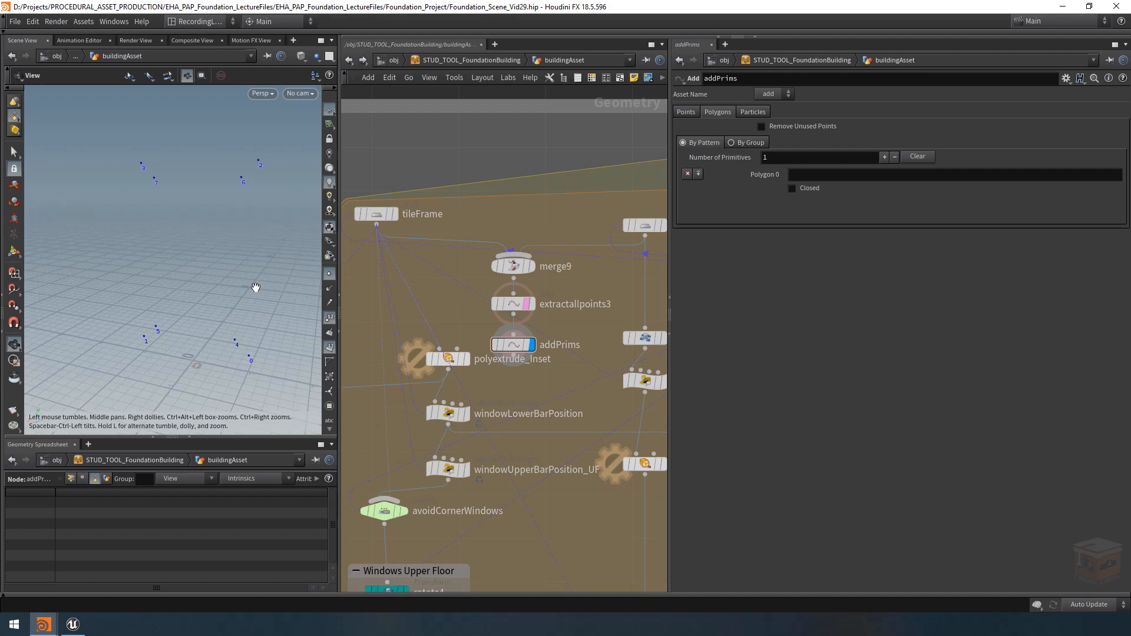
left_click(466, 358)
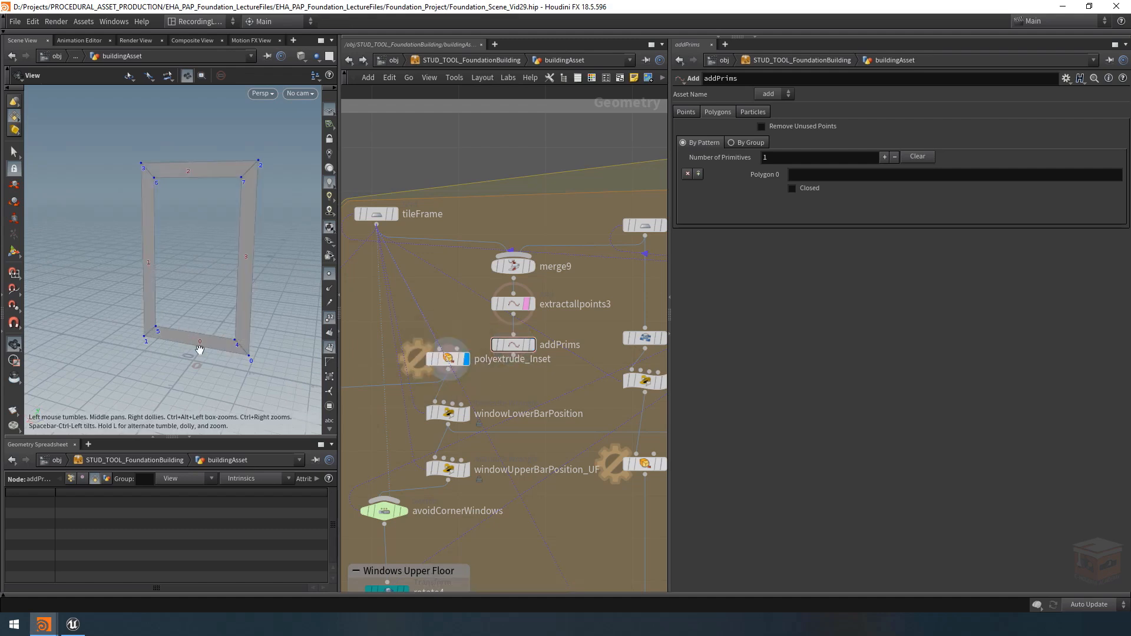
left_click(532, 345)
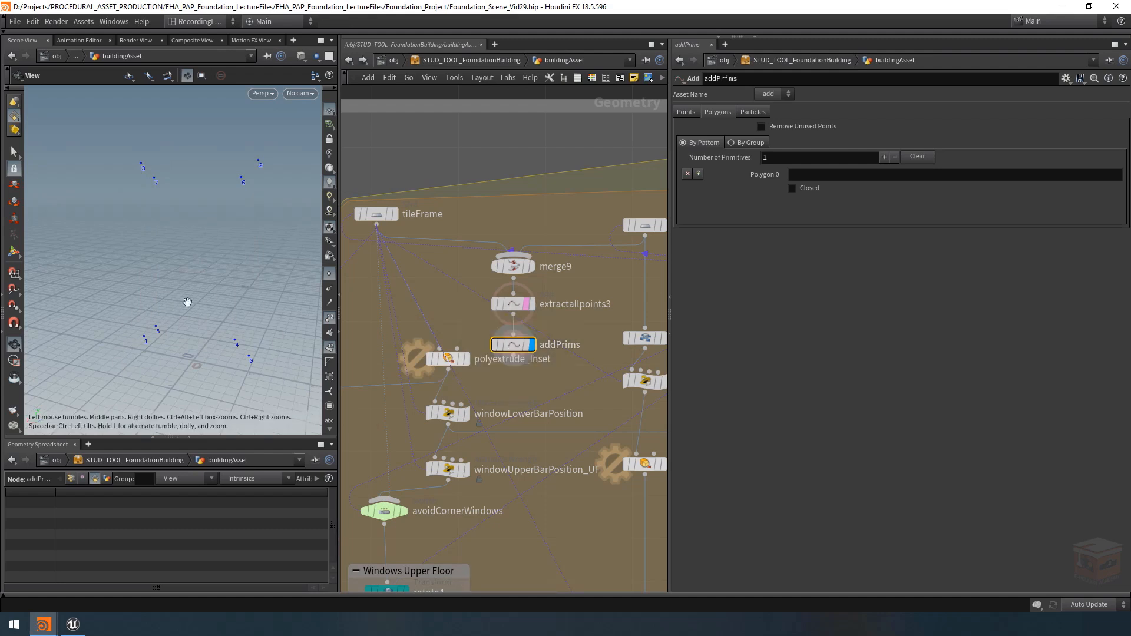
left_click(466, 359)
left_click_drag(229, 322, 253, 324)
left_click(531, 346)
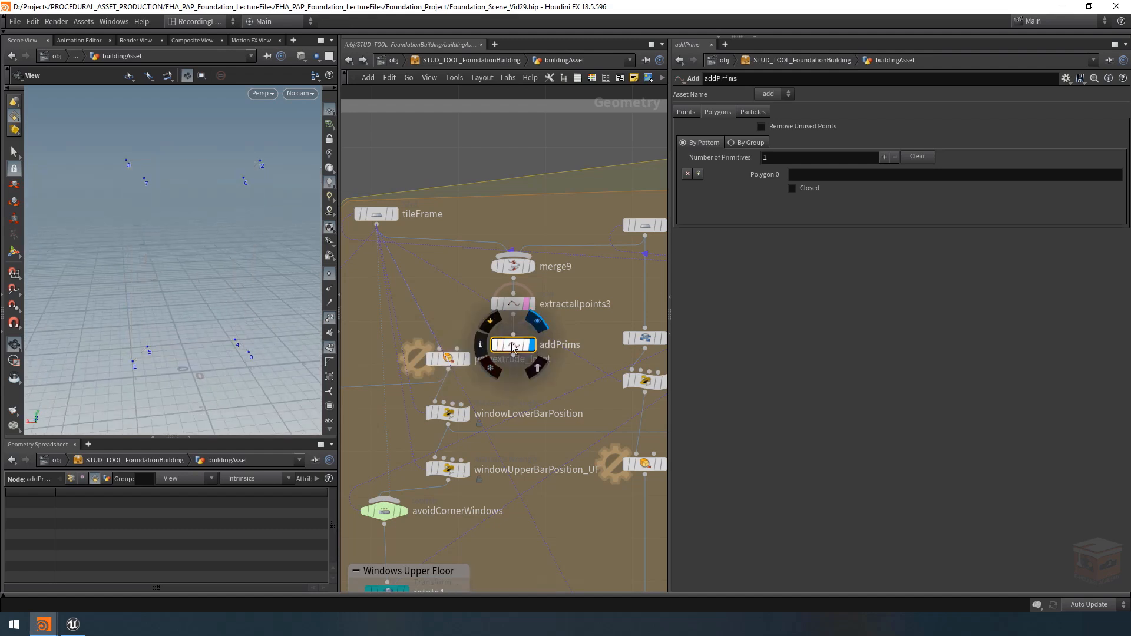
Step: Define polygon 0 of addPrims with the point pattern 5 4 0 1 and make it closed
left_click(857, 177)
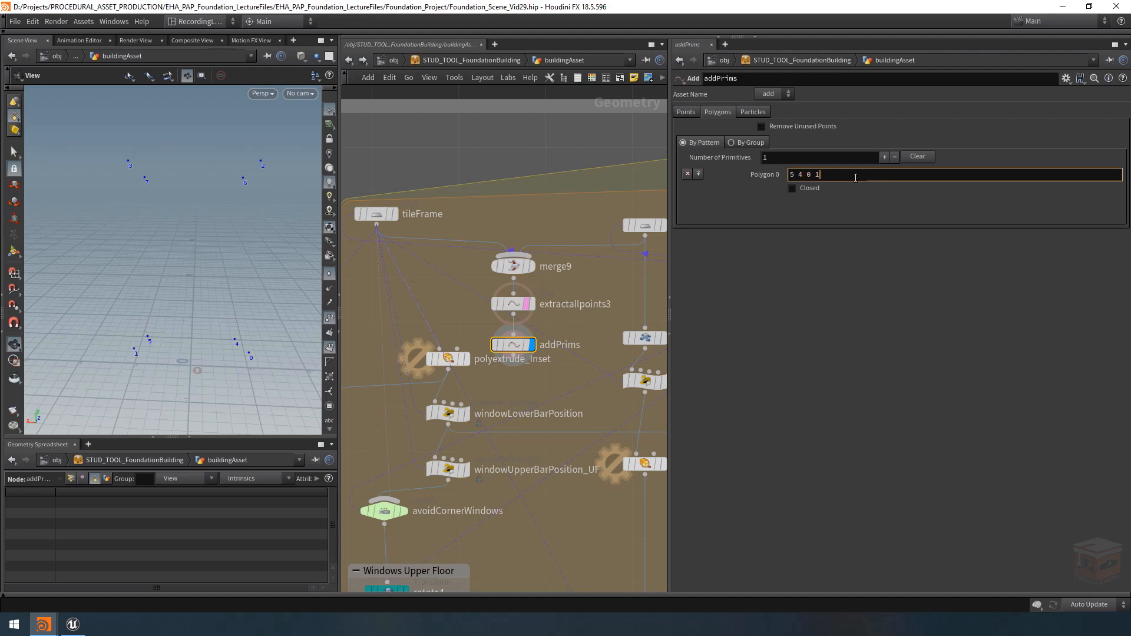
type("5 4 0 1")
key("Return")
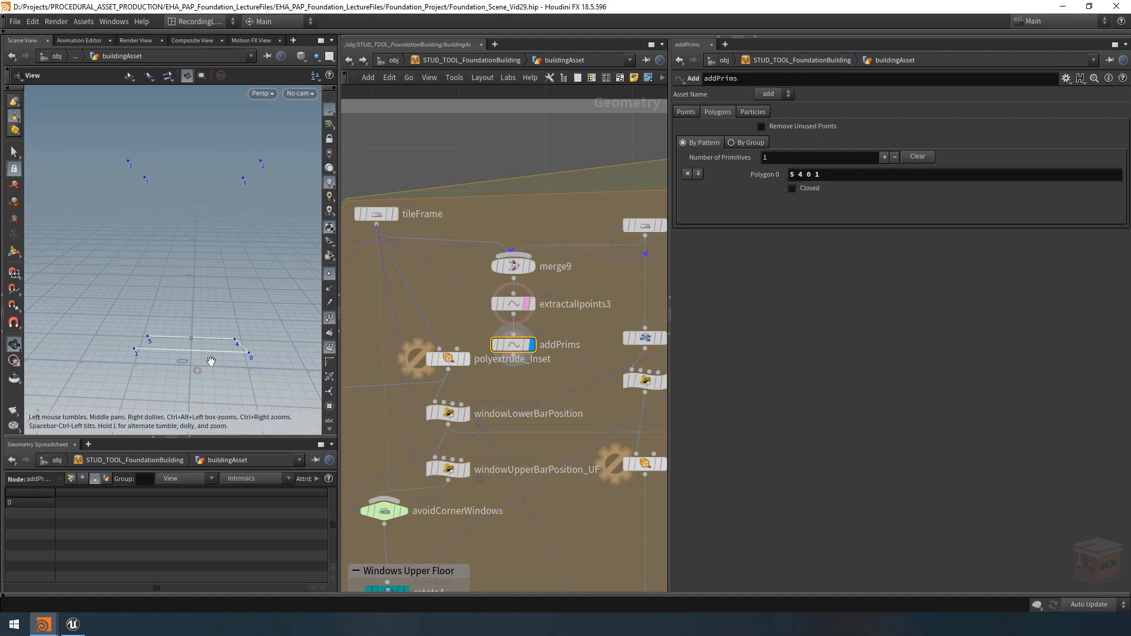
left_click(807, 189)
left_click_drag(218, 346, 209, 292)
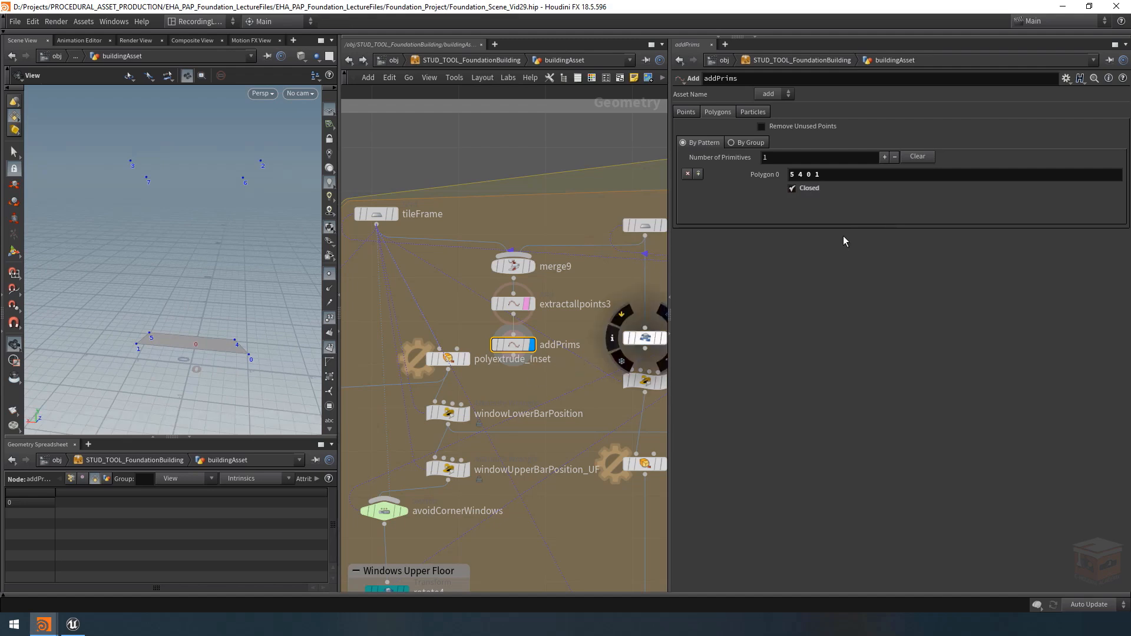
Step: Increase the number of primitives to 4, set polygon 1 to 3 7 5 1, and make polygons 1 to 3 closed
left_click(884, 158)
left_click(885, 157)
left_click(885, 157)
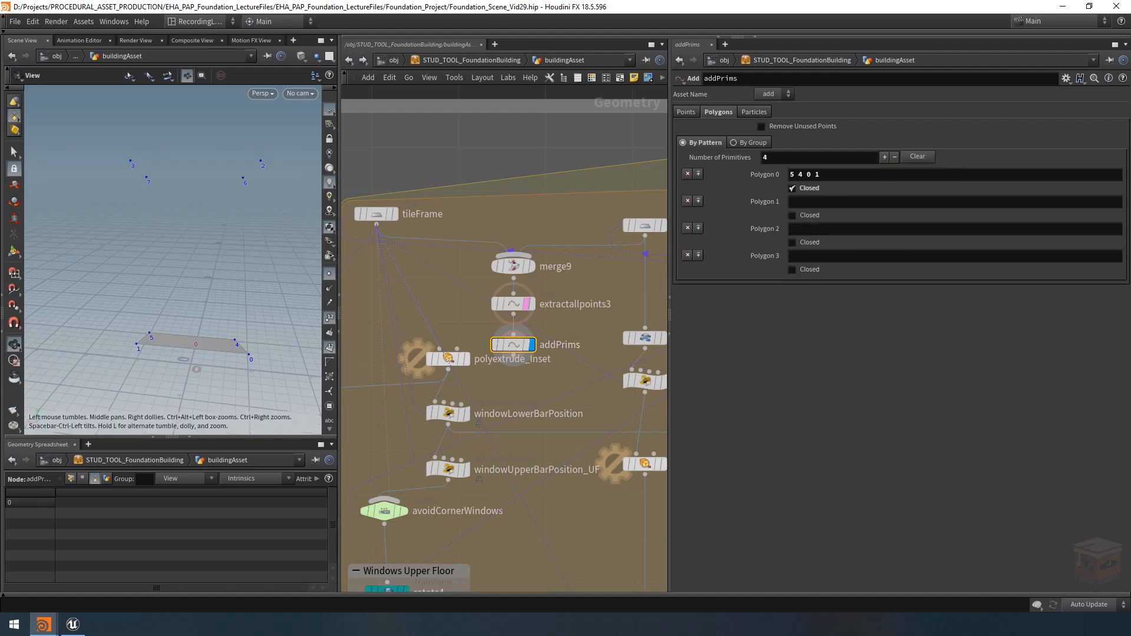
left_click(811, 201)
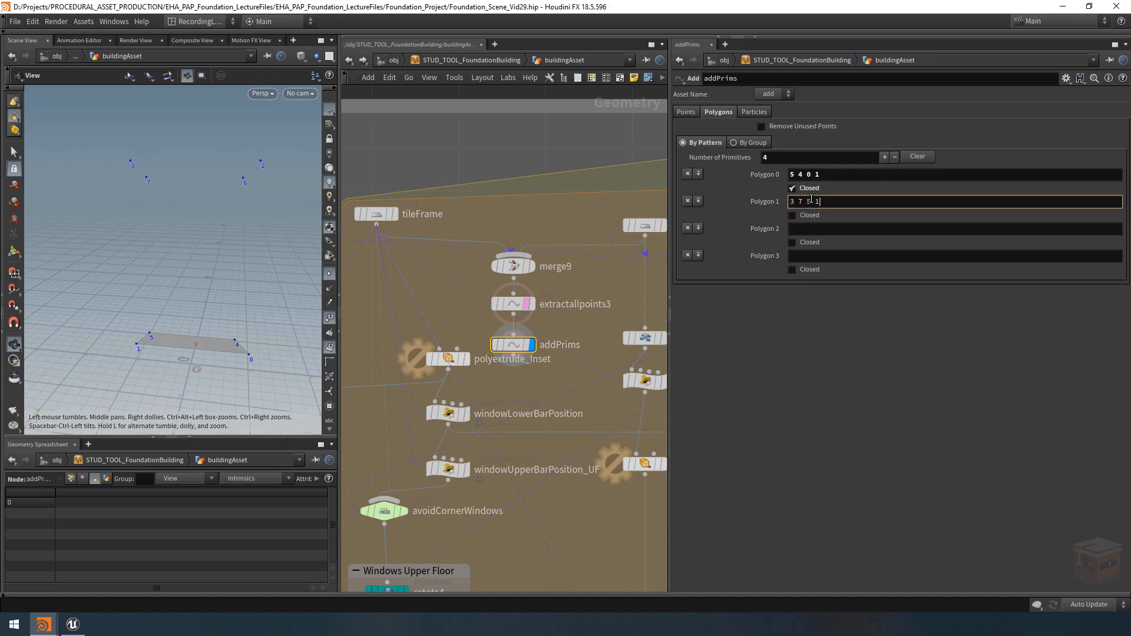
key("Return")
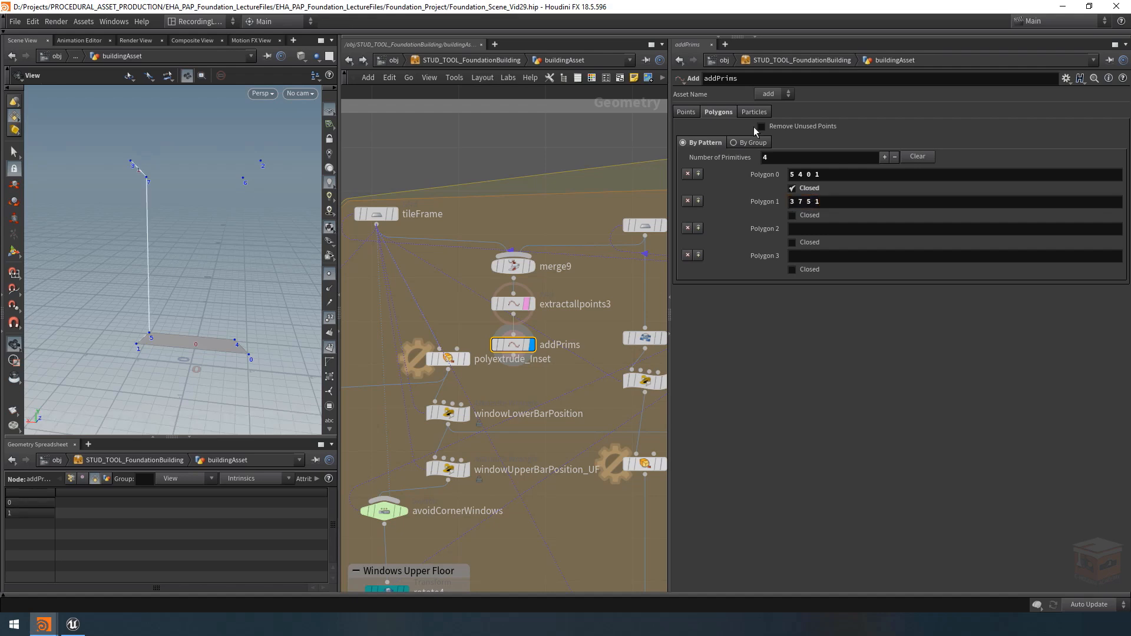
left_click(792, 216)
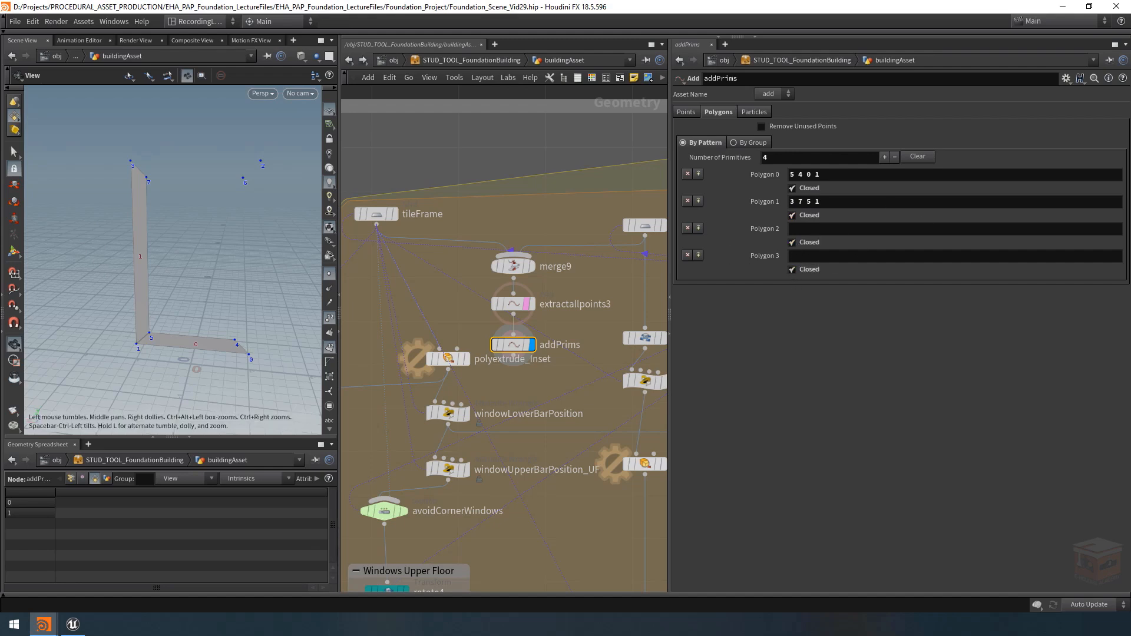
Step: Complete the frame by setting polygon 2 to 6 2 0 4 and polygon 3 to 6 7 3 2
left_click(835, 234)
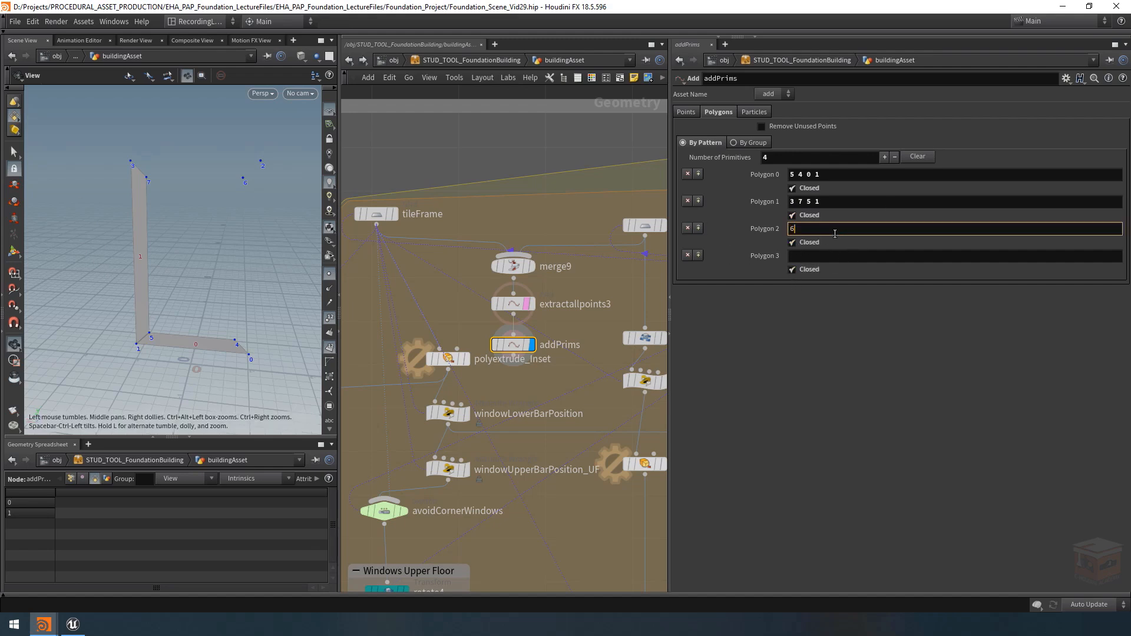
type("6 2 0 4")
key("Return")
left_click(821, 256)
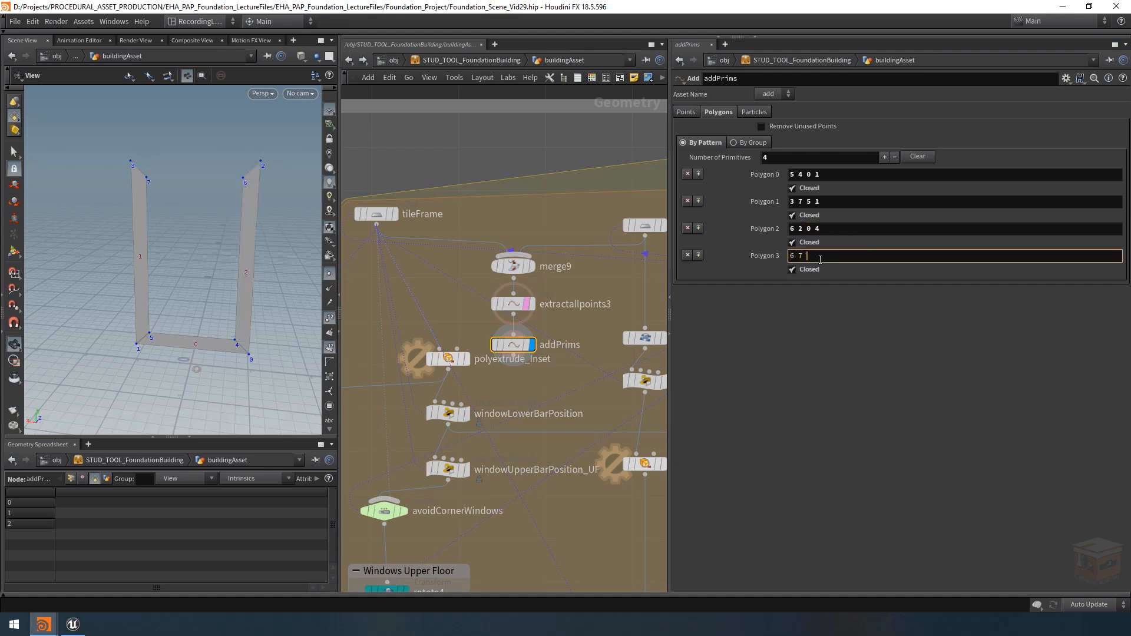
type("6 7 3 2")
key("Return")
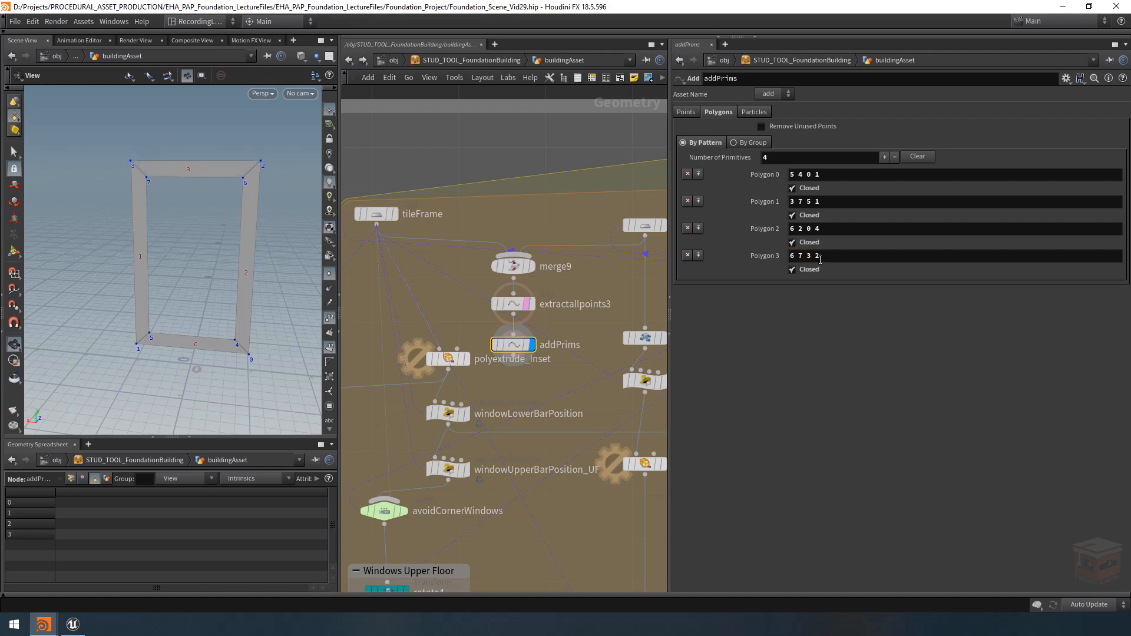
left_click_drag(234, 247, 217, 225)
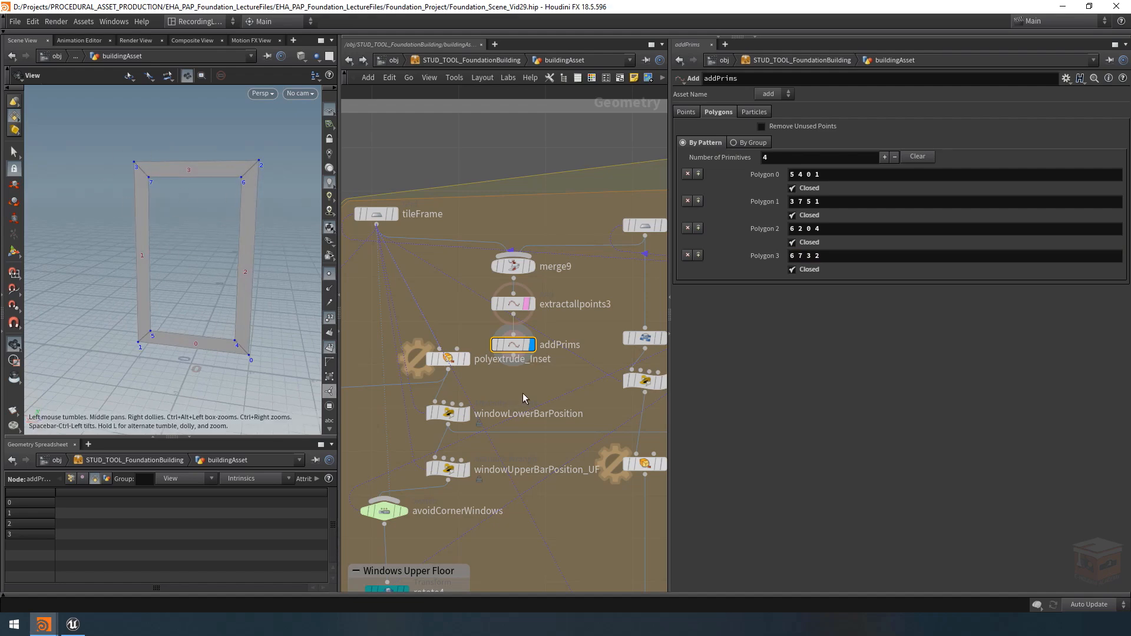
Step: Move polyextrude_Inset aside from the addPrims chain and show the network's dependency links for all nodes
scroll(548, 384, "down", 2)
left_click_drag(505, 359, 465, 339)
left_click(429, 77)
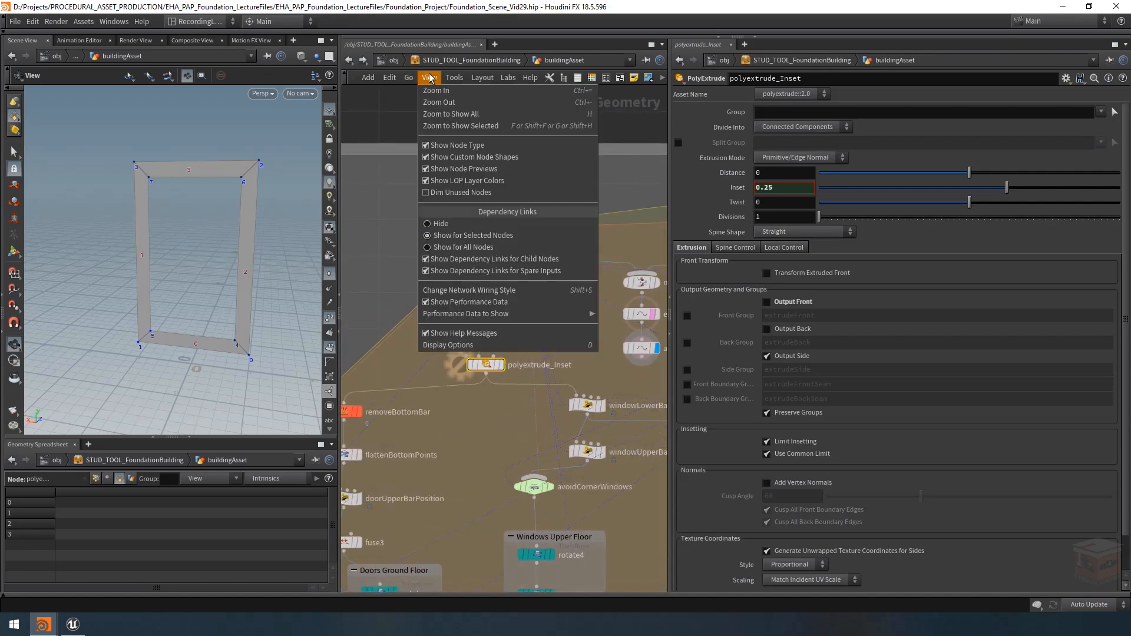
left_click(465, 247)
scroll(466, 399, "down", 2)
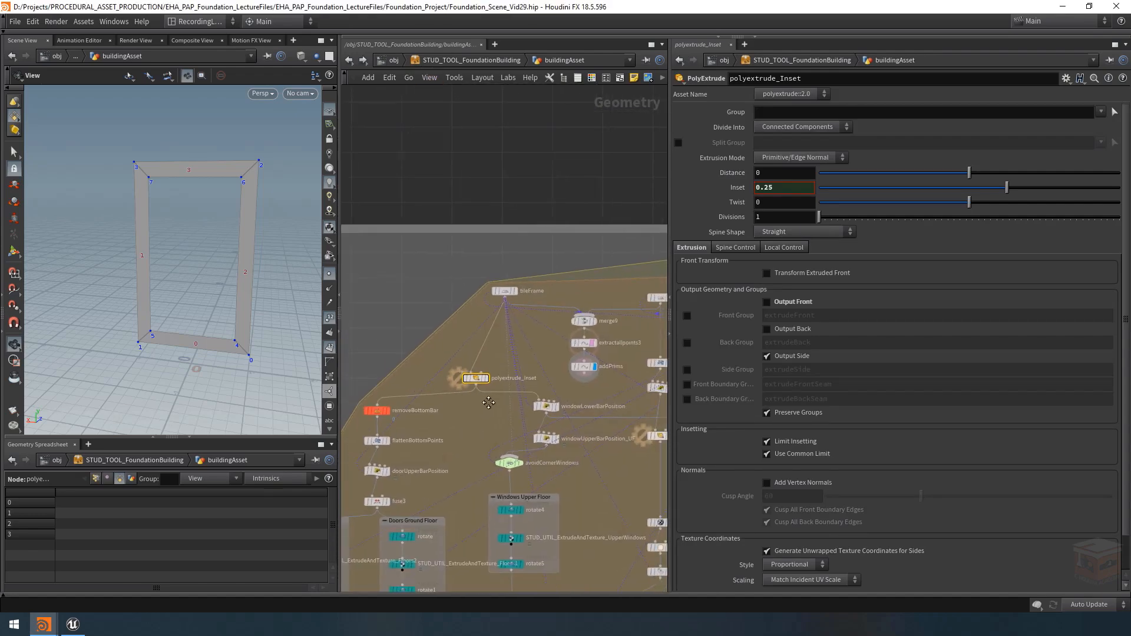
middle_click_drag(479, 395, 425, 402)
scroll(419, 389, "up", 2)
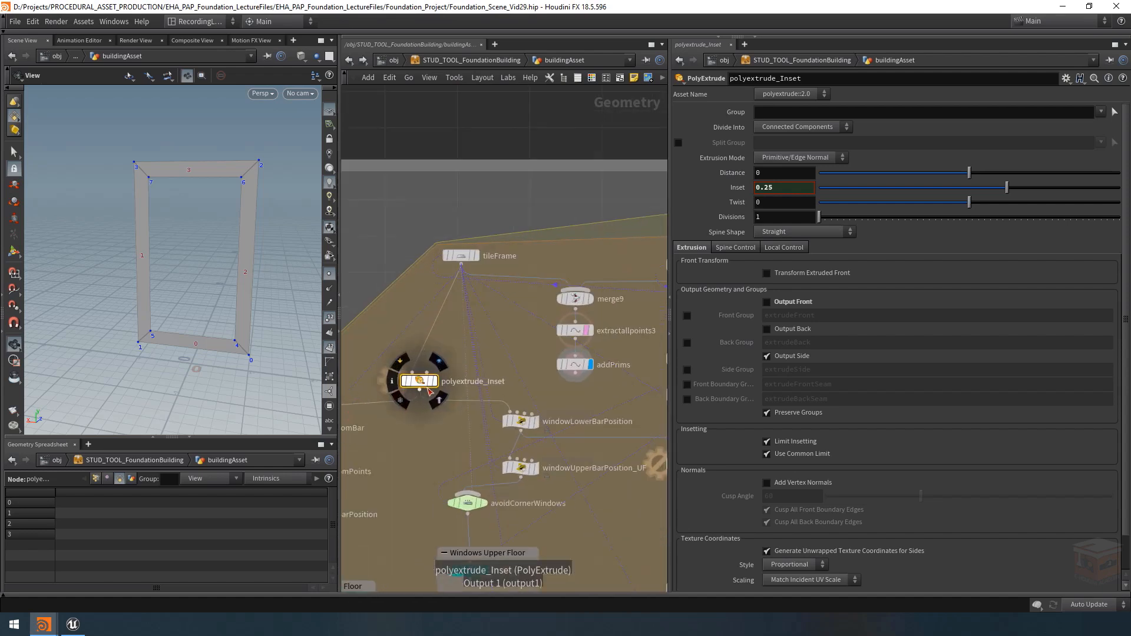
Step: Rewire the output connections of polyextrude_Inset to addPrims and delete polyextrude_Inset
left_click(436, 420)
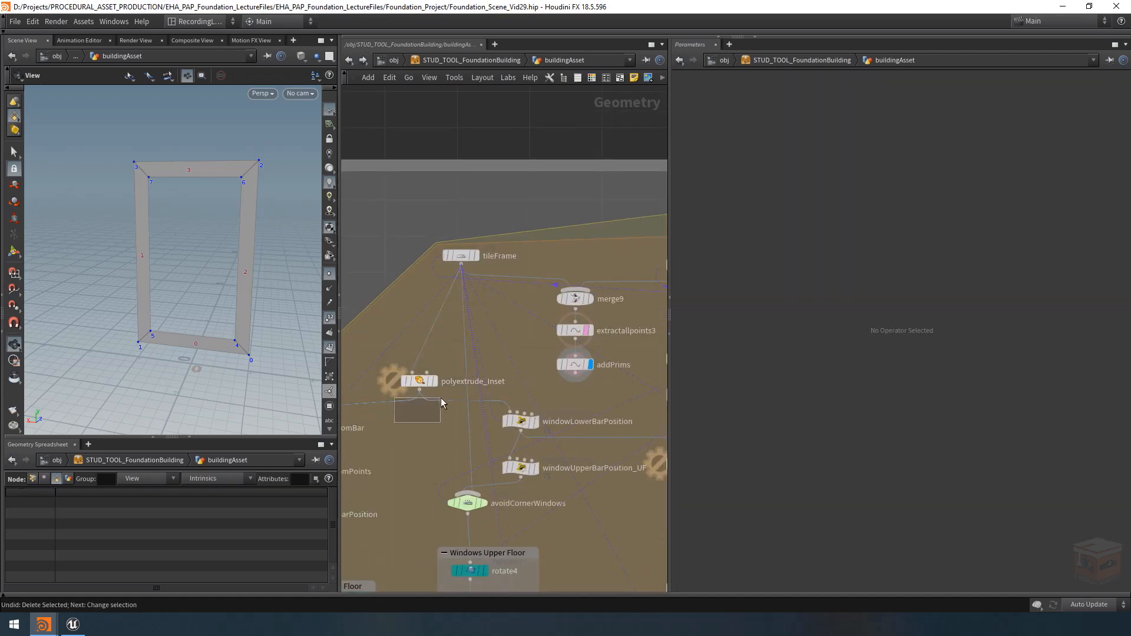
left_click_drag(434, 401, 570, 380)
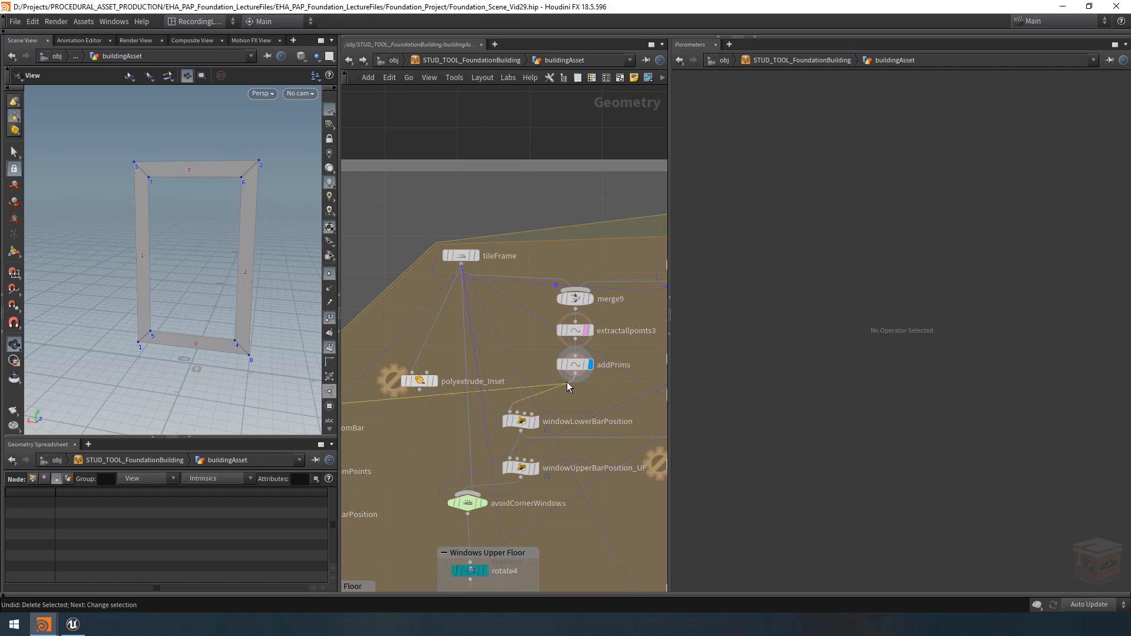
left_click(420, 381)
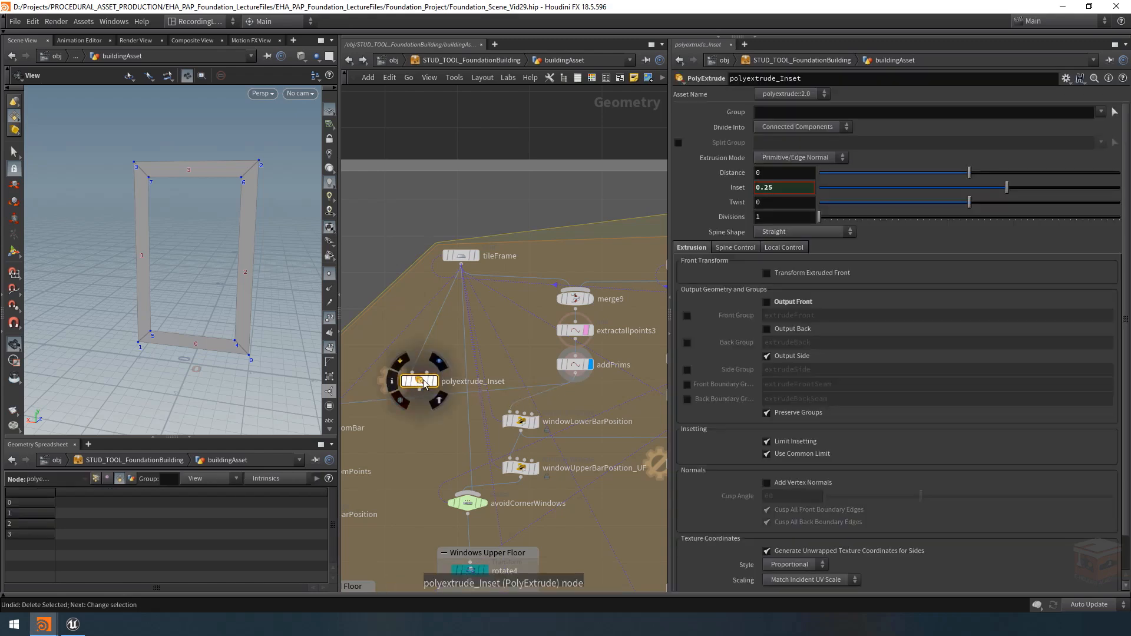
left_click_drag(420, 381, 412, 344)
key("Delete")
Step: Move merge9, extractallpoints3 and addPrims together to sit directly above windowLowerBarPosition
left_click_drag(580, 408, 595, 289)
left_click_drag(578, 370, 511, 385)
left_click(589, 379)
scroll(588, 379, "down", 1)
middle_click_drag(589, 378, 468, 365)
scroll(575, 426, "up", 1)
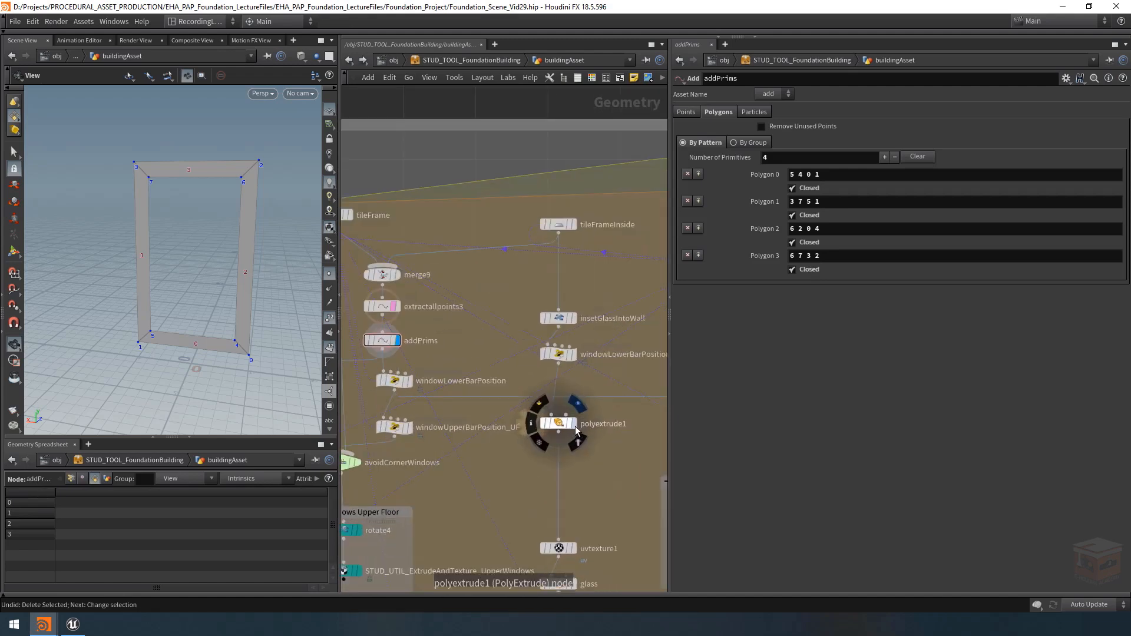
Step: Display polyextrude1 and windowLowerBarPosition1 in turn and compare the glass pane's face directions from several angles
left_click(574, 424)
left_click(559, 423)
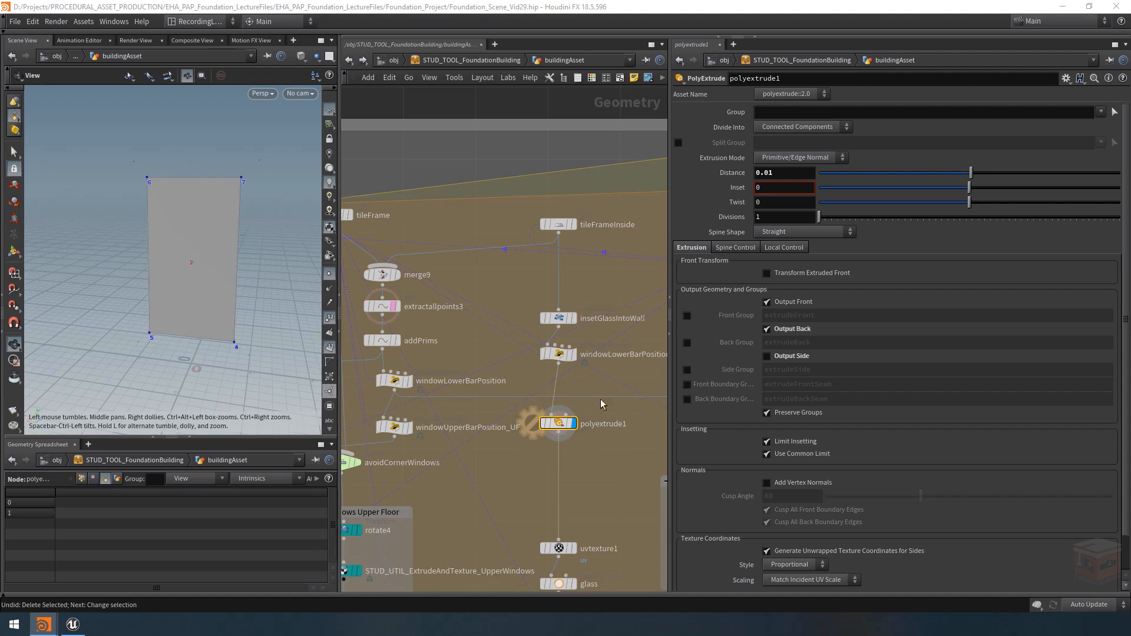
middle_click_drag(593, 389, 544, 388)
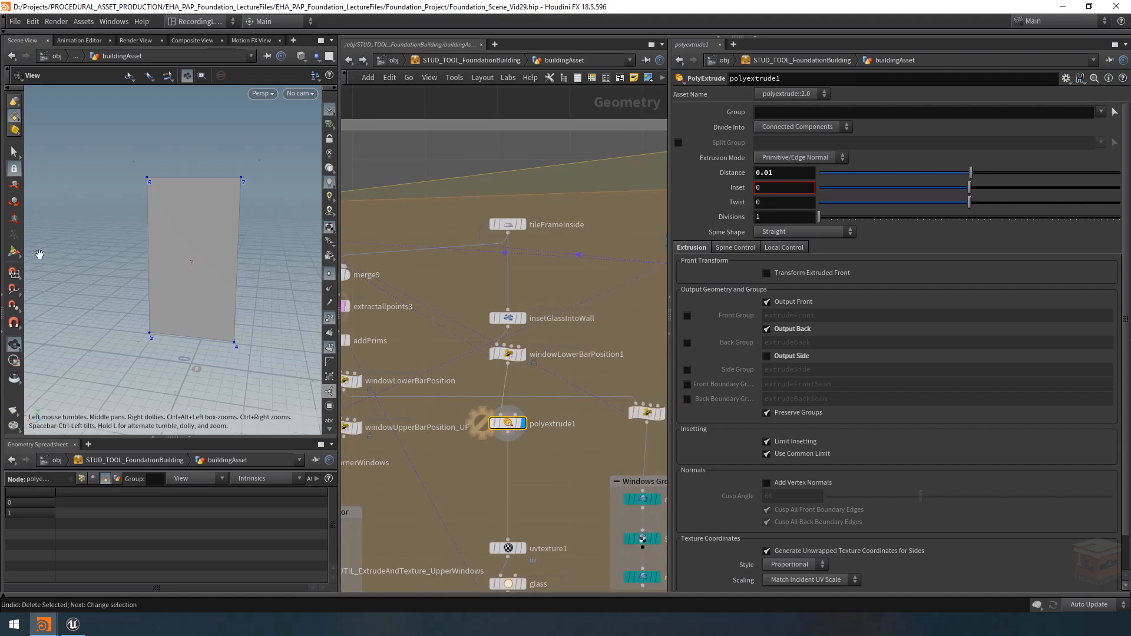
left_click_drag(123, 255, 250, 214)
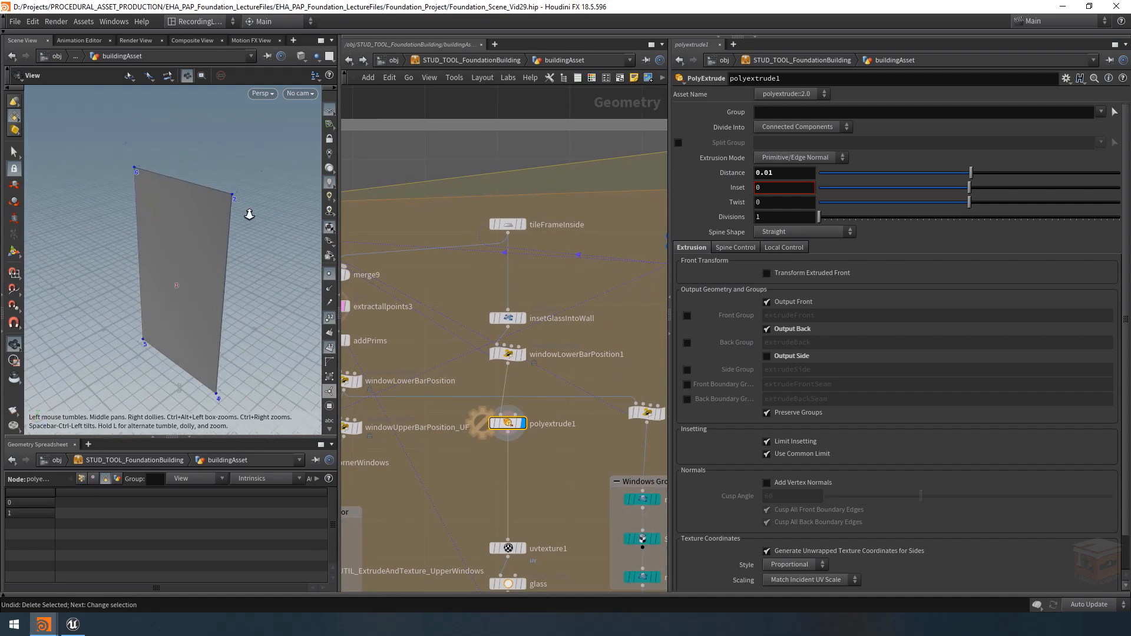
left_click(531, 357)
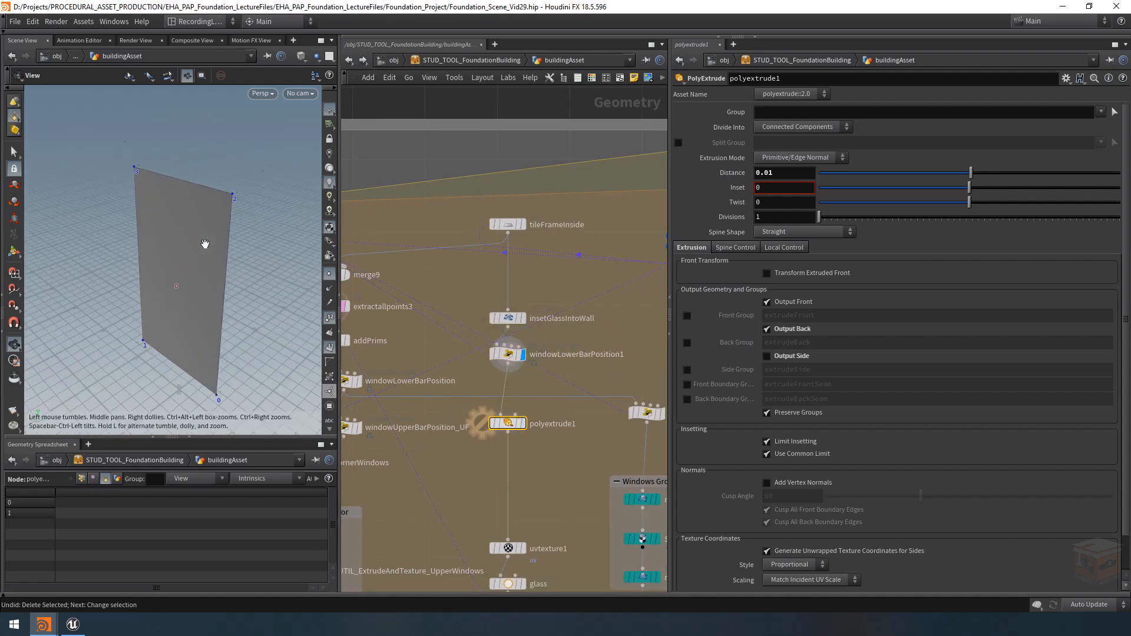
left_click_drag(205, 244, 148, 246)
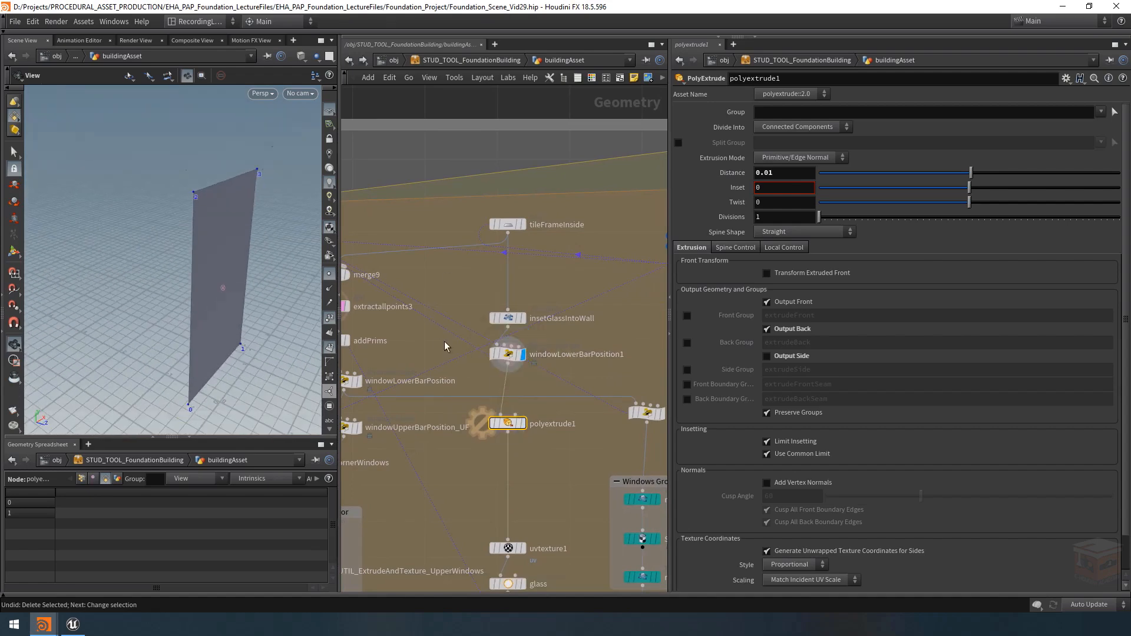
left_click(523, 424)
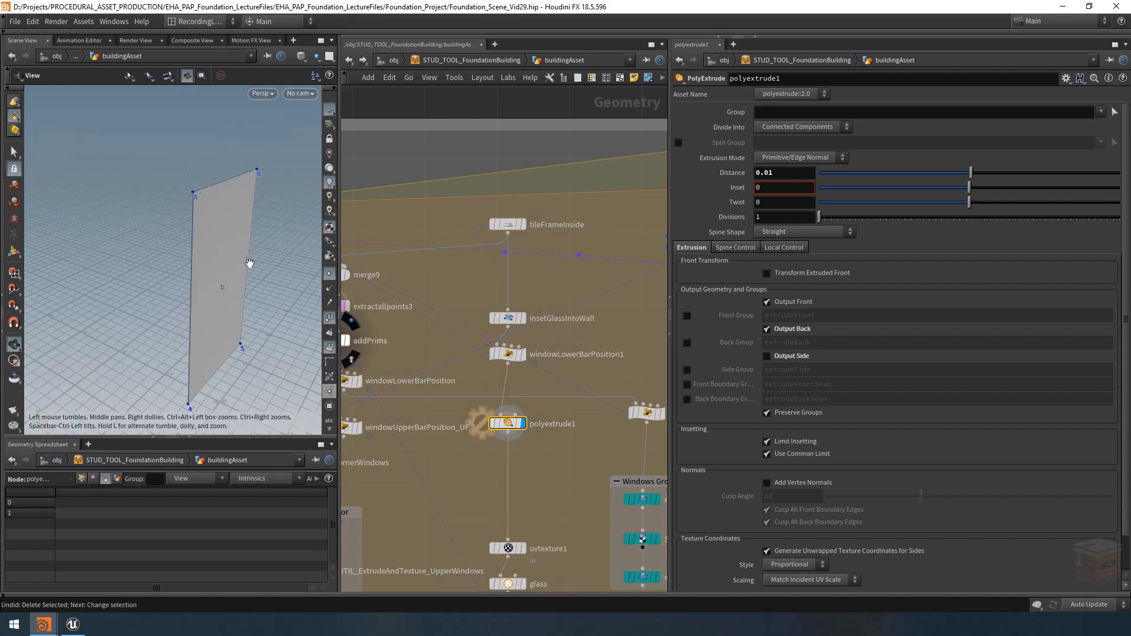
mouse_move(250, 263)
left_mouse_down()
mouse_move(291, 242)
mouse_move(85, 238)
mouse_move(236, 284)
mouse_move(209, 271)
left_mouse_up()
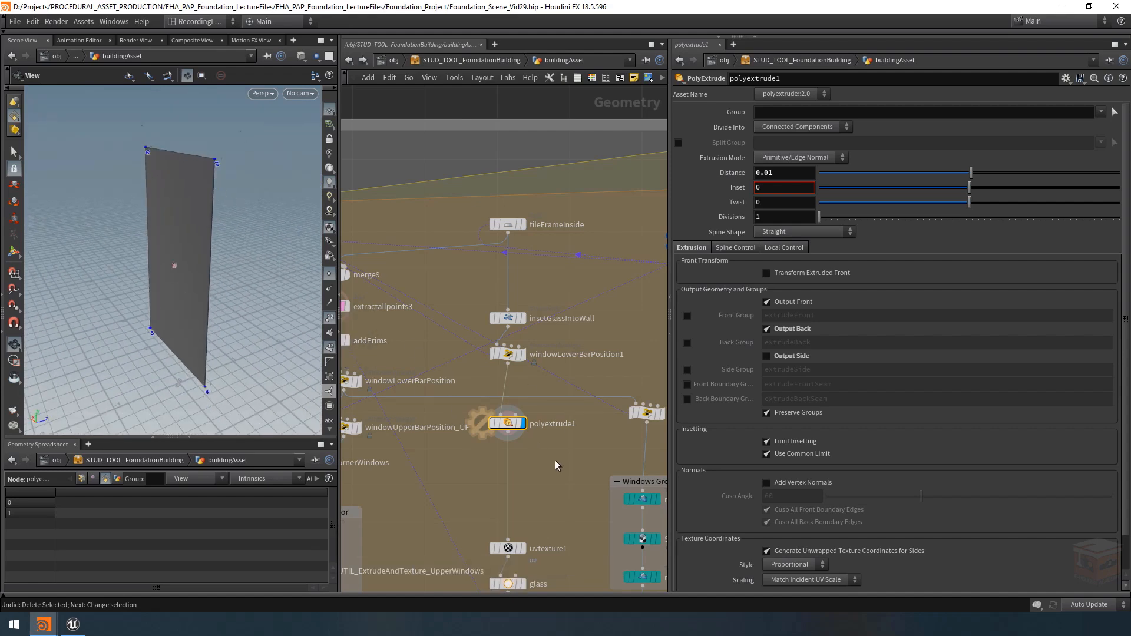
Step: Move polyextrude1 closer to uvtexture1 and add a Reverse node in the freed space, wiring its input from windowLowerBarPosition1
mouse_move(555, 461)
middle_mouse_down()
mouse_move(562, 440)
mouse_move(542, 442)
middle_mouse_up()
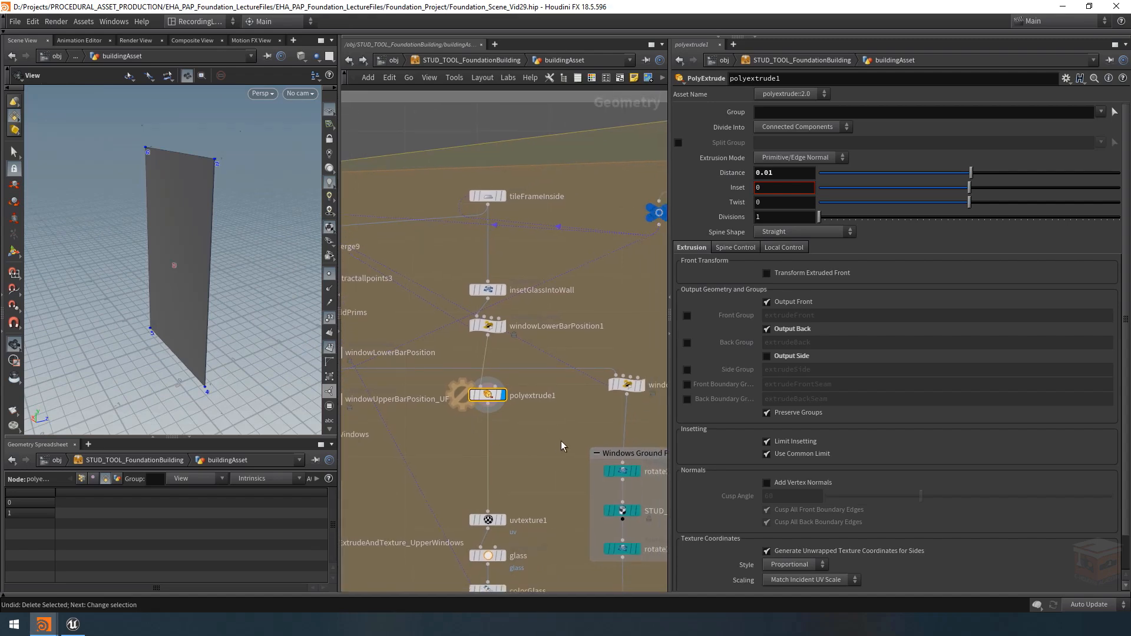
left_click_drag(488, 394, 489, 472)
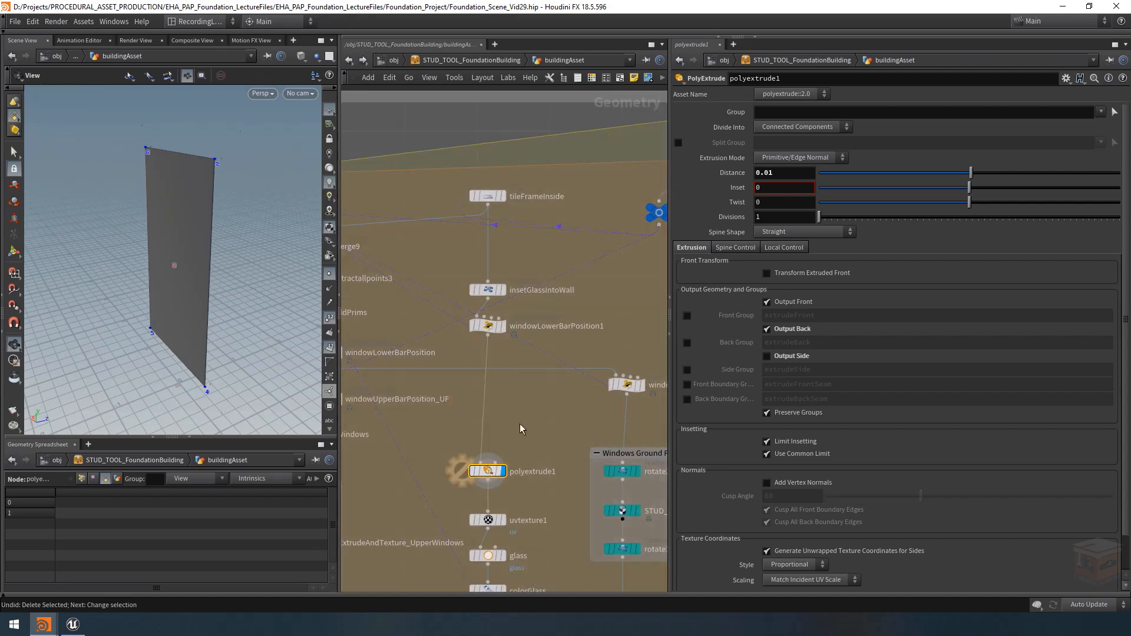
key("Tab")
type("rev")
key("Return")
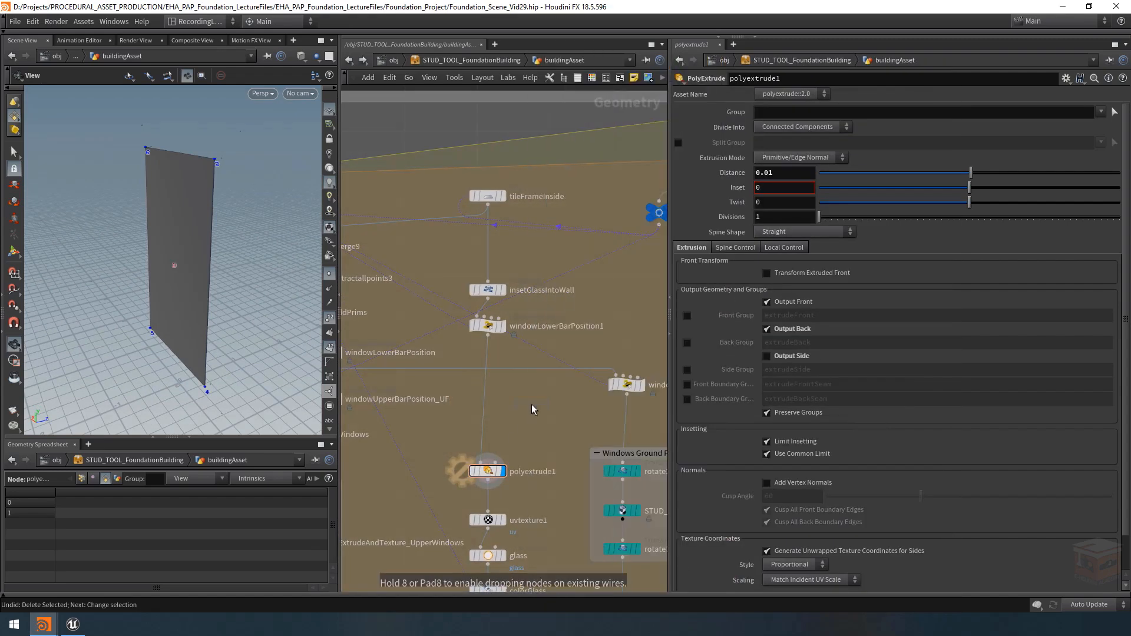
left_click(517, 398)
left_click(519, 390)
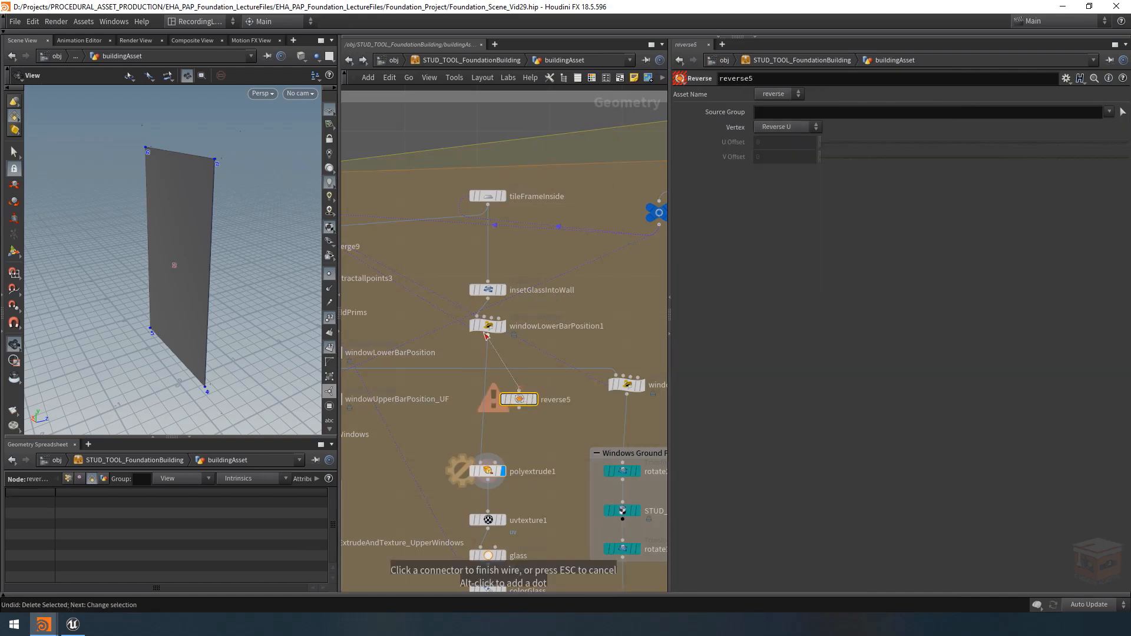
Step: Connect the output of windowLowerBarPosition1 to reverse5 and display the reversed glass face in the viewport
left_click(488, 336)
left_click(536, 400)
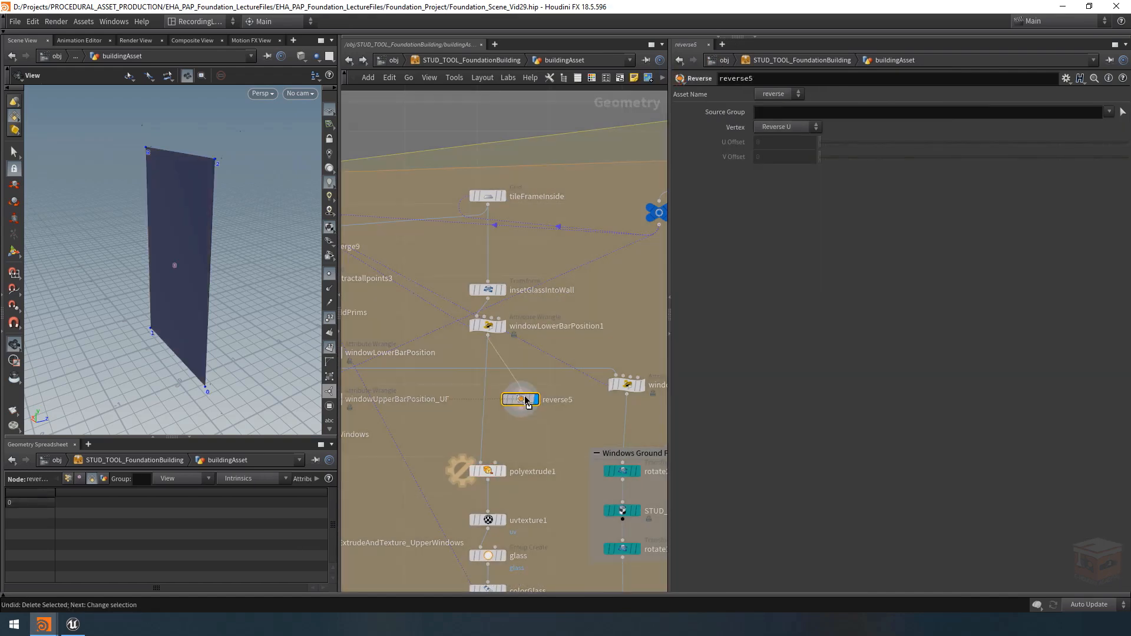
left_click_drag(154, 271, 152, 225)
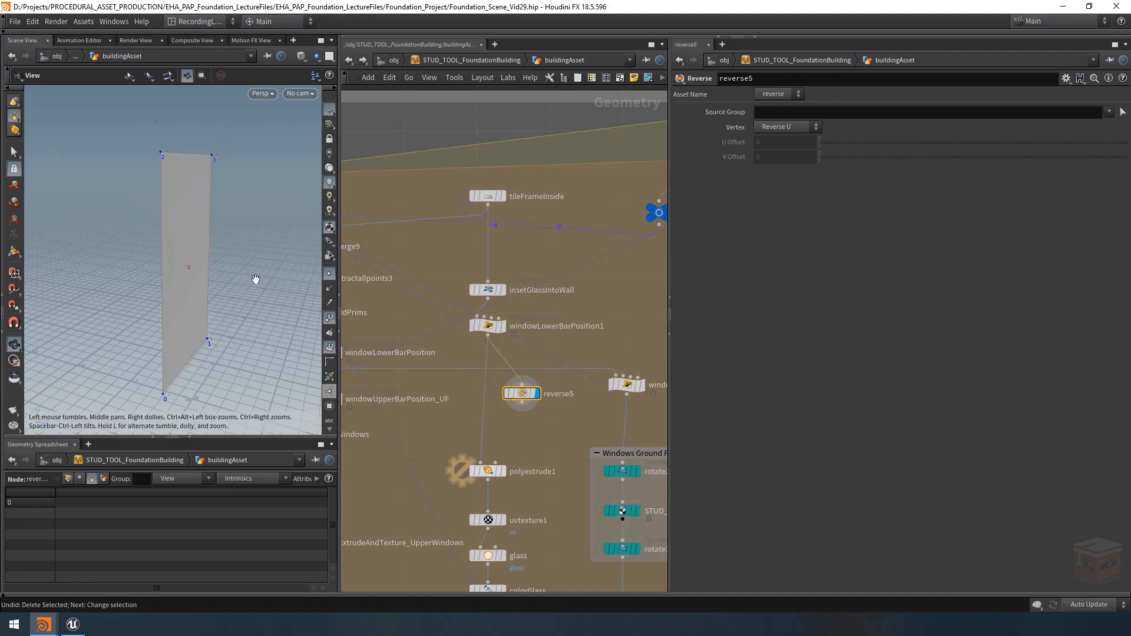
Step: Add a Transform node below reverse5, connect it to reverse5's output and make it the displayed node
middle_click_drag(542, 437, 542, 415)
key("Tab")
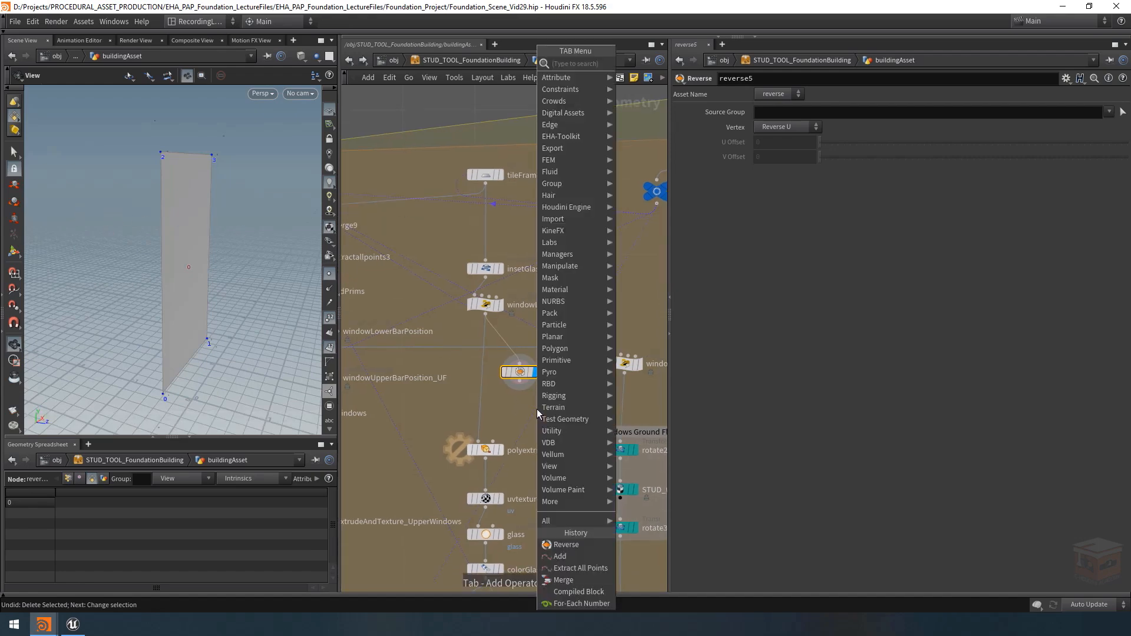
type("trans")
key("Return")
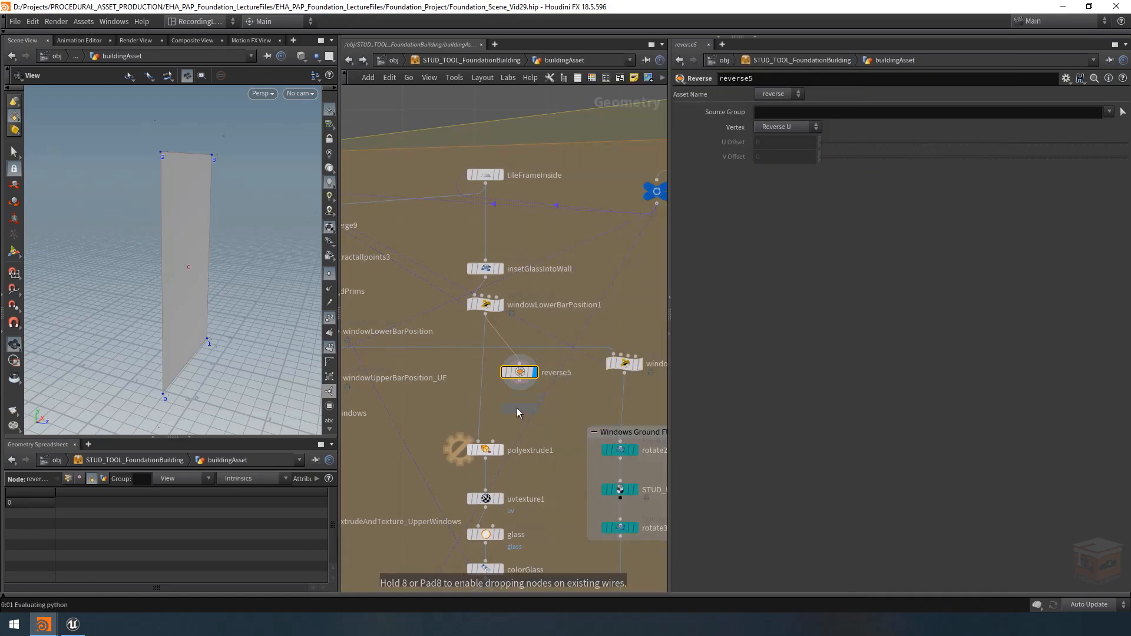
left_click(517, 408)
left_click(519, 403)
left_click(519, 399)
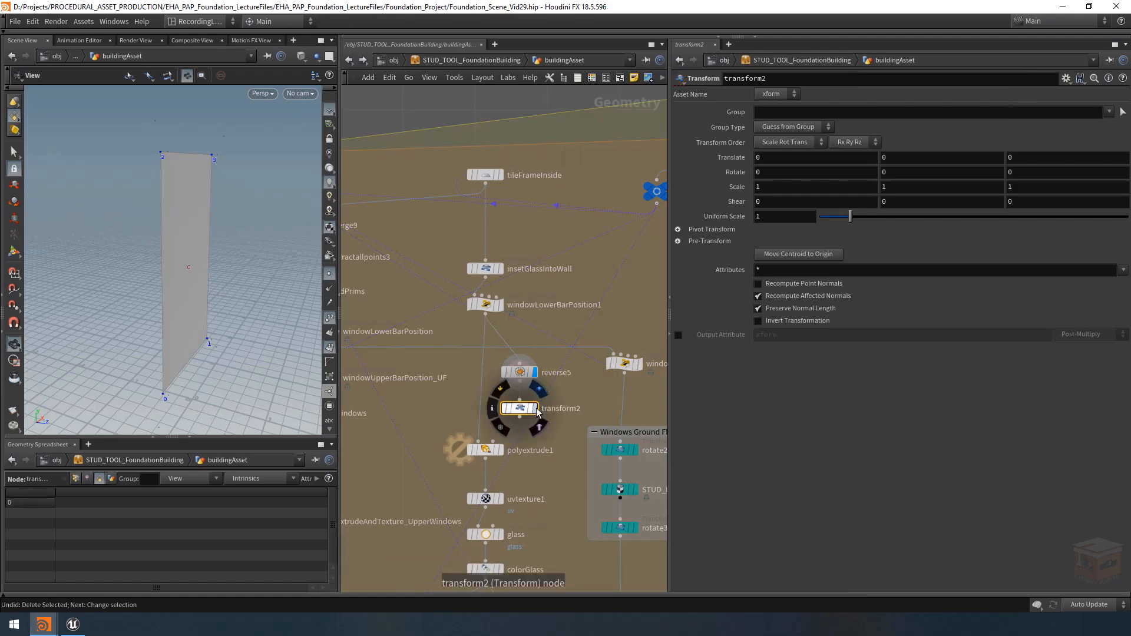
left_click(534, 409)
Step: Check polyextrude1's extrusion distance and set transform2's Z translation to 0.01
left_click_drag(544, 435, 470, 463)
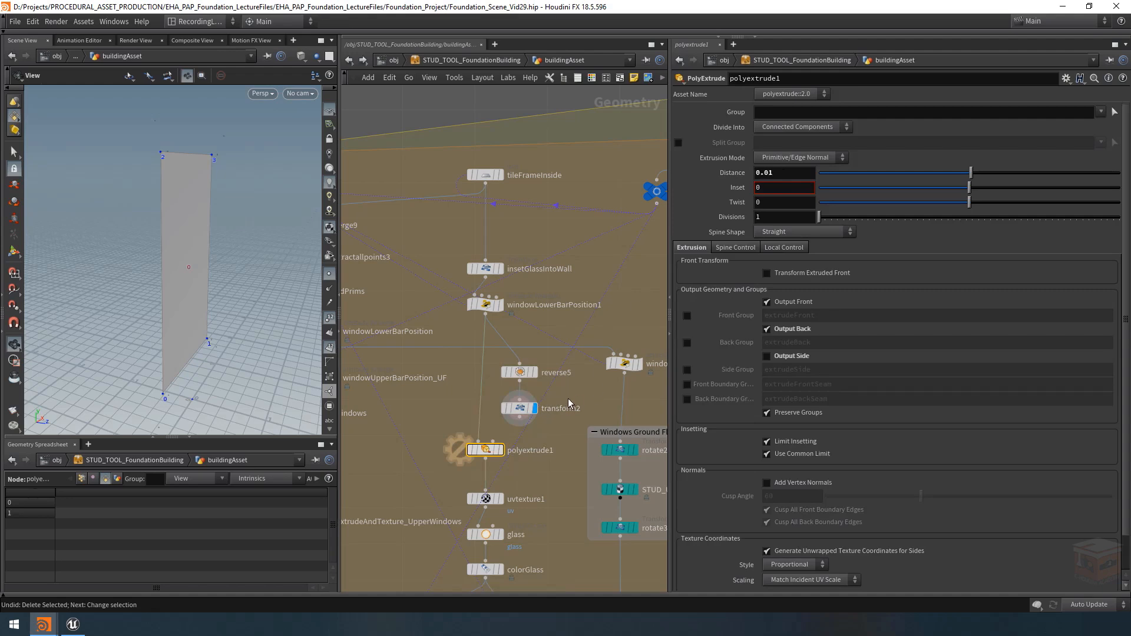
left_click(518, 408)
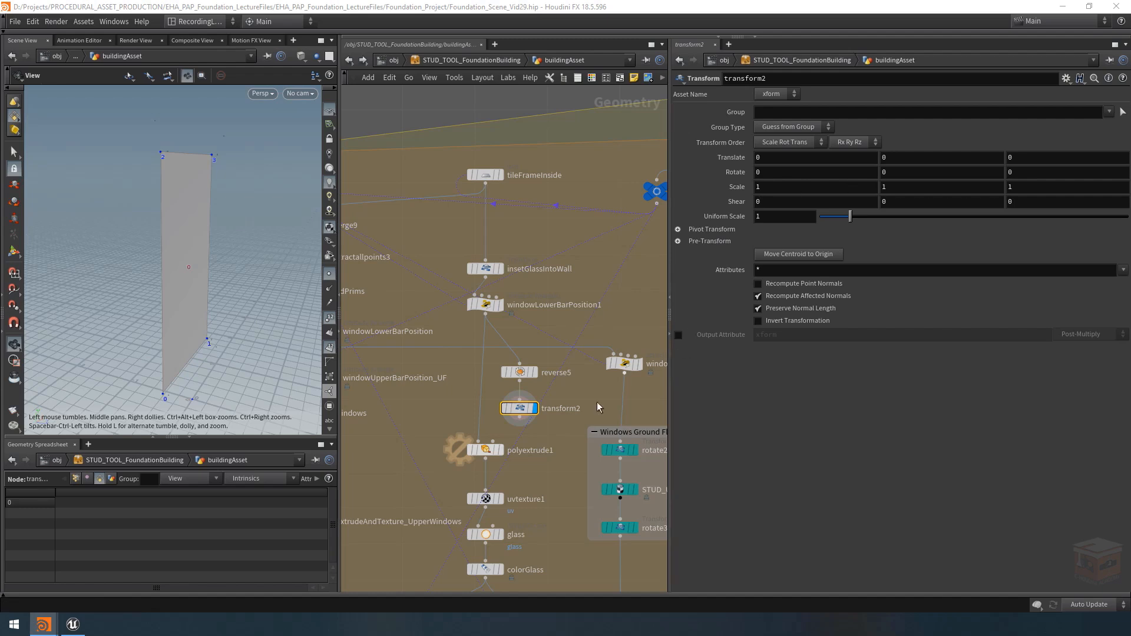
left_click_drag(209, 312, 177, 298)
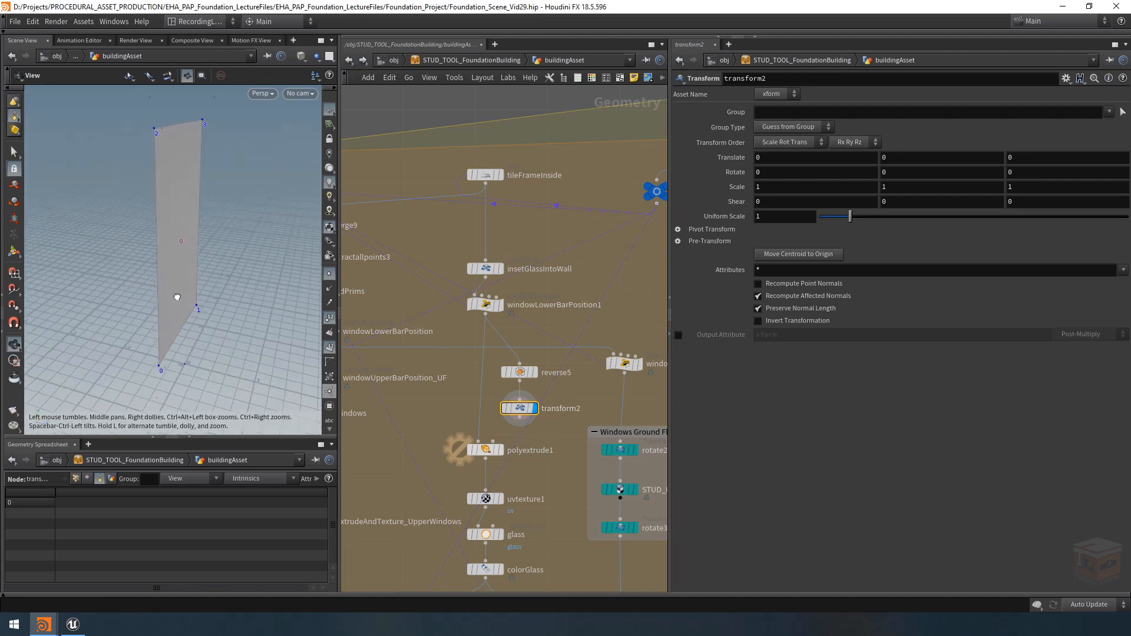
left_click(1052, 158)
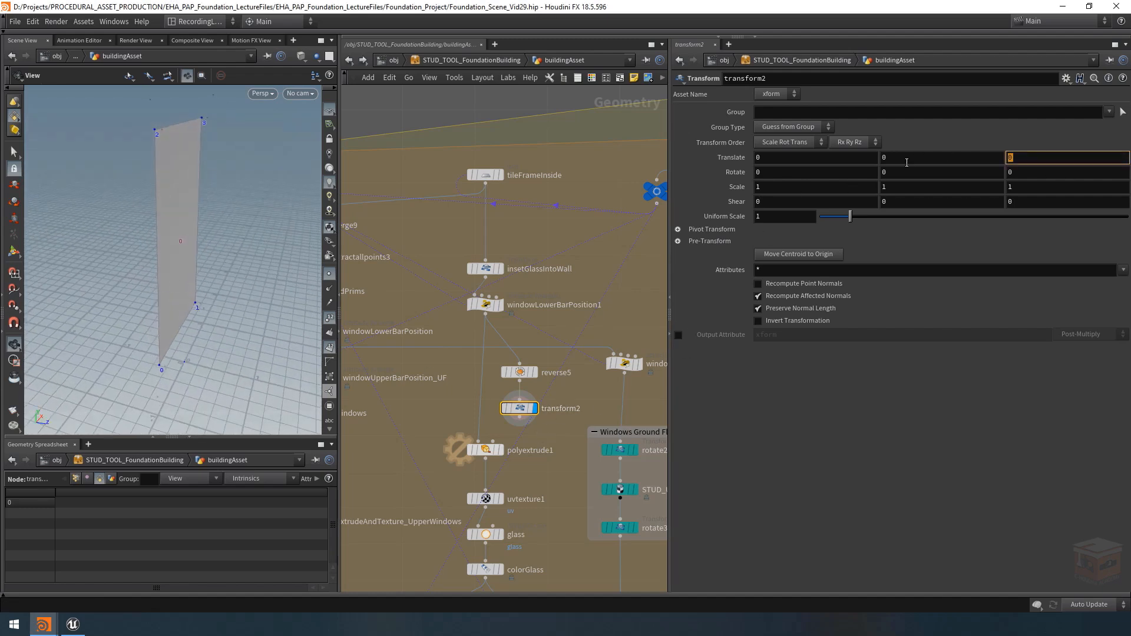
key("Return")
key("Return")
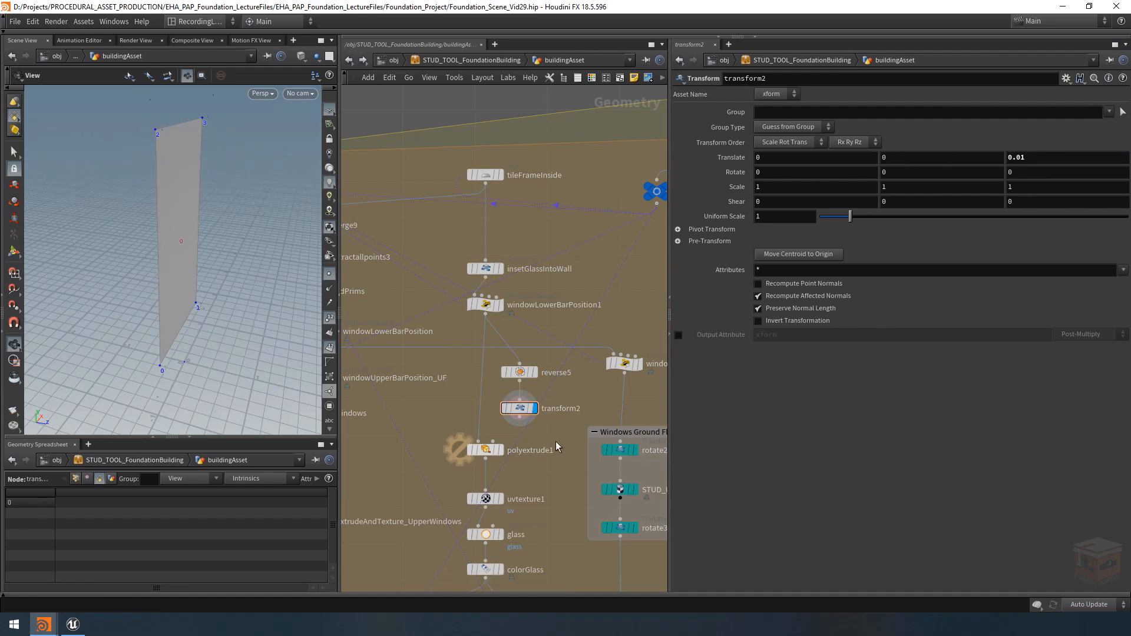
Step: Add a Merge node combining windowLowerBarPosition1 and transform2 ahead of polyextrude1, and tidy the reverse5 and transform2 nodes' placement
key("Tab")
type("merge")
key("Return")
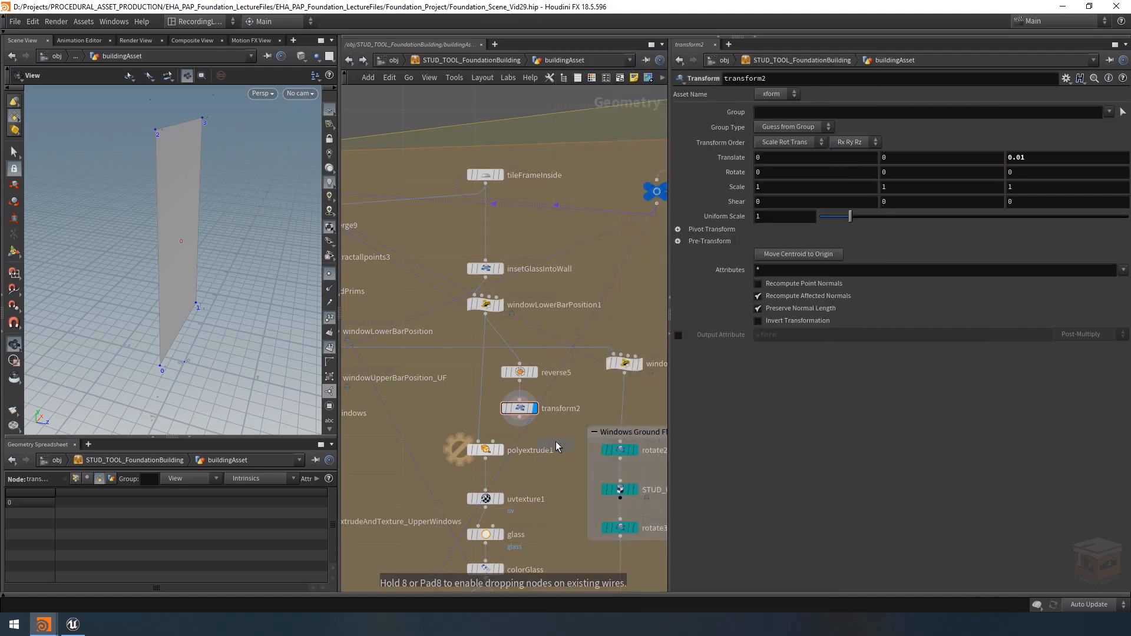
left_click(445, 412)
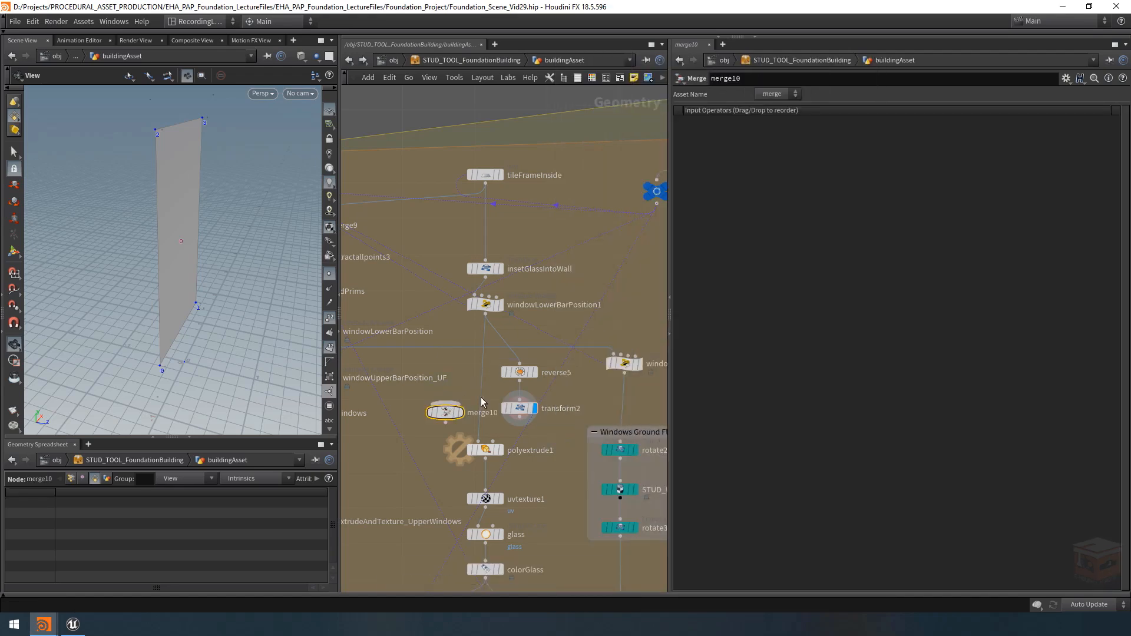
left_click(460, 401)
left_click(520, 417)
left_click_drag(553, 433, 522, 377)
left_click_drag(526, 408, 529, 400)
Step: Delete polyextrude1, move the new Merge node in line above uvtexture1 and display it
left_click(488, 452)
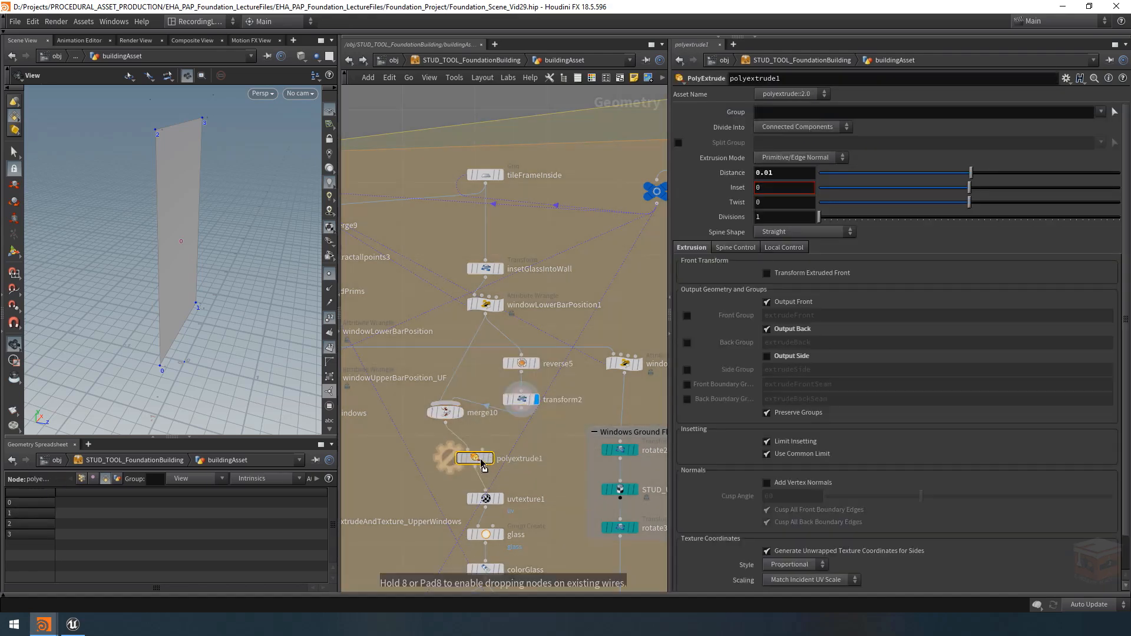
key("Delete")
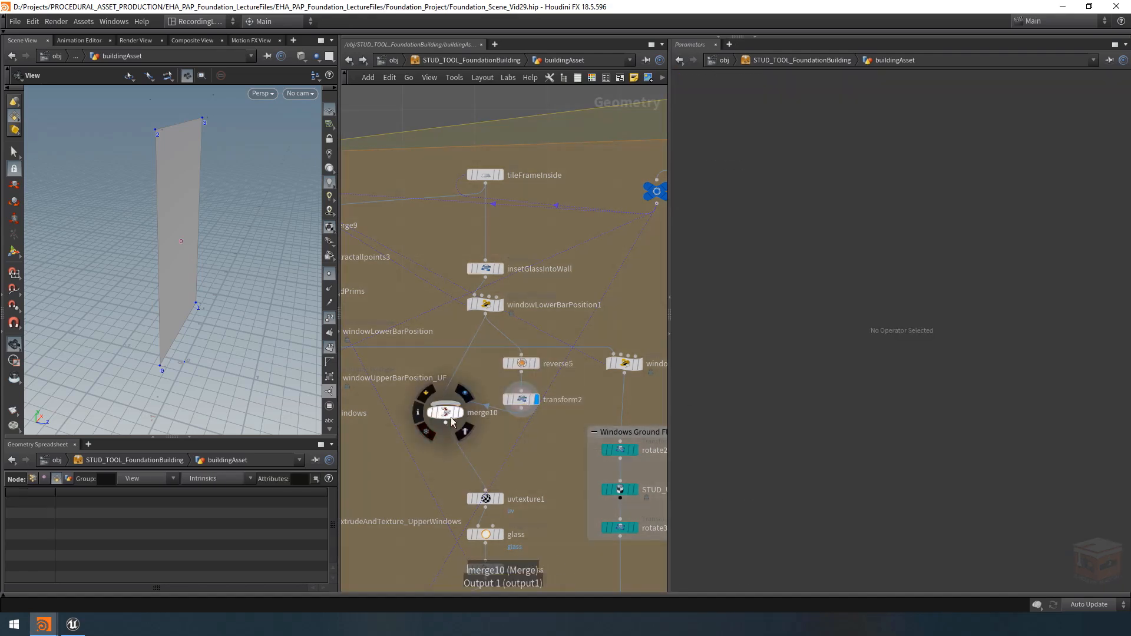
left_click_drag(448, 414, 487, 436)
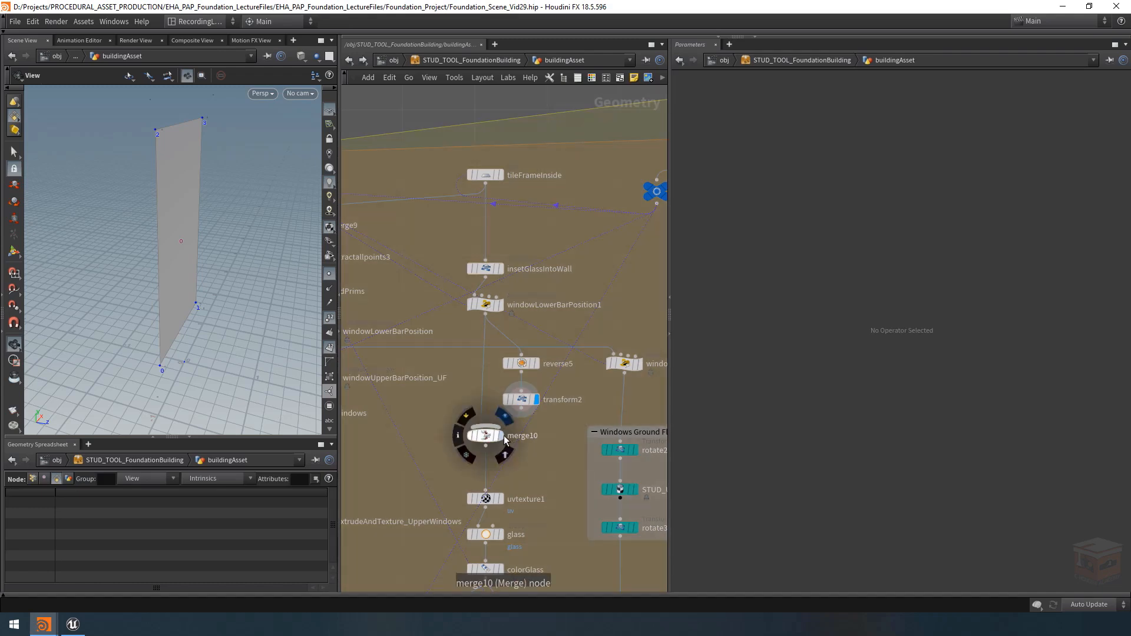
left_click(500, 437)
Step: Rename the new Merge node to mergeGlassSides
double_click(530, 436)
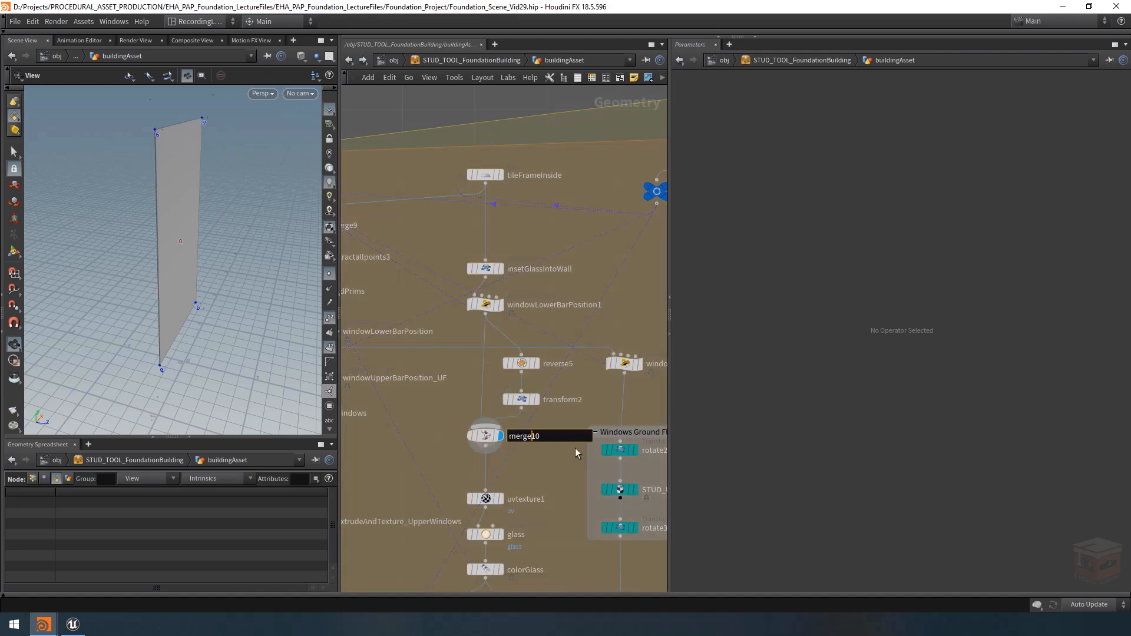
key("Delete")
key("Delete")
type("GlassSides")
key("Return")
Step: Rename the transform2 node to offsetGlass
double_click(563, 400)
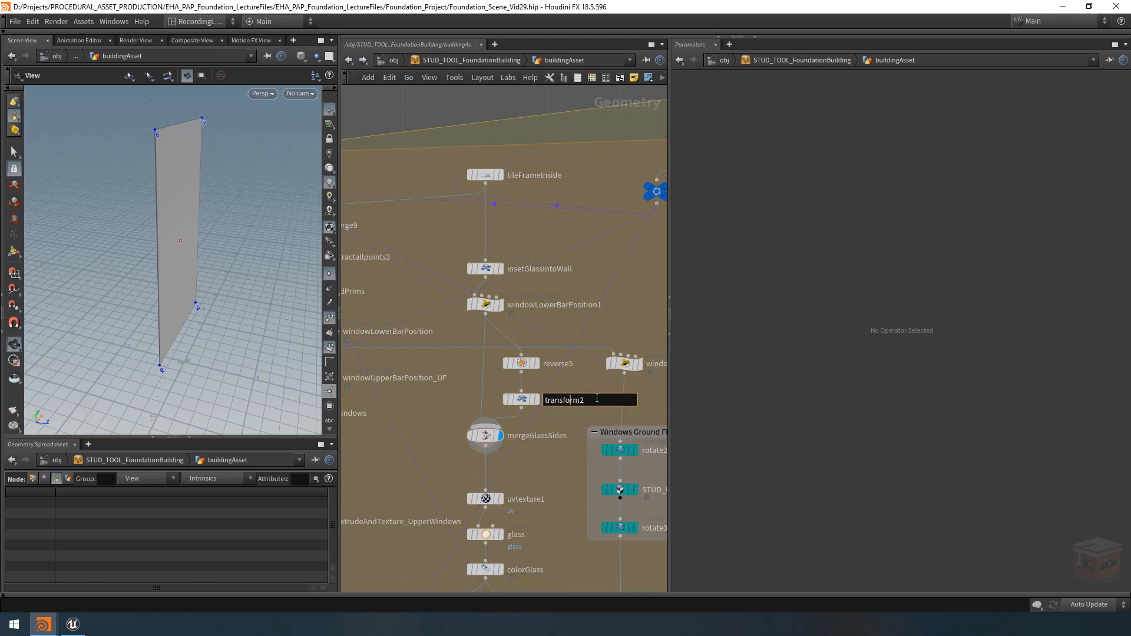
type("offsetGlass")
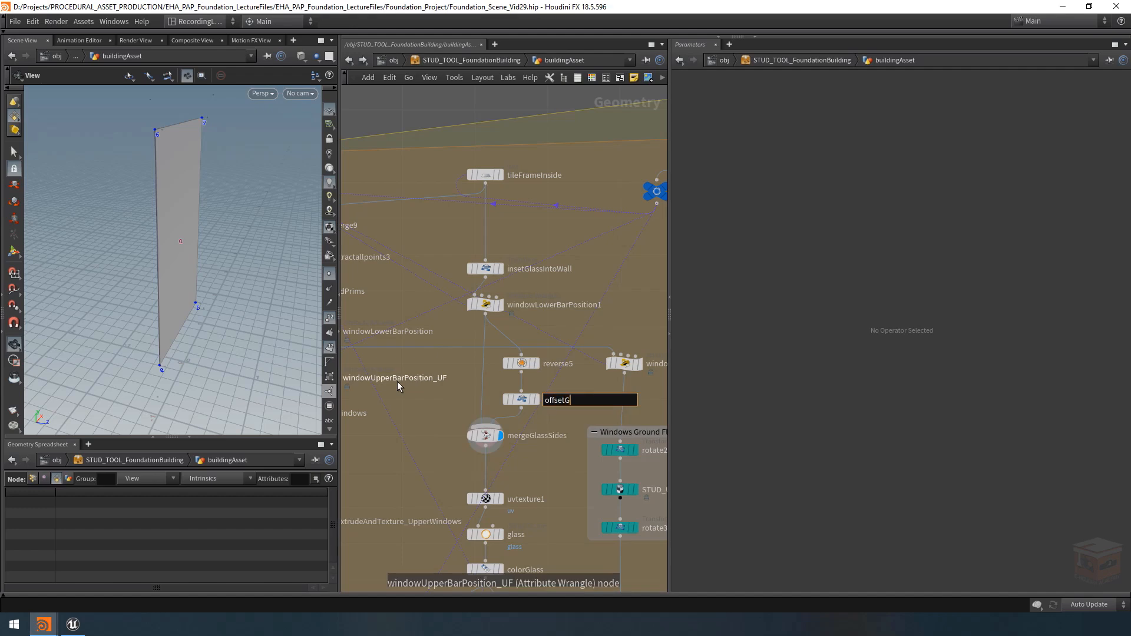
key("Return")
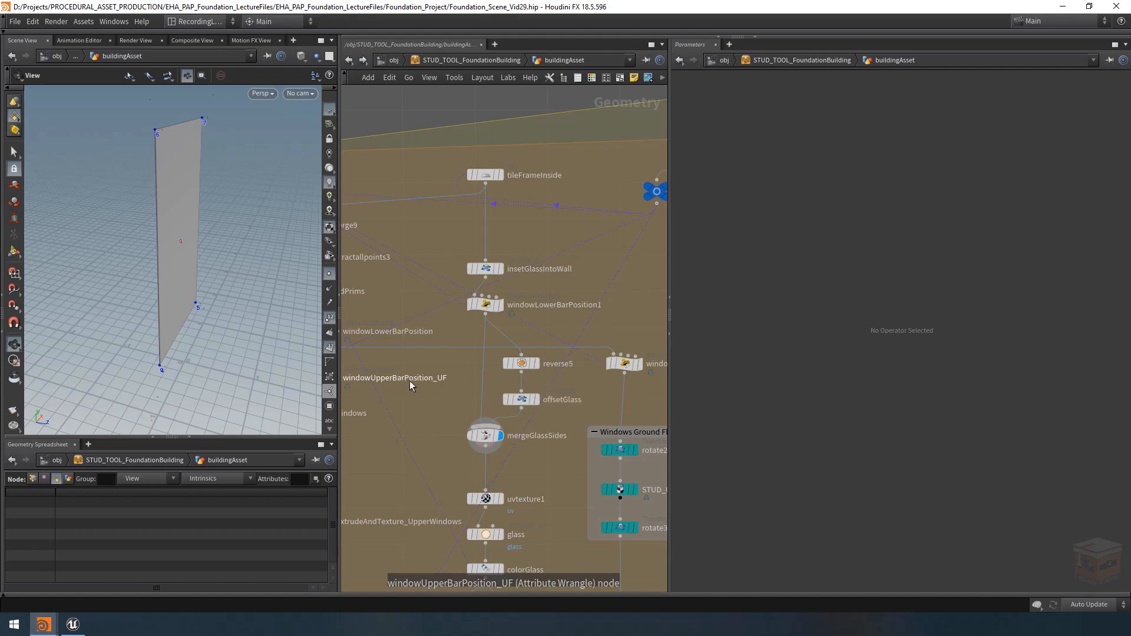
Step: Select and display the compile_end1 node at the end of the tile loop to show the whole building
scroll(540, 460, "down", 3)
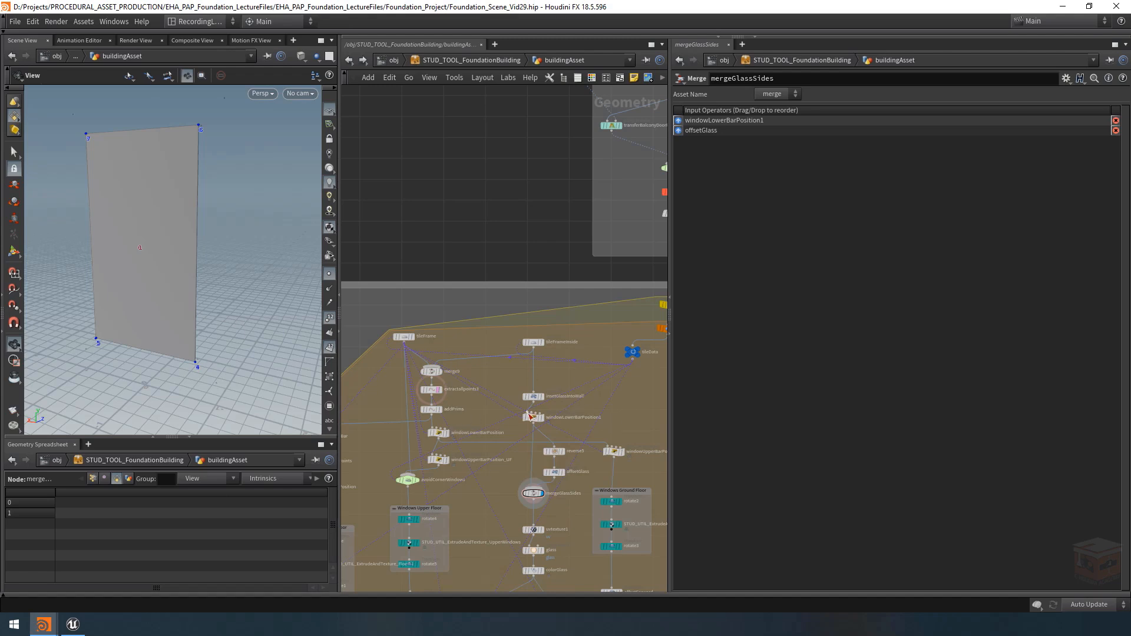
scroll(528, 413, "down", 3)
middle_click_drag(620, 429, 600, 337)
middle_click_drag(620, 500, 592, 374)
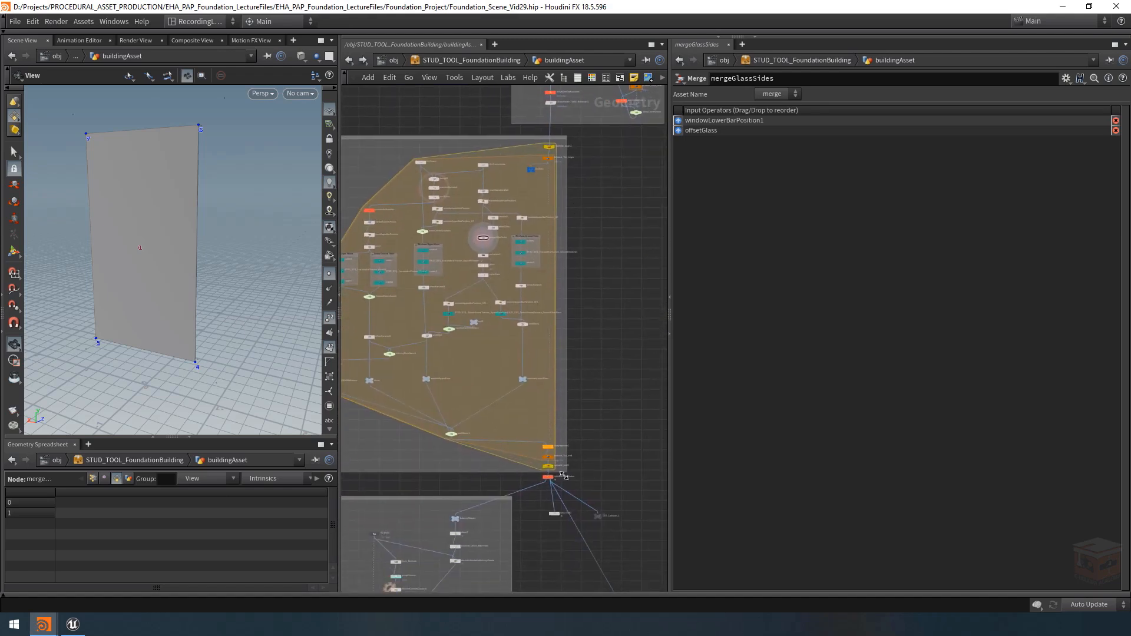
scroll(560, 472, "up", 5)
left_click(515, 453)
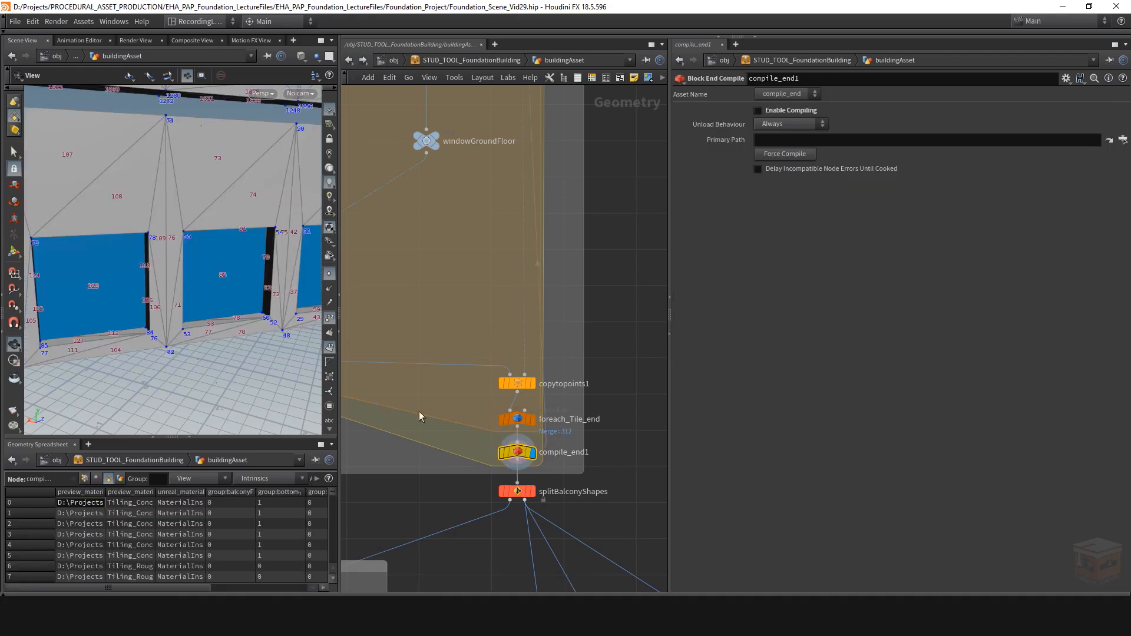
Step: Turn off the point and primitive number display in the viewport and frame the whole building
left_click_drag(206, 277, 51, 235)
right_click_drag(278, 165, 108, 225)
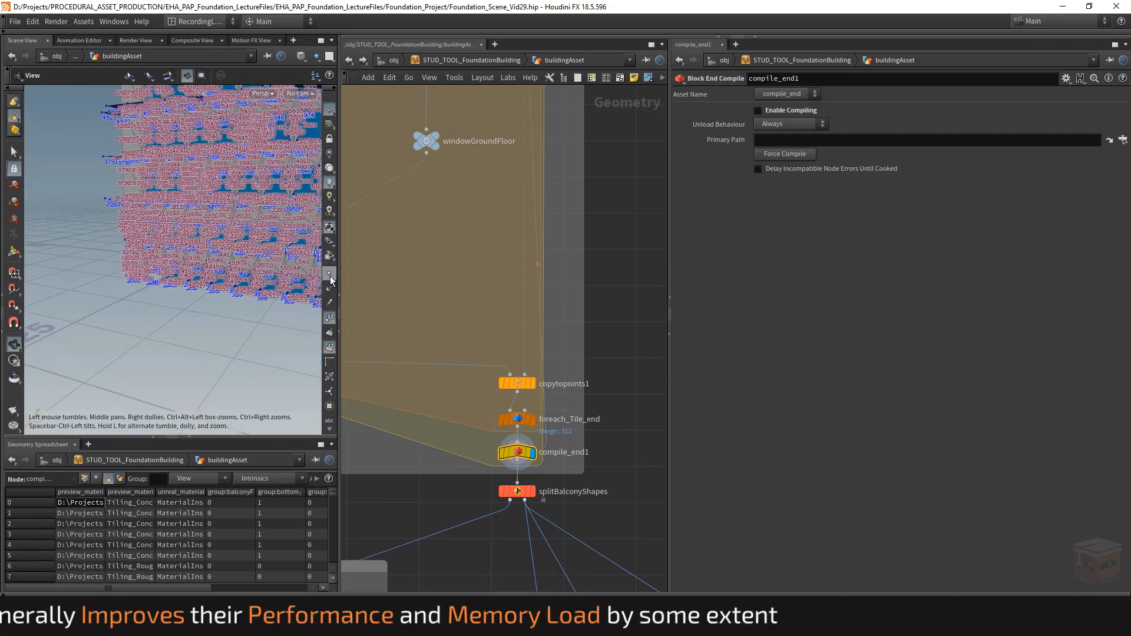
left_click(331, 351)
scroll(162, 239, "down", 6)
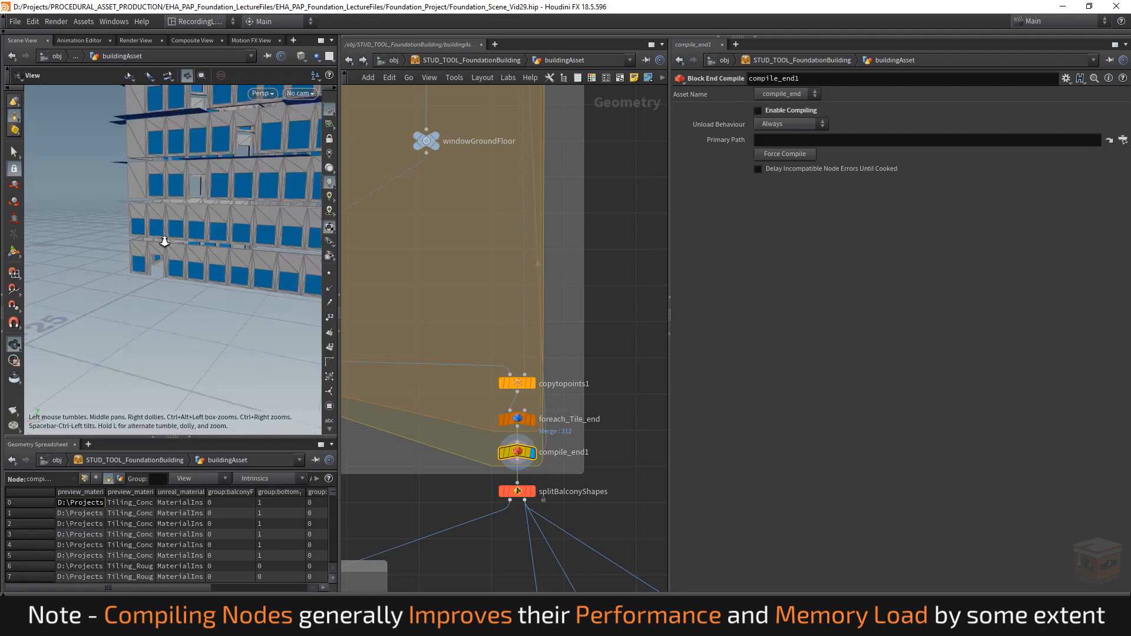
left_click_drag(161, 240, 195, 277)
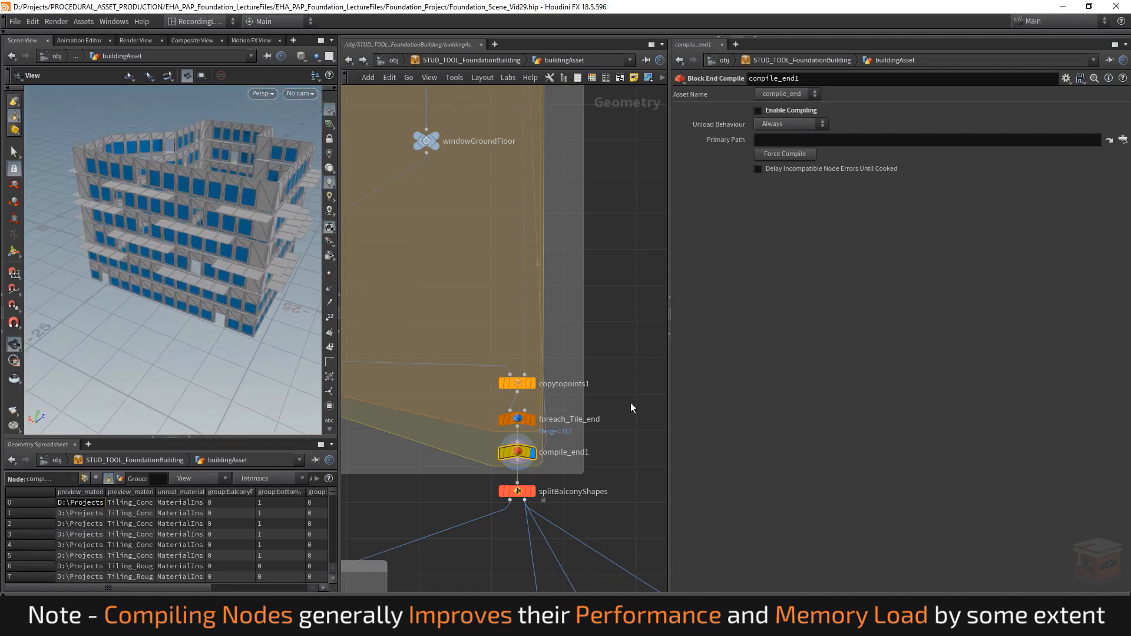
Step: Turn on Enable Compiling for the compile_end1 block
left_click(788, 112)
scroll(442, 381, "down", 6)
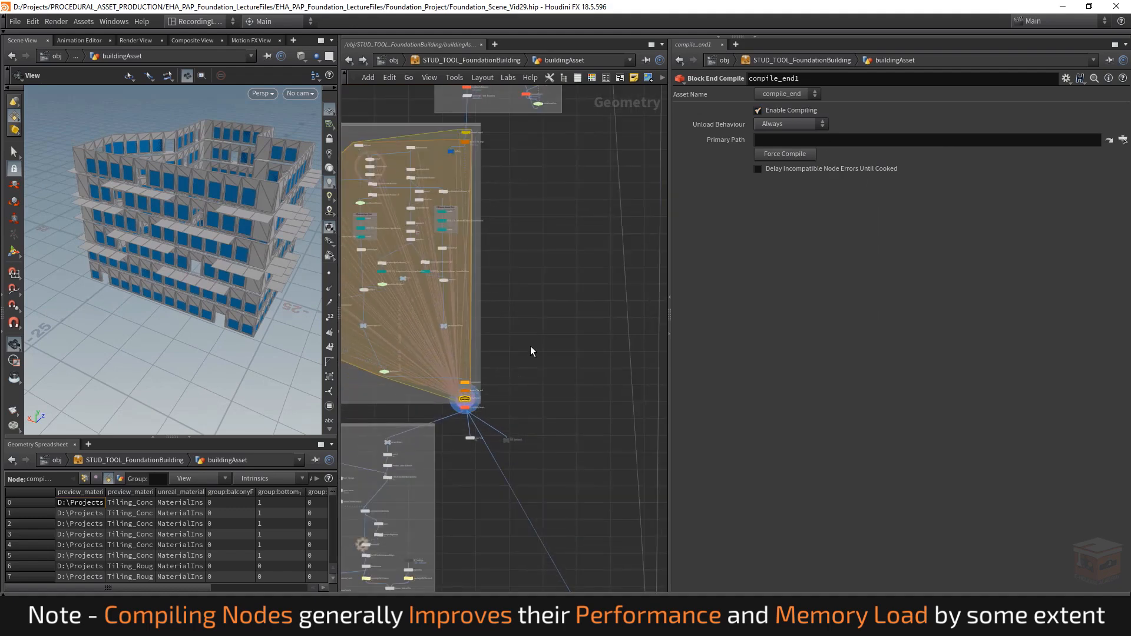
middle_click_drag(519, 269, 617, 328)
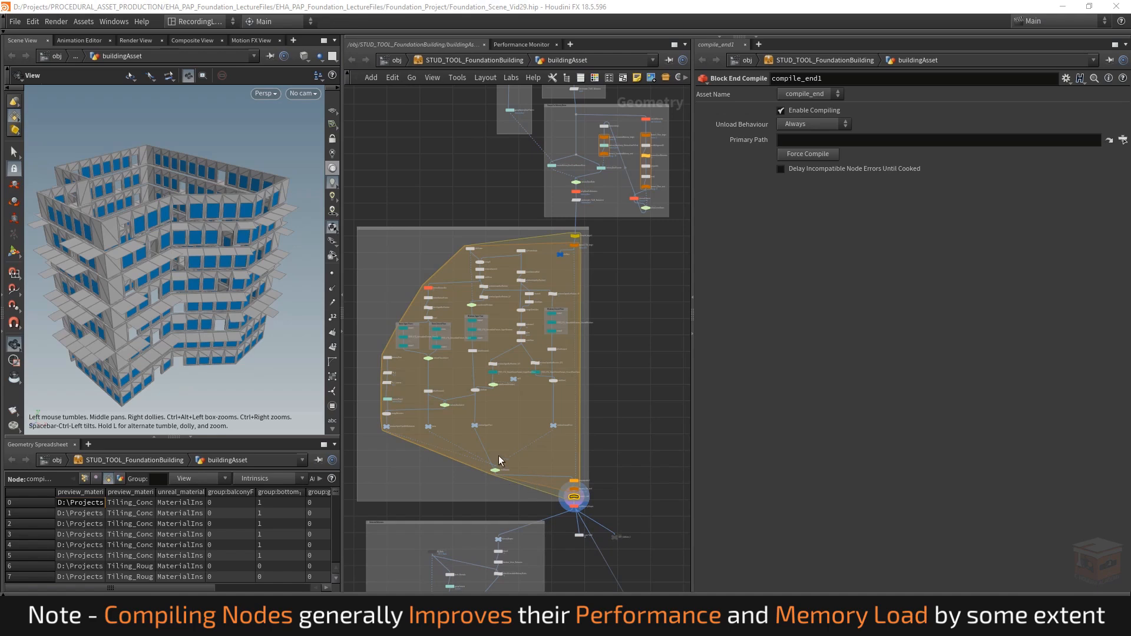
Step: Turn on Multithread when Compiled for the foreach_Tile_end node
scroll(520, 494, "up", 5)
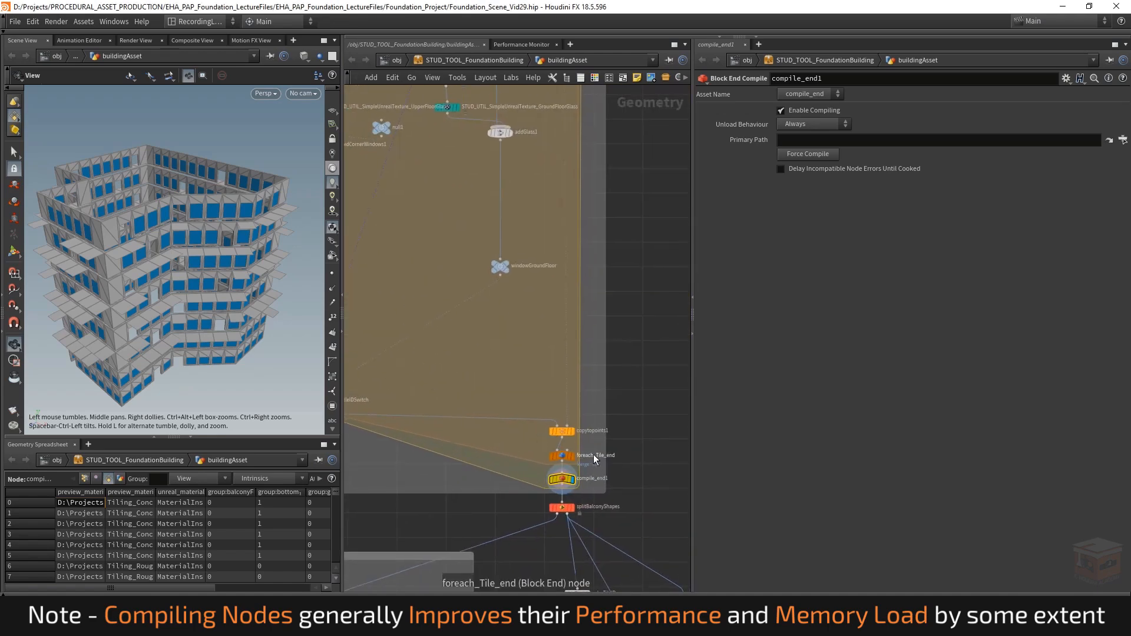
scroll(598, 446, "up", 3)
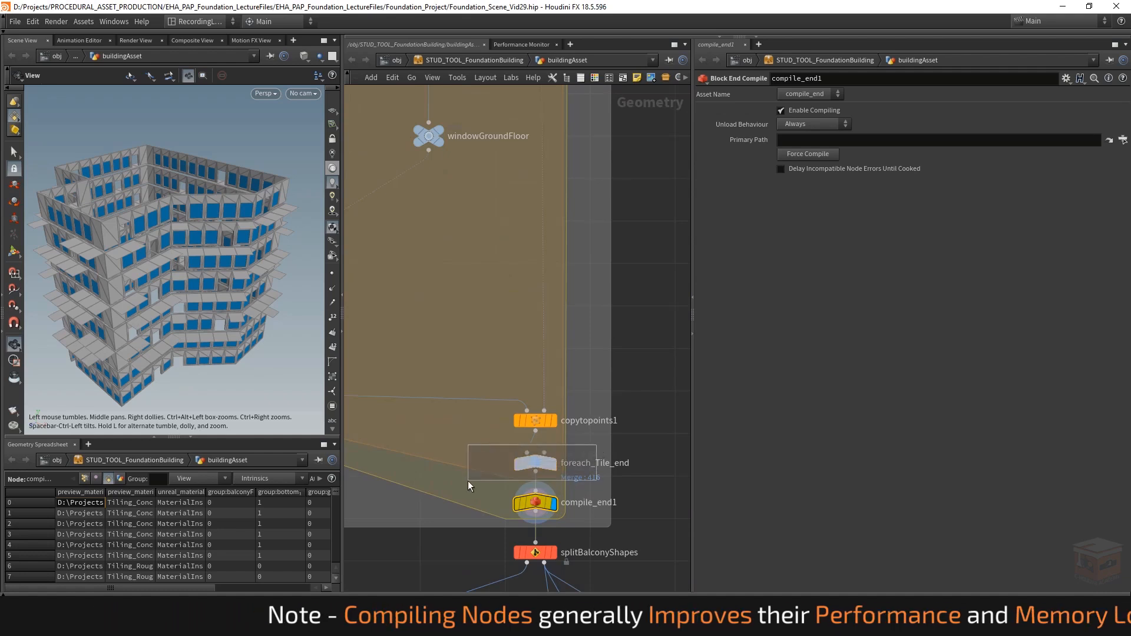
left_click(536, 463)
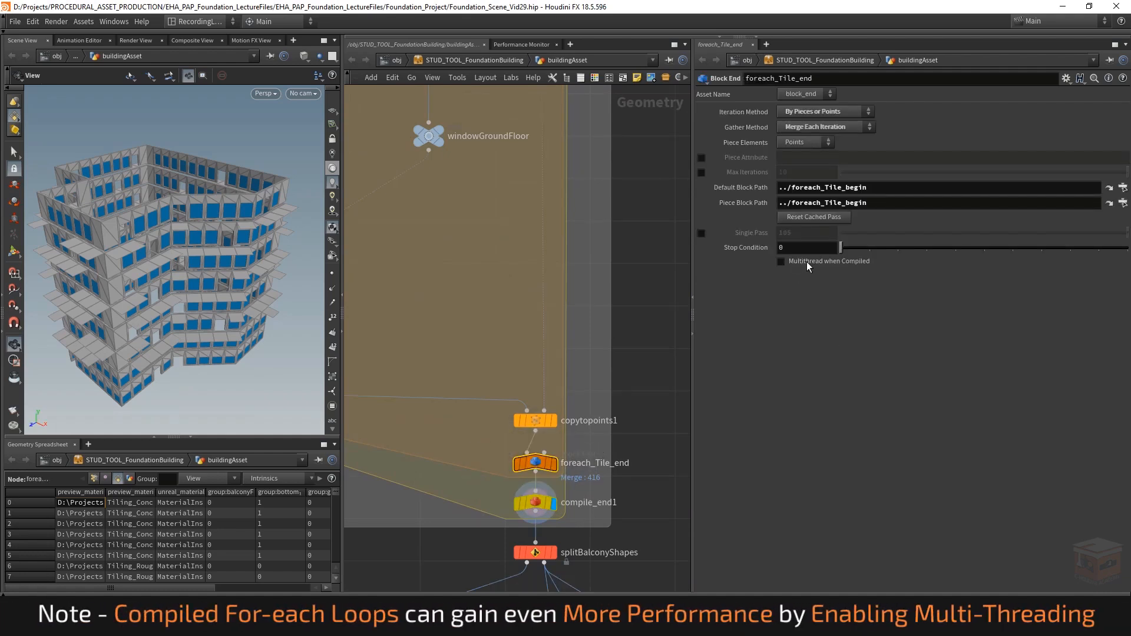
scroll(589, 354, "down", 6)
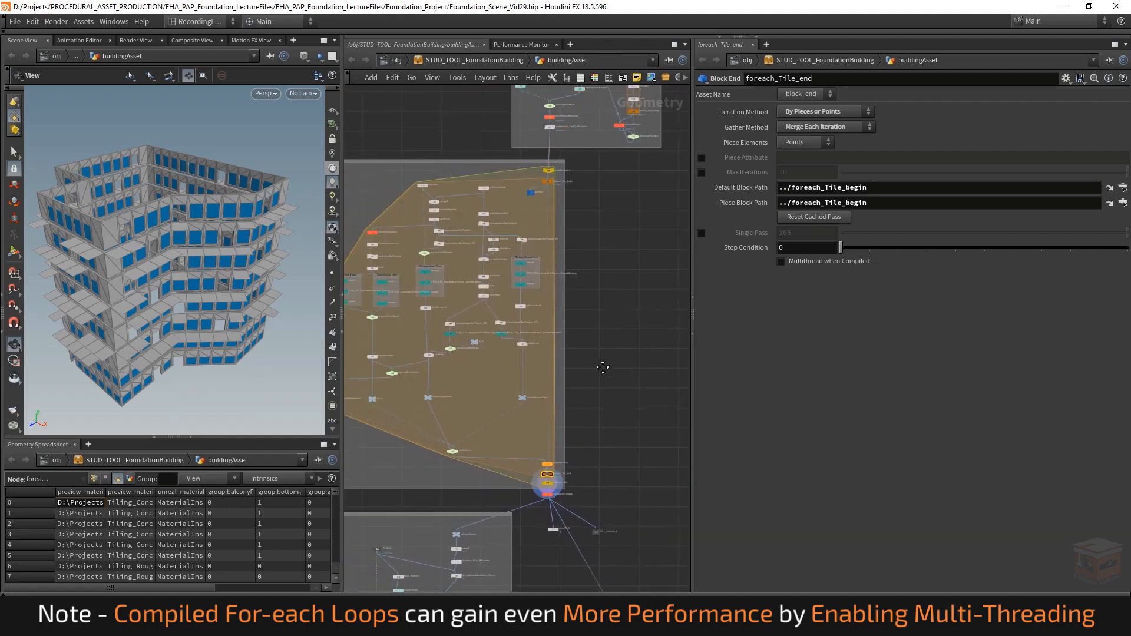
middle_click_drag(588, 304, 625, 301)
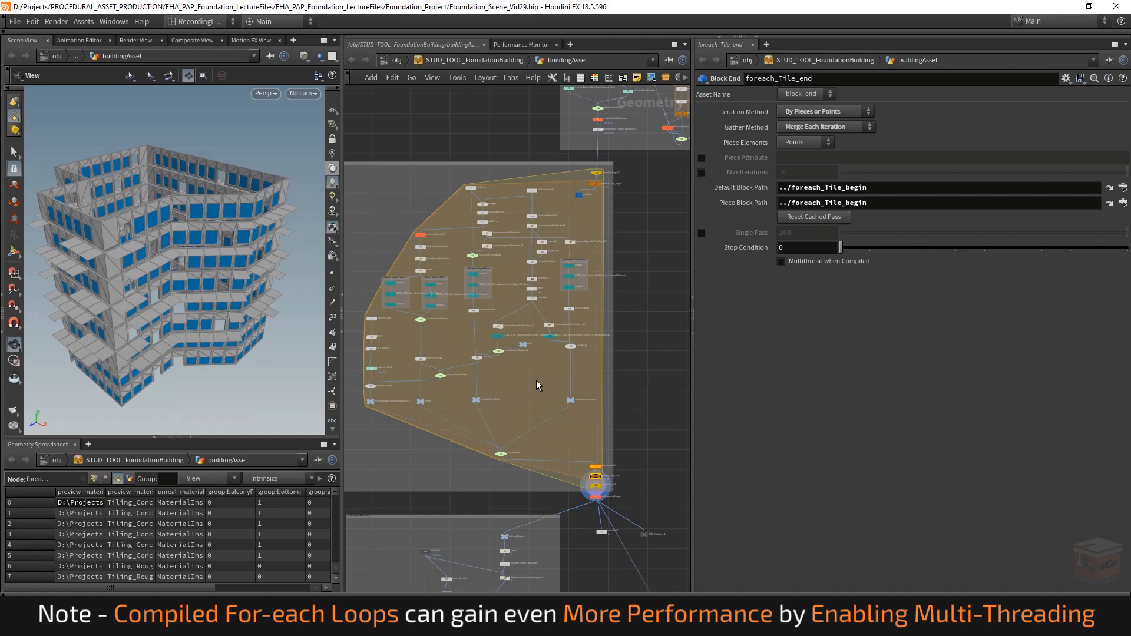
scroll(607, 493, "up", 8)
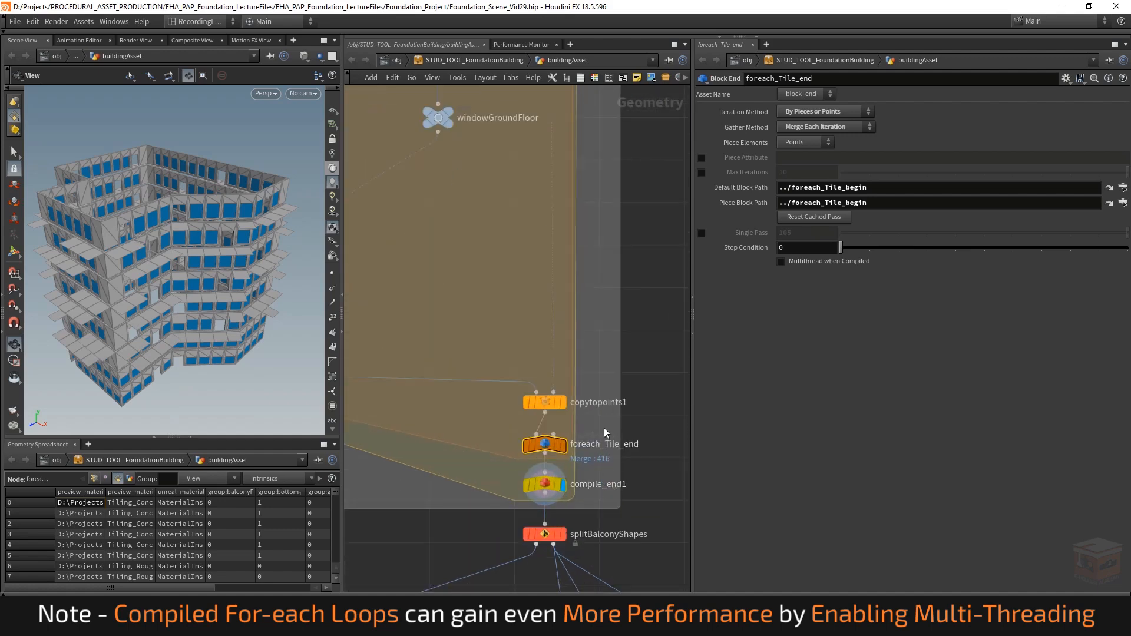
mouse_move(538, 451)
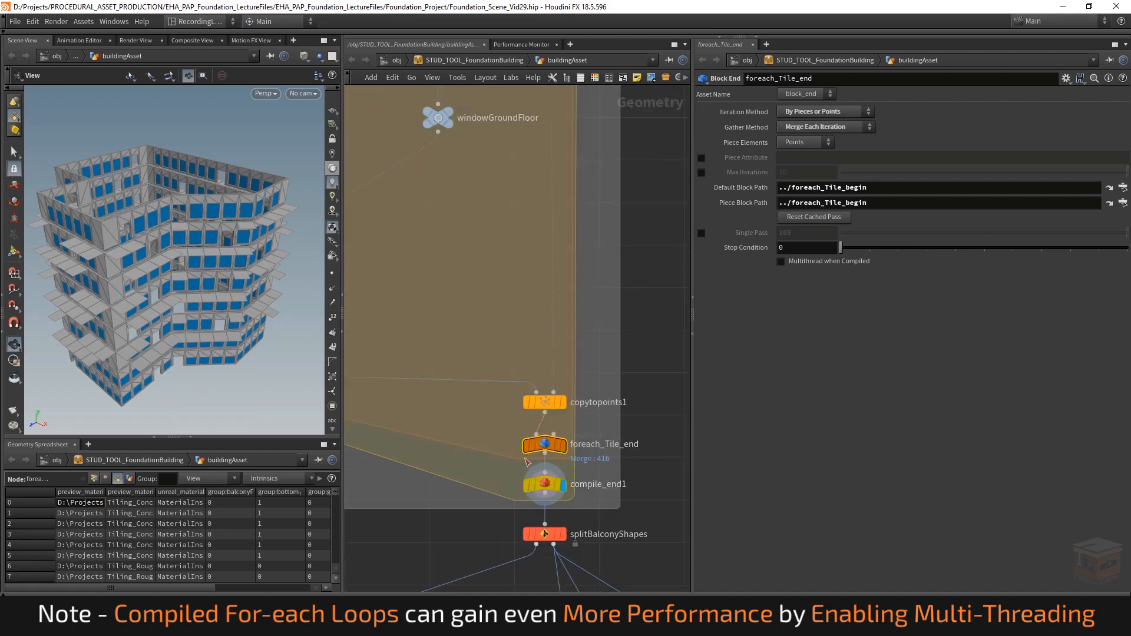
left_click(803, 263)
scroll(575, 434, "down", 10)
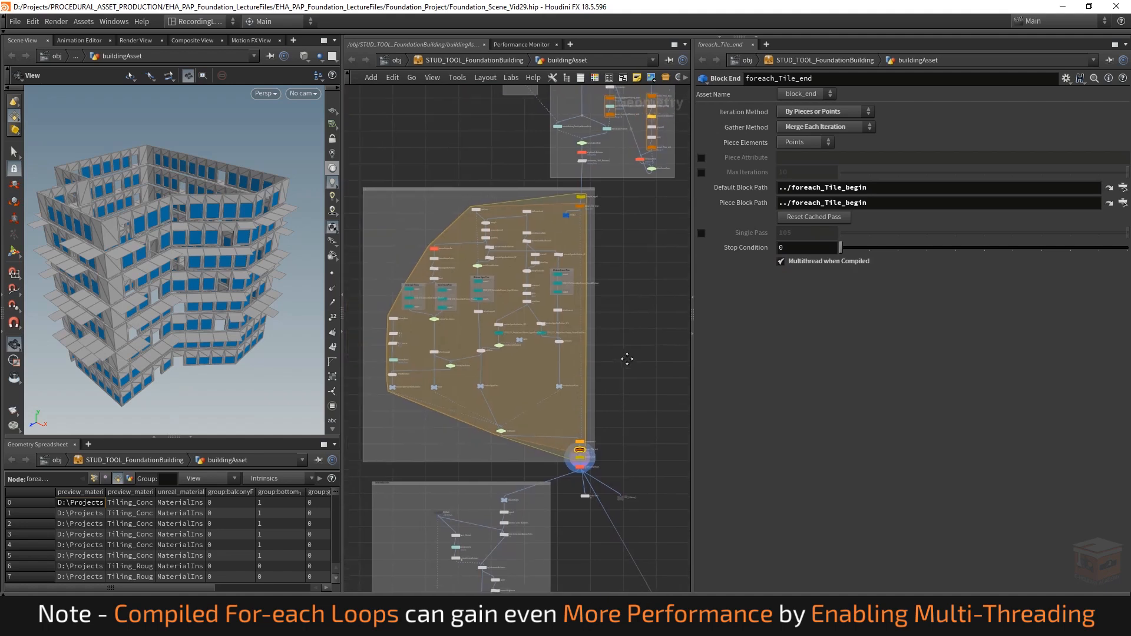
Step: Bring up the floating STUD_TOOL_FoundationBuilding parameters and set Floor Count to 7 in the Building Settings
middle_click_drag(626, 359, 630, 363)
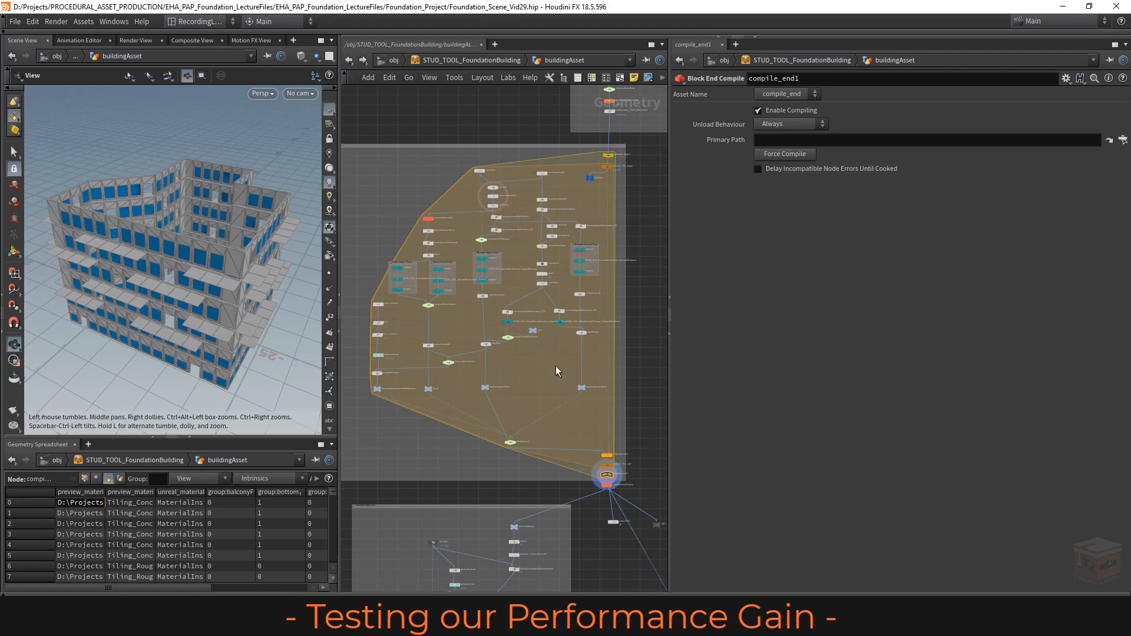
scroll(607, 476, "up", 8)
scroll(543, 470, "down", 10)
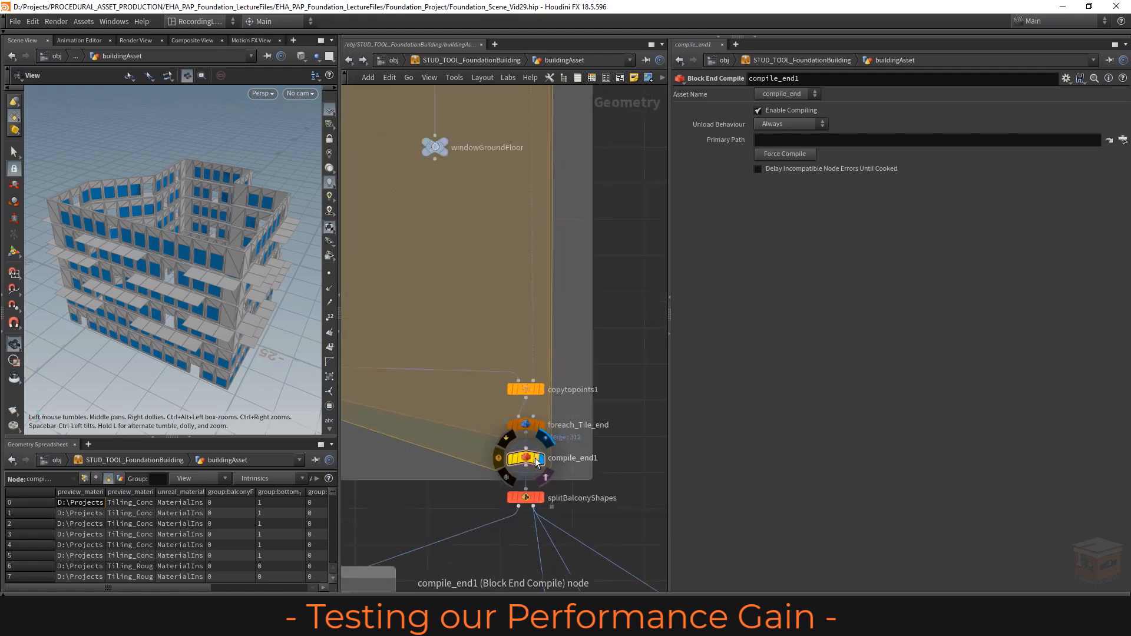
left_click_drag(152, 264, 113, 259)
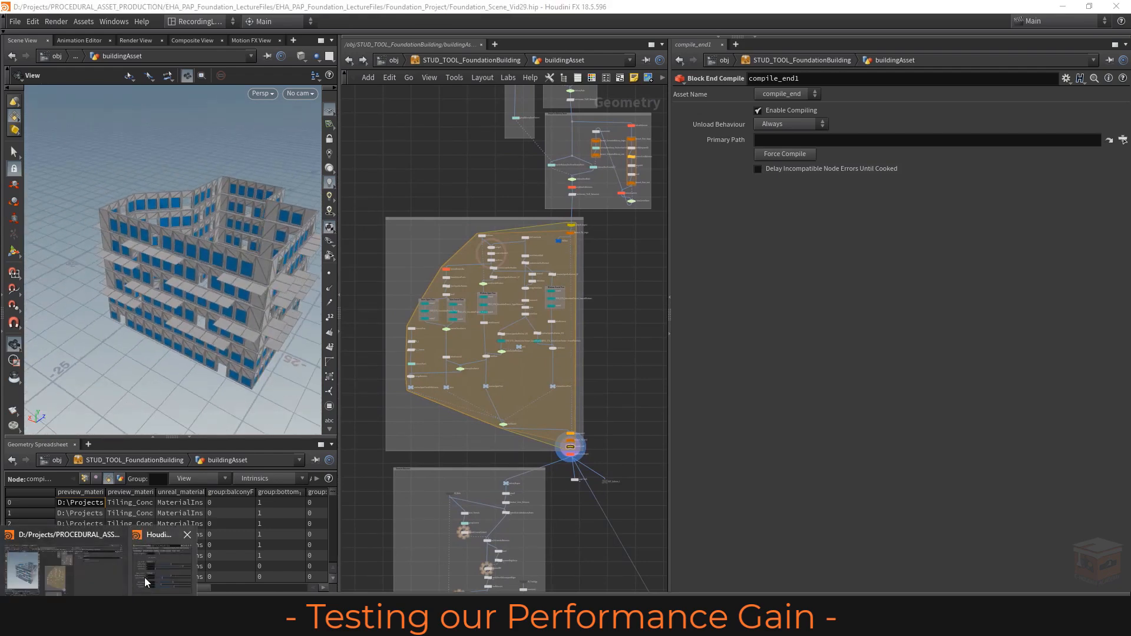
left_click(143, 577)
left_click_drag(309, 4, 865, 93)
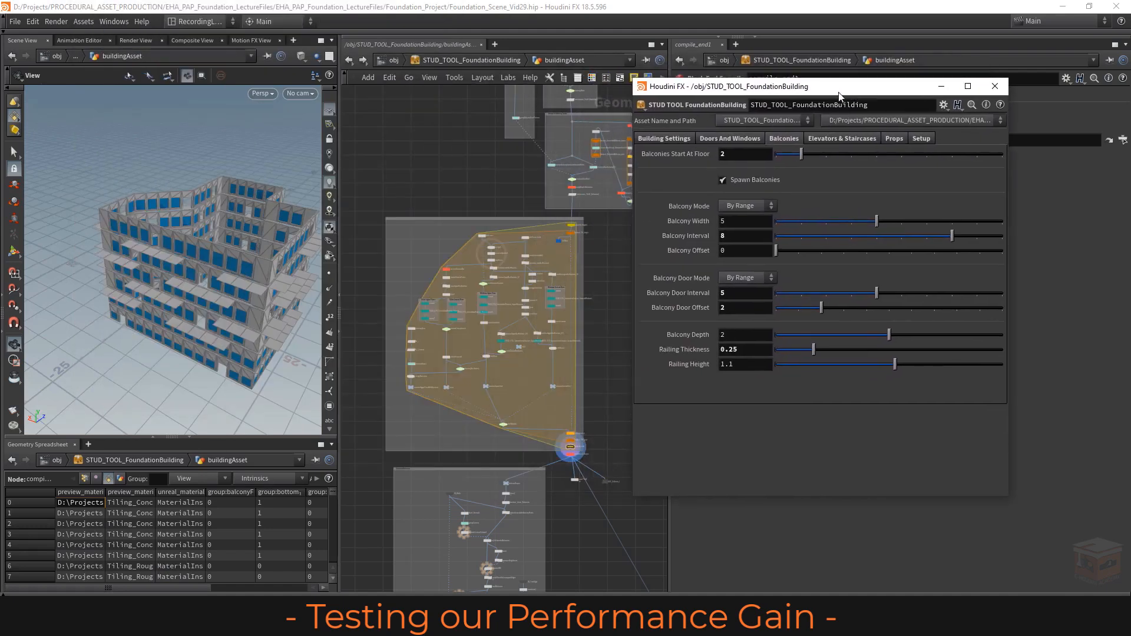
left_click(671, 139)
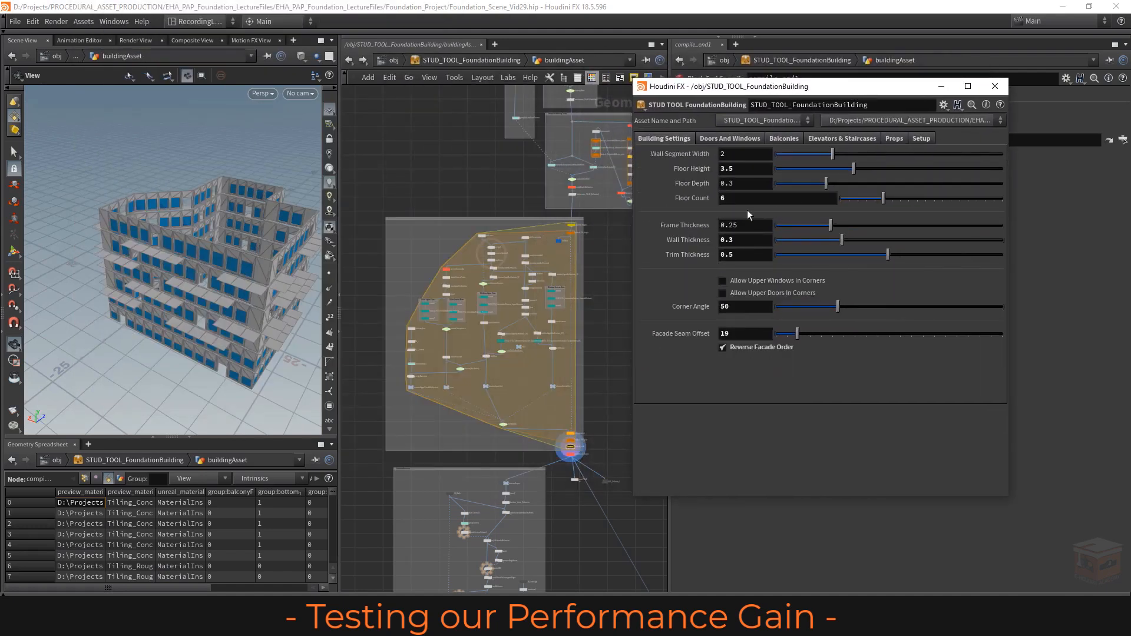
left_click(742, 199)
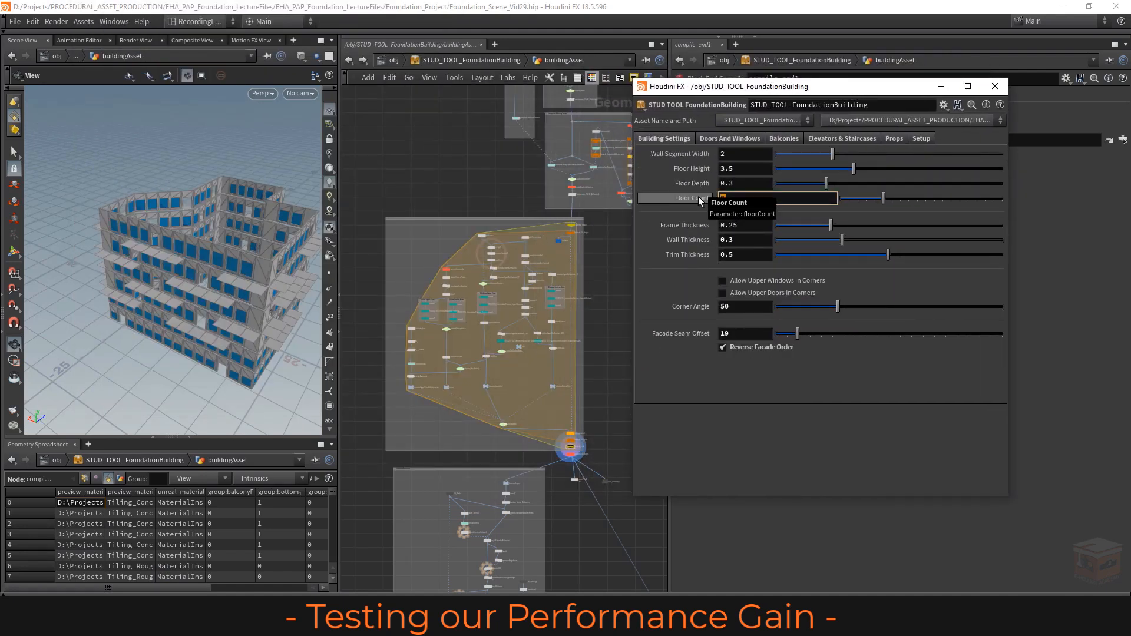
key("Return")
middle_click_drag(236, 225, 205, 223)
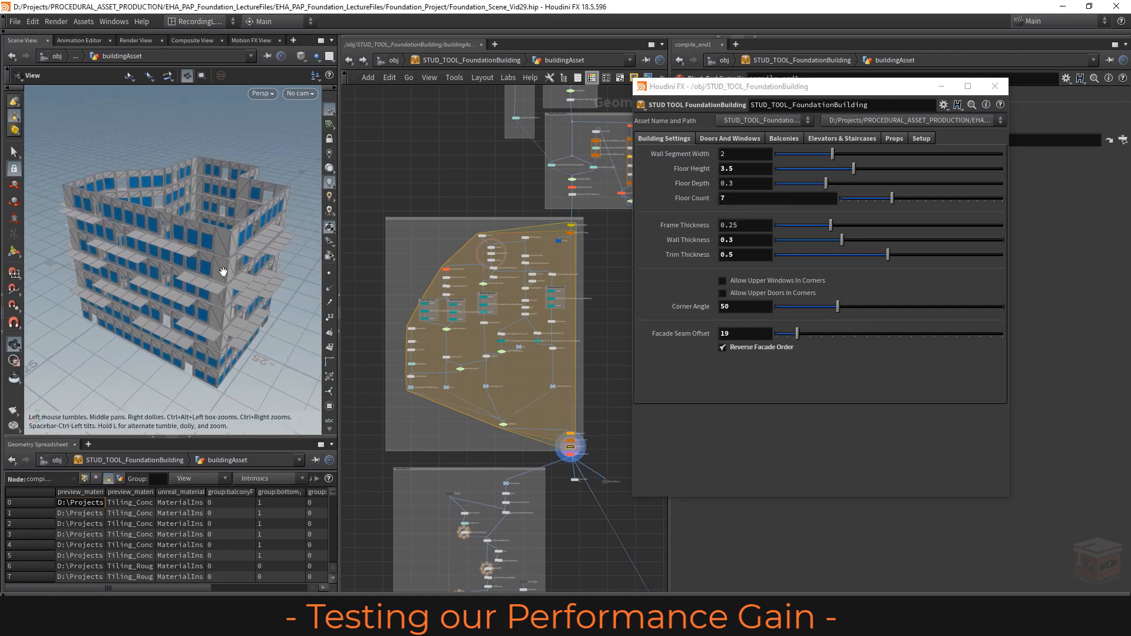
left_click_drag(202, 255, 206, 253)
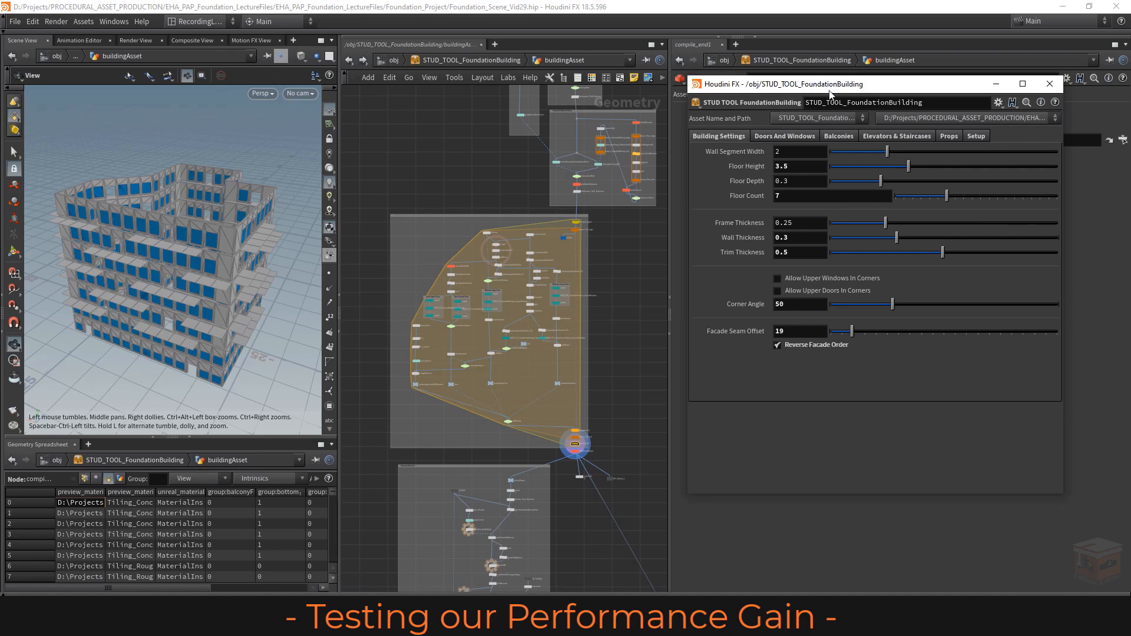
Step: Expand the Performance Monitor above the network and start recording a performance profile
left_click_drag(829, 91, 823, 323)
left_click(717, 39)
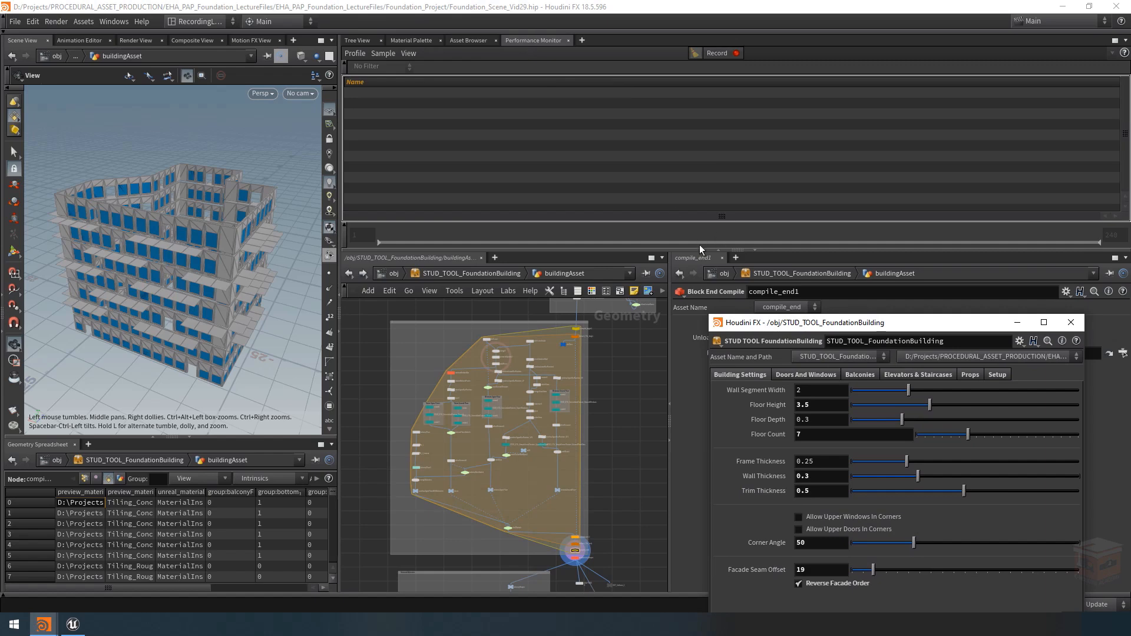
left_click(719, 250)
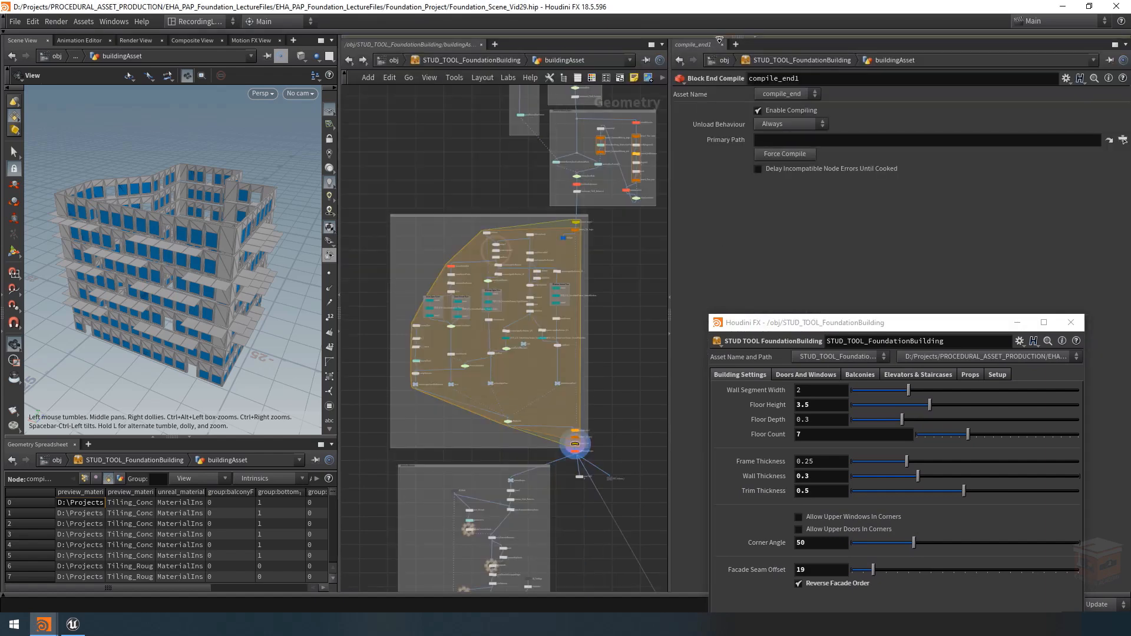
left_click(719, 41)
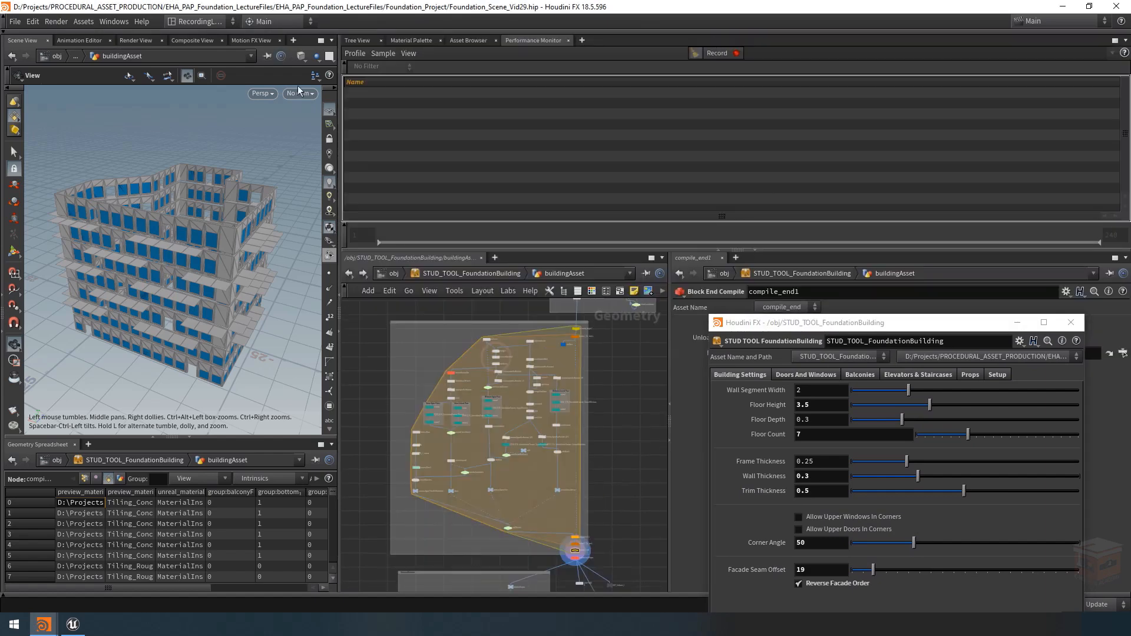
left_click(719, 55)
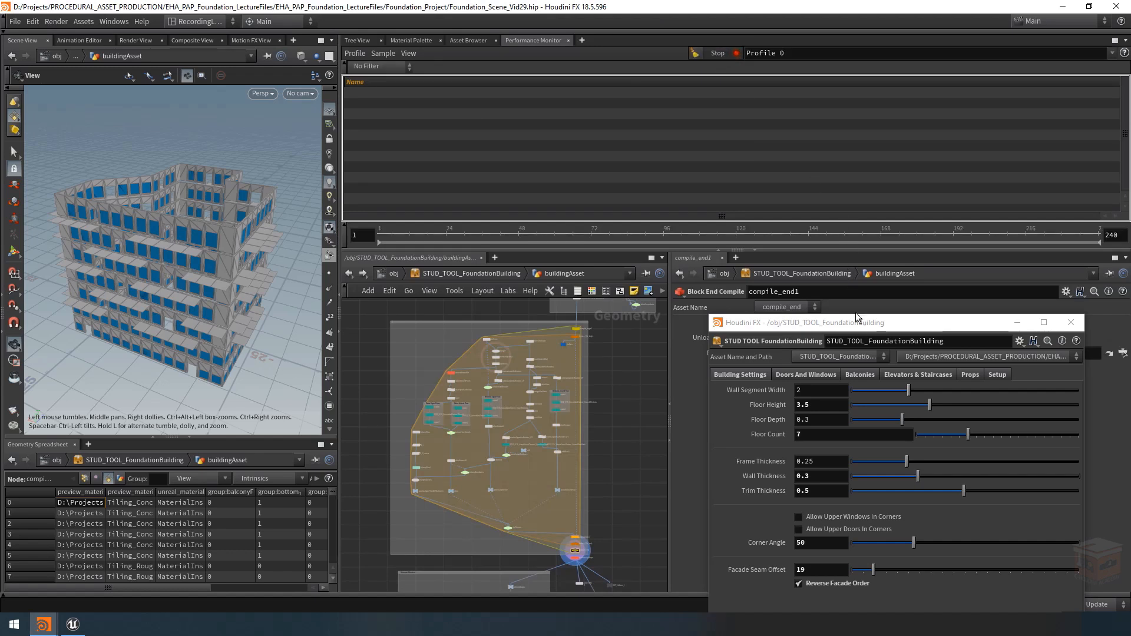
Step: Turn off Enable Compiling on compile_end1 and clear the statistics recorded in the performance profile
left_click_drag(858, 325, 847, 449)
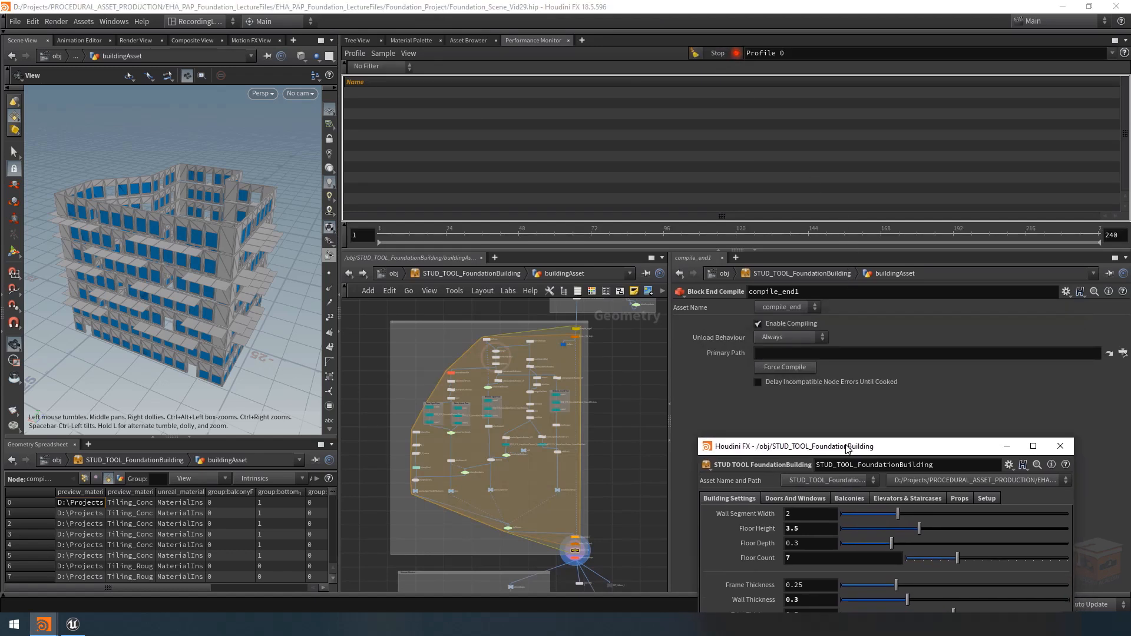
left_click(774, 323)
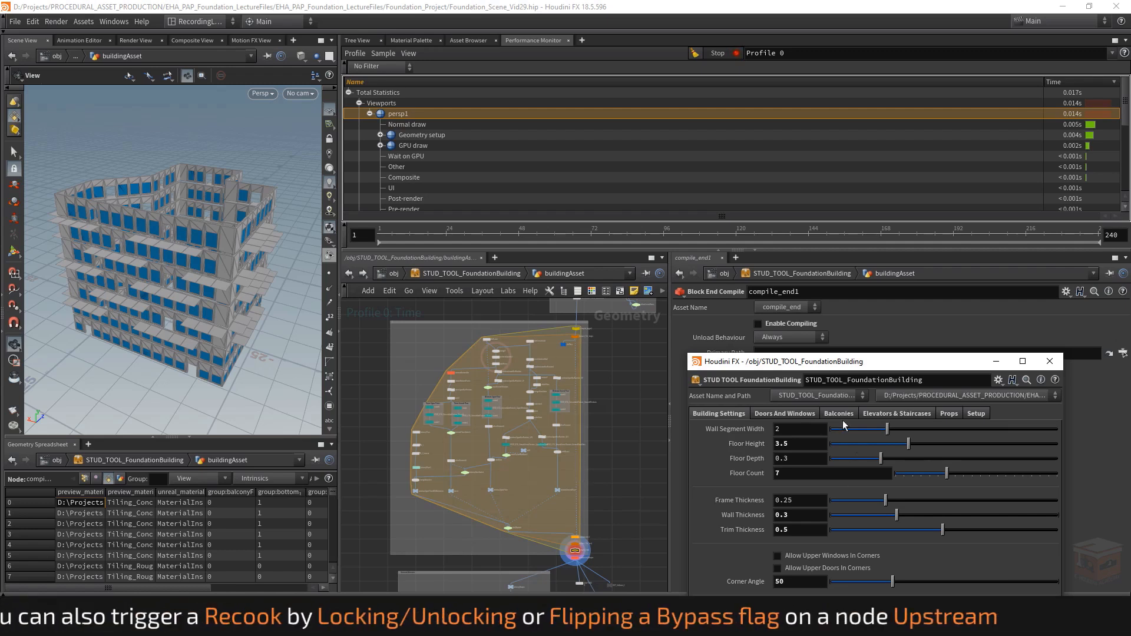
left_click(695, 53)
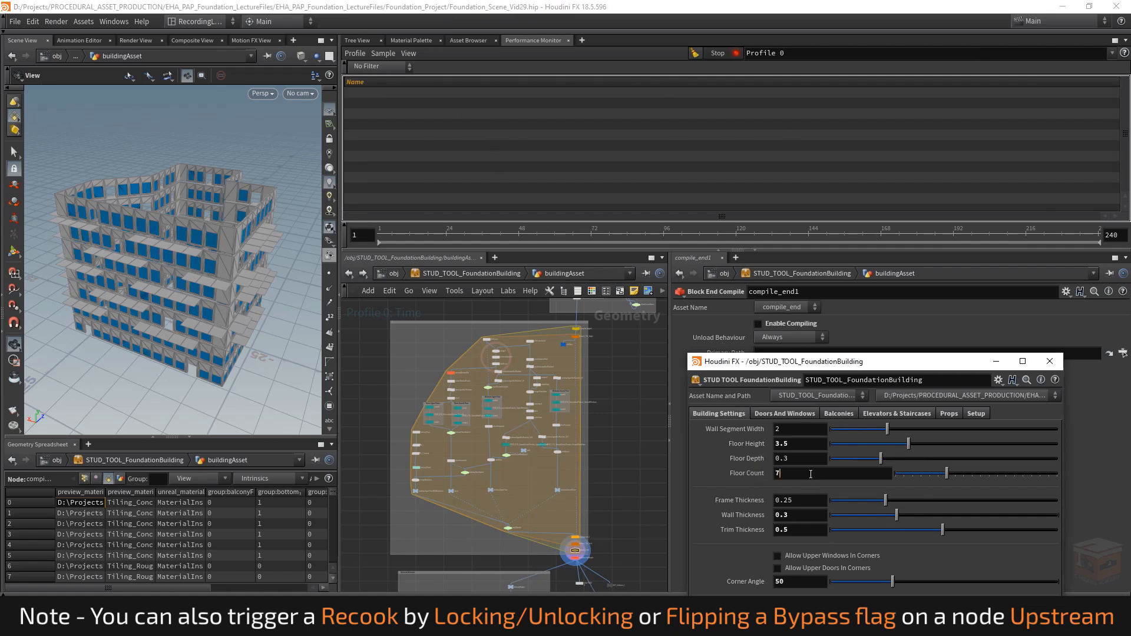
Step: Set the building's Floor Count to 8 to profile the uncompiled recook, and stop the recording
left_click(836, 474)
type("8")
key("Return")
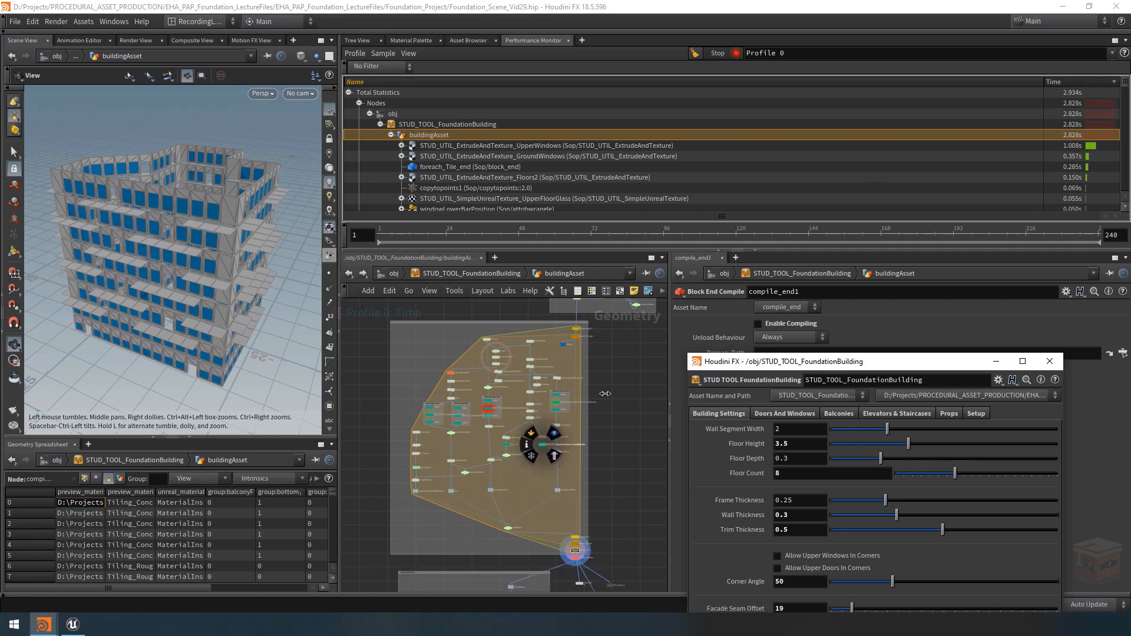
left_click(717, 53)
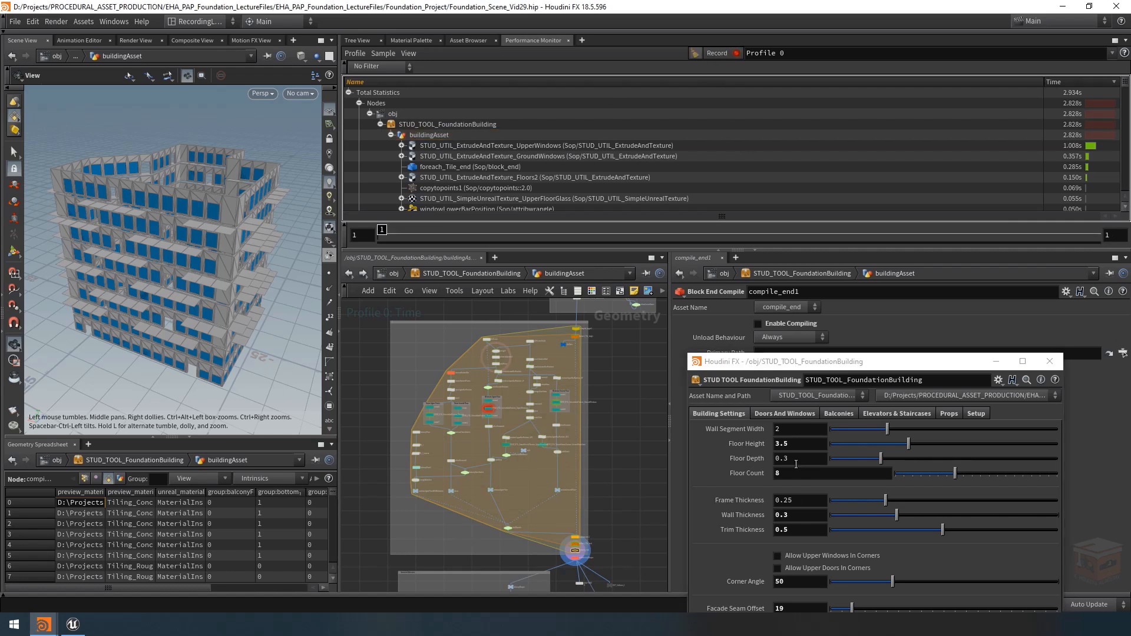
Step: Set the building's Floor Count back to 7
left_click_drag(796, 473, 696, 461)
type("7")
key("Return")
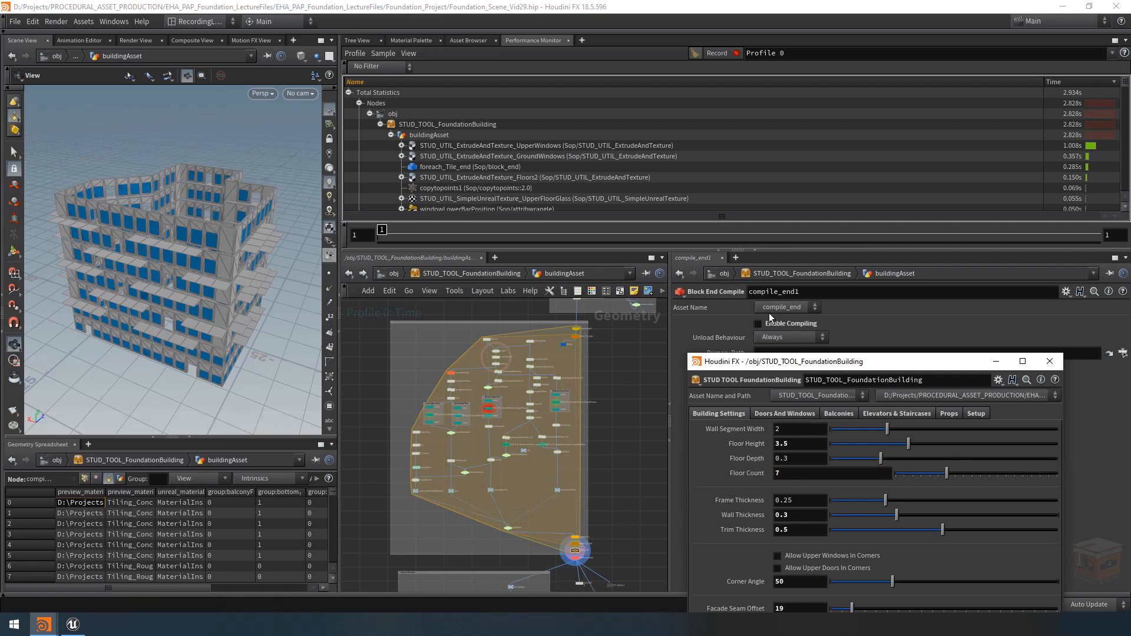
Step: Turn Enable Compiling back on for compile_end1, moving the floating parameter window out of the way
left_click_drag(786, 365, 792, 426)
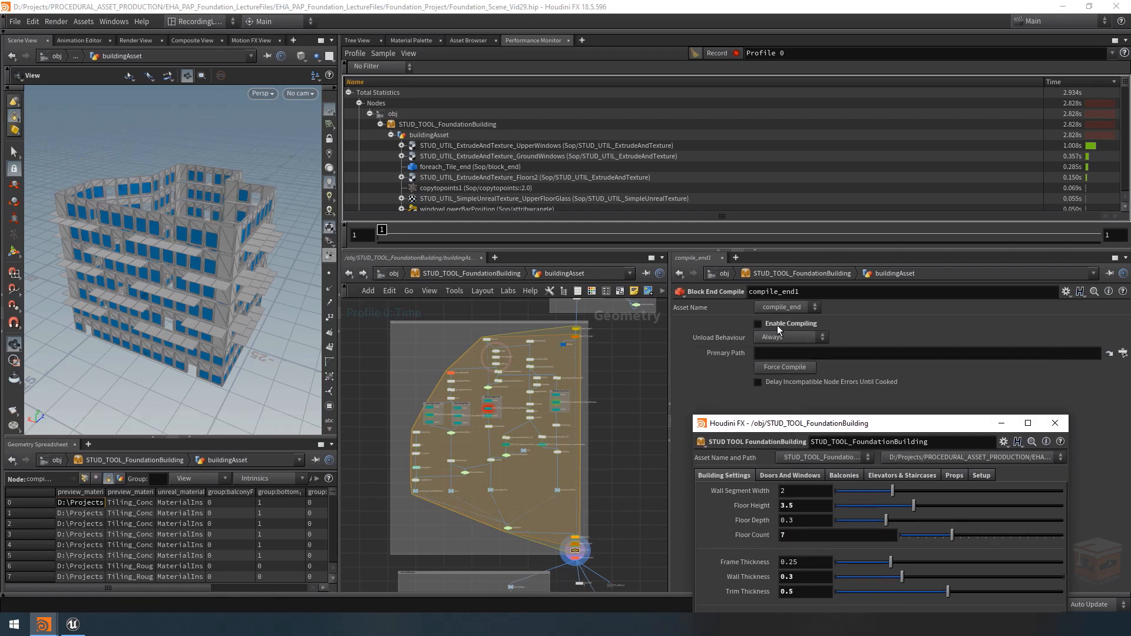
left_click(777, 324)
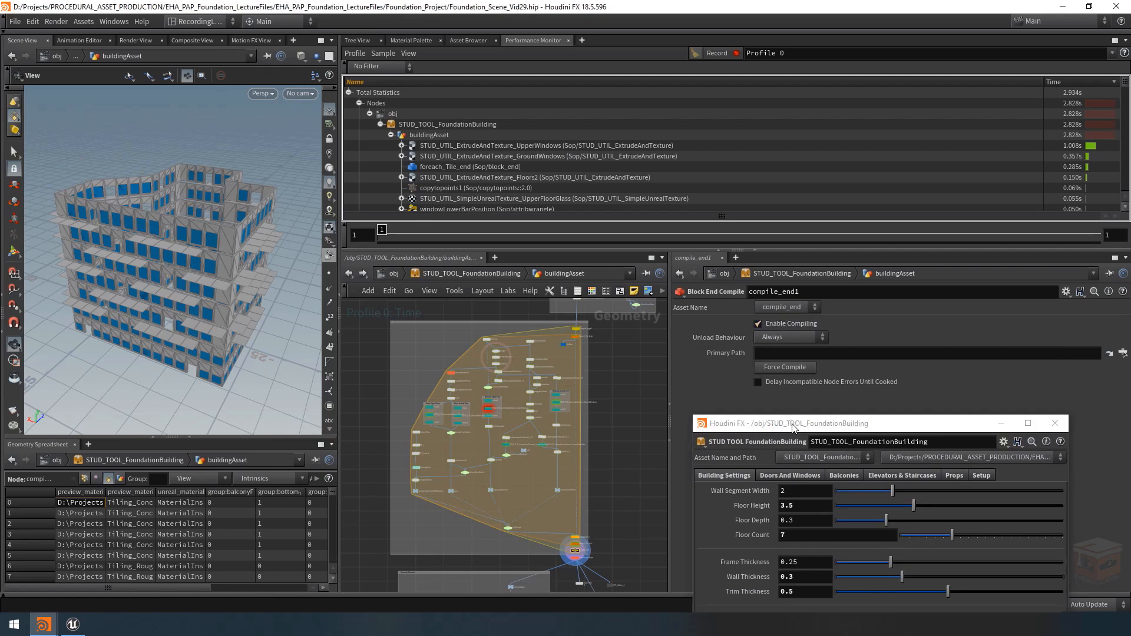
left_click_drag(792, 426, 781, 321)
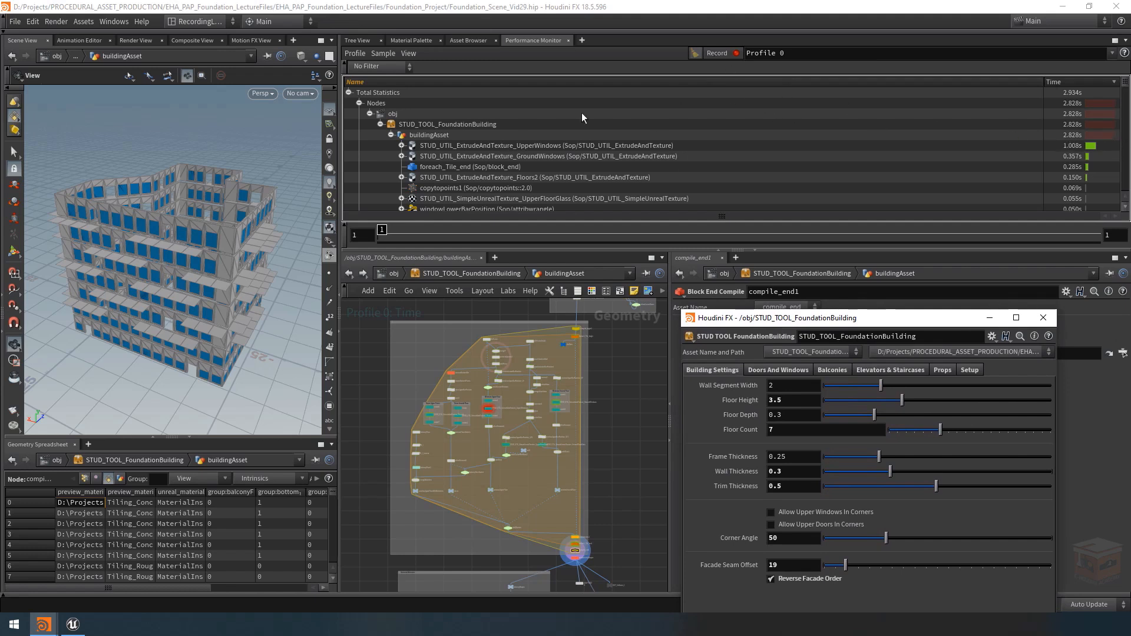
Step: Start recording a second performance profile and set Floor Count to 8 to recook the compiled loop
left_click(717, 53)
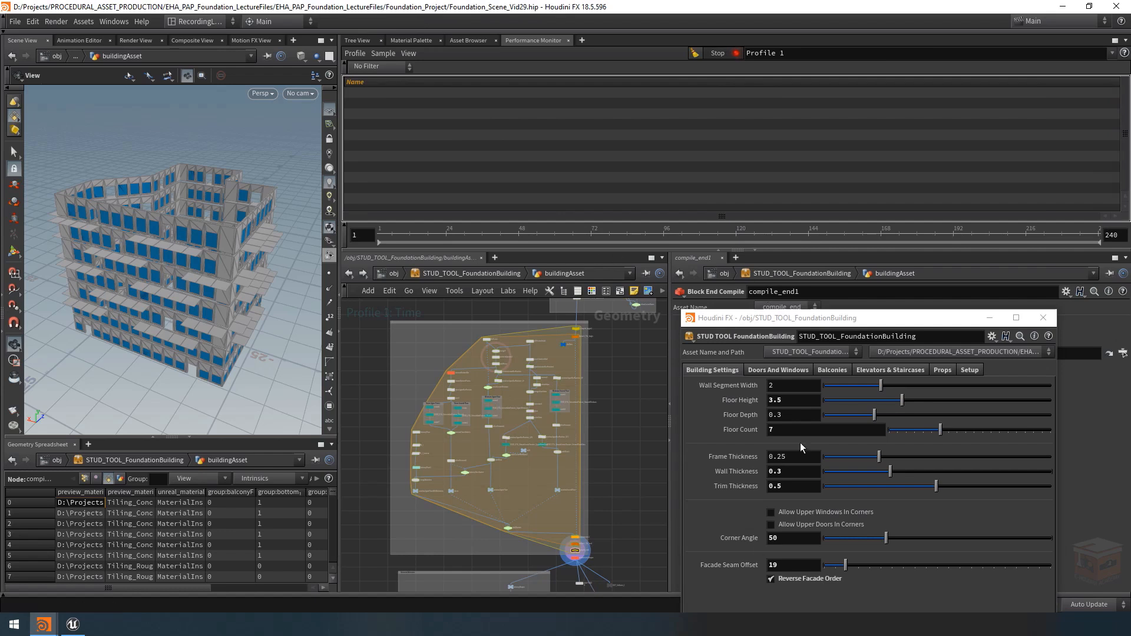
left_click(771, 429)
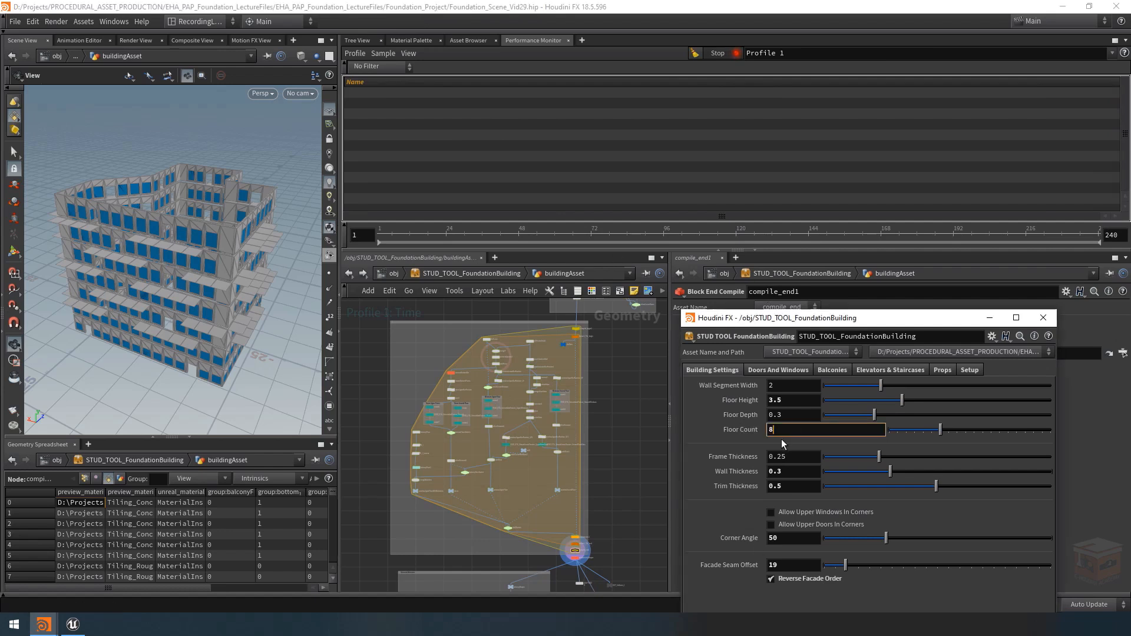
type("8")
key("Return")
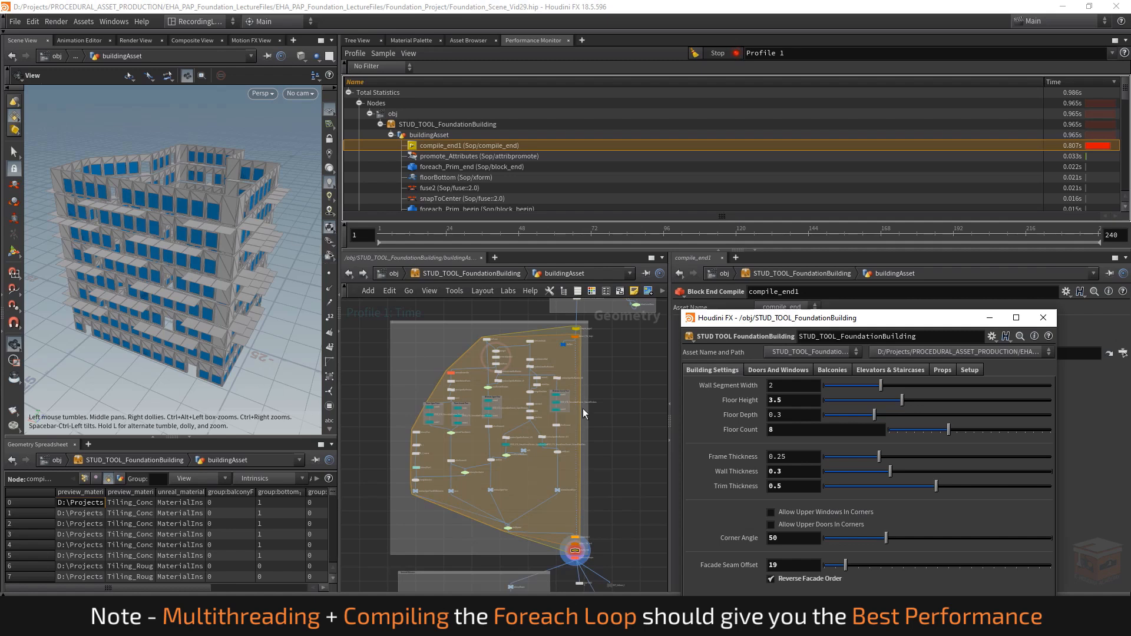
left_click(628, 386)
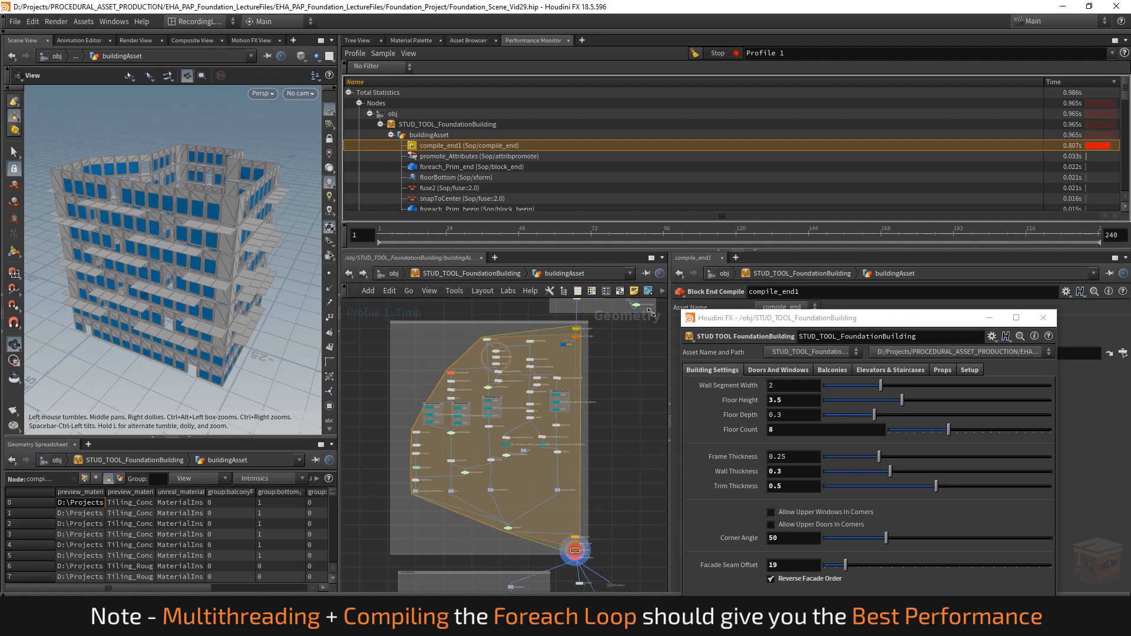
Step: Display the Setup parameters of STUD_TOOL_FoundationBuilding and open its operator type properties for editing
left_click(970, 370)
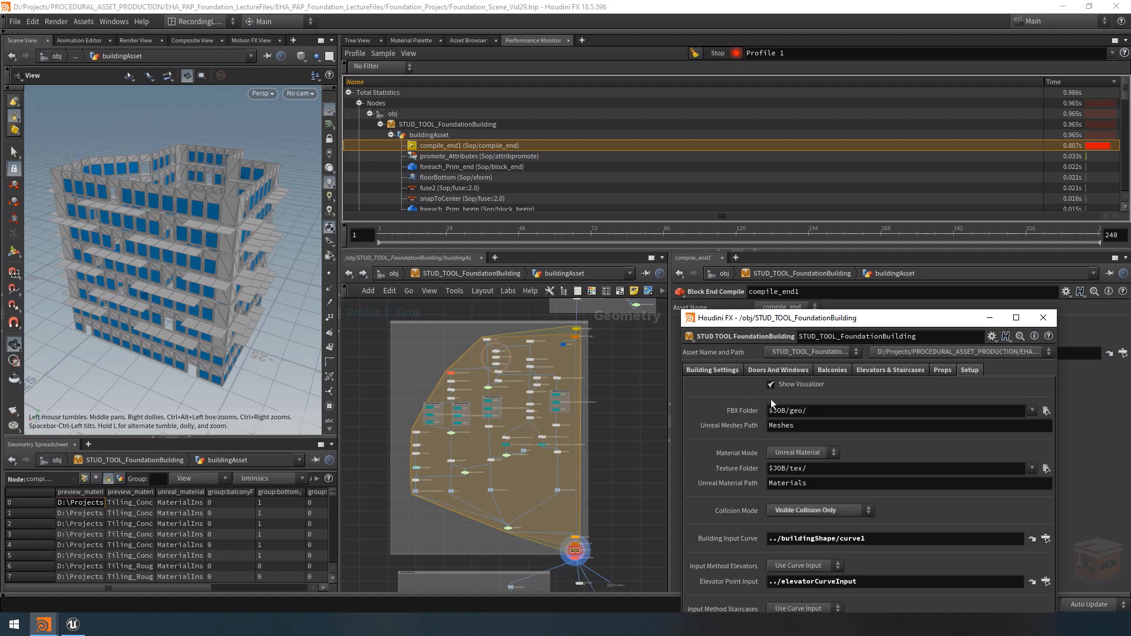
scroll(556, 563, "up", 5)
middle_click_drag(580, 513, 474, 513)
left_click_drag(470, 504, 592, 514)
scroll(618, 468, "down", 3)
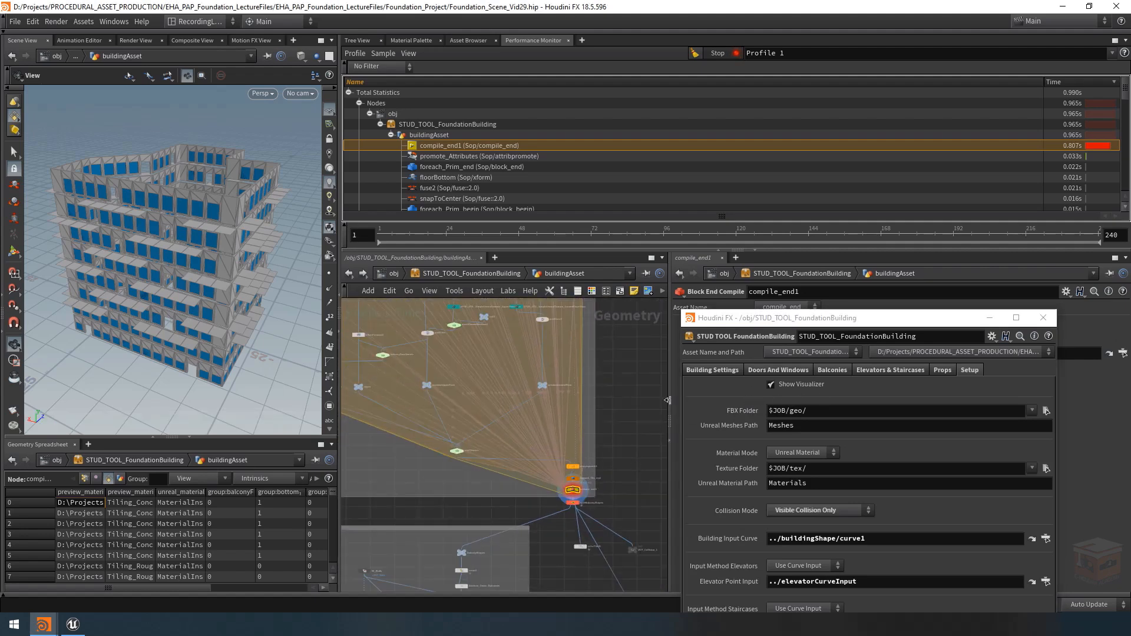
left_click(694, 339)
left_click(723, 578)
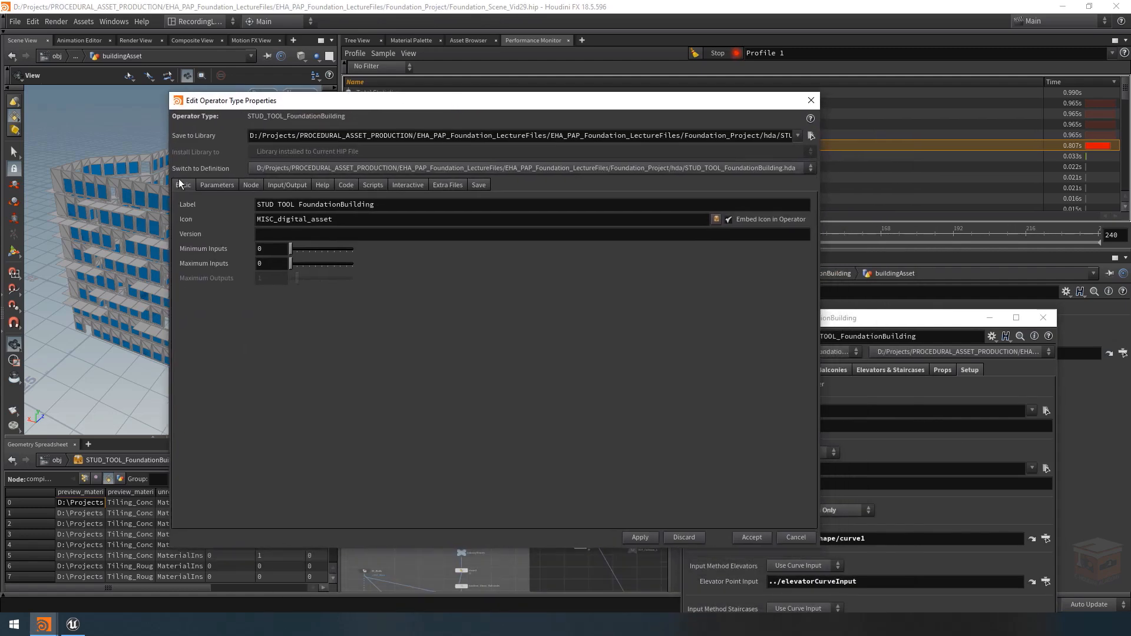
Step: Show the asset's existing parameters and collapse the folders above Setup, leaving only Setup expanded
left_click(224, 185)
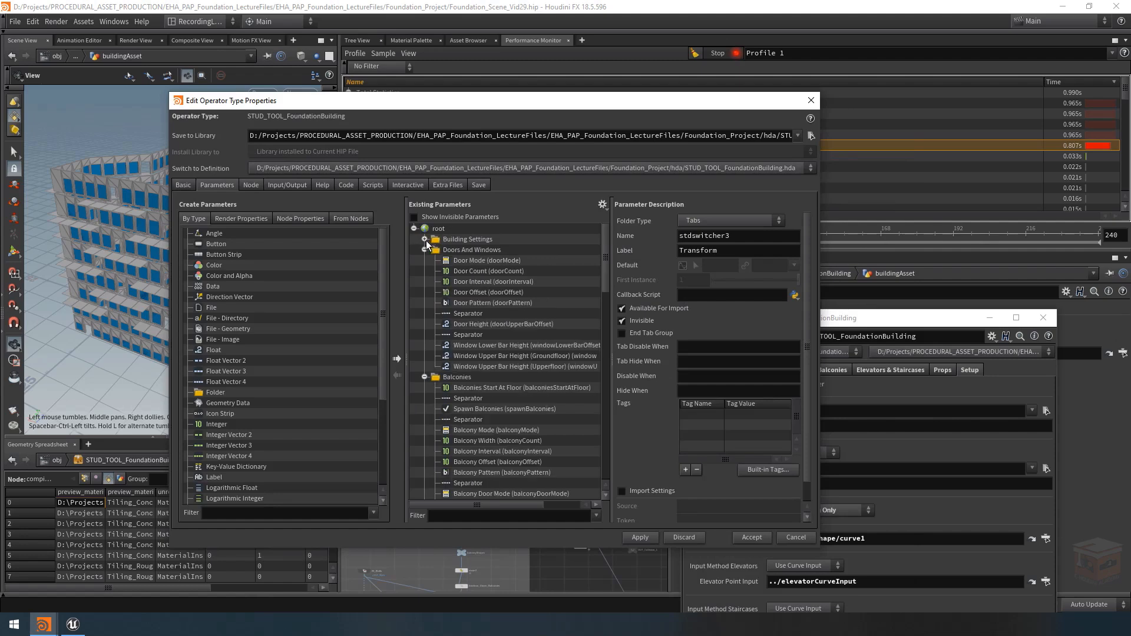
left_click(424, 249)
left_click(424, 259)
left_click(424, 270)
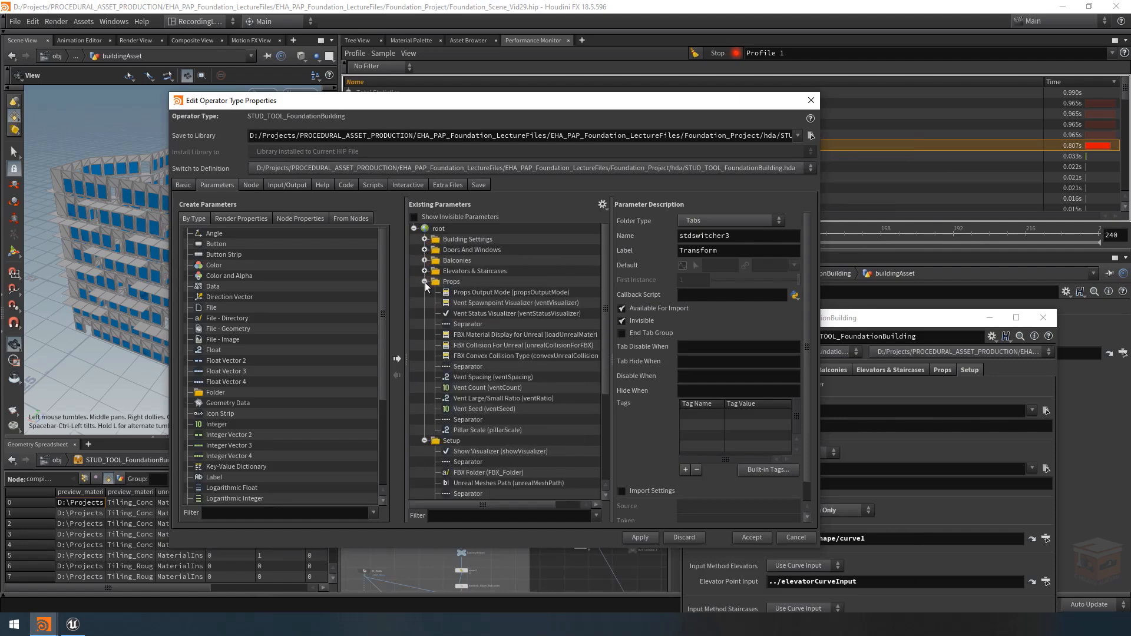
left_click(424, 281)
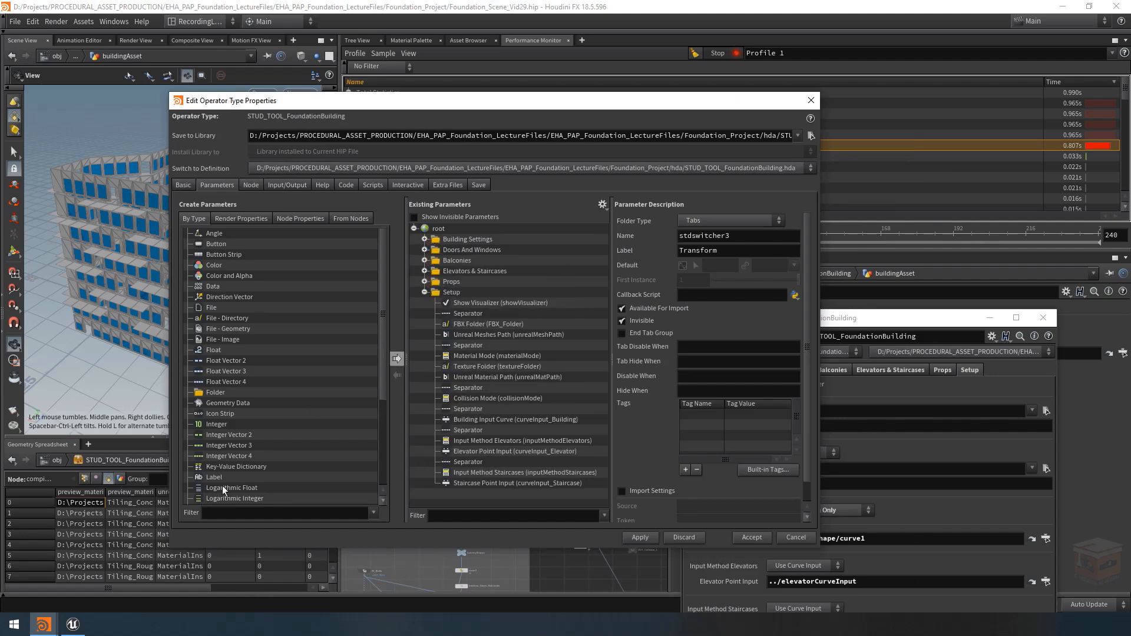
Step: Add a separator and a toggle parameter below Show Visualizer in the Setup folder
scroll(222, 485, "down", 4)
left_click_drag(219, 458, 486, 325)
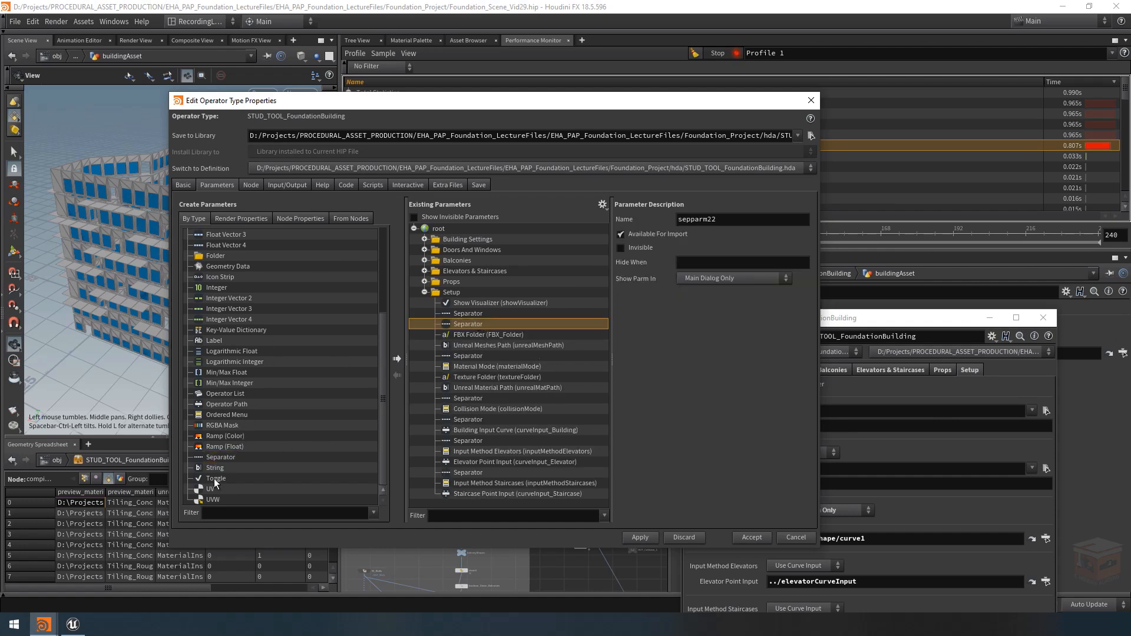
left_click_drag(216, 477, 483, 328)
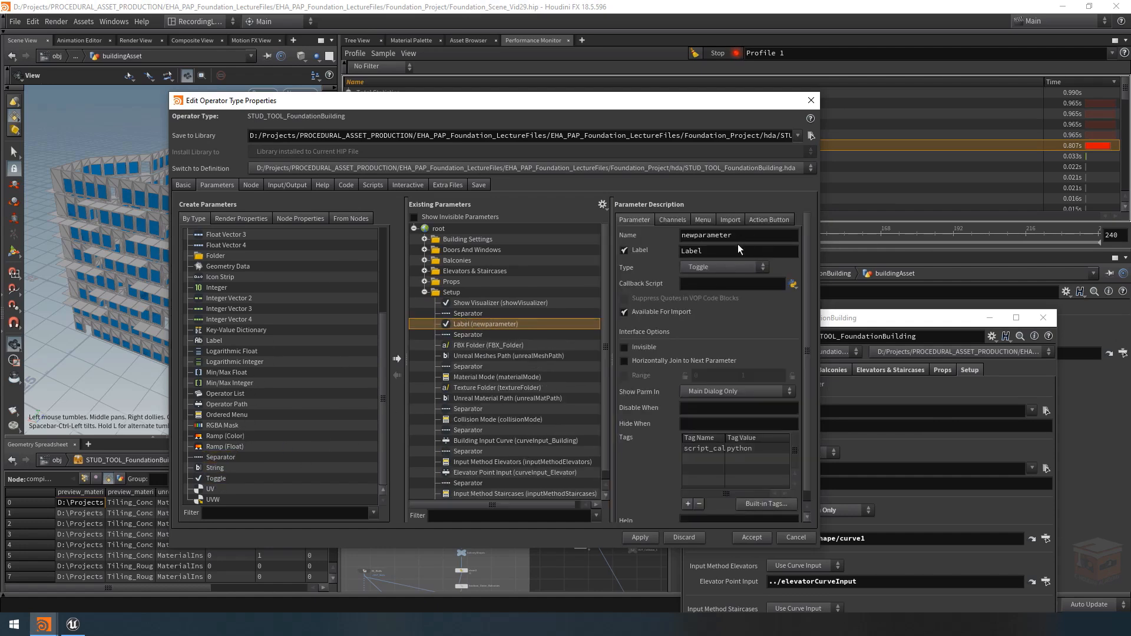
Step: Name the new Setup toggle parameter compile with the label Compile, and accept the operator type property changes
double_click(712, 235)
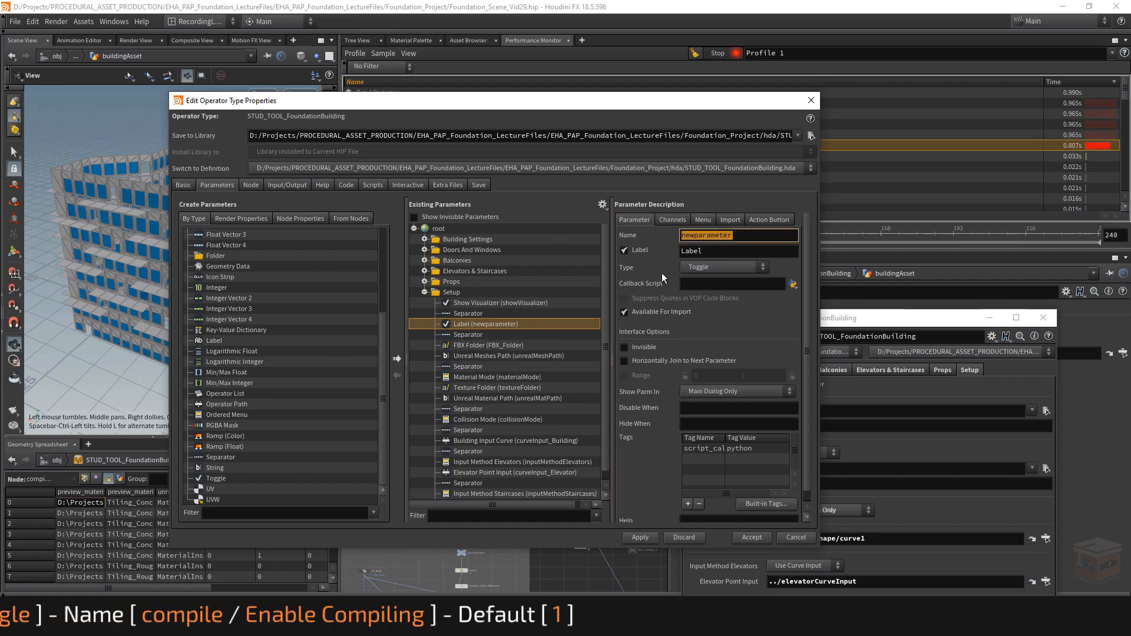
type("Compile")
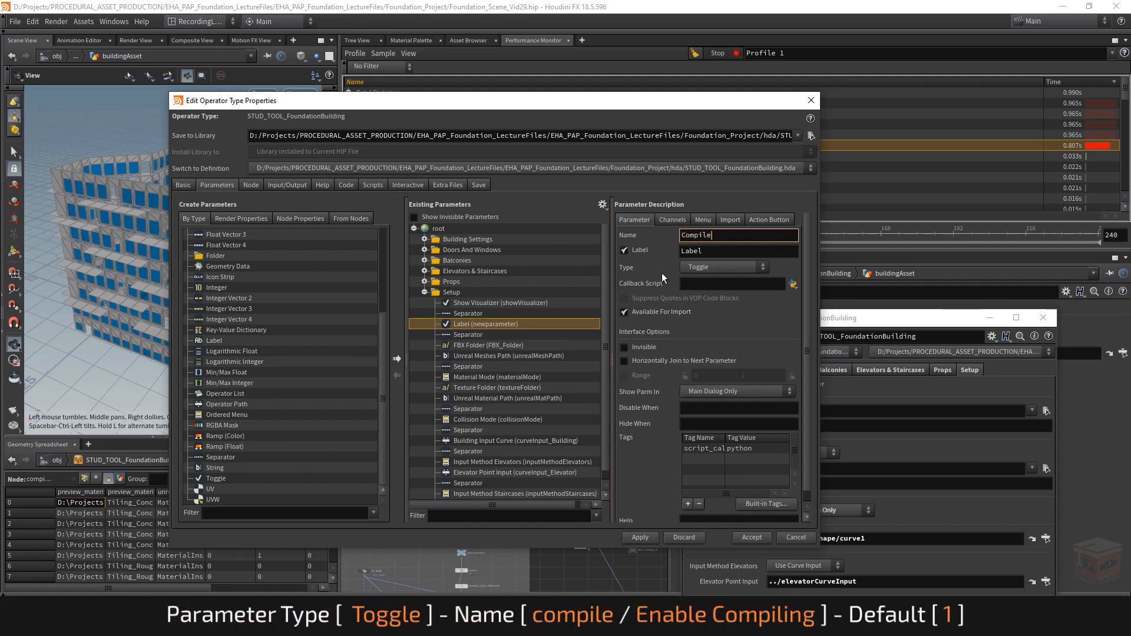
key("Tab")
type("Compile")
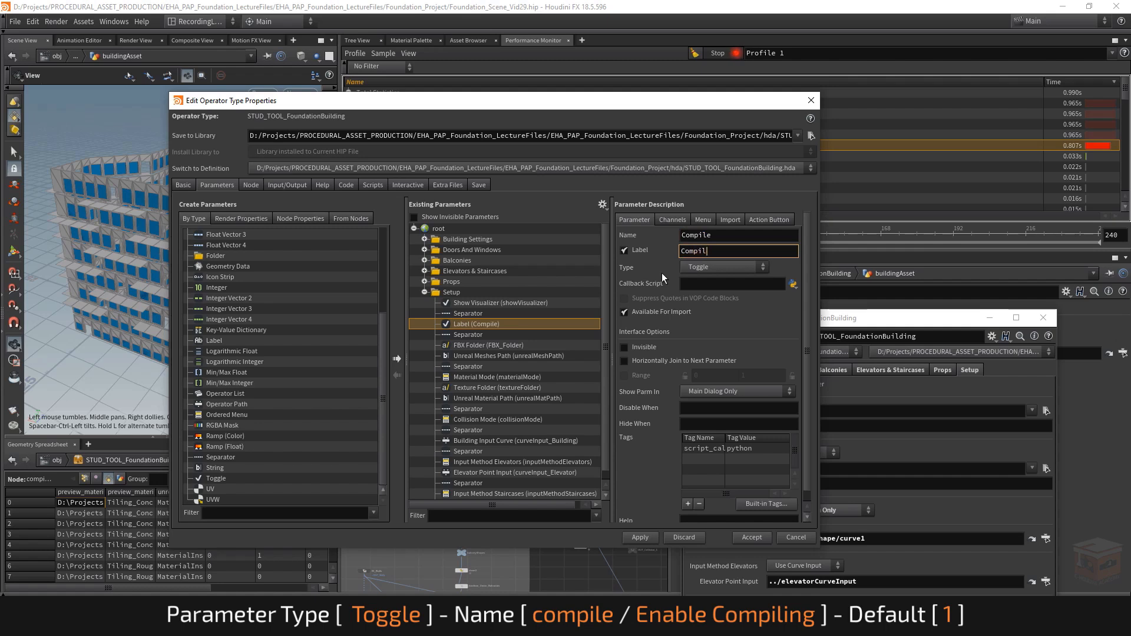
key("Return")
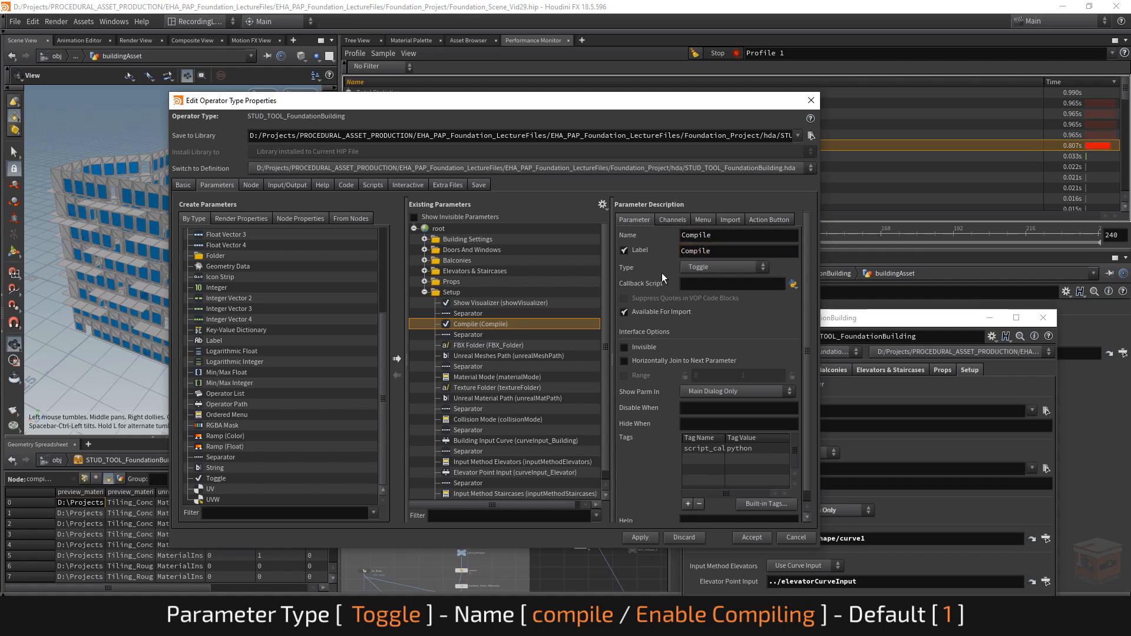
left_click(685, 237)
key("BackSpace")
type("c")
key("Return")
left_click(751, 538)
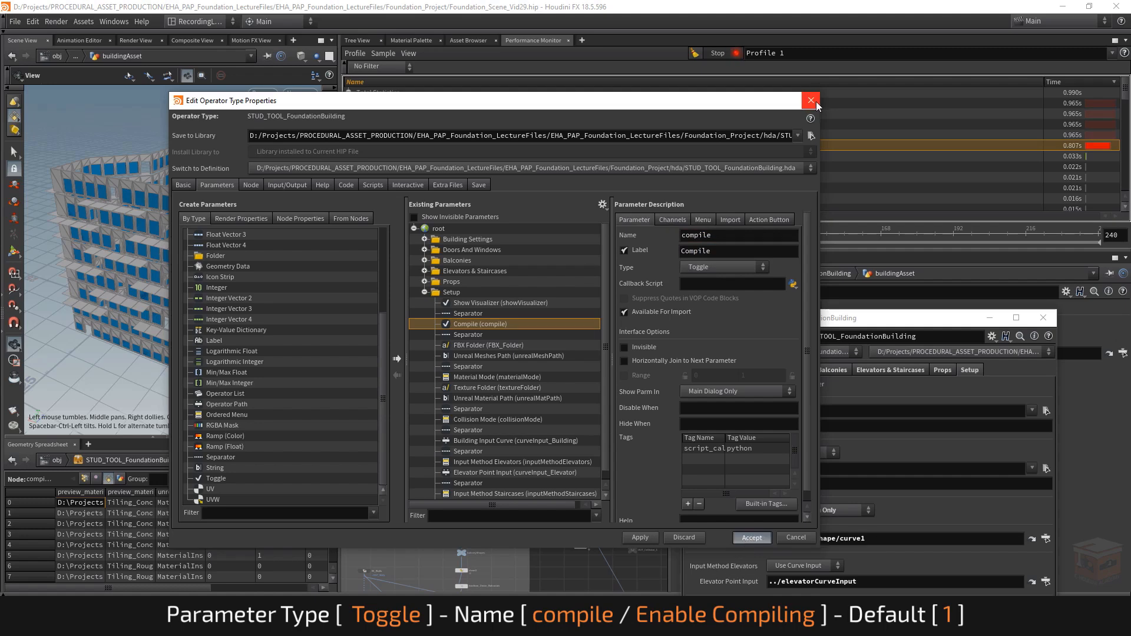
left_click(811, 101)
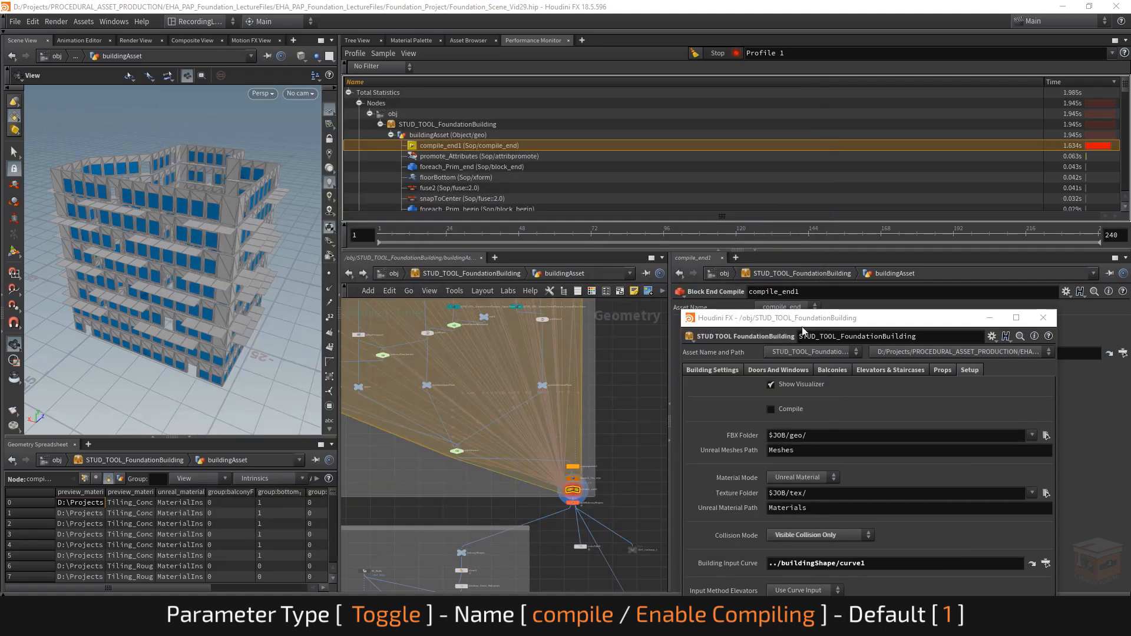
Step: Link Enable Compiling on the compile_end1 node to the asset's Compile toggle with a relative reference
scroll(585, 494, "up", 5)
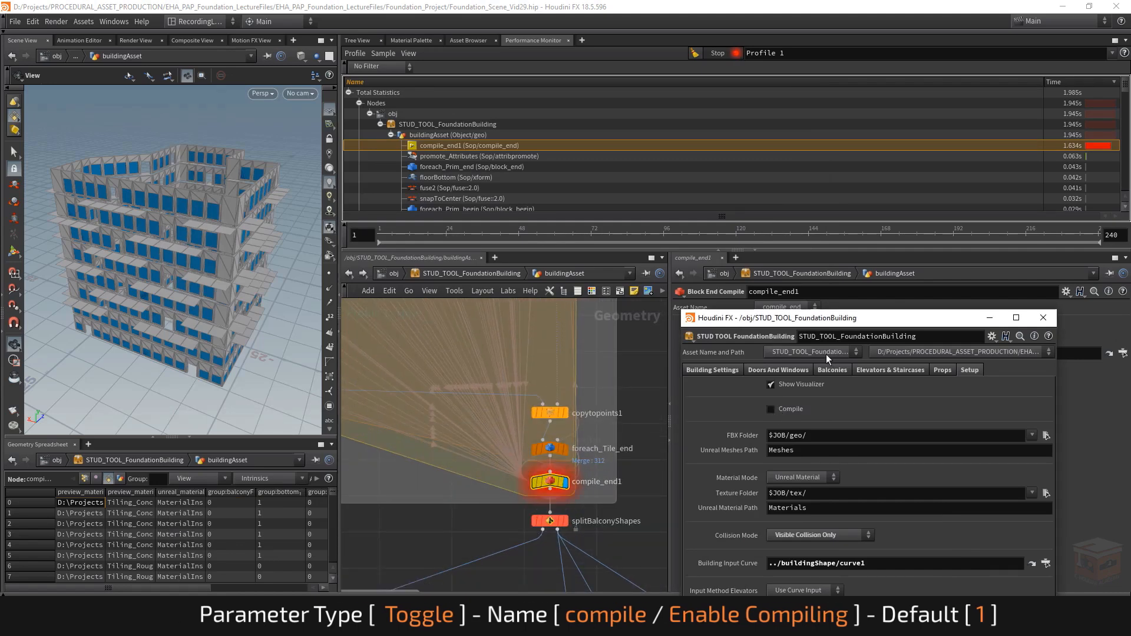
left_click_drag(850, 323, 790, 499)
right_click(772, 322)
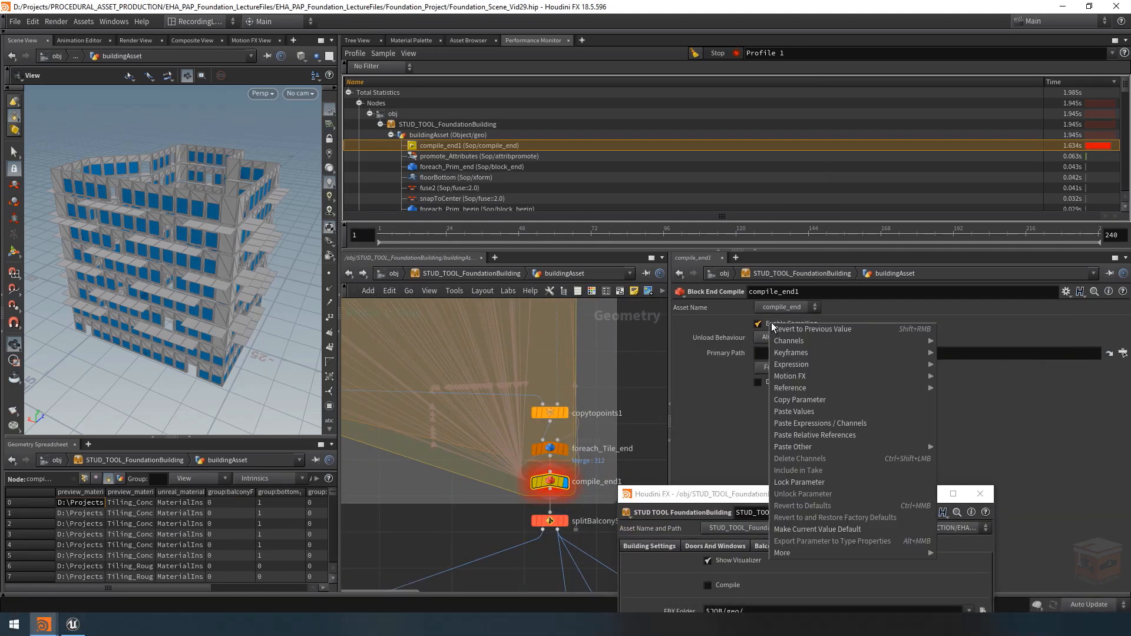
left_click(825, 436)
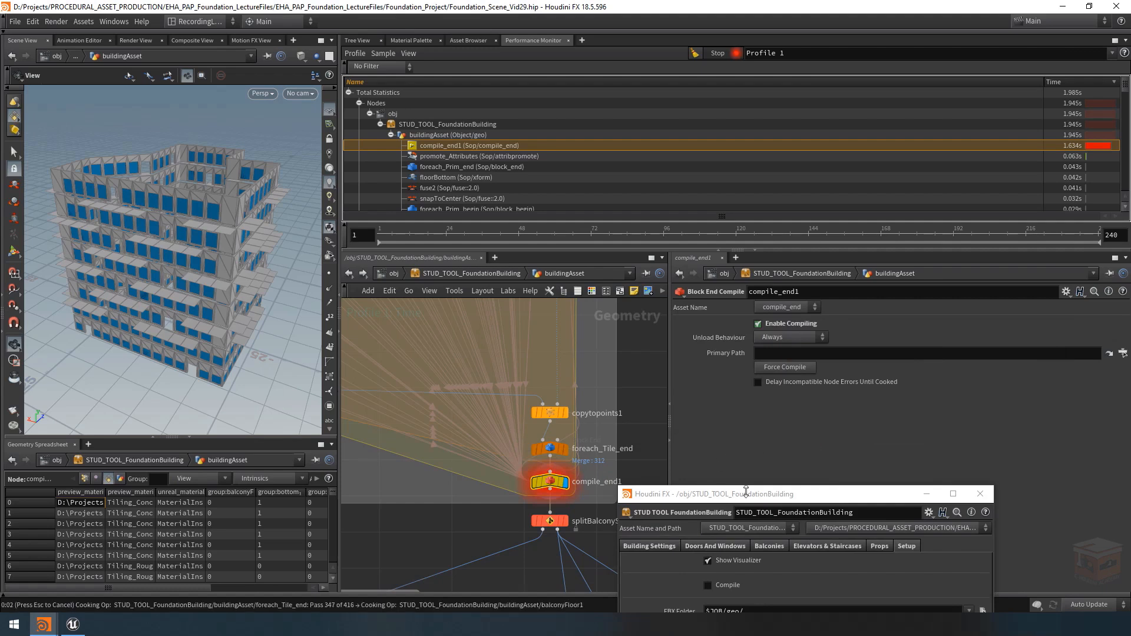
left_click_drag(741, 494, 846, 428)
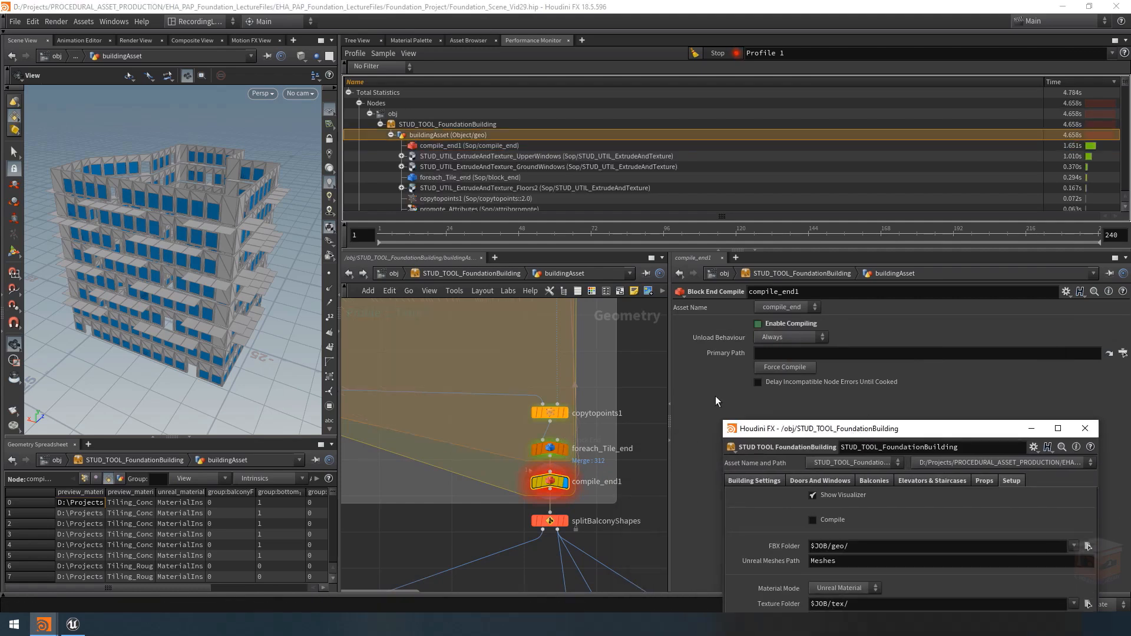
Step: Keep compile_end1's Unload Behaviour at Always and shift the splitBalconyShapes node slightly further down below it
left_click(772, 337)
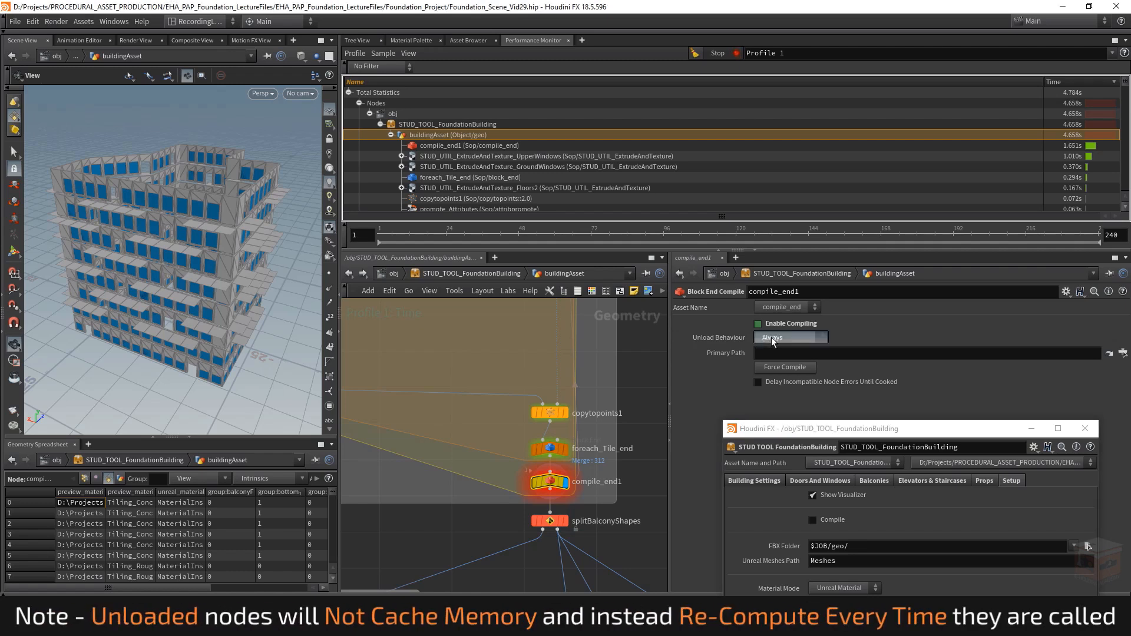
left_click(772, 342)
mouse_move(552, 483)
scroll(556, 544, "up", 3)
mouse_move(553, 516)
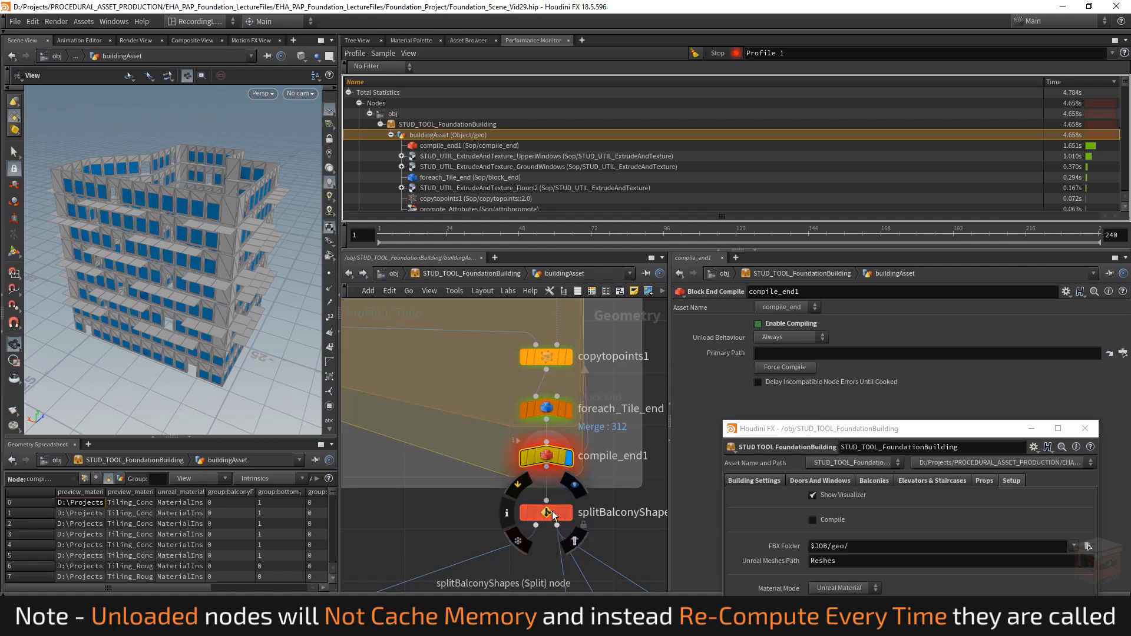
mouse_move(552, 516)
left_mouse_down()
mouse_move(482, 517)
mouse_move(546, 519)
left_mouse_up()
mouse_move(546, 456)
left_mouse_down()
mouse_move(508, 463)
mouse_move(542, 458)
left_mouse_up()
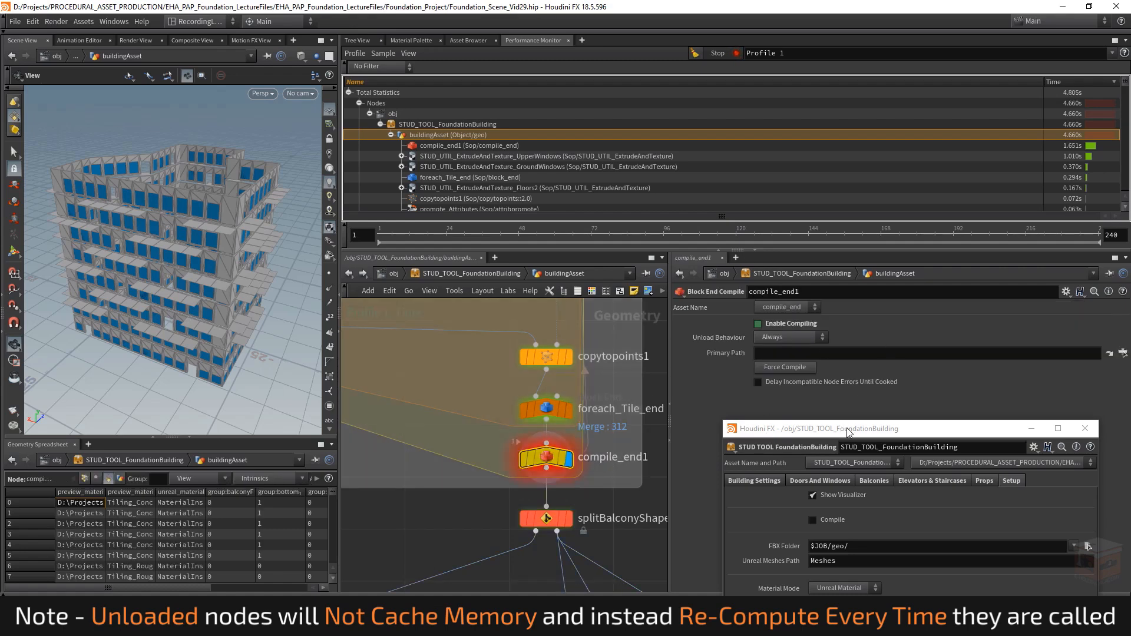
Step: Enable the asset's Compile toggle to recook the tile loop, and look over the building network
left_click_drag(846, 431, 802, 269)
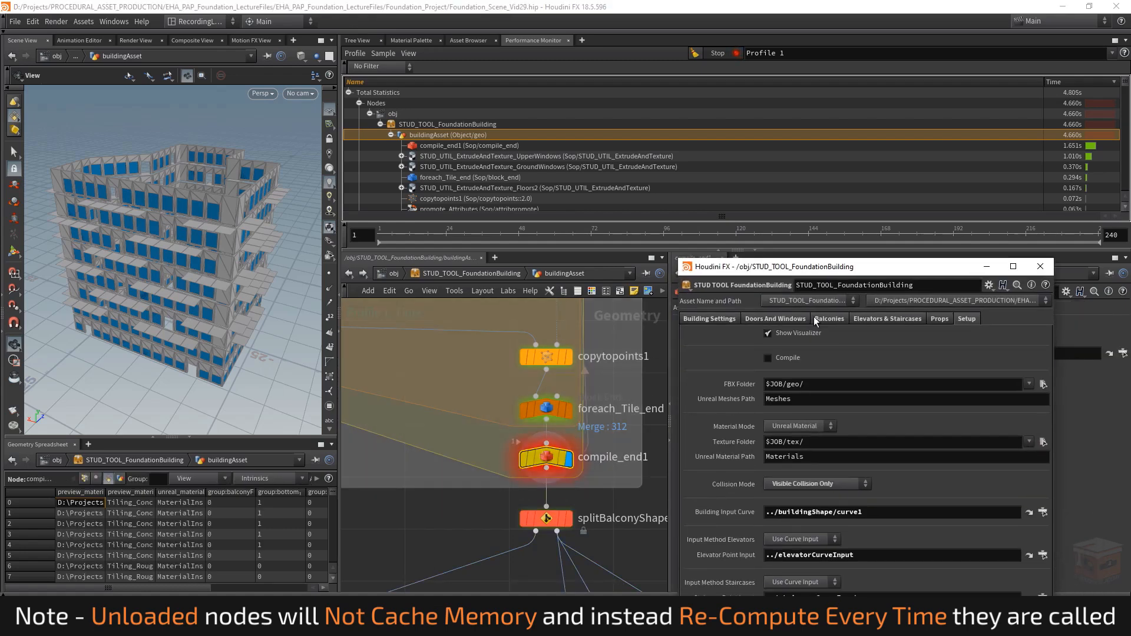
left_click(780, 358)
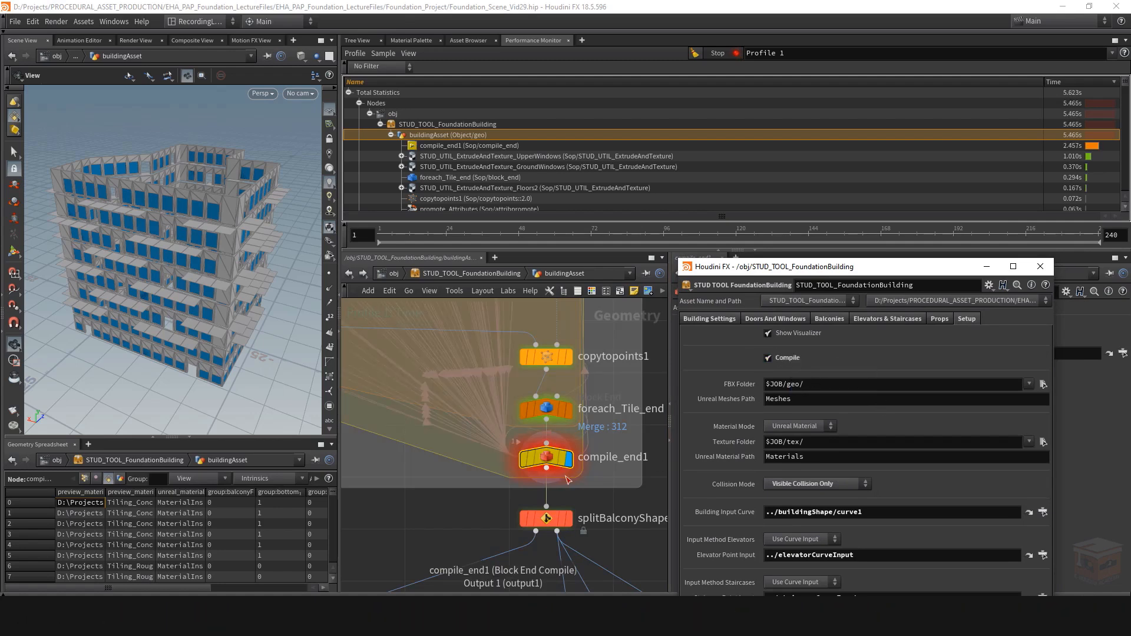
scroll(568, 480, "down", 8)
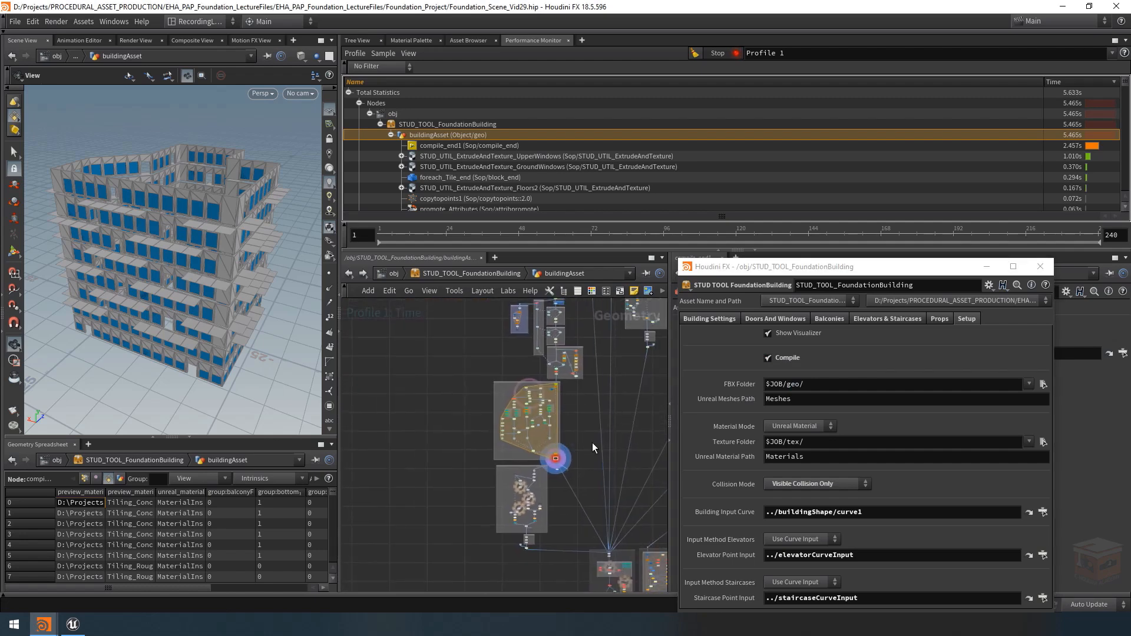
middle_click_drag(592, 443, 538, 411)
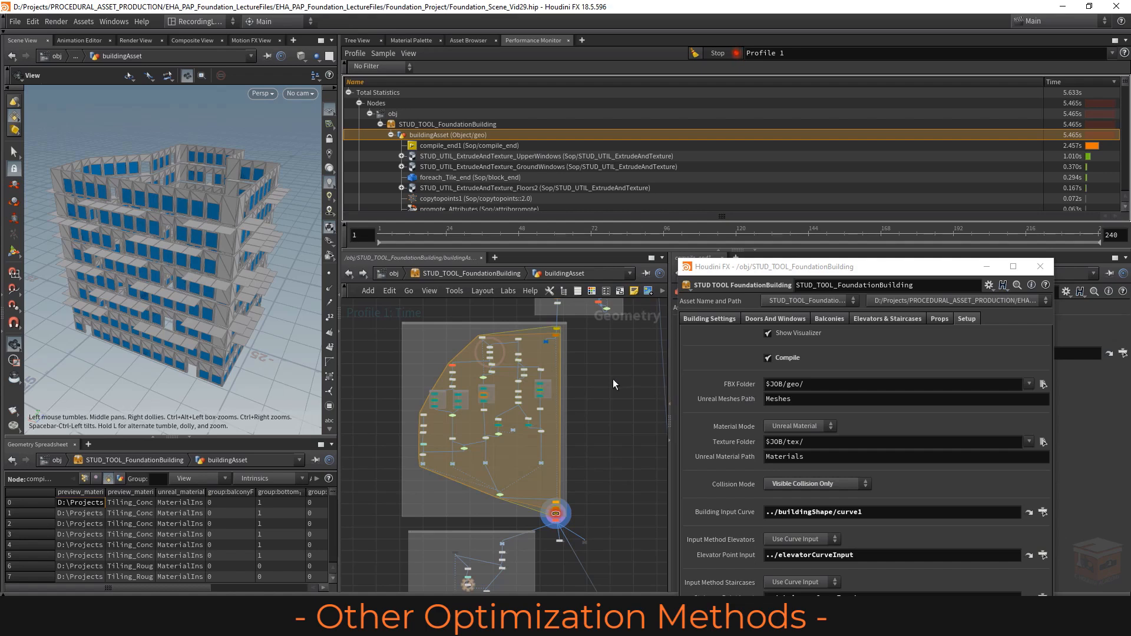
scroll(613, 384, "down", 6)
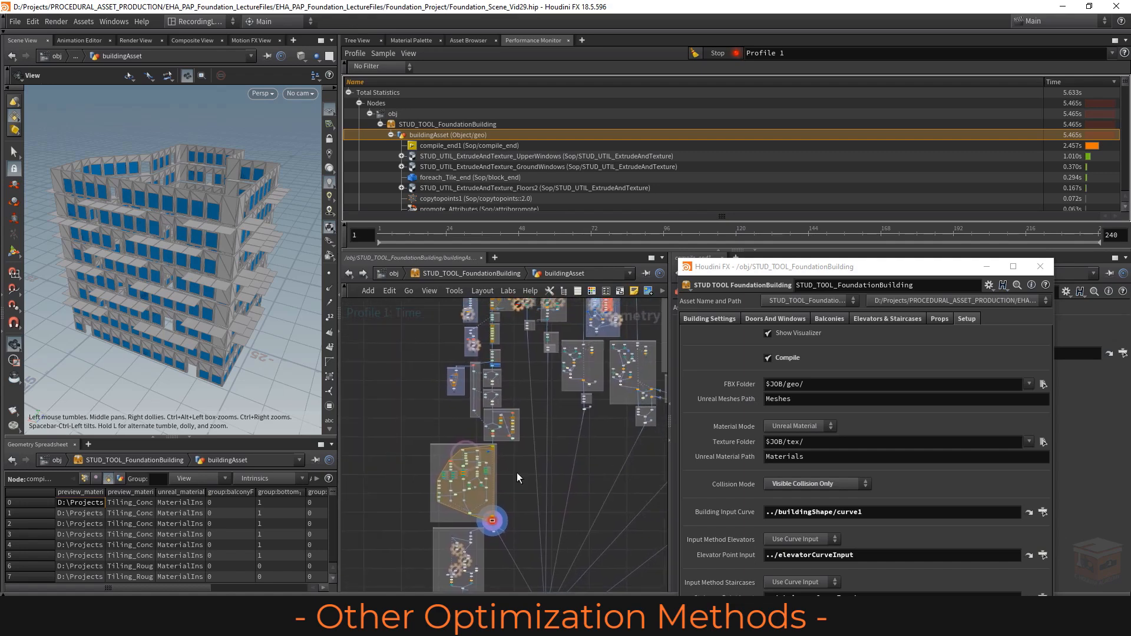
scroll(517, 478, "down", 4)
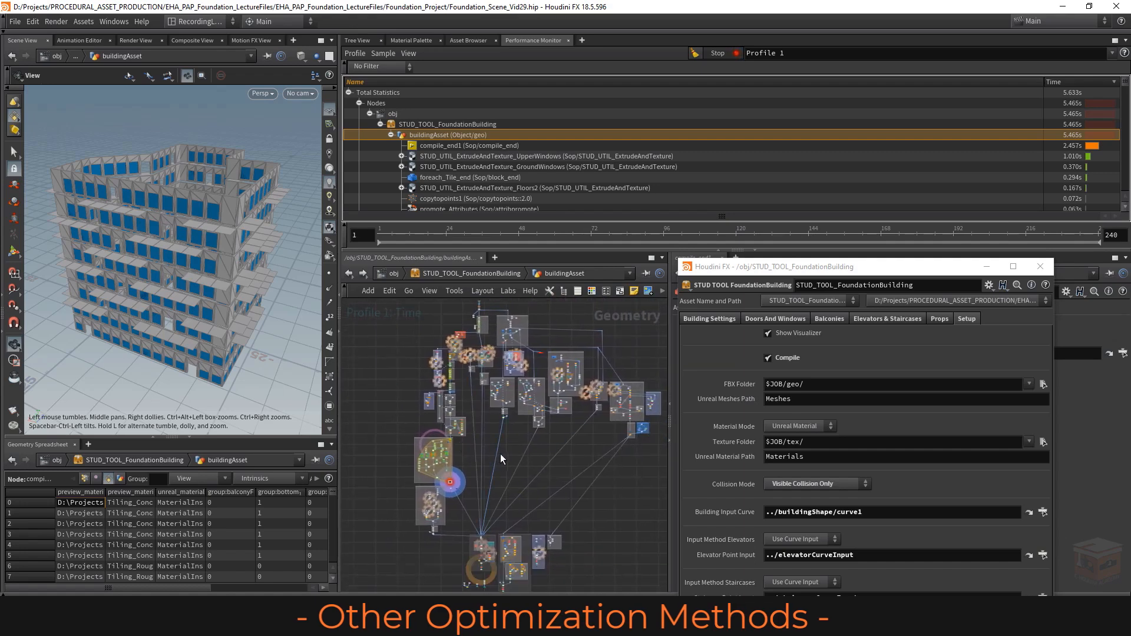
scroll(503, 459, "up", 5)
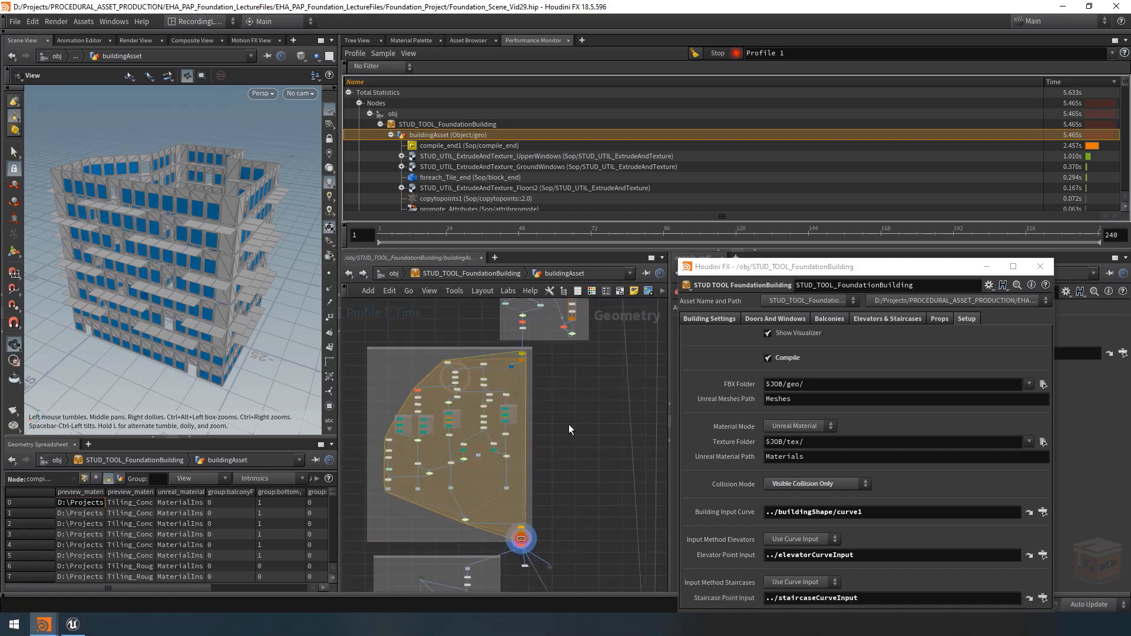
Step: Disable the asset's Compile toggle and display the output0 node at the end of the building network
left_click(768, 358)
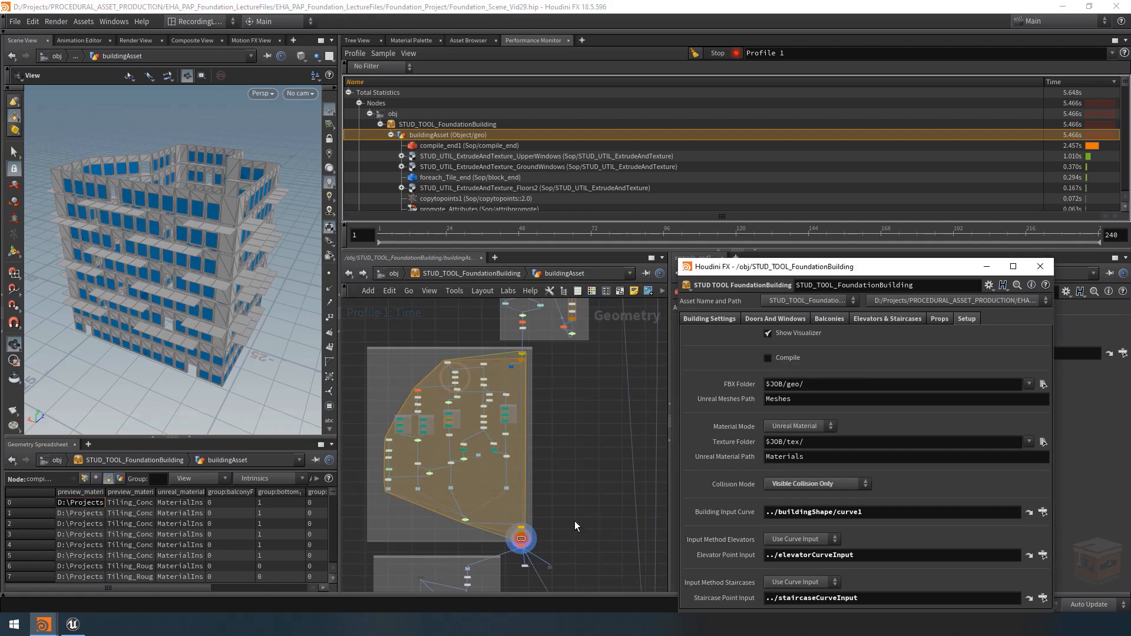
scroll(574, 521, "down", 6)
scroll(560, 464, "up", 8)
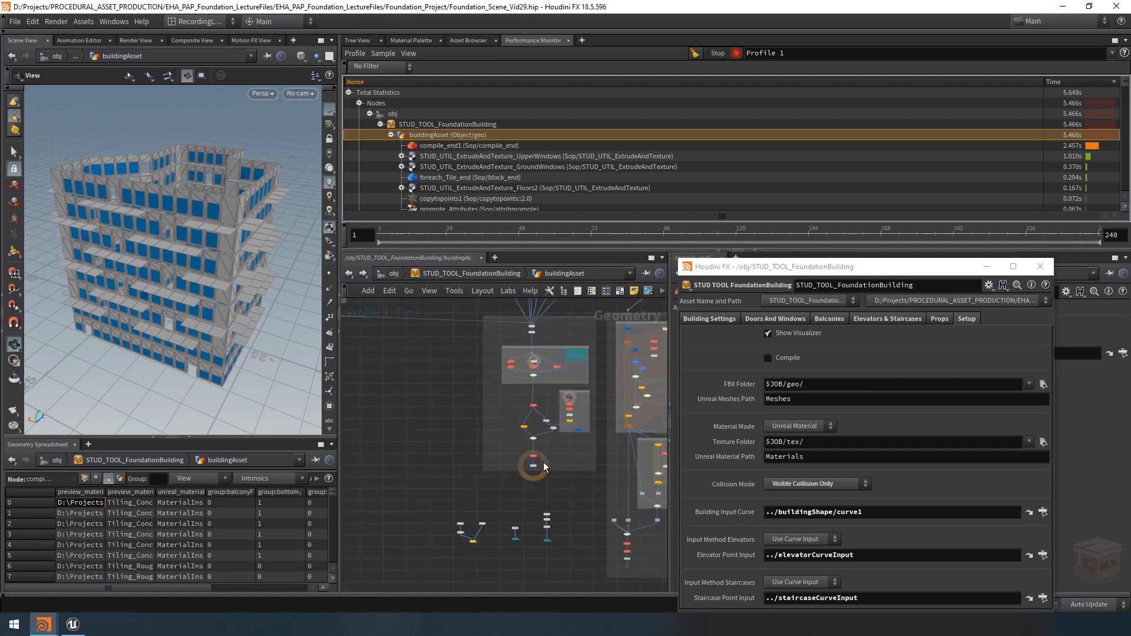
left_click(539, 468)
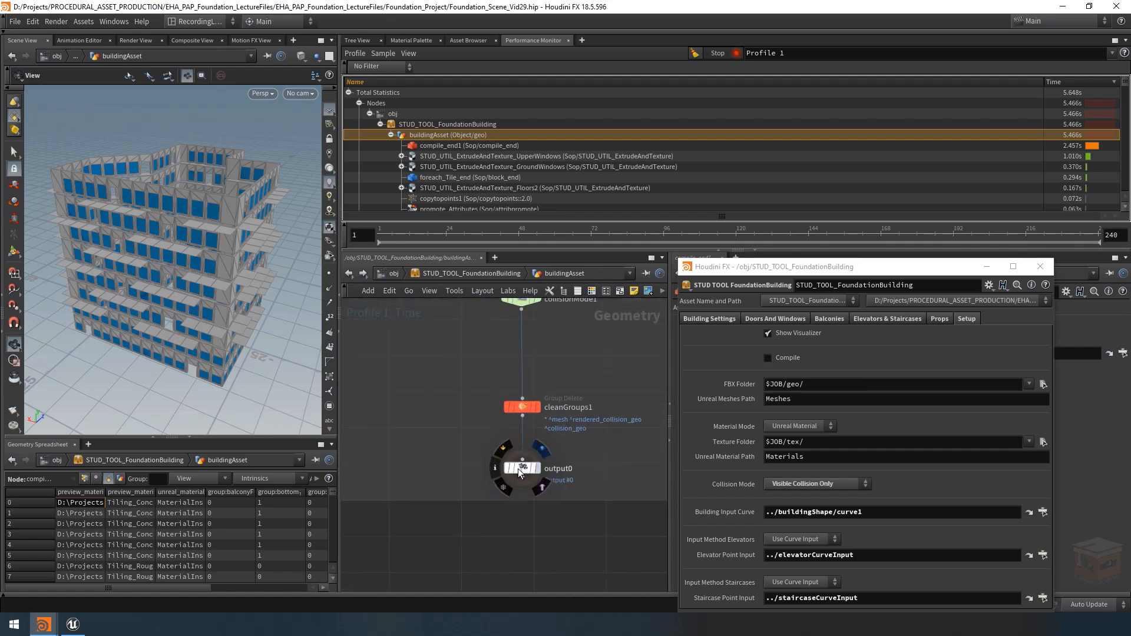
Step: Examine the tile loop block and the rest of the network down to output0 for other optimization opportunities
scroll(526, 432, "down", 5)
scroll(495, 421, "down", 3)
middle_click_drag(469, 412, 499, 553)
scroll(458, 393, "up", 4)
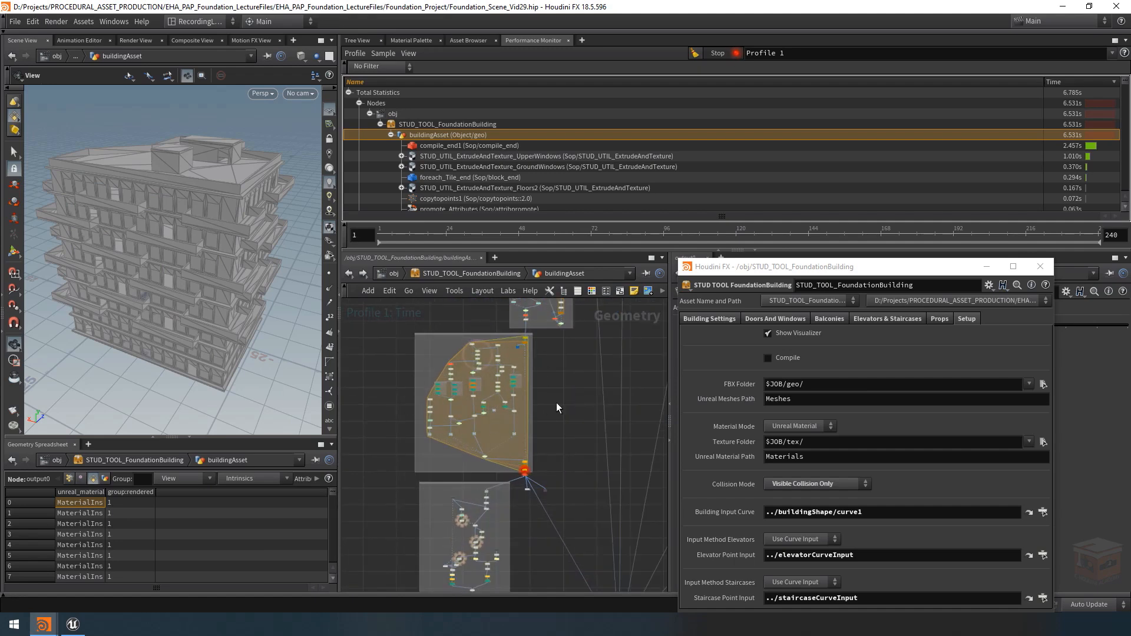
scroll(479, 395, "up", 2)
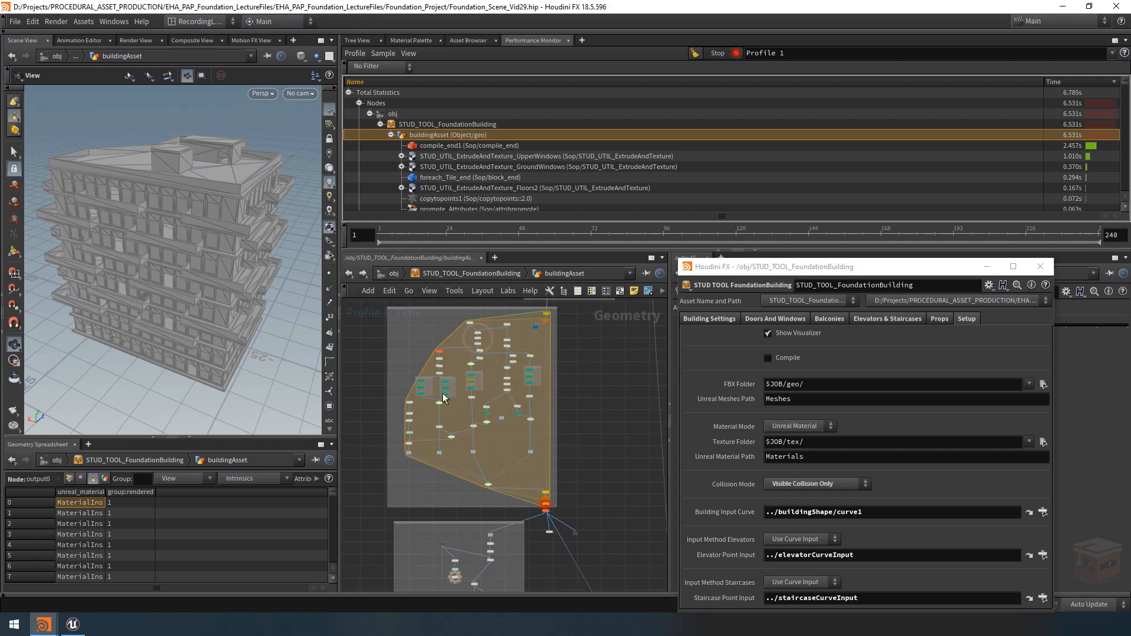
scroll(552, 421, "down", 2)
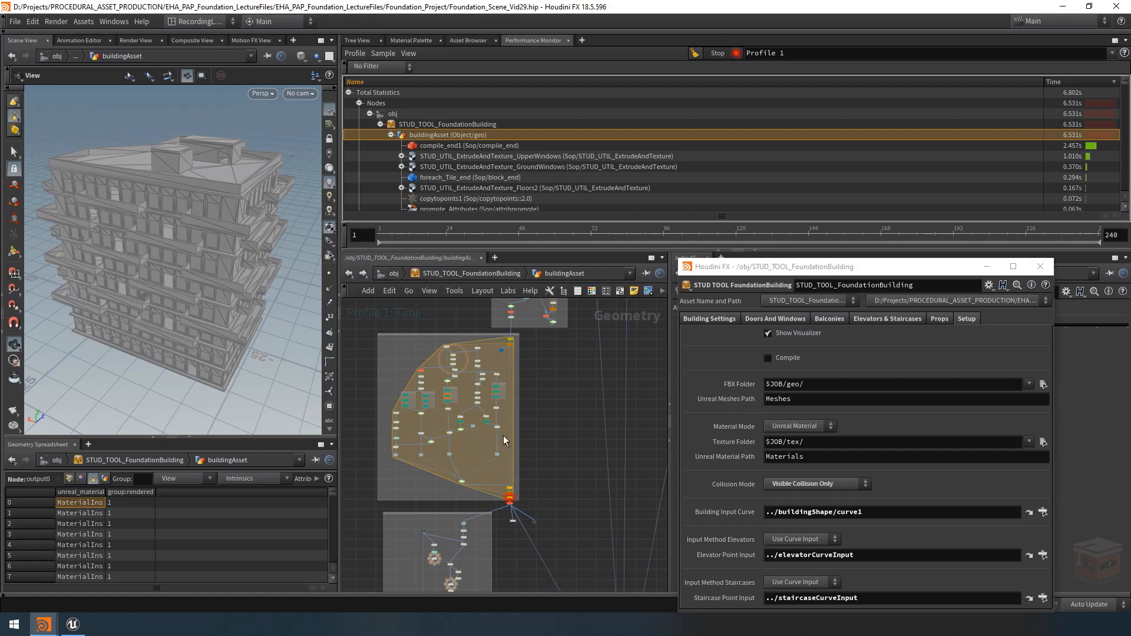
scroll(428, 407, "up", 2)
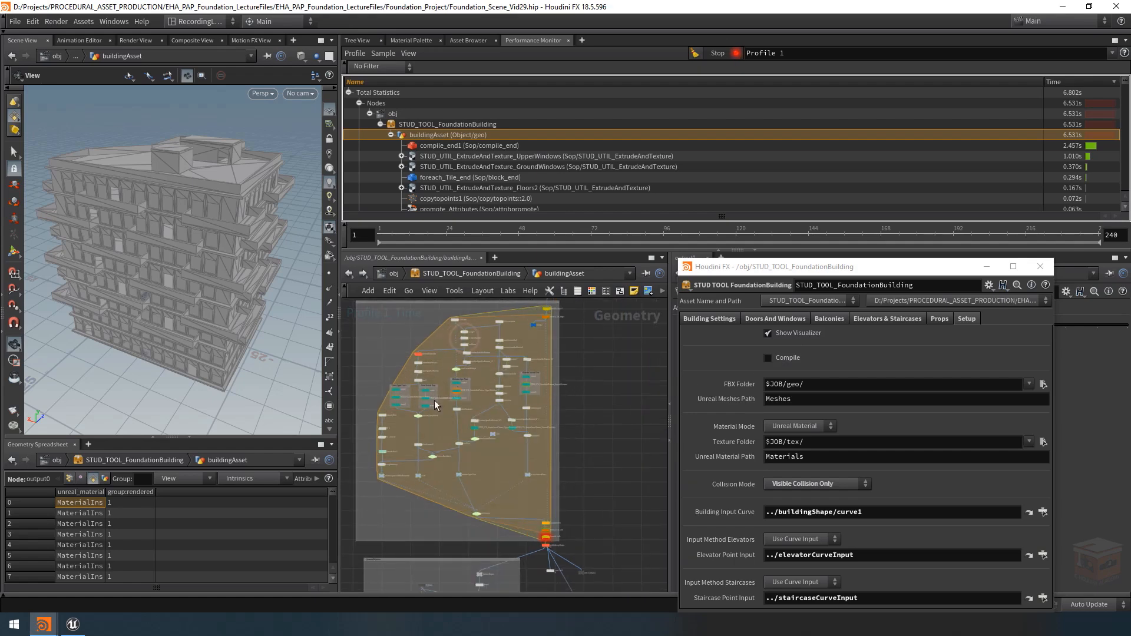
scroll(500, 399, "up", 3)
scroll(500, 399, "down", 4)
scroll(500, 396, "down", 4)
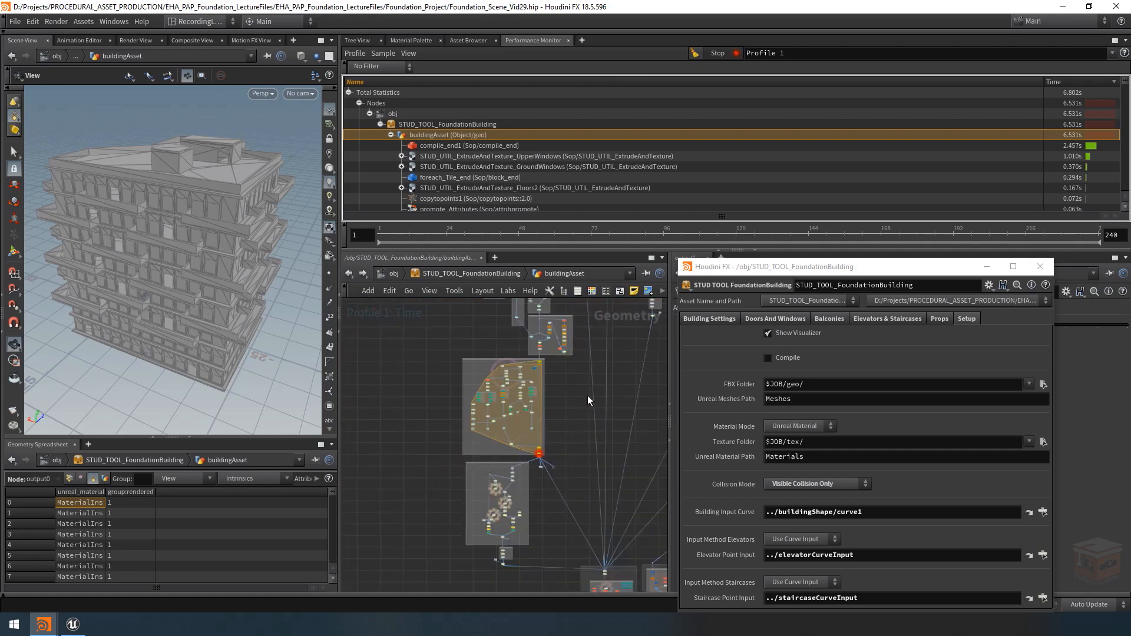
scroll(577, 408, "down", 4)
middle_click_drag(576, 427, 512, 390)
scroll(526, 493, "up", 5)
scroll(521, 483, "up", 5)
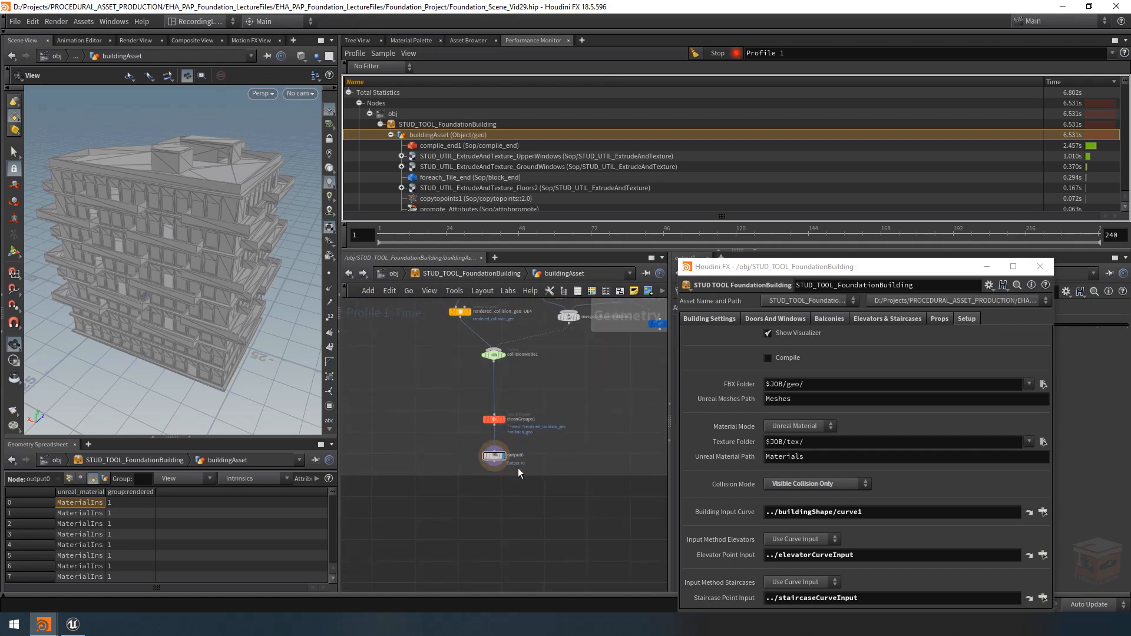
Step: Stop the performance recording and save the STUD_TOOL_FoundationBuilding node type at the object level
left_click(719, 54)
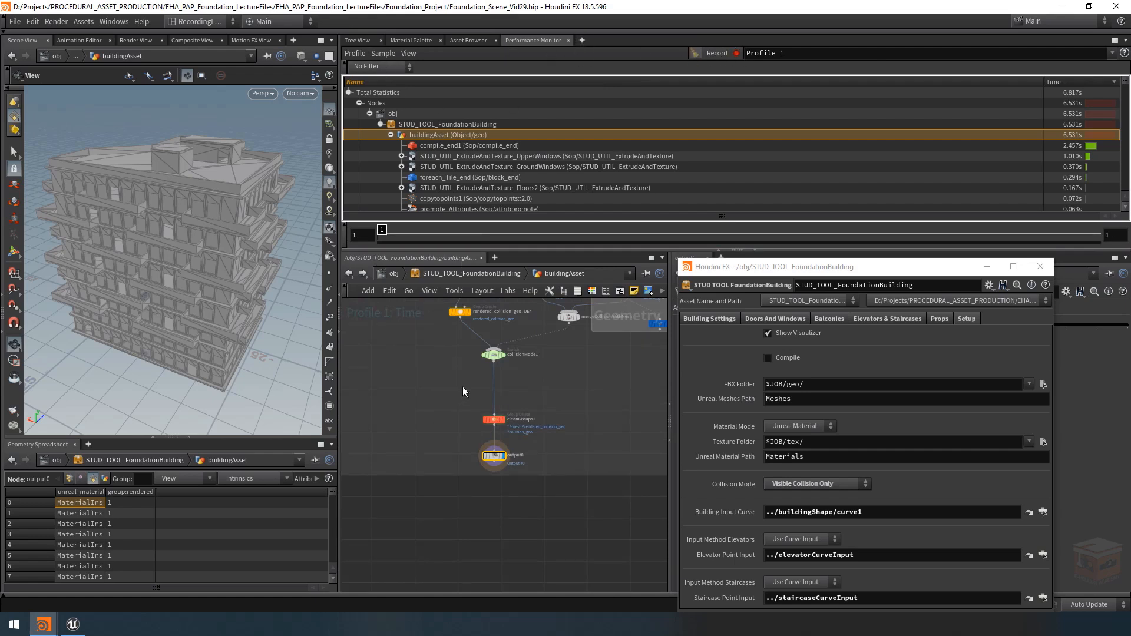
scroll(463, 387, "down", 5)
middle_click_drag(505, 394, 517, 433)
left_click(448, 273)
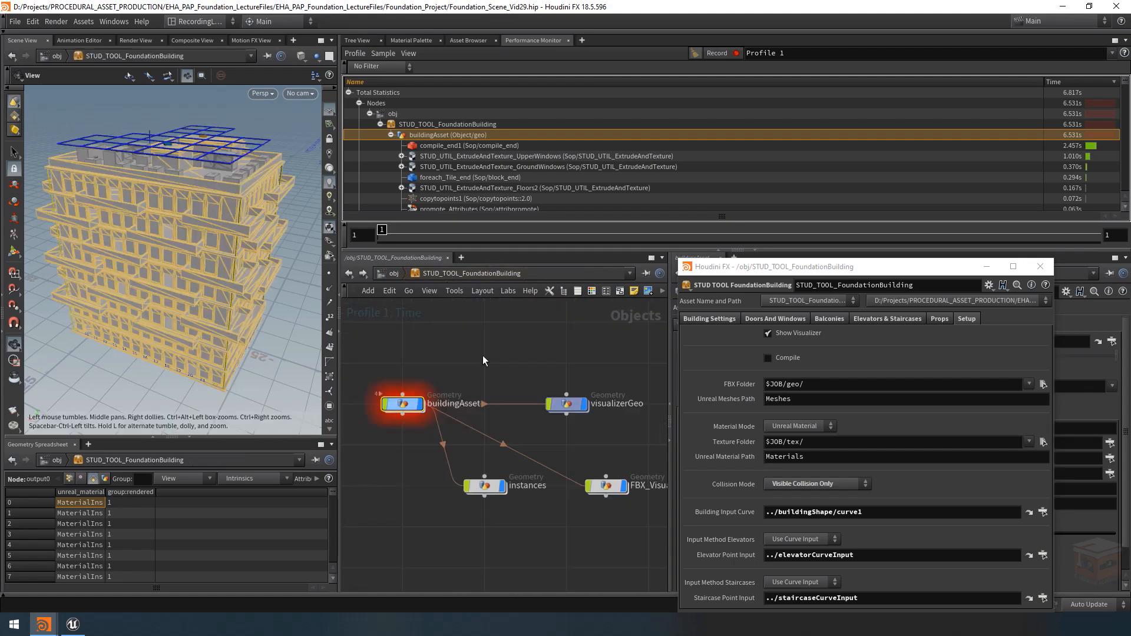
left_click(469, 350)
middle_click_drag(467, 350, 503, 350)
left_click(394, 273)
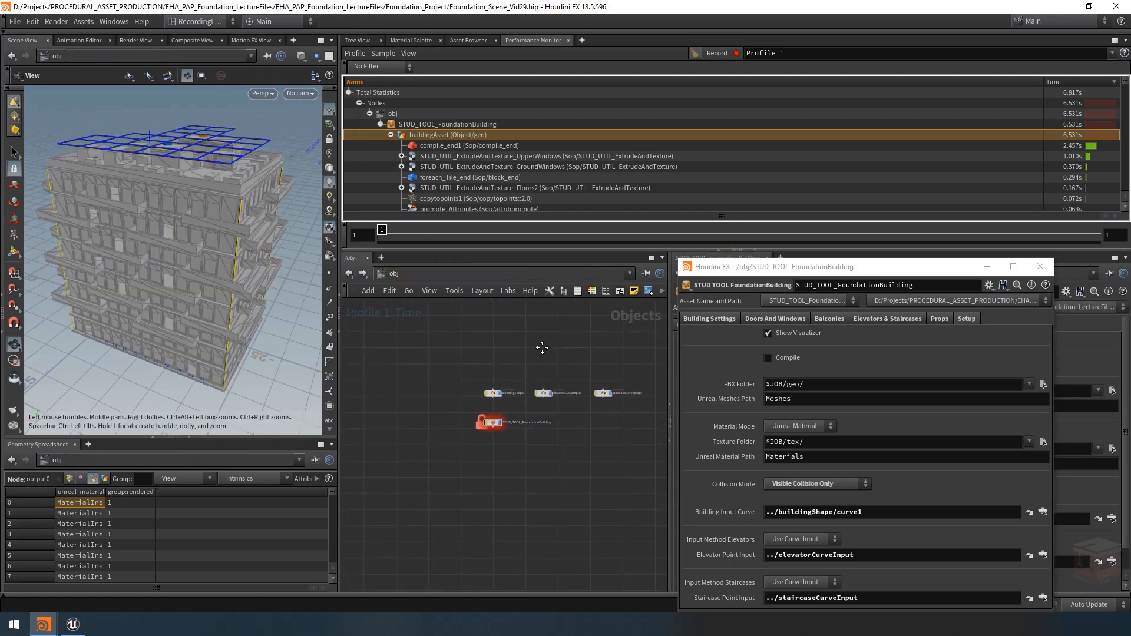
right_click(454, 442)
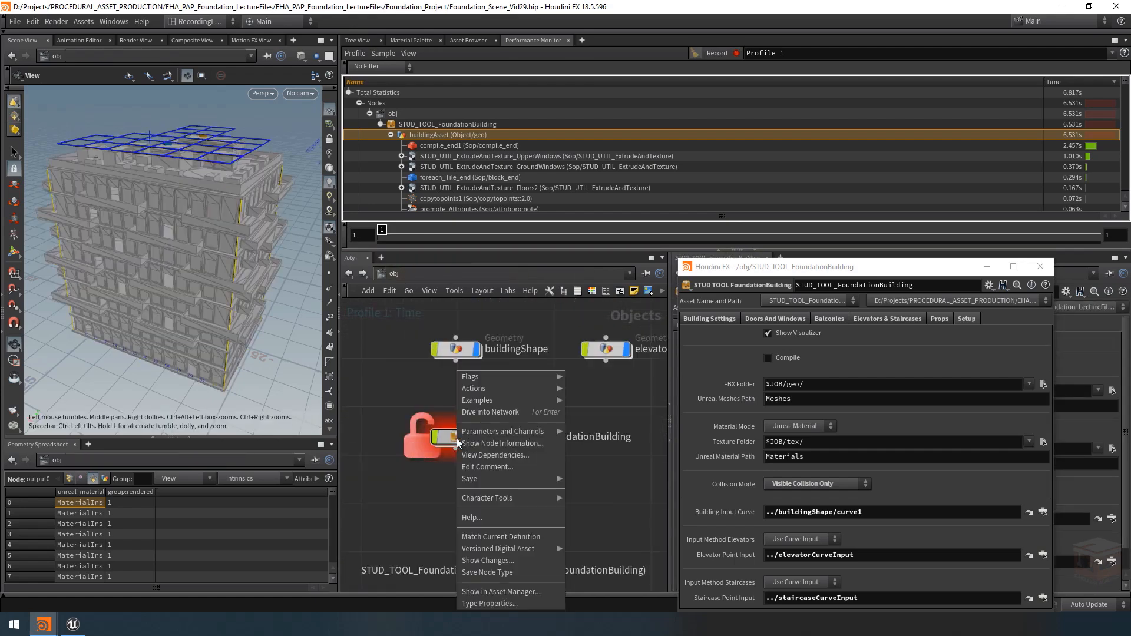
left_click(490, 574)
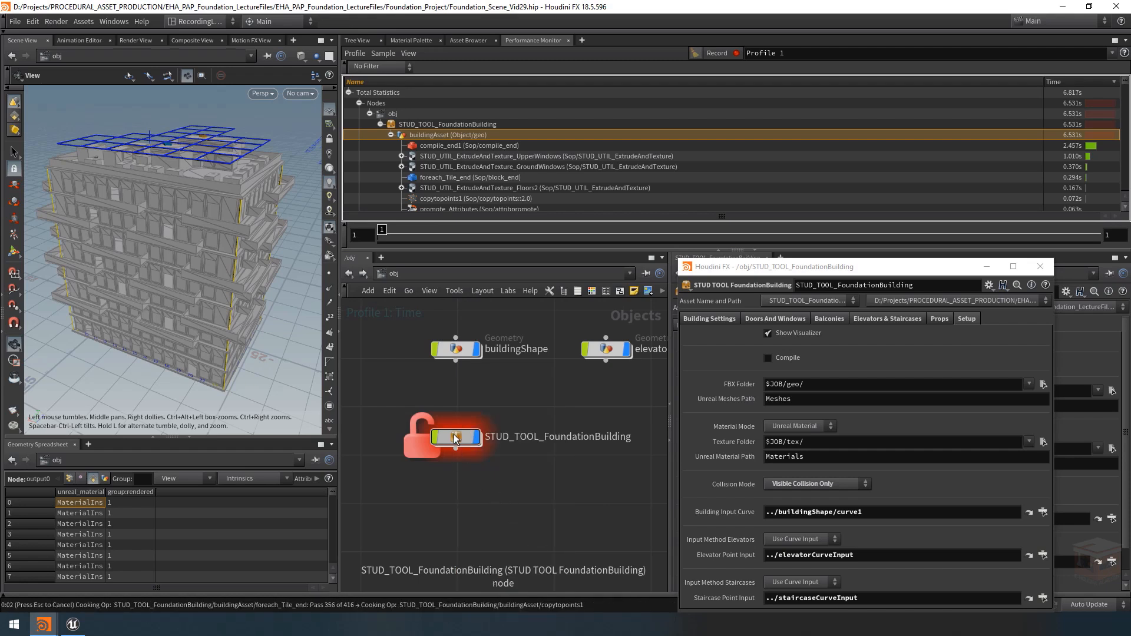
Step: Start a new performance recording and match the STUD_TOOL_FoundationBuilding node to its current definition
left_click(718, 53)
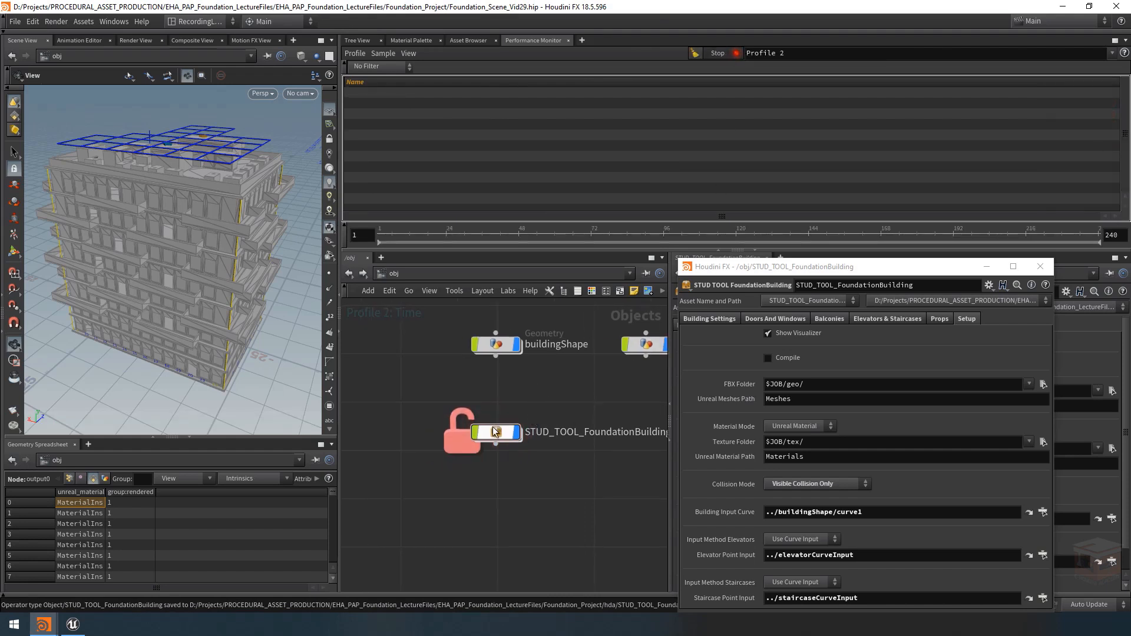
right_click(495, 431)
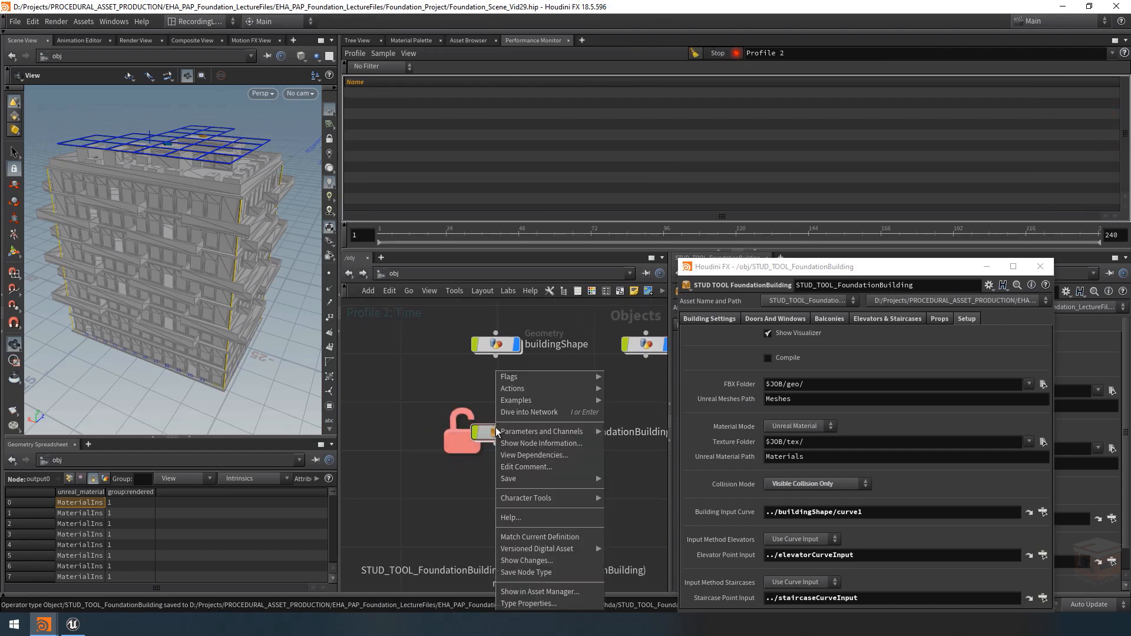
left_click(541, 537)
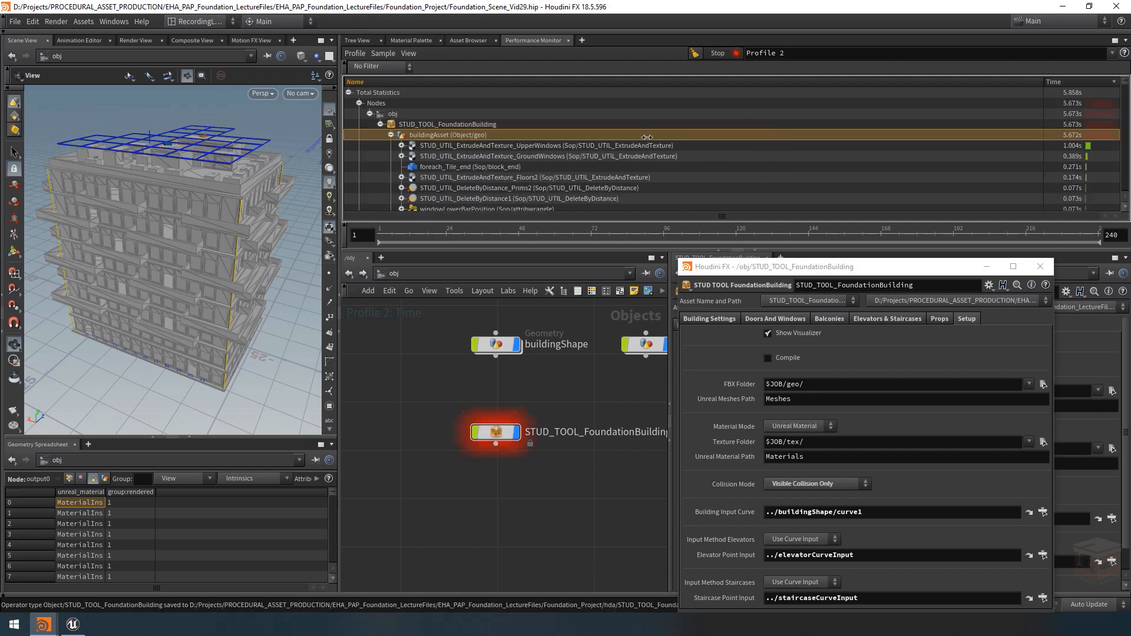
Step: Allow editing of the STUD_TOOL_FoundationBuilding asset's contents again and stop the performance recording
mouse_move(488, 439)
right_click(496, 433)
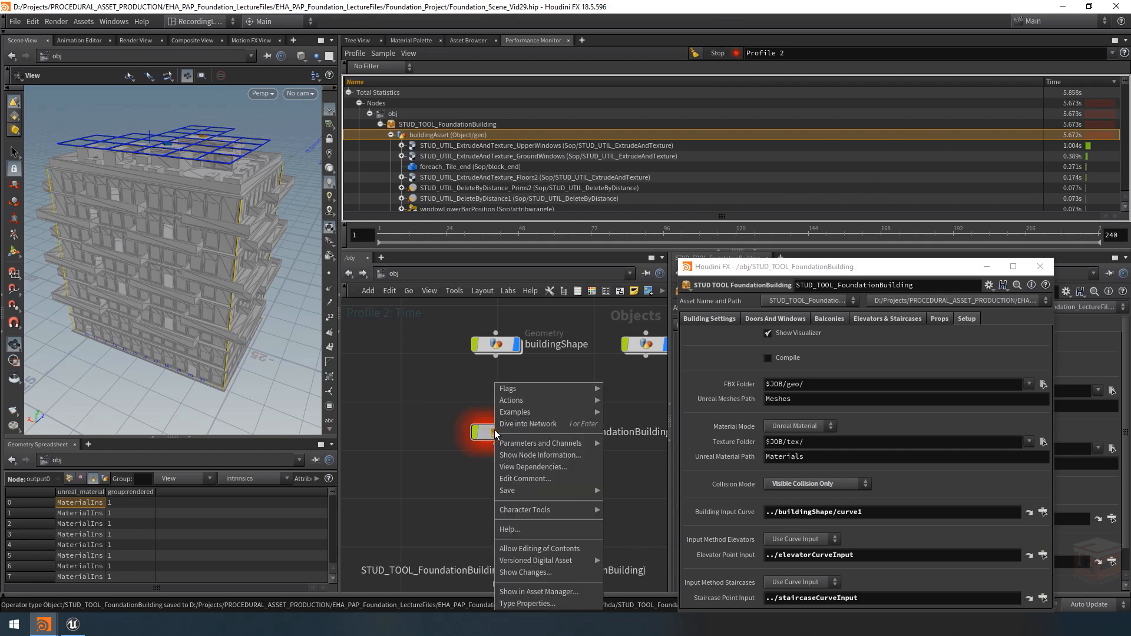
left_click(530, 550)
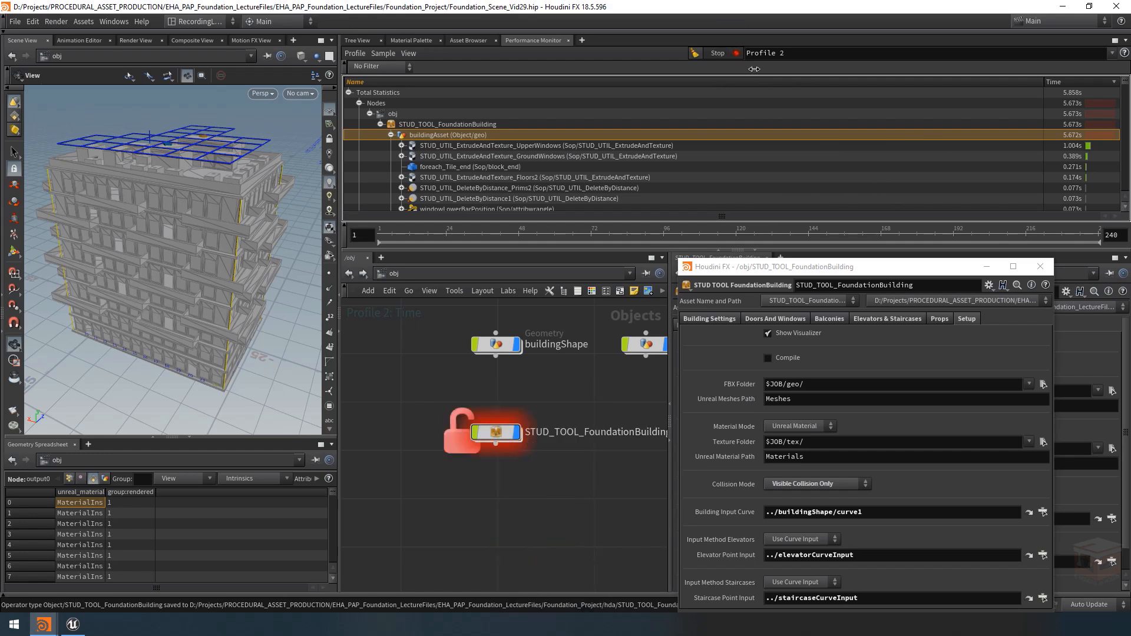
left_click(718, 53)
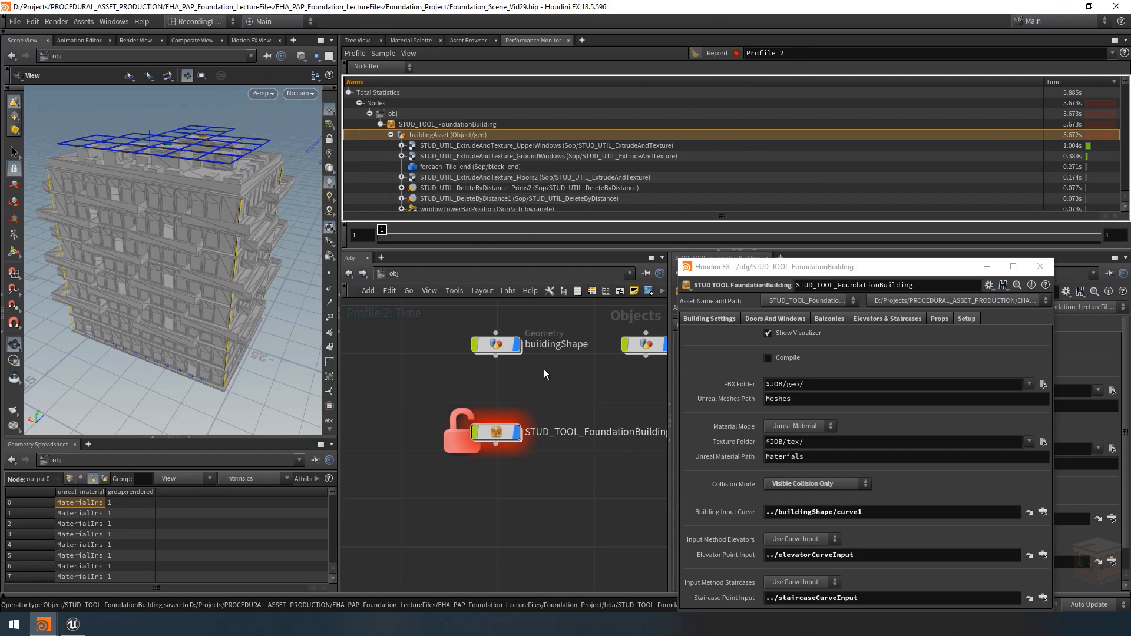
Step: Enter the STUD_TOOL_FoundationBuilding asset and open its buildingAsset network
double_click(486, 437)
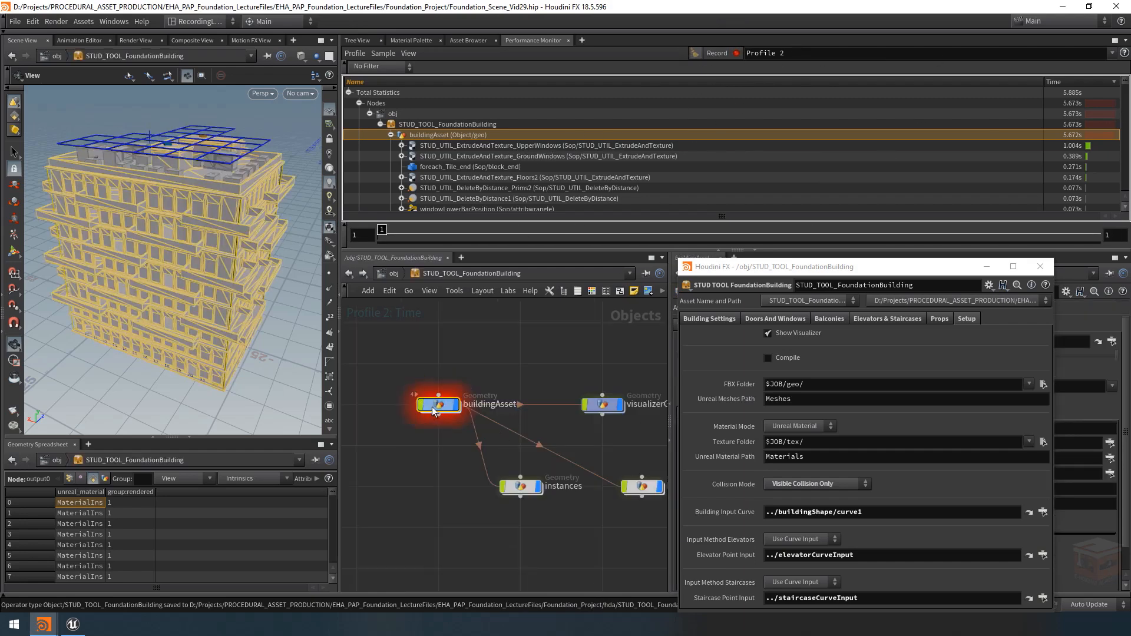
double_click(442, 404)
scroll(467, 457, "down", 6)
middle_click_drag(436, 458, 419, 527)
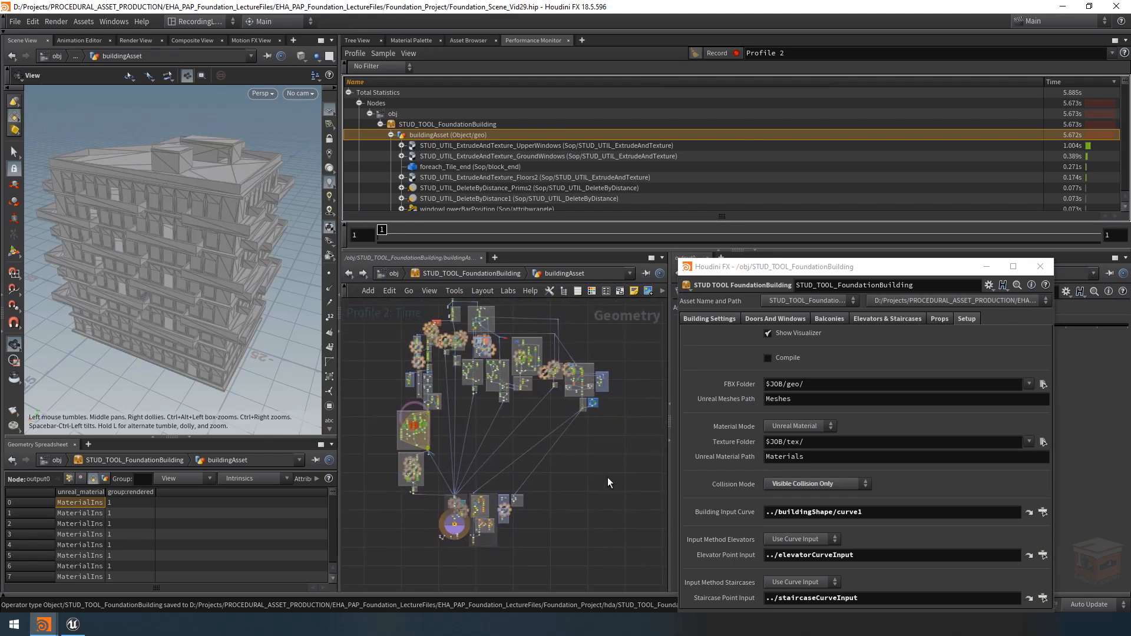
middle_click_drag(585, 474, 593, 477)
middle_click_drag(592, 477, 595, 482)
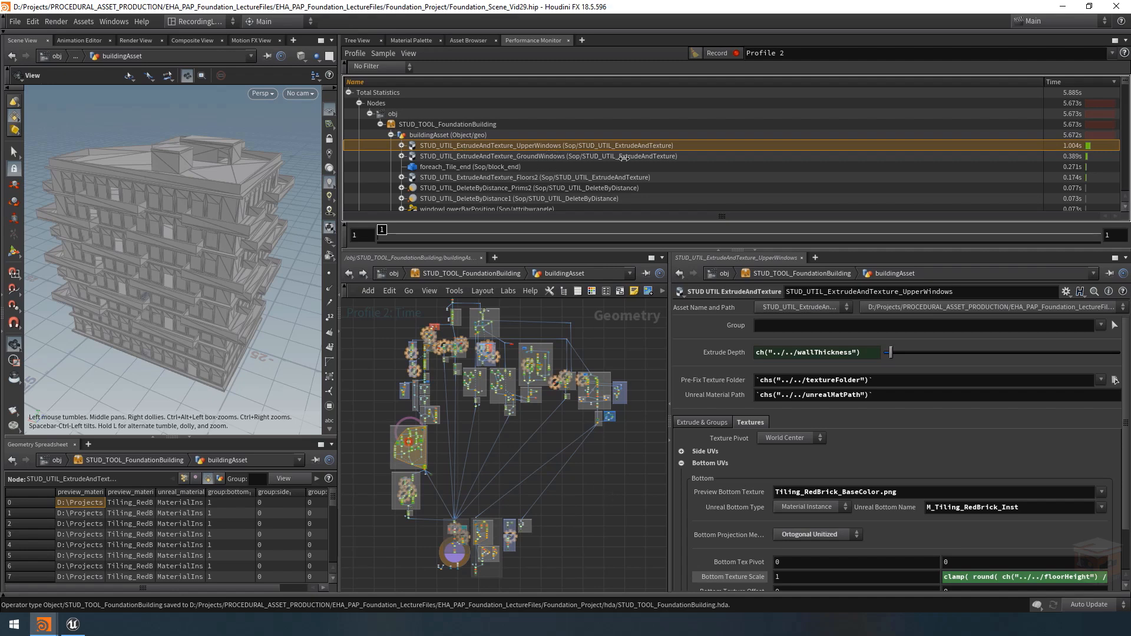
Step: Break down the cook times of STUD_UTIL_ExtrudeAndTexture_UpperWindows in the profile and select its cleanOverlaps entry
scroll(390, 429, "up", 5)
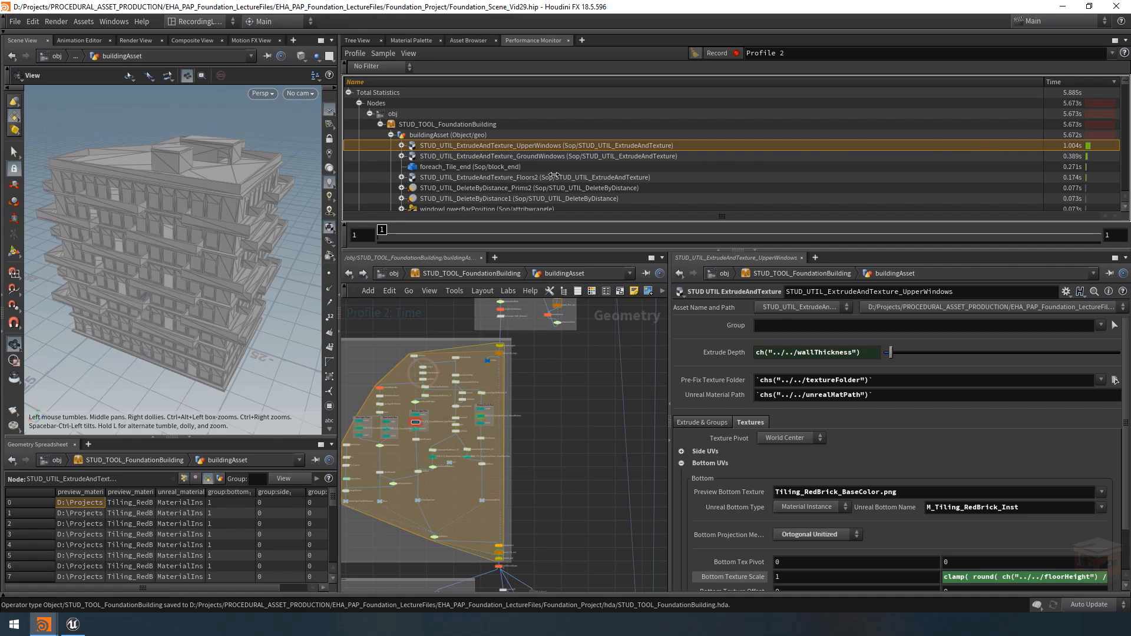
left_click(402, 145)
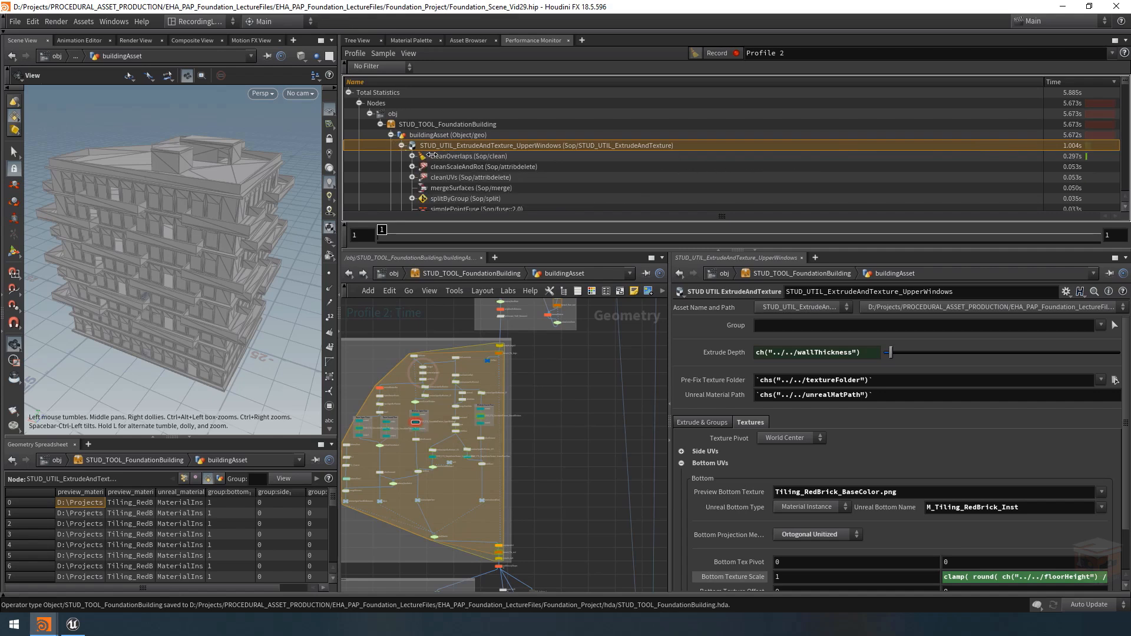
left_click(477, 156)
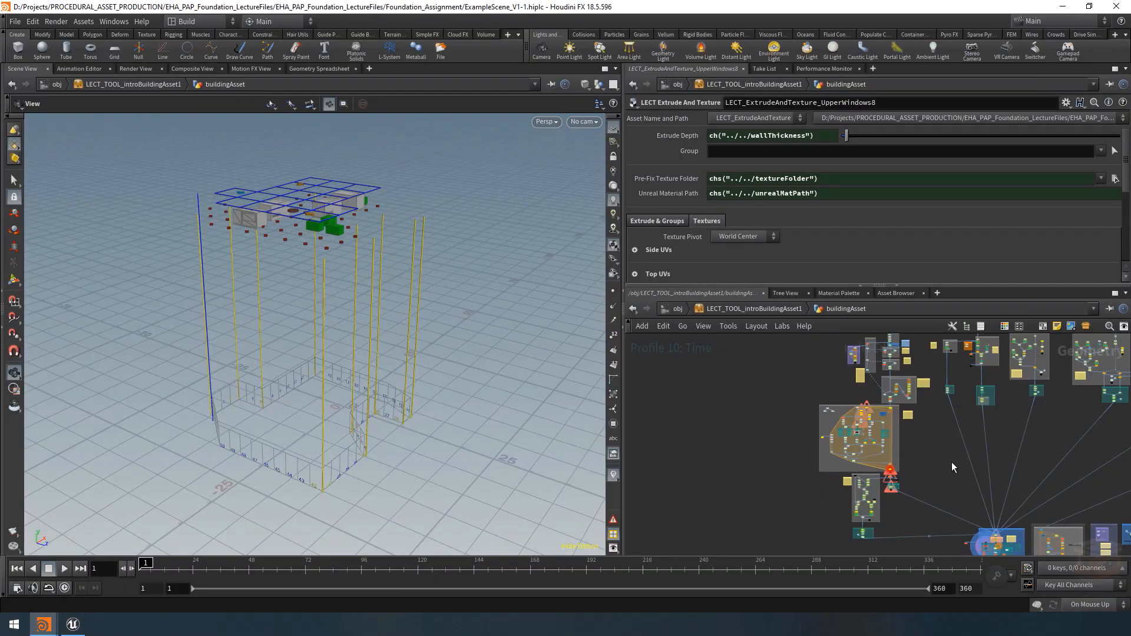
Step: Examine the tile loop in the example scene and the matching tile loop in the building network
scroll(870, 437, "up", 9)
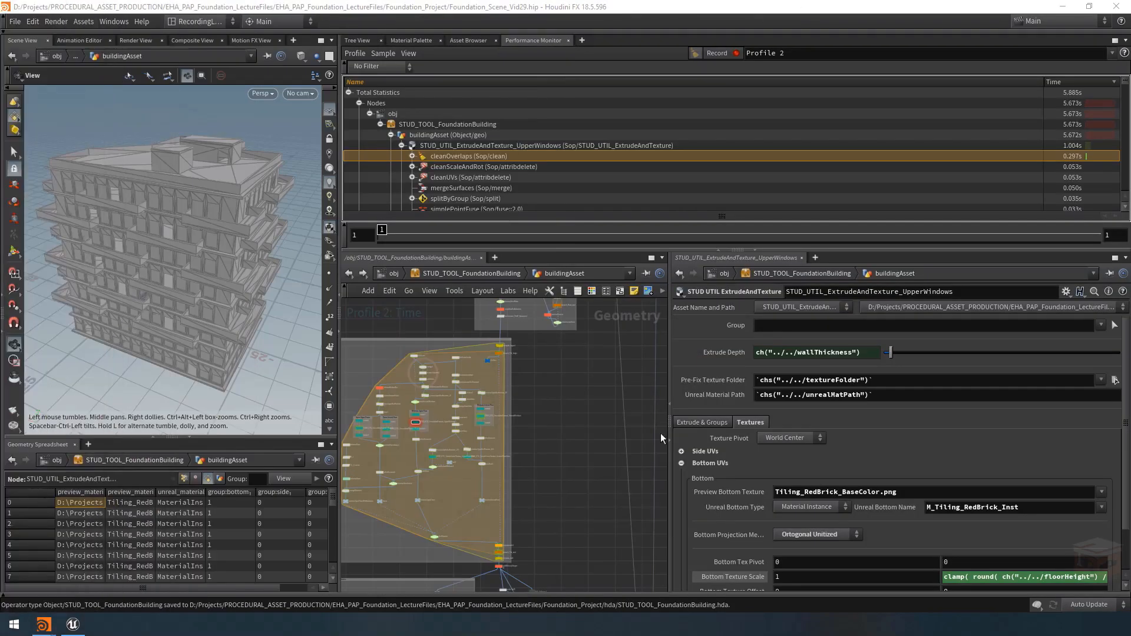
middle_click_drag(556, 427, 648, 426)
scroll(553, 423, "up", 3)
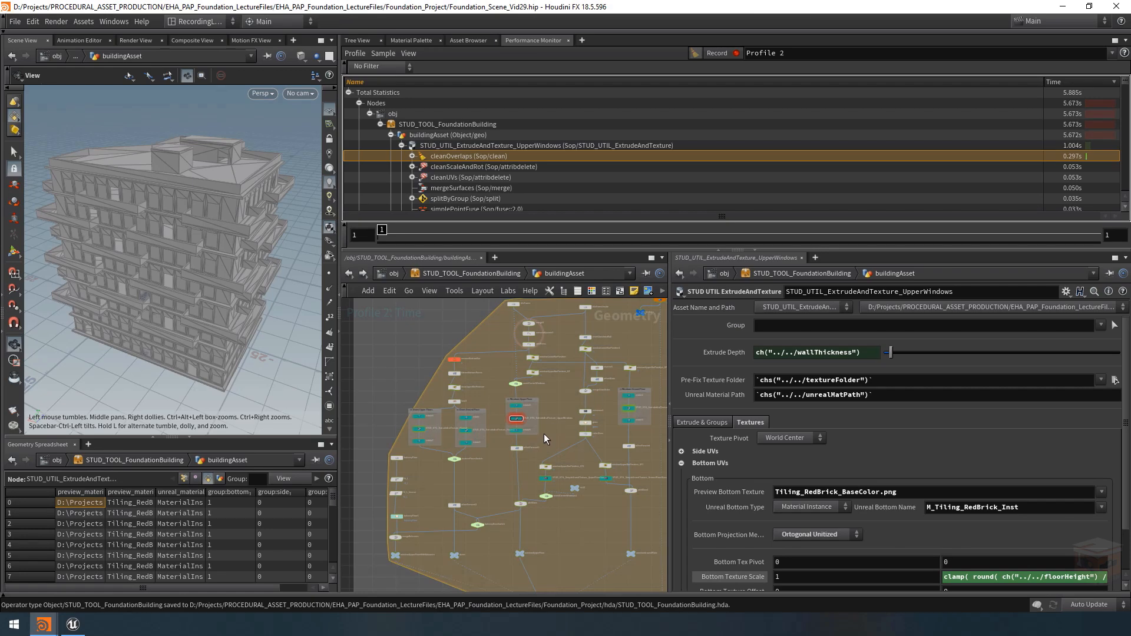
scroll(544, 433, "down", 3)
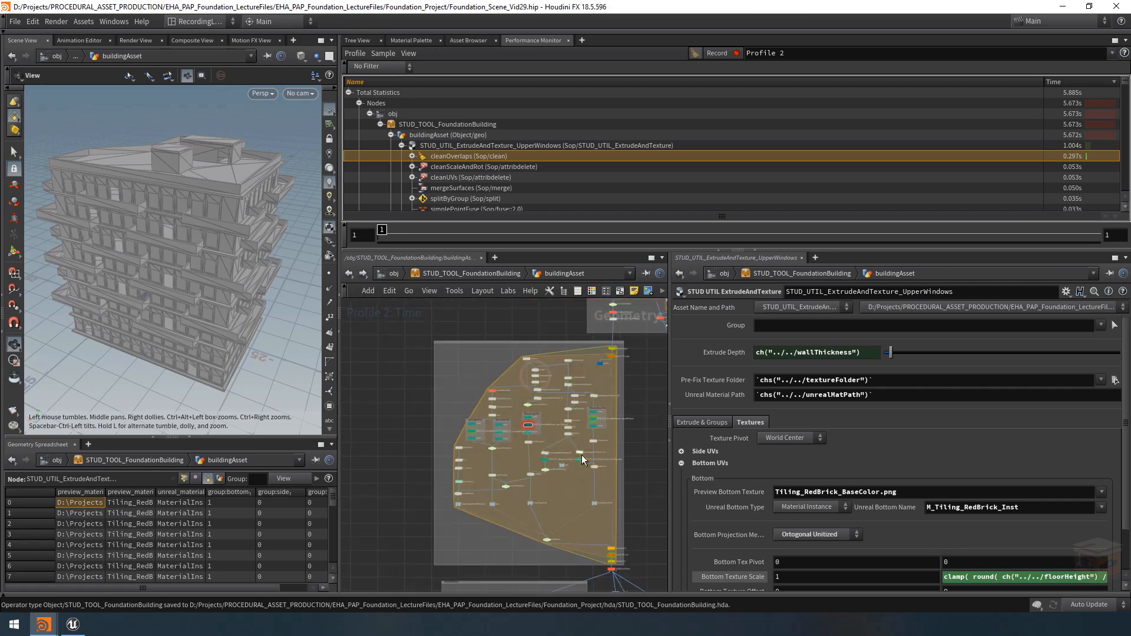
mouse_move(581, 452)
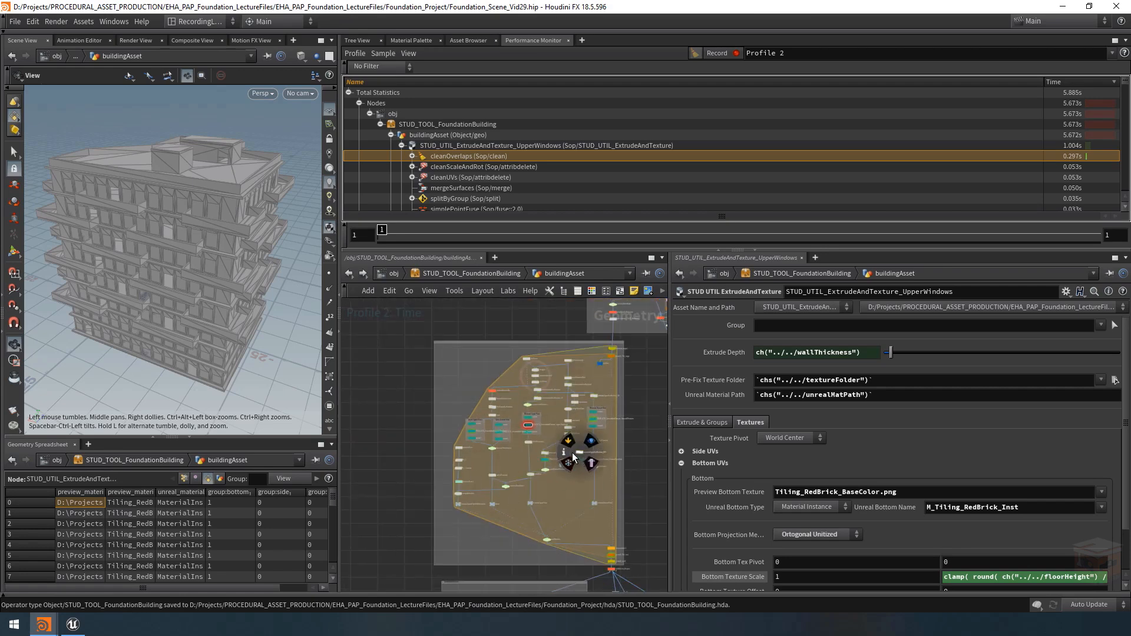
Step: Allow editing of the STUD_UTIL_ExtrudeAndTexture_UpperWindows node's contents and open its network at the cleanOverlaps node
scroll(550, 414, "up", 3)
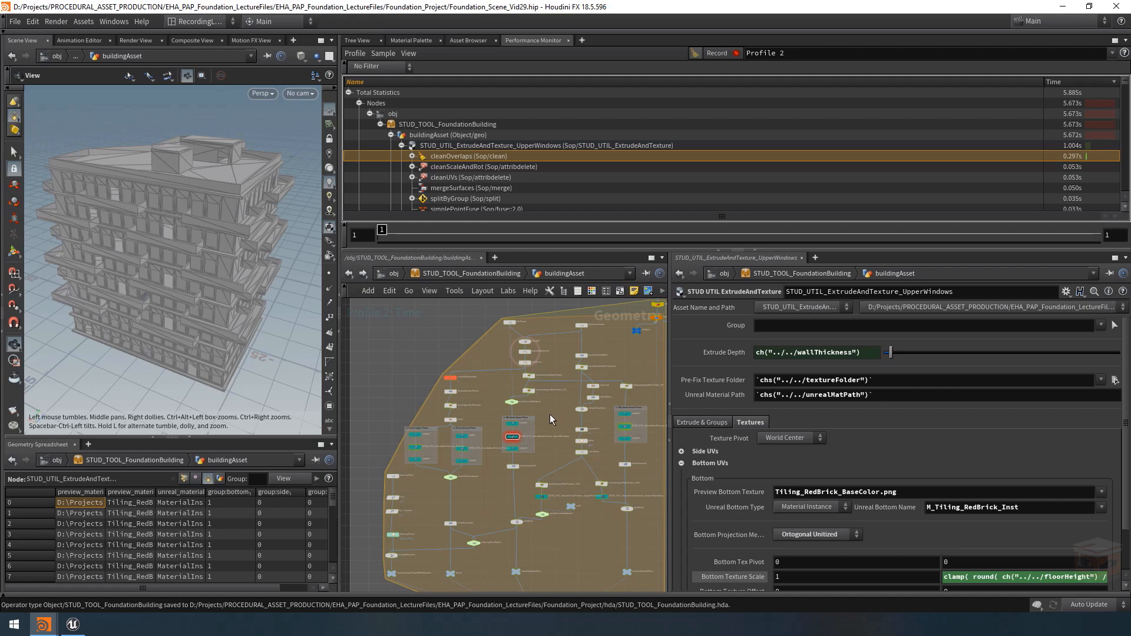
scroll(511, 442, "up", 3)
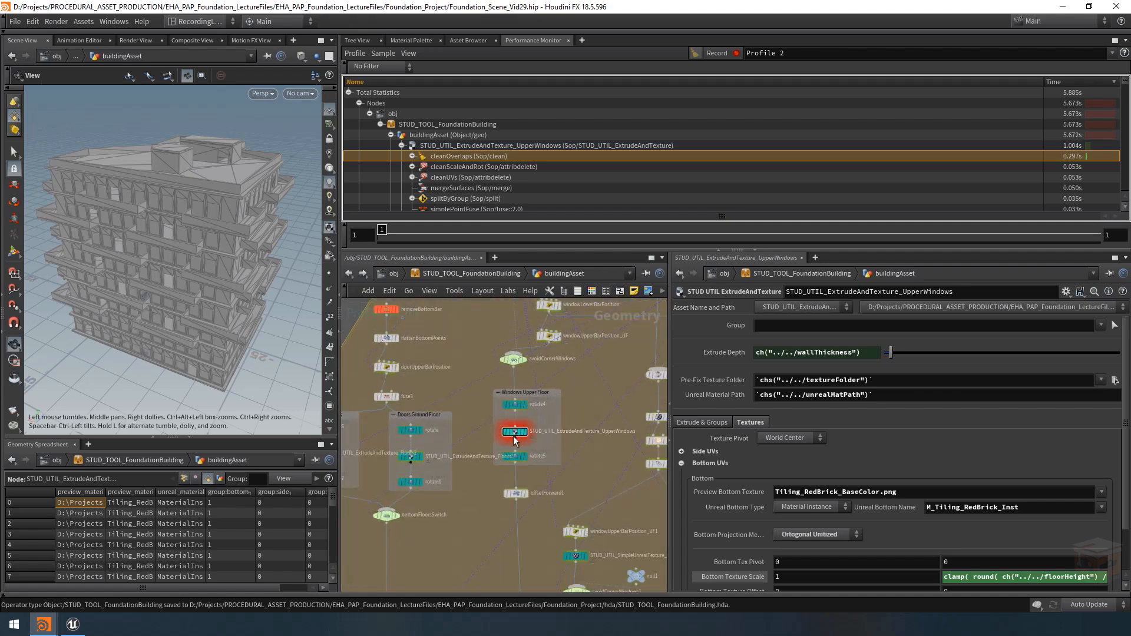
scroll(513, 436, "up", 1)
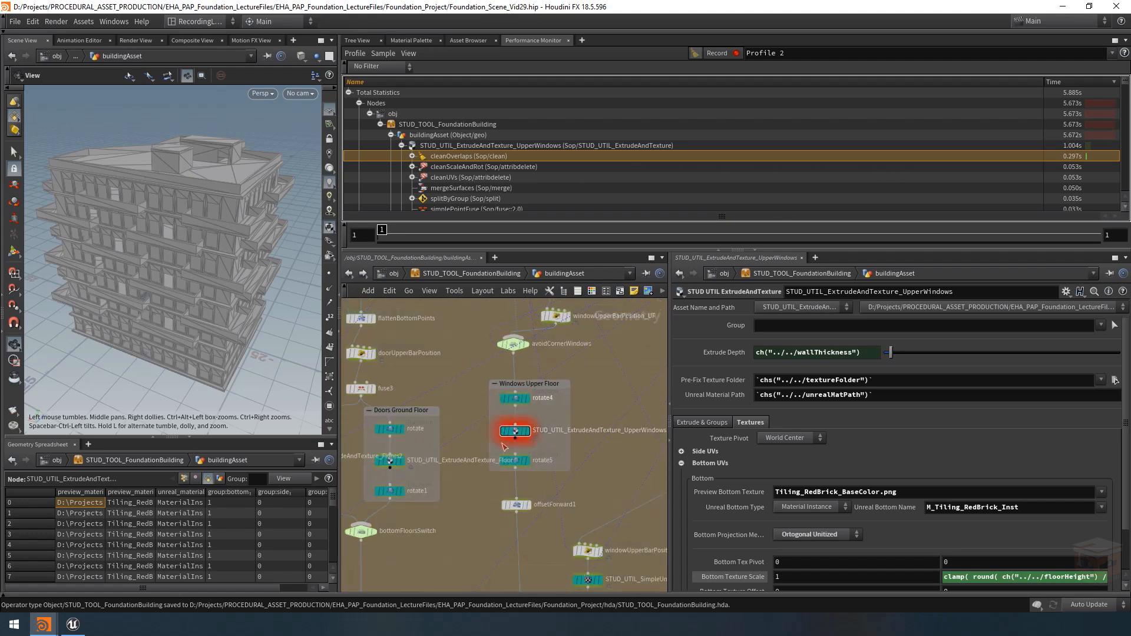
middle_click_drag(504, 446, 445, 446)
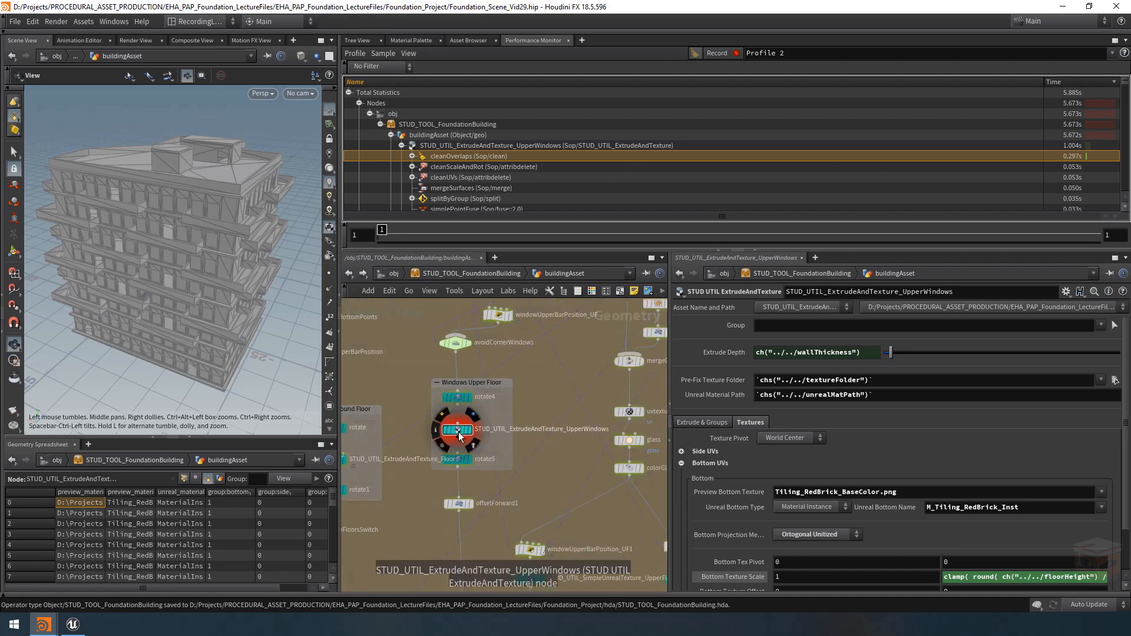
right_click(459, 430)
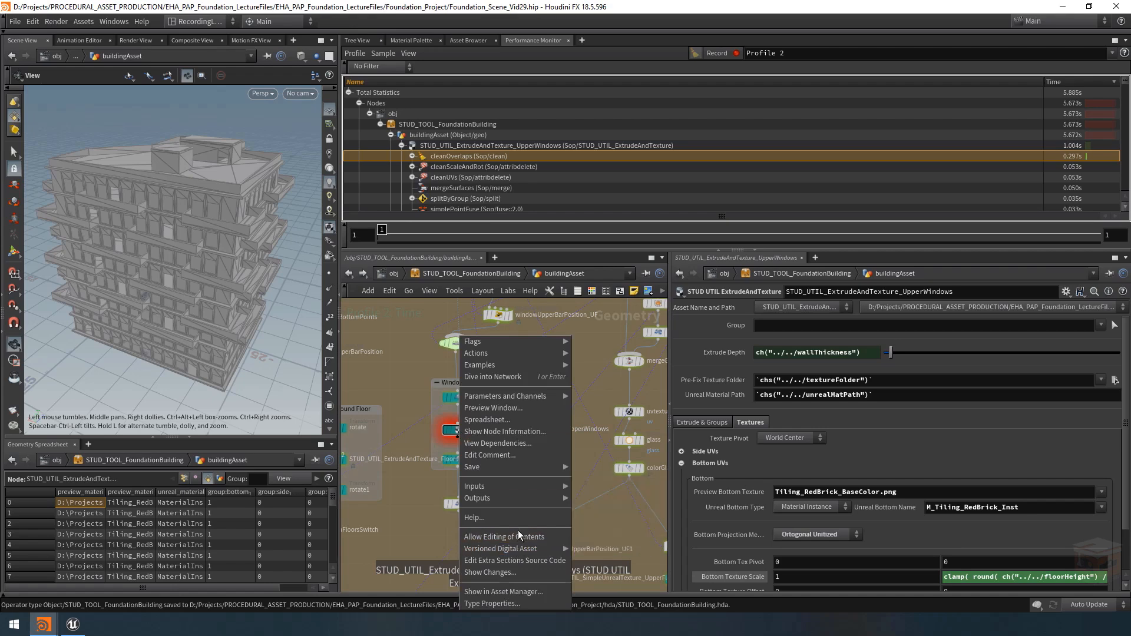
left_click(517, 533)
double_click(457, 429)
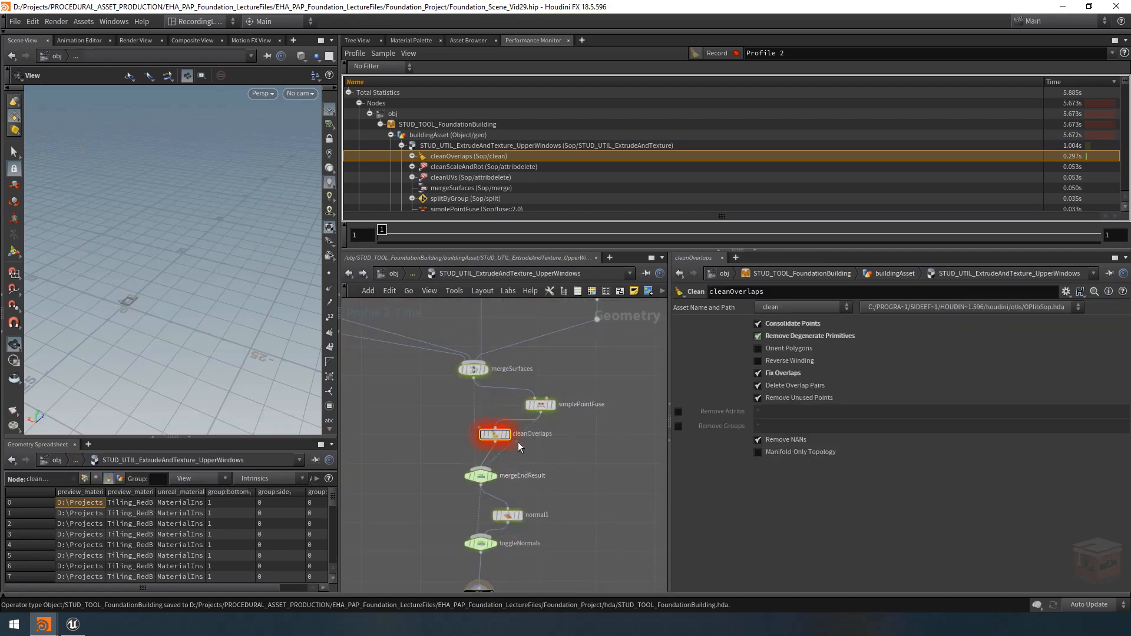
Step: Inspect the extruded upper window wall piece at the cleanOverlaps node from several angles
mouse_move(498, 441)
right_click_drag(117, 308, 288, 324)
right_click_drag(130, 270, 261, 288)
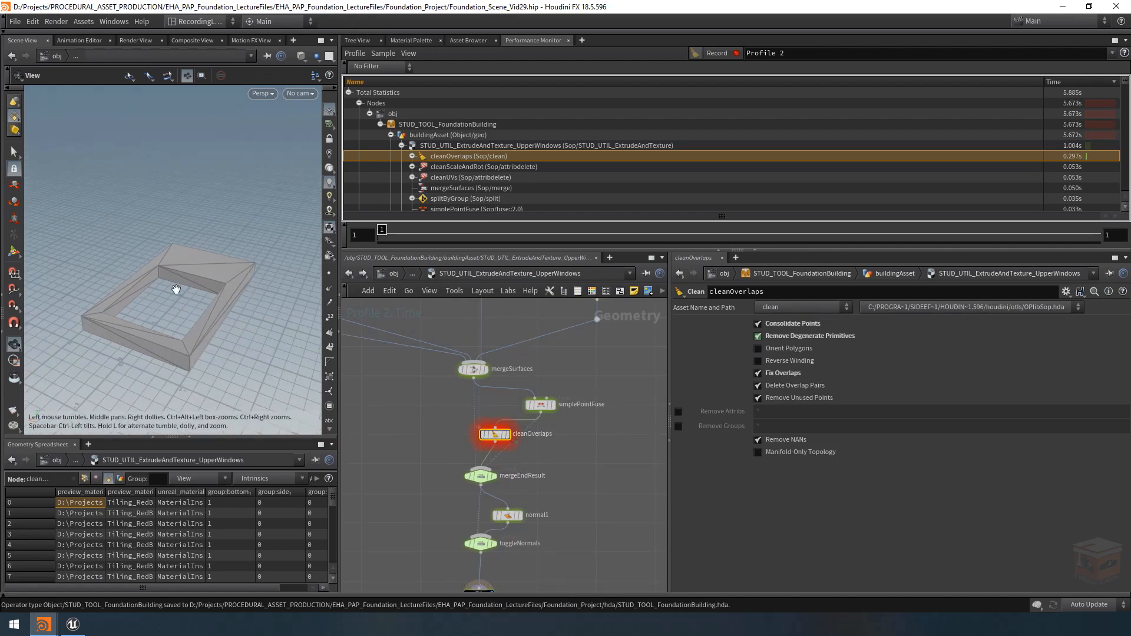
mouse_move(176, 289)
middle_mouse_down()
mouse_move(217, 293)
mouse_move(188, 294)
middle_mouse_up()
key("g")
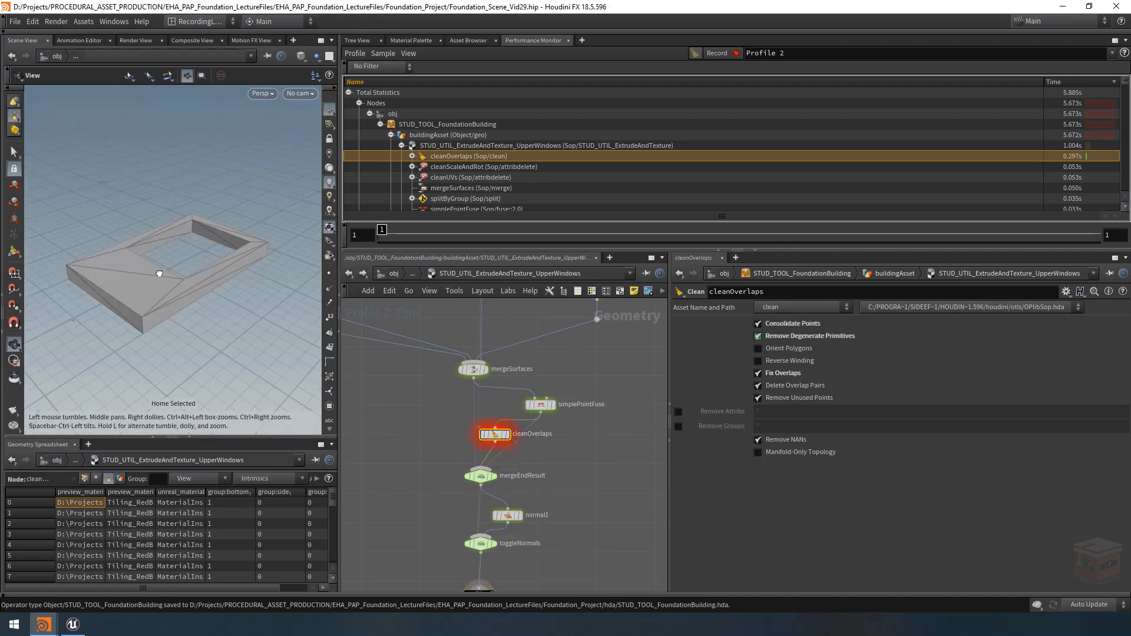
left_click_drag(159, 274, 174, 276)
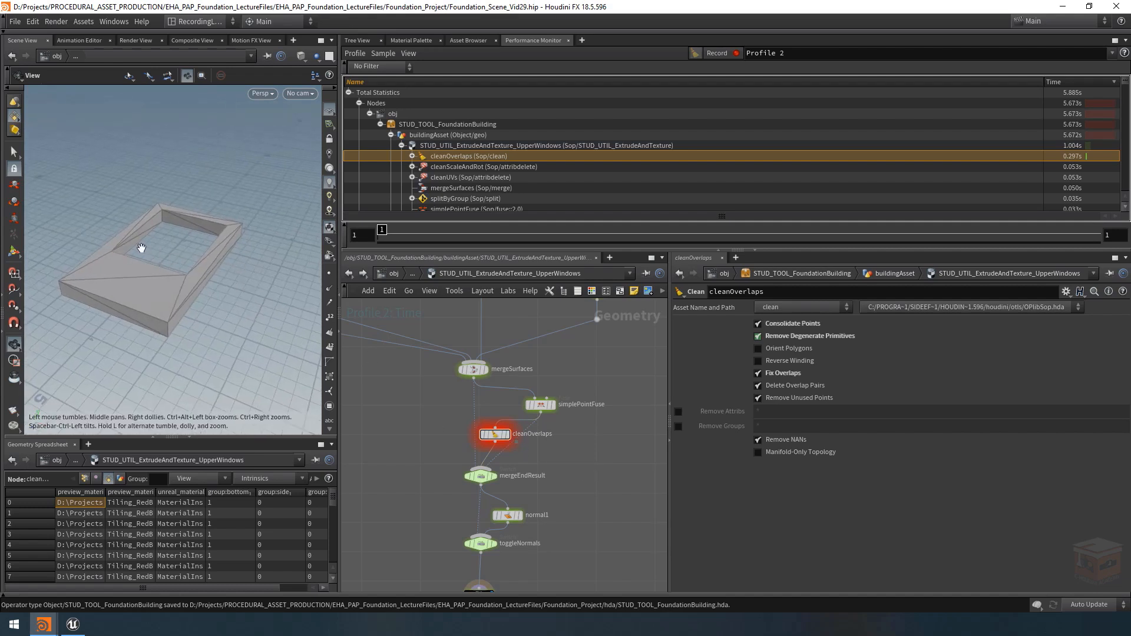
left_click_drag(146, 247, 184, 271)
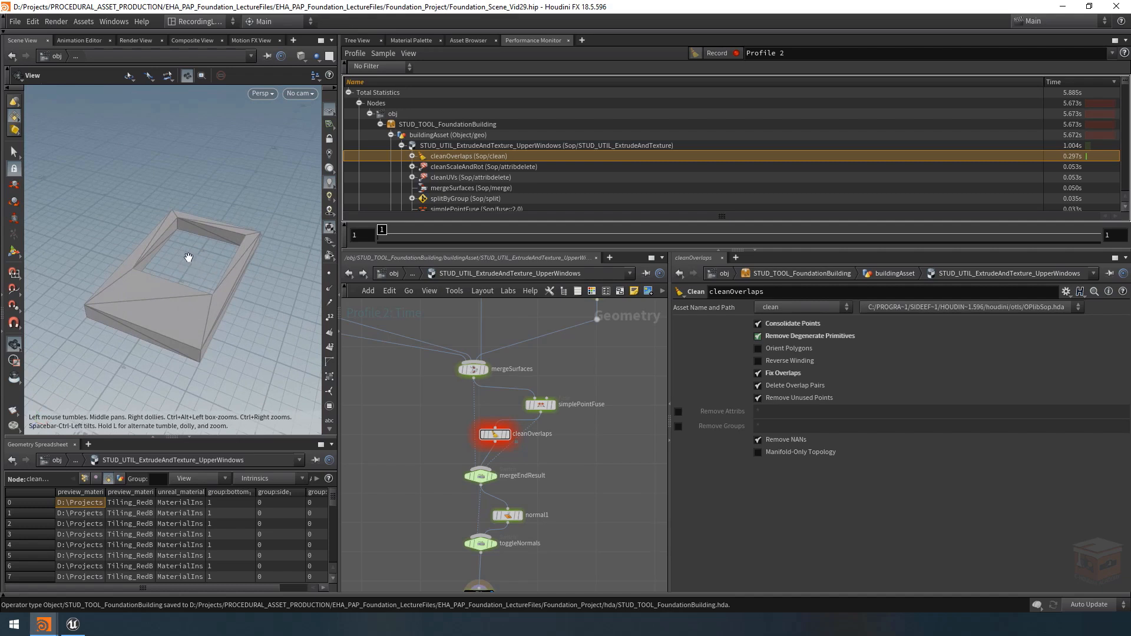
left_click_drag(185, 253, 205, 277)
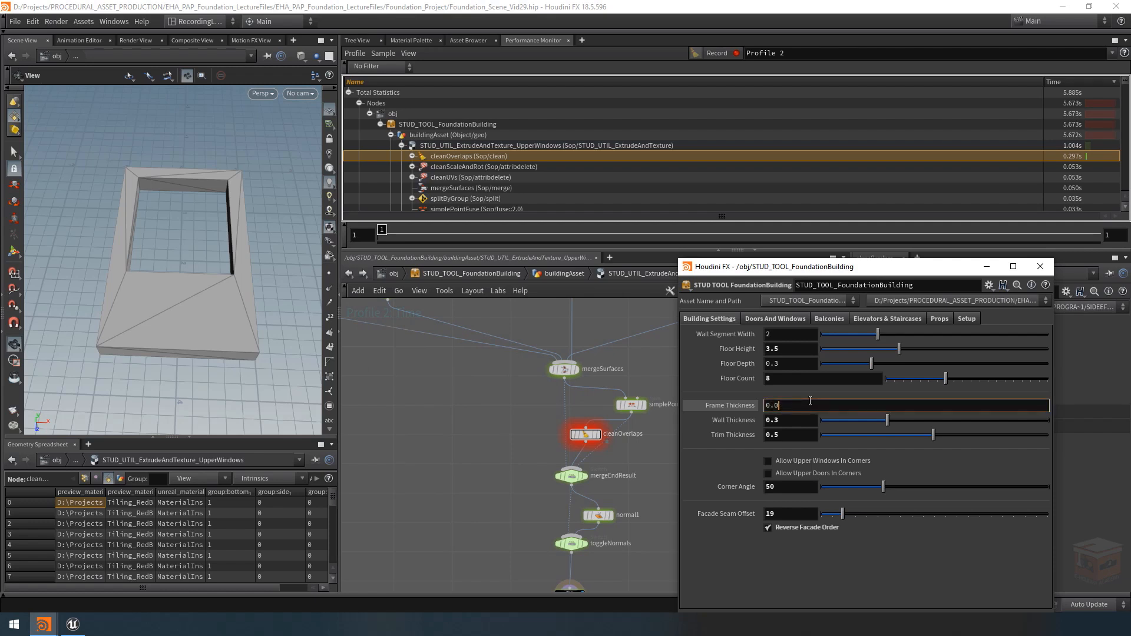
Step: Set the building asset's Frame Thickness to 0.02 and check the window piece's edges at cleanOverlaps
type("2")
key("Return")
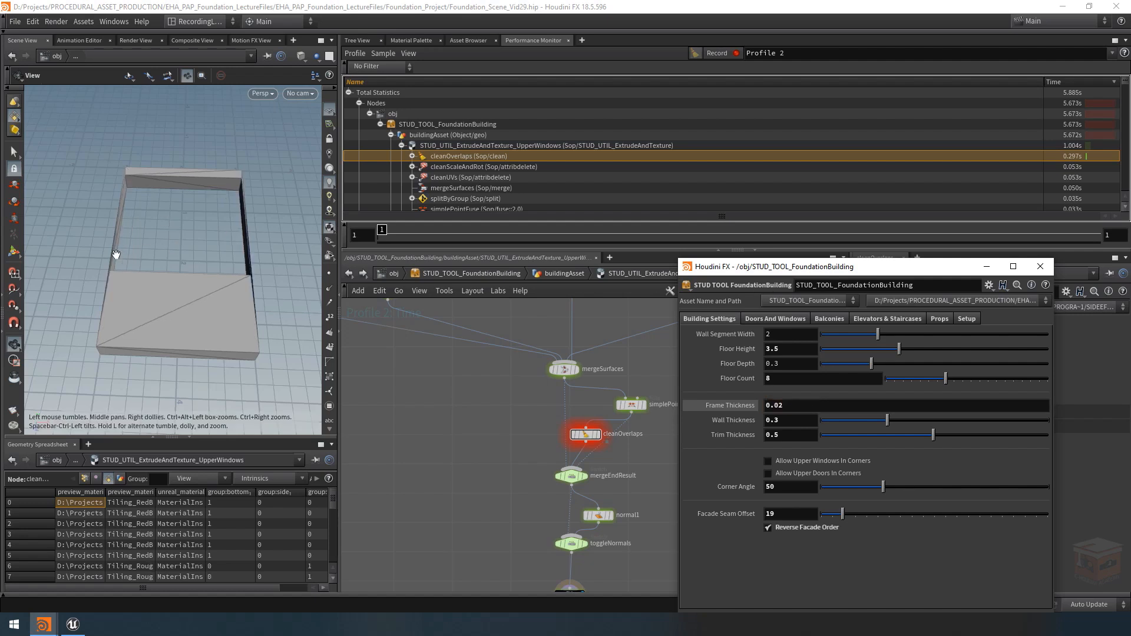
right_click_drag(116, 255, 330, 247)
mouse_move(129, 275)
left_mouse_down()
mouse_move(144, 247)
mouse_move(122, 255)
left_mouse_up()
left_click(586, 436)
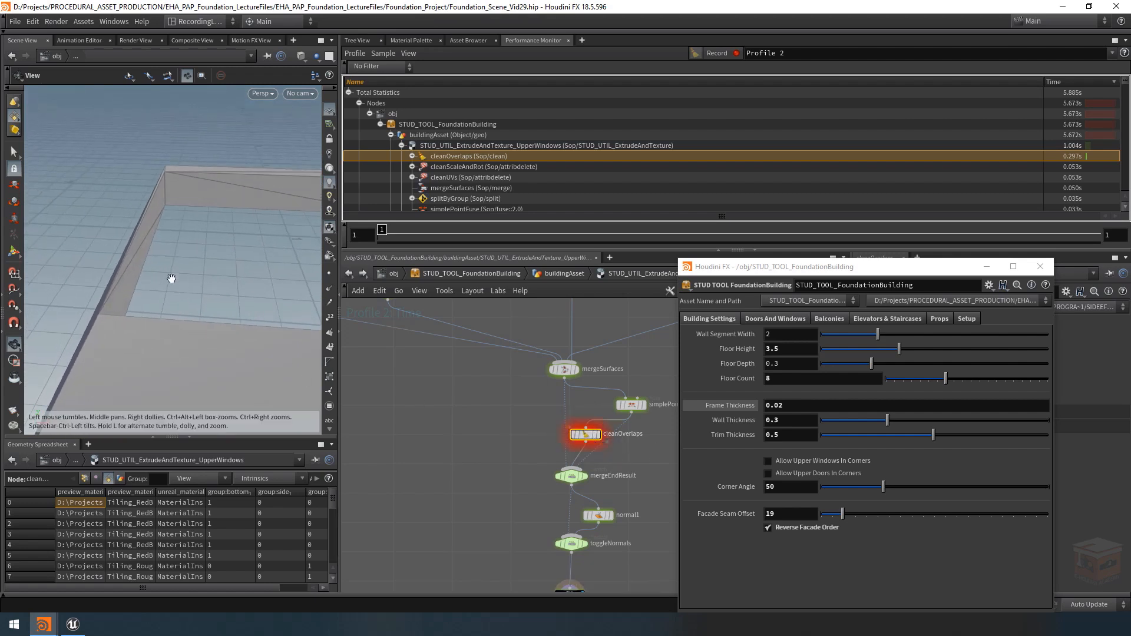
Step: Move the asset's parameter window clear of the network and examine the window piece's thin sides around the opening
left_click(357, 40)
left_click(545, 40)
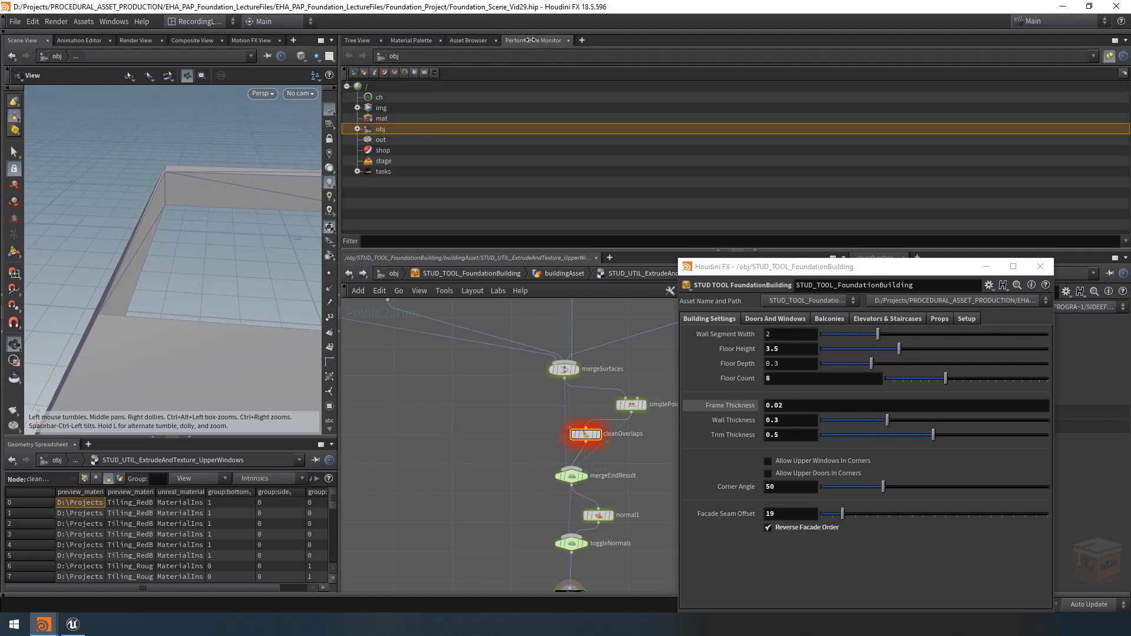
left_click_drag(775, 271, 400, 460)
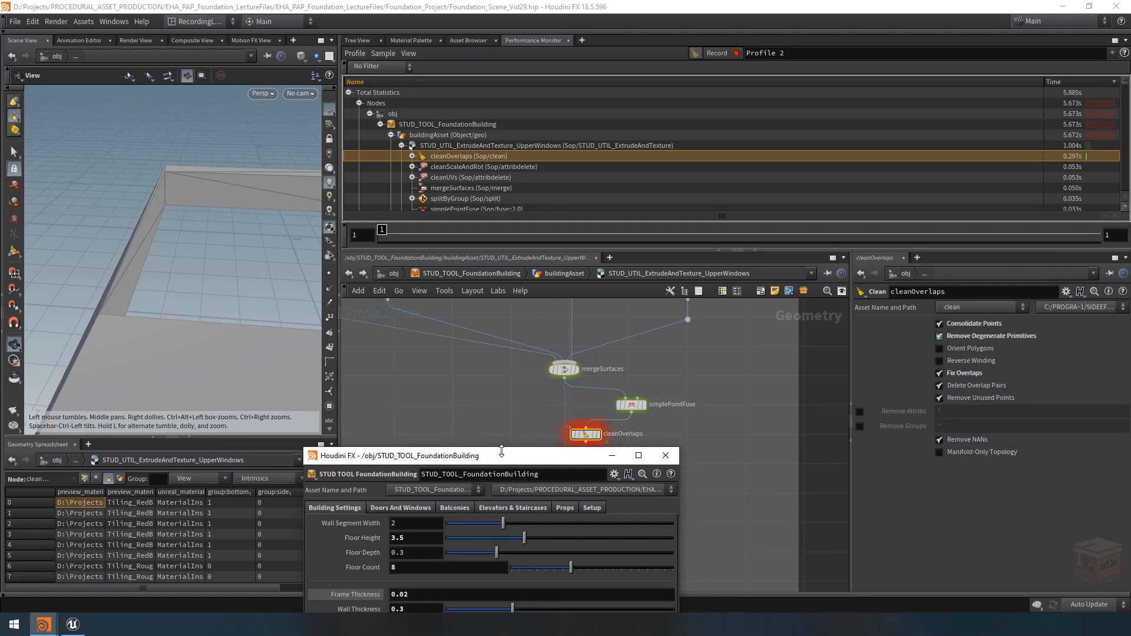
left_click_drag(503, 457, 922, 218)
left_click_drag(198, 221, 58, 299)
left_click_drag(189, 295, 106, 301)
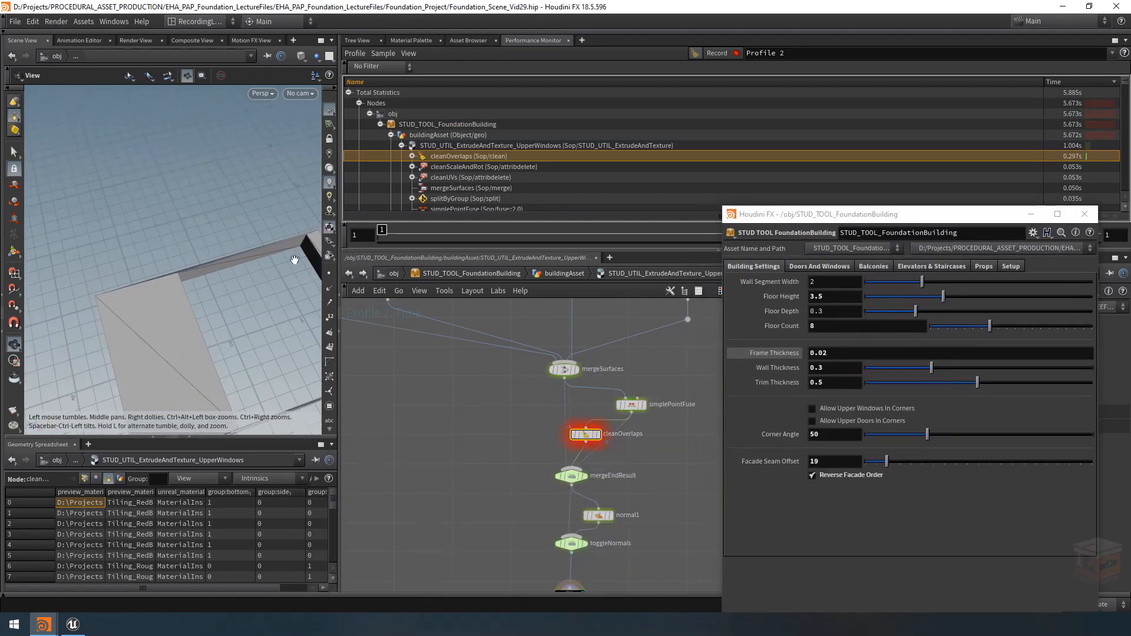
left_click_drag(263, 268, 197, 265)
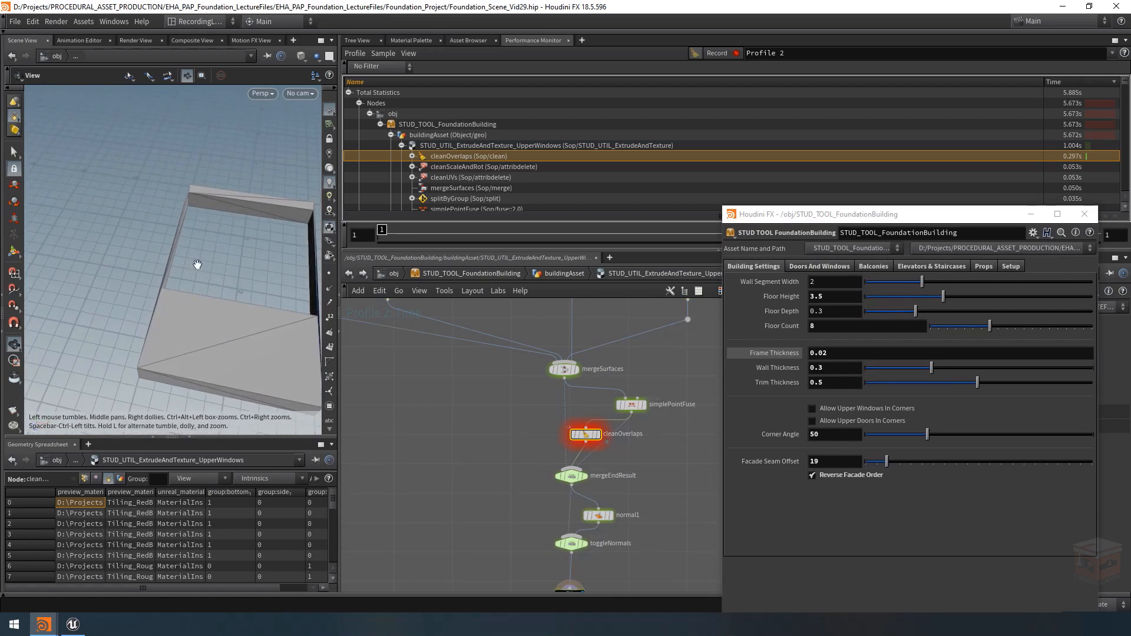
right_click_drag(177, 265, 306, 289)
middle_click_drag(666, 458, 651, 461)
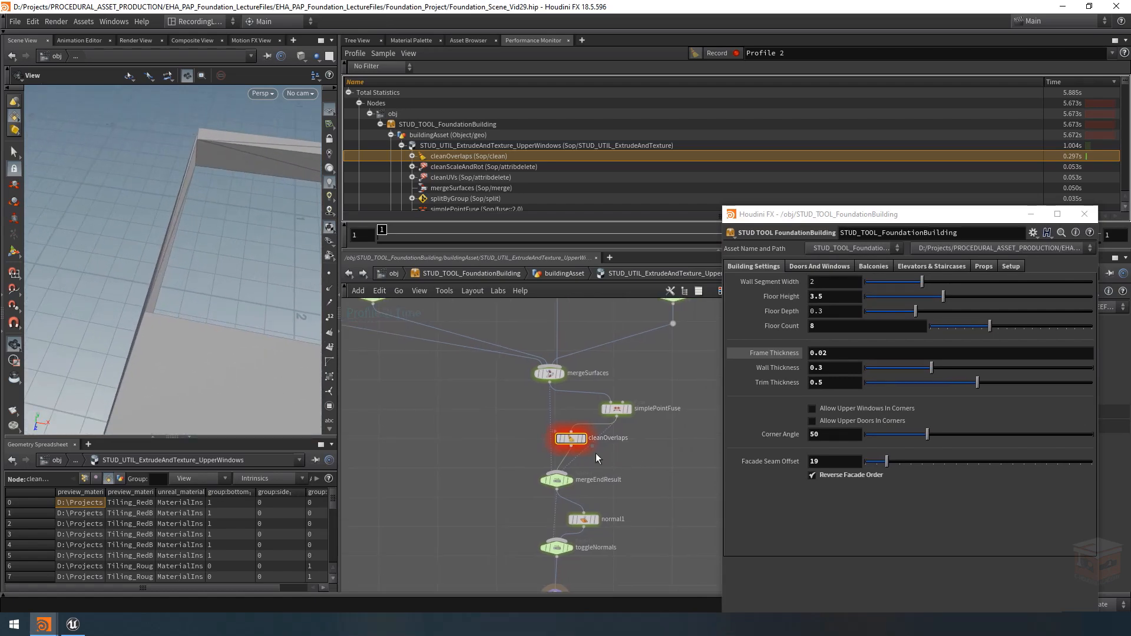
mouse_move(583, 441)
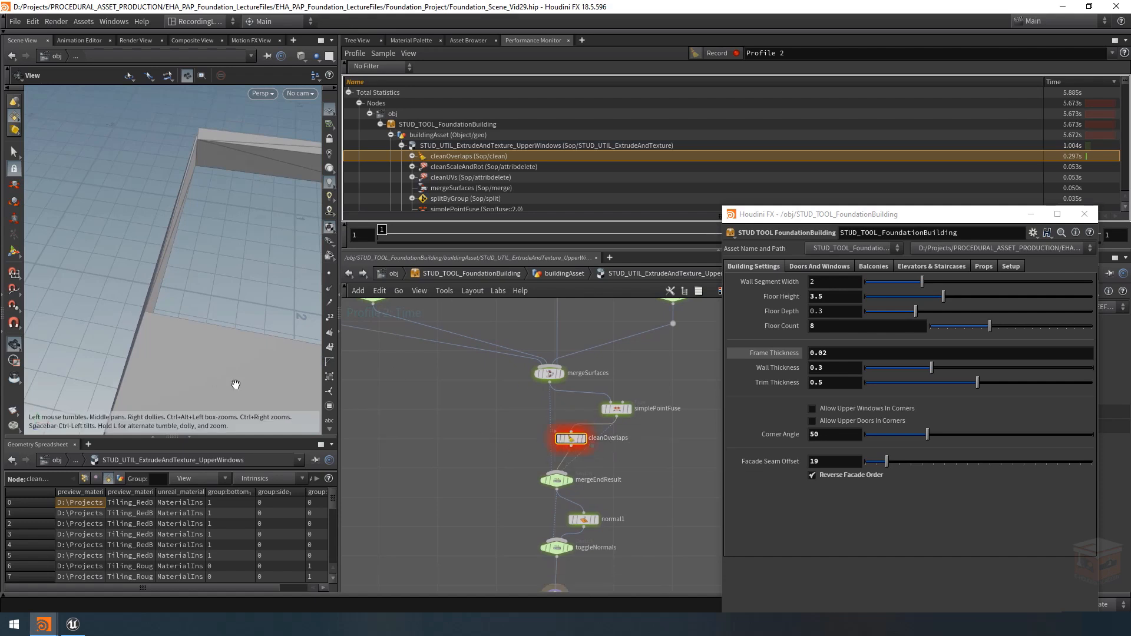
Step: Set the building asset's Frame Thickness to 0.25
left_click_drag(197, 222, 365, 317)
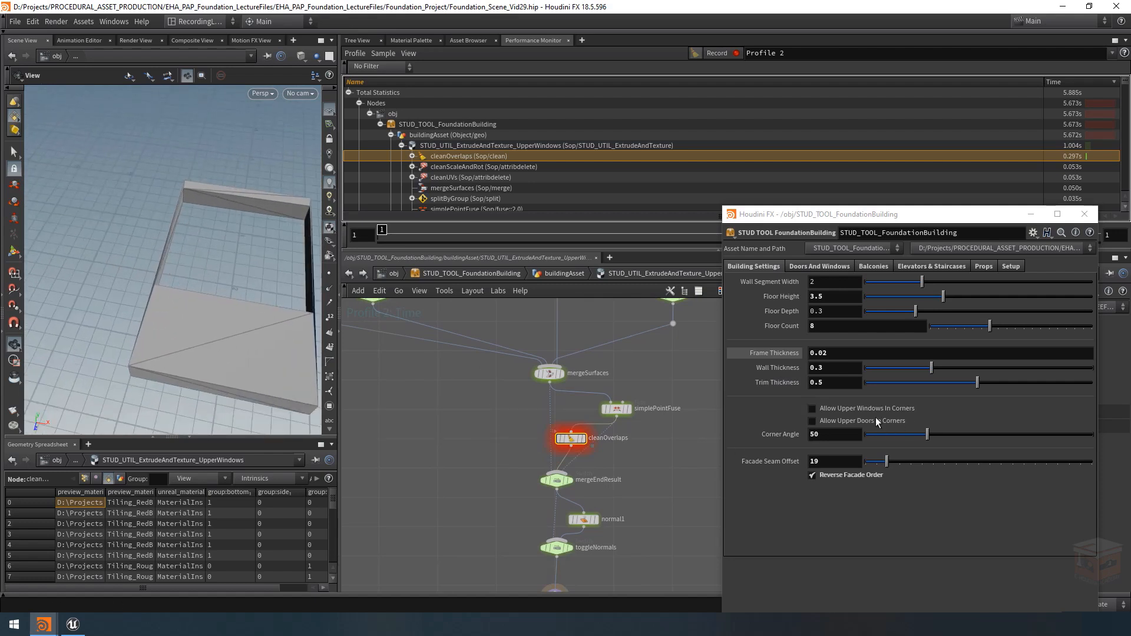
left_click(818, 353)
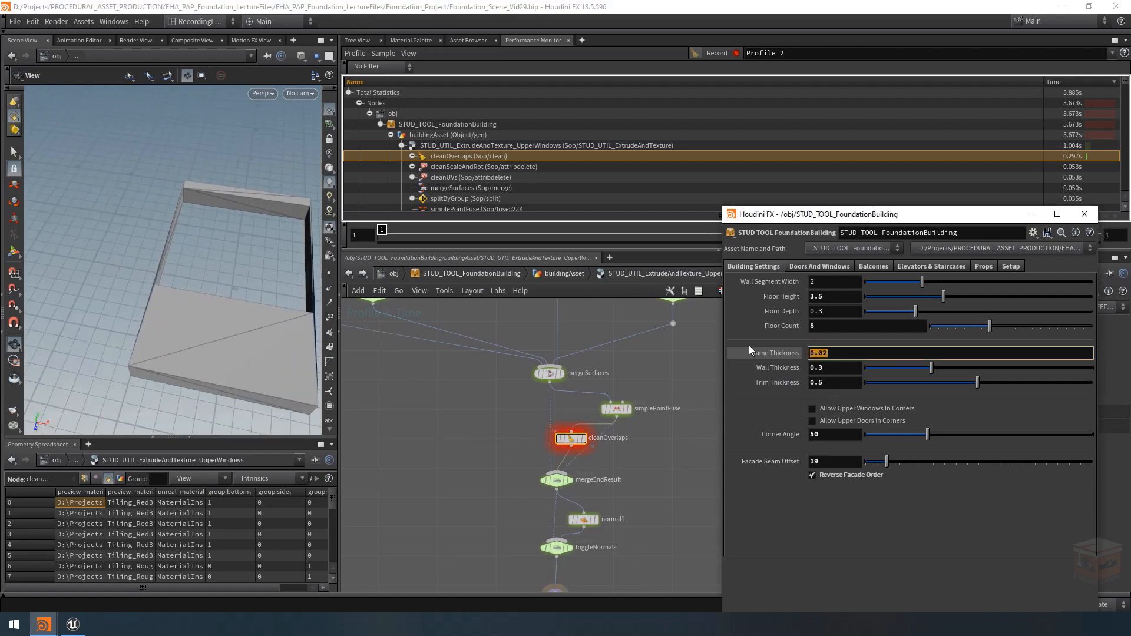
type("0.25")
key("Return")
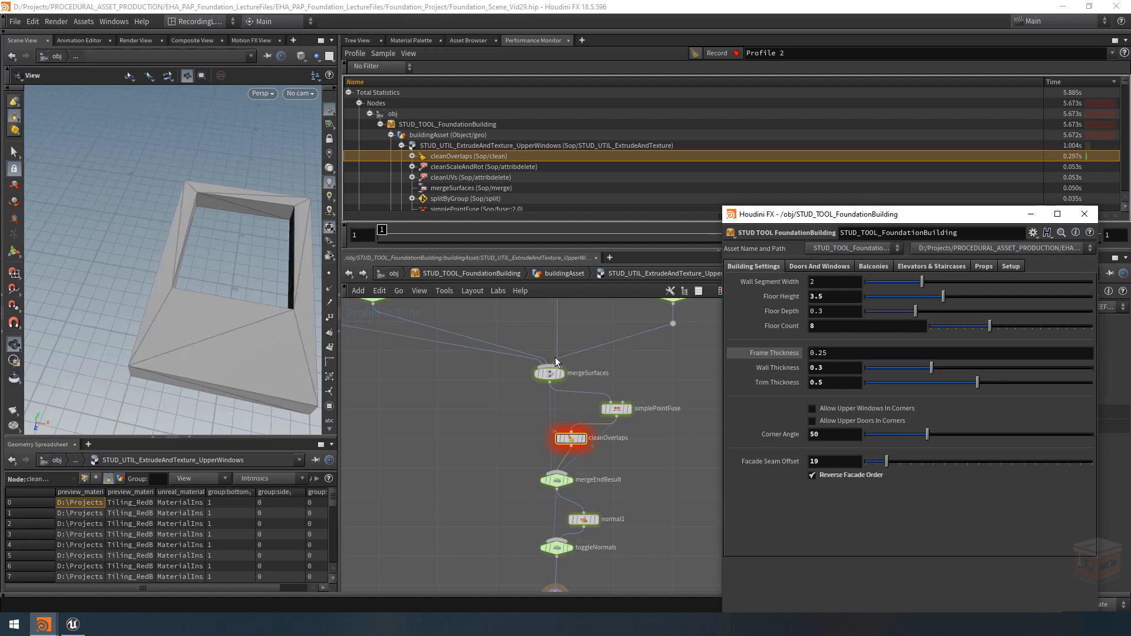
Step: Return to the buildingAsset network, dismiss the floating parameter window, and match the STUD_UTIL_ExtrudeAndTexture_UpperWindows node to its current definition
scroll(636, 370, "down", 3)
mouse_move(626, 368)
middle_mouse_down()
mouse_move(593, 370)
mouse_move(610, 378)
middle_mouse_up()
left_click(576, 273)
left_click(1031, 213)
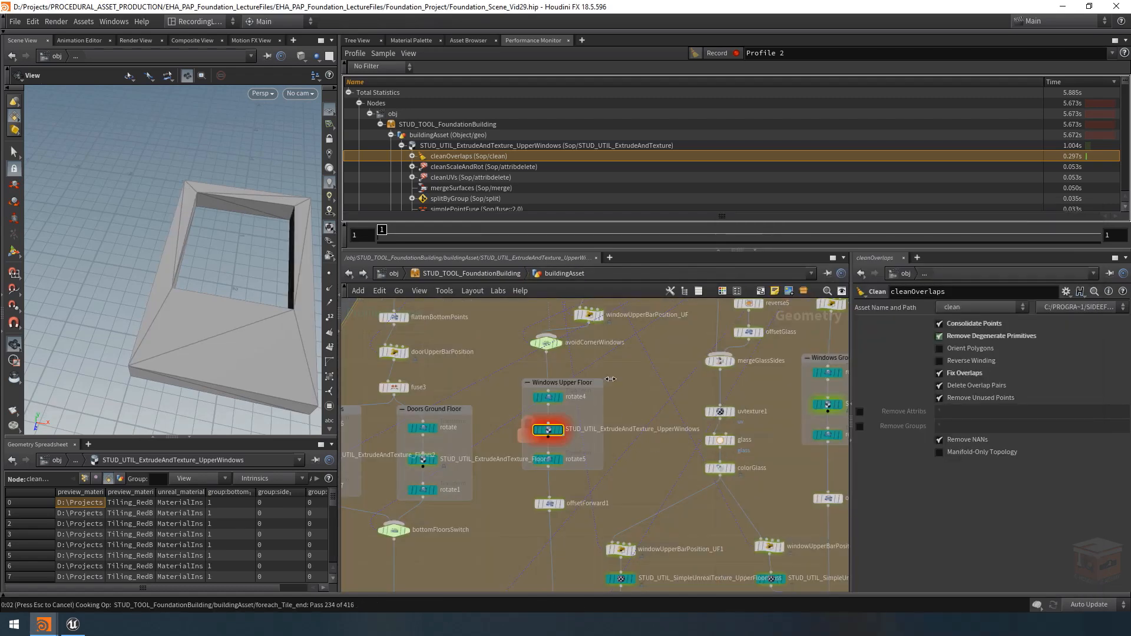
right_click(543, 415)
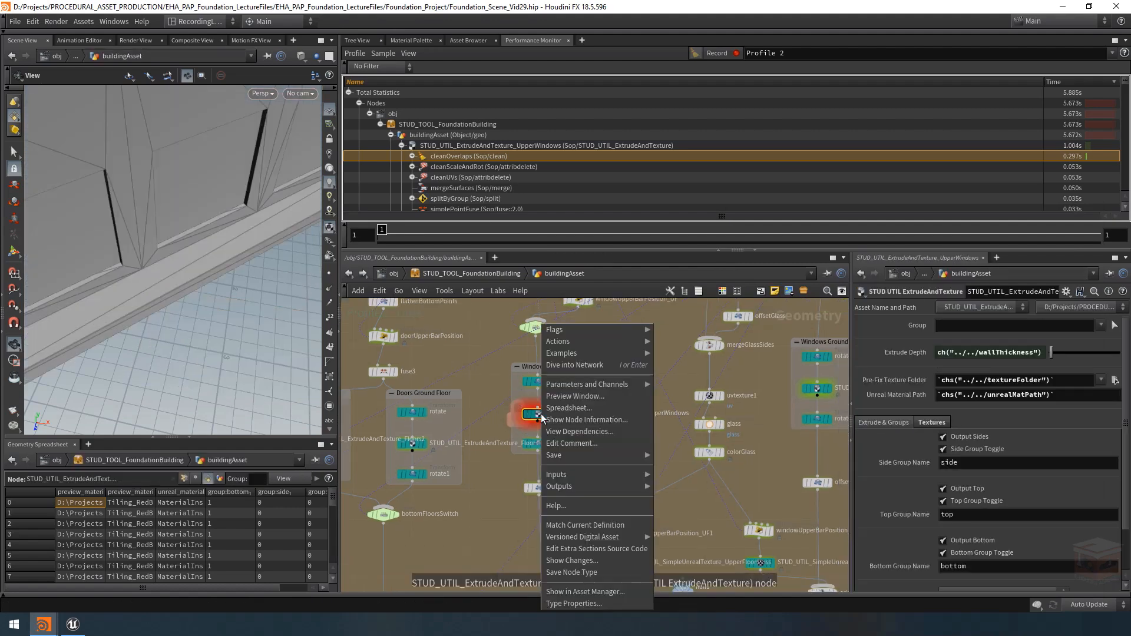
left_click(586, 523)
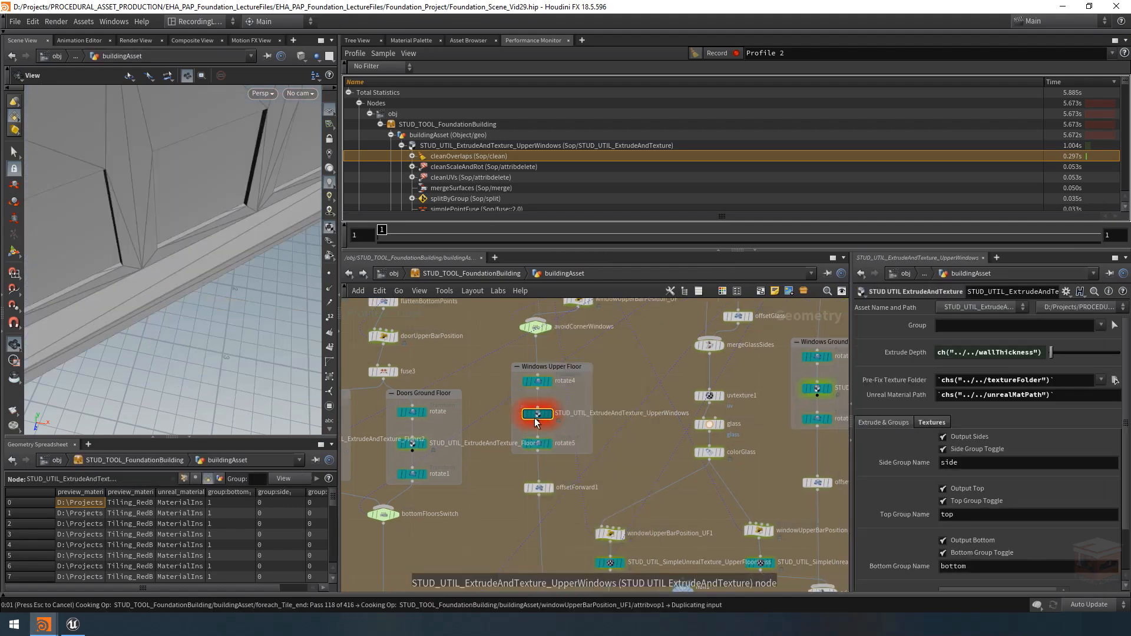
Step: Enlarge the network and parameter area and set mergeOverlap to Simple Fuse on the STUD_UTIL_ExtrudeAndTexture_UpperWindows node
left_click(719, 248)
left_click_drag(852, 362, 684, 353)
middle_click_drag(542, 348, 584, 379)
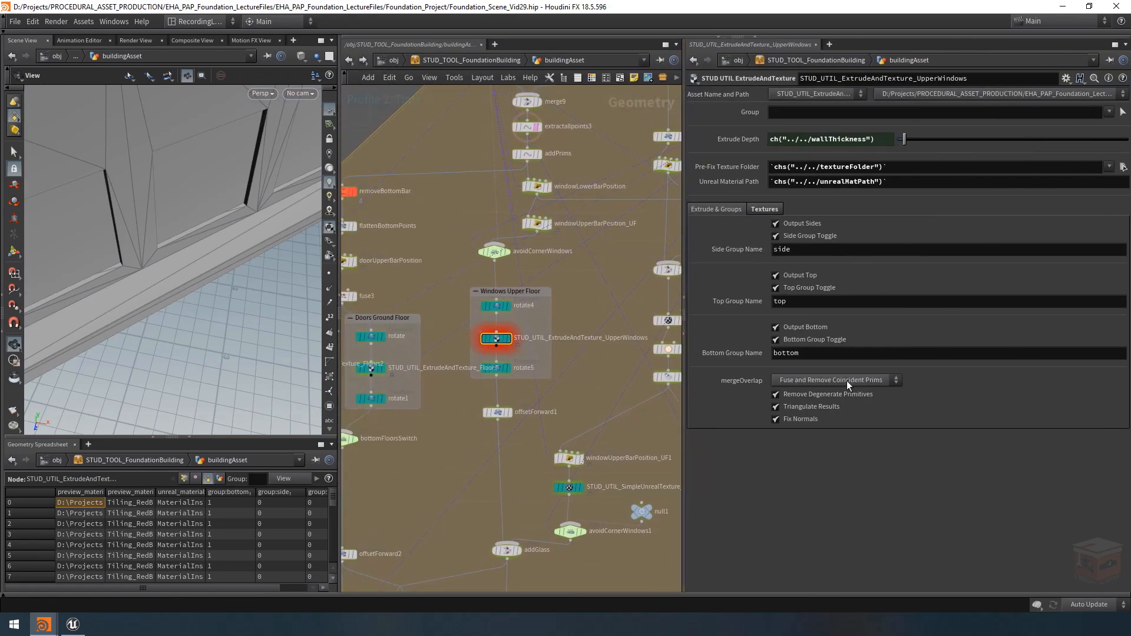
left_click(818, 380)
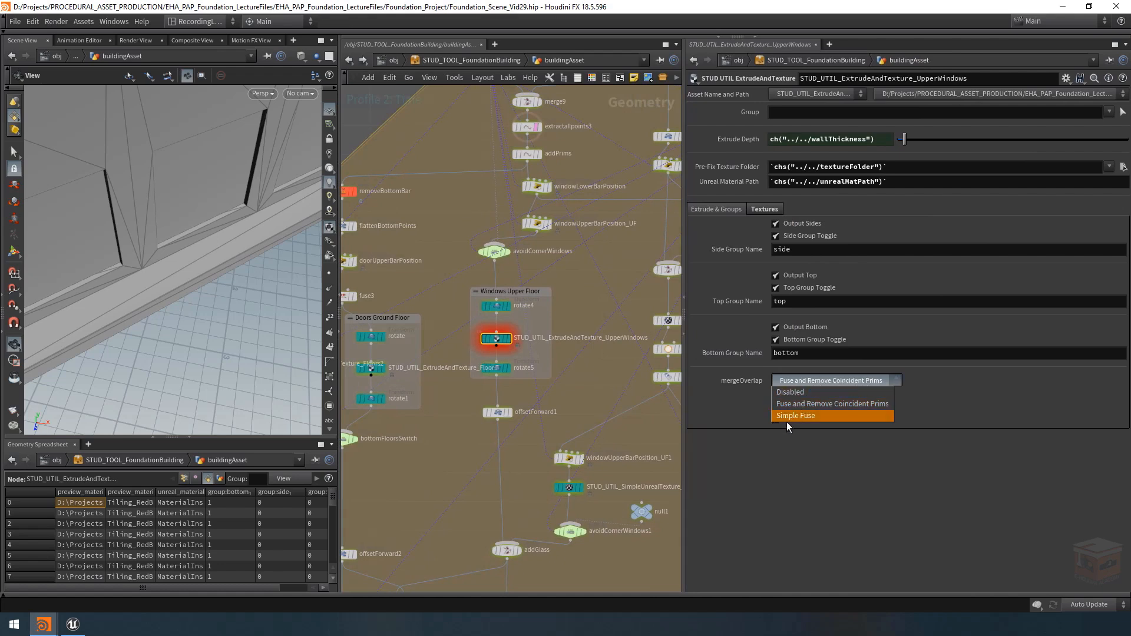
left_click(814, 416)
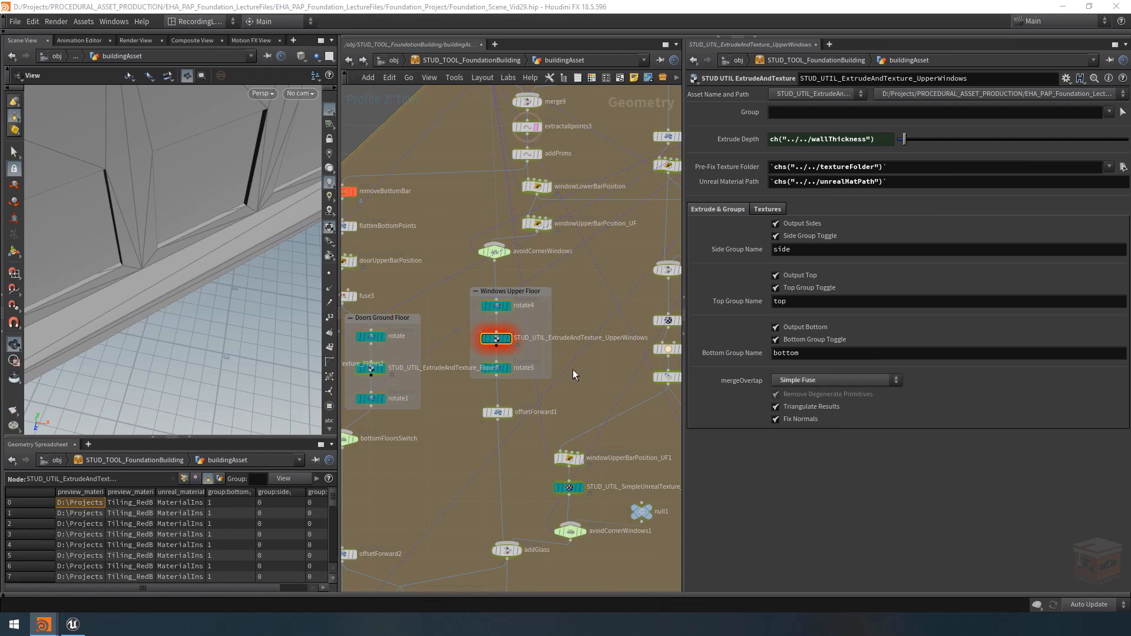
Step: Check which inputs the mergeEndResult switch uses inside the UpperWindows utility, and return to the buildingAsset network
double_click(496, 339)
scroll(479, 326, "up", 5)
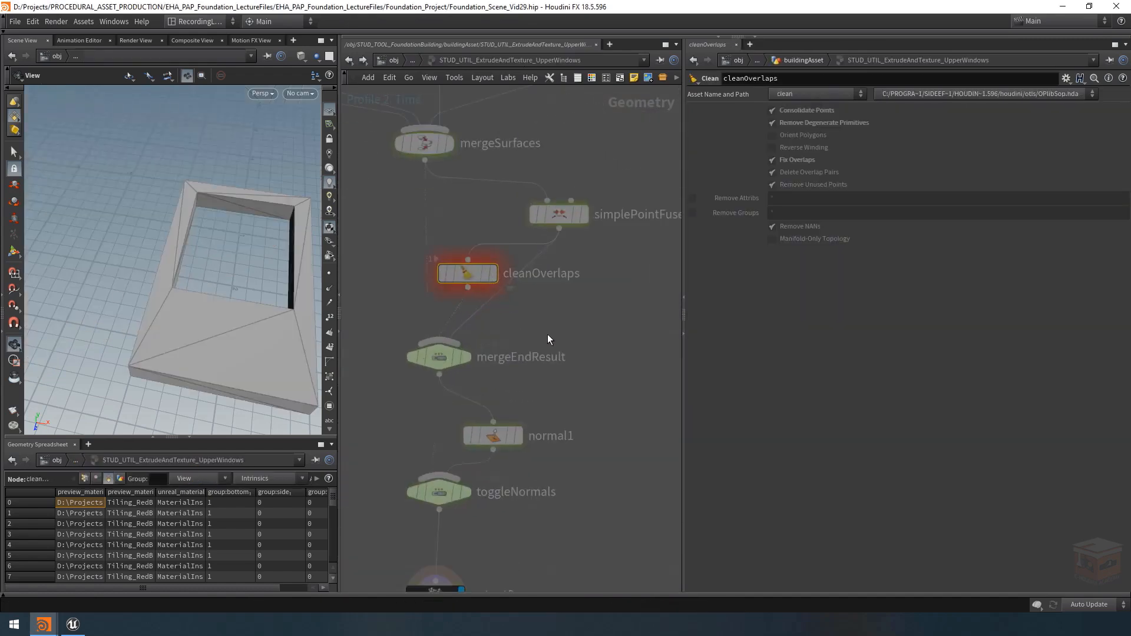
left_click(439, 356)
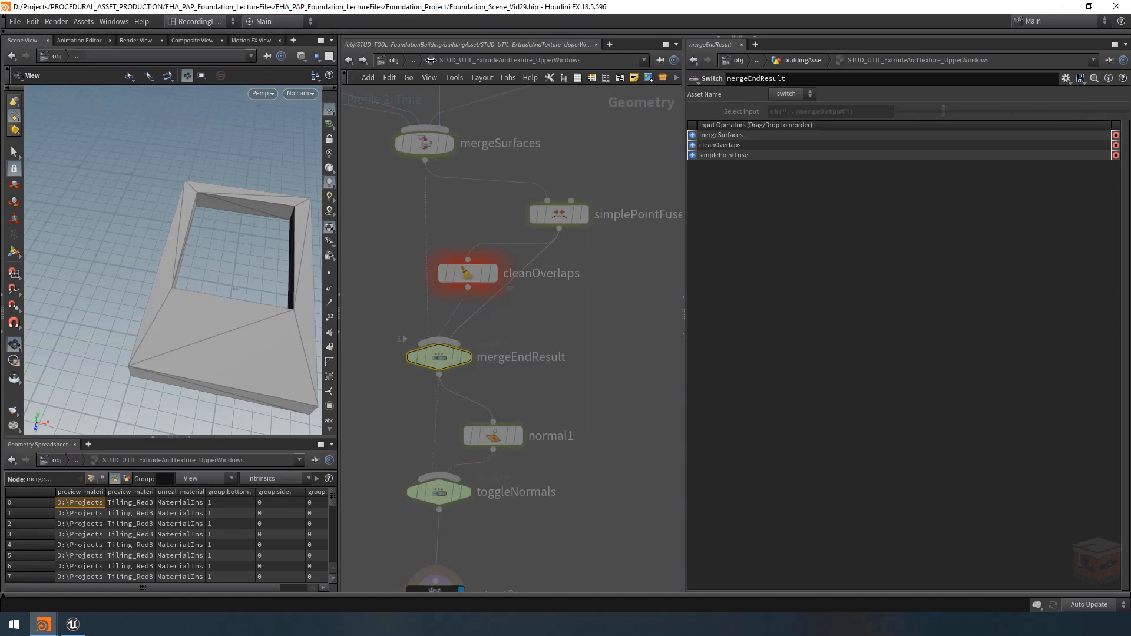
left_click(349, 60)
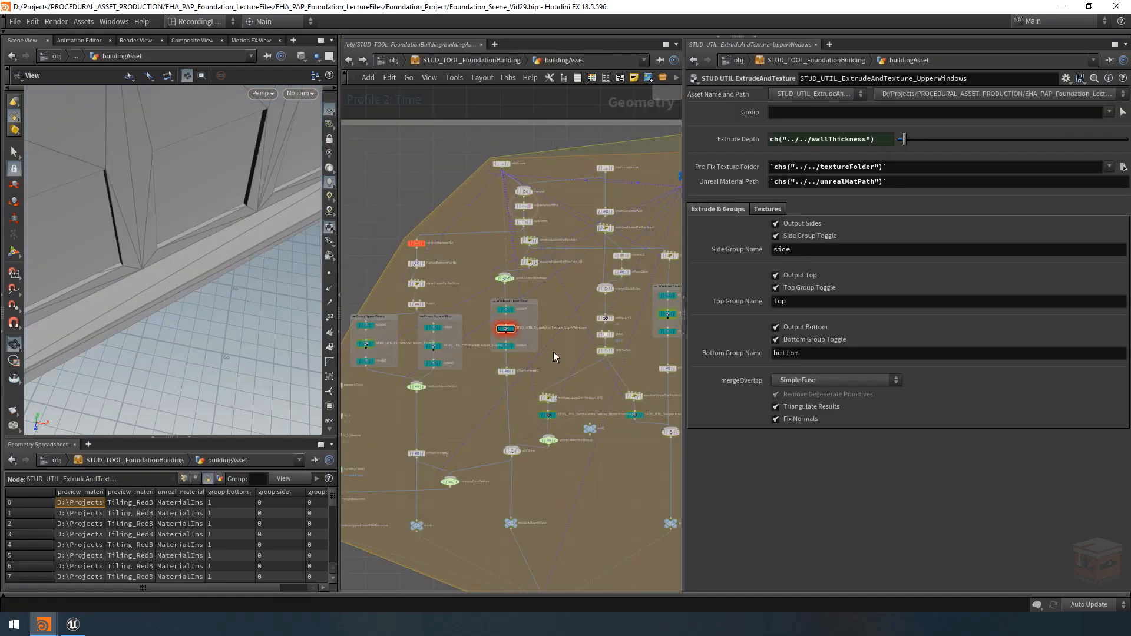
Step: Select the ground-floor door, upper-floor door and ground window ExtrudeAndTexture nodes together and set their mergeOverlap to Simple Fuse
scroll(553, 351, "up", 4)
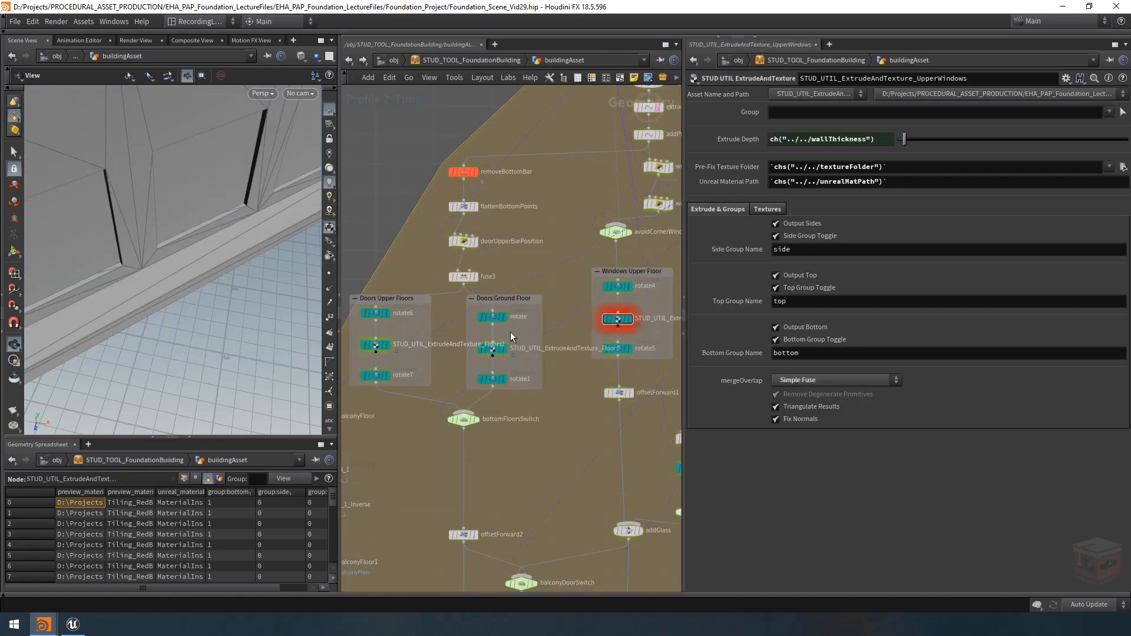
left_click(494, 348)
scroll(543, 412, "down", 6)
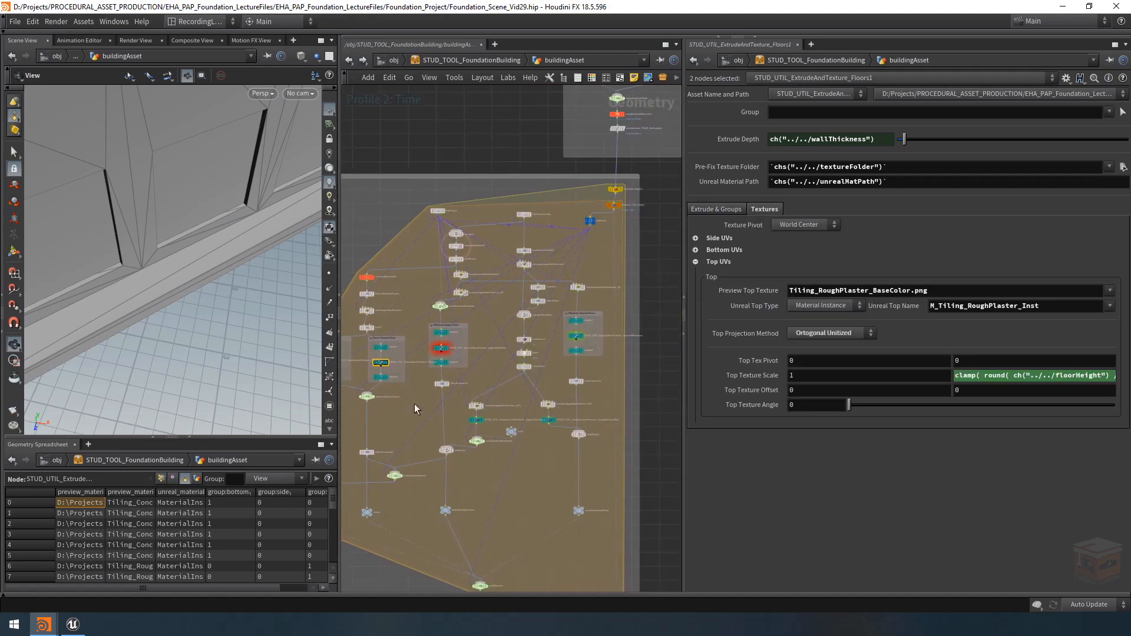
scroll(610, 348, "up", 6)
left_click(556, 332, "shift")
scroll(577, 360, "down", 5)
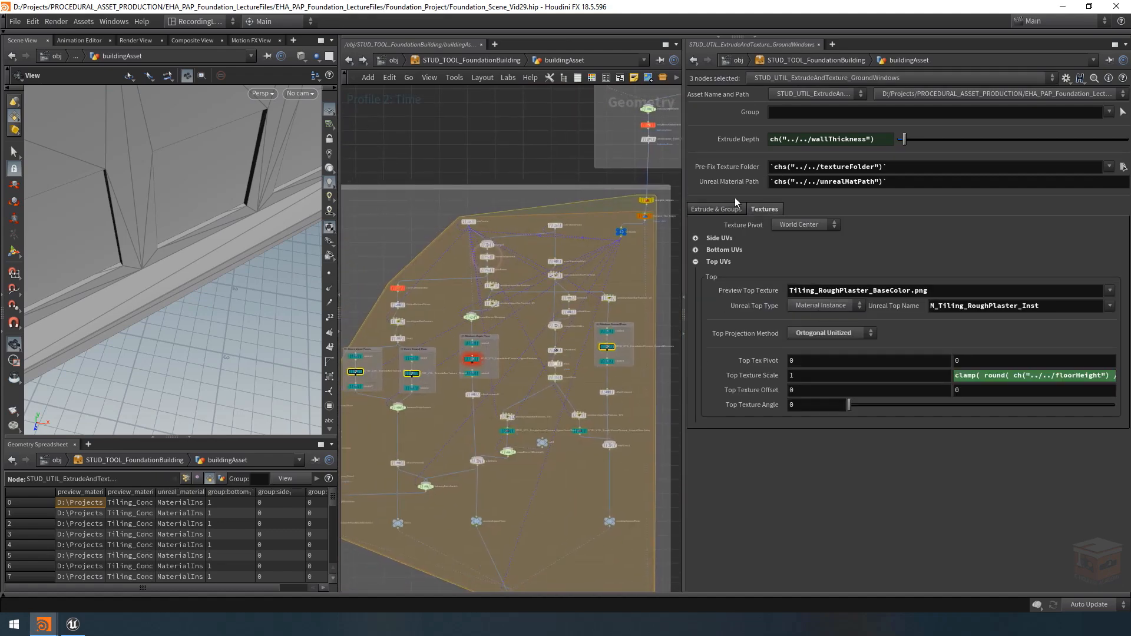
left_click(716, 208)
left_click(803, 380)
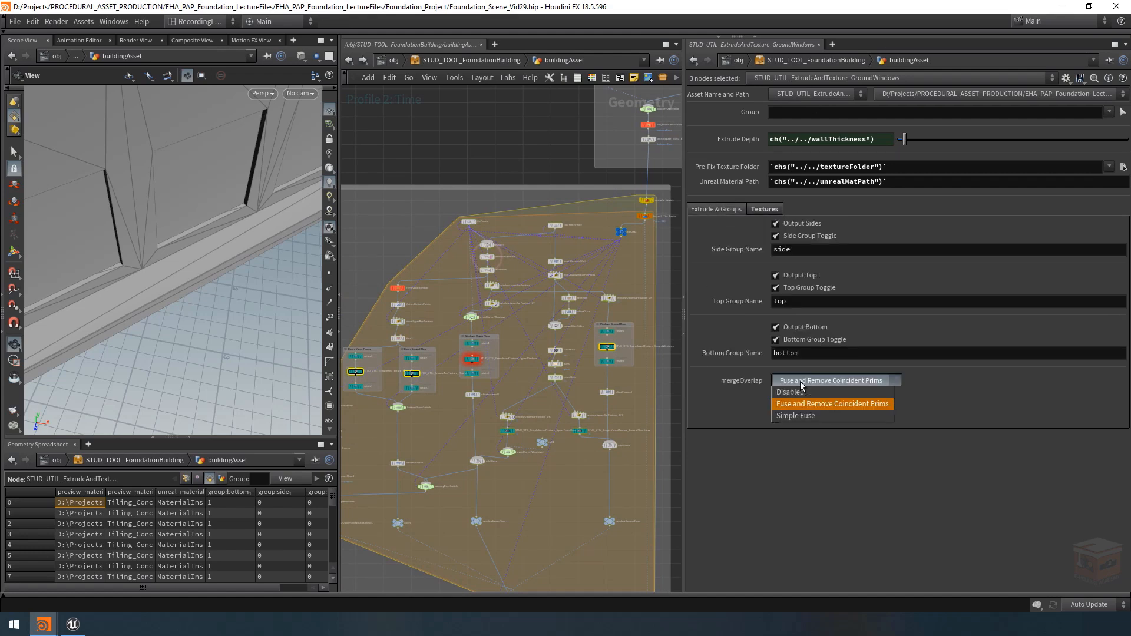
left_click(813, 416)
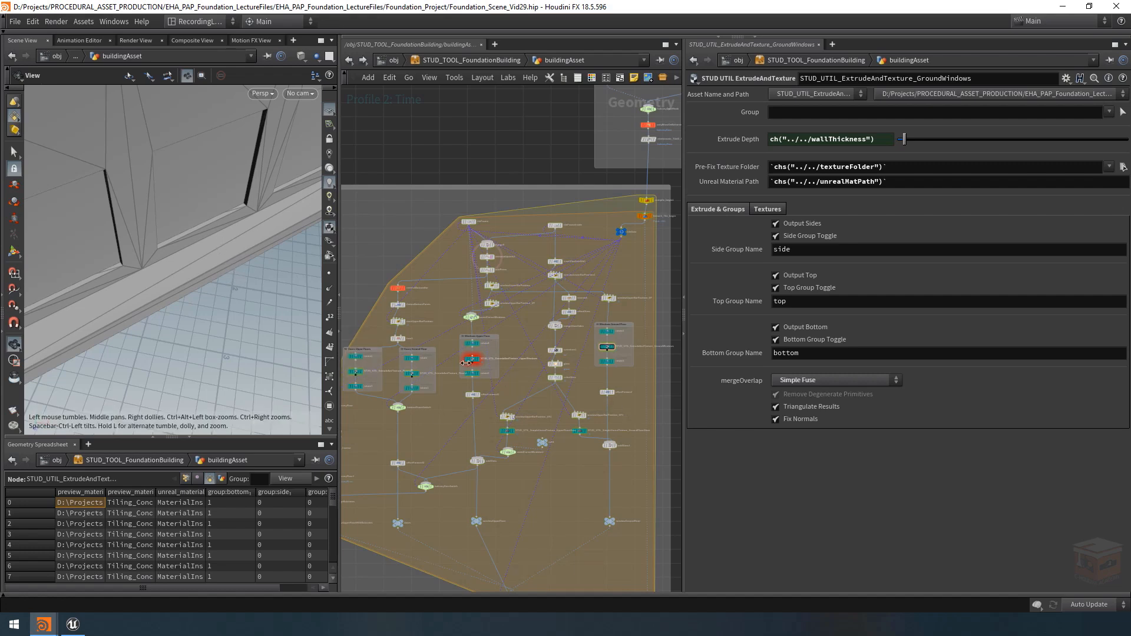
Step: Display the compile_end1 node's result and inspect the assembled facade of the whole building
left_click_drag(273, 229, 234, 259)
scroll(500, 387, "down", 5)
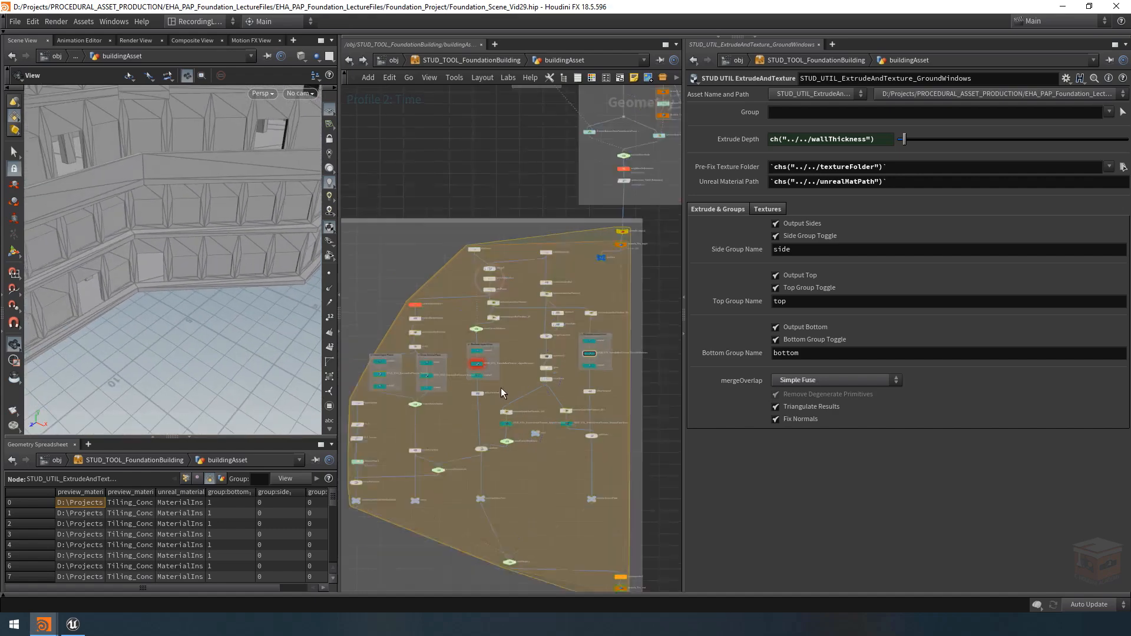
scroll(589, 436, "up", 10)
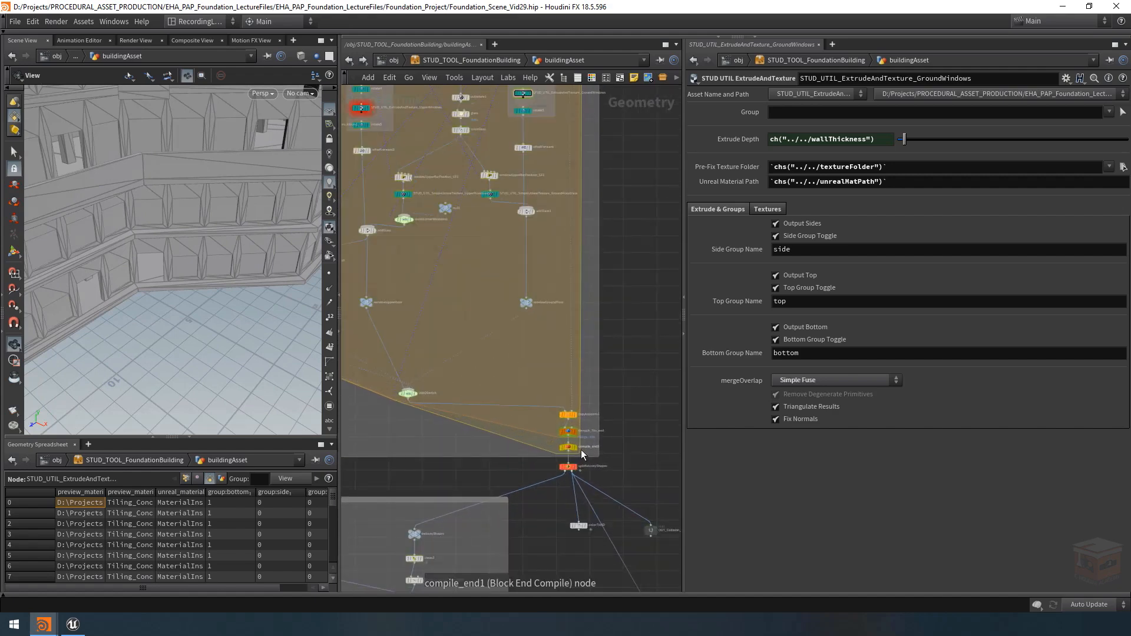
left_click(565, 448)
left_click(564, 450)
right_click_drag(224, 248, 169, 204)
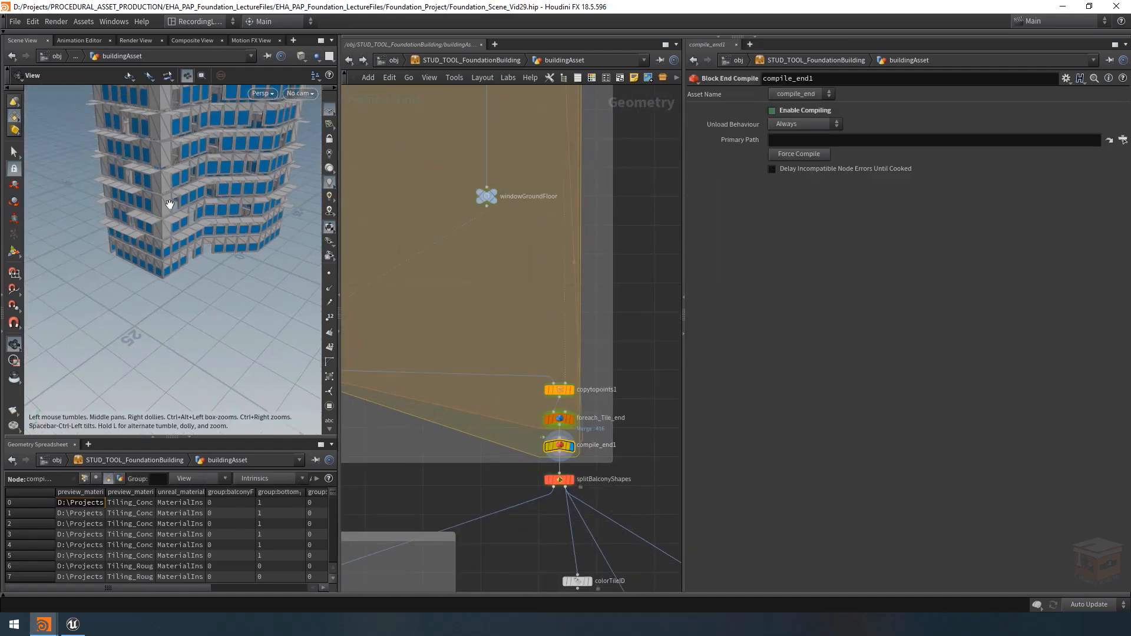
left_click_drag(169, 205, 184, 255)
right_click_drag(185, 255, 200, 259)
left_click_drag(199, 260, 176, 266)
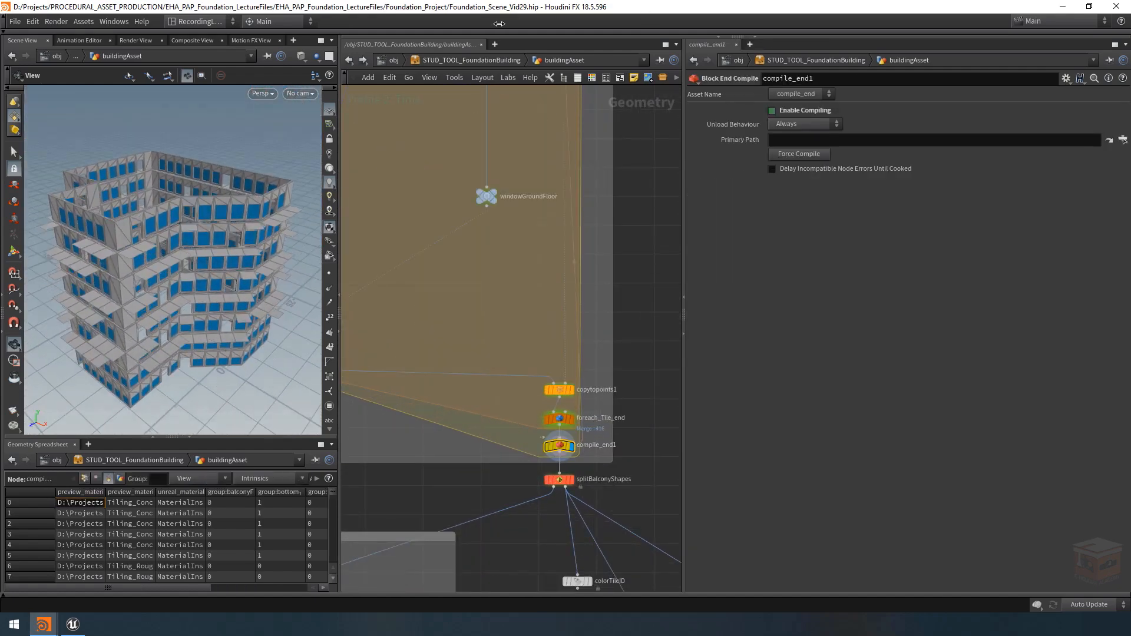
Step: Restore the Performance Monitor, start a new profile recording, and display the buildingAsset network's final output0 node
left_click(717, 38)
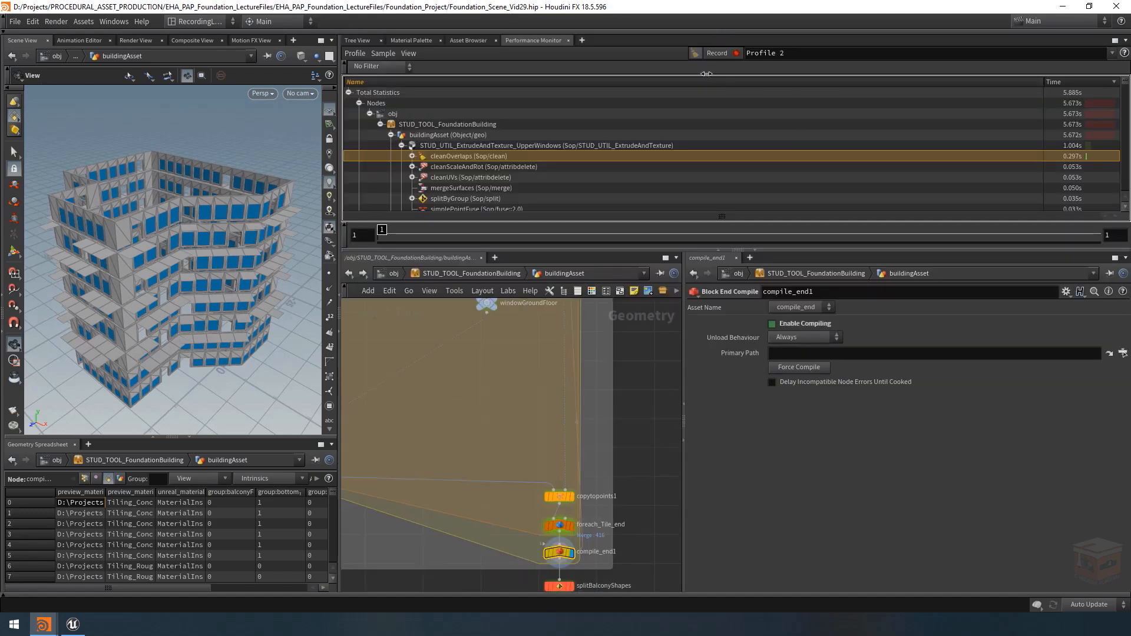
left_click(722, 53)
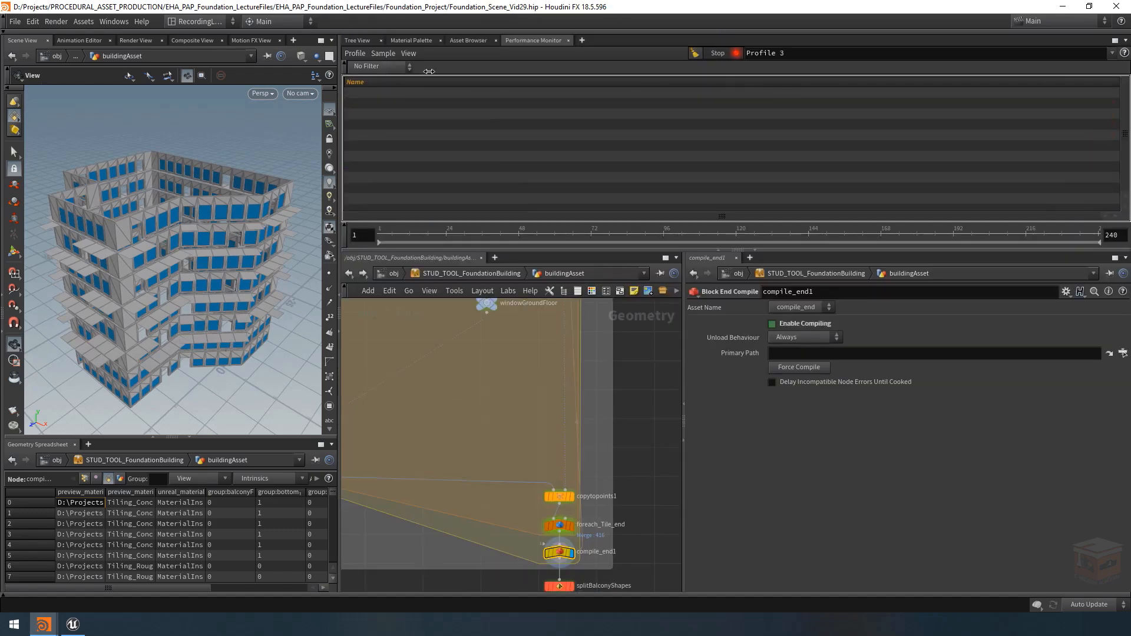
scroll(486, 397, "down", 8)
middle_click_drag(525, 389, 571, 434)
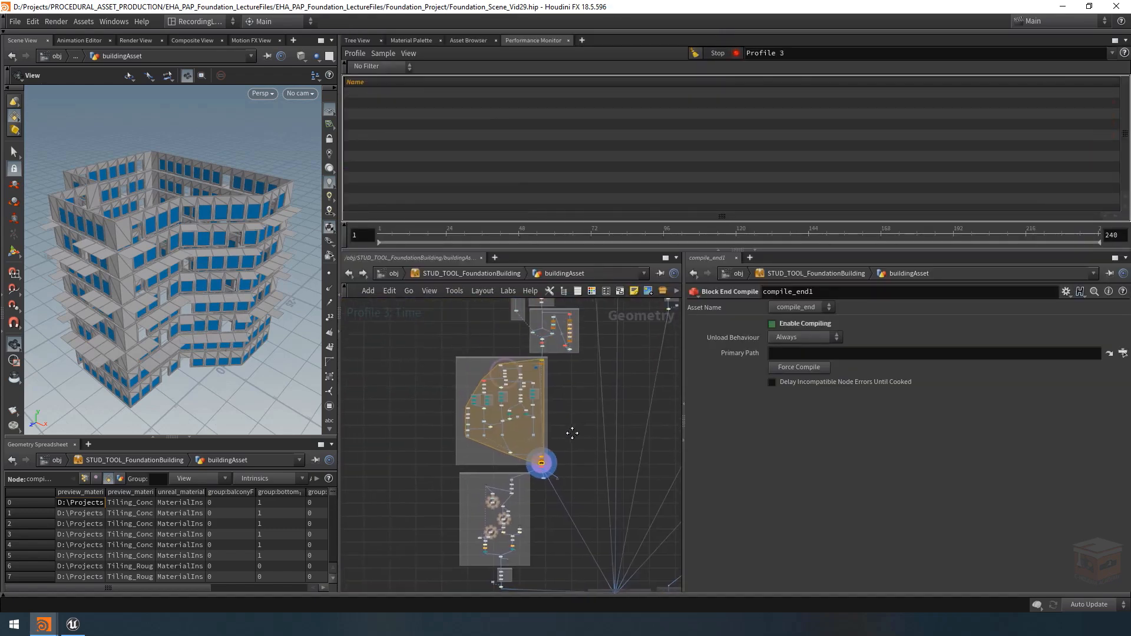
scroll(552, 431, "up", 2)
scroll(572, 416, "down", 4)
scroll(530, 377, "up", 10)
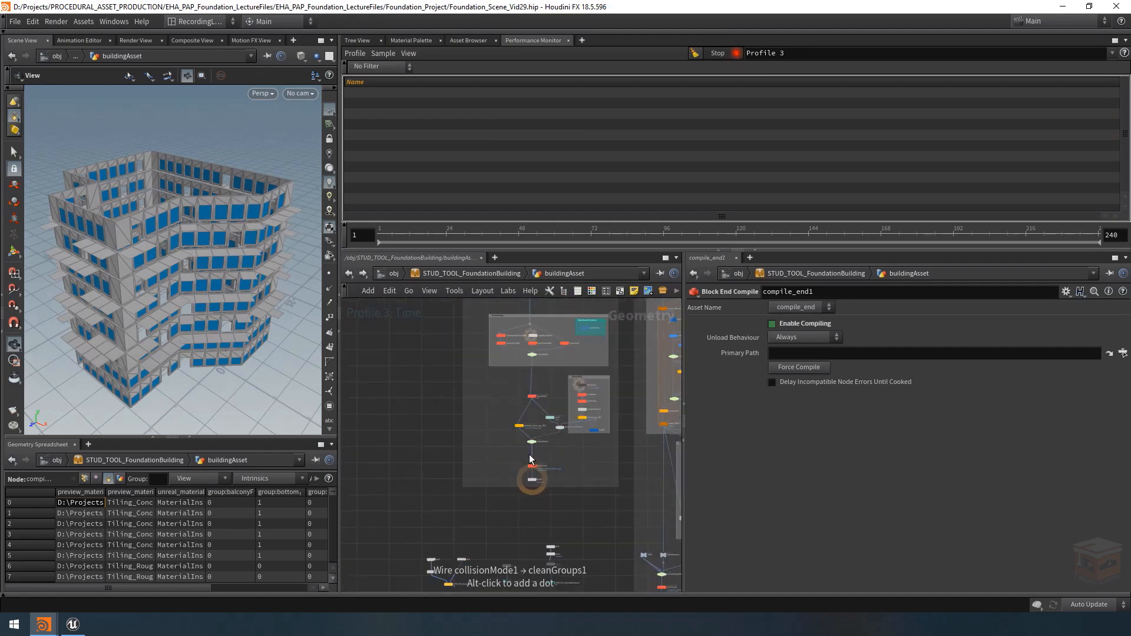
left_click(537, 465)
left_click(526, 466)
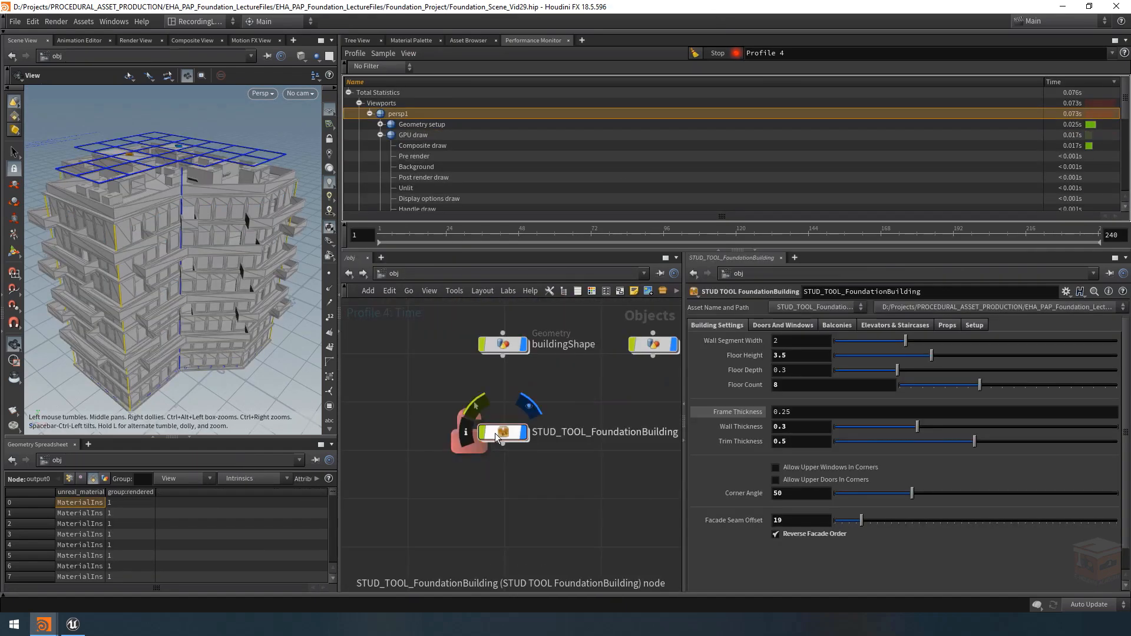
Step: Save the node type of STUD_TOOL_FoundationBuilding and check the UpperWindows utility's per-node cook times in the new profile
right_click(497, 437)
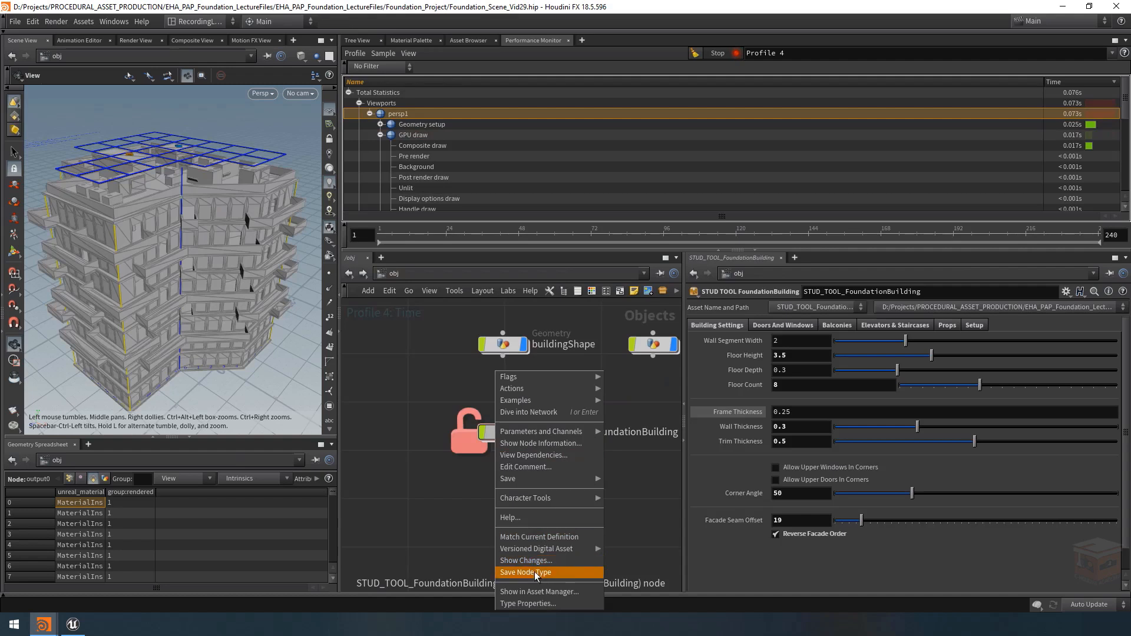
left_click(535, 571)
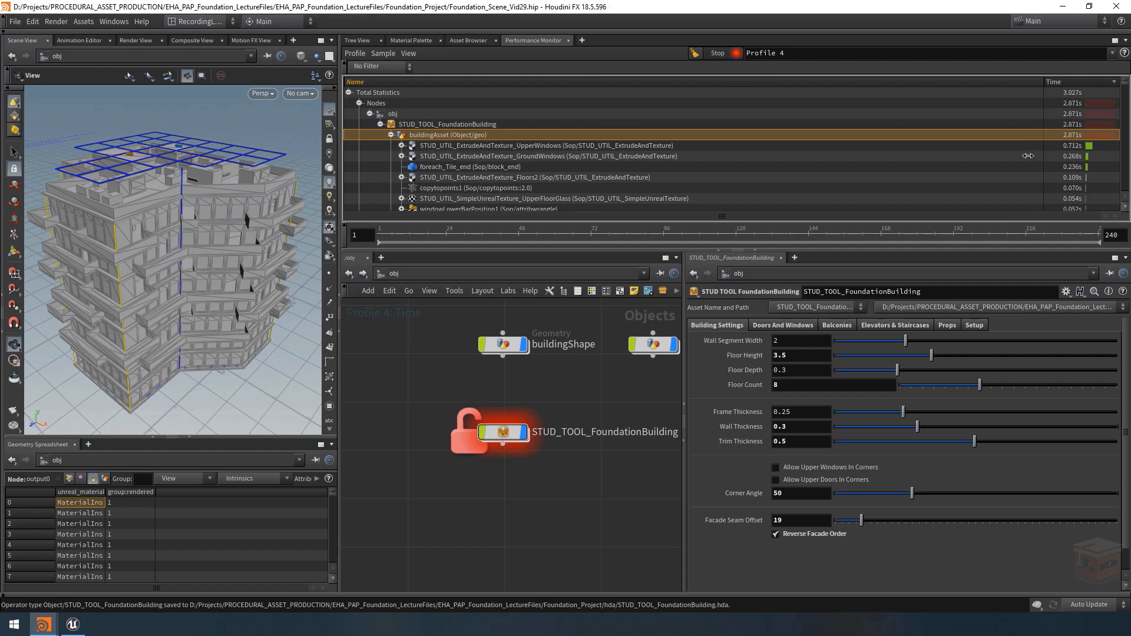
left_click(401, 145)
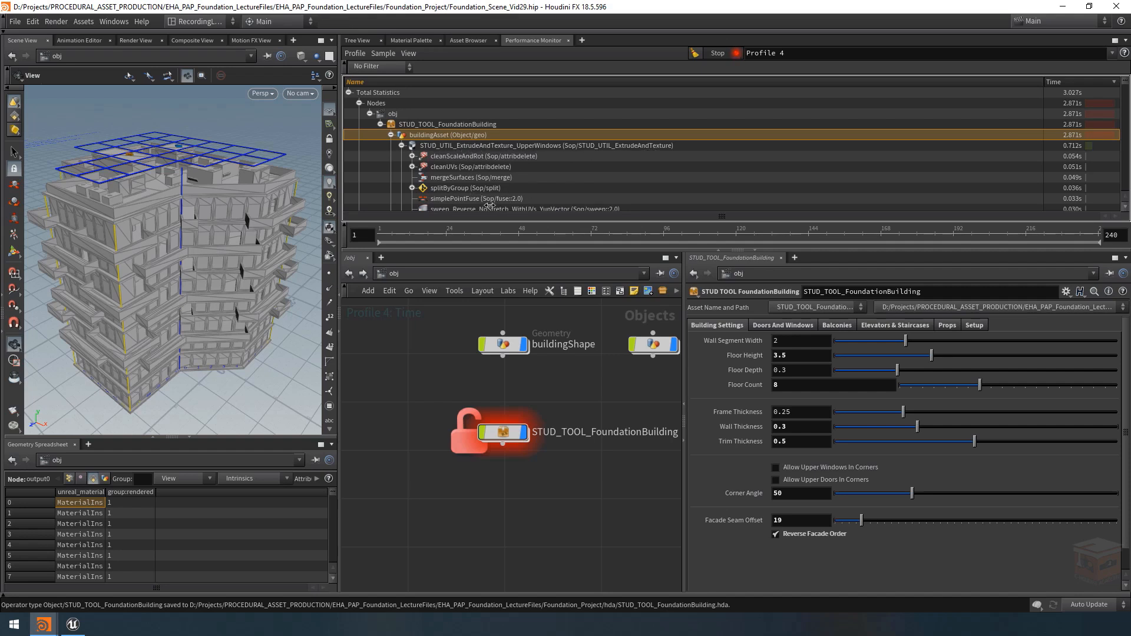
left_click(401, 146)
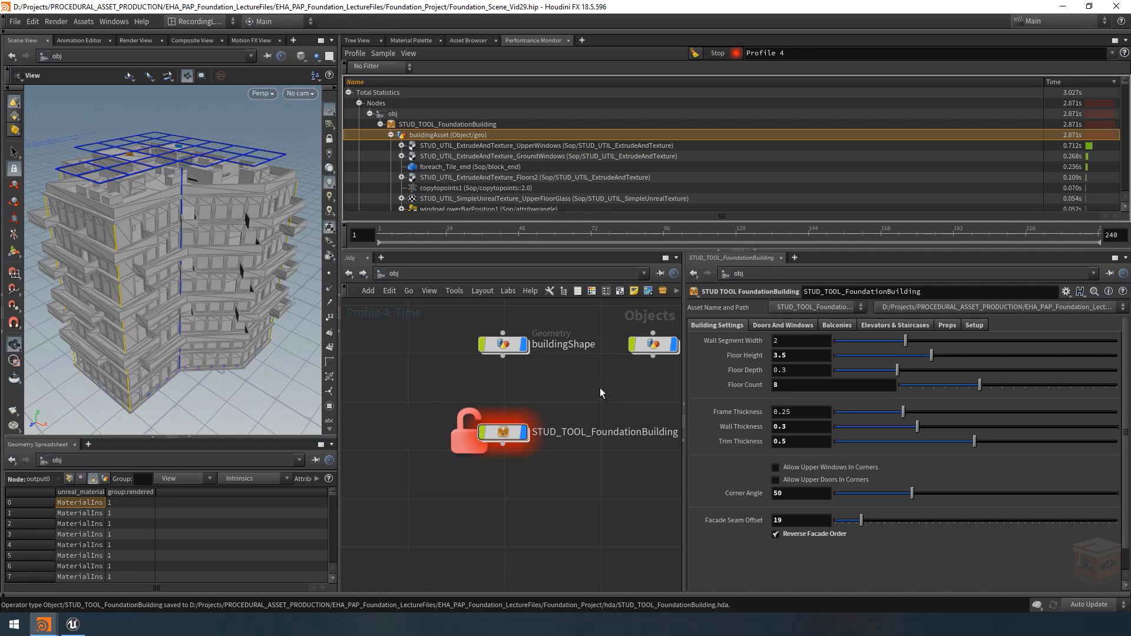
Step: Look over the buildingAsset network upstream of its output and view the finished building at object level
double_click(501, 433)
double_click(437, 401)
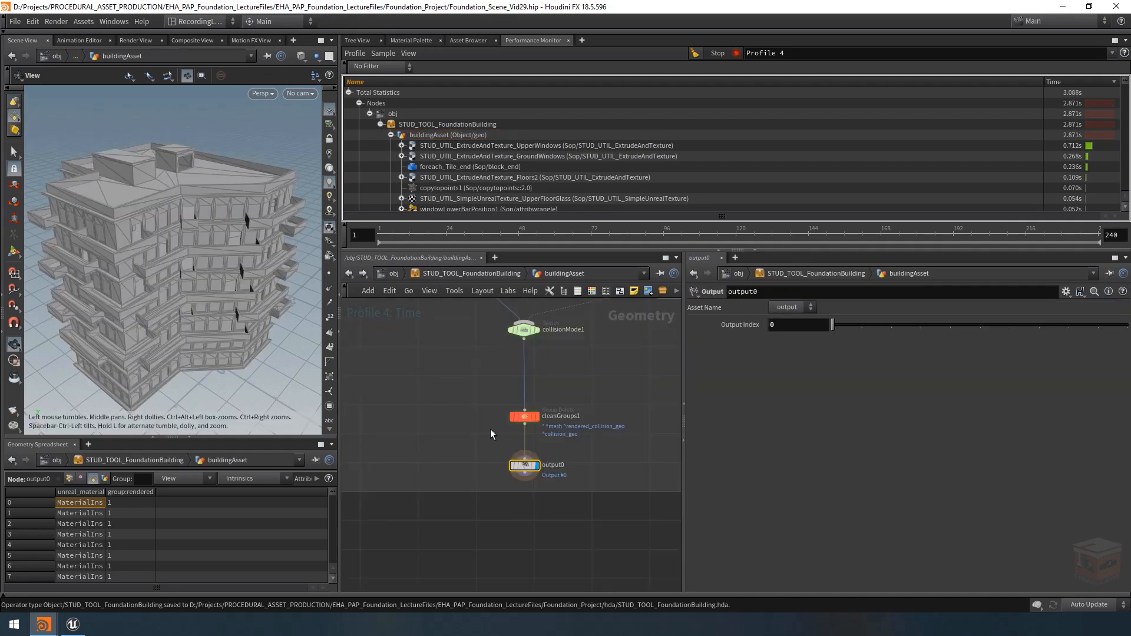
scroll(463, 421, "down", 10)
middle_click_drag(377, 369, 508, 509)
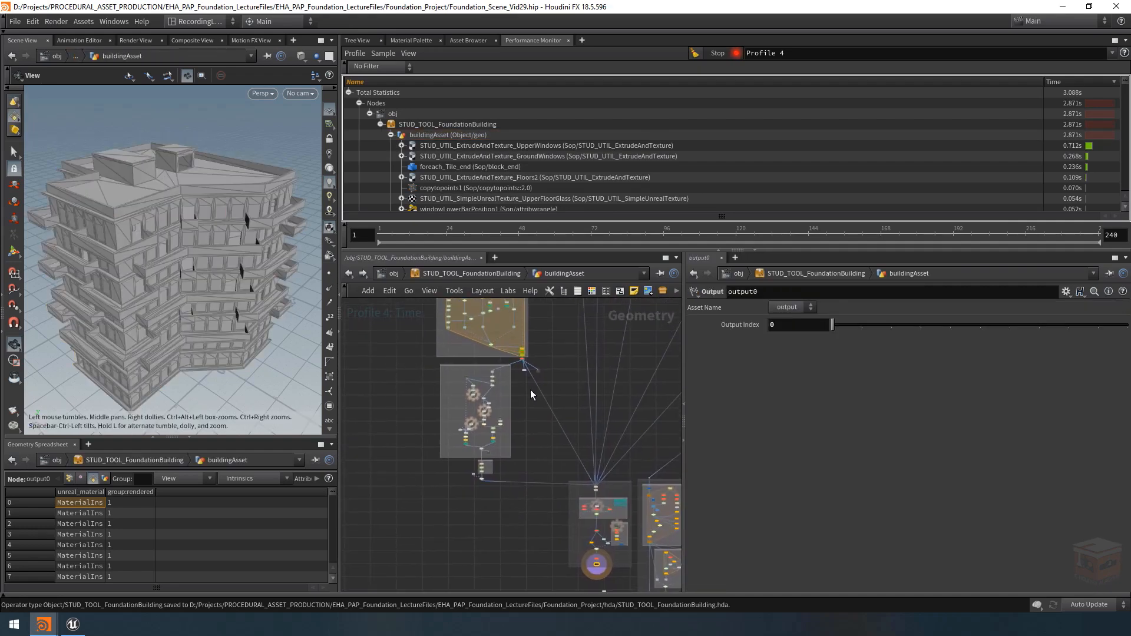
middle_click_drag(530, 390, 551, 427)
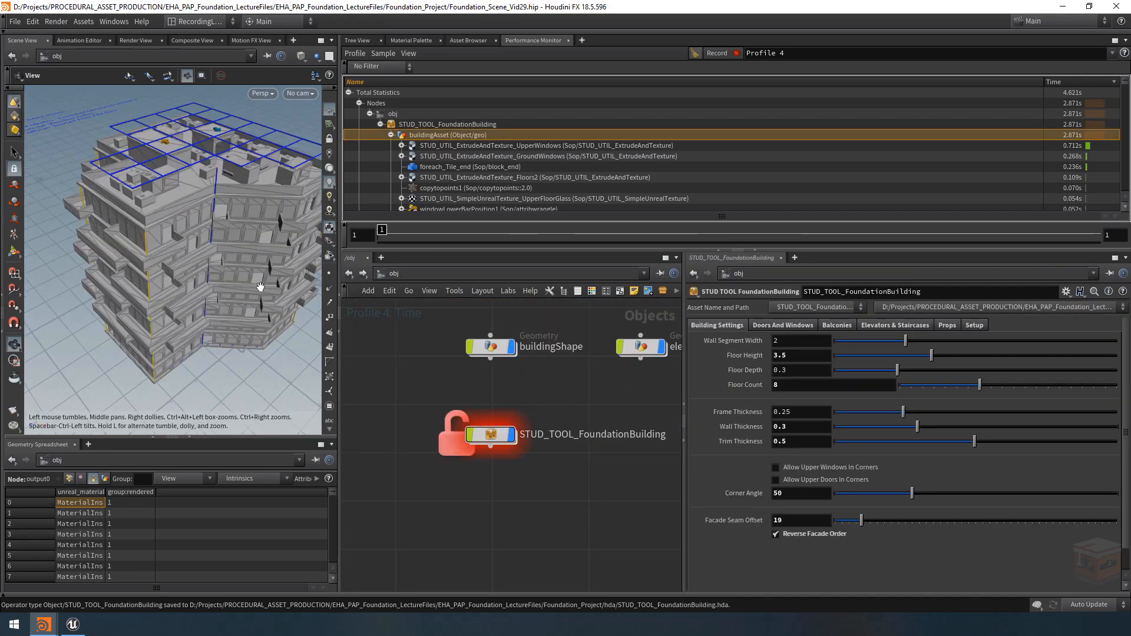
left_click_drag(260, 287, 236, 253)
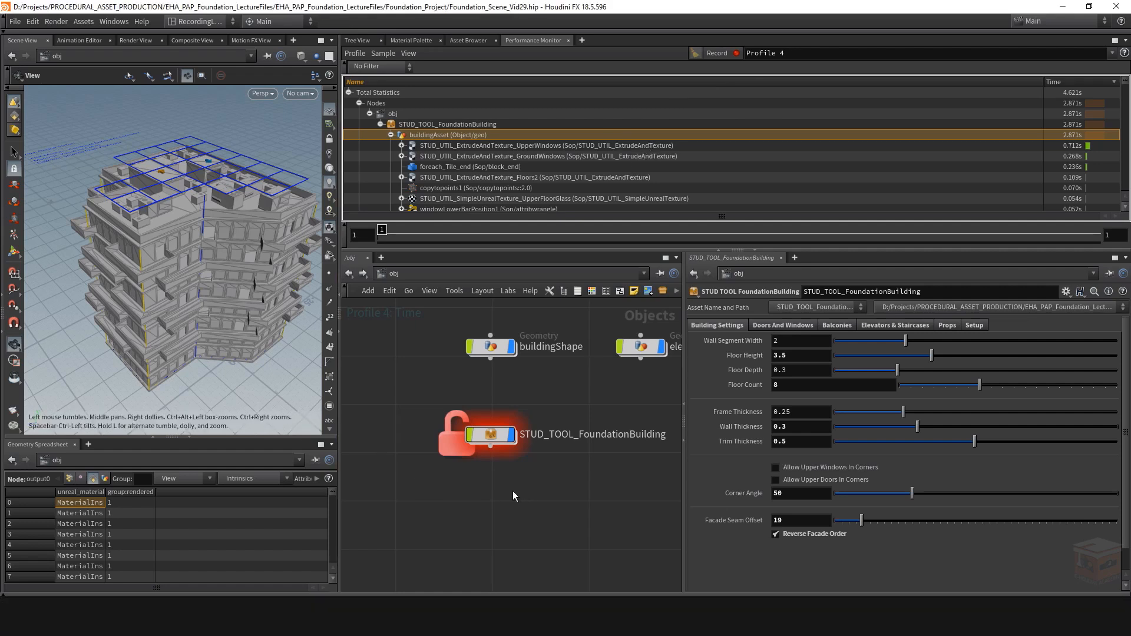
scroll(513, 487, "down", 3)
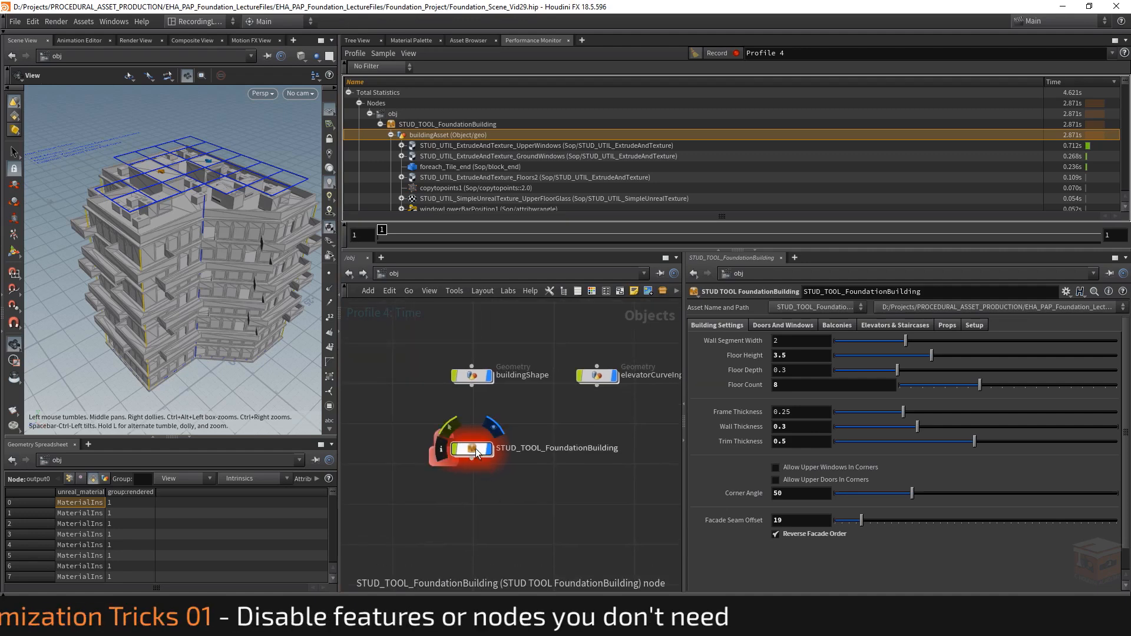
Step: Enter the buildingAsset network of STUD_TOOL_FoundationBuilding and examine the merge9, extractallpoints3 and addPrims node chain inside the tile loop
double_click(472, 450)
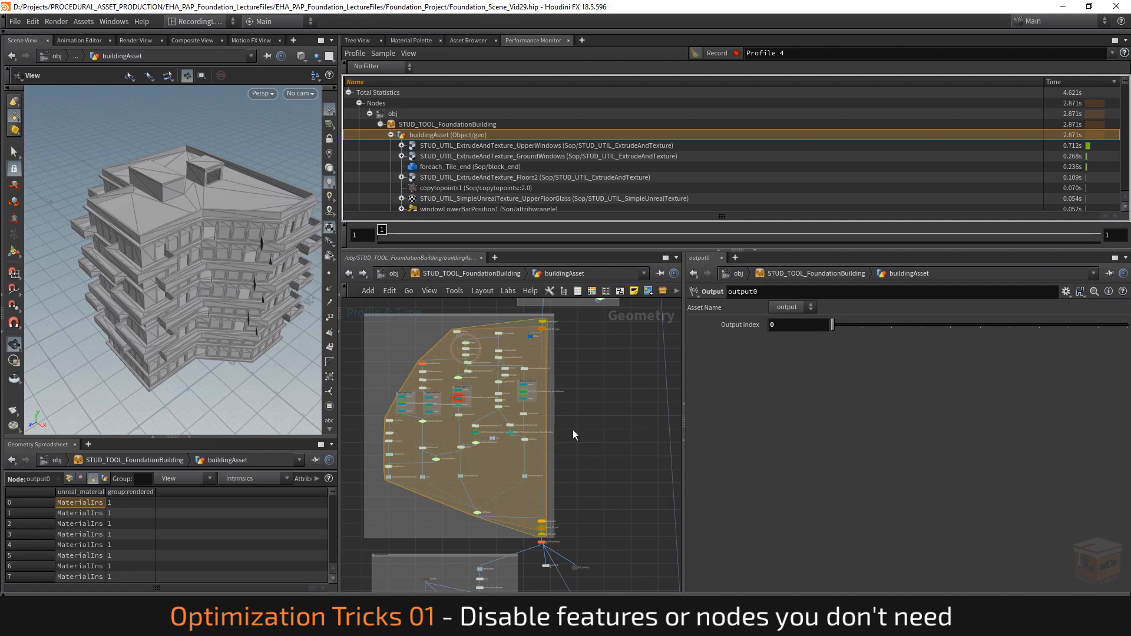
mouse_move(471, 347)
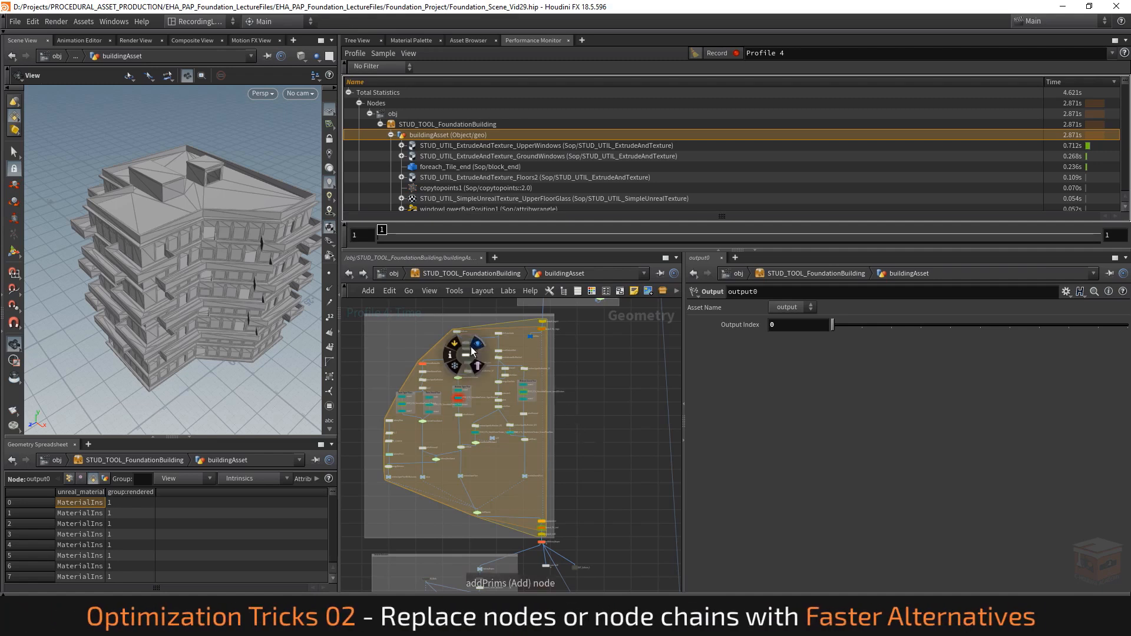
scroll(472, 346, "up", 8)
middle_click_drag(518, 348, 542, 391)
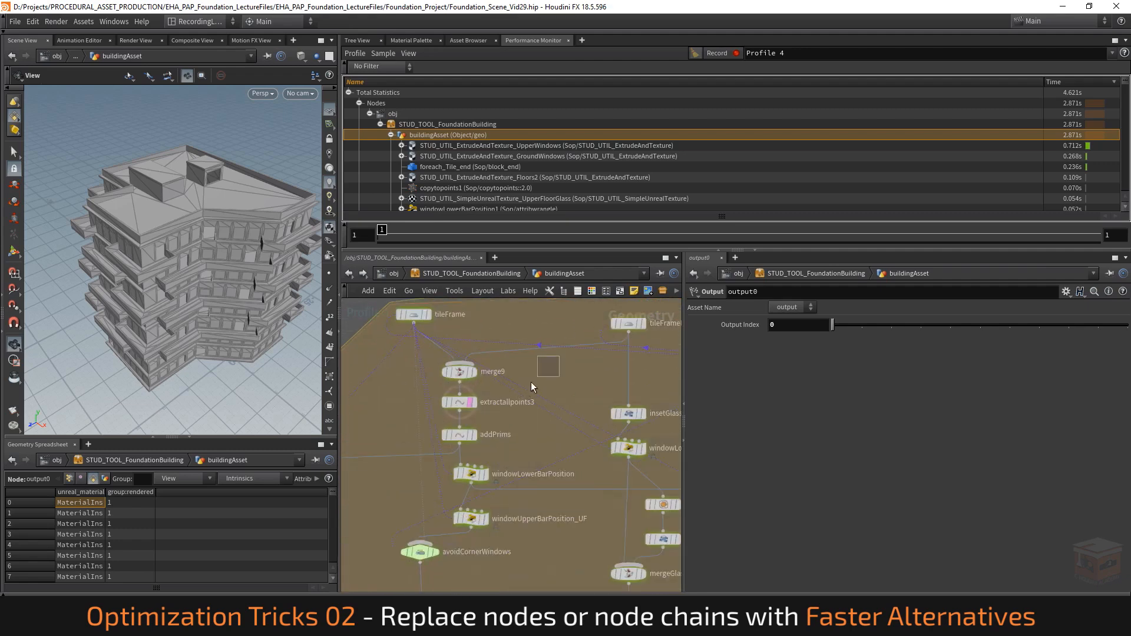
left_click_drag(531, 381, 442, 445)
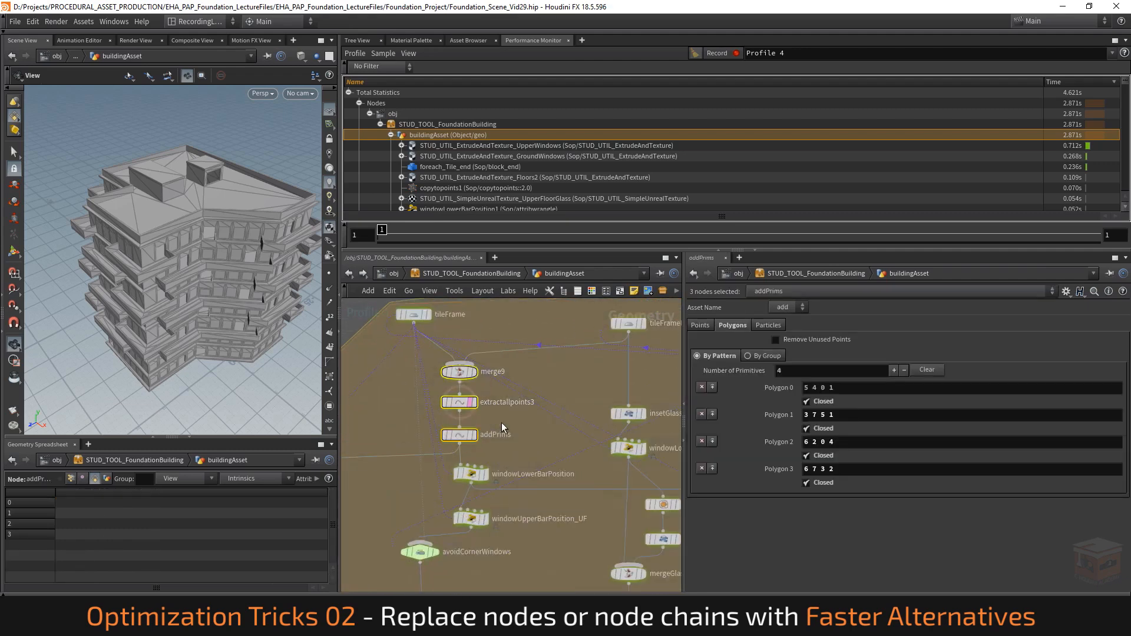
left_click(525, 429)
scroll(536, 407, "down", 2)
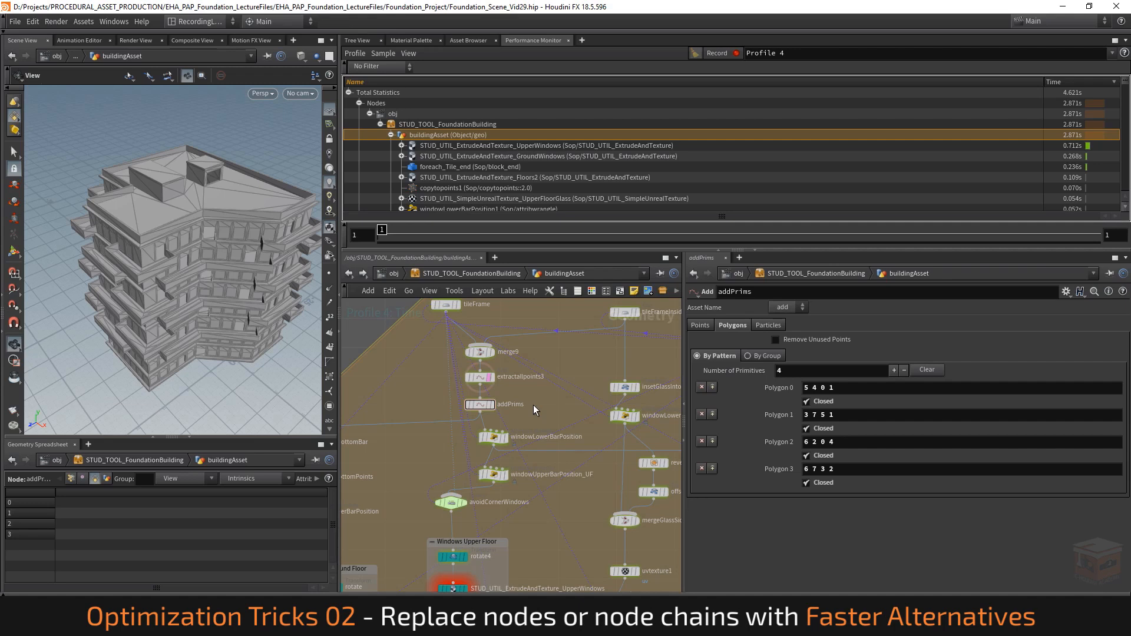
left_click_drag(545, 415, 444, 367)
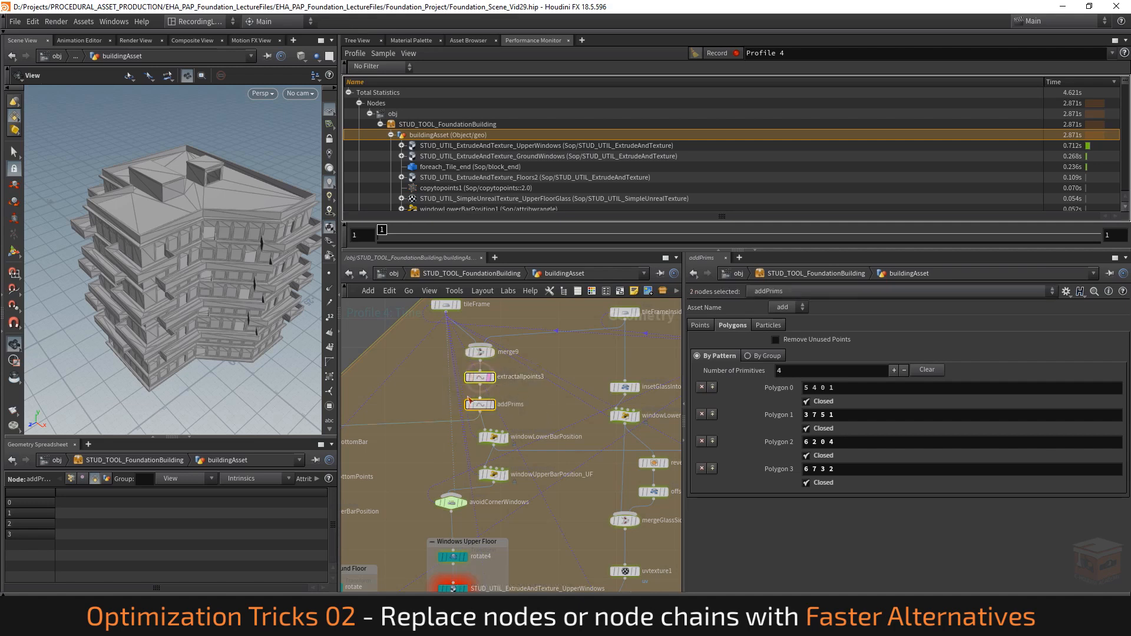
mouse_move(483, 403)
left_click(544, 404)
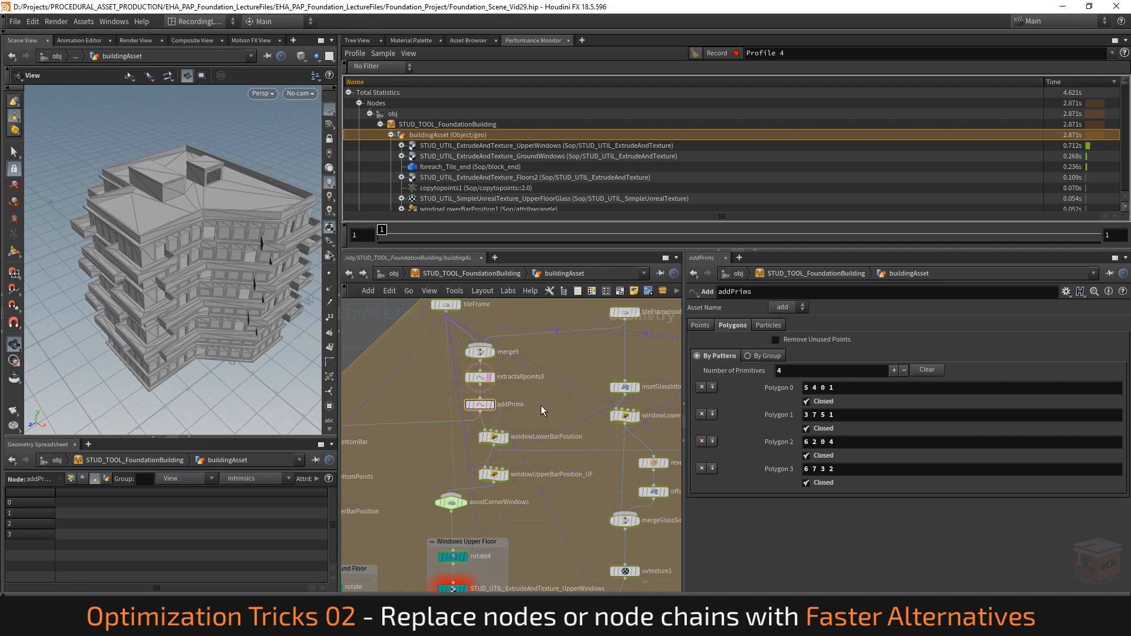
Step: Survey the loops and long node chains of the buildingAsset network, from the tile loop up through its upstream sections
scroll(541, 406, "down", 3)
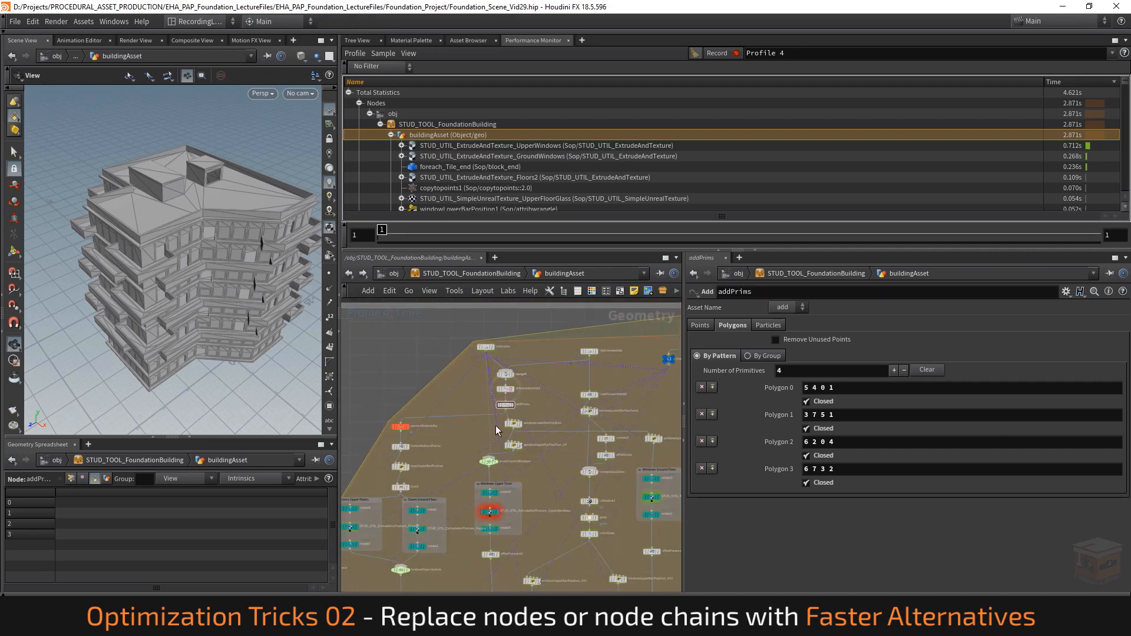
scroll(504, 417, "down", 4)
mouse_move(508, 397)
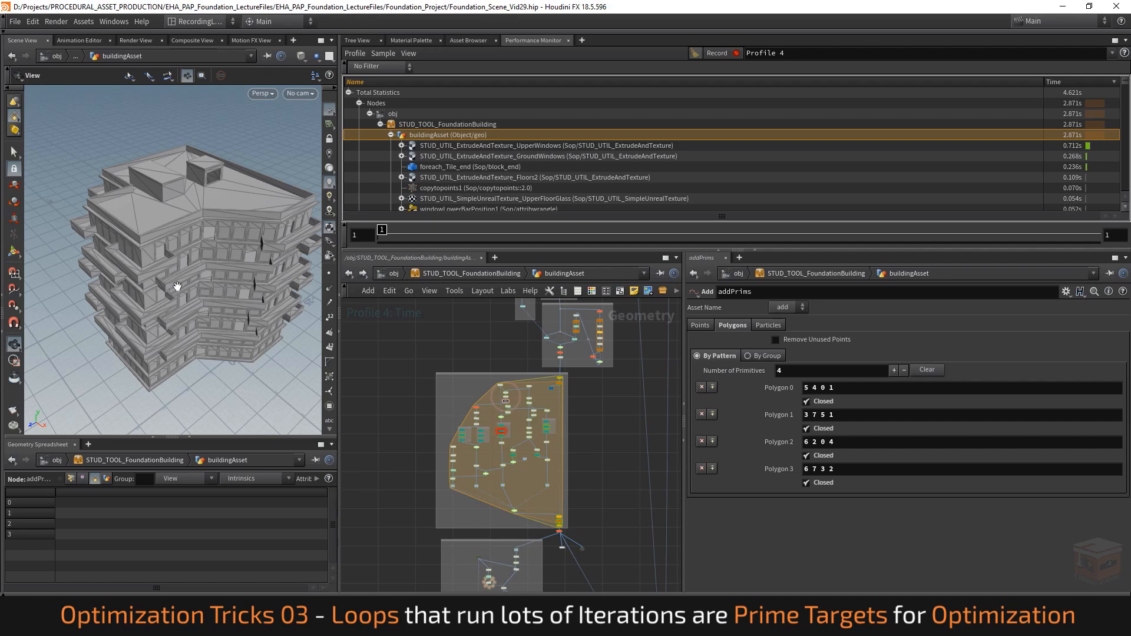
middle_click_drag(594, 434, 578, 414)
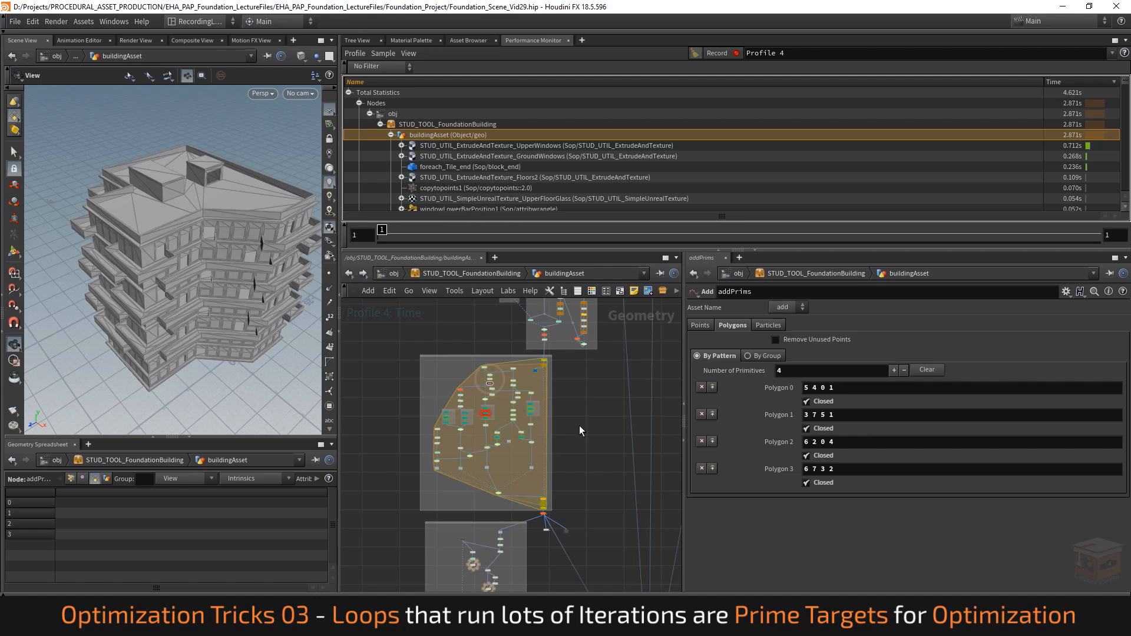
scroll(578, 425, "up", 2)
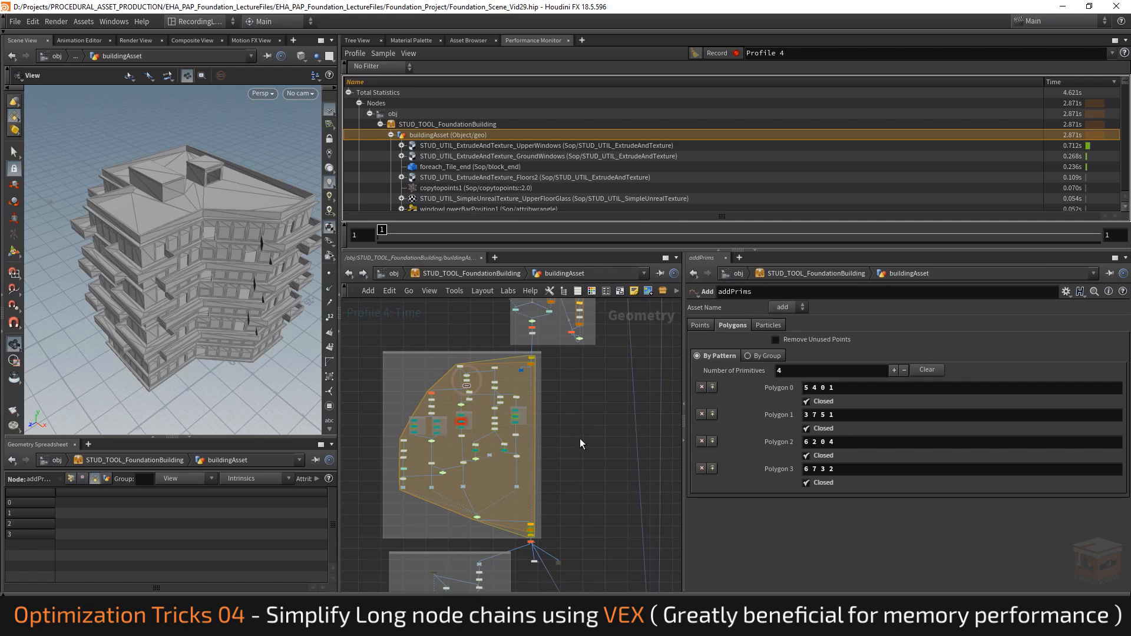
scroll(581, 429, "down", 3)
middle_click_drag(582, 402, 546, 565)
middle_click_drag(567, 369, 566, 418)
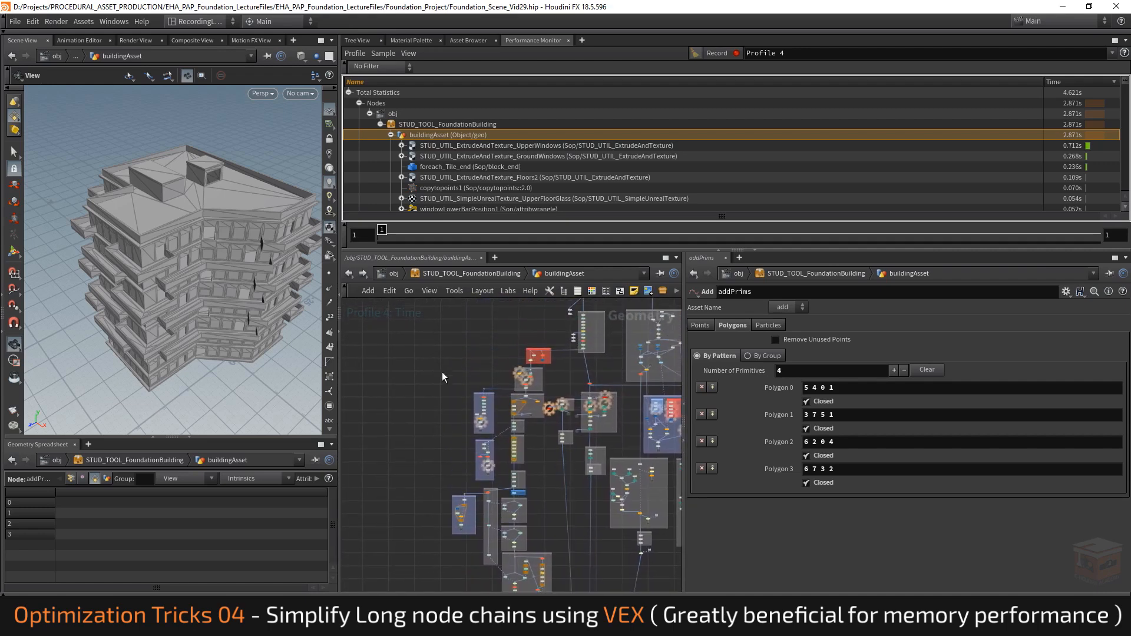
scroll(527, 372, "up", 4)
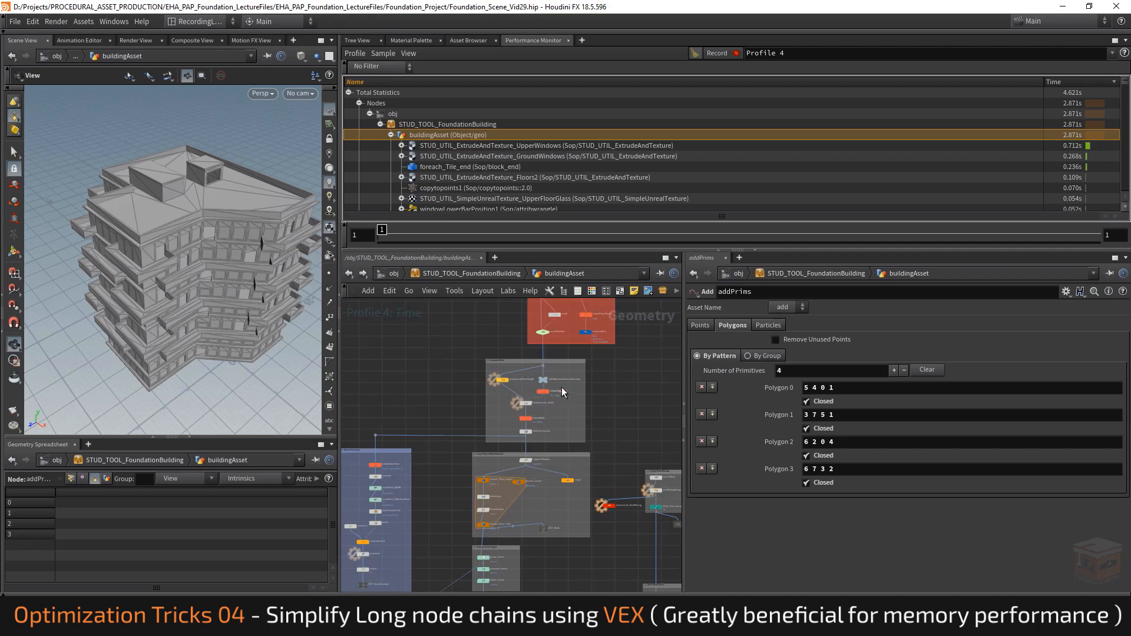
scroll(567, 390, "down", 4)
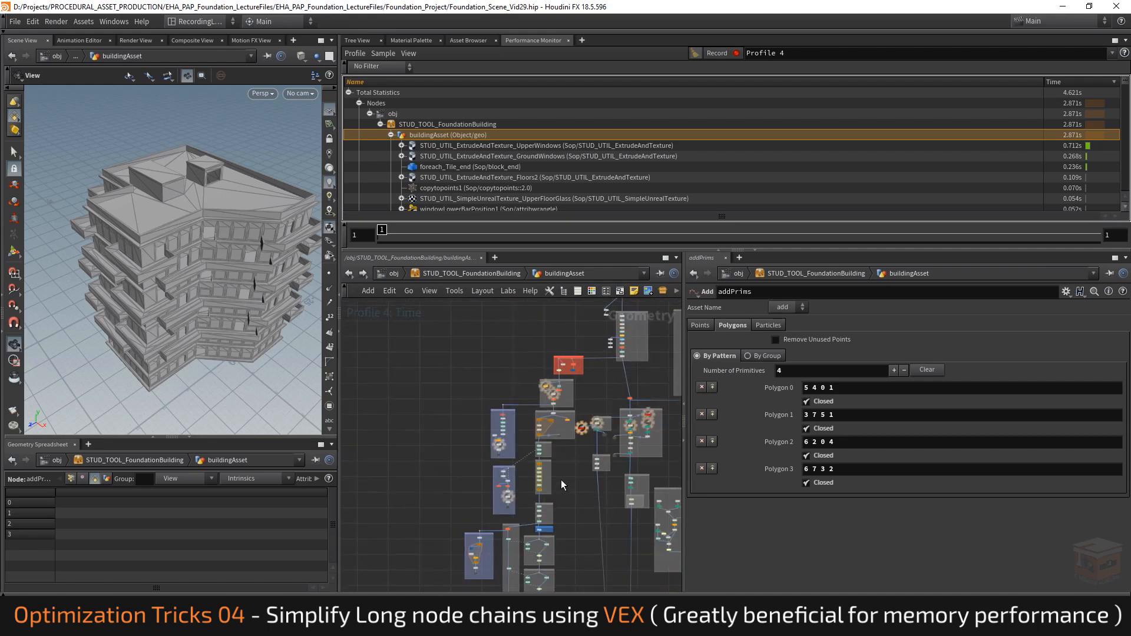
middle_click_drag(576, 512, 573, 384)
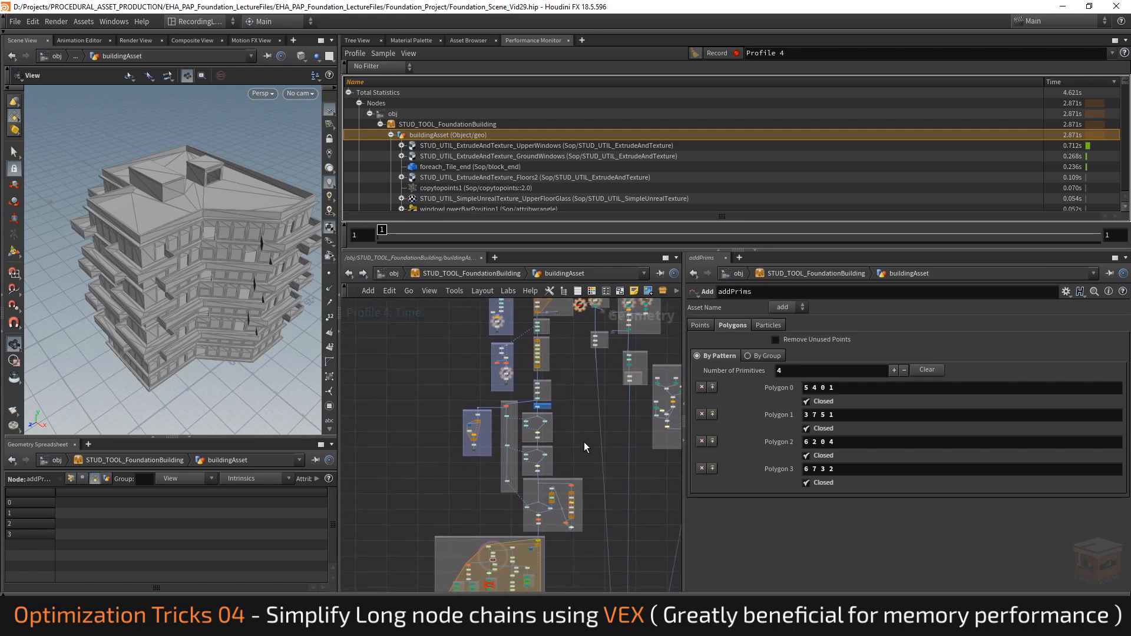
middle_click_drag(585, 443, 579, 329)
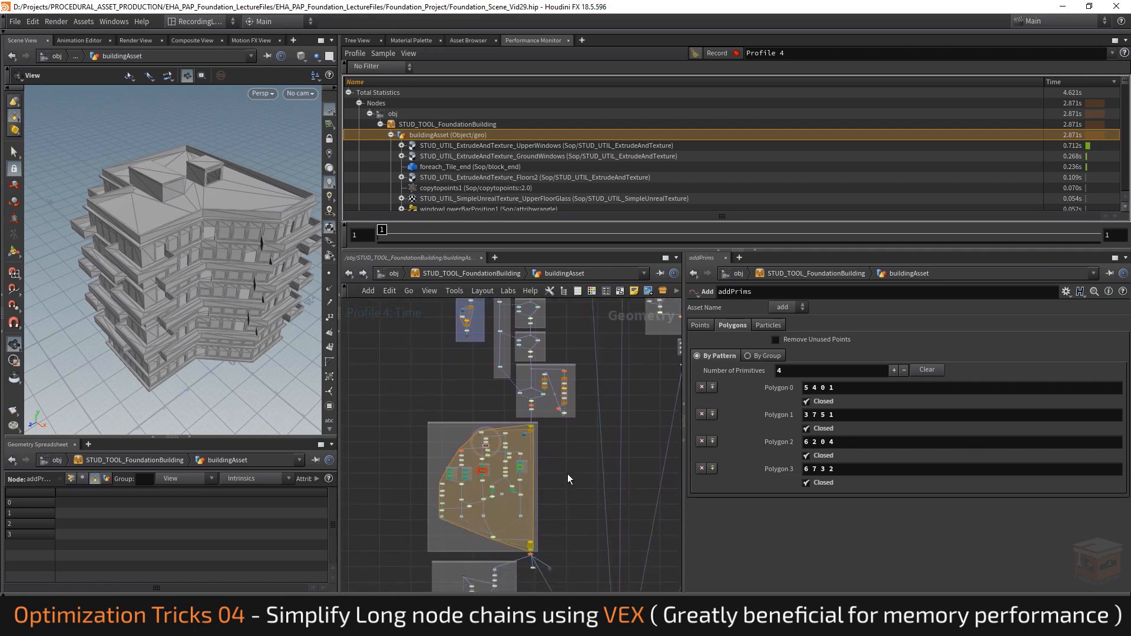
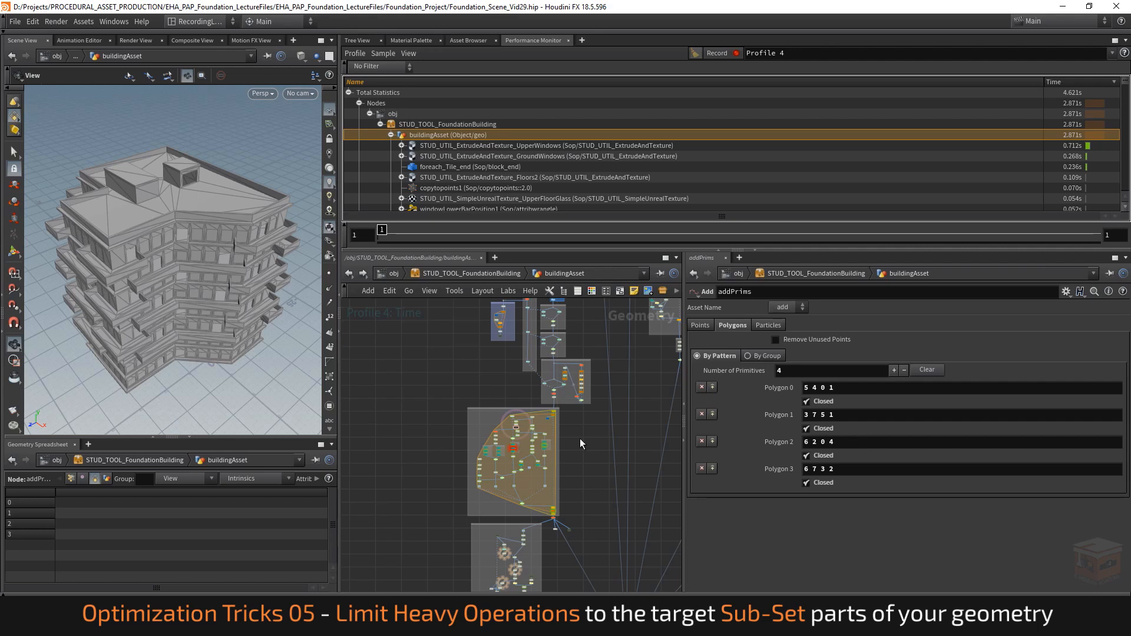
Step: Display the attribcreate_TileID_Balconies1 node's result and inspect the tile points that feed the tile loop
scroll(555, 398, "up", 8)
left_click(554, 403)
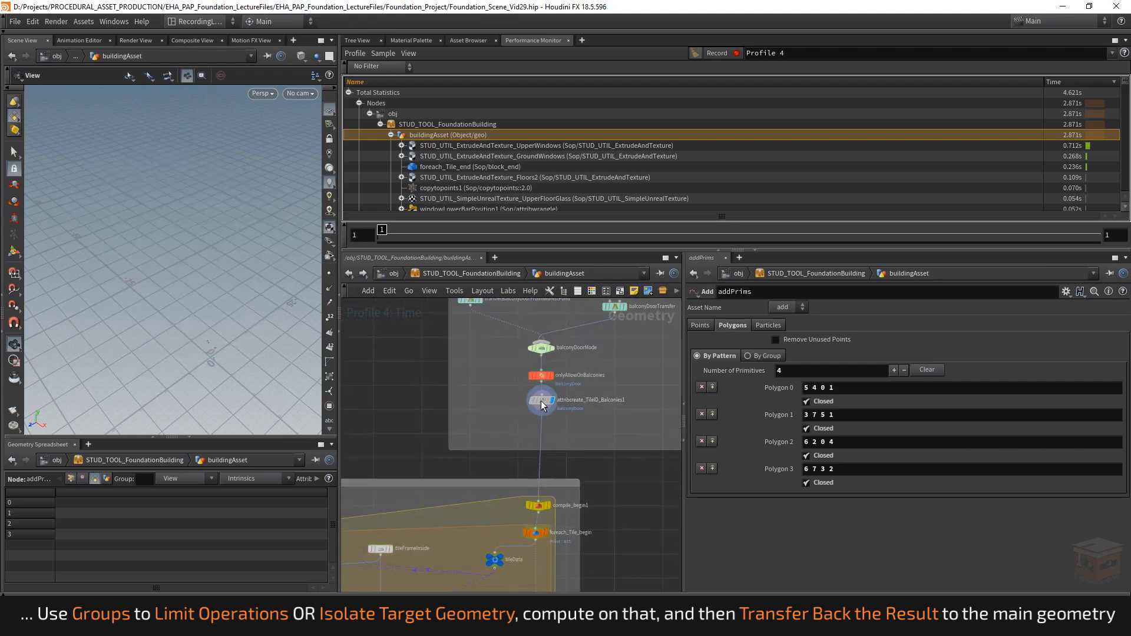
left_click(545, 401)
left_click_drag(204, 272, 196, 268)
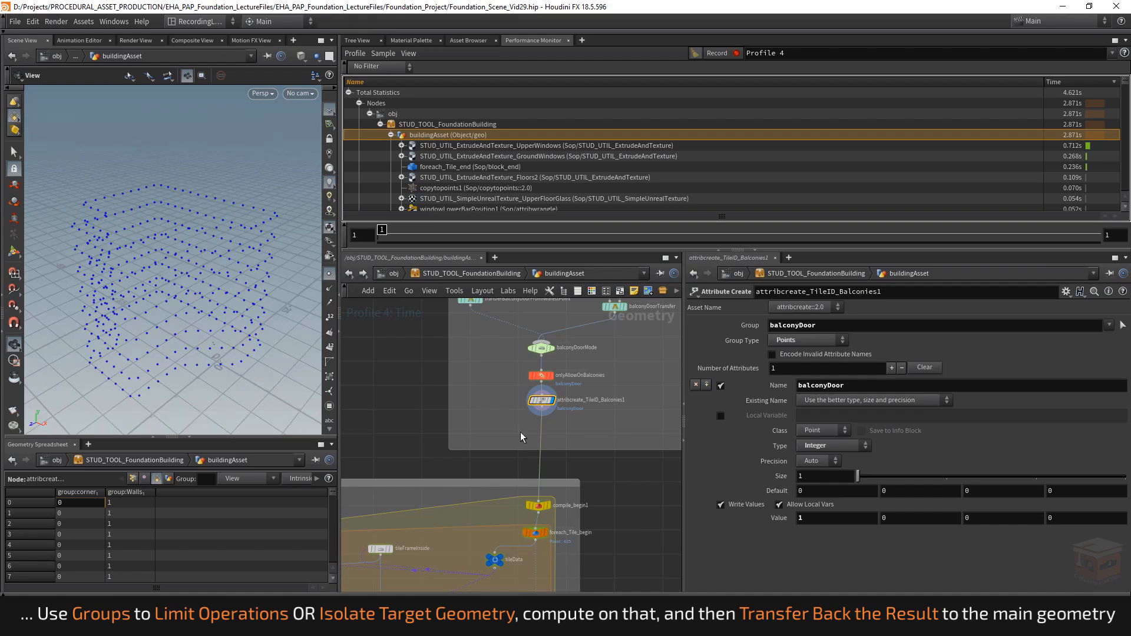
scroll(523, 435, "down", 8)
middle_click_drag(585, 474, 594, 397)
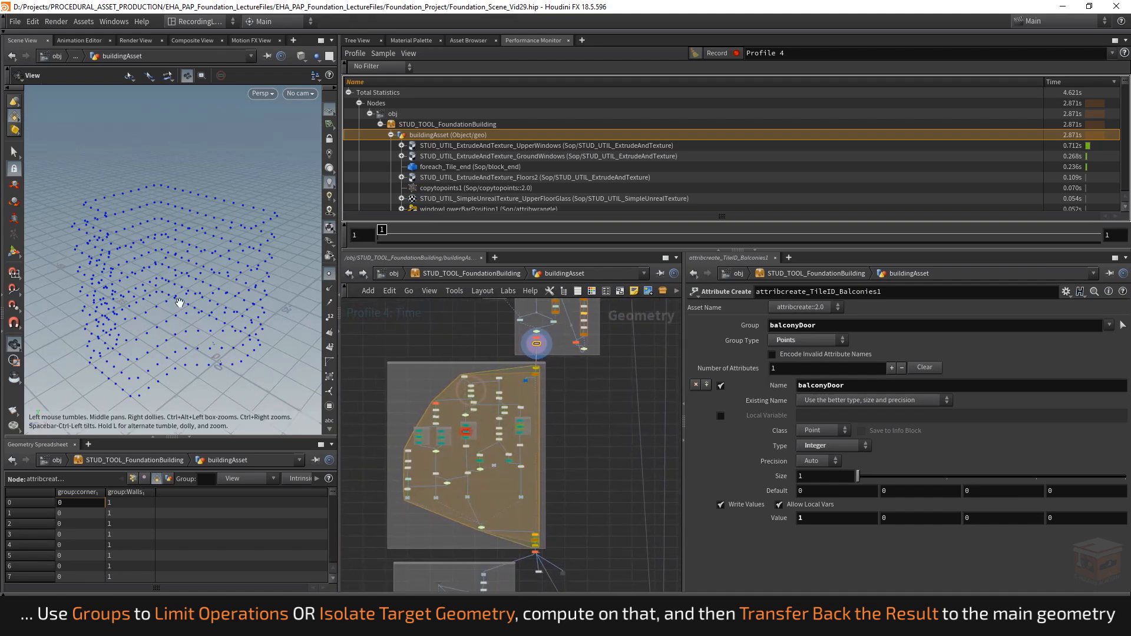
left_click_drag(180, 303, 172, 300)
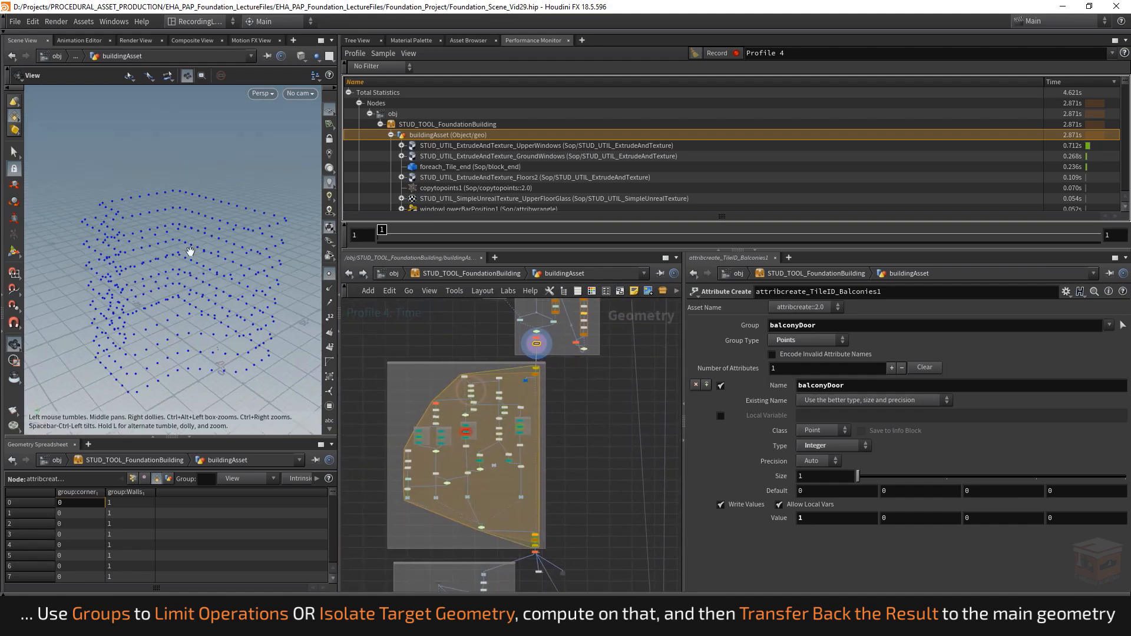
left_click_drag(181, 290, 223, 271)
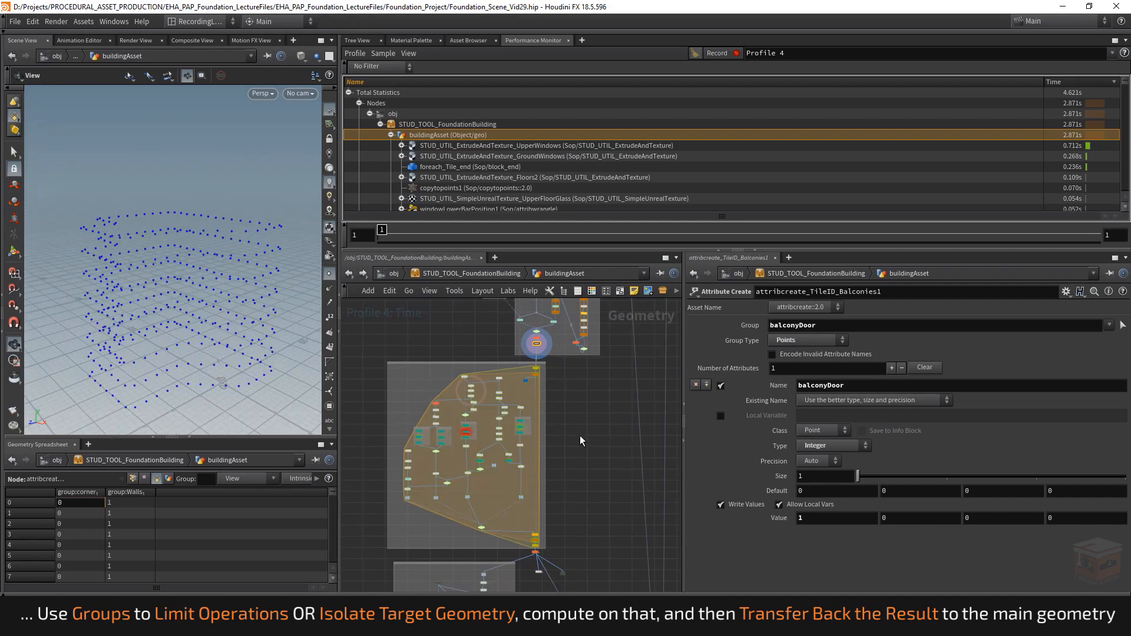
middle_click_drag(580, 435, 553, 407)
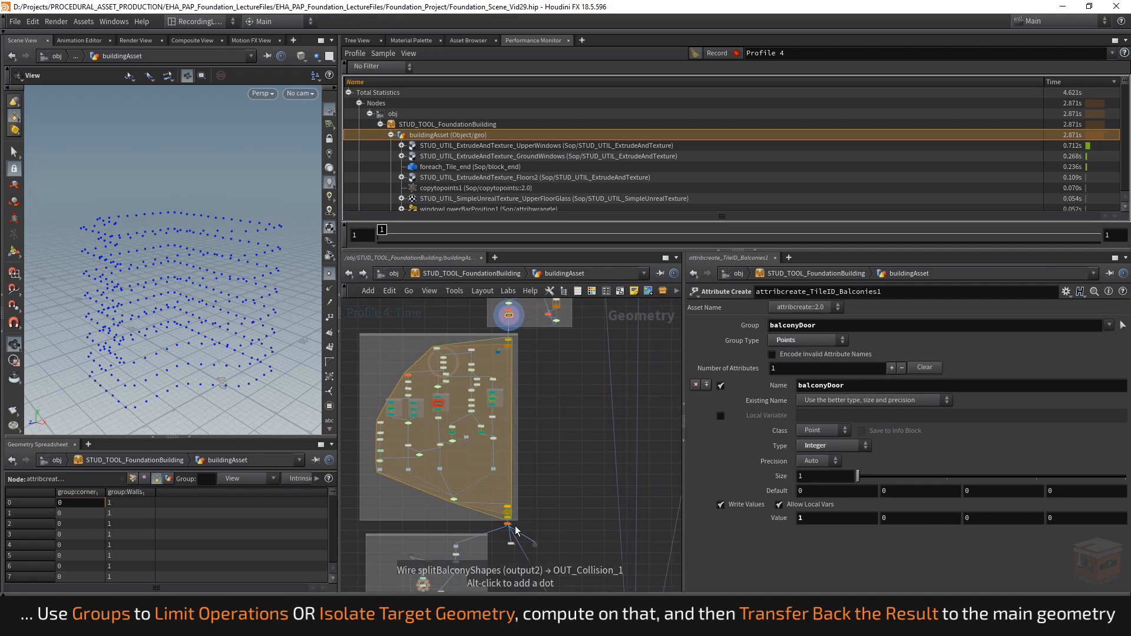
mouse_move(566, 492)
middle_mouse_down()
mouse_move(556, 499)
mouse_move(583, 502)
middle_mouse_up()
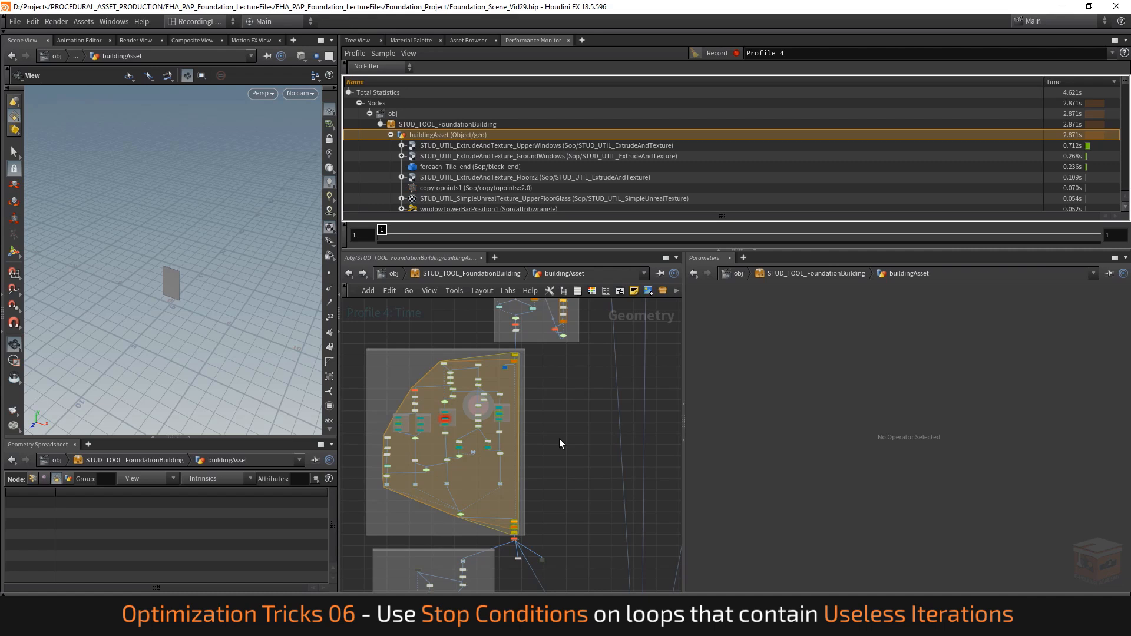
Step: Display the compile_end1 node at the end of the tile loop and inspect the building's window and wall tiles
scroll(518, 538, "up", 5)
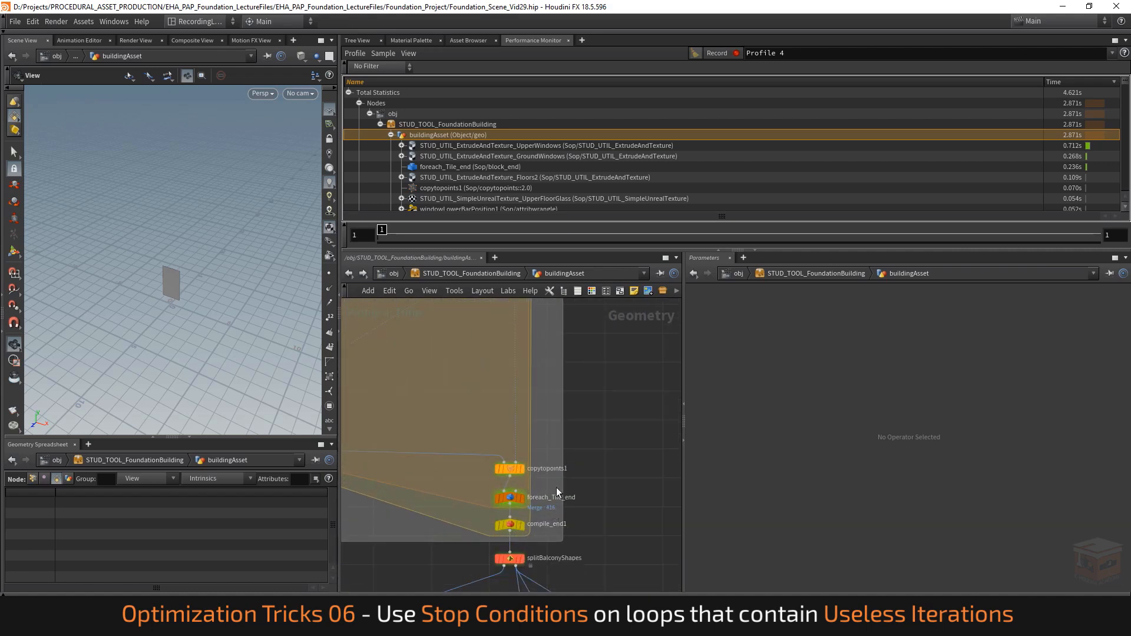
left_click(510, 524)
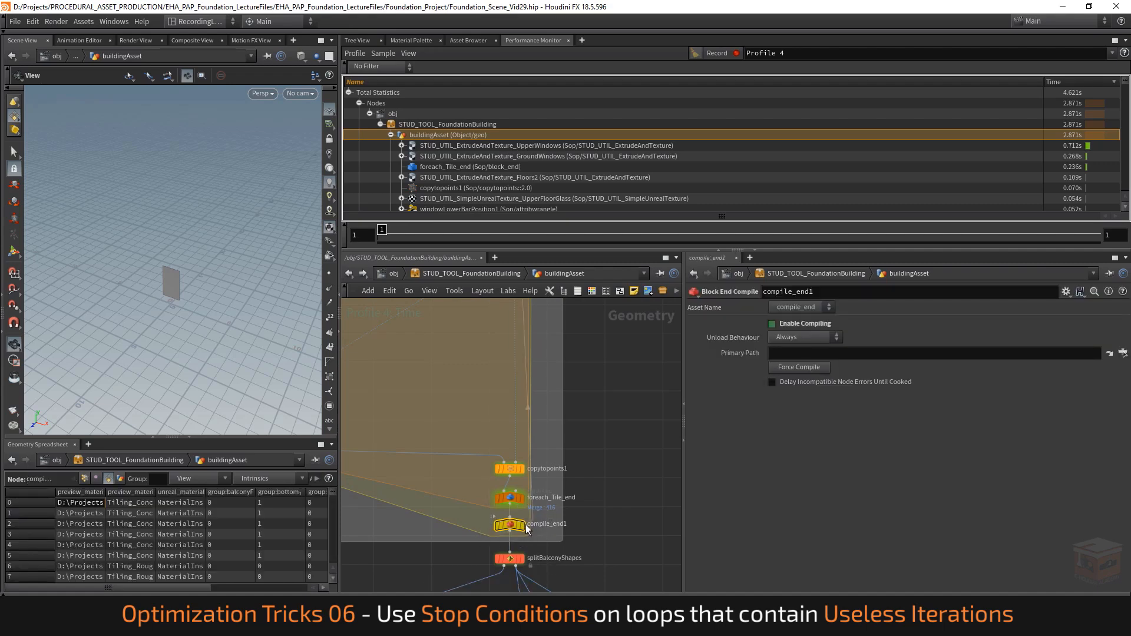
left_click(521, 524)
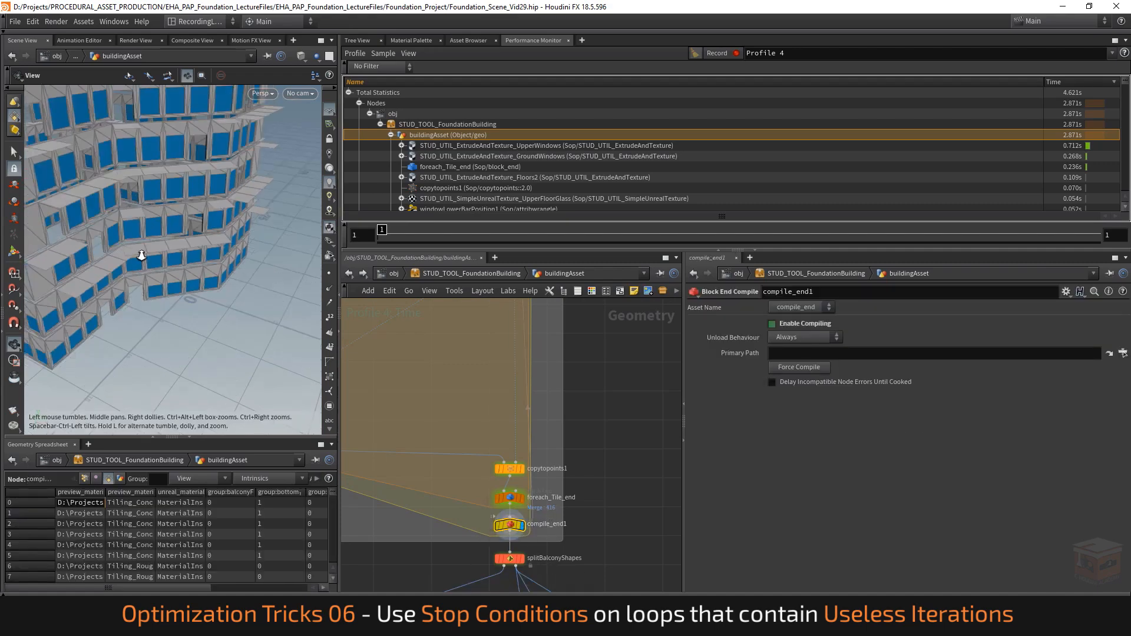
left_click_drag(142, 252, 168, 258)
left_click_drag(158, 212, 216, 242)
scroll(559, 453, "down", 7)
middle_click_drag(560, 453, 519, 481)
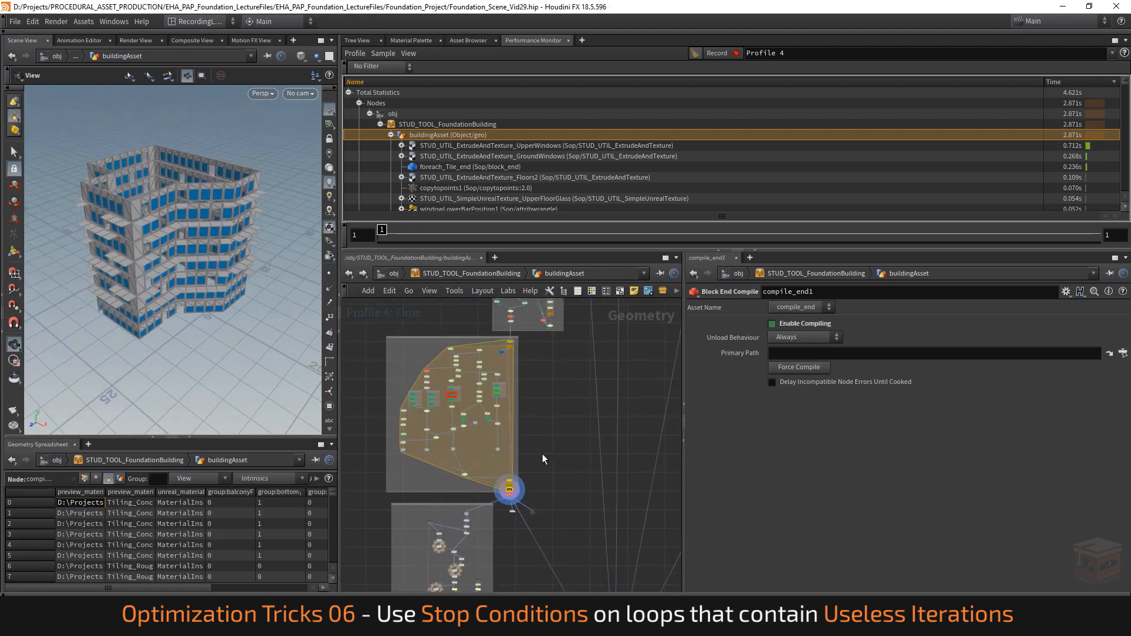
Step: Add a For-Loop with Feedback block in the empty network area beside the tile loop
scroll(551, 434, "up", 3)
middle_click_drag(564, 396, 518, 429)
scroll(514, 420, "down", 1)
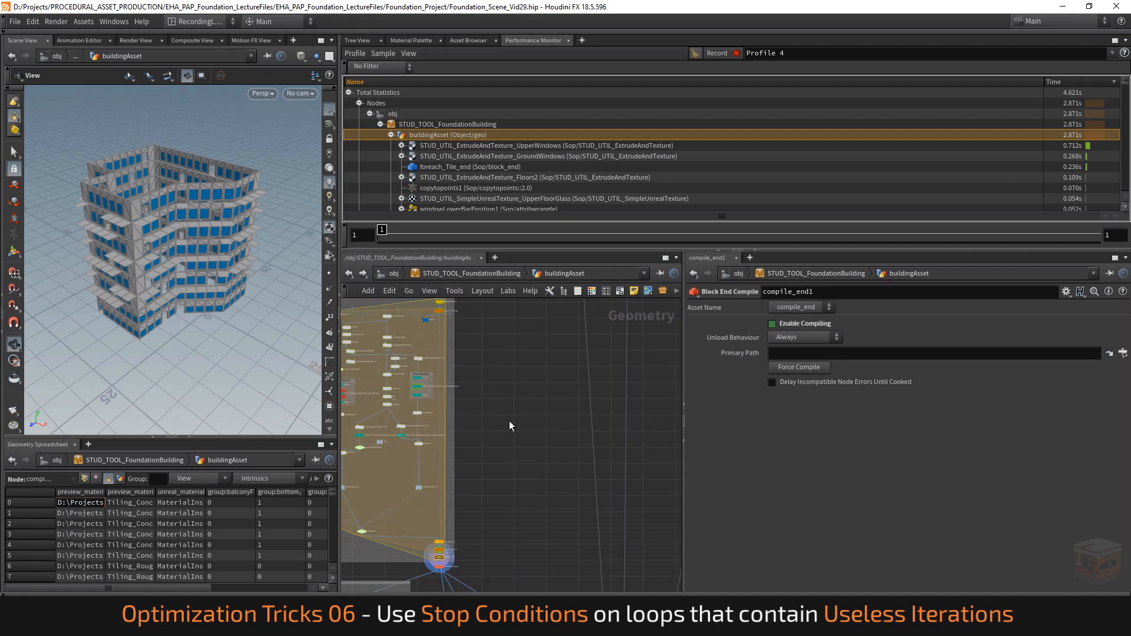
key("Tab")
type("fore")
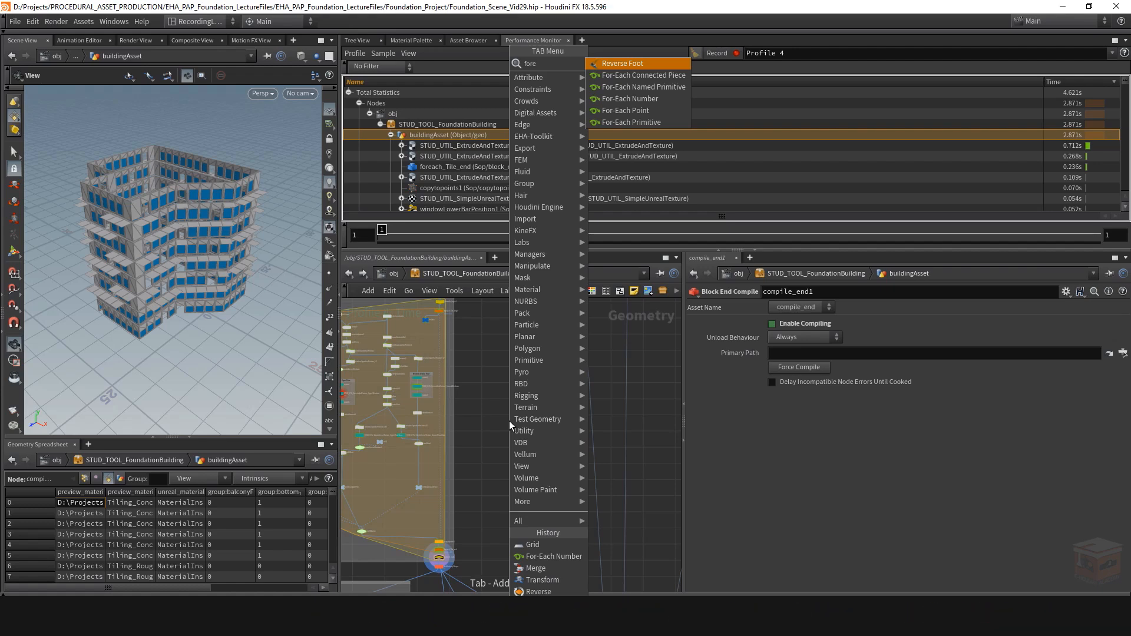
key("Down")
key("Down")
key("Down")
key("Down")
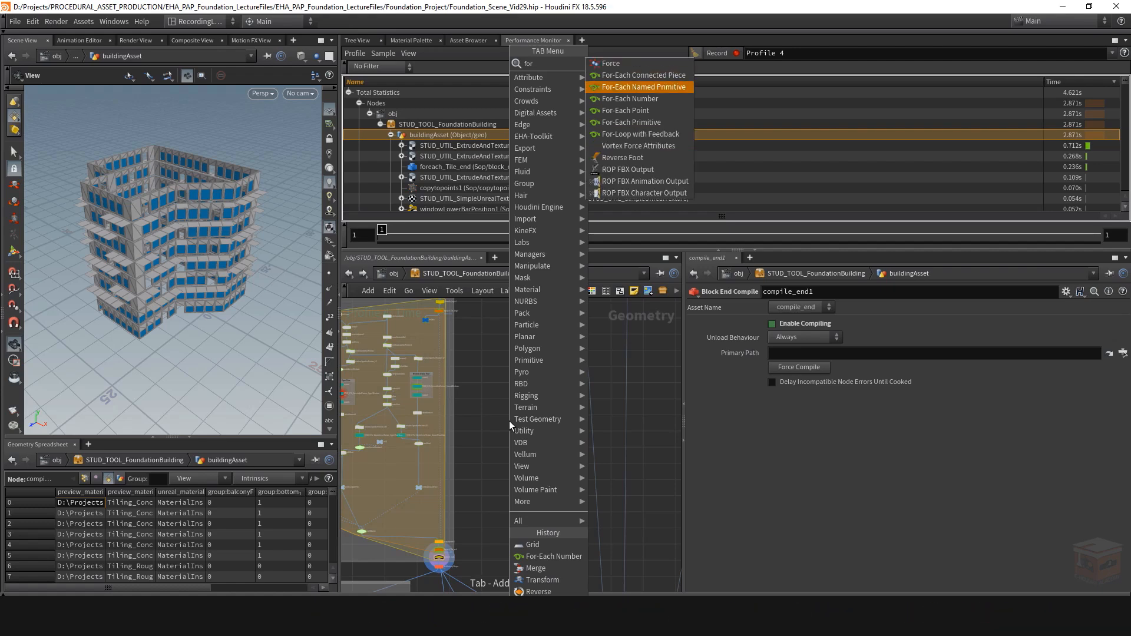
key("Return")
scroll(535, 412, "up", 4)
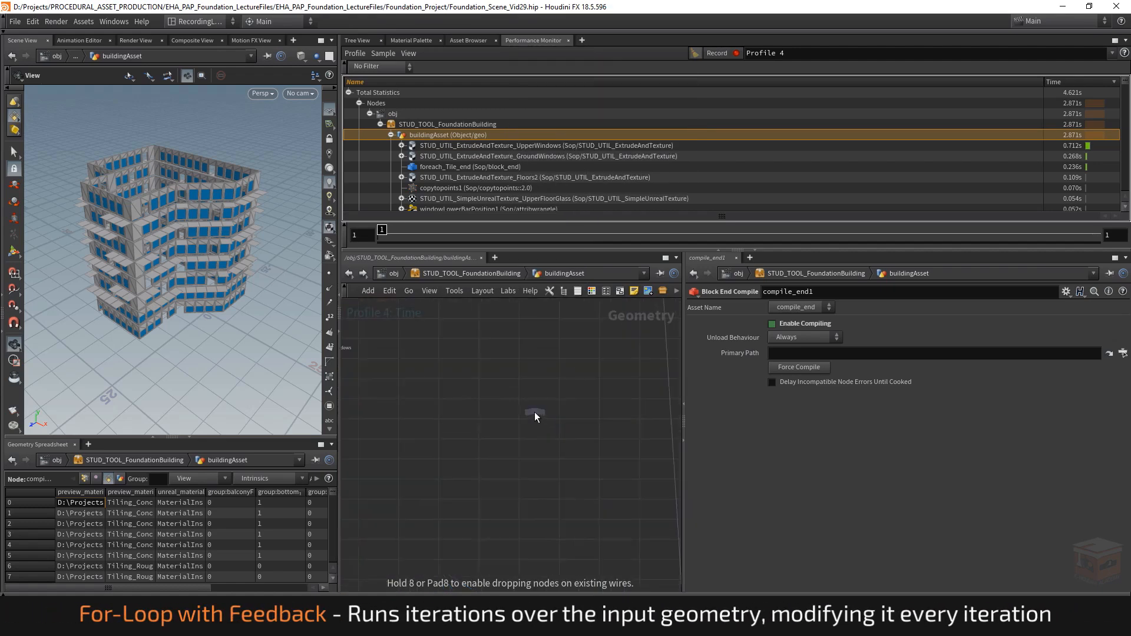
left_click(459, 418)
Step: Move the feedback loop's repeat_end1 node farther below repeat_begin1 to make room between them
middle_click_drag(486, 437, 536, 451)
scroll(536, 451, "up", 2)
left_click_drag(499, 428, 506, 511)
middle_click_drag(562, 429, 493, 448)
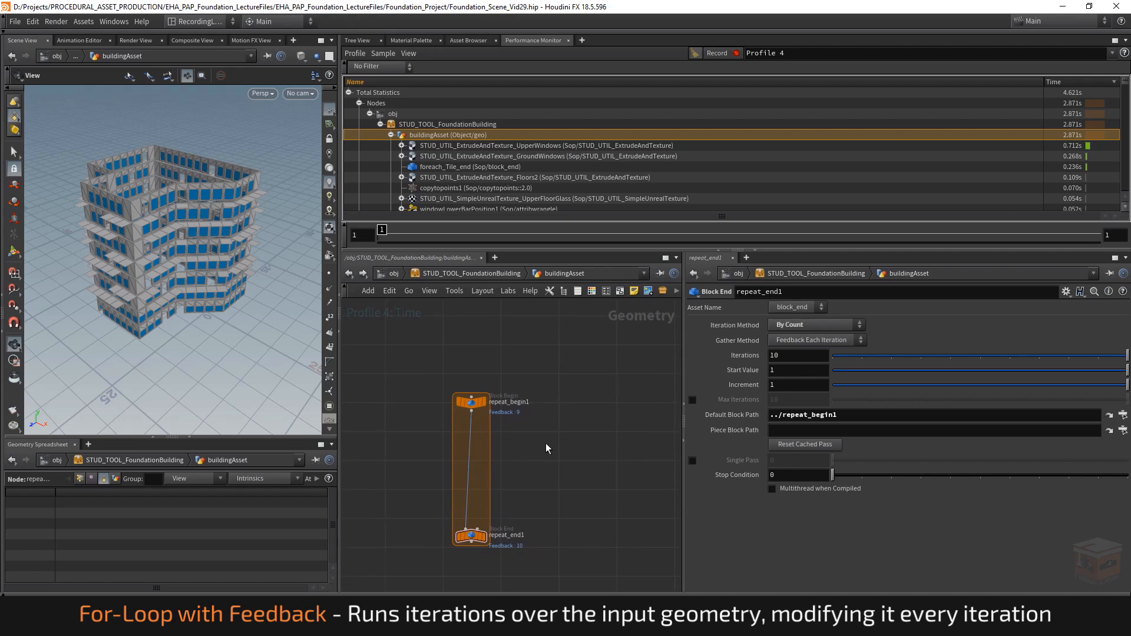
Step: Add a Grid node above the feedback loop and connect it to repeat_begin1's input
key("Tab")
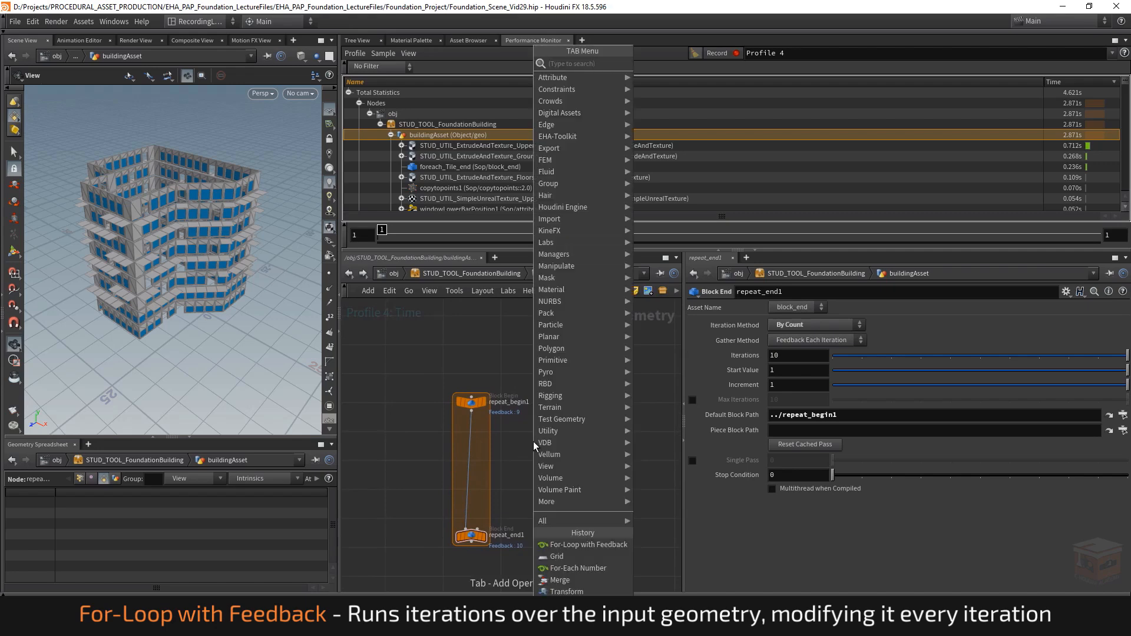
type("grid")
key("Return")
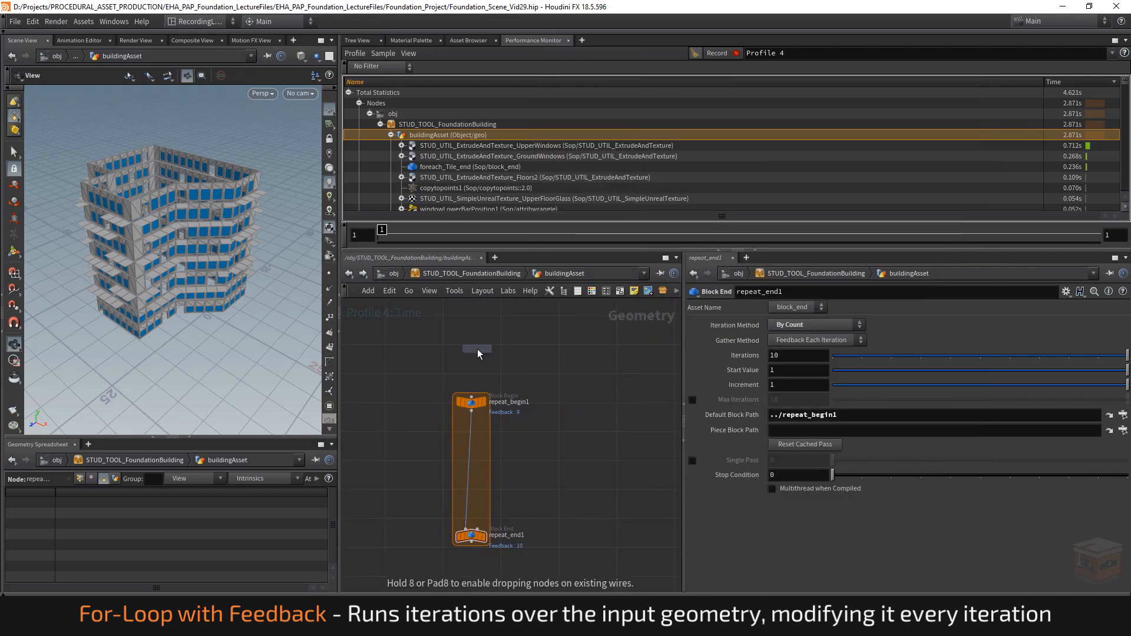
left_click(474, 340)
left_click(472, 394)
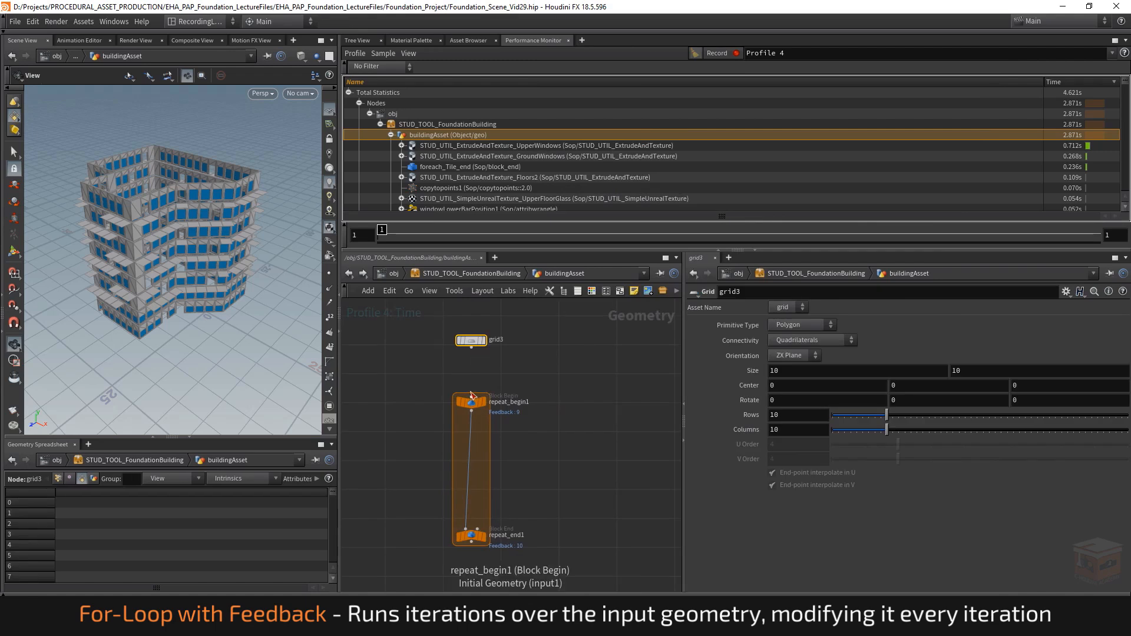
left_click(477, 360)
Step: Display the repeat_end1 node's result and turn on primitive numbers for the grid in the viewport
left_click(469, 522)
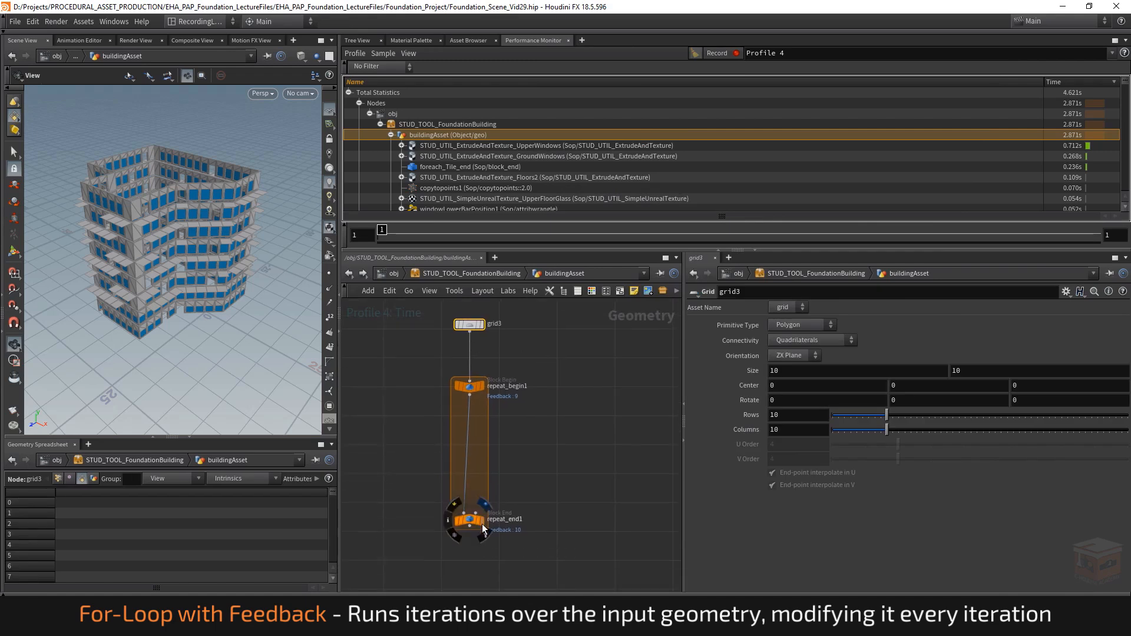
left_click_drag(195, 307, 126, 298)
right_click_drag(127, 298, 230, 309)
left_click_drag(184, 313, 200, 313)
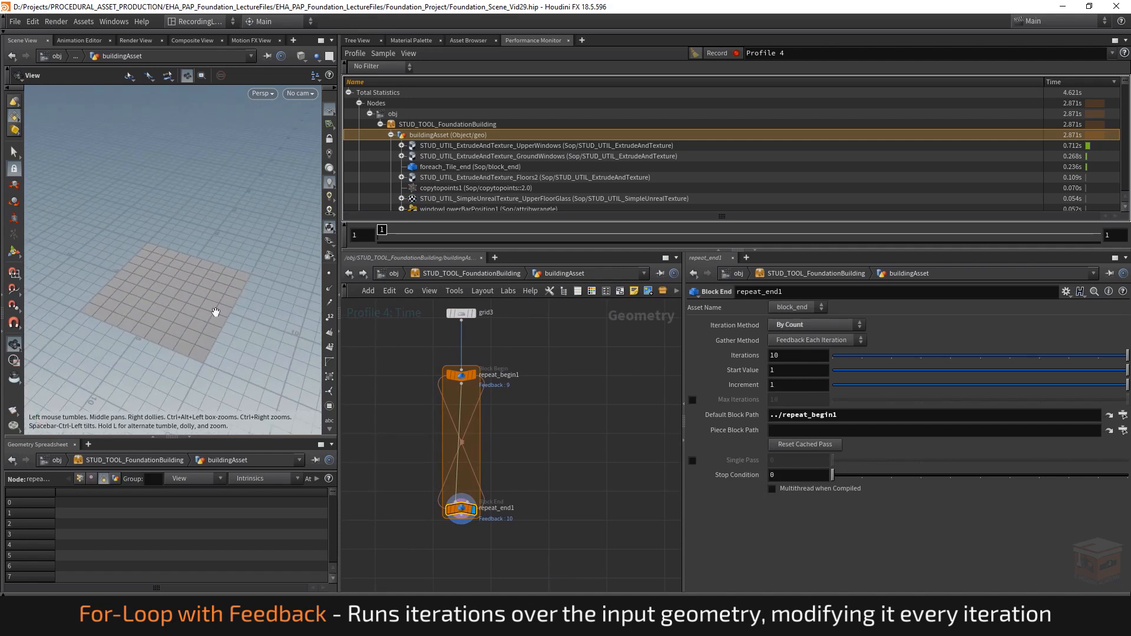
left_click(330, 347)
Step: Create a meta import node from repeat_begin1 and place it beside that node
left_click(461, 374)
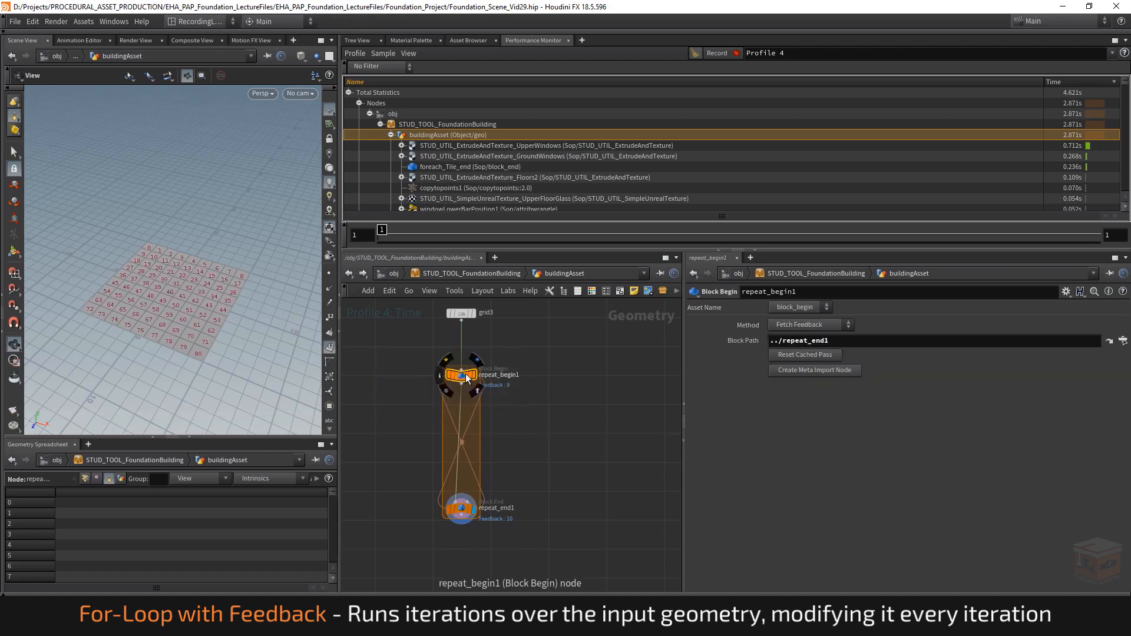
left_click(815, 370)
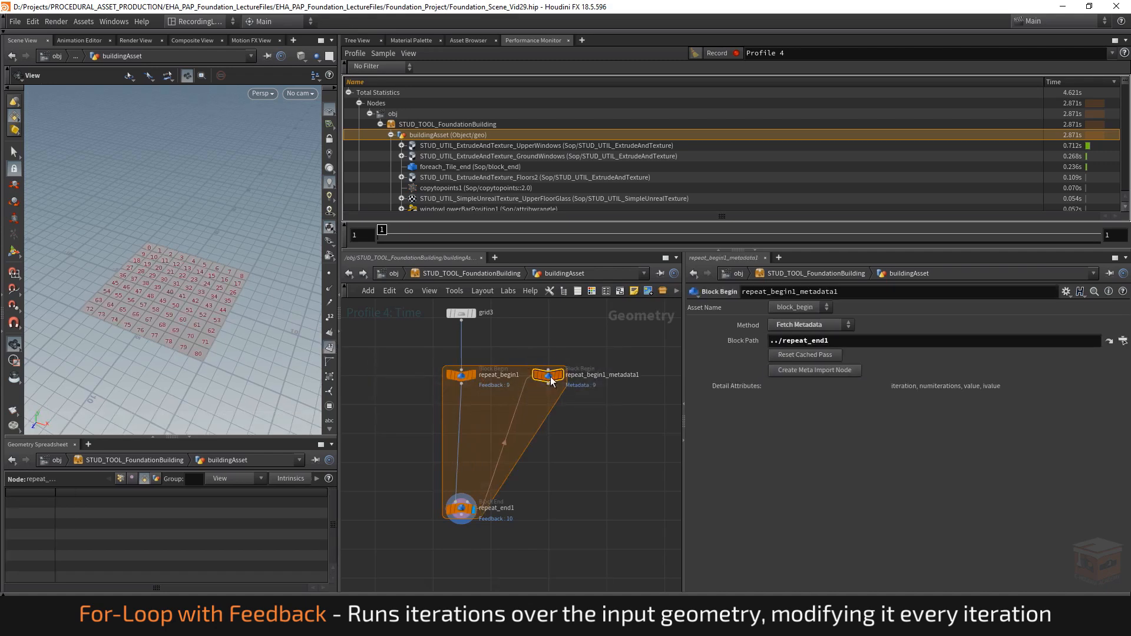
left_click(556, 374)
Step: Insert an Attribute Wrangle between repeat_begin1 and repeat_end1 and connect the metadata node to its second input
key("Tab")
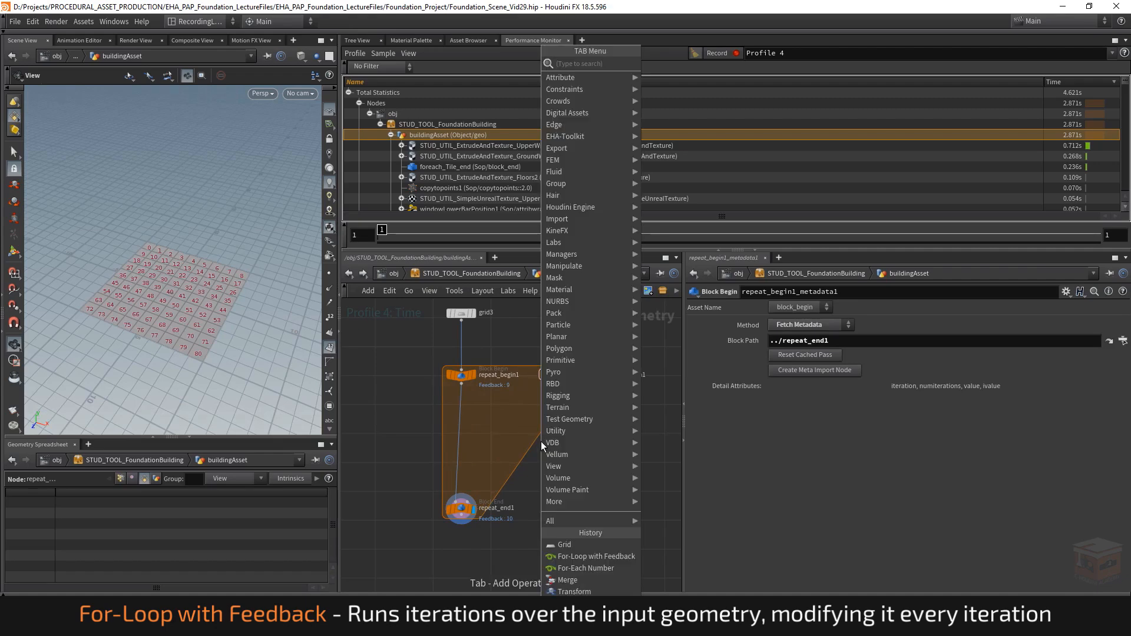
type("attribwran")
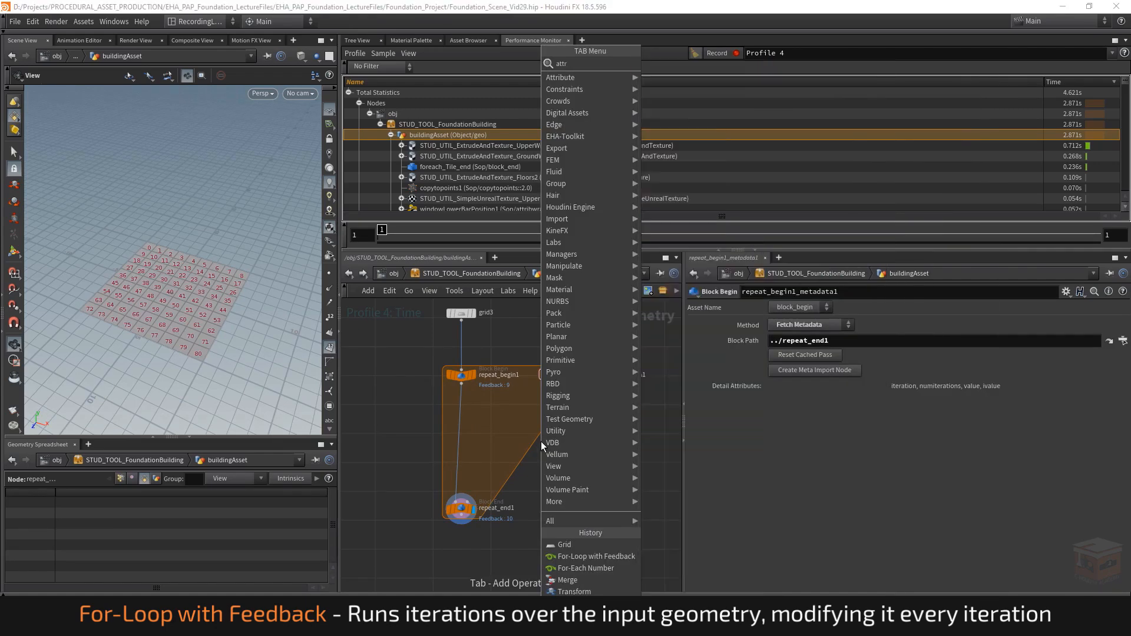
key("Return")
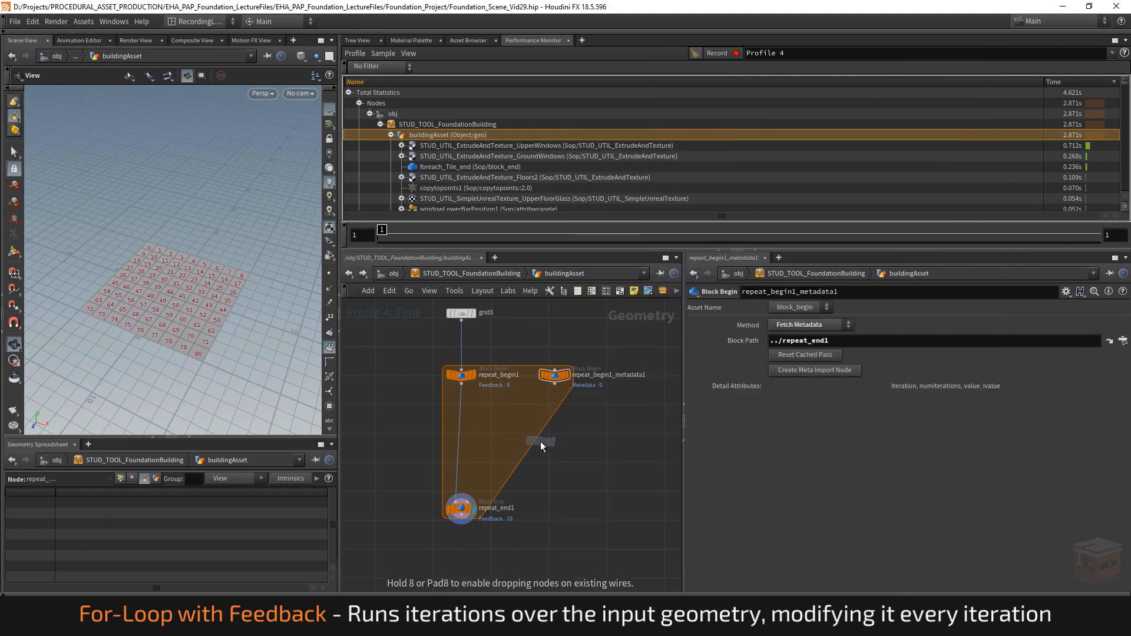
left_click(486, 442)
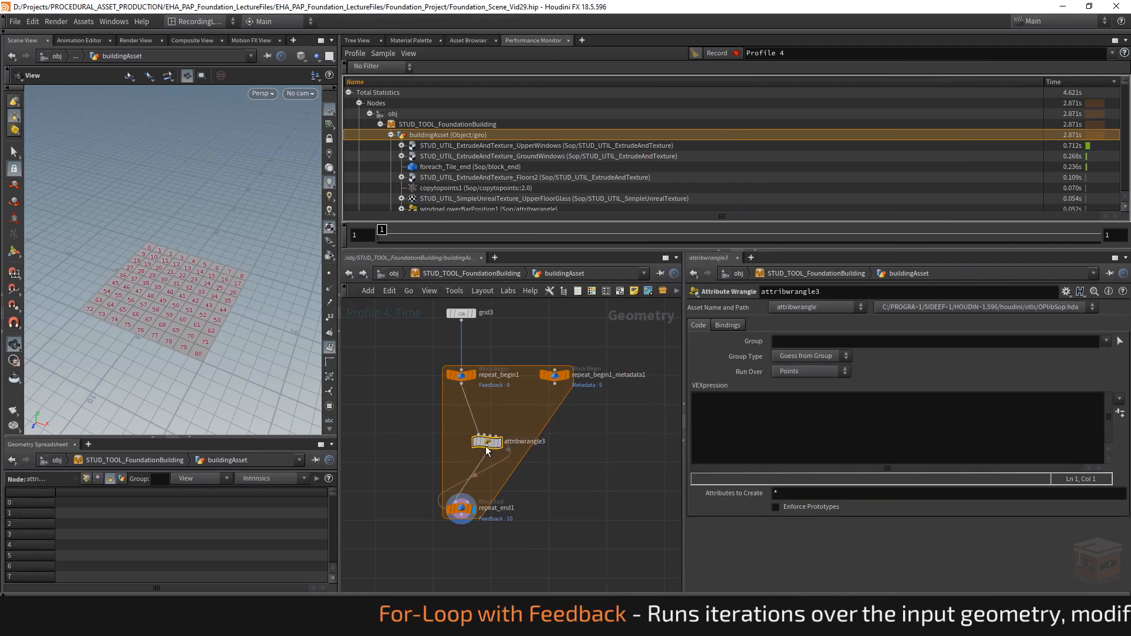
left_click(484, 431)
left_click(560, 407)
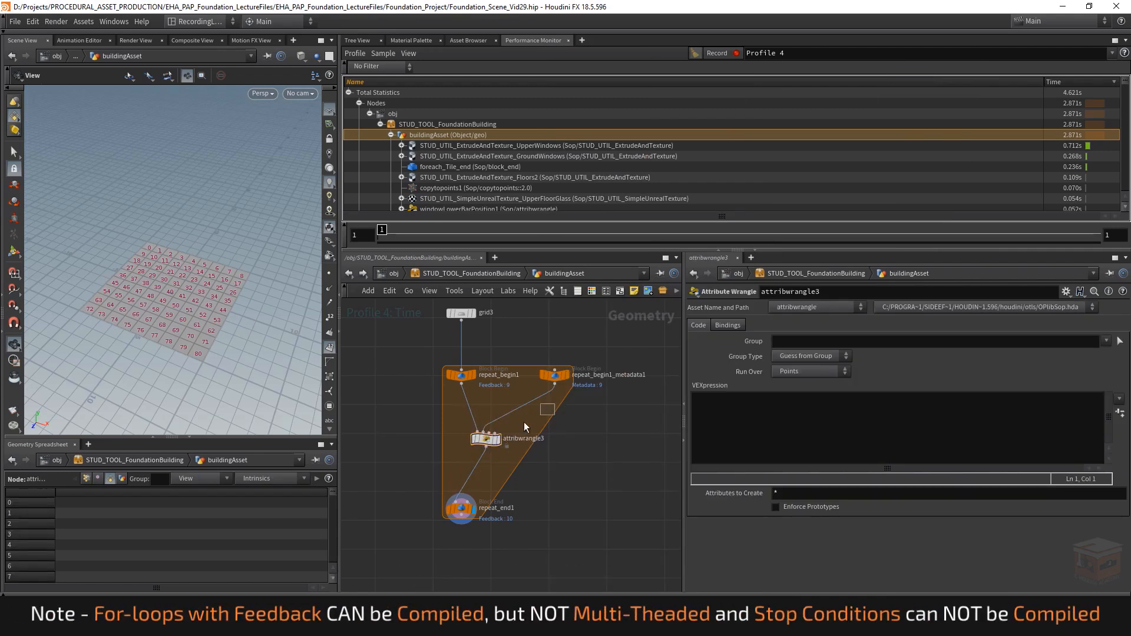
left_click_drag(483, 441, 469, 429)
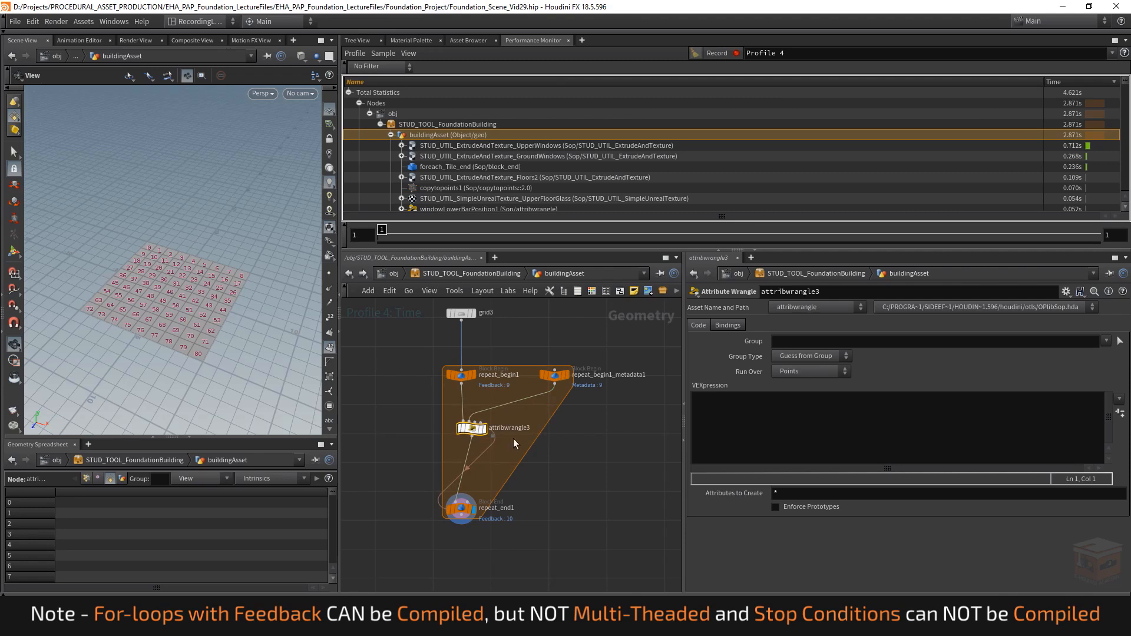
left_click(776, 424)
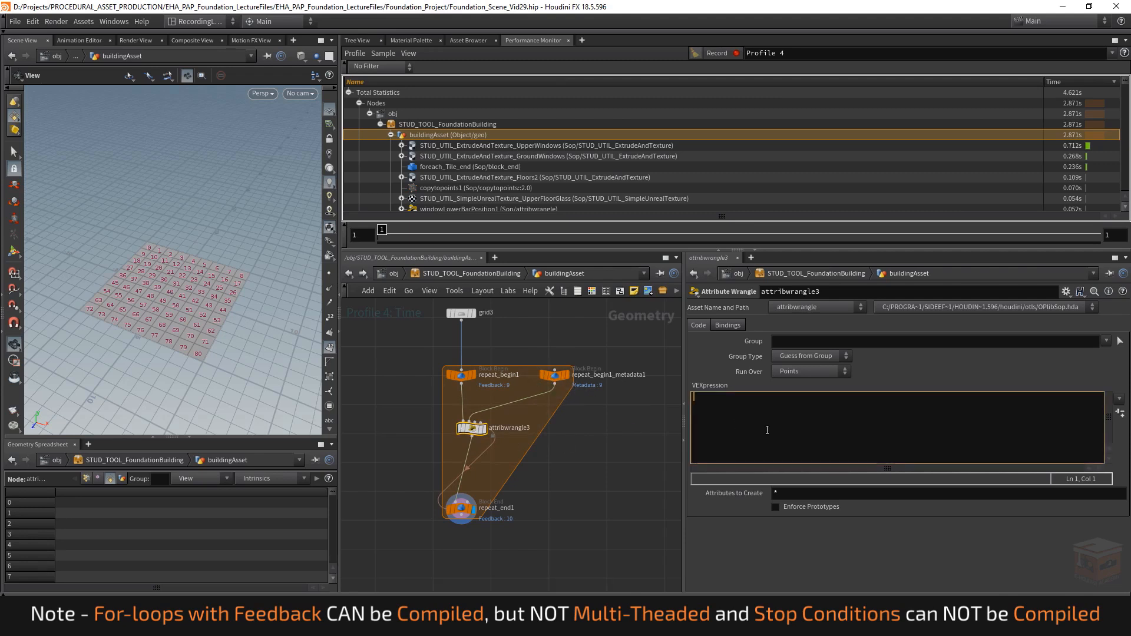
type("if( detail(")
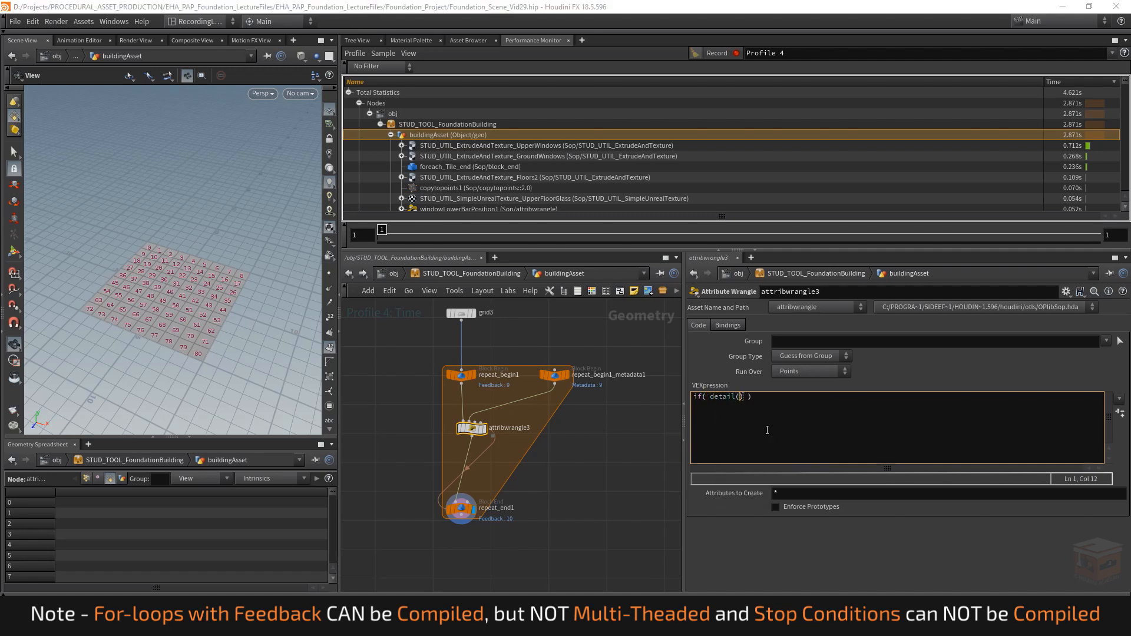
type("1,\"")
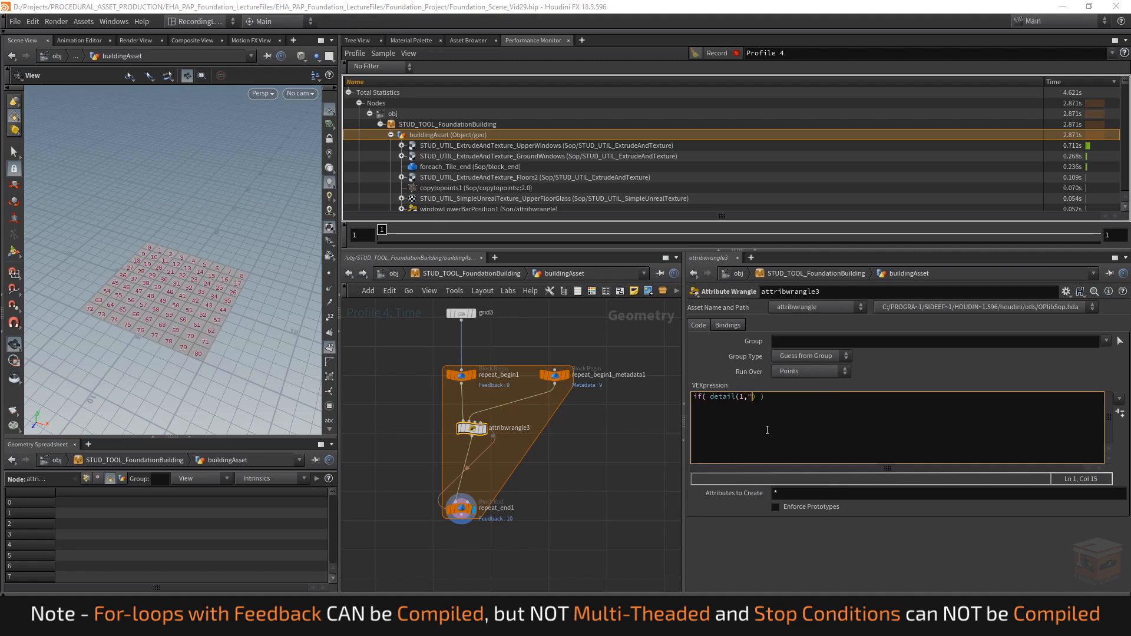
type("iteration\",0) == @p ")
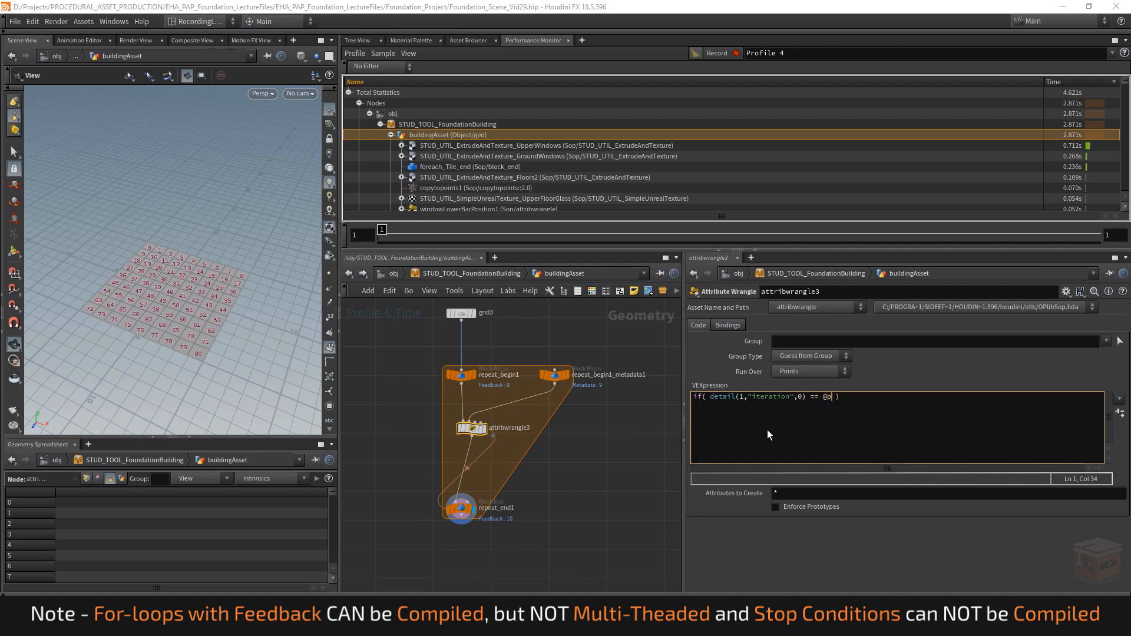
type("rimnum")
left_click(822, 370)
left_click(794, 395)
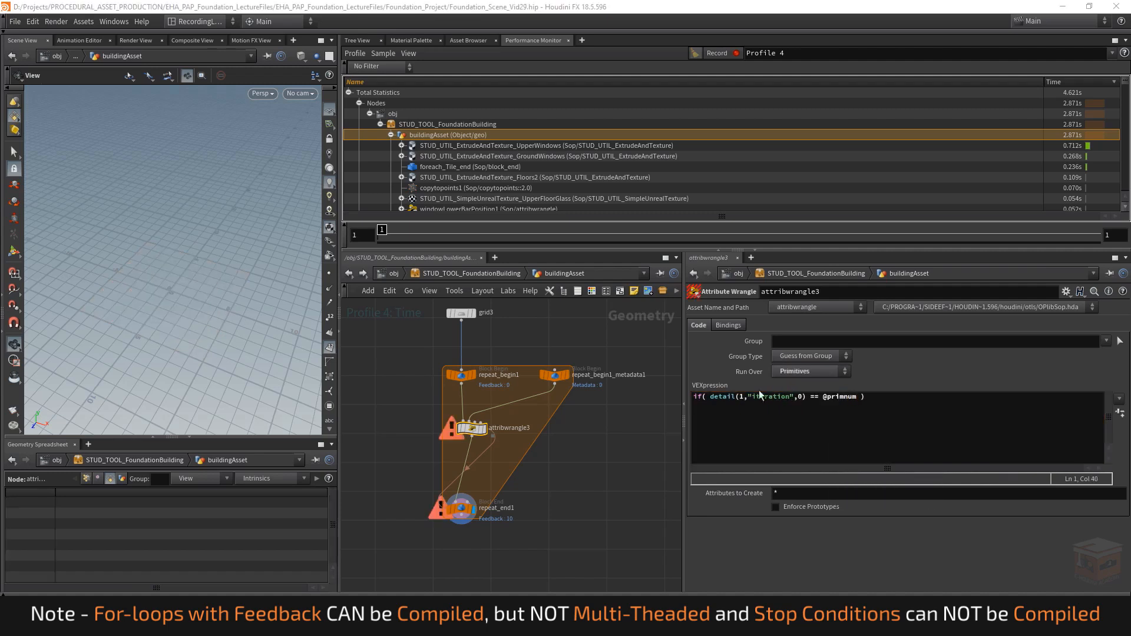
Step: Complete the condition with a braced body that sets v@Cd = {0.5,0,0}; for the matching primitive
left_click(867, 405)
key("Return")
type("{")
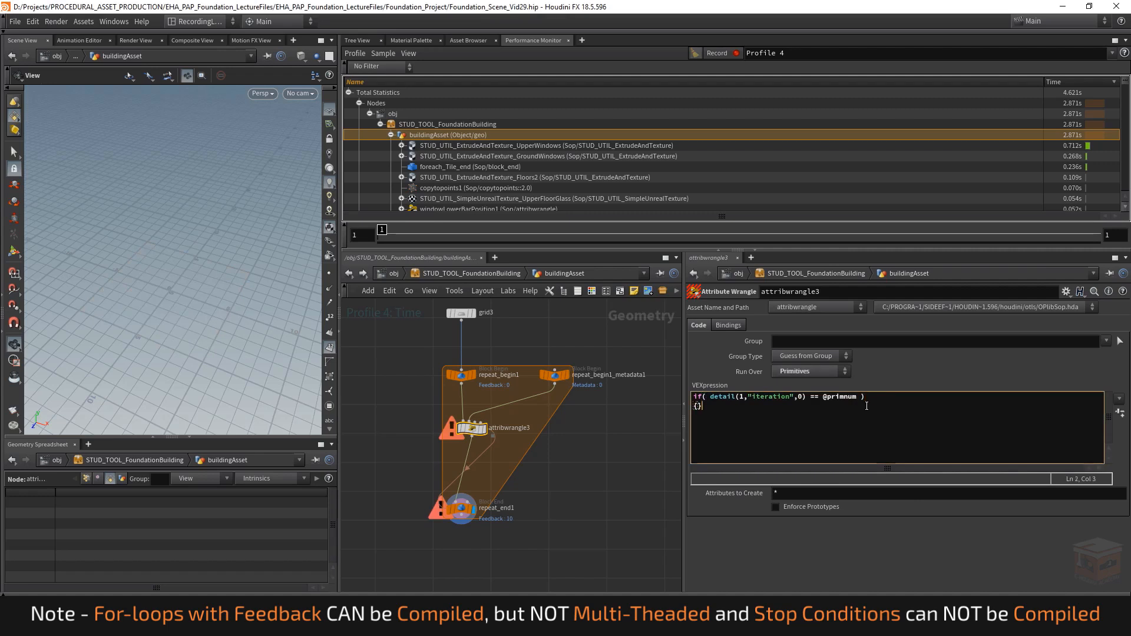
key("Return")
type("v@Cd =")
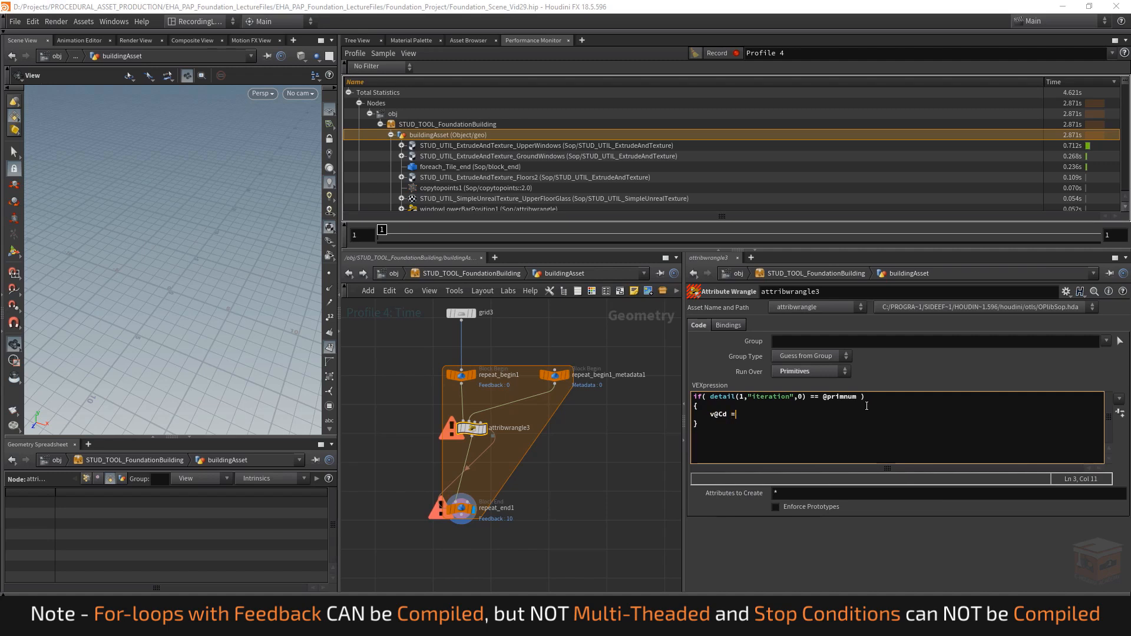
type(" {0.5,0,0};")
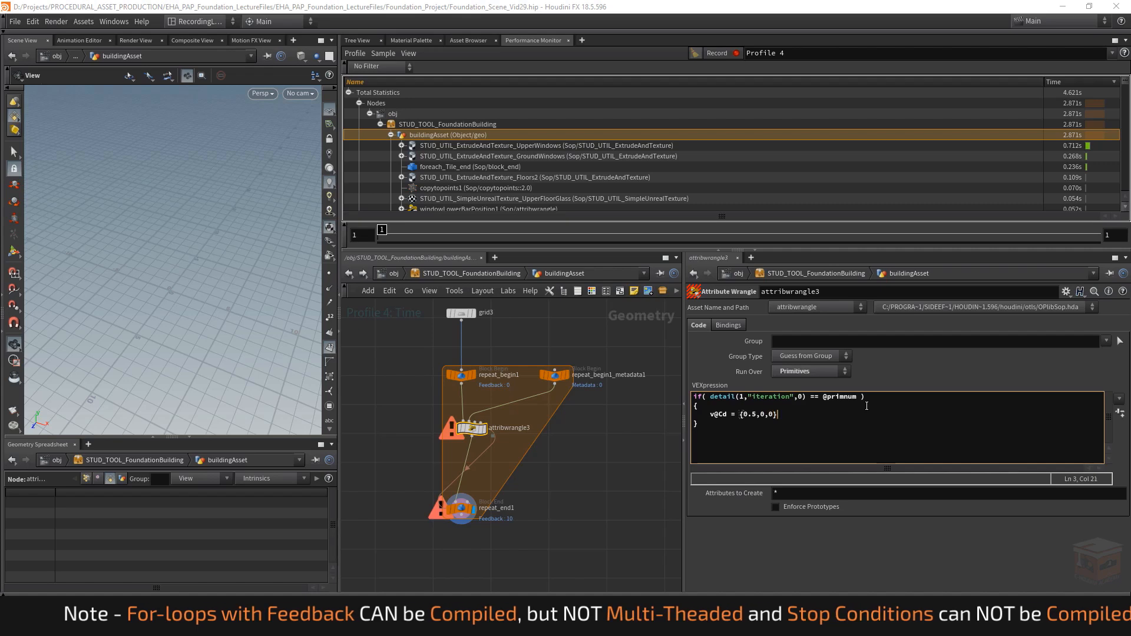
left_click(574, 325)
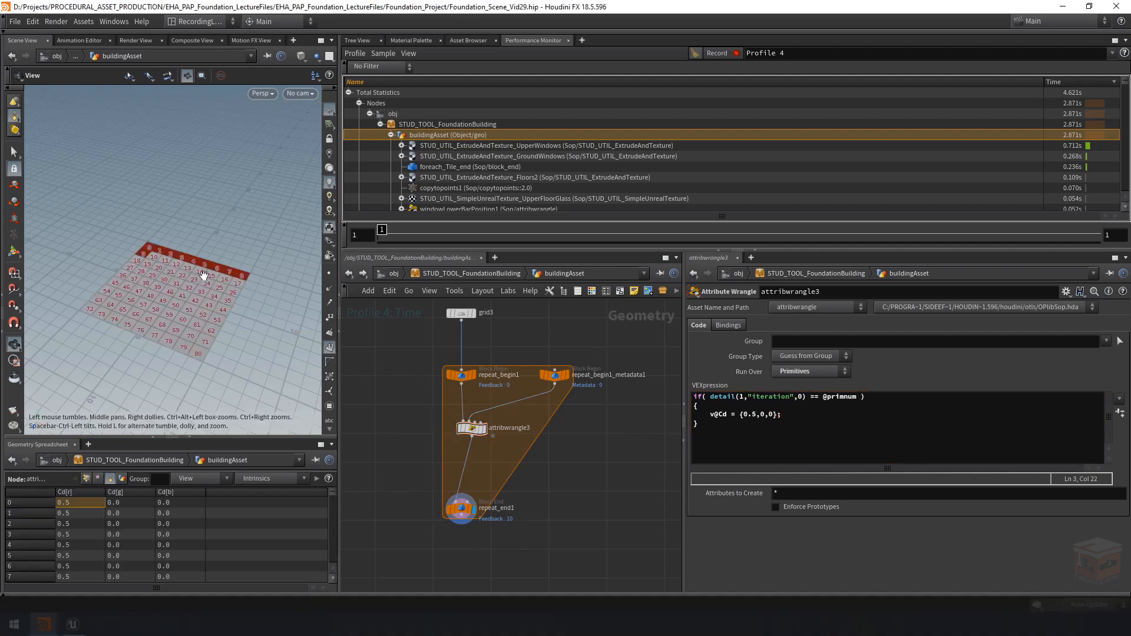
Step: Set repeat_end1's iterations to 4 and trace how data passes from the begin block through the wrangle to the end block
left_click(461, 507)
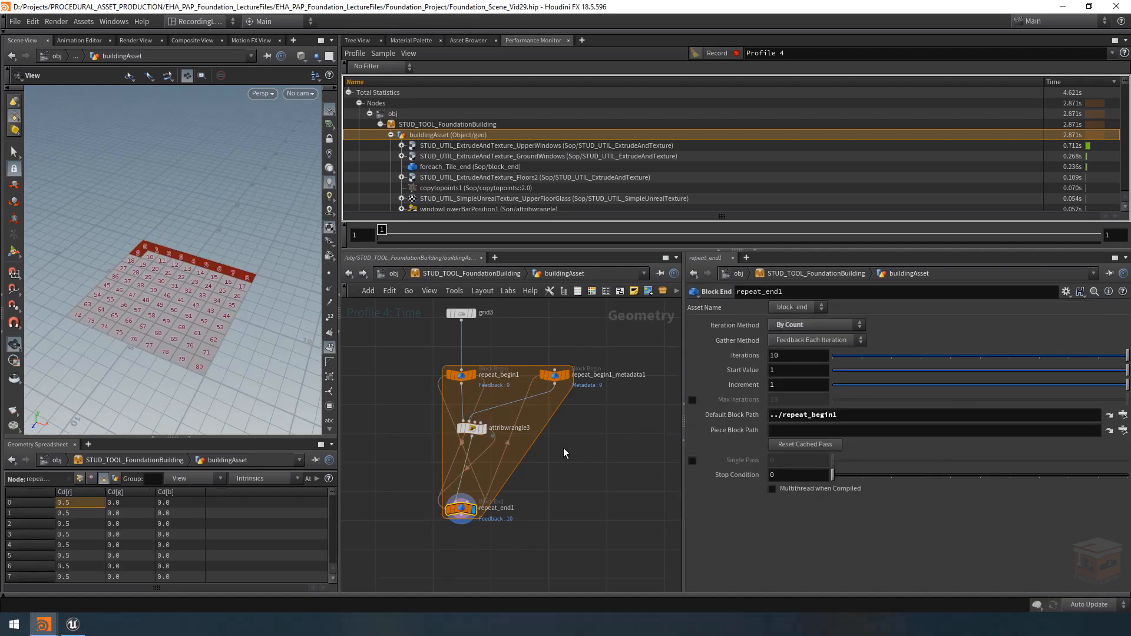
left_click_drag(919, 358, 950, 354)
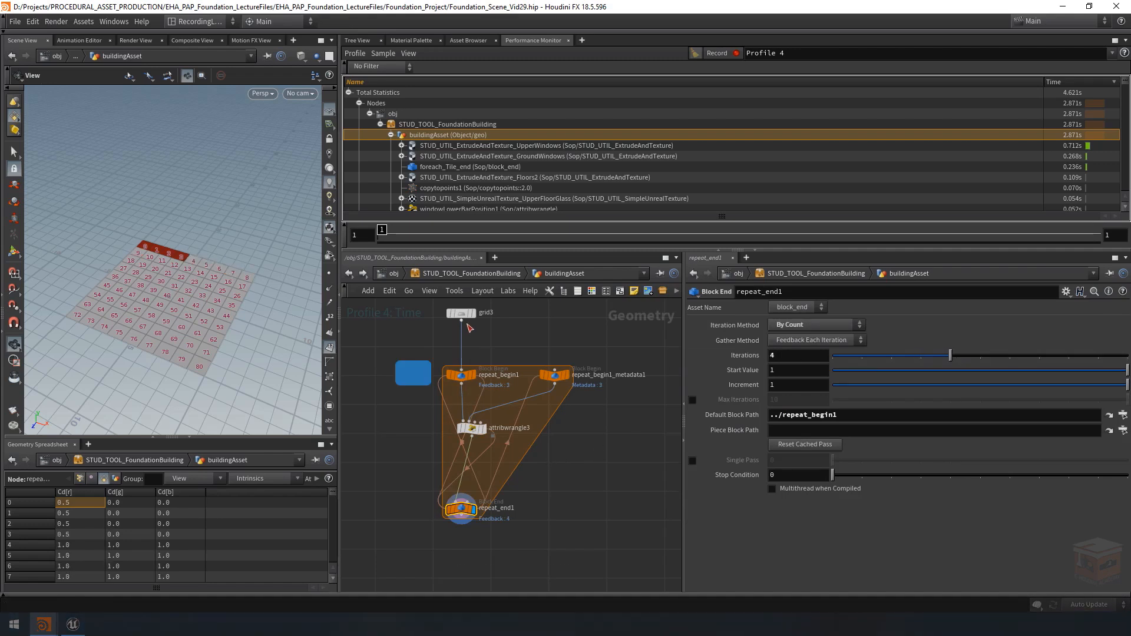
mouse_move(464, 374)
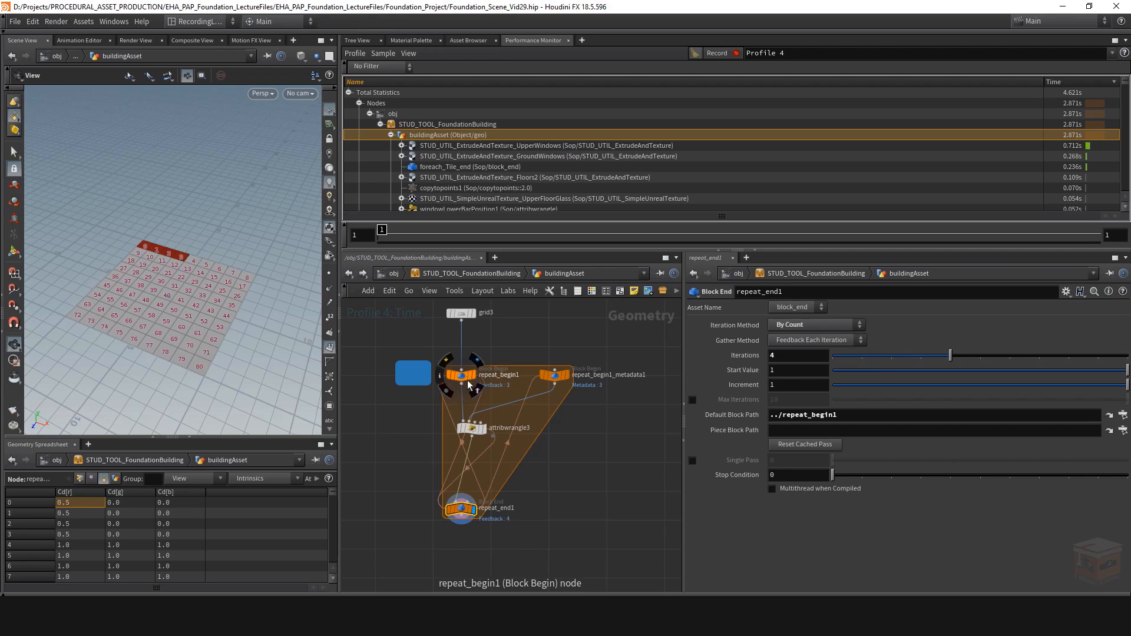
mouse_move(473, 429)
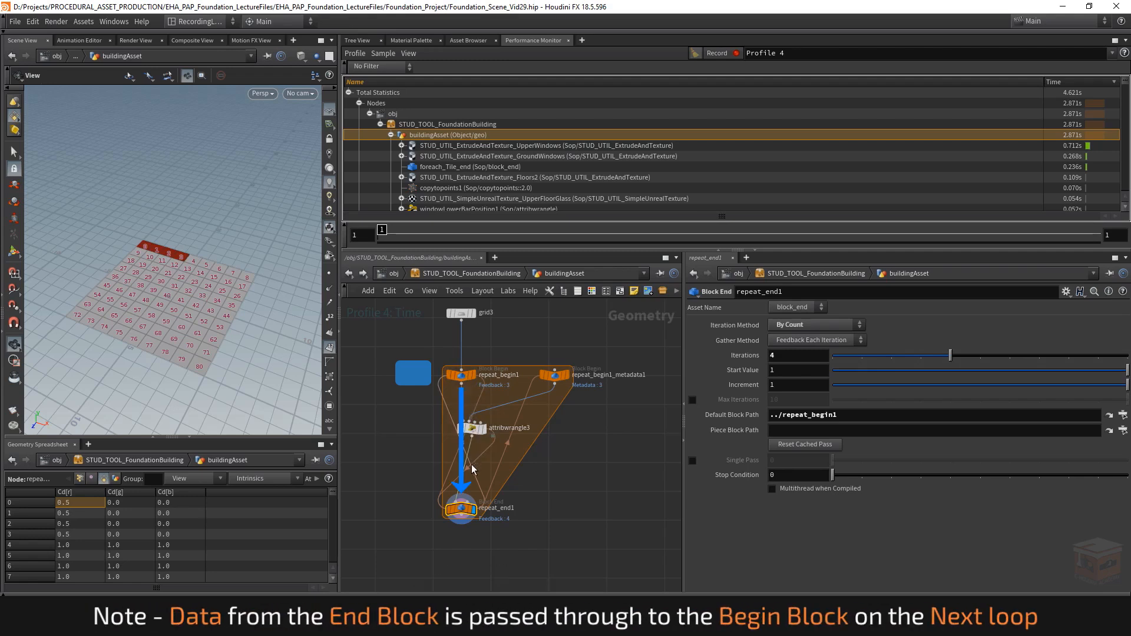
mouse_move(466, 514)
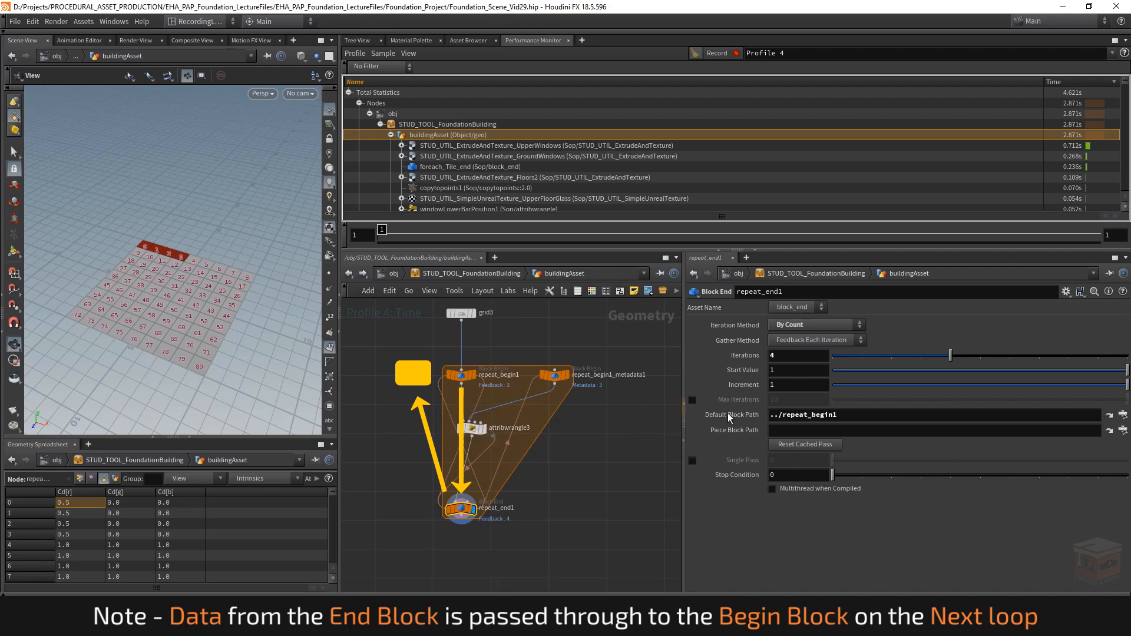
Step: Reduce the feedback loop's iterations to 1 and raise them gradually to 10 to compare the grid's colouring
left_click(861, 356)
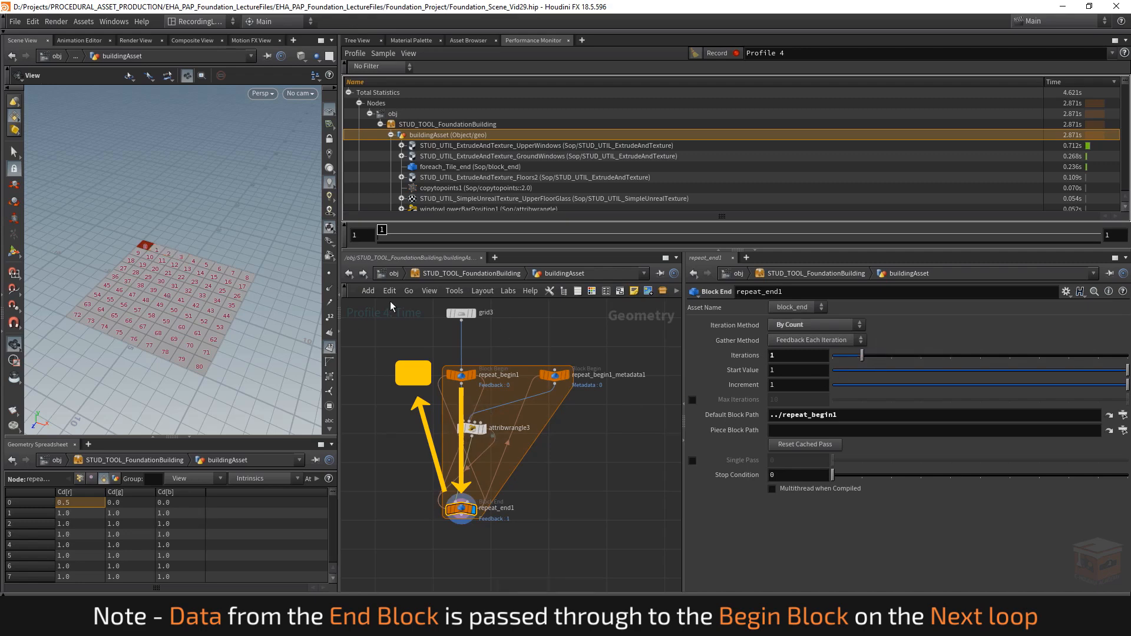
scroll(144, 247, "up", 3)
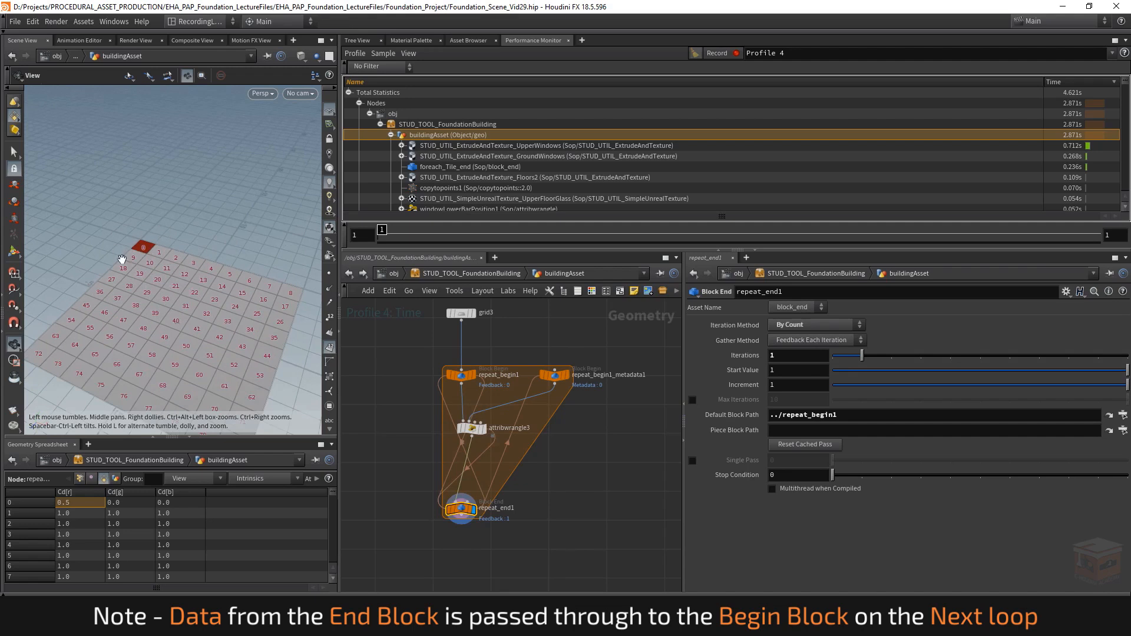
scroll(152, 253, "down", 3)
left_click(889, 356)
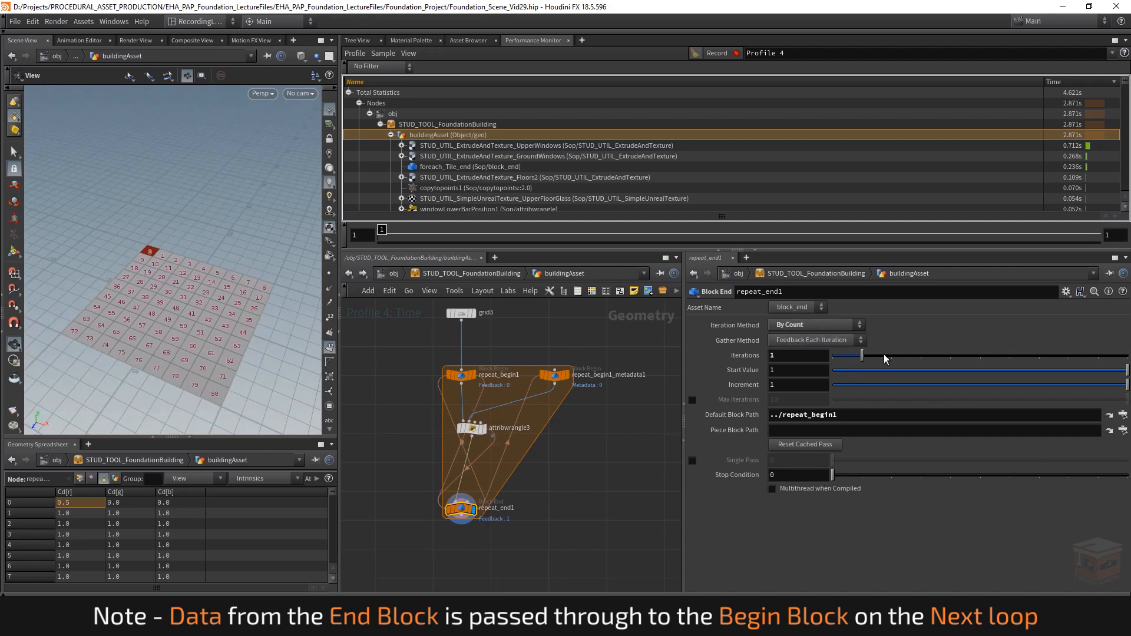
left_click(917, 360)
left_click_drag(951, 358, 1122, 357)
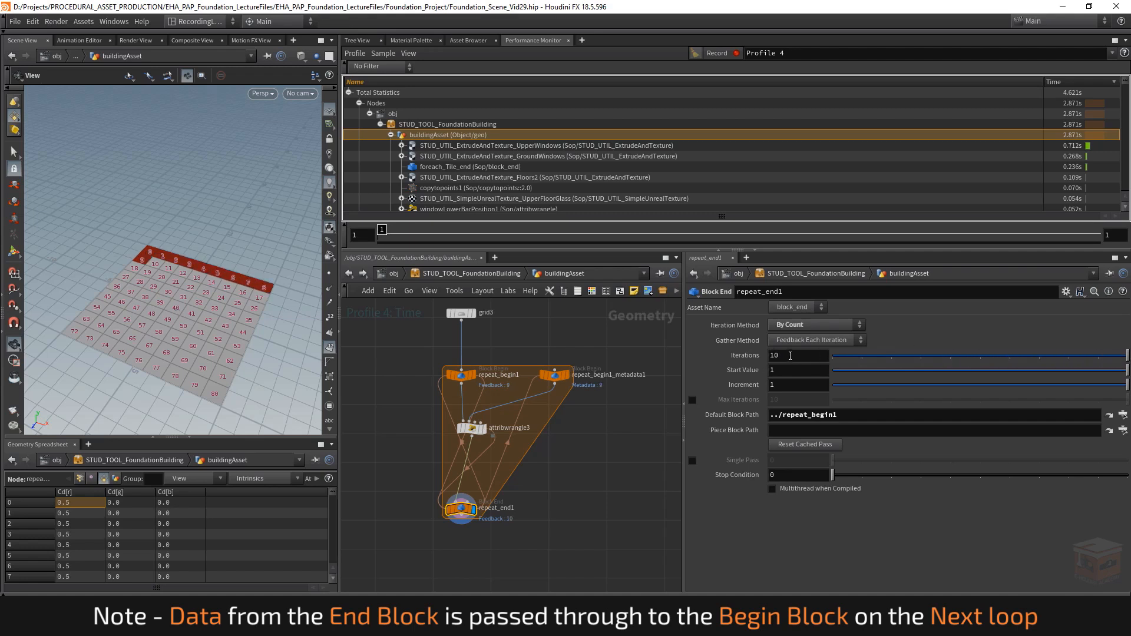
Step: Set the feedback loop's iterations to 82 and its stop condition to 1
mouse_move(792, 359)
middle_mouse_down()
mouse_move(1127, 356)
mouse_move(810, 352)
middle_mouse_up()
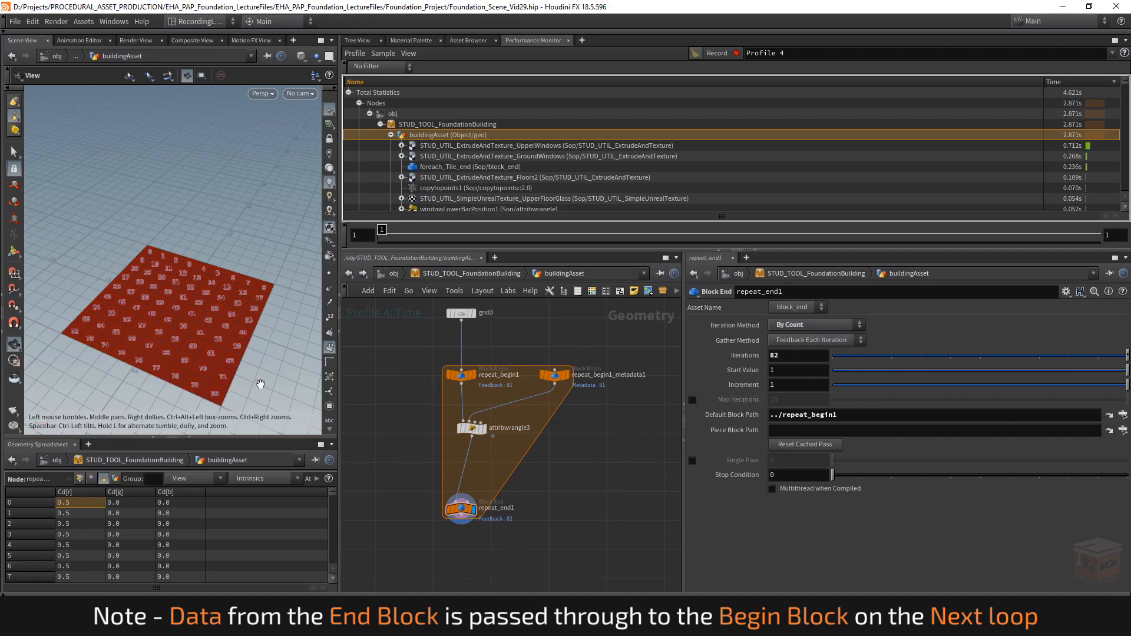
scroll(578, 470, "down", 2)
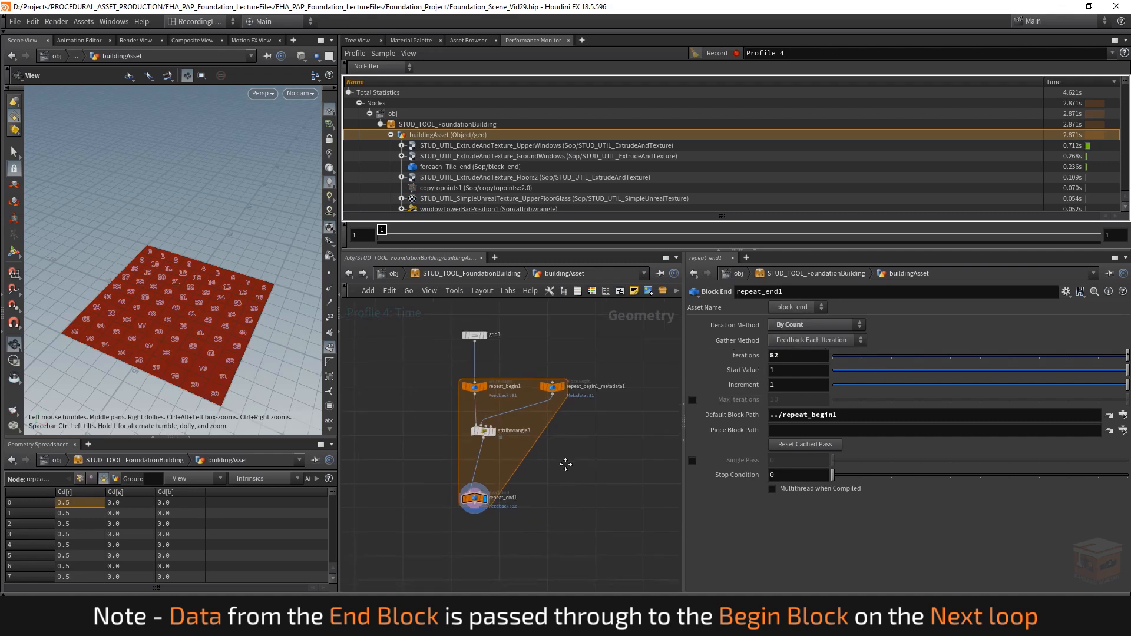
mouse_move(192, 328)
left_mouse_down()
mouse_move(214, 320)
mouse_move(205, 329)
left_mouse_up()
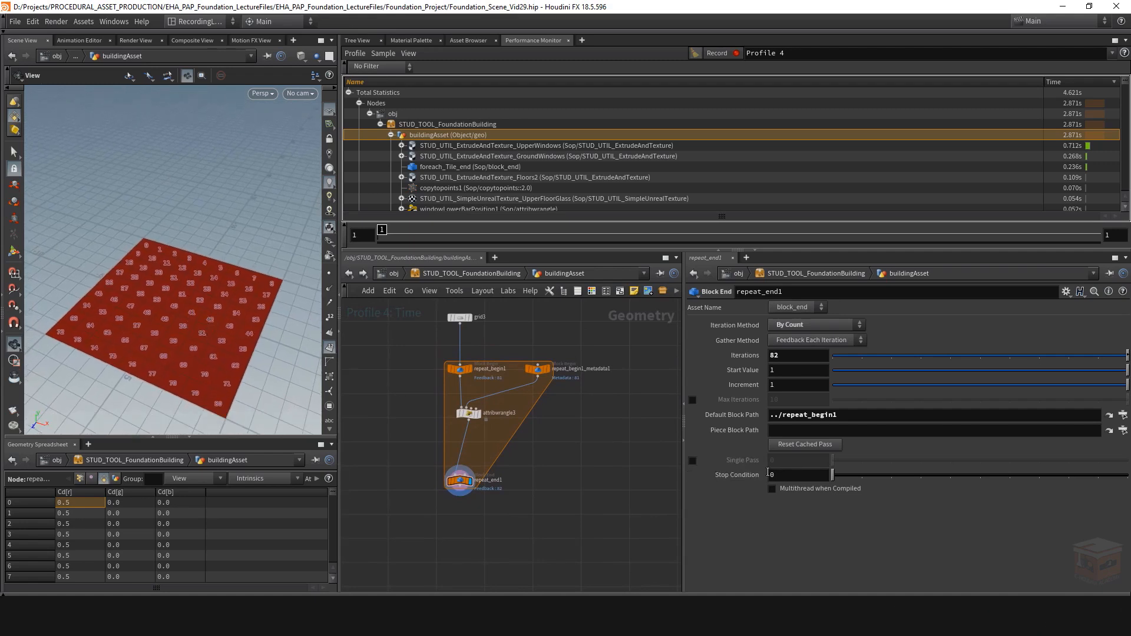
left_click(860, 476)
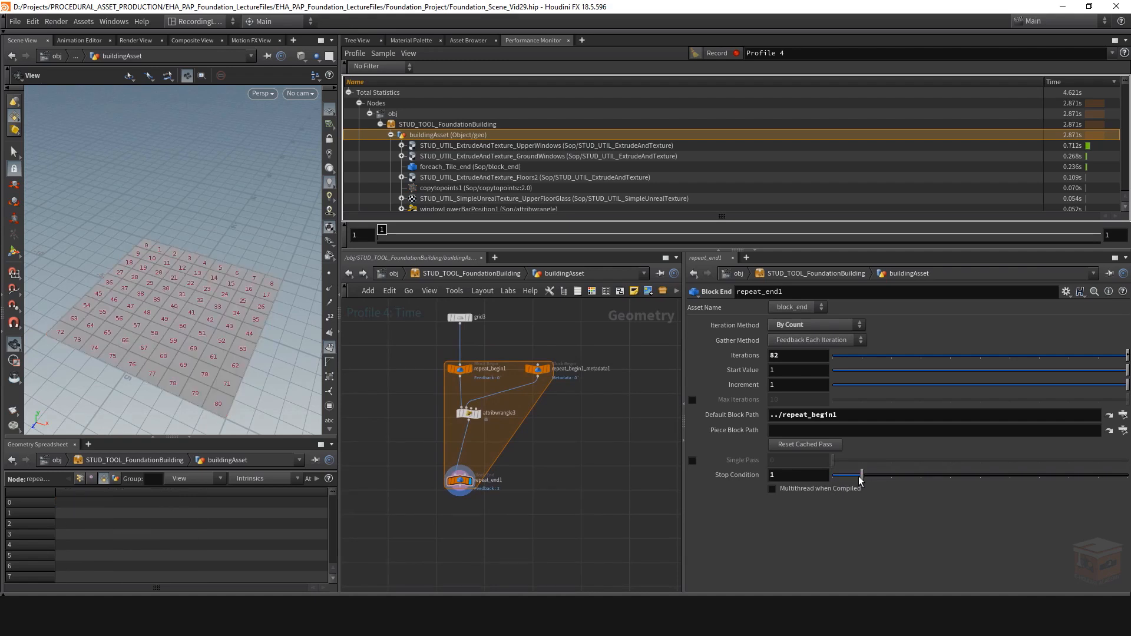
Step: Reset repeat_end1's stop condition to 0 and add a Null node fed by repeat_begin1_metadata1
left_click_drag(861, 480, 833, 480)
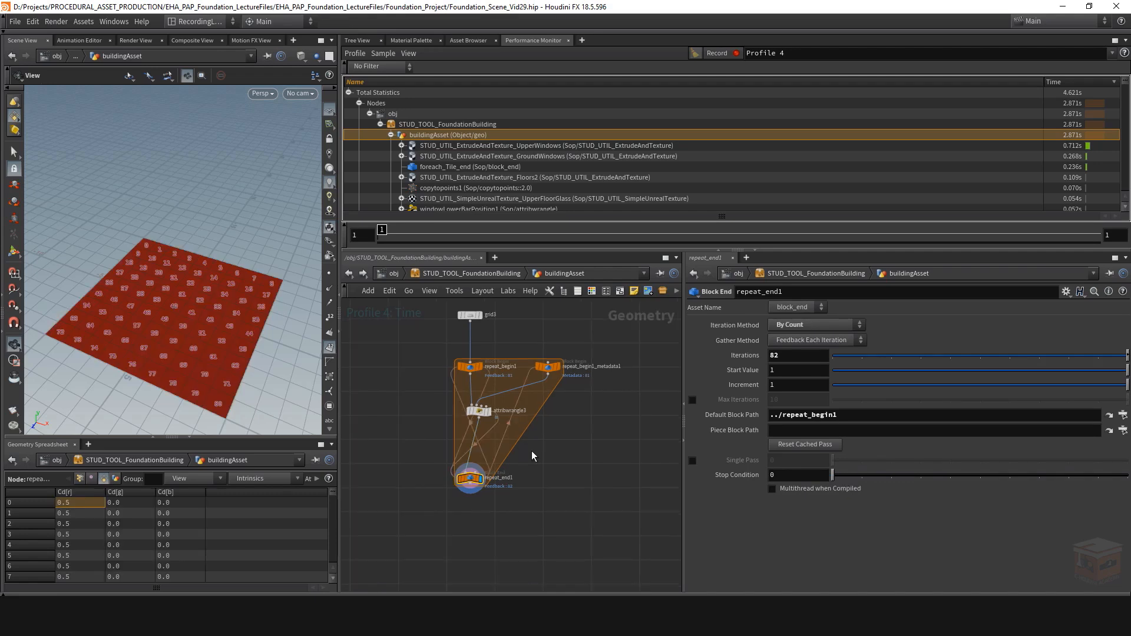
left_click(548, 367)
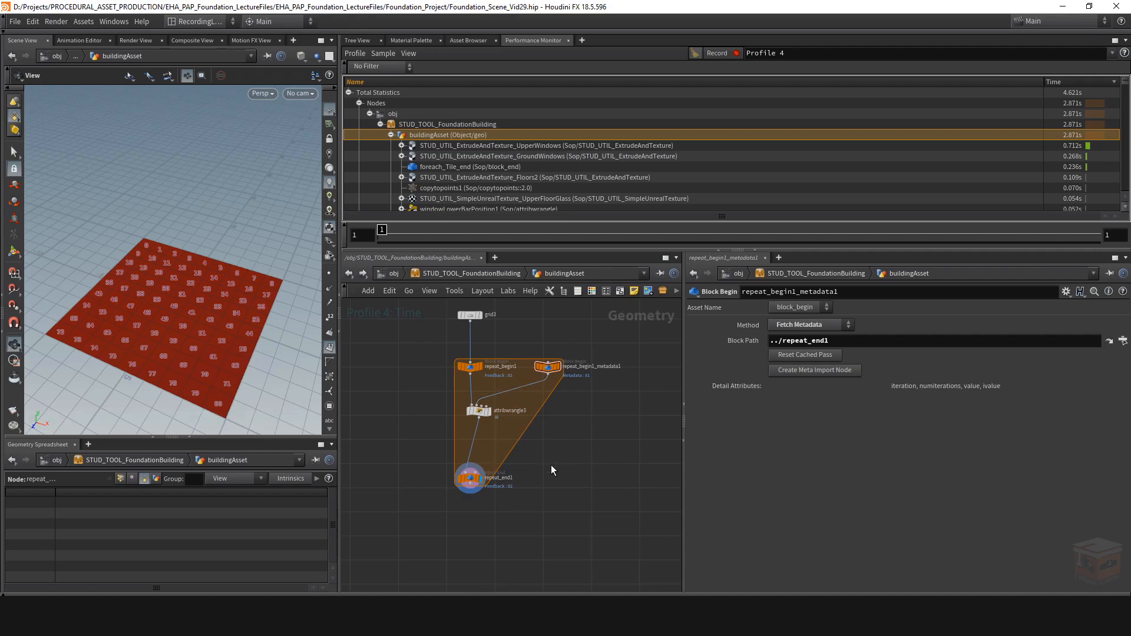
key("Tab")
type("nu")
key("Return")
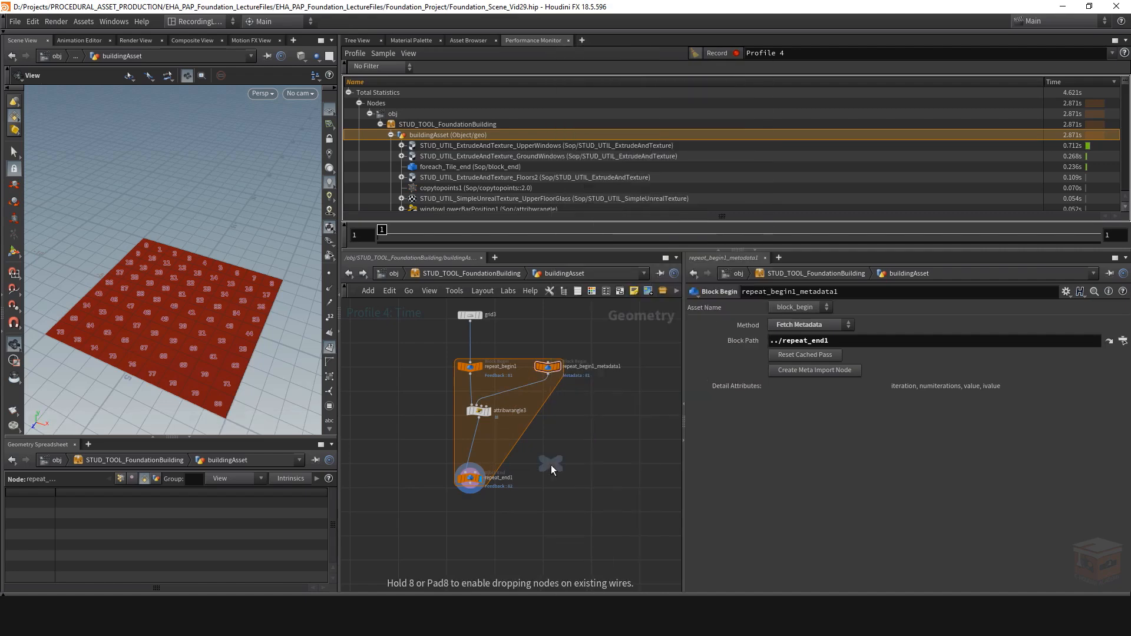
left_click(550, 416)
scroll(554, 393, "up", 2)
left_click_drag(598, 390, 537, 448)
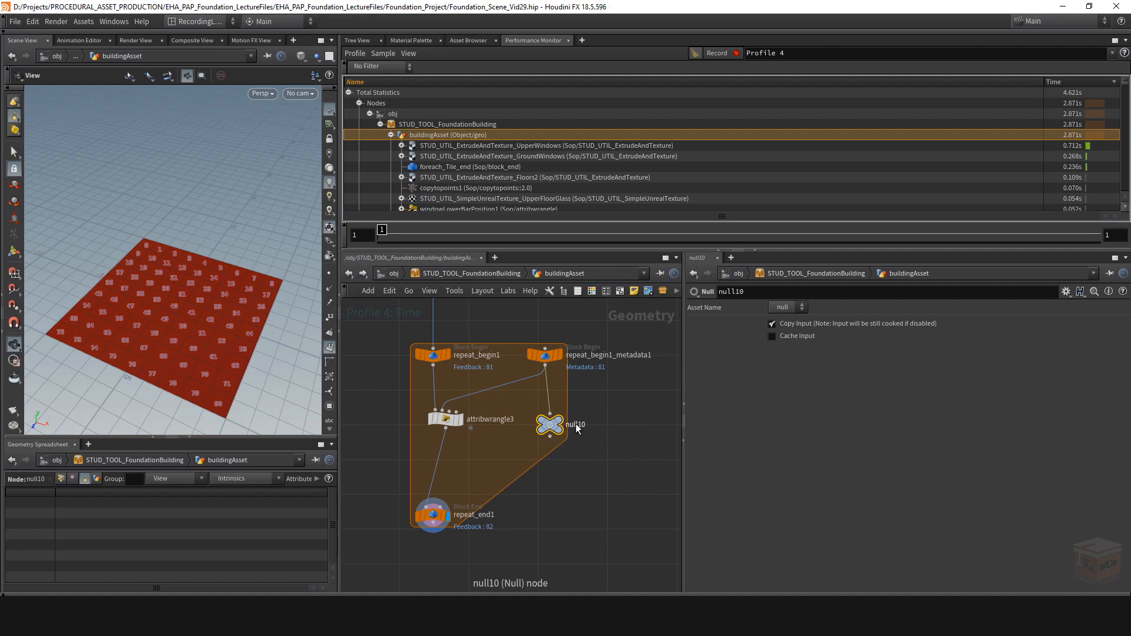
Step: Rename the new Null node as stopCondition
double_click(582, 425)
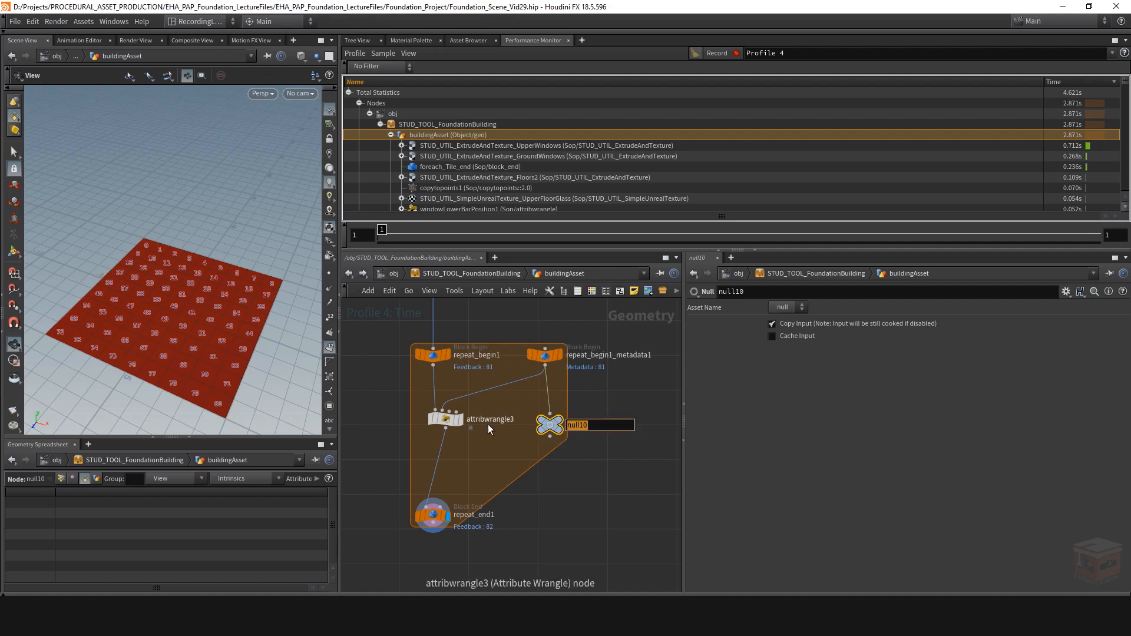
type("stopCondition")
key("Return")
Step: Add a spare input to repeat_end1 and point it to ../stopCondition
left_click(432, 515)
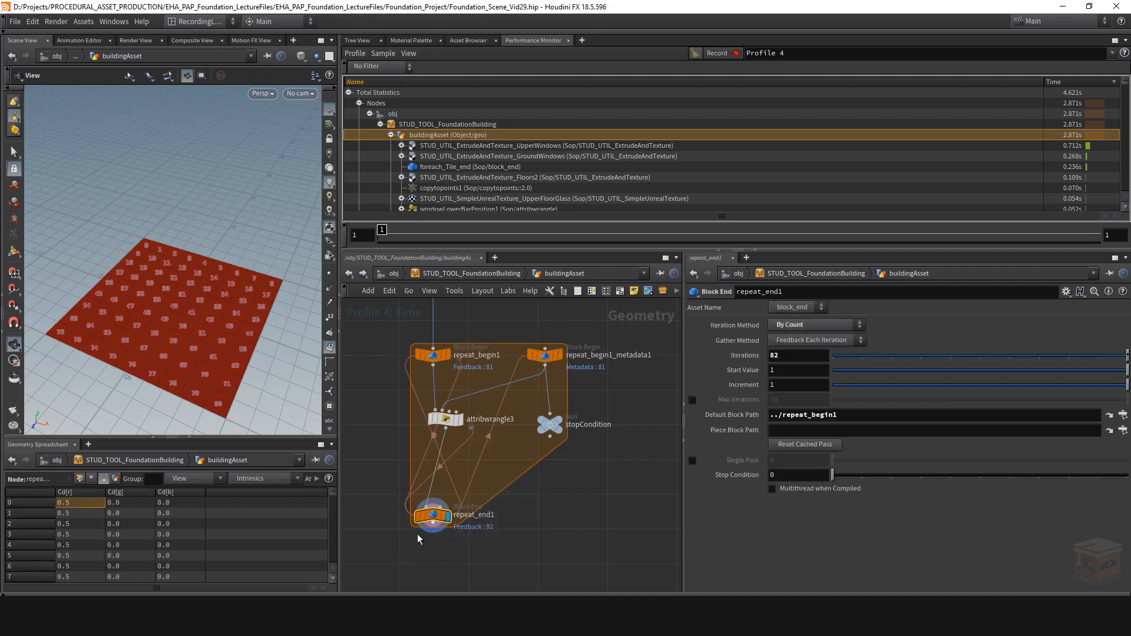
left_click_drag(431, 515, 436, 509)
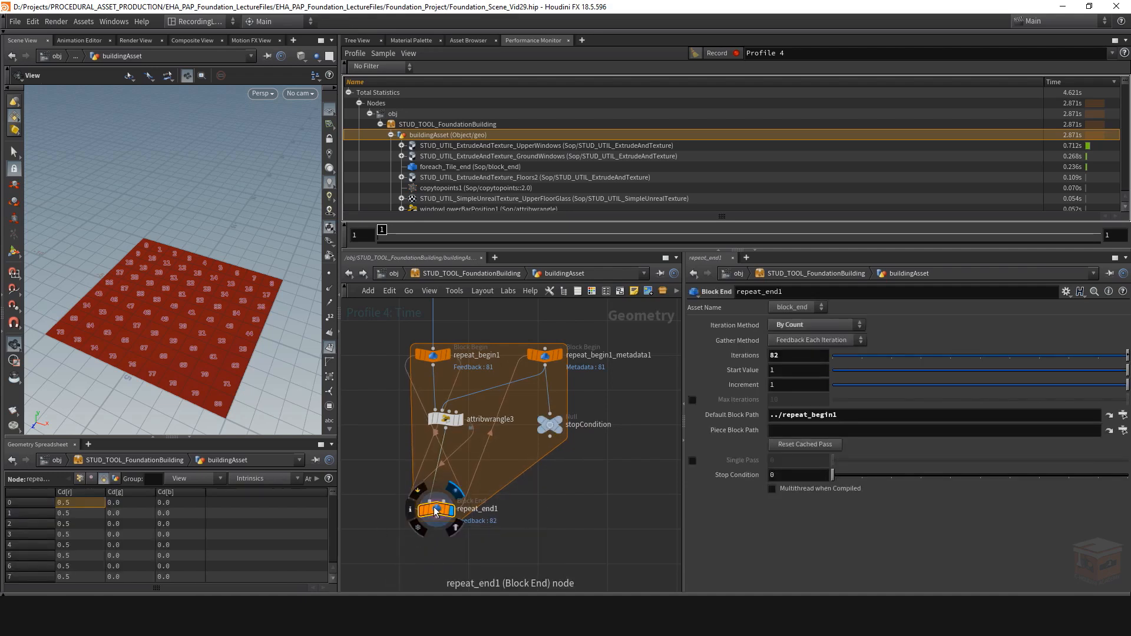
left_click(725, 476)
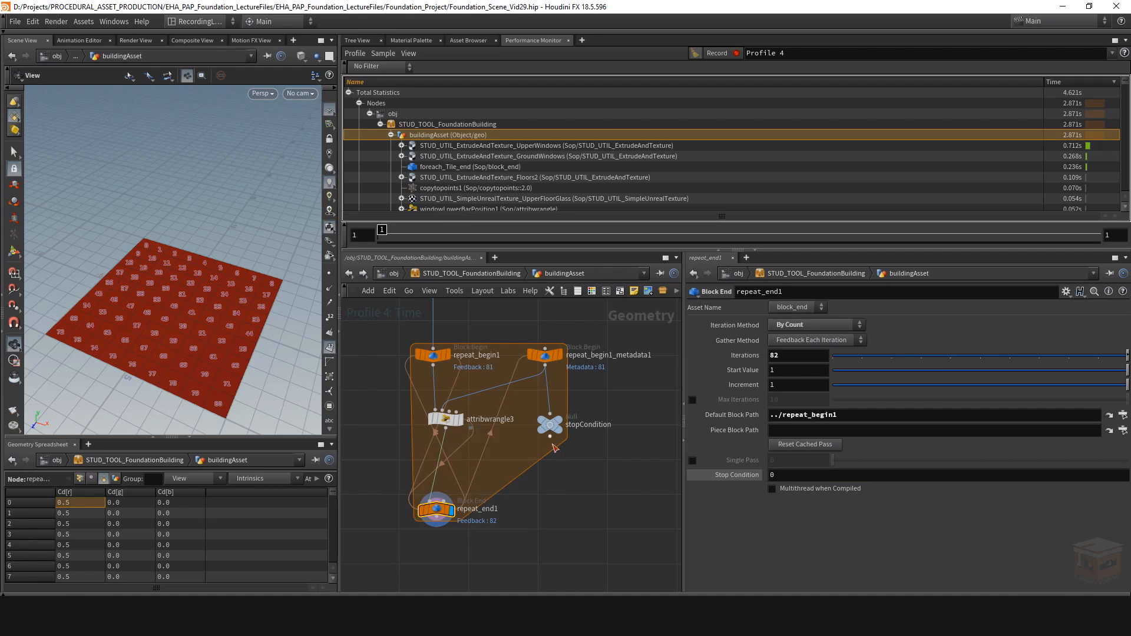
left_click(1065, 292)
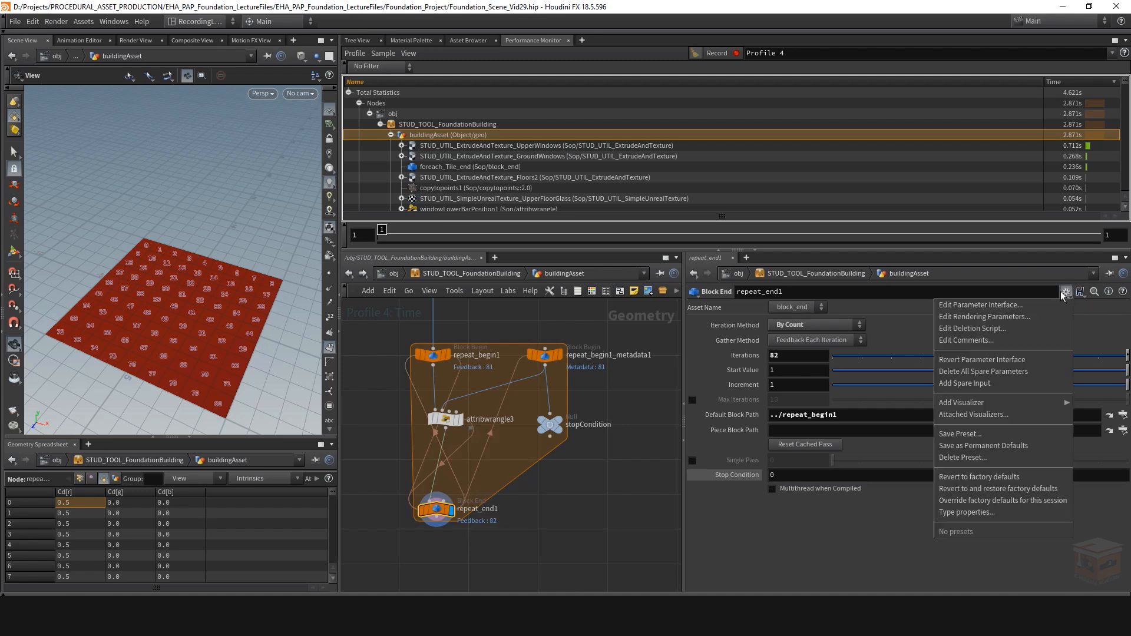
left_click(950, 385)
double_click(606, 425)
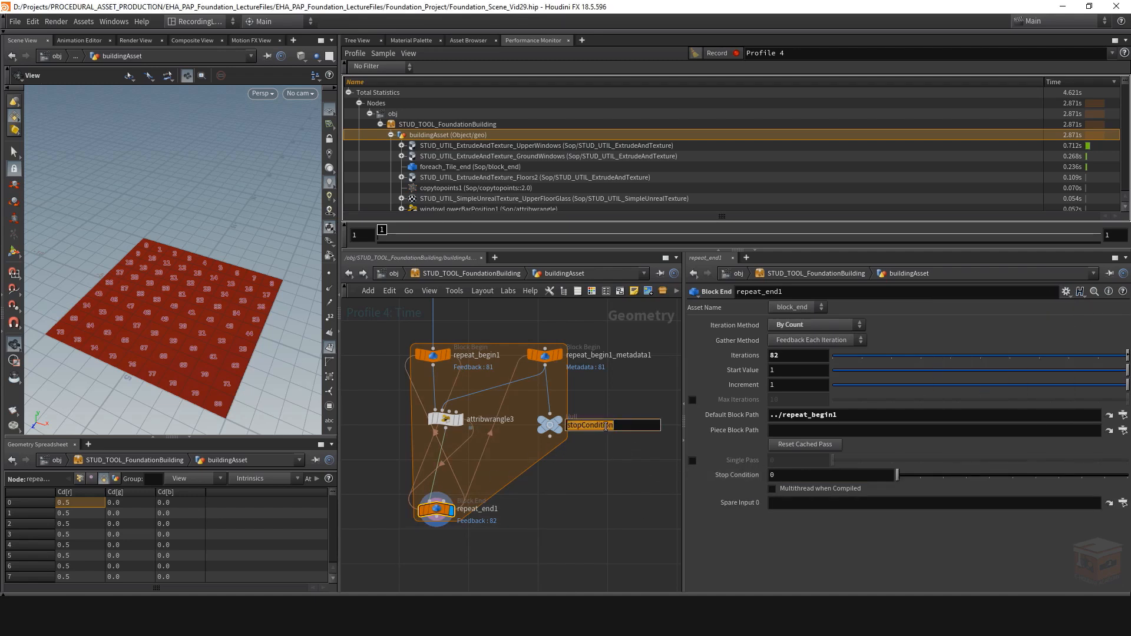
left_click(793, 506)
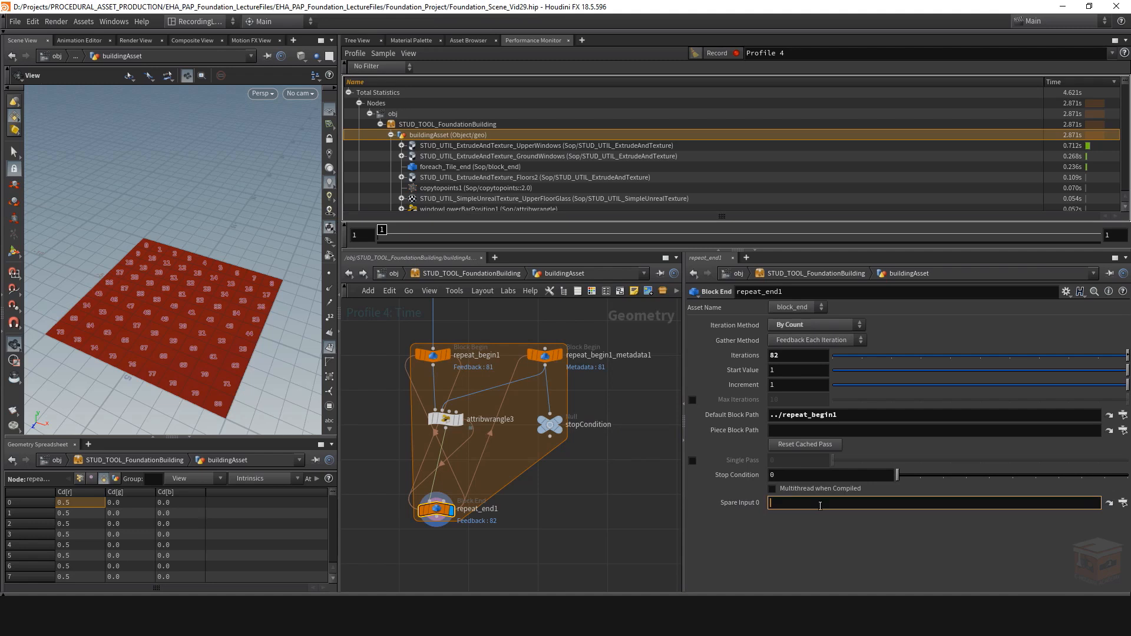
type("../stop")
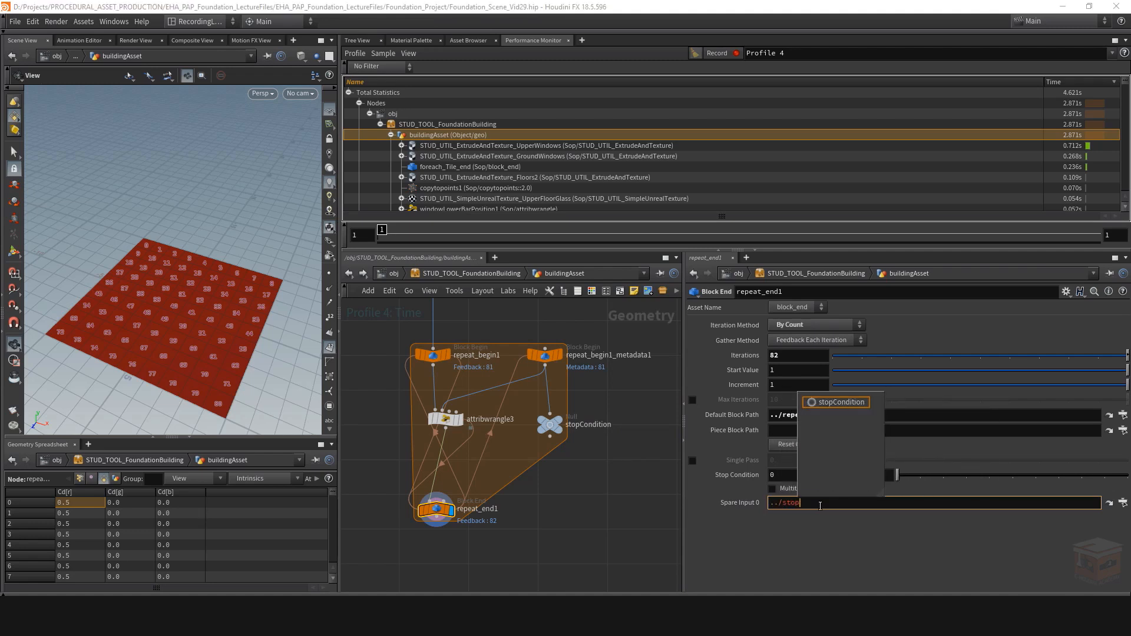
type("Condition")
key("Return")
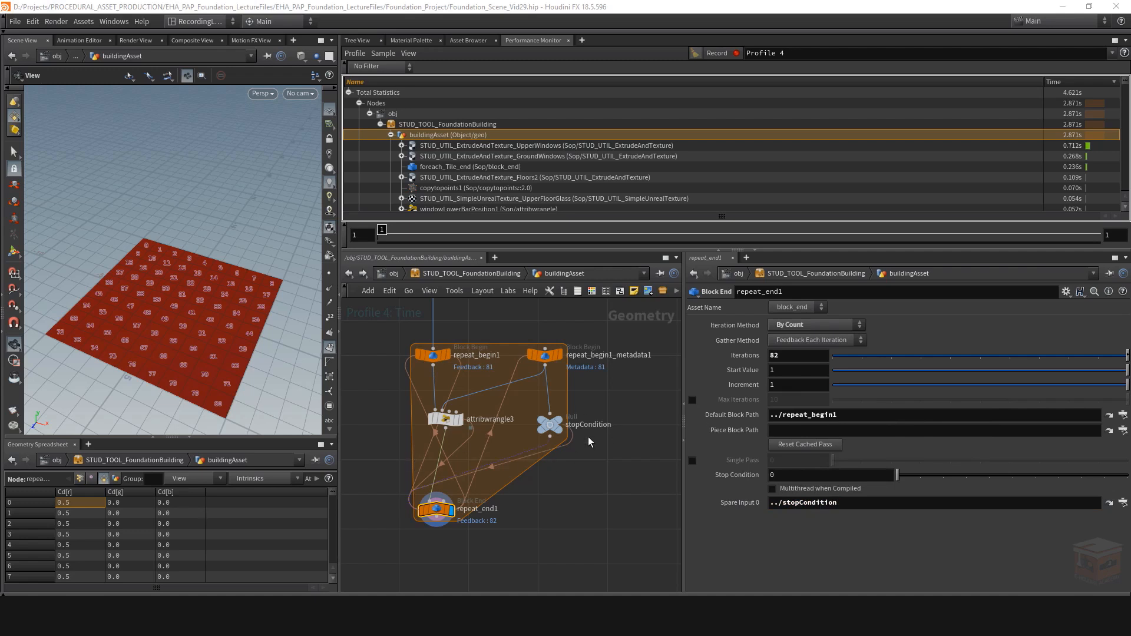
Step: Begin repeat_end1's stop condition expression with if(detail(-1,"iteration",0), reading the iteration from the spare input
left_click_drag(783, 474, 581, 493)
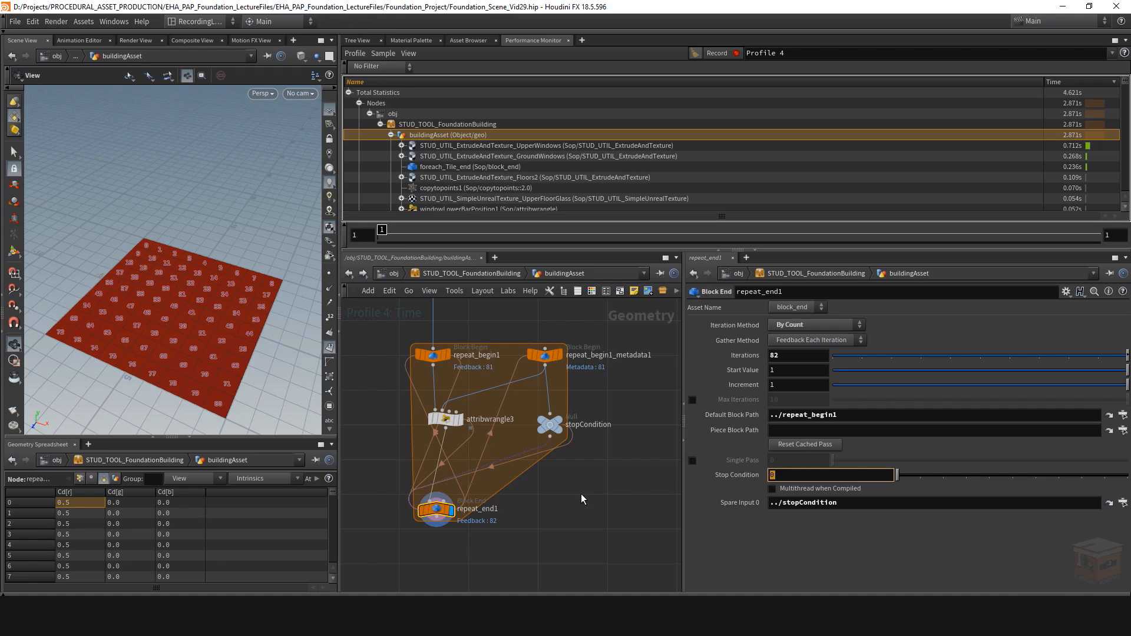
type("if(d")
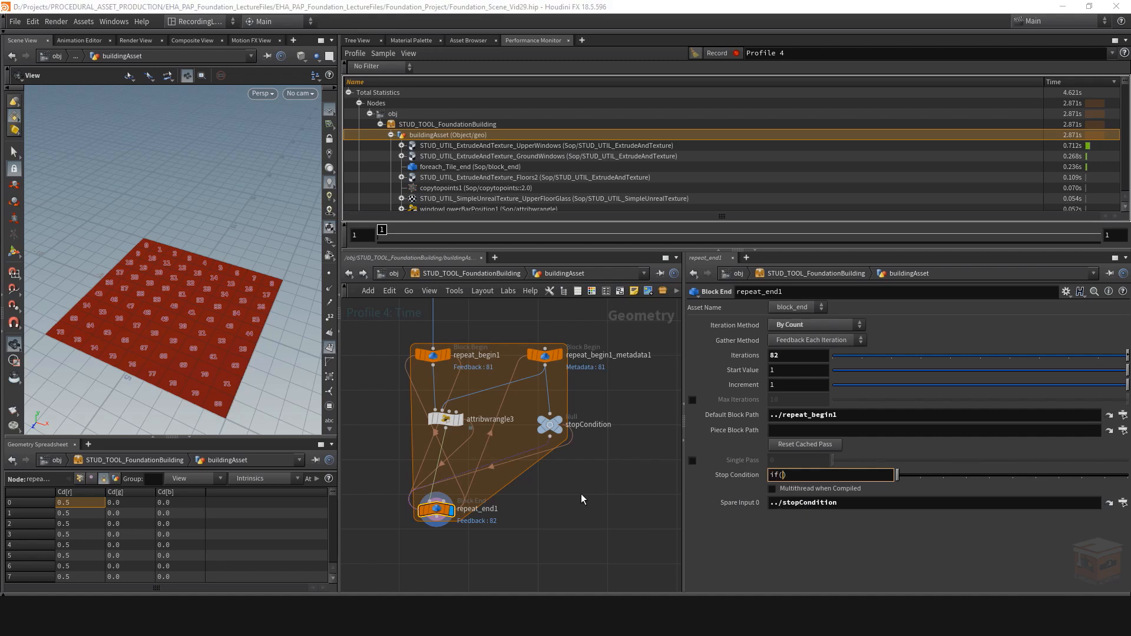
type("etail(")
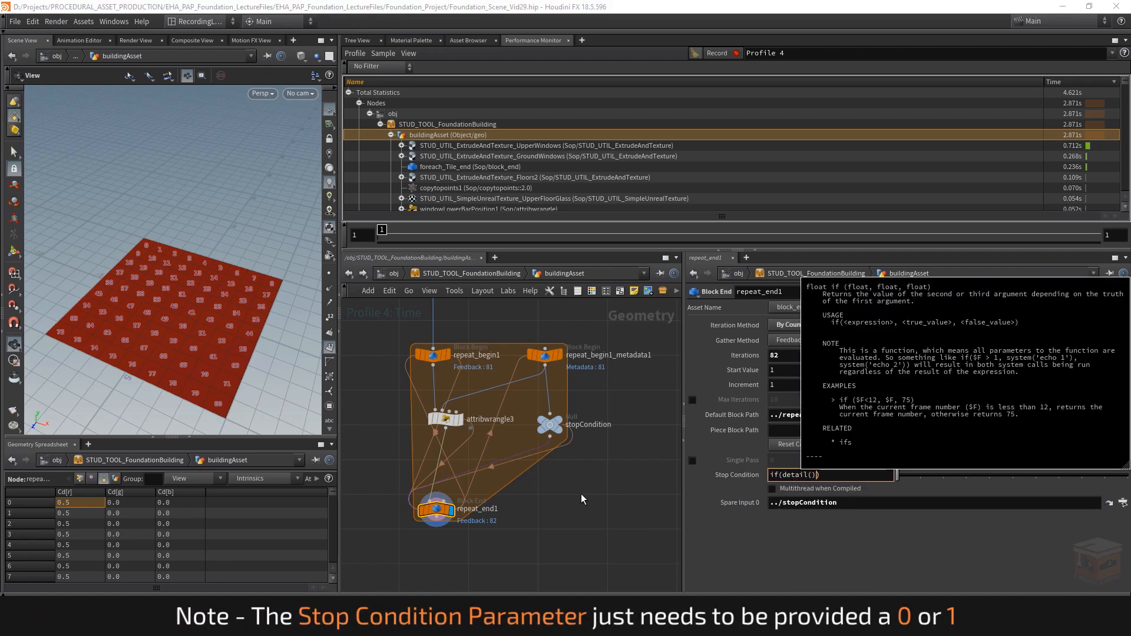
type("-1")
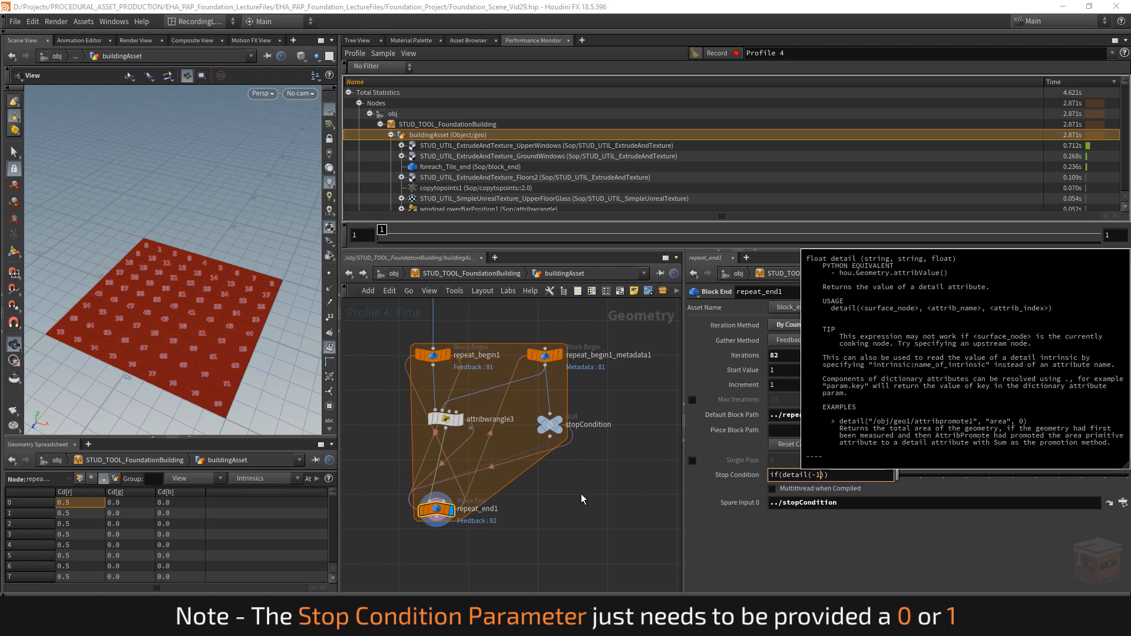
type(",\"")
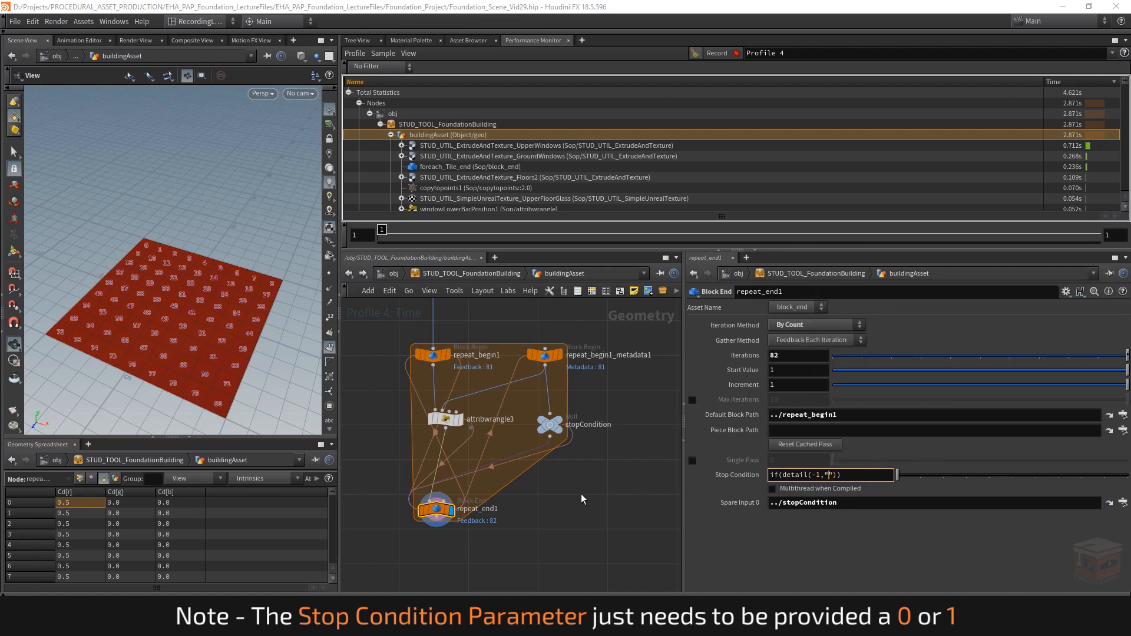
type("iteration")
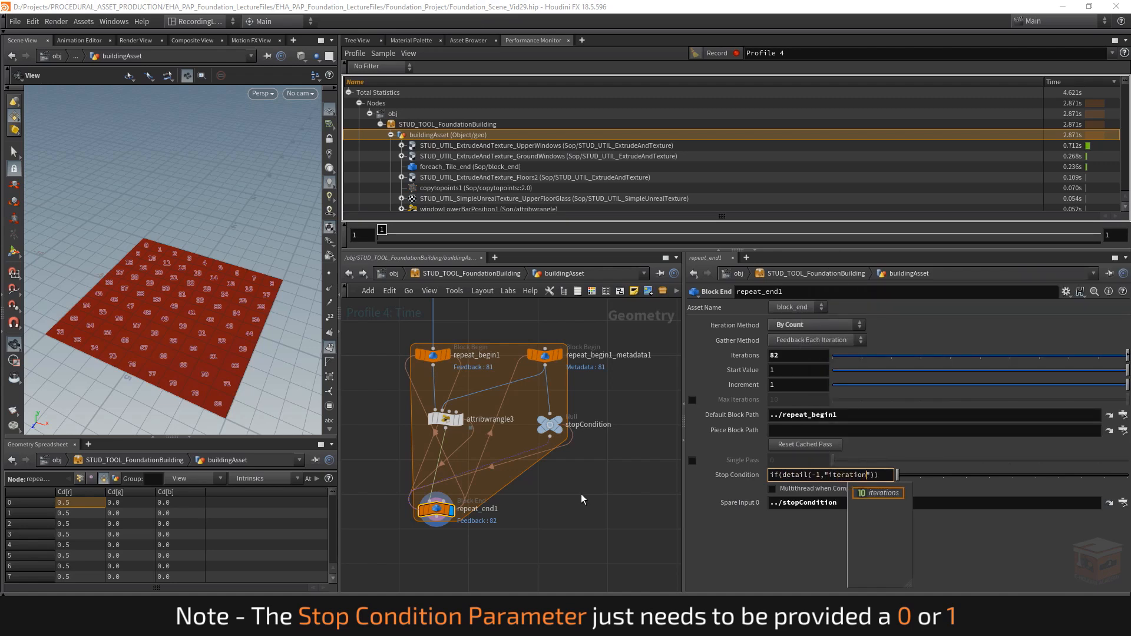
key("Right")
type(",0)")
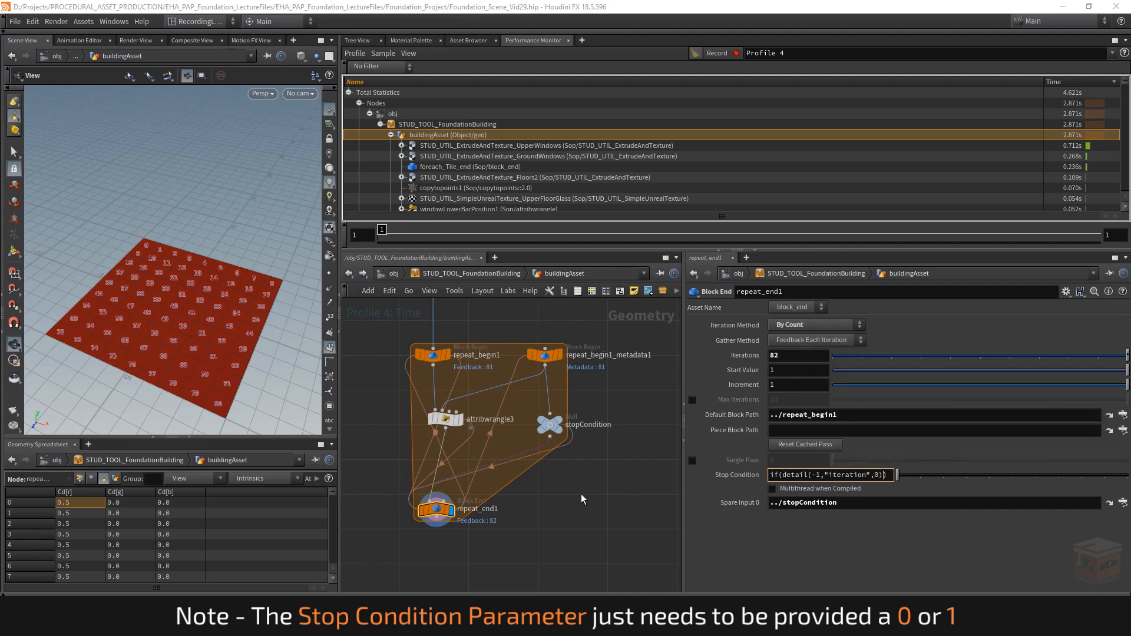
Step: Complete the stop condition expression as if(detail(-1,"iteration",0)==40,1,0) and apply it
type("== 40")
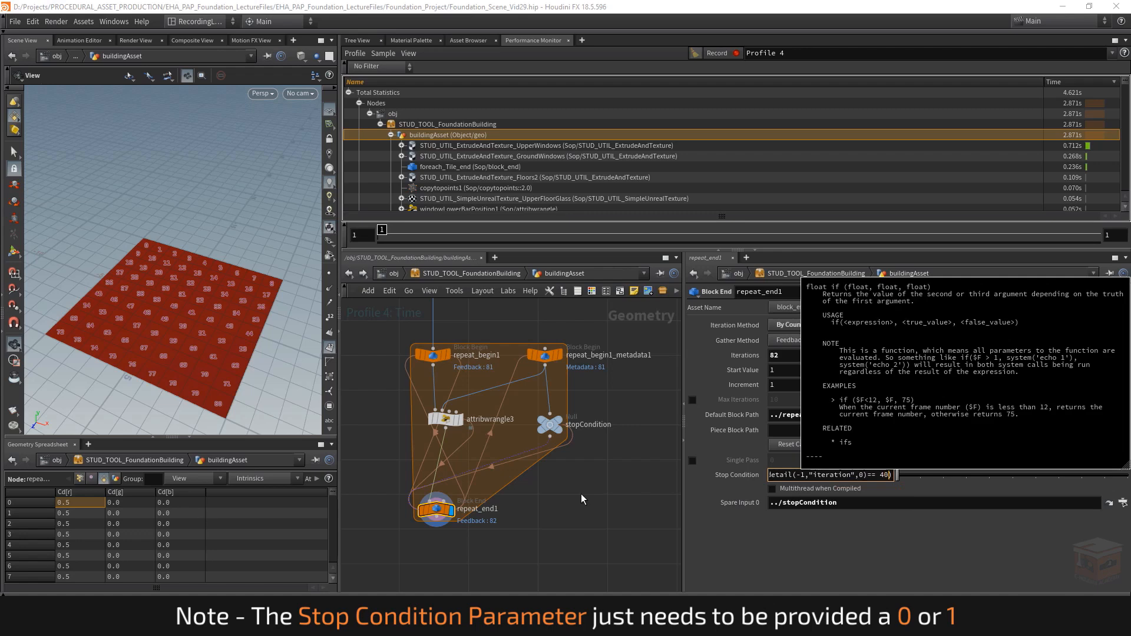
key("Left")
key("Left")
key("BackSpace")
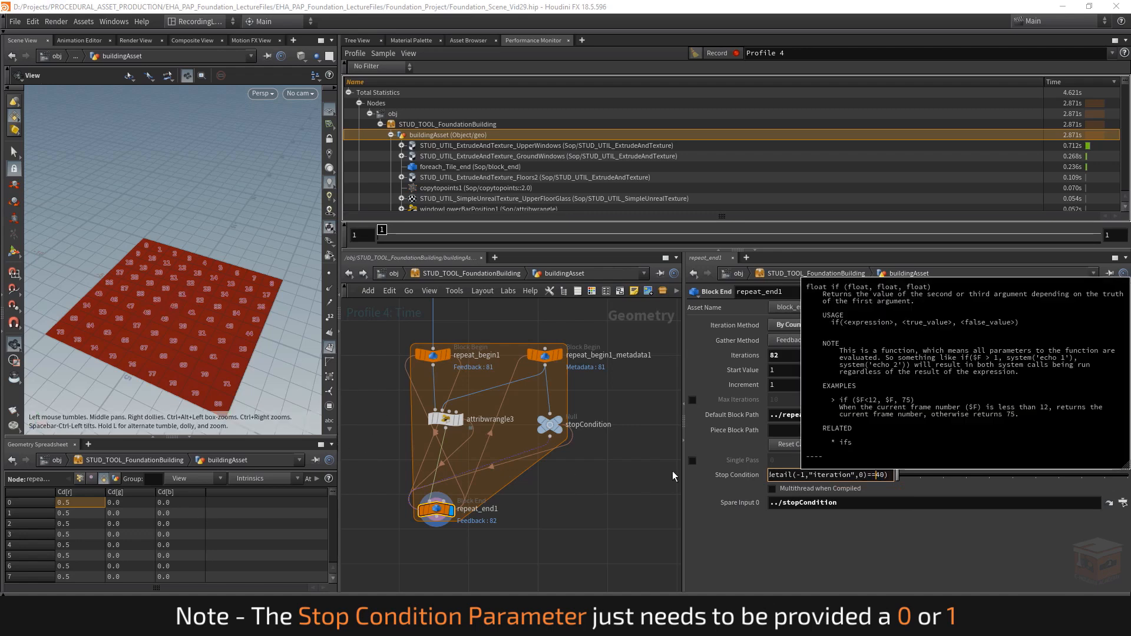
key("Right")
key("Right")
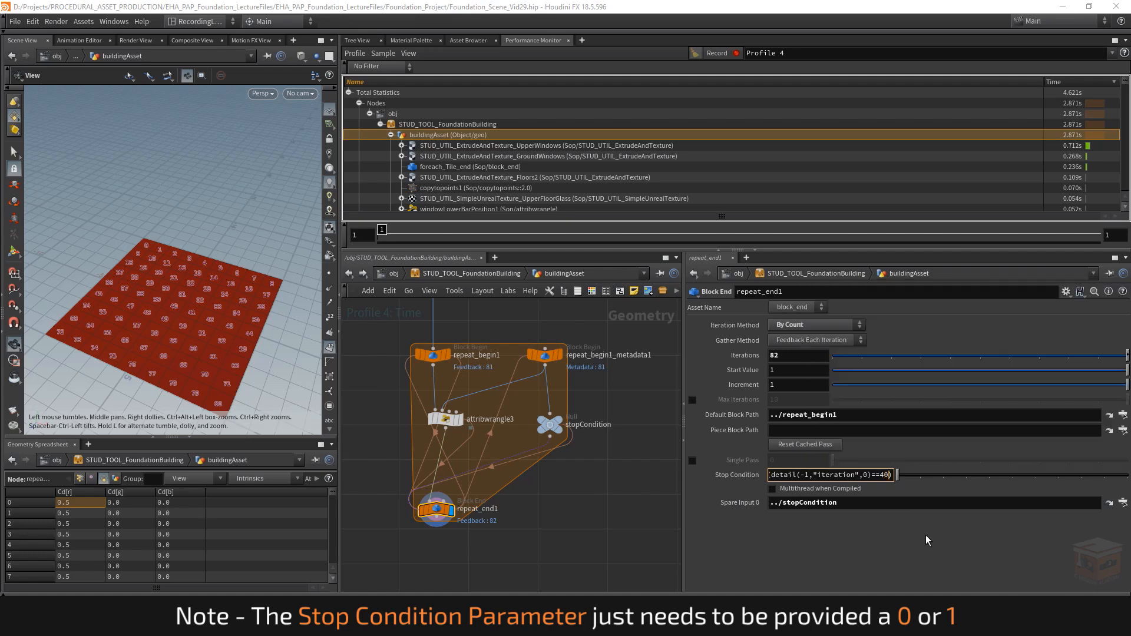
type(",1")
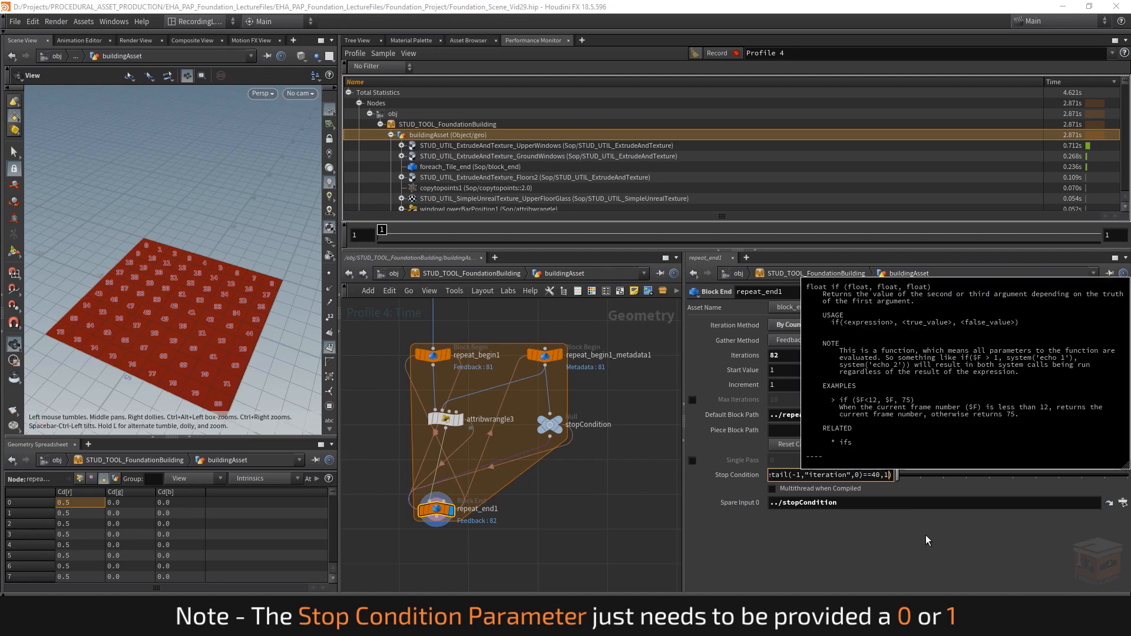
type(",0")
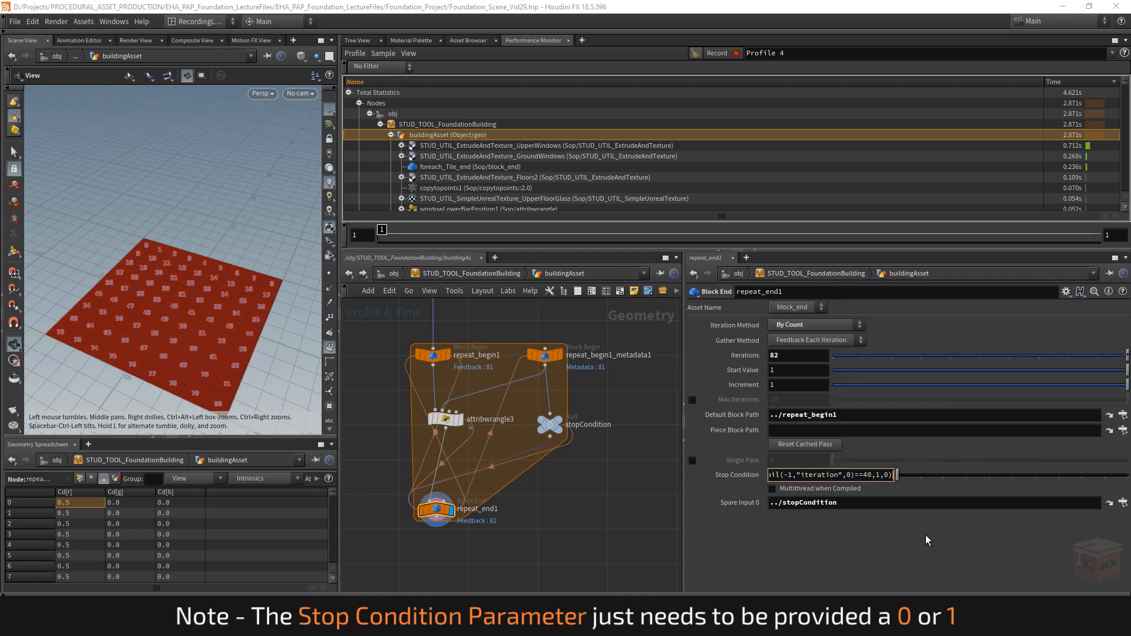
key("Return")
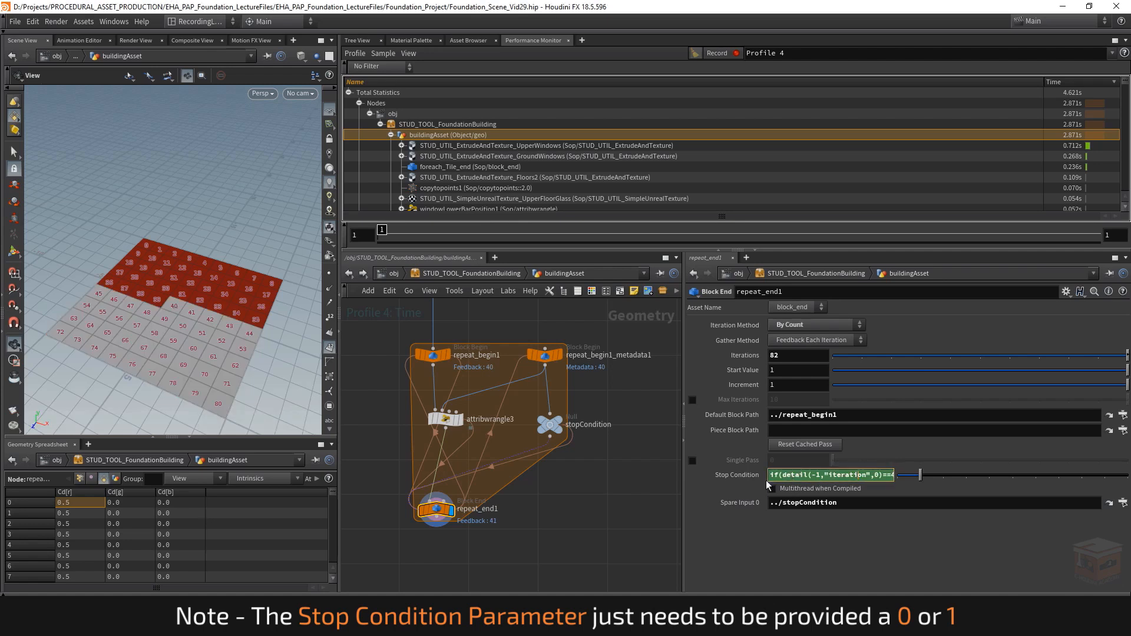
Step: Examine the stop condition expression and its evaluated value alongside the detail attributes of the stopCondition node
left_click(736, 478)
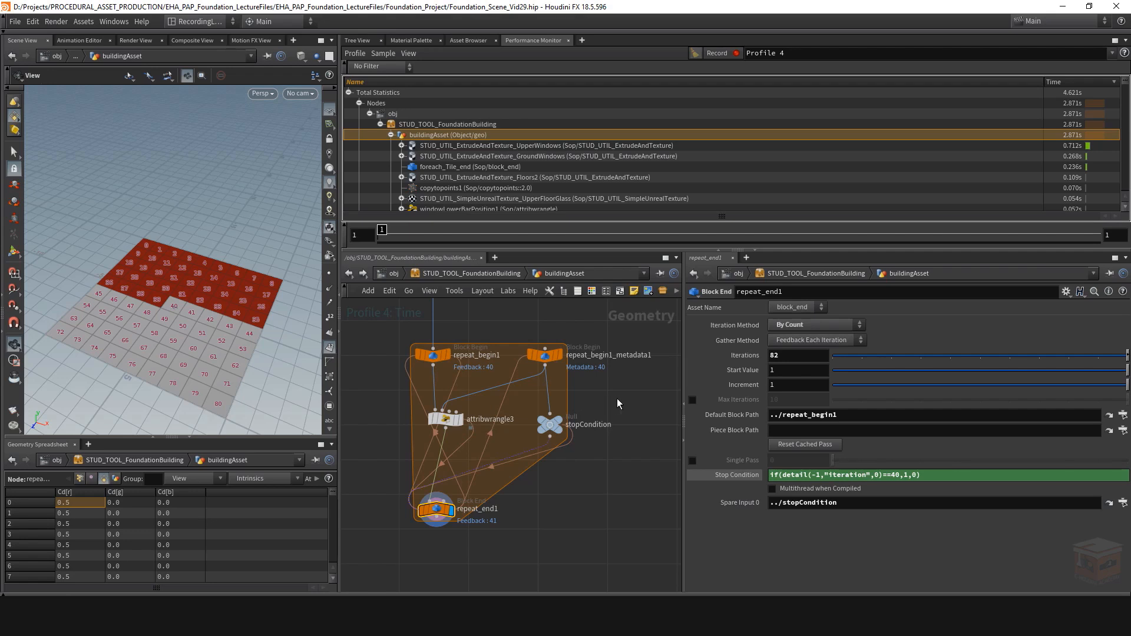
left_click(550, 424)
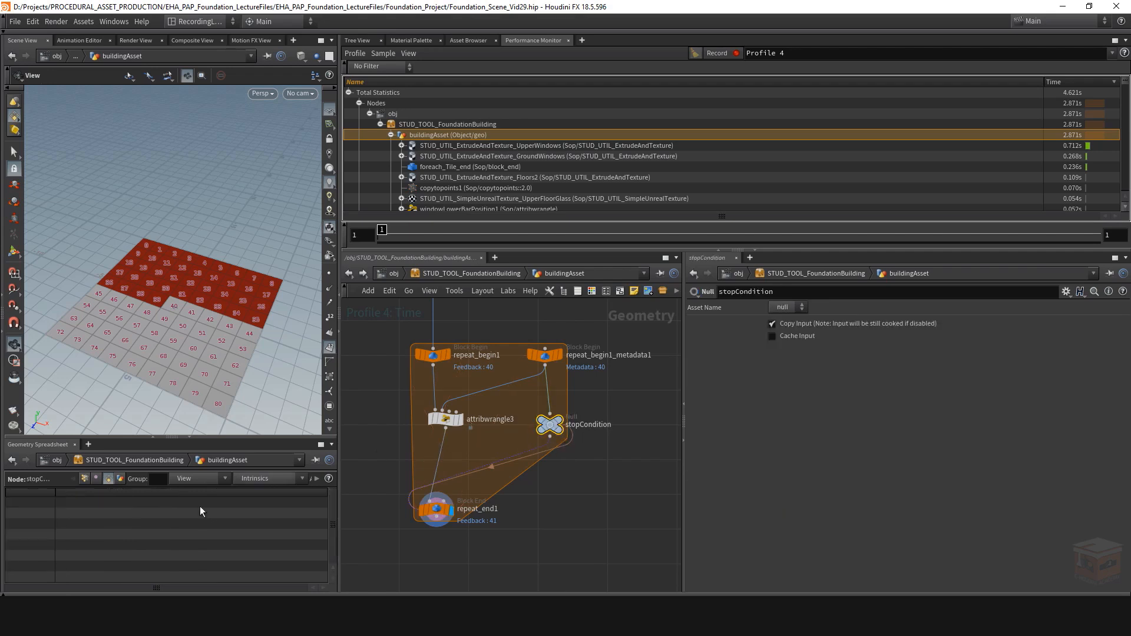
left_click(119, 478)
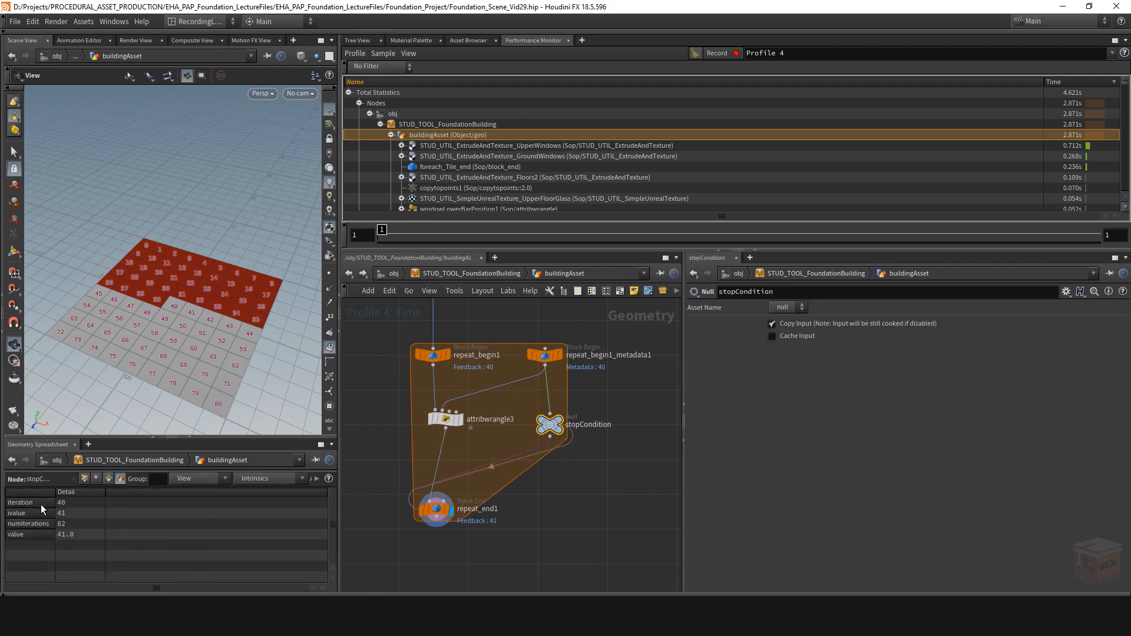
left_click(436, 509)
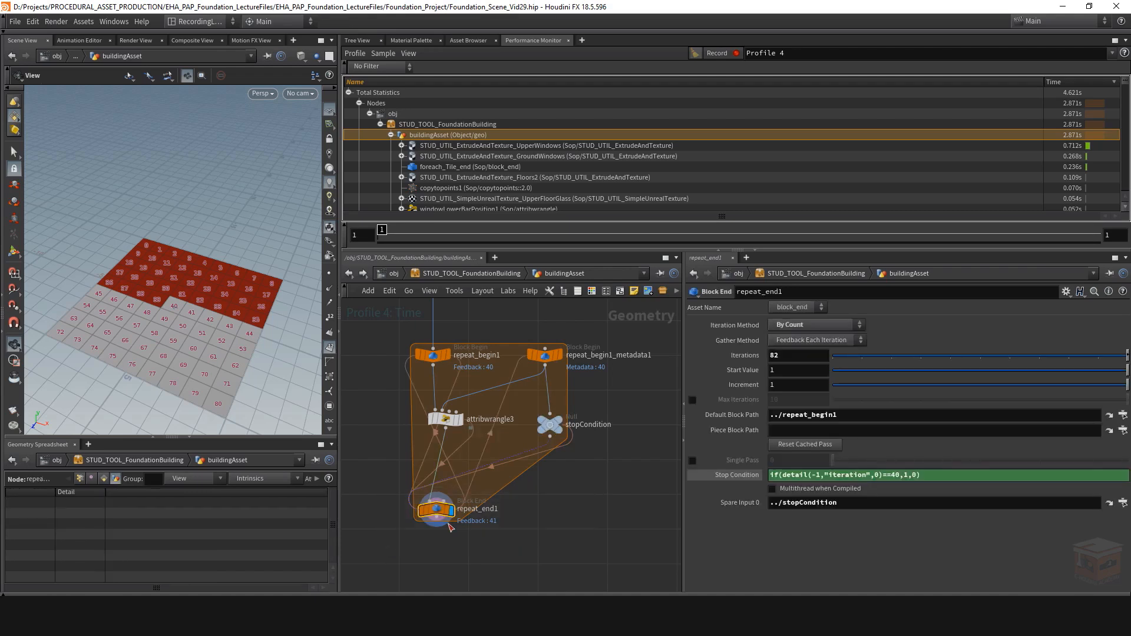
left_click(741, 476)
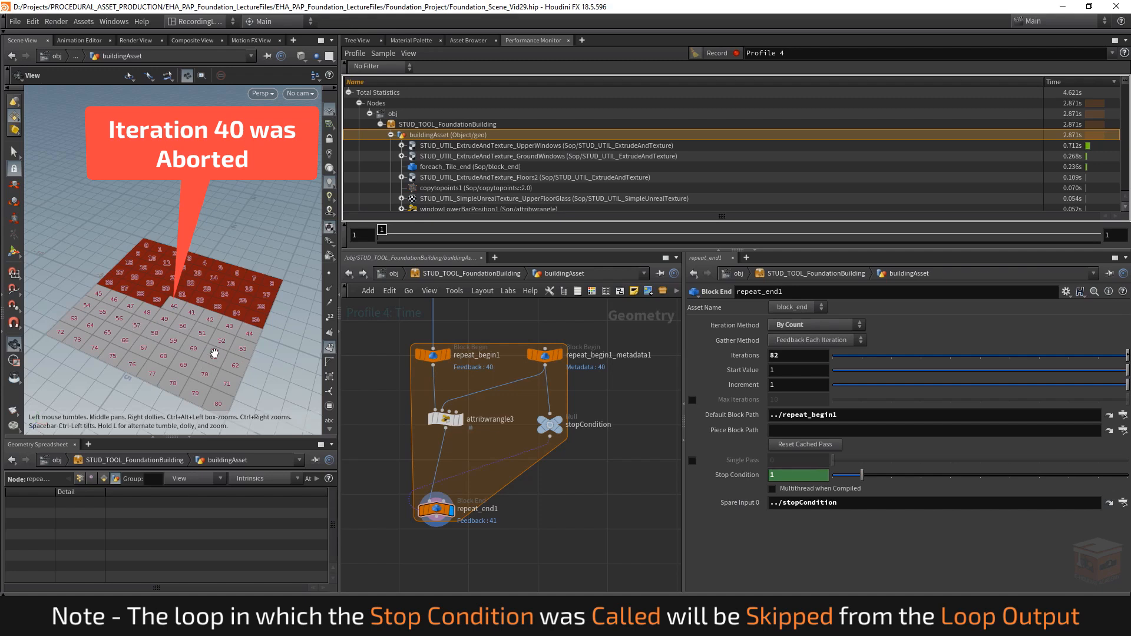
scroll(558, 514, "down", 3)
left_click(734, 475)
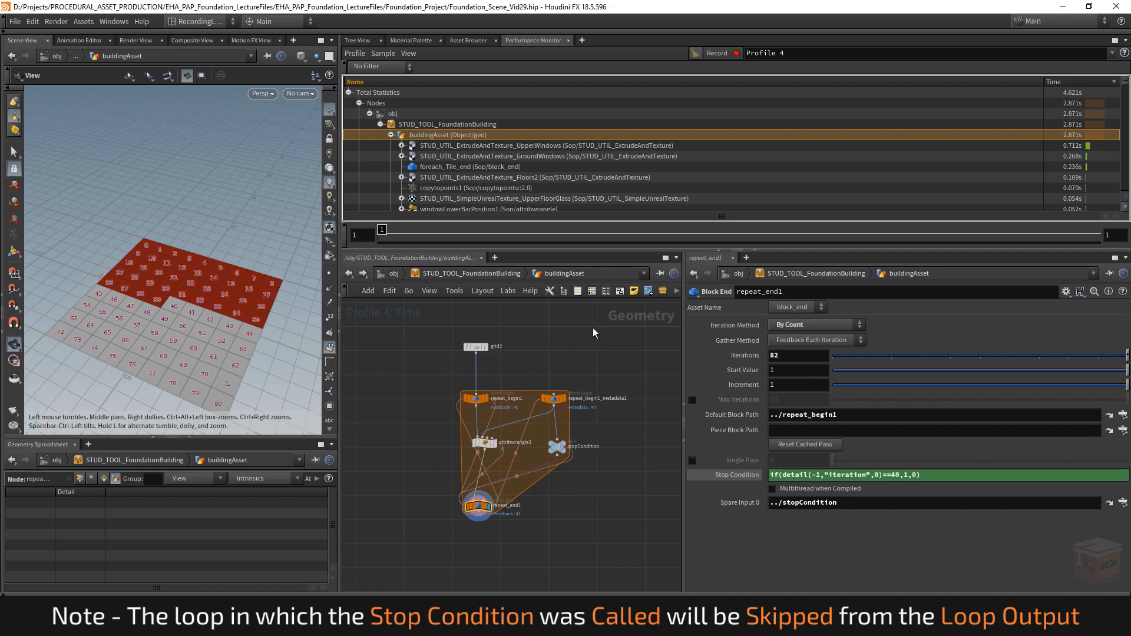
Step: Try to move the grid and all feedback loop nodes to another spot in the network
left_click_drag(593, 329, 422, 544)
scroll(533, 527, "down", 5)
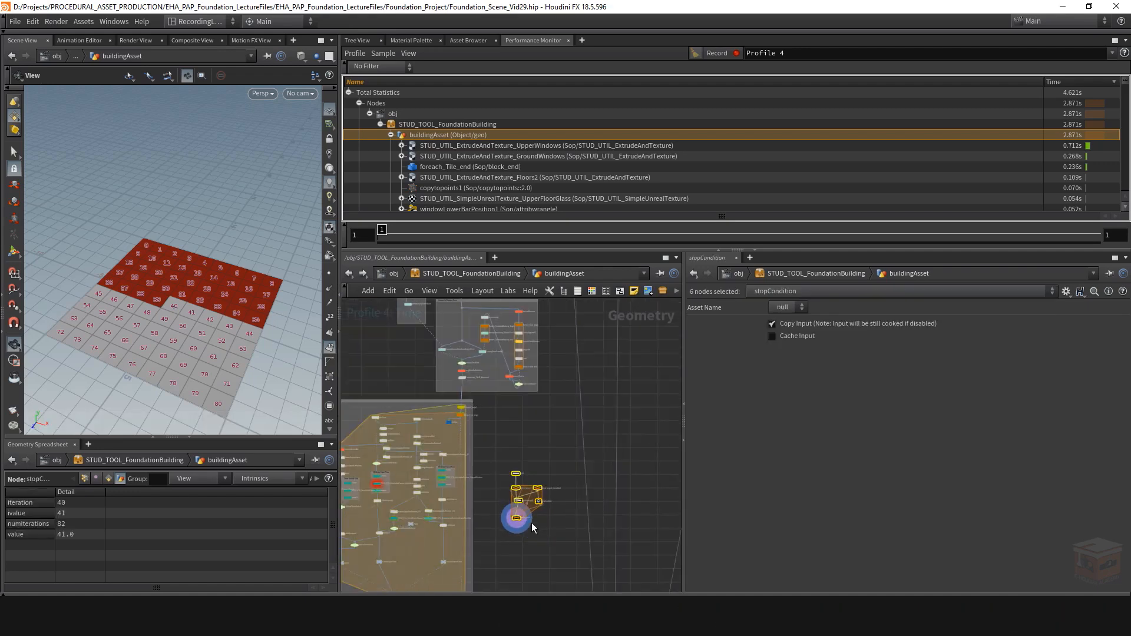
middle_click_drag(548, 525, 570, 428)
scroll(569, 429, "down", 4)
left_click_drag(557, 428, 564, 442)
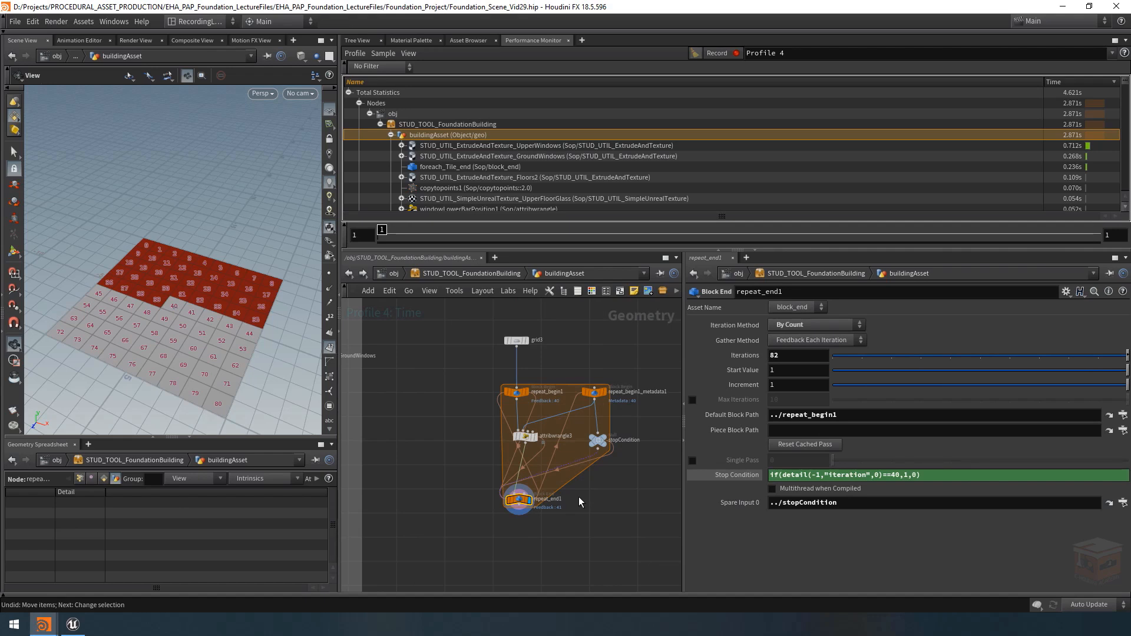
Step: Move the grid and all feedback loop nodes to the empty area beside the other example nodes below the building network
left_click_drag(623, 329, 474, 553)
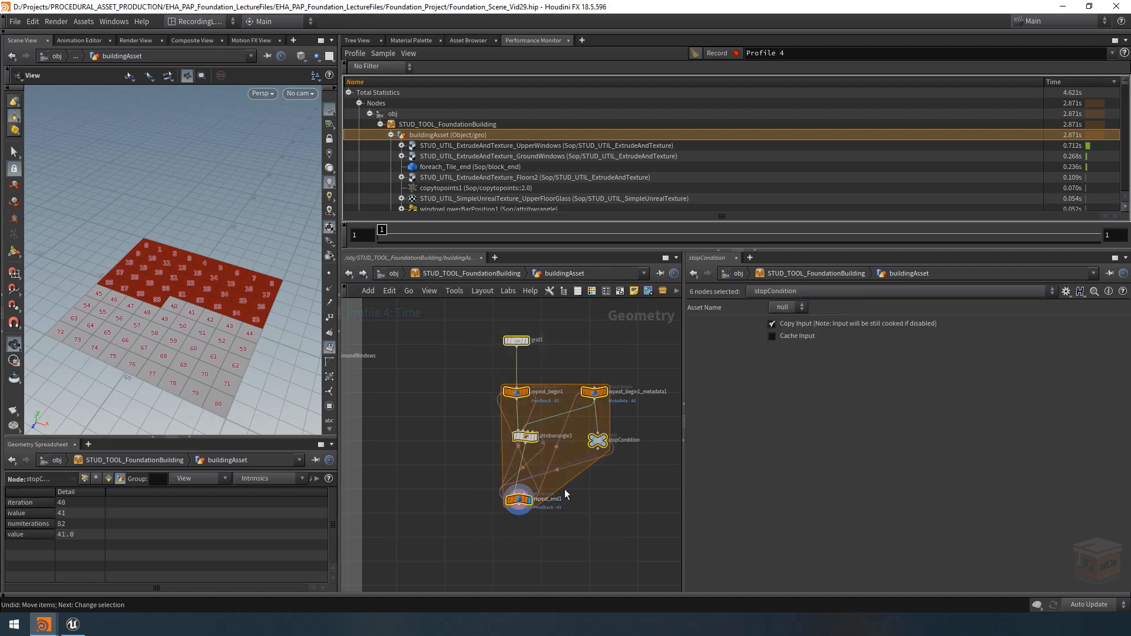
scroll(564, 494, "down", 5)
scroll(561, 494, "up", 6)
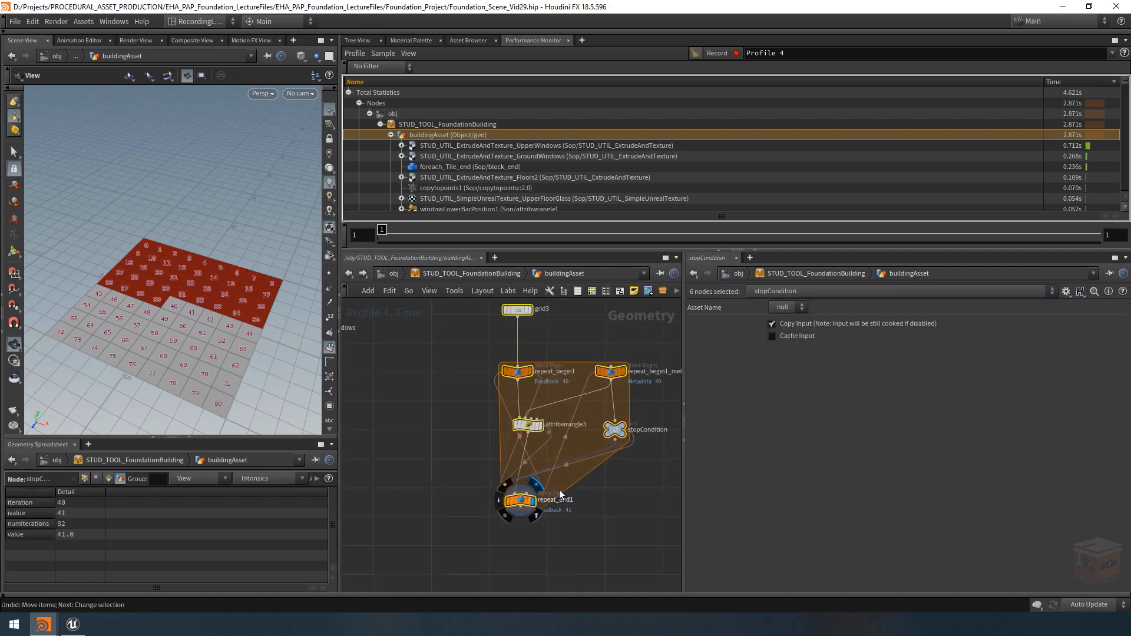
scroll(597, 480, "down", 3)
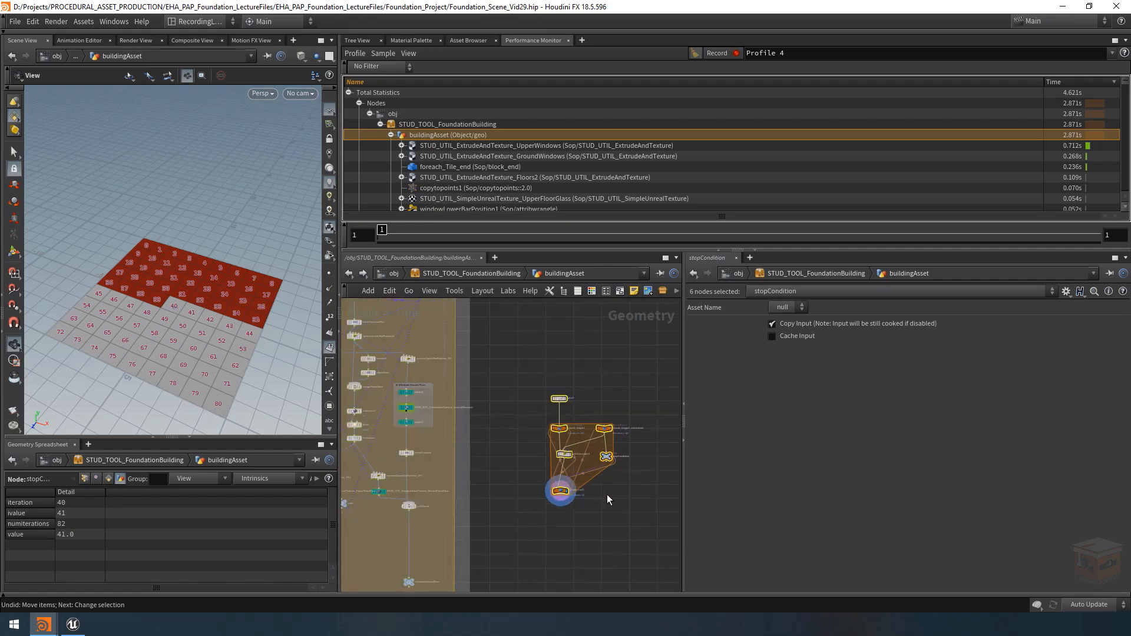
middle_click_drag(607, 494, 588, 489)
scroll(550, 480, "down", 8)
mouse_move(542, 484)
left_mouse_down()
mouse_move(570, 463)
mouse_move(551, 586)
mouse_move(567, 518)
mouse_move(556, 473)
mouse_move(540, 480)
left_mouse_up()
scroll(562, 524, "down", 4)
scroll(552, 580, "up", 5)
scroll(560, 495, "up", 3)
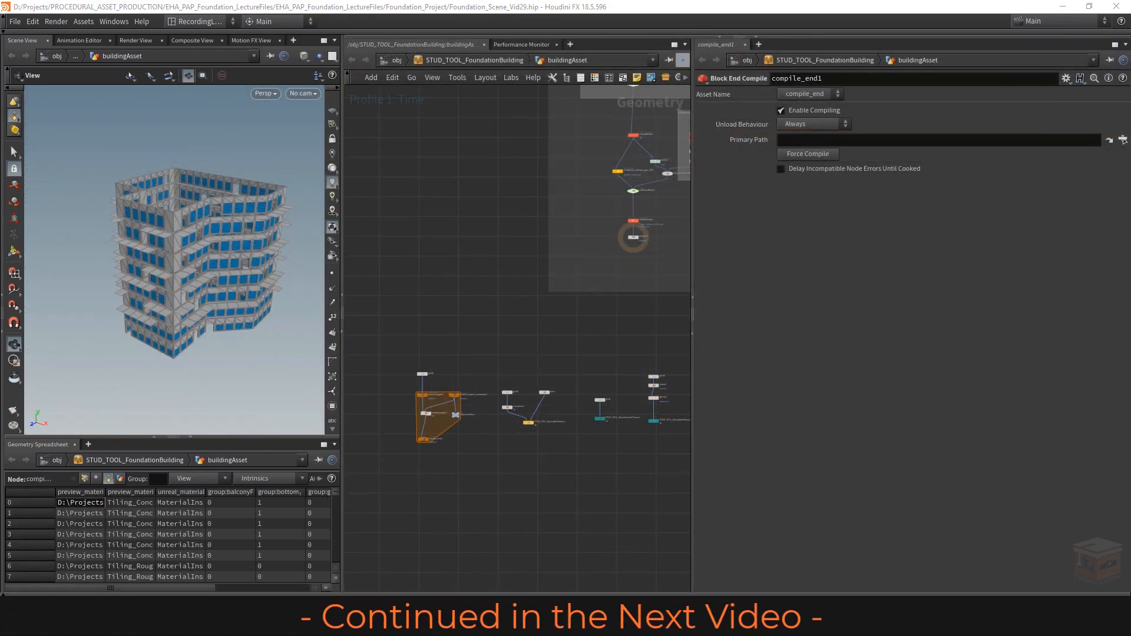
Step: Select and display the normal3 node beneath mergeVisibleMeshComponents so the viewport shows the complete merged building
scroll(448, 359, "down", 8)
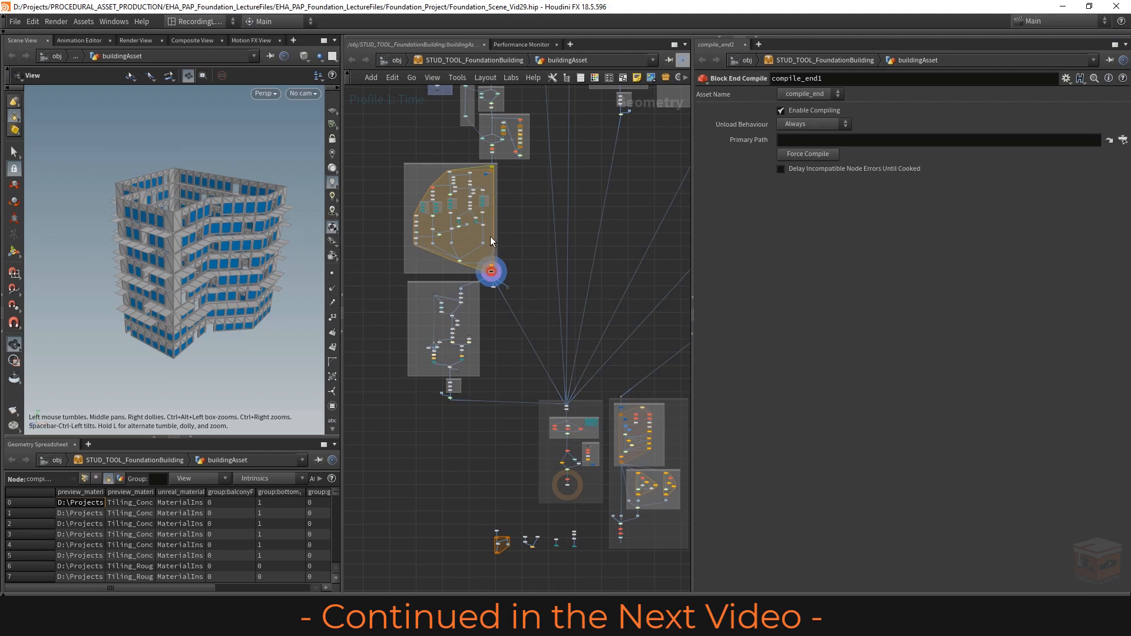
middle_click_drag(530, 310, 487, 247)
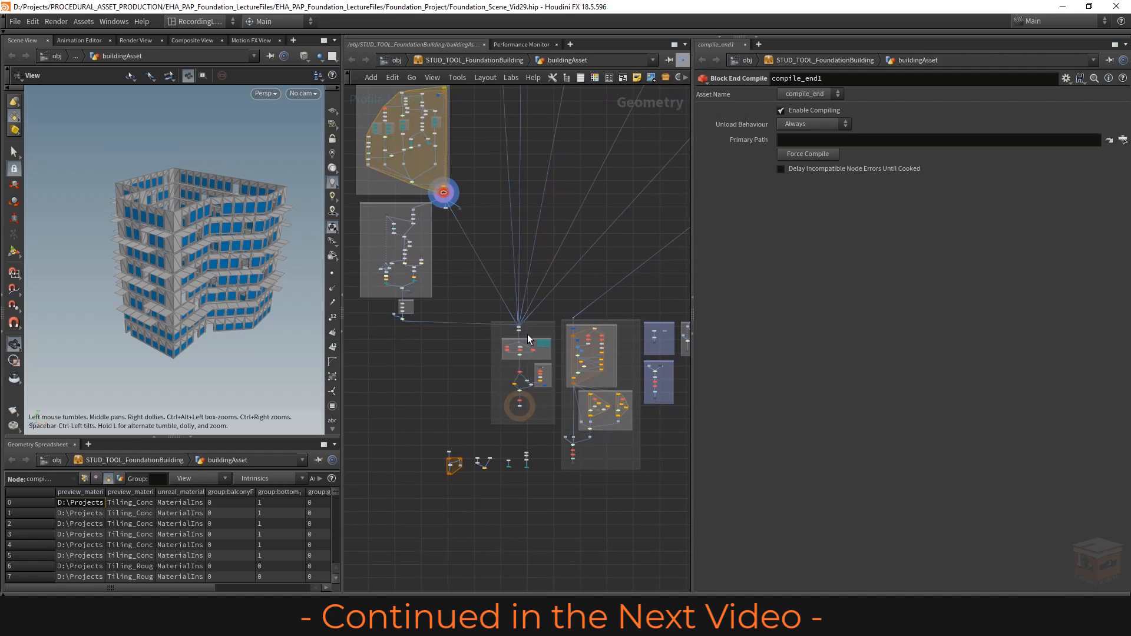
scroll(521, 331, "up", 10)
left_click(477, 313)
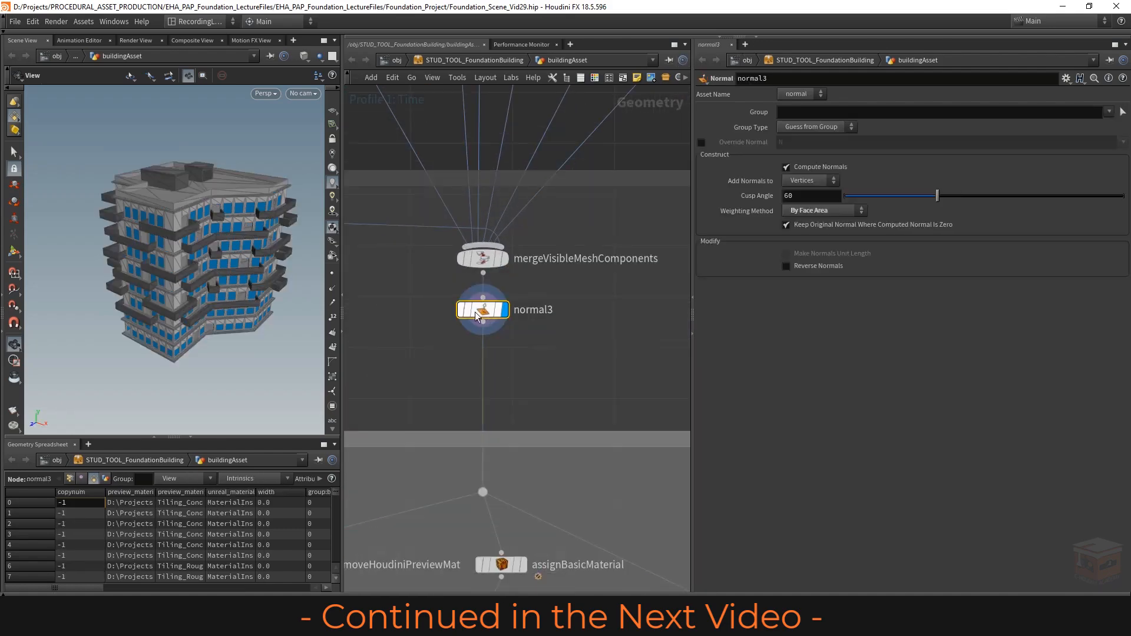
scroll(545, 358, "down", 10)
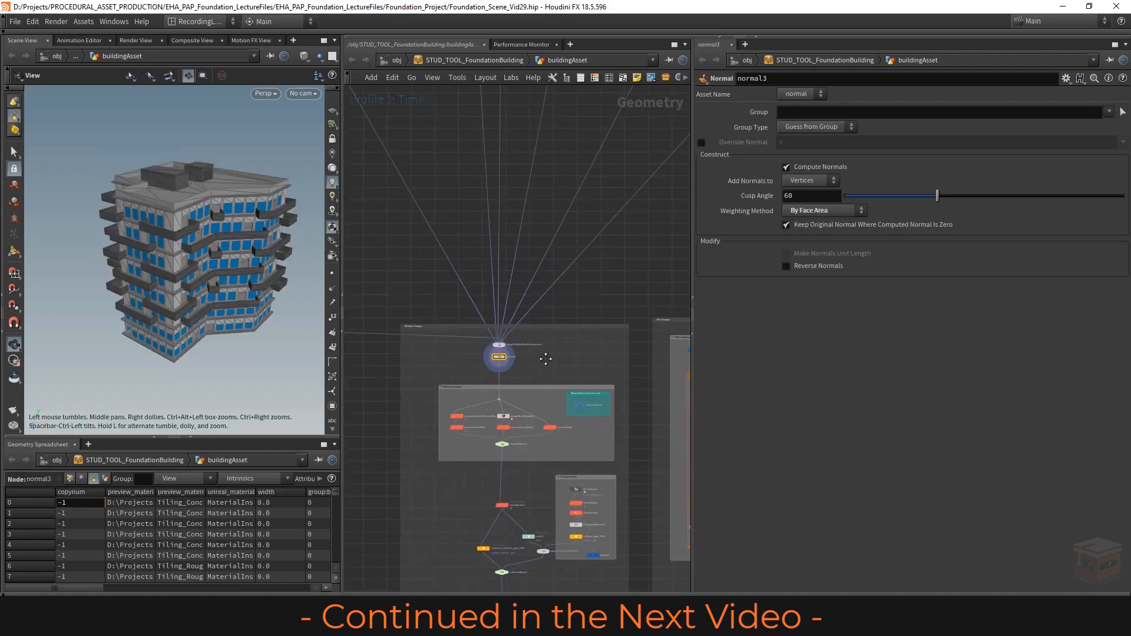
middle_click_drag(545, 359, 561, 356)
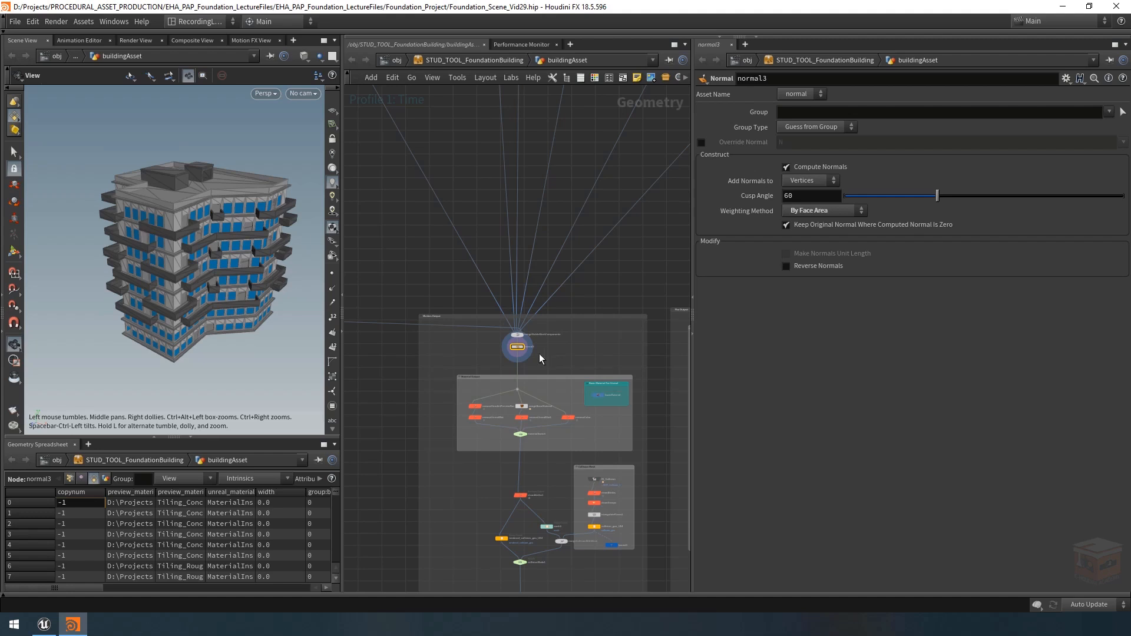
Step: Examine the per-node cook times of Profile 1 in the Performance Monitor and return to an overview of the whole building network
scroll(550, 354, "down", 6)
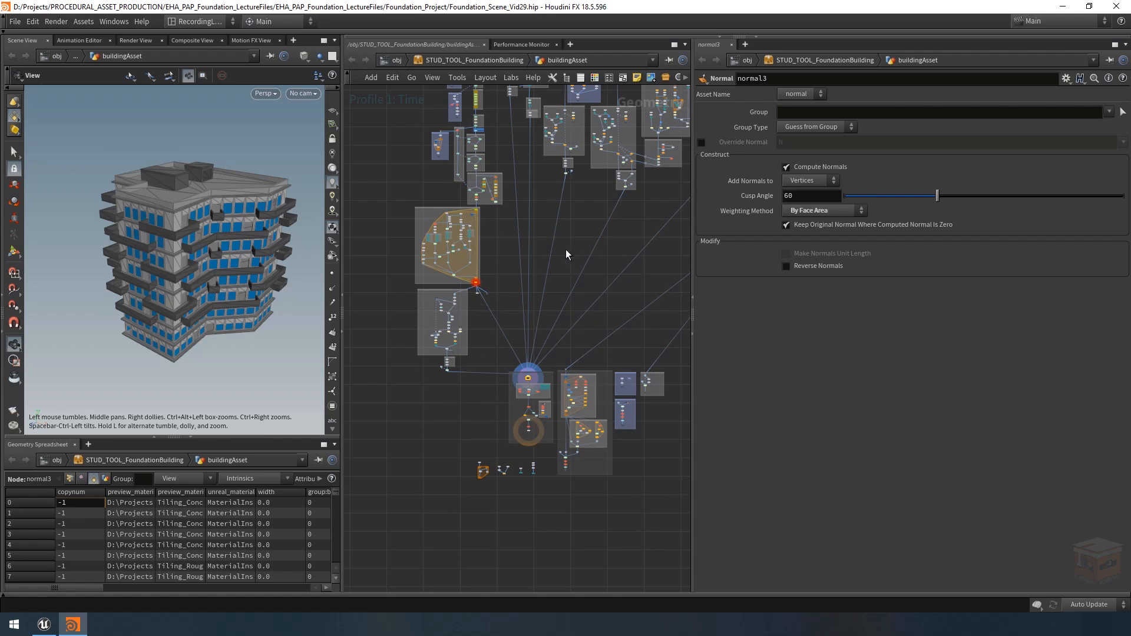
left_click(522, 45)
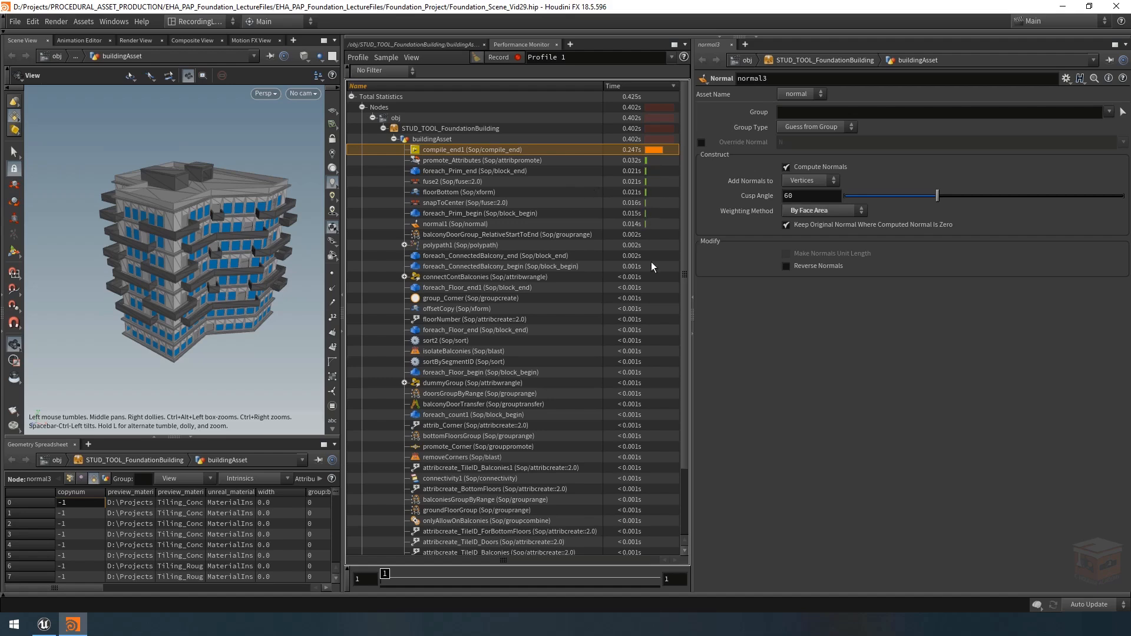
left_click(433, 45)
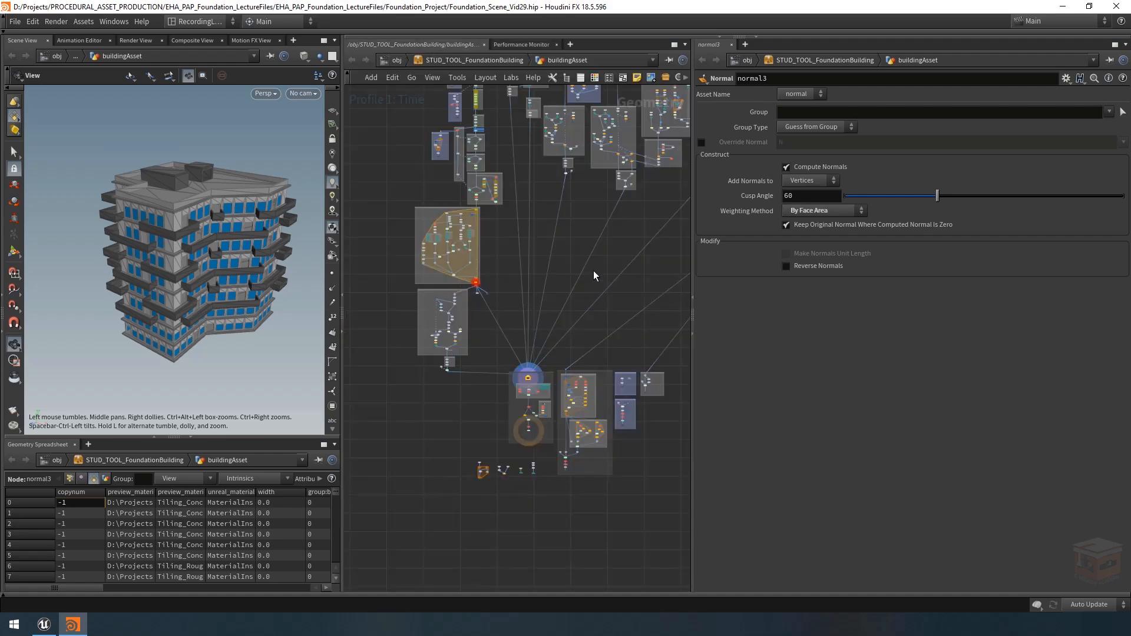
key("h")
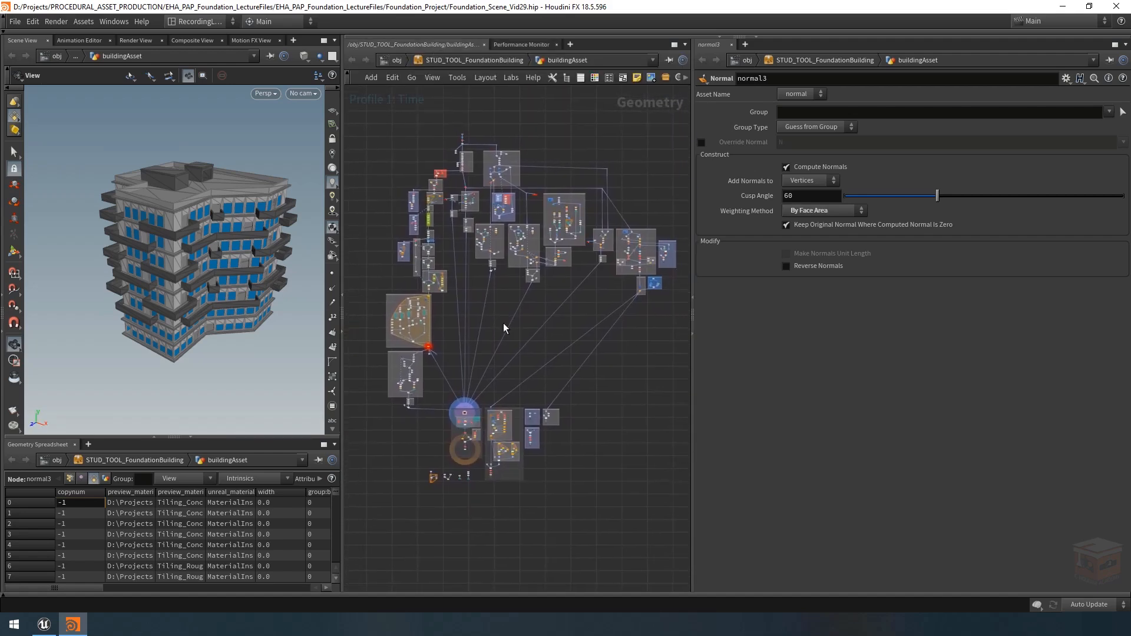